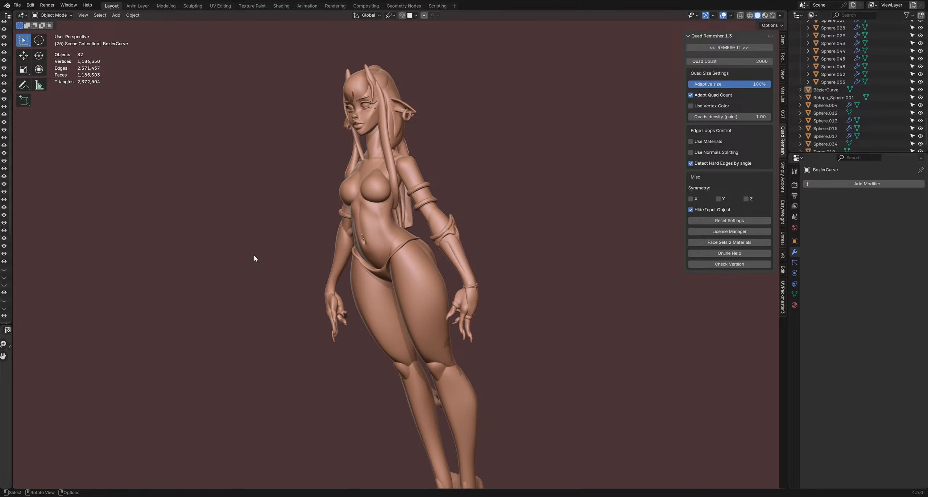
# - Preview the figure with Rendered shading and inspect the arm accessories from the side
pyautogui.press('z')
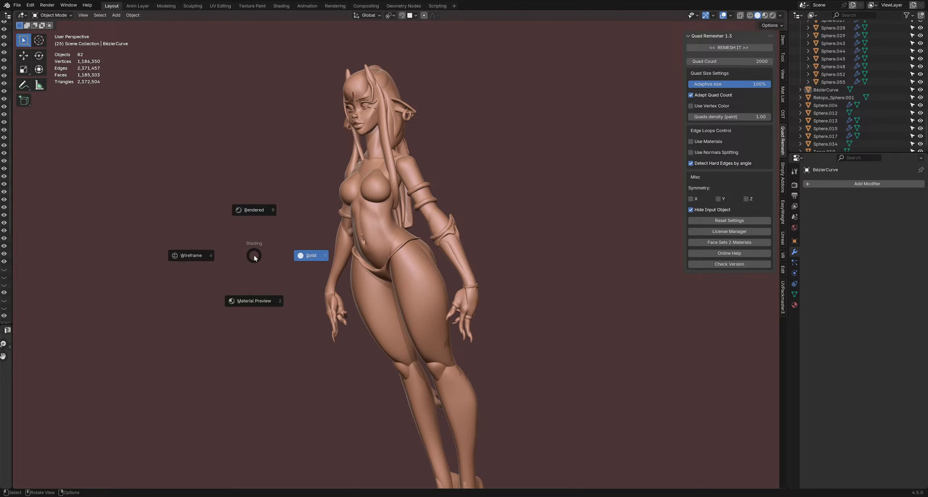
pyautogui.click(257, 198)
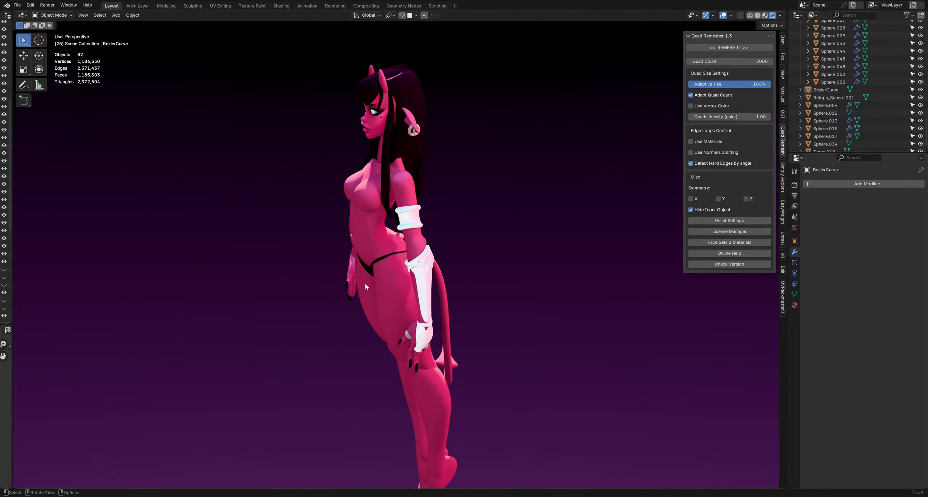
pyautogui.scroll(-4, 359, 264)
pyautogui.moveTo(366, 286); pyautogui.dragTo(343, 273, button='middle')
pyautogui.scroll(4, 398, 242)
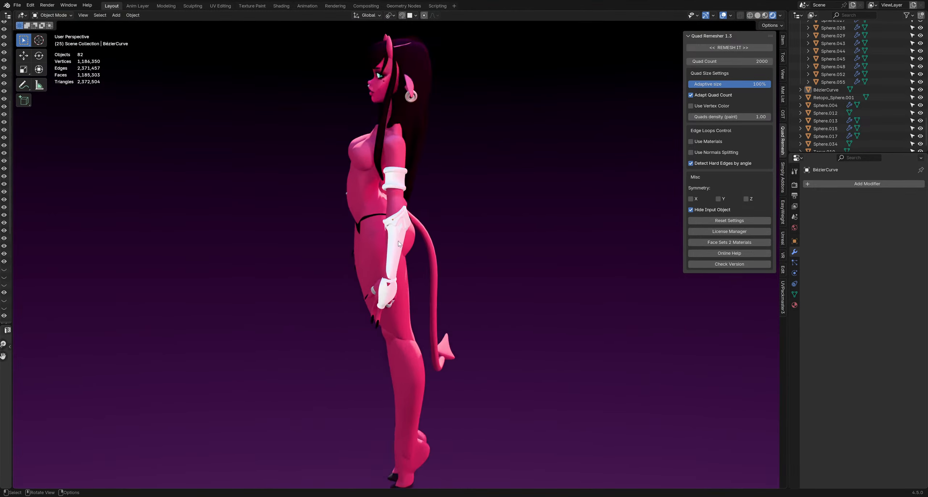
pyautogui.scroll(4, 398, 240)
pyautogui.click(403, 228)
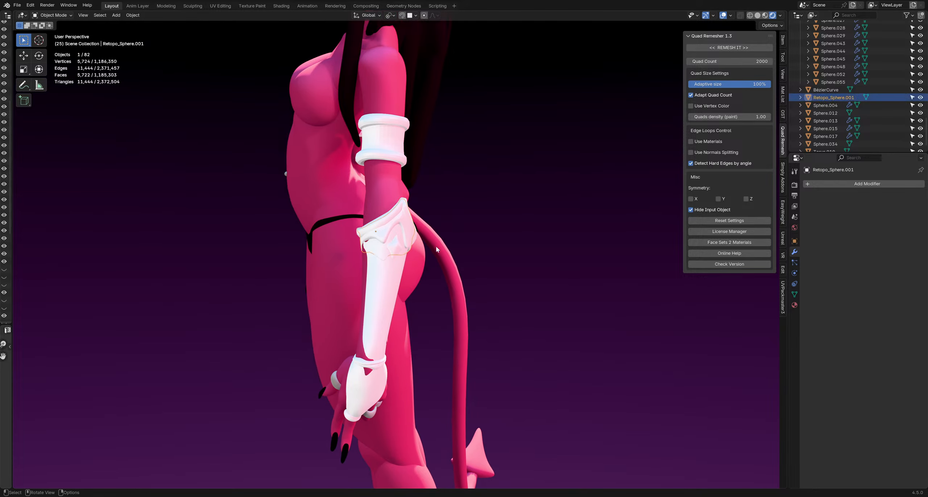
# - Return the viewport to Solid shading and examine the elbow guard, forearm and wrist bracelet
pyautogui.moveTo(437, 249)
pyautogui.mouseDown(button='middle')
pyautogui.moveTo(385, 254)
pyautogui.moveTo(385, 245)
pyautogui.moveTo(391, 250)
pyautogui.moveTo(354, 265)
pyautogui.moveTo(483, 267)
pyautogui.moveTo(418, 292)
pyautogui.mouseUp(button='middle')
pyautogui.press('z')
pyautogui.click(438, 246)
pyautogui.scroll(-2, 360, 244)
pyautogui.scroll(3, 377, 256)
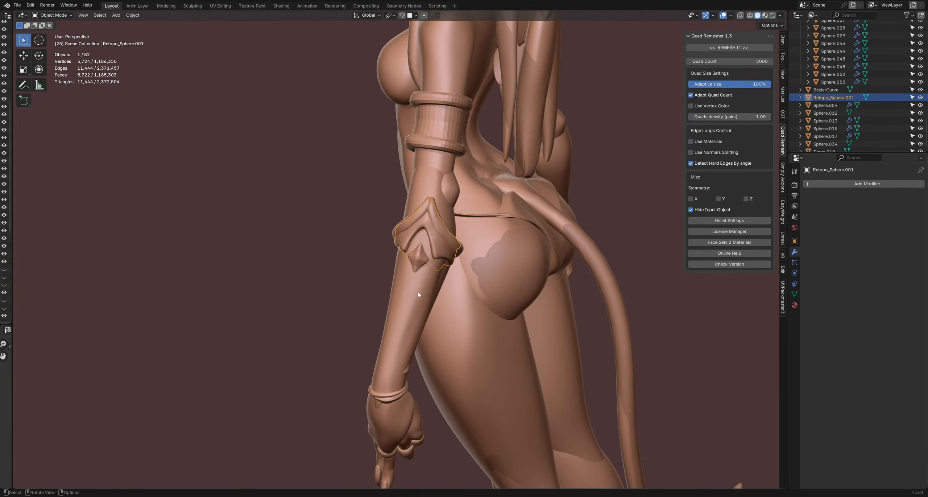
pyautogui.scroll(-4, 450, 348)
pyautogui.moveTo(399, 355); pyautogui.dragTo(428, 333, button='middle')
pyautogui.scroll(5, 451, 348)
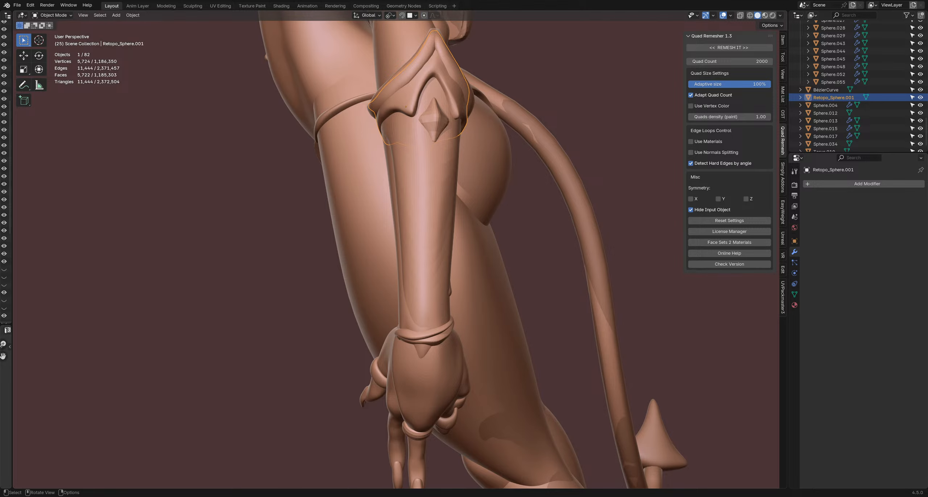
# - Examine the elbow guard and its raised rim around the arm from several angles
pyautogui.moveTo(354, 219); pyautogui.dragTo(435, 217, button='middle')
pyautogui.scroll(-4, 415, 261)
pyautogui.click(415, 260)
pyautogui.scroll(3, 427, 199)
pyautogui.scroll(-1, 435, 218)
pyautogui.click(453, 264)
pyautogui.moveTo(453, 265); pyautogui.dragTo(417, 210, button='middle')
pyautogui.click(419, 235)
pyautogui.click(420, 236)
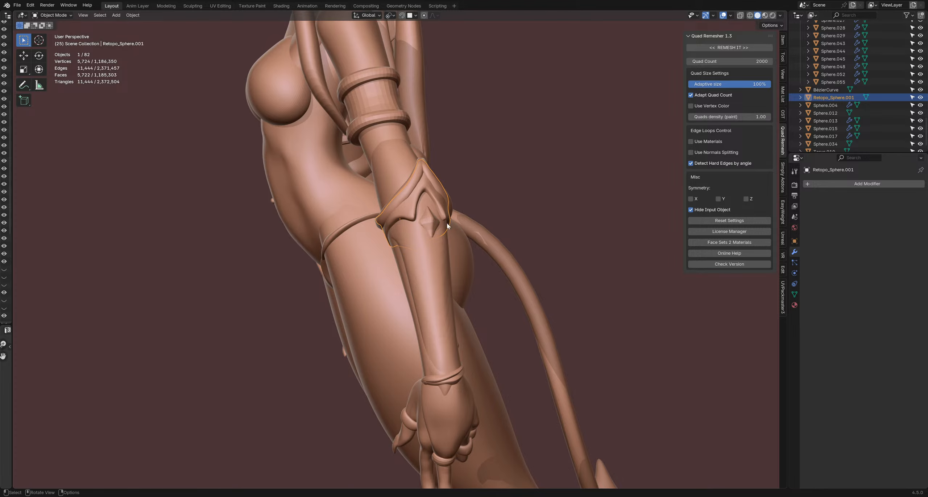
pyautogui.moveTo(447, 222); pyautogui.dragTo(377, 236, button='middle')
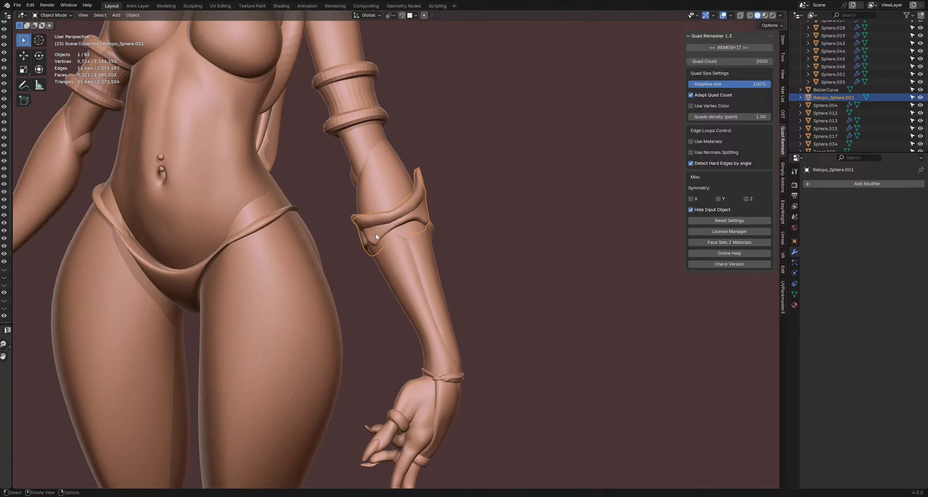
pyautogui.moveTo(482, 235); pyautogui.dragTo(555, 229, button='middle')
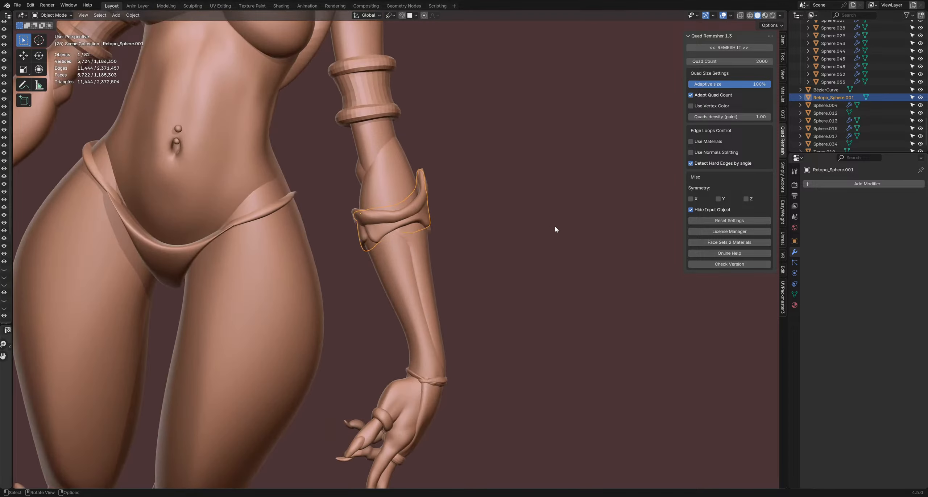
pyautogui.click(411, 203)
pyautogui.moveTo(411, 203); pyautogui.dragTo(468, 229, button='middle')
# - Add a Bézier curve to the scene and move it away from the arm
pyautogui.hotkey('shift', 'a')
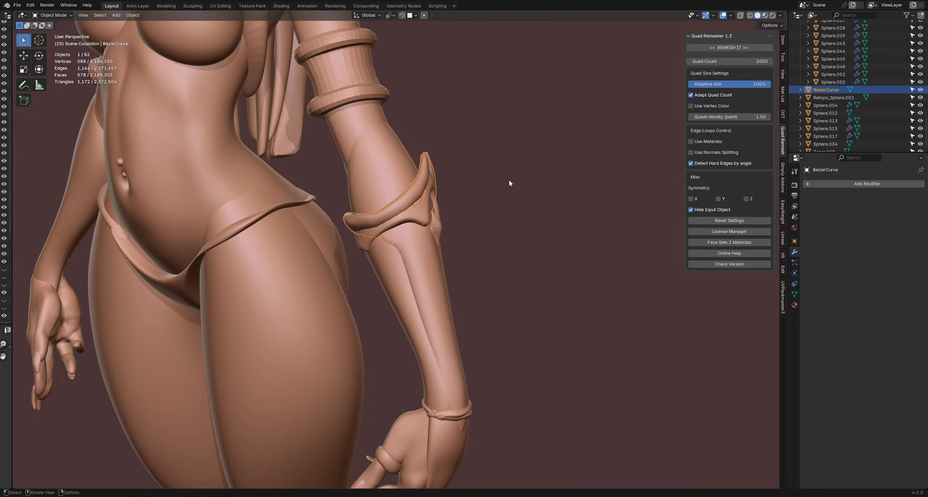
pyautogui.hotkey('shift', 'a')
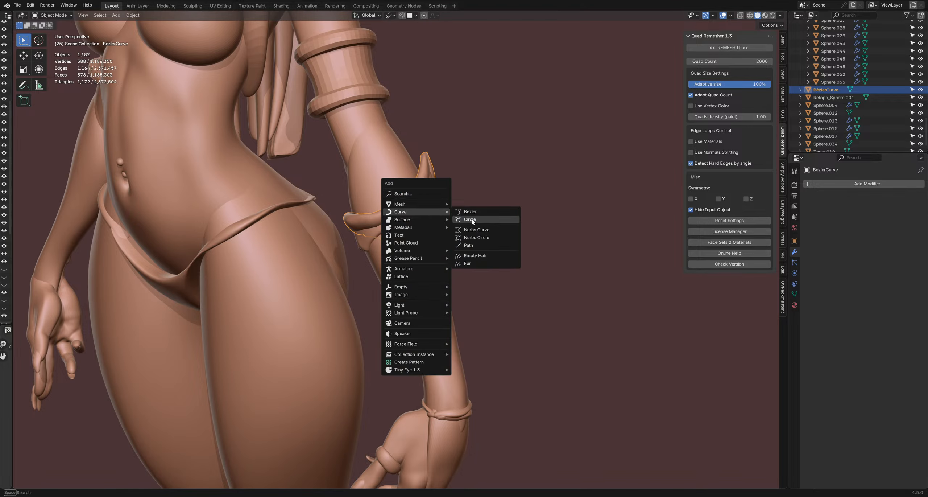
pyautogui.click(467, 212)
pyautogui.scroll(-4, 441, 227)
pyautogui.press('g')
pyautogui.click(491, 177)
pyautogui.scroll(-5, 517, 225)
# - Resize the Bézier curve and place it in the empty space beside the figure
pyautogui.moveTo(517, 227); pyautogui.dragTo(494, 277, button='middle')
pyautogui.scroll(1, 494, 277)
pyautogui.press('s')
pyautogui.click(545, 312)
pyautogui.press('g')
pyautogui.click(603, 301)
pyautogui.keyDown('shift'); pyautogui.moveTo(604, 301); pyautogui.dragTo(548, 294, button='middle'); pyautogui.keyUp('shift')
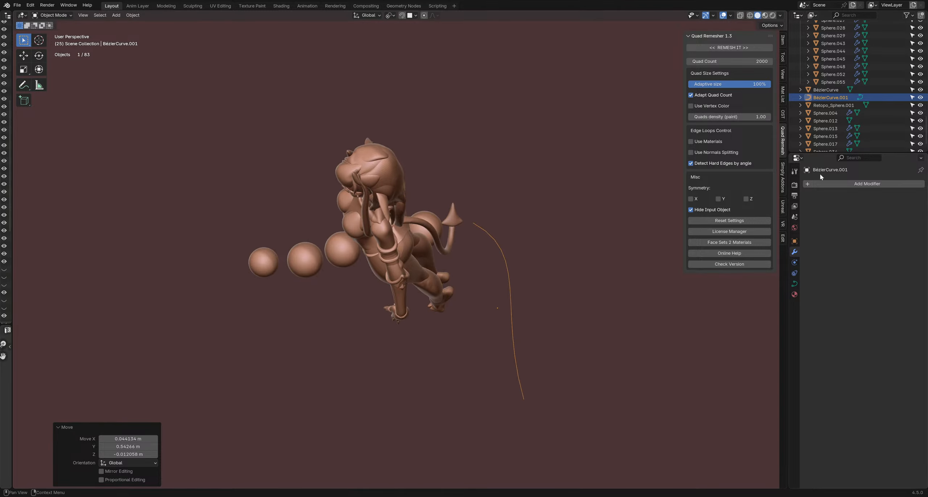
# - Give the curve a round bevel with a depth of 0.05 m
pyautogui.click(838, 186)
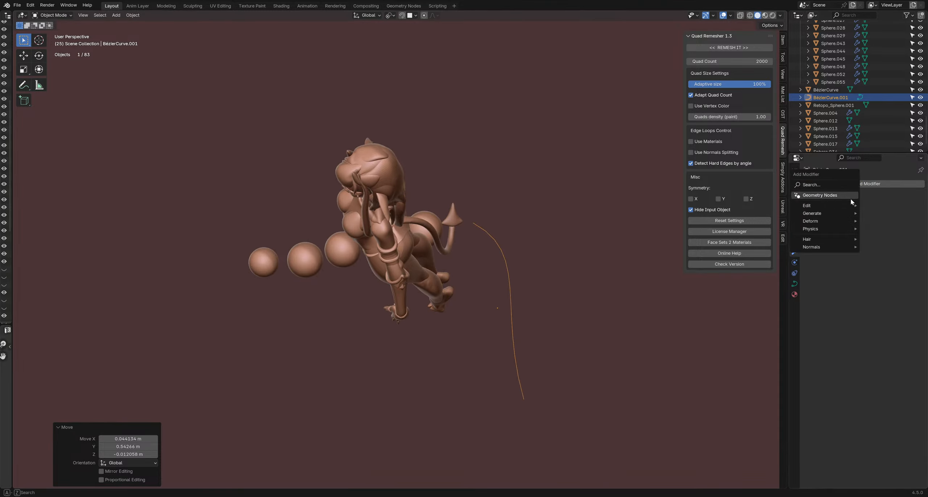
pyautogui.moveTo(843, 215)
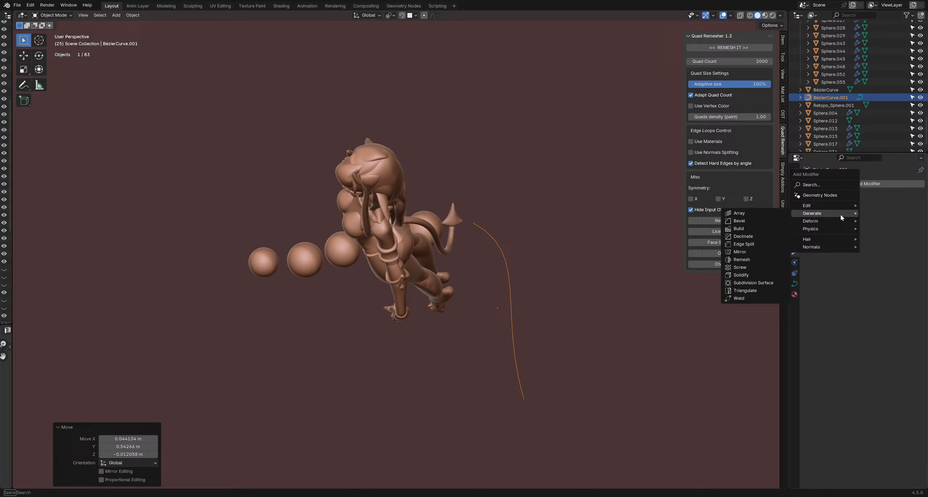
pyautogui.click(795, 284)
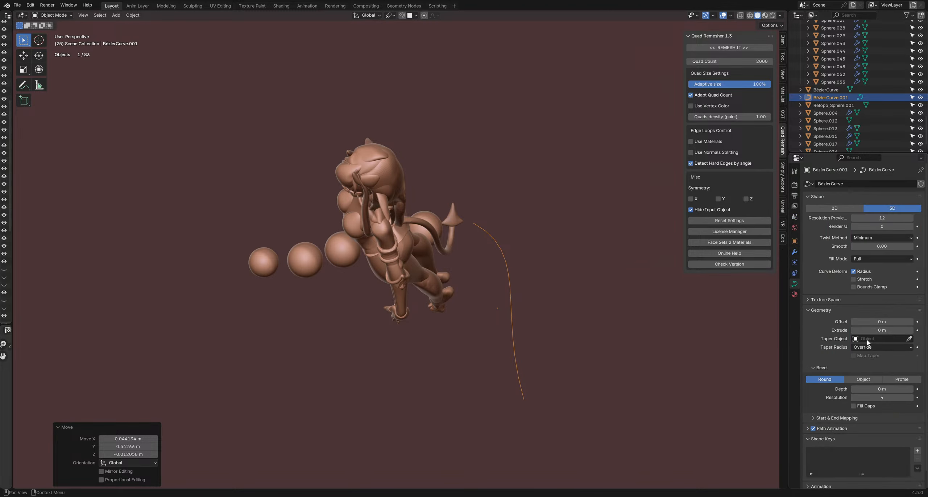
pyautogui.moveTo(884, 388)
pyautogui.mouseDown()
pyautogui.moveTo(906, 389)
pyautogui.moveTo(890, 388)
pyautogui.mouseUp()
pyautogui.moveTo(566, 254); pyautogui.dragTo(595, 259, button='middle')
# - In Edit Mode, move and rotate the curve's end point nearest the figure to bend the tube into an arch
pyautogui.press('Tab')
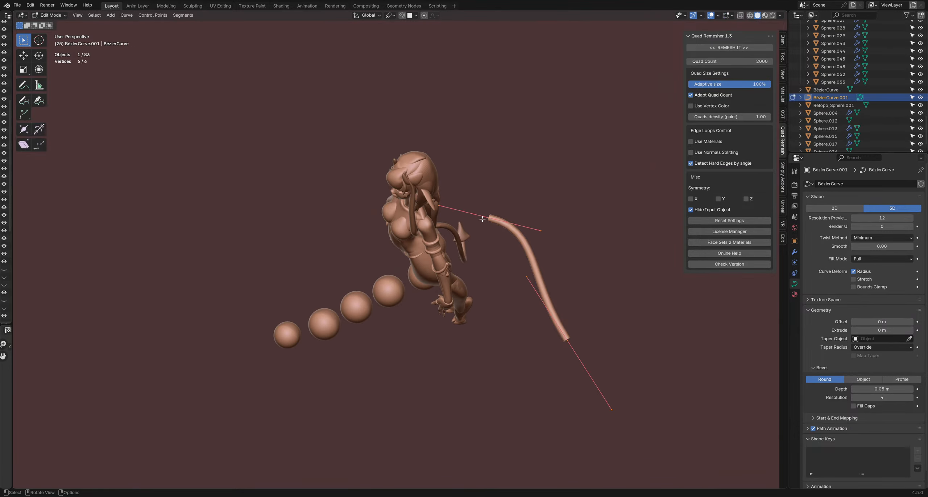
pyautogui.click(489, 219)
pyautogui.moveTo(488, 225); pyautogui.dragTo(514, 272, button='middle')
pyautogui.press('g')
pyautogui.click(556, 300)
pyautogui.press('r')
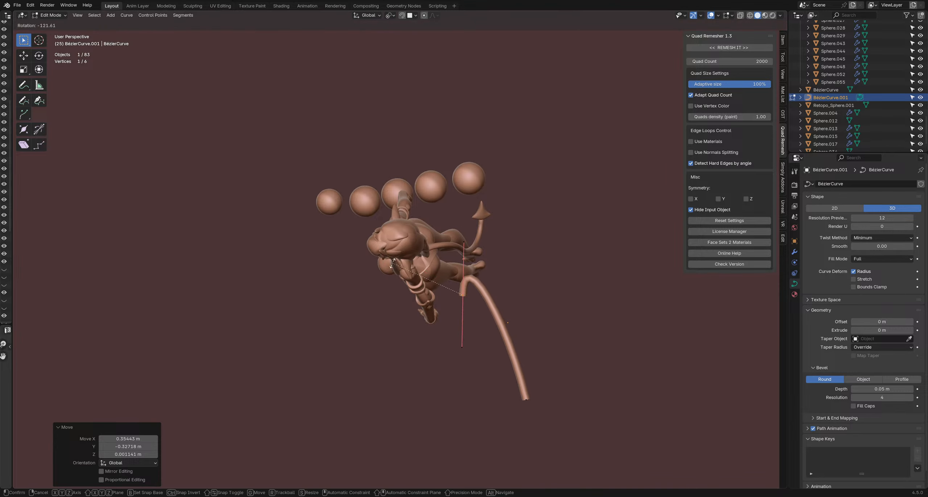
pyautogui.click(397, 255)
pyautogui.press('g')
pyautogui.click(399, 316)
pyautogui.moveTo(523, 370); pyautogui.dragTo(553, 325, button='middle')
# - Extrude the curve's far end point, then rotate and move the new point round to the other end, forming a loop
pyautogui.click(582, 340)
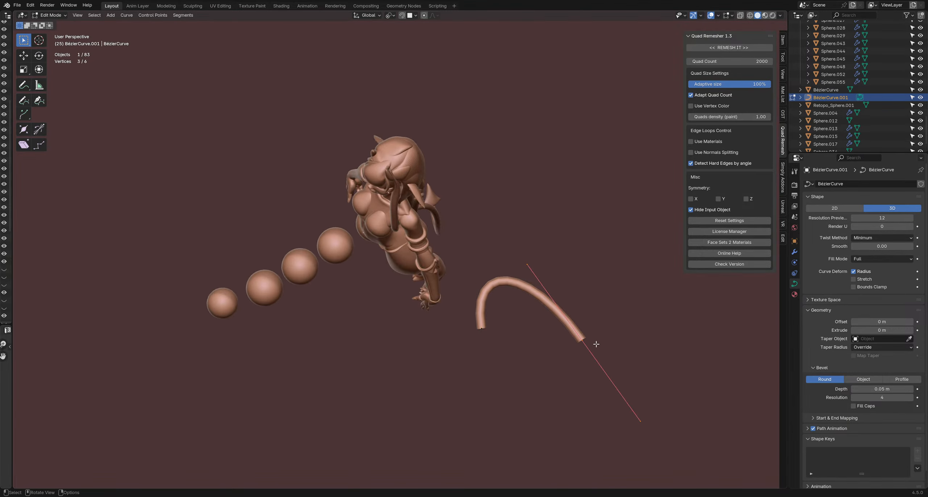
pyautogui.press('e')
pyautogui.click(570, 394)
pyautogui.press('r')
pyautogui.click(483, 359)
pyautogui.press('g')
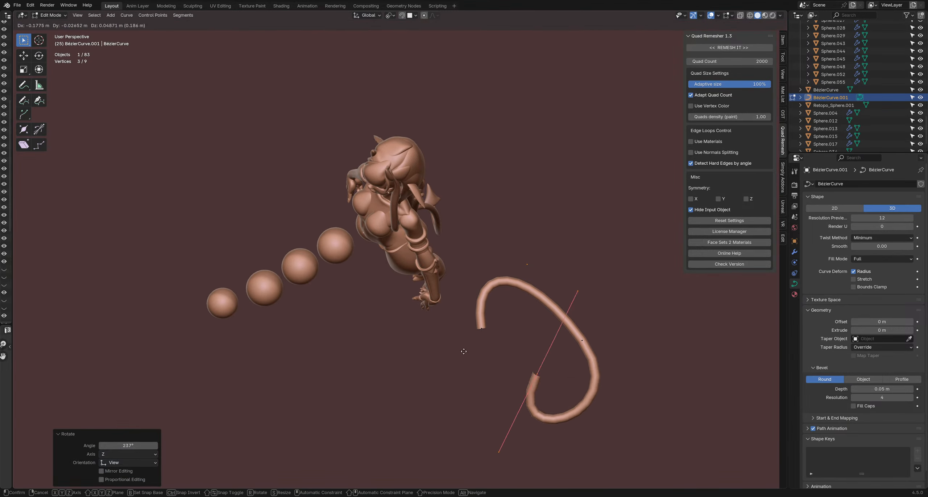
pyautogui.click(542, 262)
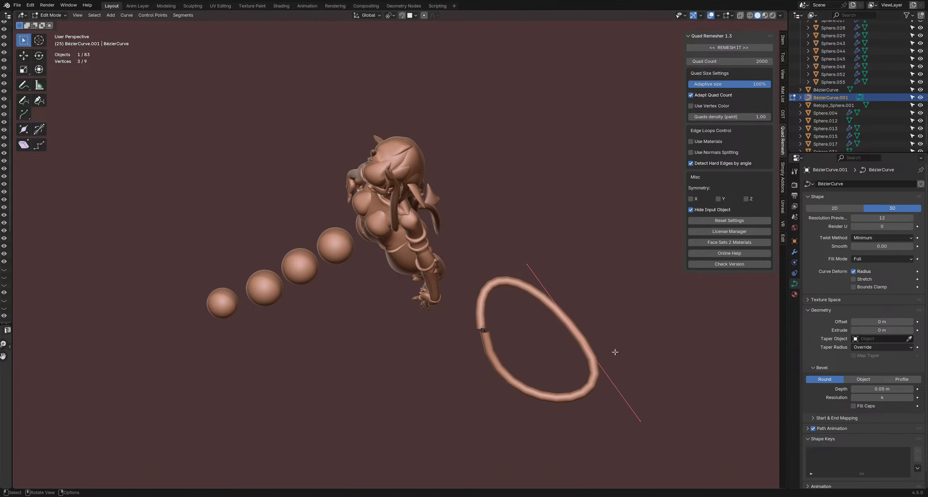
# - Scale the middle point's handles by 0.547 to round the loop and nudge the end point at the gap
pyautogui.press('s')
pyautogui.click(585, 333)
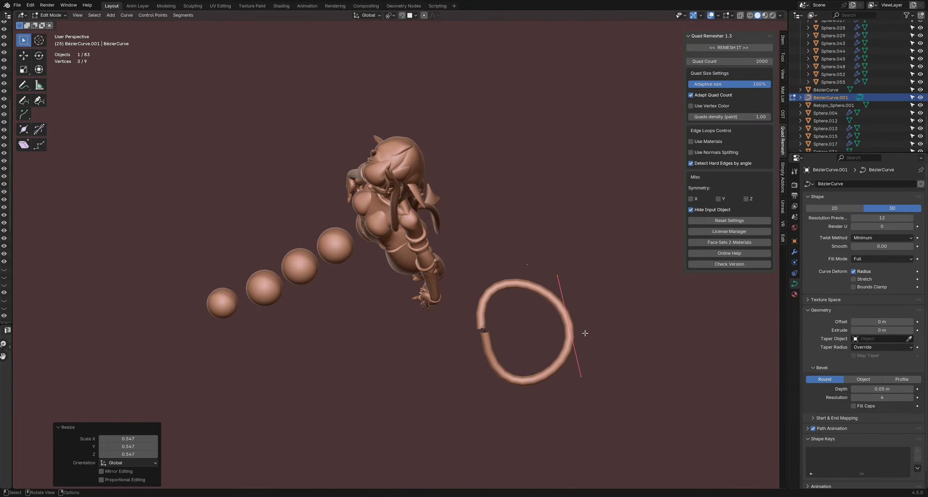
pyautogui.moveTo(484, 330); pyautogui.dragTo(482, 331)
pyautogui.moveTo(482, 331); pyautogui.dragTo(392, 192, button='middle')
pyautogui.scroll(5, 409, 186)
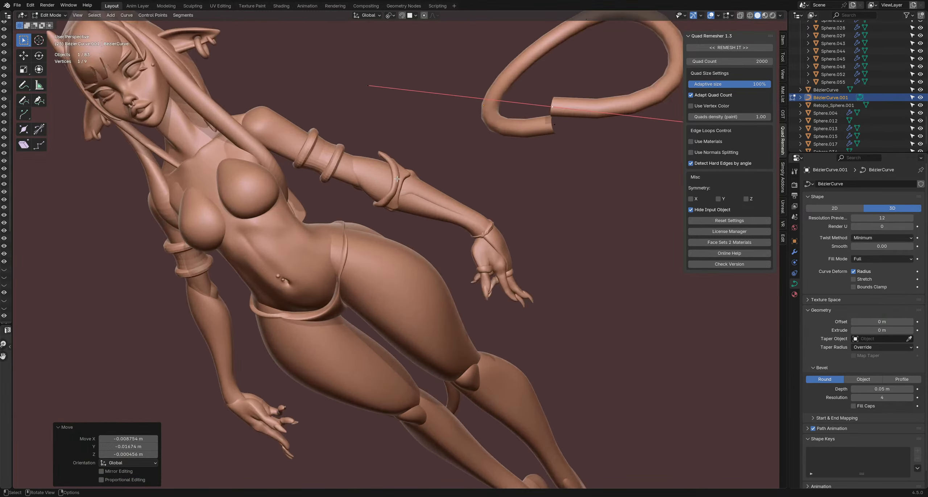
# - Rotate and move the loop's end point to align it with the opposite tube end
pyautogui.press('r')
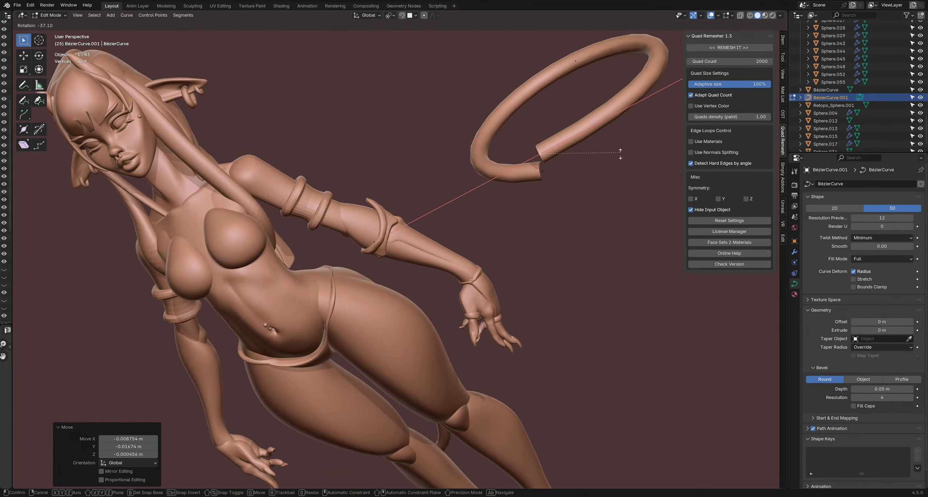
pyautogui.click(627, 183)
pyautogui.press('g')
pyautogui.click(624, 189)
pyautogui.scroll(-5, 623, 189)
pyautogui.moveTo(623, 194); pyautogui.dragTo(461, 235, button='middle')
pyautogui.scroll(2, 553, 249)
pyautogui.moveTo(515, 250); pyautogui.dragTo(543, 287, button='middle')
pyautogui.press('r')
pyautogui.click(523, 223)
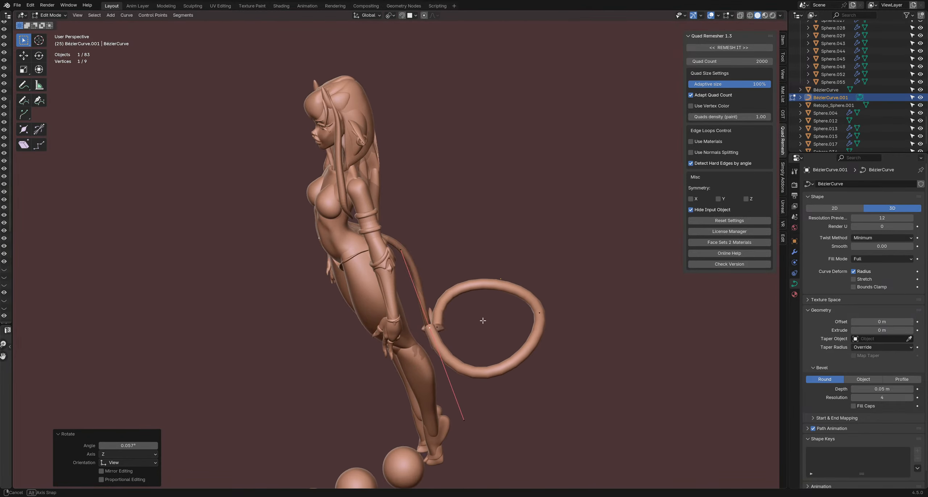
# - Delete the practice curve from the scene
pyautogui.press('Delete')
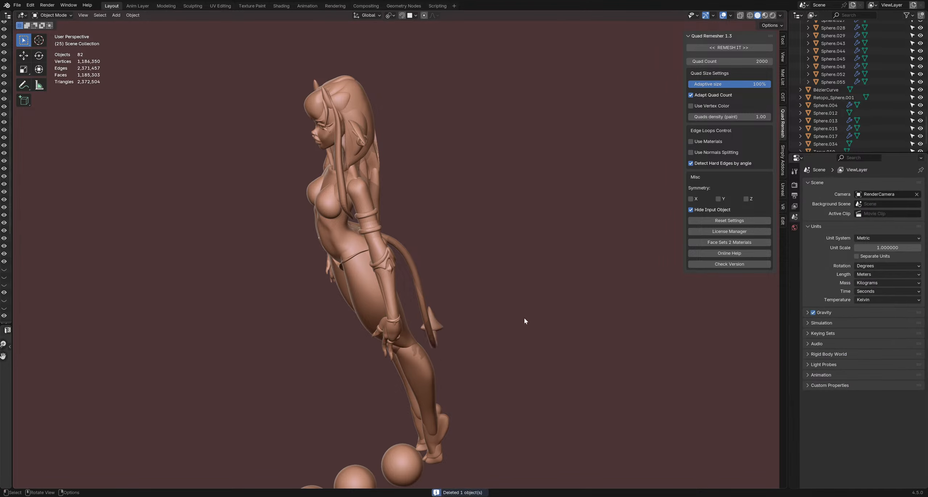
pyautogui.moveTo(508, 314); pyautogui.dragTo(519, 283, button='middle')
pyautogui.moveTo(450, 285); pyautogui.dragTo(470, 284, button='middle')
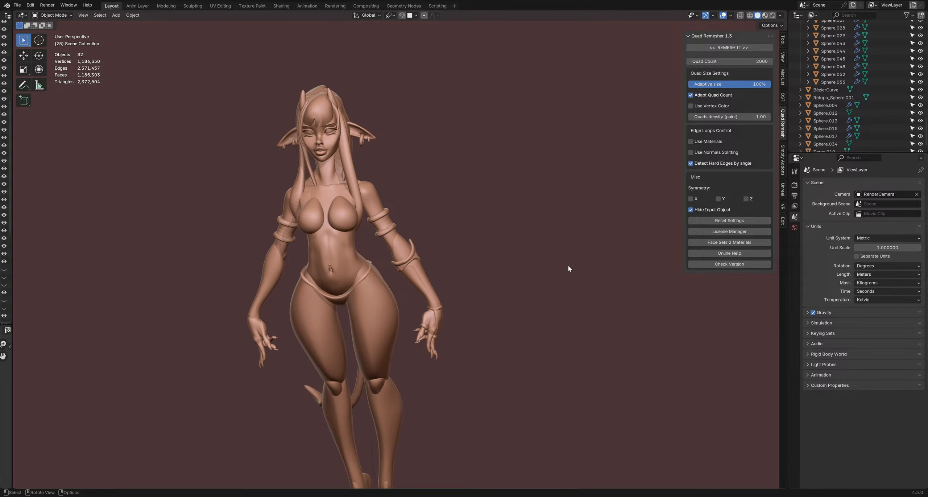
# - Select the three bracelet pieces around the wrist and join them into one object
pyautogui.moveTo(569, 268); pyautogui.dragTo(410, 257, button='middle')
pyautogui.scroll(5, 427, 287)
pyautogui.scroll(4, 445, 293)
pyautogui.click(391, 270)
pyautogui.keyDown('shift'); pyautogui.click(390, 278); pyautogui.keyUp('shift')
pyautogui.keyDown('shift'); pyautogui.click(364, 264); pyautogui.keyUp('shift')
pyautogui.hotkey('ctrl', 'j')
# - Add a Multiresolution modifier to the joined wrist bracelet
pyautogui.moveTo(467, 253); pyautogui.dragTo(373, 258, button='middle')
pyautogui.keyDown('shift'); pyautogui.moveTo(525, 253); pyautogui.dragTo(481, 253, button='middle'); pyautogui.keyUp('shift')
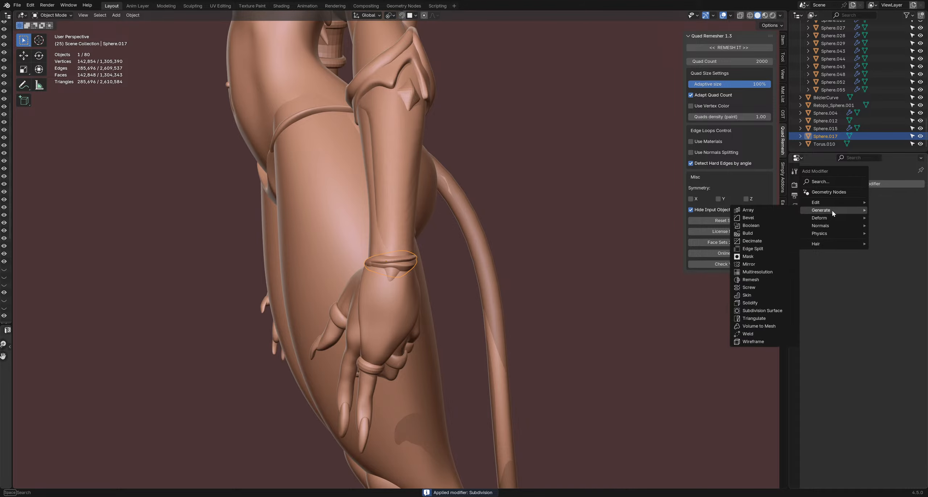
pyautogui.moveTo(830, 211)
pyautogui.click(766, 274)
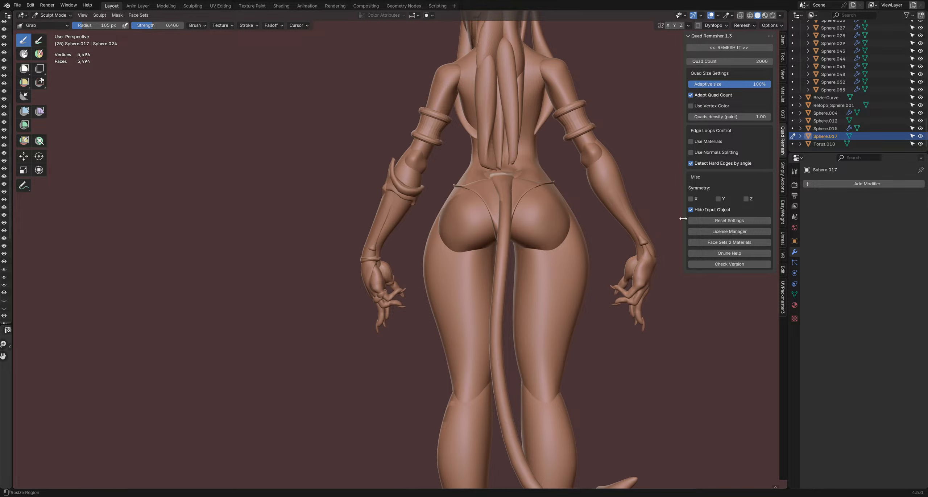
# - Set the falloff shape to Projected for both the Grab and Smooth sculpting brushes
pyautogui.click(783, 58)
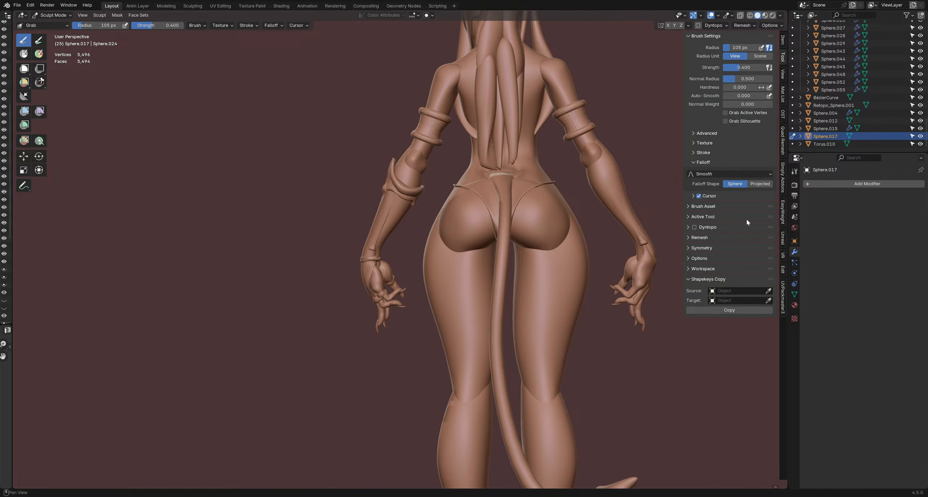
pyautogui.click(760, 186)
pyautogui.press('s')
pyautogui.click(760, 166)
pyautogui.keyDown('shift'); pyautogui.moveTo(376, 254); pyautogui.dragTo(431, 254, button='middle'); pyautogui.keyUp('shift')
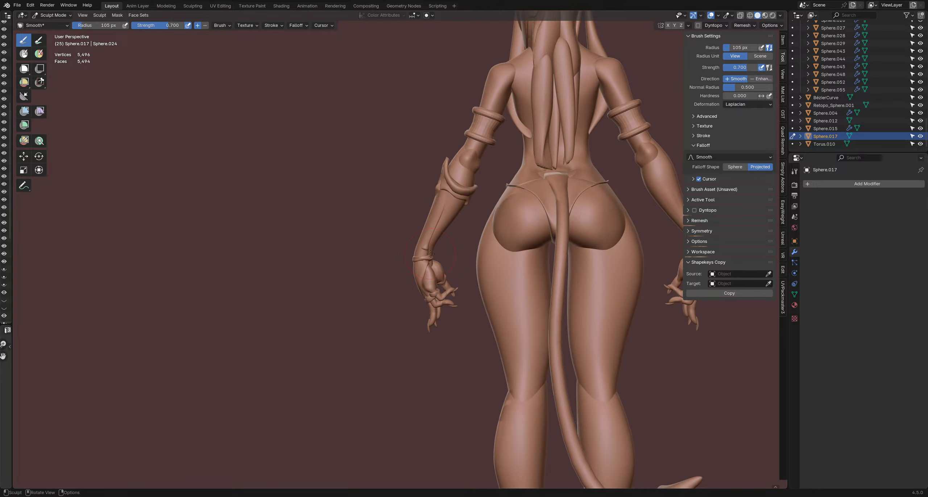
# - Adjust the wrist bracelet's shape from behind with the Grab brush, reducing its radius to 111 px
pyautogui.press('f')
pyautogui.click(443, 256)
pyautogui.press('g')
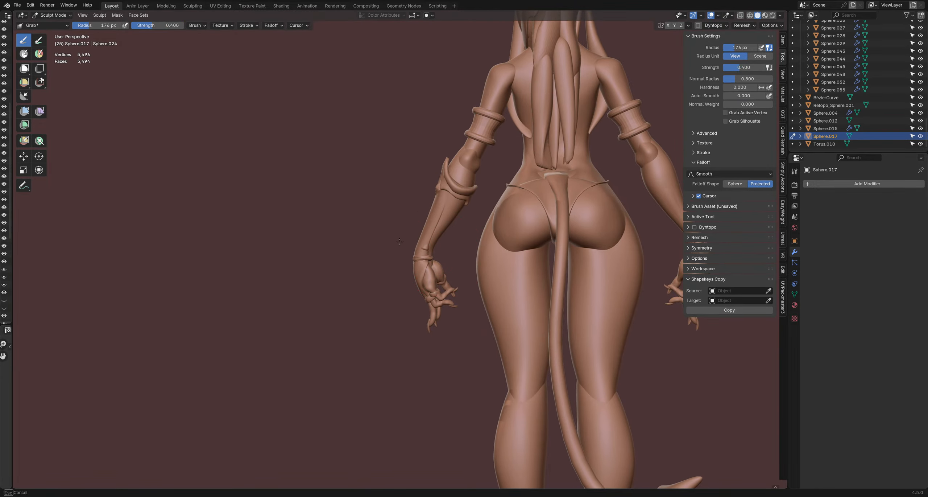
pyautogui.moveTo(399, 250); pyautogui.dragTo(396, 236)
pyautogui.moveTo(400, 259)
pyautogui.mouseDown(button='middle')
pyautogui.moveTo(431, 262)
pyautogui.moveTo(399, 270)
pyautogui.mouseUp(button='middle')
pyautogui.press('f')
pyautogui.click(427, 266)
pyautogui.moveTo(415, 266); pyautogui.dragTo(405, 269)
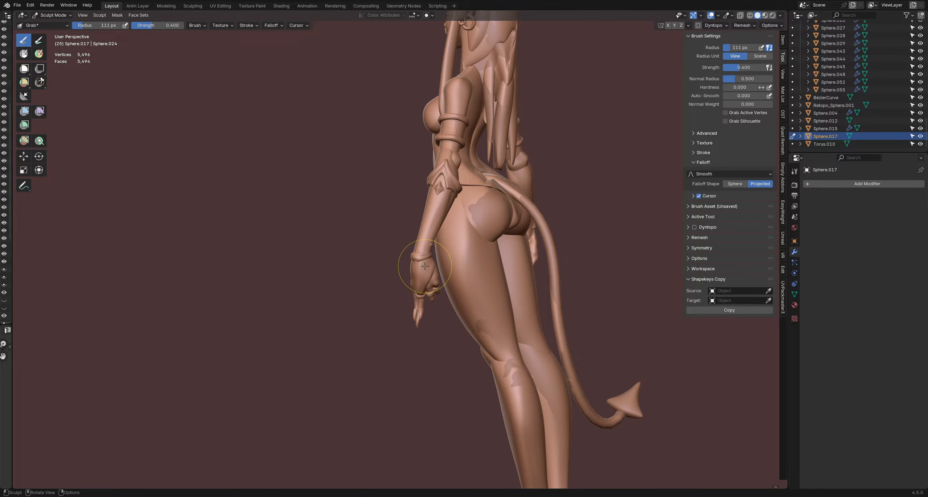
# - Set the Grab brush radius to about 84 px and adjust the bracelet's fit from the outer side of the arm
pyautogui.moveTo(400, 242)
pyautogui.mouseDown(button='middle')
pyautogui.moveTo(438, 244)
pyautogui.moveTo(458, 260)
pyautogui.mouseUp(button='middle')
pyautogui.press('f')
pyautogui.click(407, 248)
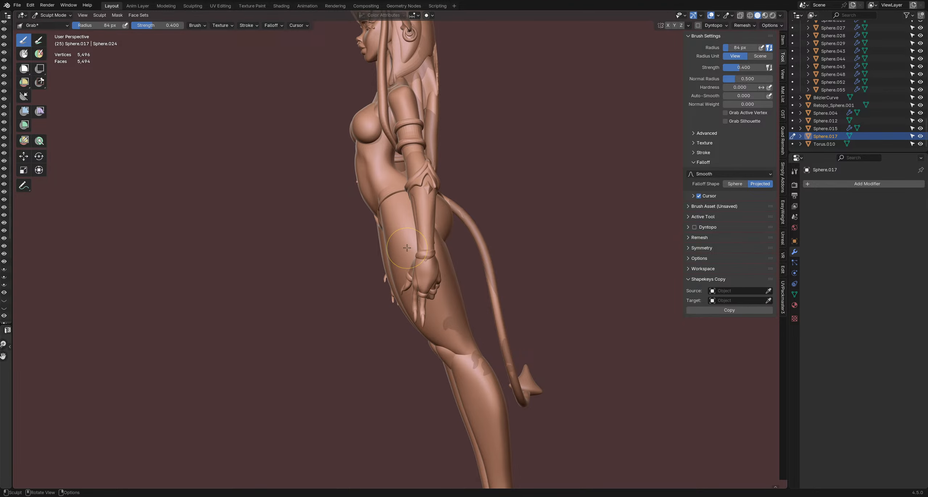
pyautogui.moveTo(399, 253); pyautogui.dragTo(392, 253)
# - Resize the Grab brush and pull the bracelet's outer edge closer to the wrist from the front
pyautogui.moveTo(406, 251); pyautogui.dragTo(483, 252, button='middle')
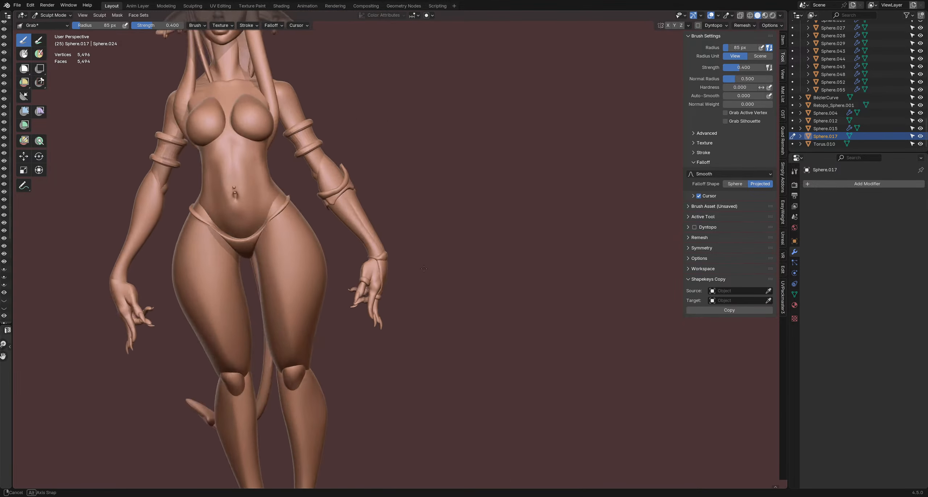
pyautogui.press('f')
pyautogui.click(367, 264)
pyautogui.moveTo(368, 264); pyautogui.dragTo(363, 280, button='middle')
pyautogui.moveTo(383, 257); pyautogui.dragTo(381, 255)
# - Refine the wrist bracelet's fit from the front with the Grab brush, using radii of 106 px and about 84 px
pyautogui.moveTo(381, 255); pyautogui.dragTo(380, 301, button='middle')
pyautogui.scroll(4, 380, 301)
pyautogui.press('f')
pyautogui.click(373, 263)
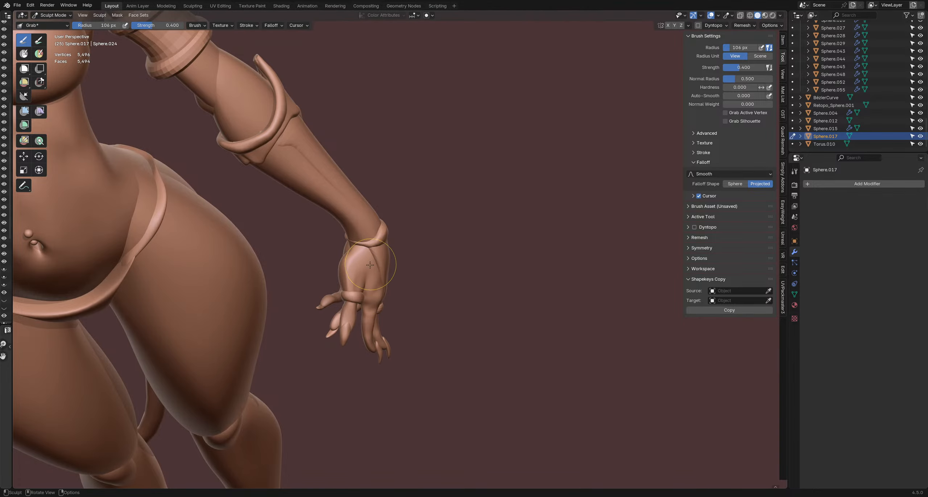
pyautogui.press('f')
pyautogui.click(366, 257)
pyautogui.moveTo(379, 257)
pyautogui.mouseDown(button='middle')
pyautogui.moveTo(343, 262)
pyautogui.moveTo(359, 255)
pyautogui.mouseUp(button='middle')
# - Set the Elastic Snake Hook brush's falloff shape to Projected and pull the bracelet's outer edge, reducing the radius to 77 px
pyautogui.press('i')
pyautogui.press('k')
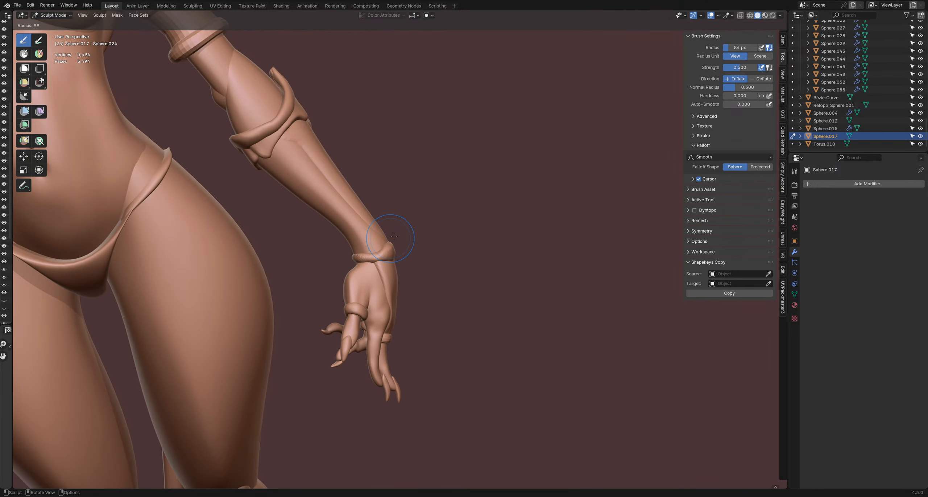
pyautogui.click(761, 198)
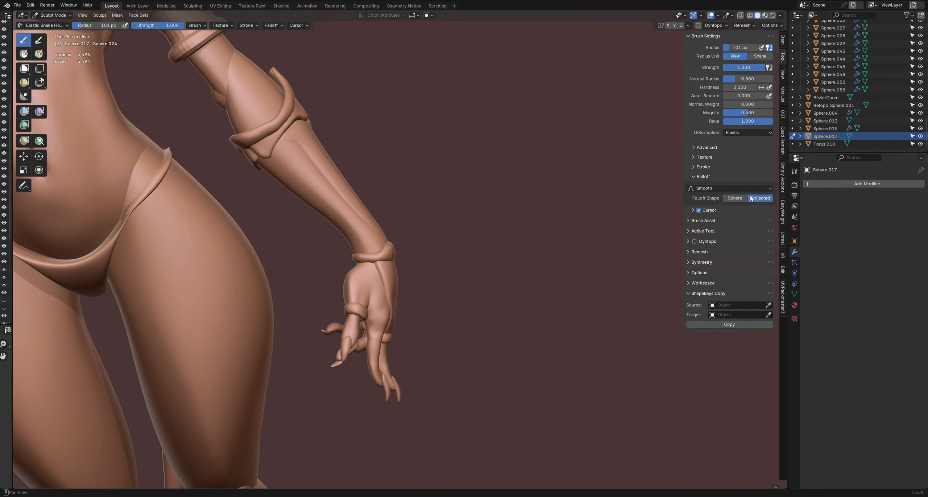
pyautogui.press('f')
pyautogui.click(394, 249)
pyautogui.press('f')
pyautogui.click(400, 245)
# - Return to the Grab brush and reshape the bracelet's outer contour with several brush sizes
pyautogui.press('g')
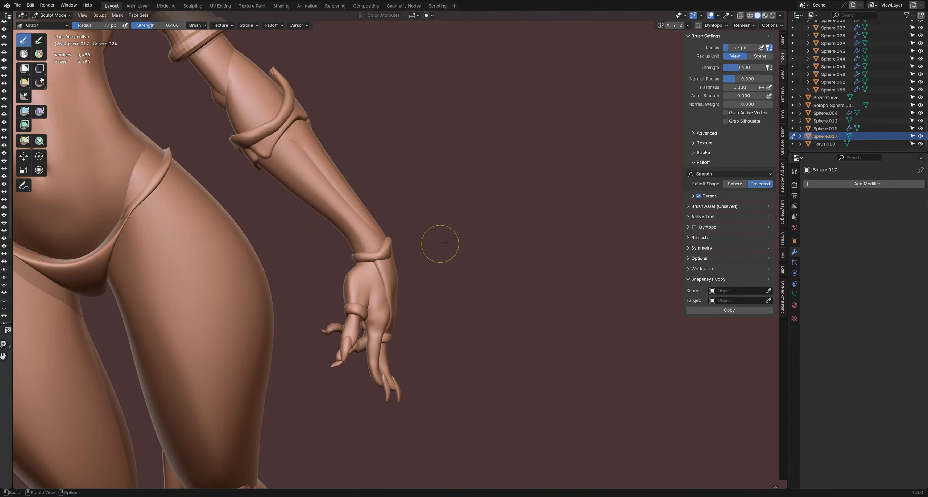
pyautogui.moveTo(439, 244)
pyautogui.mouseDown(button='middle')
pyautogui.moveTo(440, 261)
pyautogui.moveTo(473, 271)
pyautogui.moveTo(478, 242)
pyautogui.mouseUp(button='middle')
pyautogui.press('f')
pyautogui.click(485, 259)
pyautogui.press('f')
pyautogui.click(478, 247)
pyautogui.press('f')
pyautogui.click(466, 246)
pyautogui.moveTo(451, 245); pyautogui.dragTo(463, 237)
pyautogui.press('f')
pyautogui.click(474, 235)
pyautogui.press('f')
# - Even out the bracelet's rim along the wrist with small Grab strokes, resizing the brush between adjustments
pyautogui.moveTo(468, 240)
pyautogui.mouseDown(button='middle')
pyautogui.moveTo(458, 232)
pyautogui.moveTo(474, 222)
pyautogui.moveTo(422, 298)
pyautogui.moveTo(433, 274)
pyautogui.moveTo(419, 282)
pyautogui.mouseUp(button='middle')
pyautogui.click(452, 223)
pyautogui.press('f')
pyautogui.click(460, 229)
pyautogui.press('f')
pyautogui.click(462, 234)
pyautogui.press('f')
pyautogui.click(454, 238)
pyautogui.press('f')
pyautogui.click(465, 229)
pyautogui.press('f')
pyautogui.click(421, 278)
pyautogui.press('f')
pyautogui.click(431, 275)
pyautogui.moveTo(422, 284); pyautogui.dragTo(432, 280)
# - Fit the bracelet around the back of the wrist with the Grab brush, setting its radius to about 102 px
pyautogui.moveTo(421, 287)
pyautogui.mouseDown(button='middle')
pyautogui.moveTo(457, 255)
pyautogui.moveTo(431, 262)
pyautogui.moveTo(420, 214)
pyautogui.moveTo(410, 219)
pyautogui.moveTo(412, 270)
pyautogui.moveTo(435, 290)
pyautogui.moveTo(425, 294)
pyautogui.moveTo(439, 251)
pyautogui.moveTo(417, 259)
pyautogui.moveTo(394, 238)
pyautogui.mouseUp(button='middle')
pyautogui.press('f')
pyautogui.click(451, 255)
pyautogui.press('f')
pyautogui.click(434, 263)
pyautogui.press('f')
pyautogui.click(423, 214)
pyautogui.press('f')
pyautogui.click(408, 246)
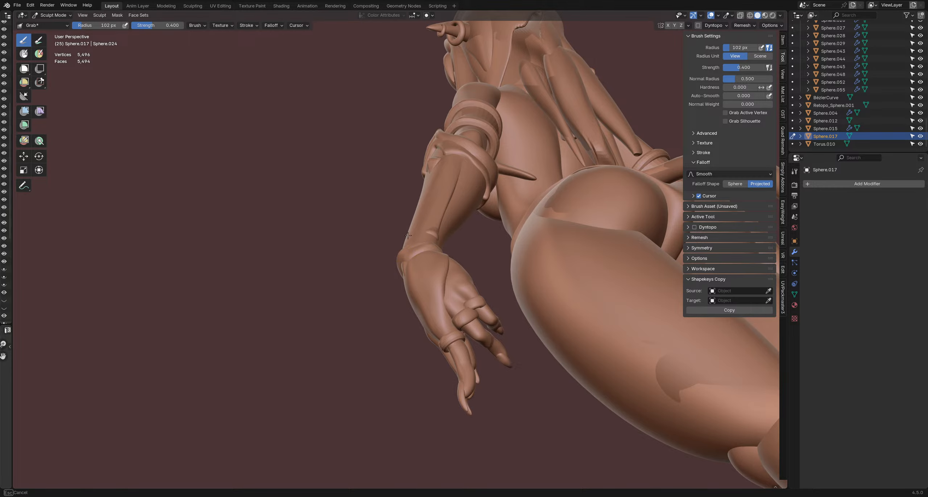
pyautogui.moveTo(430, 233)
pyautogui.mouseDown(button='middle')
pyautogui.moveTo(410, 259)
pyautogui.moveTo(420, 280)
pyautogui.moveTo(402, 266)
pyautogui.moveTo(408, 277)
pyautogui.mouseUp(button='middle')
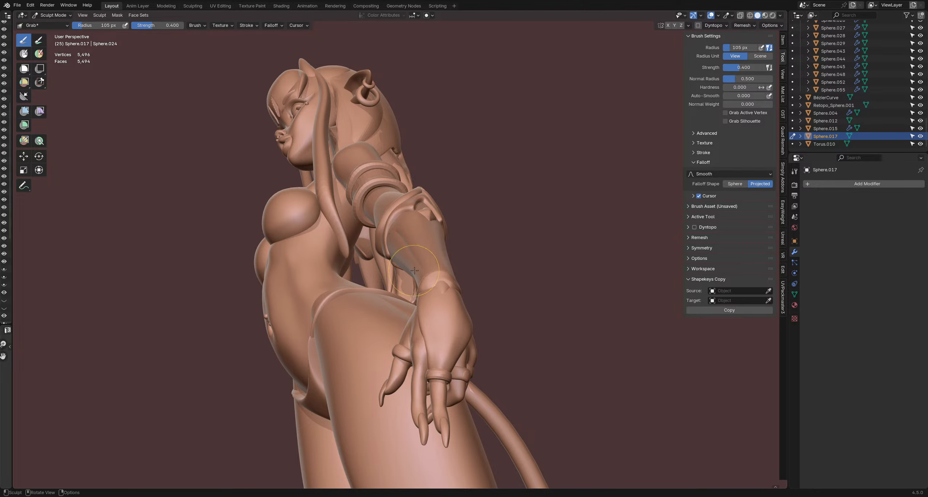
# - Adjust the bracelet from the outer side of the arm with the Grab brush, bringing its radius to 93 px
pyautogui.press('[')
pyautogui.press('[')
pyautogui.press('[')
pyautogui.press('f')
pyautogui.click(457, 263)
pyautogui.moveTo(457, 262)
pyautogui.mouseDown(button='middle')
pyautogui.moveTo(435, 285)
pyautogui.moveTo(454, 288)
pyautogui.moveTo(383, 320)
pyautogui.moveTo(385, 295)
pyautogui.mouseUp(button='middle')
pyautogui.press('f')
pyautogui.click(440, 285)
pyautogui.press('f')
pyautogui.click(401, 294)
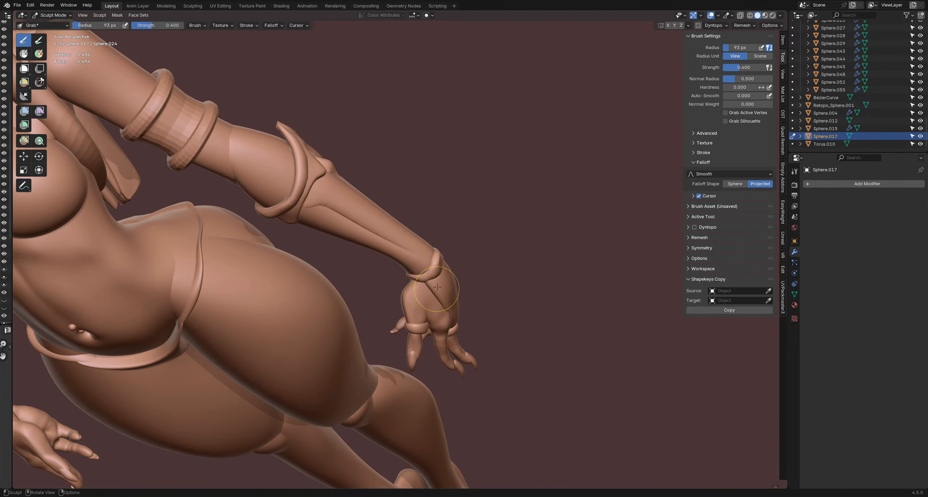
# - Nudge the bracelet closer to the wrist from several angles with short Grab strokes
pyautogui.moveTo(426, 289)
pyautogui.mouseDown(button='middle')
pyautogui.moveTo(395, 314)
pyautogui.moveTo(406, 305)
pyautogui.moveTo(389, 300)
pyautogui.moveTo(424, 284)
pyautogui.mouseUp(button='middle')
pyautogui.scroll(-5, 424, 284)
pyautogui.moveTo(441, 210); pyautogui.dragTo(379, 307, button='middle')
pyautogui.press('f')
pyautogui.click(375, 310)
pyautogui.moveTo(379, 309); pyautogui.dragTo(381, 308)
pyautogui.moveTo(381, 308); pyautogui.dragTo(393, 306, button='middle')
pyautogui.press('f')
pyautogui.click(378, 306)
pyautogui.moveTo(378, 306); pyautogui.dragTo(381, 304)
pyautogui.moveTo(382, 304); pyautogui.dragTo(424, 298, button='middle')
pyautogui.press('f')
pyautogui.click(421, 298)
pyautogui.moveTo(419, 297); pyautogui.dragTo(418, 296)
# - Resize the Grab brush and correct the bracelet's shape on the thumb side of the wrist
pyautogui.moveTo(418, 295)
pyautogui.mouseDown(button='middle')
pyautogui.moveTo(436, 290)
pyautogui.moveTo(397, 309)
pyautogui.moveTo(407, 295)
pyautogui.moveTo(432, 299)
pyautogui.moveTo(400, 277)
pyautogui.moveTo(408, 265)
pyautogui.moveTo(431, 323)
pyautogui.mouseUp(button='middle')
pyautogui.press('f')
pyautogui.click(427, 292)
pyautogui.press('f')
pyautogui.click(412, 305)
pyautogui.scroll(3, 403, 307)
pyautogui.press('f')
pyautogui.click(399, 308)
pyautogui.press('f')
pyautogui.click(430, 301)
pyautogui.press('f')
pyautogui.click(414, 283)
# - Fine-tune the bracelet's upper and lower edges with the Grab brush, ending at a radius of about 46 px
pyautogui.press('f')
pyautogui.click(400, 273)
pyautogui.press('f')
pyautogui.click(411, 269)
pyautogui.press('f')
pyautogui.click(400, 275)
pyautogui.press('f')
pyautogui.click(415, 296)
pyautogui.press('f')
pyautogui.click(425, 321)
pyautogui.press('f')
pyautogui.click(423, 304)
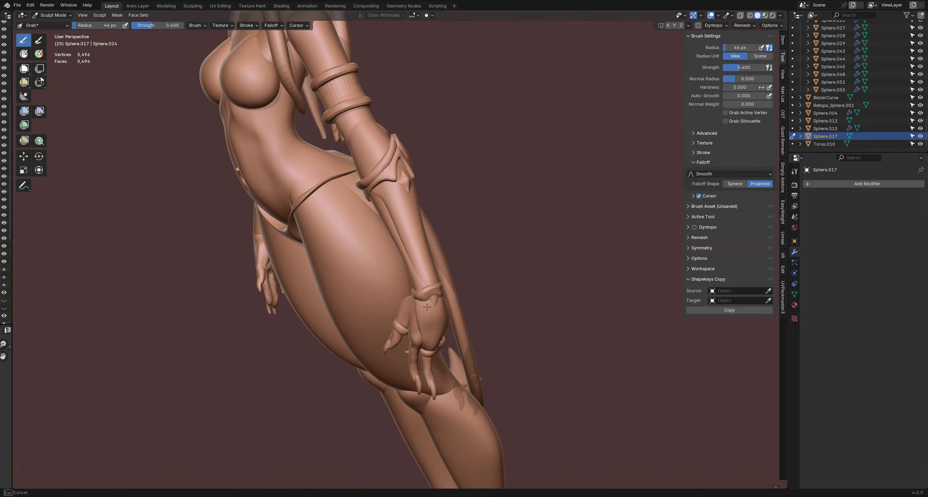
# - Shape the bracelet's pointed detail over the back of the hand with the Grab brush, reducing its radius to 32 px
pyautogui.moveTo(427, 307); pyautogui.dragTo(428, 305)
pyautogui.moveTo(428, 304); pyautogui.dragTo(412, 309, button='middle')
pyautogui.press('f')
pyautogui.click(417, 310)
pyautogui.moveTo(428, 312); pyautogui.dragTo(423, 307)
pyautogui.moveTo(423, 308)
pyautogui.mouseDown(button='middle')
pyautogui.moveTo(401, 304)
pyautogui.moveTo(438, 285)
pyautogui.mouseUp(button='middle')
pyautogui.press('f')
pyautogui.click(420, 295)
pyautogui.scroll(2, 438, 285)
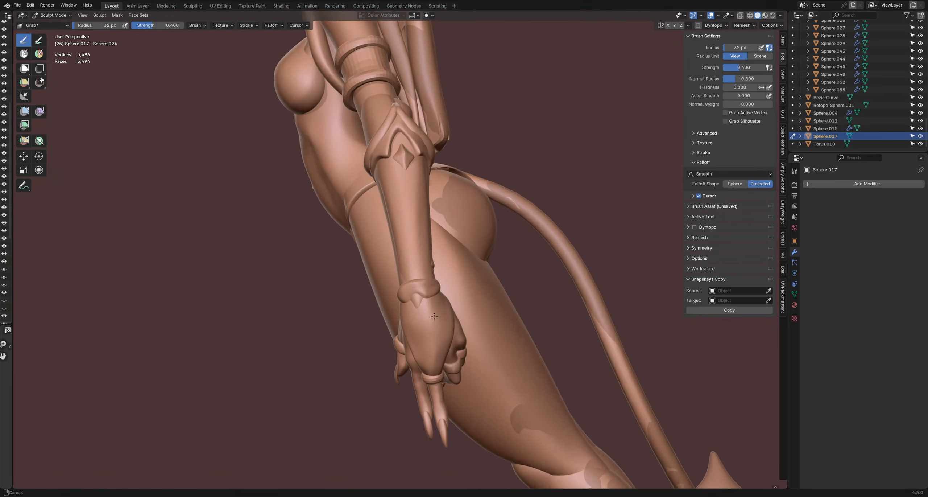
# - Carve a crease into the bracelet with the Draw Sharp brush in Subtract mode at a radius of 32 px
pyautogui.press('d')
pyautogui.moveTo(437, 285); pyautogui.dragTo(437, 285)
pyautogui.moveTo(450, 279)
pyautogui.mouseDown(button='middle')
pyautogui.moveTo(390, 304)
pyautogui.moveTo(455, 283)
pyautogui.moveTo(426, 290)
pyautogui.moveTo(428, 279)
pyautogui.mouseUp(button='middle')
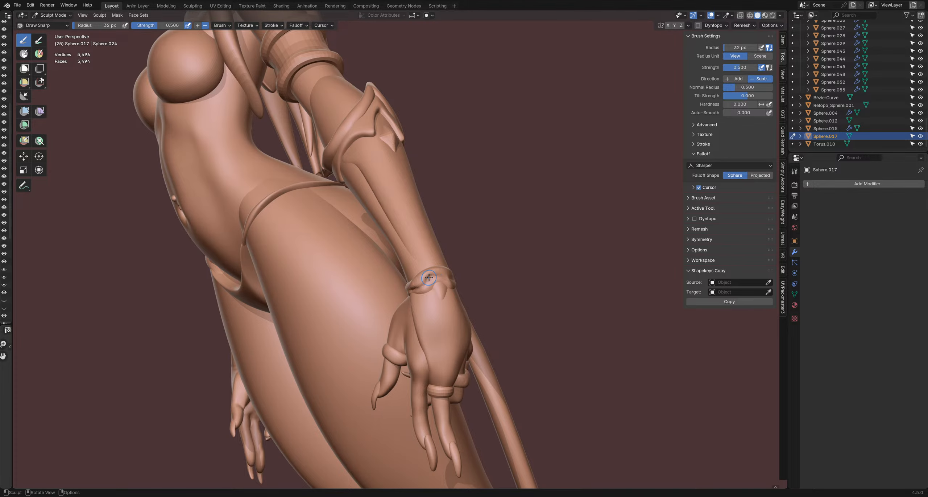
# - Flatten the creased area of the bracelet with the Scrape/Fill brush at a radius of 38 px
pyautogui.hotkey('shift', 't')
pyautogui.press('f')
pyautogui.moveTo(424, 281); pyautogui.dragTo(422, 284)
pyautogui.click(431, 279)
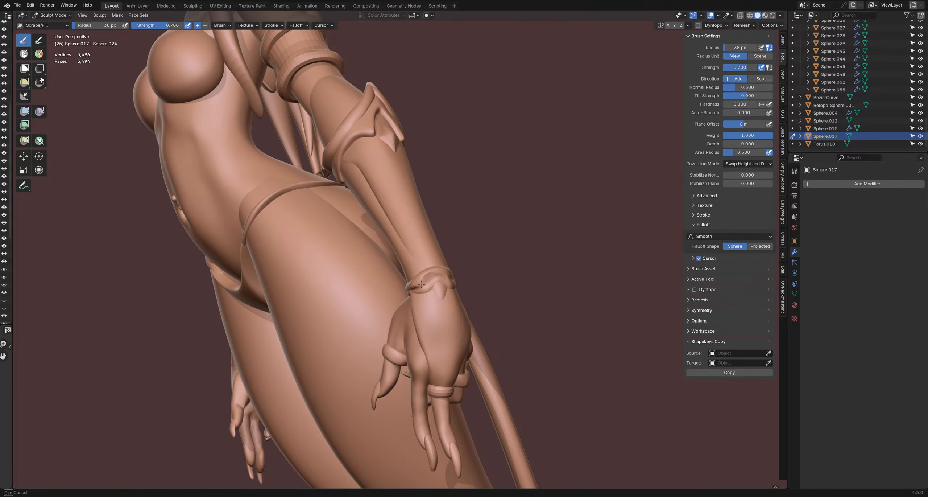
pyautogui.moveTo(423, 280)
pyautogui.mouseDown(button='middle')
pyautogui.moveTo(433, 278)
pyautogui.moveTo(388, 286)
pyautogui.moveTo(335, 273)
pyautogui.mouseUp(button='middle')
# - Enlarge the Grab brush and pull the bracelet's raised outer edge into shape from behind the arm
pyautogui.press('g')
pyautogui.moveTo(331, 278)
pyautogui.keyDown('ctrl'); pyautogui.mouseDown(button='right')
pyautogui.moveTo(358, 282)
pyautogui.moveTo(335, 325)
pyautogui.moveTo(315, 304)
pyautogui.mouseUp(button='right'); pyautogui.keyUp('ctrl')
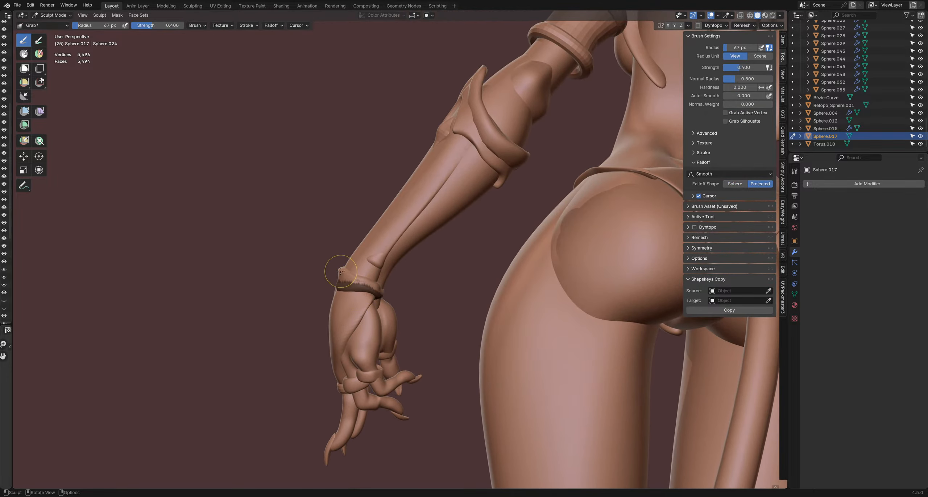
pyautogui.press(']')
pyautogui.press(']')
pyautogui.press(']')
pyautogui.press(']')
pyautogui.moveTo(335, 278); pyautogui.dragTo(336, 279)
pyautogui.moveTo(345, 265); pyautogui.dragTo(334, 266)
pyautogui.press('f')
pyautogui.click(326, 280)
pyautogui.moveTo(326, 280)
pyautogui.mouseDown(button='middle')
pyautogui.moveTo(414, 299)
pyautogui.moveTo(435, 283)
pyautogui.mouseUp(button='middle')
# - Reduce the Grab brush radius to 19 px and adjust the small details on the bracelet's front
pyautogui.press('[')
pyautogui.press('[')
pyautogui.press('[')
pyautogui.press('[')
pyautogui.press('[')
pyautogui.press('[')
pyautogui.press('[')
pyautogui.press('[')
pyautogui.press('[')
pyautogui.press('[')
pyautogui.press('[')
pyautogui.press('[')
pyautogui.press('[')
pyautogui.press('[')
pyautogui.press('[')
pyautogui.press('[')
pyautogui.moveTo(437, 282); pyautogui.dragTo(438, 282)
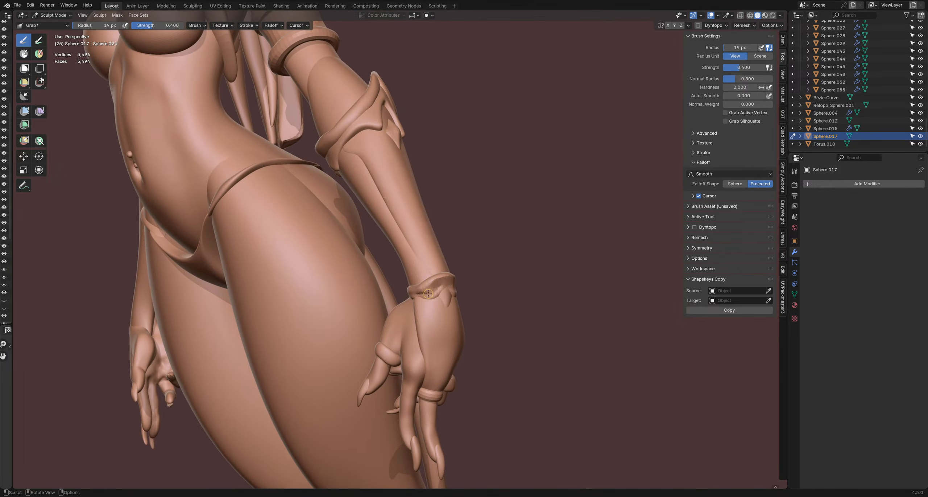
pyautogui.moveTo(429, 293); pyautogui.dragTo(448, 286, button='middle')
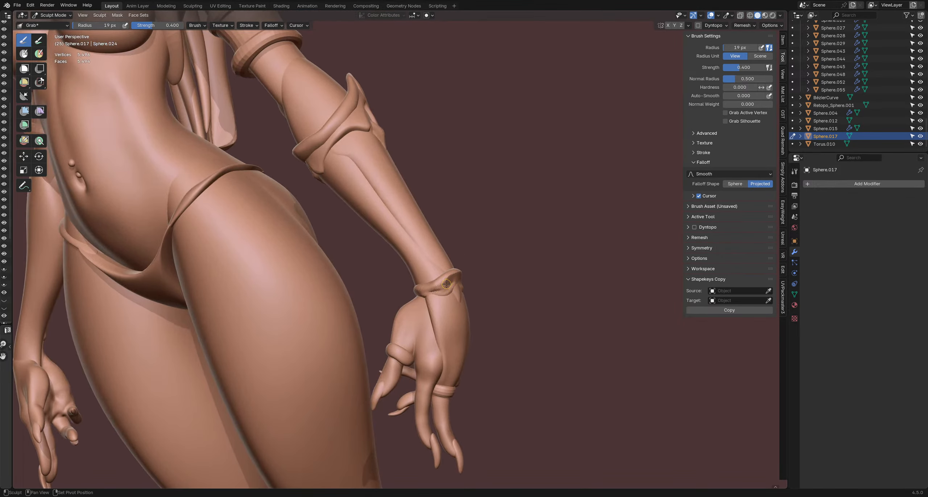
# - Even out the bracelet's surface around the wrist with the Scrape/Fill brush at a radius of 19 px
pyautogui.press('c')
pyautogui.hotkey('shift', 't')
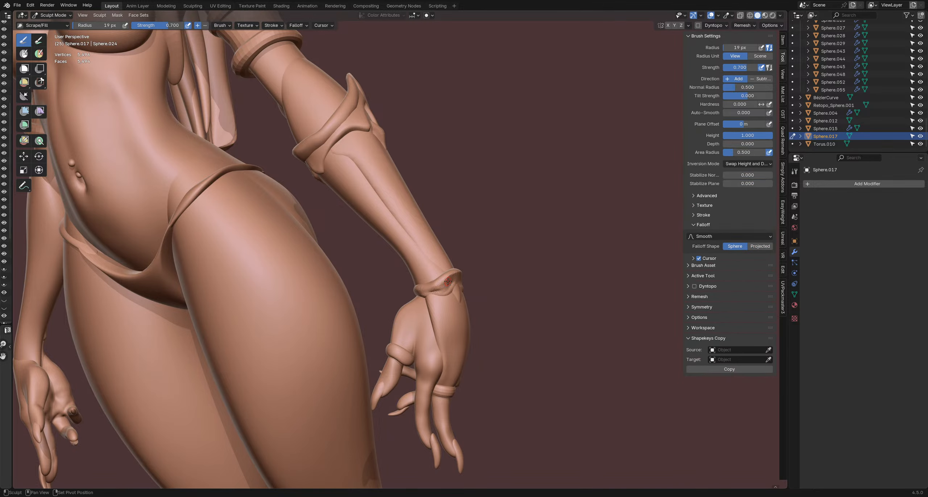
pyautogui.moveTo(436, 290); pyautogui.dragTo(419, 282, button='middle')
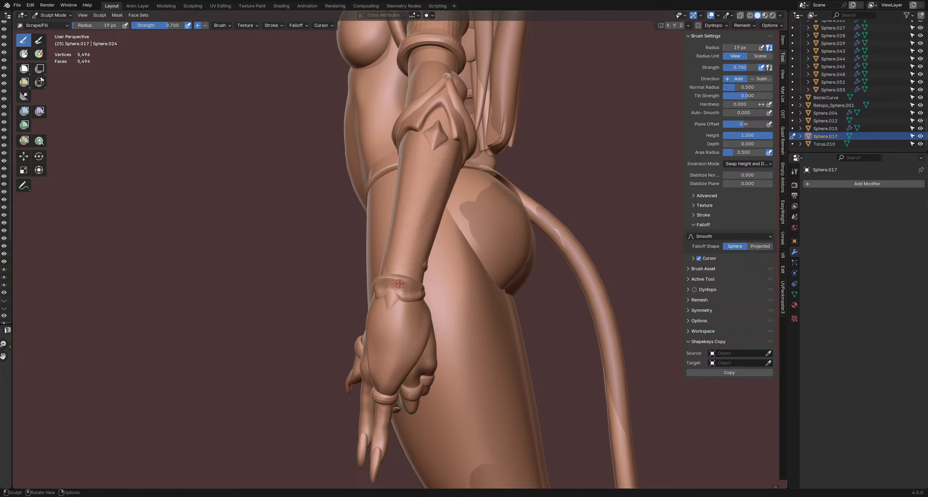
pyautogui.moveTo(402, 283); pyautogui.dragTo(392, 273, button='middle')
# - Adjust the bracelet's upper rim from behind with the Grab brush and enlarge its radius to 89 px
pyautogui.press('g')
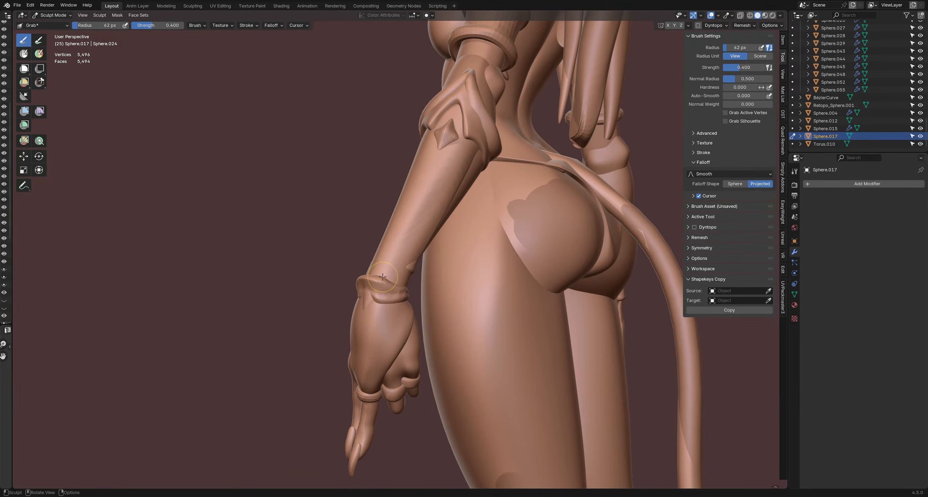
pyautogui.click(396, 276)
pyautogui.press('f')
pyautogui.moveTo(400, 279)
pyautogui.mouseDown(button='middle')
pyautogui.moveTo(403, 267)
pyautogui.moveTo(379, 269)
pyautogui.moveTo(392, 257)
pyautogui.moveTo(484, 292)
pyautogui.moveTo(391, 180)
pyautogui.mouseUp(button='middle')
pyautogui.click(408, 266)
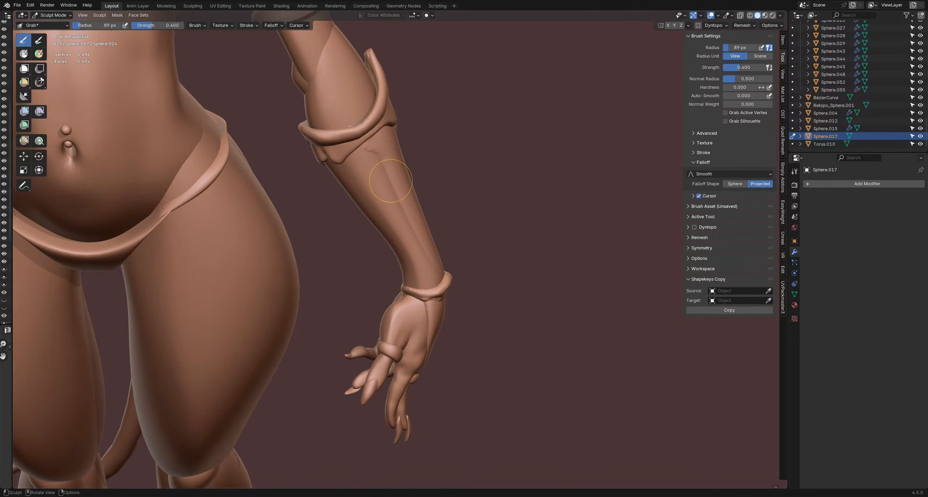
# - Leave Sculpt Mode and examine the wrist bracelet's fit on the whole figure from behind
pyautogui.moveTo(524, 276); pyautogui.dragTo(393, 293, button='middle')
pyautogui.scroll(-3, 393, 293)
pyautogui.hotkey('ctrl', 'Tab')
pyautogui.click(319, 278)
pyautogui.click(558, 322)
pyautogui.scroll(-5, 557, 322)
pyautogui.moveTo(519, 355)
pyautogui.keyDown('shift'); pyautogui.mouseDown(button='middle')
pyautogui.moveTo(420, 224)
pyautogui.moveTo(409, 232)
pyautogui.moveTo(488, 242)
pyautogui.moveTo(415, 233)
pyautogui.mouseUp(button='middle'); pyautogui.keyUp('shift')
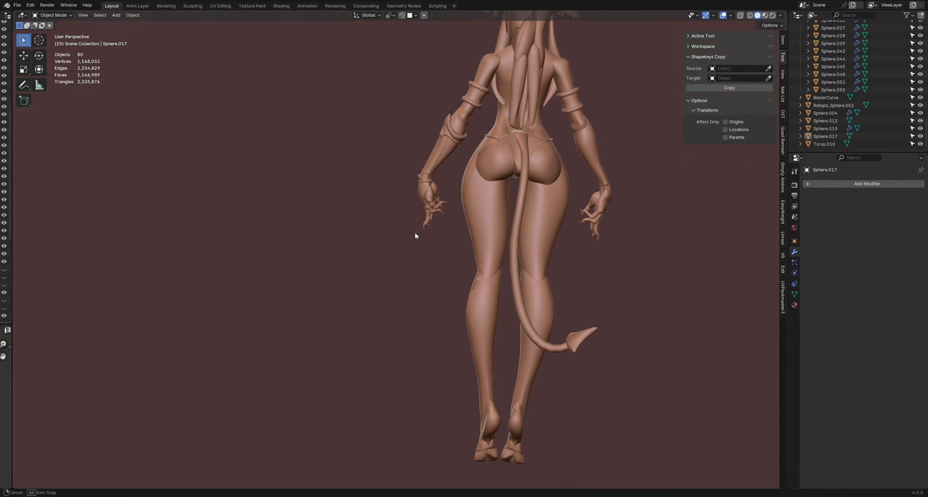
# - Reselect the wrist bracelet in Sculpt Mode and reshape its inner side from behind with an enlarged Grab brush
pyautogui.scroll(7, 438, 204)
pyautogui.keyDown('shift'); pyautogui.moveTo(393, 167); pyautogui.dragTo(390, 218, button='middle'); pyautogui.keyUp('shift')
pyautogui.click(416, 207)
pyautogui.hotkey('ctrl', 'Tab')
pyautogui.click(442, 216)
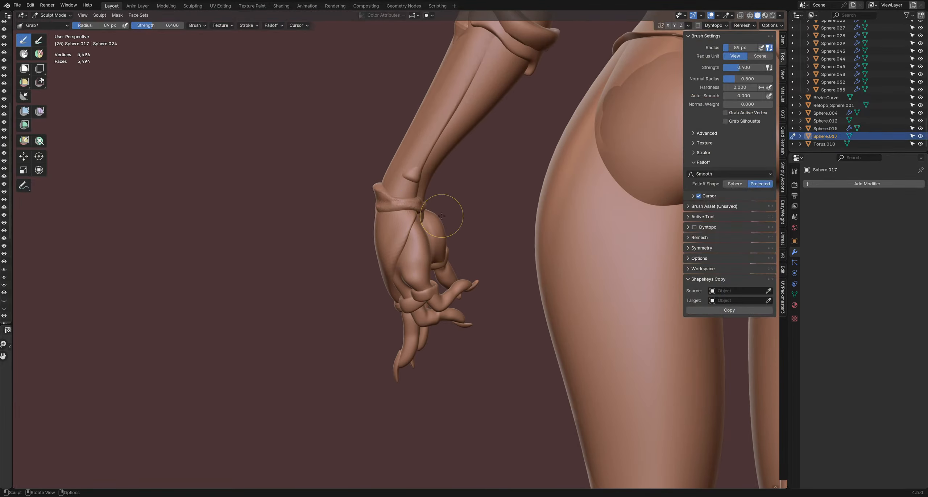
pyautogui.press('f')
pyautogui.click(467, 217)
pyautogui.moveTo(434, 206)
pyautogui.mouseDown()
pyautogui.moveTo(461, 207)
pyautogui.moveTo(416, 206)
pyautogui.moveTo(429, 209)
pyautogui.moveTo(427, 197)
pyautogui.mouseUp()
pyautogui.press('f')
pyautogui.click(536, 211)
pyautogui.press('f')
pyautogui.click(424, 198)
# - Pull the bracelet's pointed front over the back of the hand into shape with the Grab brush at 108 px
pyautogui.moveTo(386, 247)
pyautogui.mouseDown(button='middle')
pyautogui.moveTo(392, 240)
pyautogui.moveTo(510, 307)
pyautogui.moveTo(481, 259)
pyautogui.moveTo(466, 263)
pyautogui.mouseUp(button='middle')
pyautogui.press('f')
pyautogui.click(478, 261)
pyautogui.moveTo(465, 263); pyautogui.dragTo(472, 274)
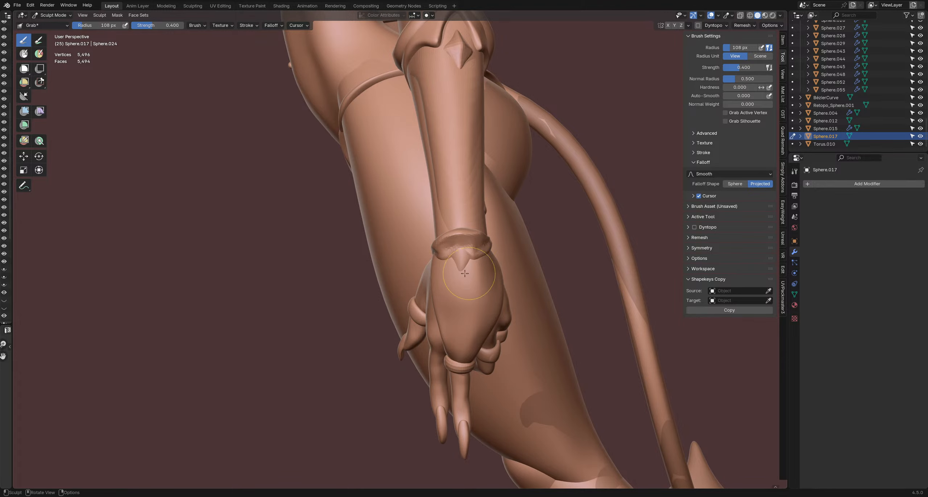
pyautogui.moveTo(471, 264); pyautogui.dragTo(486, 267, button='middle')
pyautogui.moveTo(482, 267); pyautogui.dragTo(480, 279)
pyautogui.moveTo(480, 279); pyautogui.dragTo(502, 289, button='middle')
pyautogui.moveTo(463, 282); pyautogui.dragTo(458, 276)
# - Adjust the bracelet's upper rim with the Grab brush at 98 px and return to Object Mode
pyautogui.moveTo(454, 278)
pyautogui.mouseDown(button='middle')
pyautogui.moveTo(416, 270)
pyautogui.moveTo(440, 250)
pyautogui.mouseUp(button='middle')
pyautogui.press('f')
pyautogui.click(435, 246)
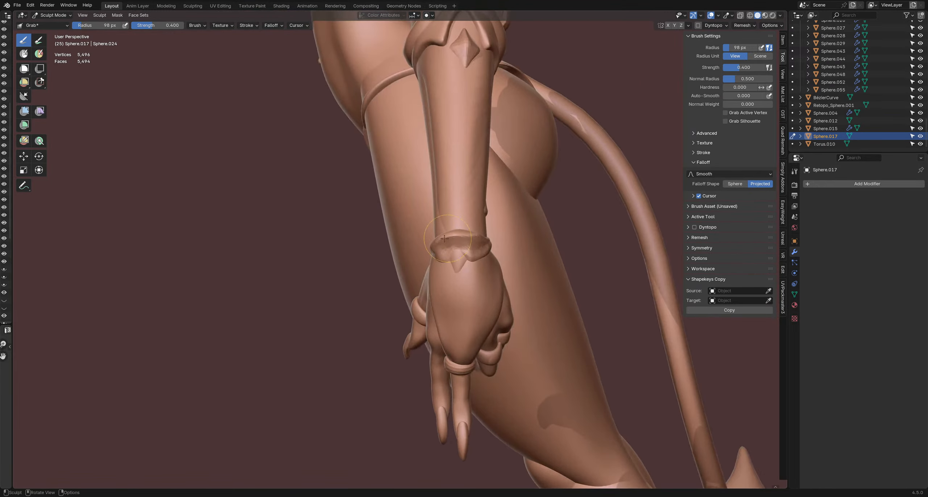
pyautogui.moveTo(435, 246); pyautogui.dragTo(436, 242)
pyautogui.moveTo(432, 240)
pyautogui.mouseDown(button='middle')
pyautogui.moveTo(439, 225)
pyautogui.moveTo(412, 246)
pyautogui.moveTo(443, 256)
pyautogui.moveTo(314, 241)
pyautogui.mouseUp(button='middle')
pyautogui.scroll(-5, 417, 248)
pyautogui.scroll(-3, 401, 258)
pyautogui.hotkey('ctrl', 'Tab')
pyautogui.click(449, 270)
# - Select the forearm guard and prepare Inflate/Deflate with Projected falloff at 110 px to sculpt its back edge
pyautogui.scroll(3, 465, 277)
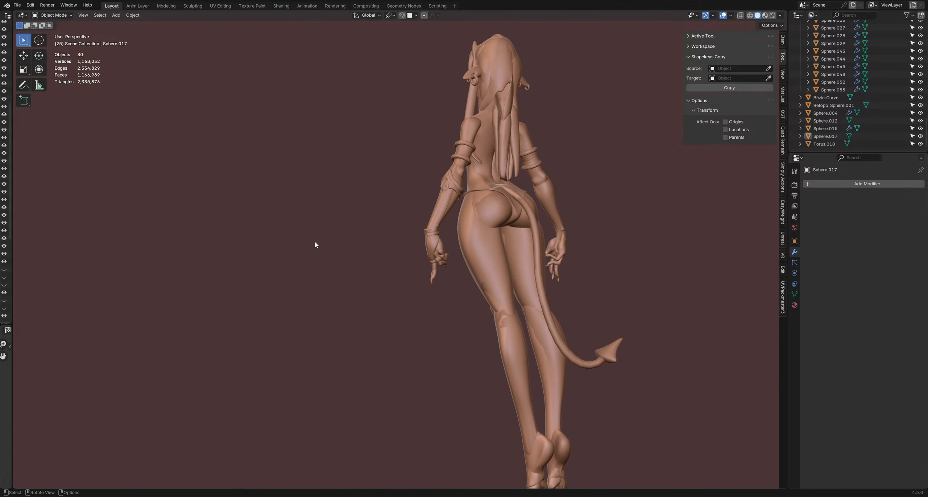
pyautogui.scroll(1, 426, 259)
pyautogui.moveTo(406, 258); pyautogui.dragTo(421, 253, button='middle')
pyautogui.scroll(3, 417, 248)
pyautogui.click(406, 215)
pyautogui.scroll(3, 403, 213)
pyautogui.hotkey('ctrl', 'Tab')
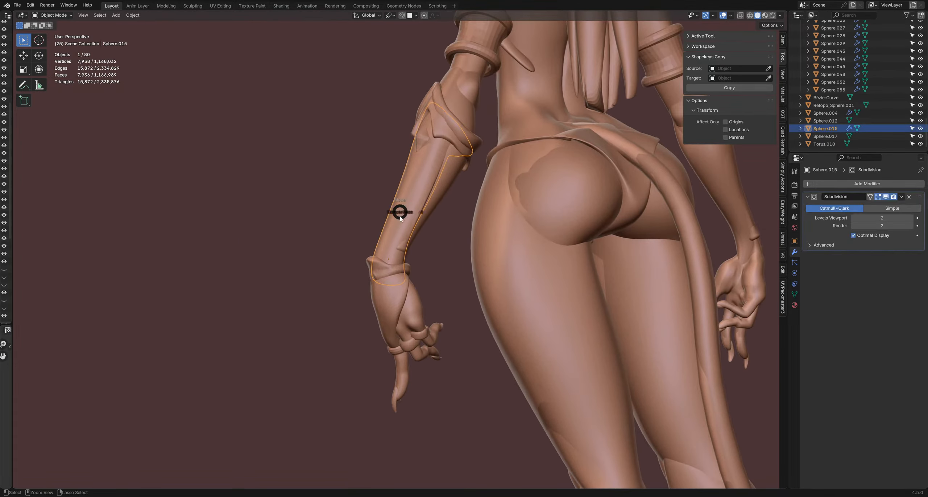
pyautogui.moveTo(417, 206); pyautogui.dragTo(407, 239, button='middle')
pyautogui.press('i')
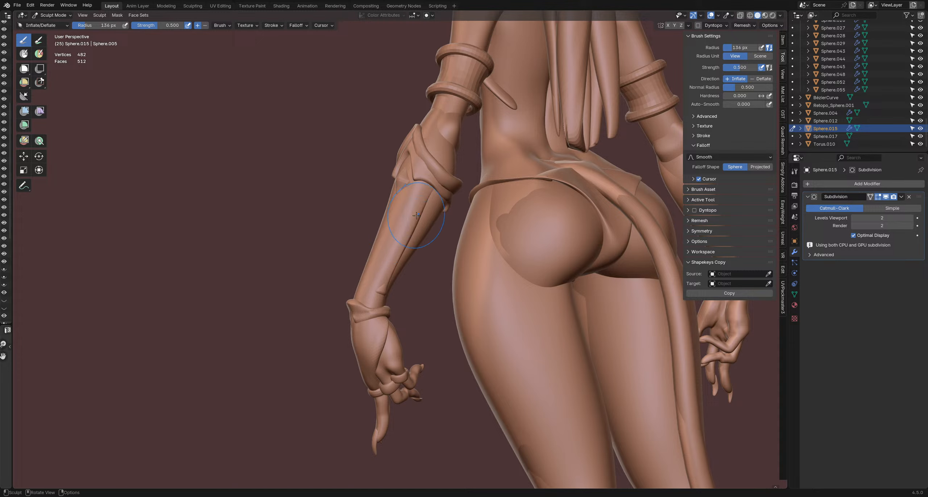
pyautogui.press('f')
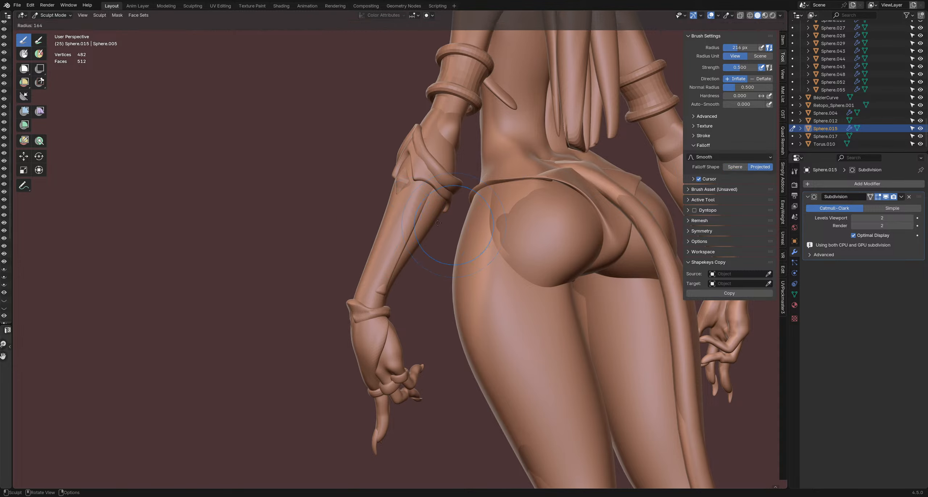
pyautogui.click(433, 219)
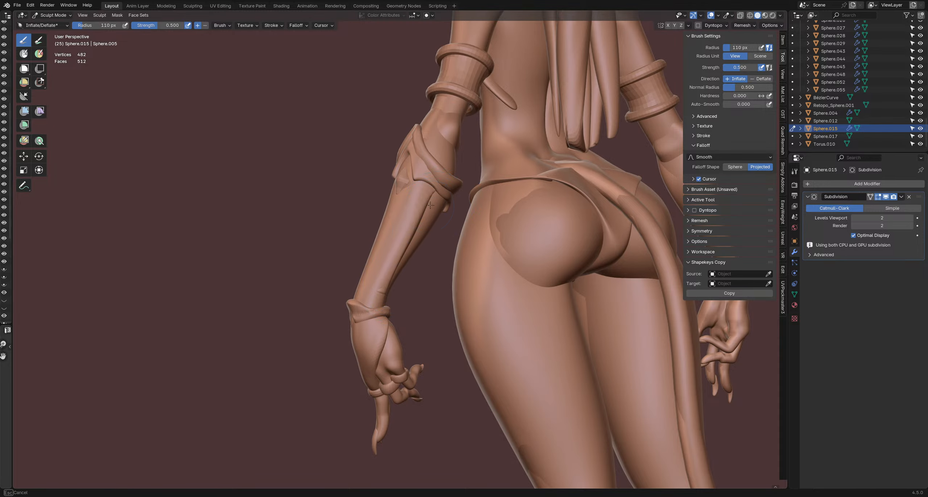
# - Pull the forearm guard's wrist end inward with the Grab brush and reduce the radius to 90 px
pyautogui.moveTo(405, 248); pyautogui.dragTo(243, 252, button='middle')
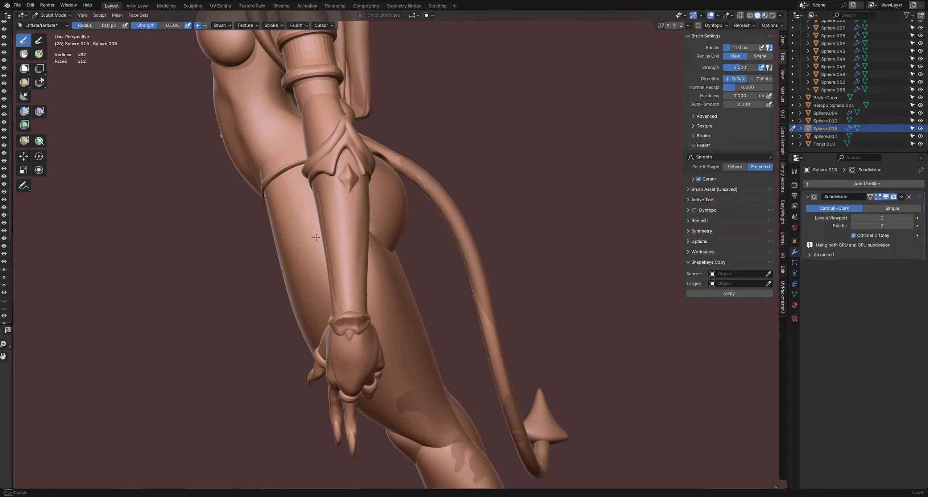
pyautogui.moveTo(330, 330); pyautogui.dragTo(373, 330, button='middle')
pyautogui.press('g')
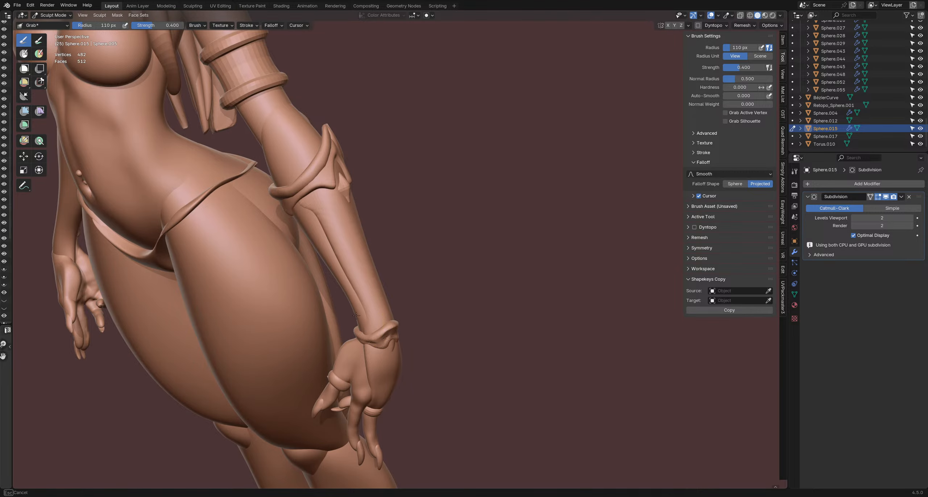
pyautogui.moveTo(367, 338); pyautogui.dragTo(360, 341)
pyautogui.press('[')
pyautogui.press('[')
pyautogui.moveTo(359, 325)
pyautogui.mouseDown(button='middle')
pyautogui.moveTo(343, 295)
pyautogui.moveTo(321, 283)
pyautogui.moveTo(456, 278)
pyautogui.moveTo(349, 306)
pyautogui.mouseUp(button='middle')
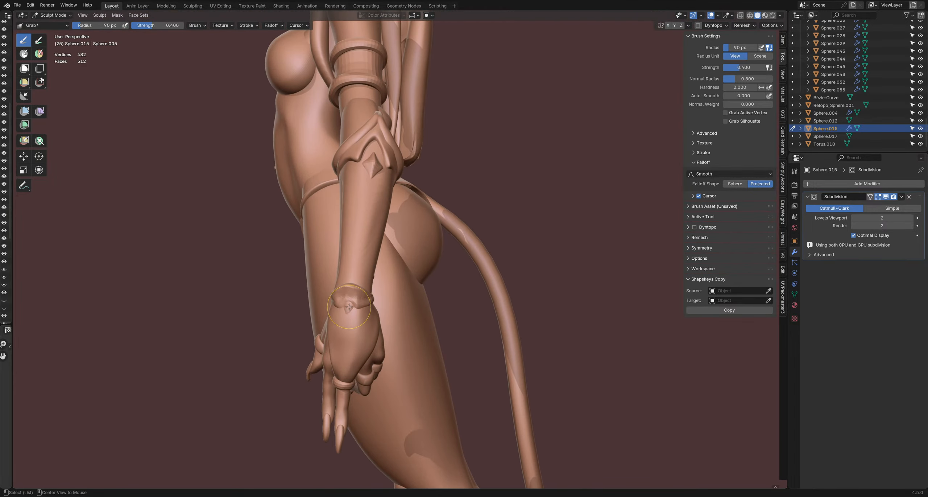
# - Leave Sculpt Mode and save the file as DemonOutfit1.blend
pyautogui.hotkey('alt', 'q')
pyautogui.moveTo(349, 306); pyautogui.dragTo(447, 312, button='middle')
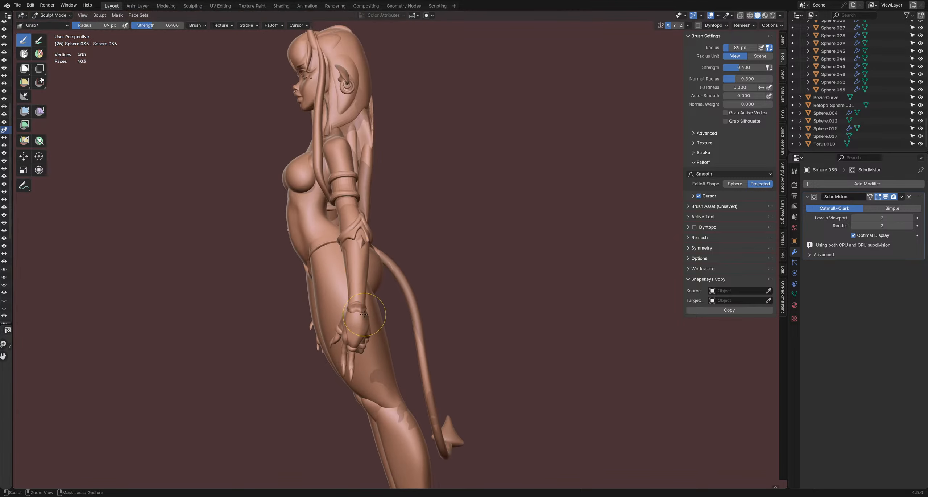
pyautogui.hotkey('ctrl', 'Tab')
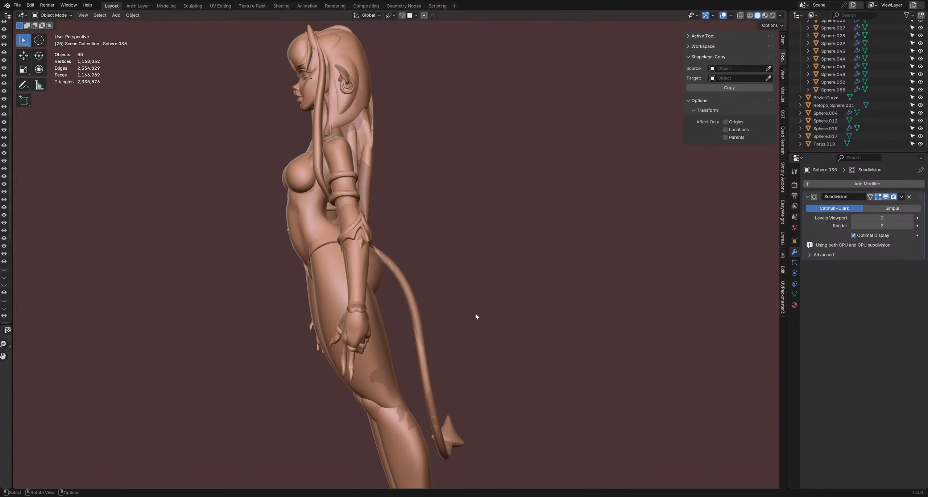
pyautogui.moveTo(476, 313); pyautogui.dragTo(486, 304, button='middle')
pyautogui.moveTo(394, 324); pyautogui.dragTo(365, 311, button='middle')
pyautogui.scroll(1, 366, 312)
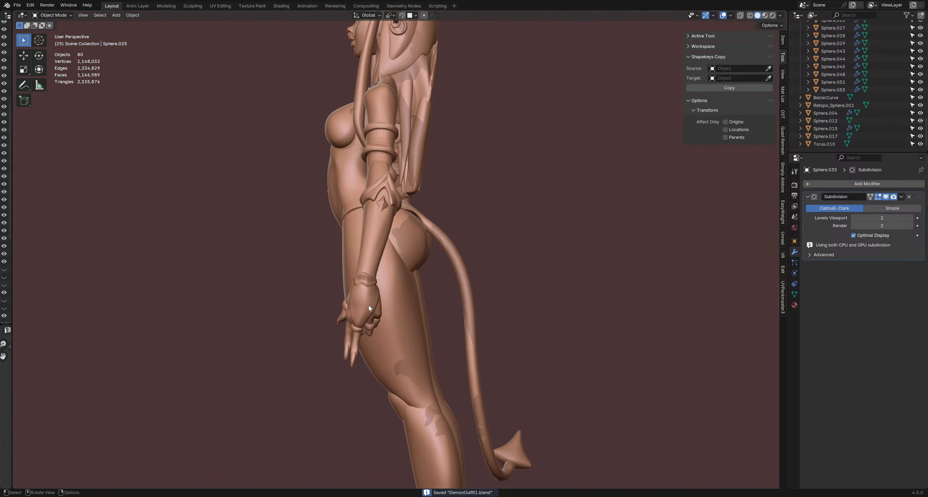
# - Select the piece covering the back of the hand and adjust its wrist area with the Grab brush in Sculpt Mode
pyautogui.click(369, 305)
pyautogui.hotkey('ctrl', 'Tab')
pyautogui.click(384, 344)
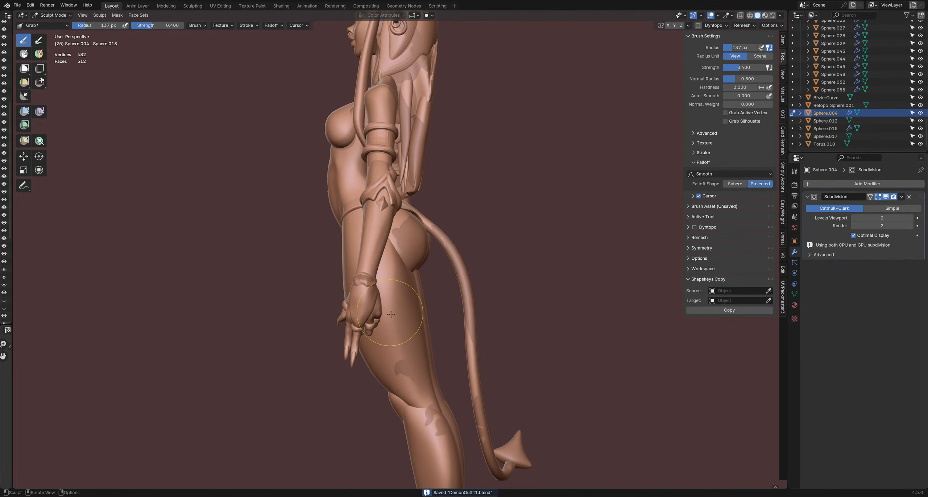
pyautogui.moveTo(392, 301); pyautogui.dragTo(378, 292, button='middle')
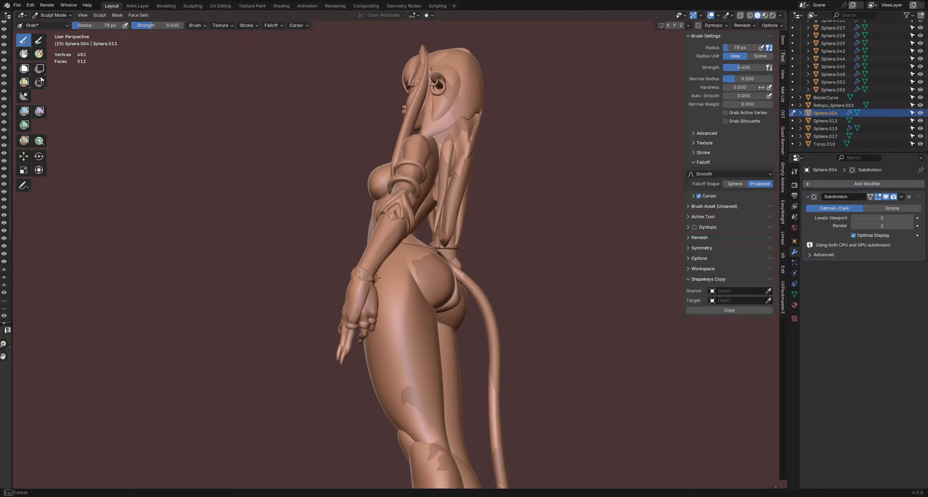
pyautogui.moveTo(377, 277)
pyautogui.mouseDown(button='middle')
pyautogui.moveTo(393, 316)
pyautogui.moveTo(374, 327)
pyautogui.moveTo(370, 310)
pyautogui.moveTo(467, 294)
pyautogui.moveTo(379, 221)
pyautogui.mouseUp(button='middle')
pyautogui.press('f')
pyautogui.click(400, 234)
pyautogui.press('f')
pyautogui.click(374, 233)
# - Pull the hand piece's outer wrist edge into place from the front with the Grab brush
pyautogui.moveTo(388, 253)
pyautogui.mouseDown(button='middle')
pyautogui.moveTo(387, 219)
pyautogui.moveTo(405, 232)
pyautogui.moveTo(409, 218)
pyautogui.moveTo(300, 313)
pyautogui.moveTo(390, 283)
pyautogui.moveTo(420, 222)
pyautogui.moveTo(404, 219)
pyautogui.moveTo(411, 245)
pyautogui.moveTo(368, 205)
pyautogui.moveTo(382, 210)
pyautogui.moveTo(369, 225)
pyautogui.moveTo(355, 276)
pyautogui.moveTo(395, 304)
pyautogui.moveTo(430, 309)
pyautogui.moveTo(450, 290)
pyautogui.mouseUp(button='middle')
pyautogui.press('f')
pyautogui.click(426, 222)
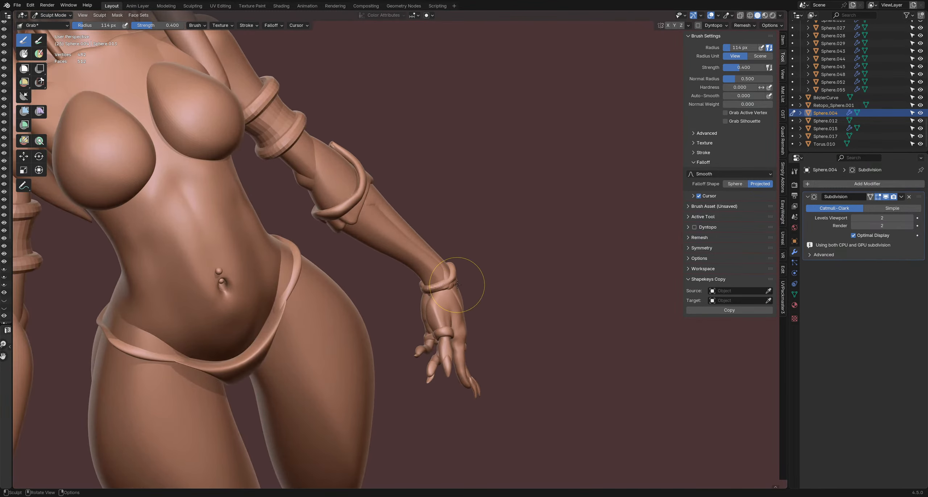
pyautogui.press('f')
pyautogui.click(465, 285)
pyautogui.moveTo(459, 285); pyautogui.dragTo(464, 282)
pyautogui.moveTo(464, 282)
pyautogui.mouseDown(button='middle')
pyautogui.moveTo(394, 276)
pyautogui.moveTo(389, 290)
pyautogui.moveTo(418, 291)
pyautogui.mouseUp(button='middle')
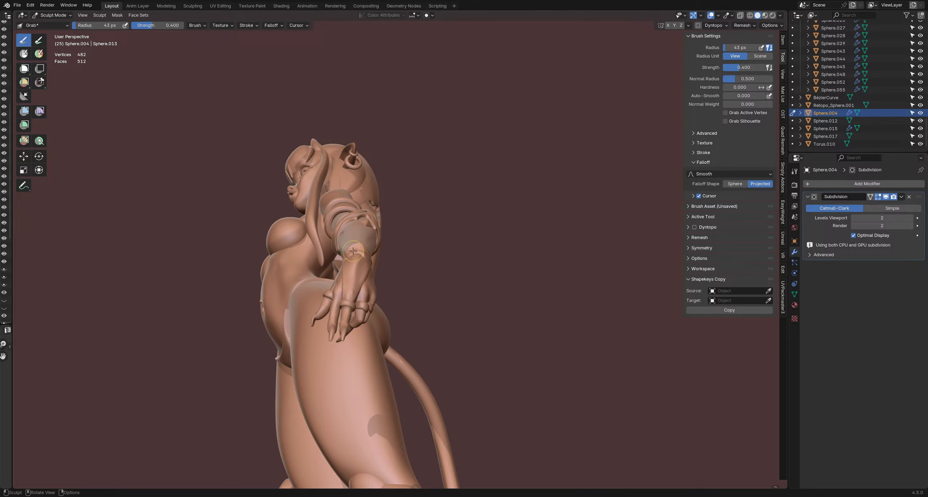
# - Flatten the surface of the hand piece with the Scrape/Fill brush at a radius of 51 px
pyautogui.keyDown('shift'); pyautogui.moveTo(353, 250); pyautogui.dragTo(376, 258, button='middle'); pyautogui.keyUp('shift')
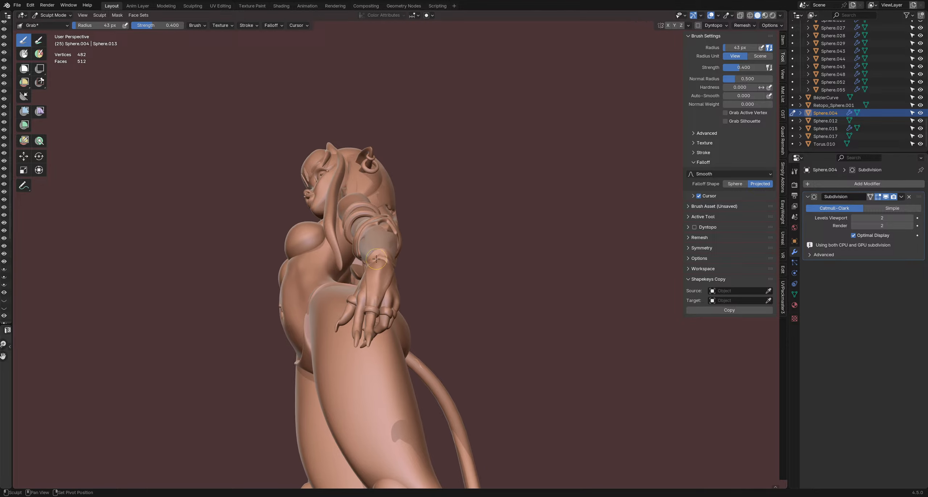
pyautogui.hotkey('shift', 't')
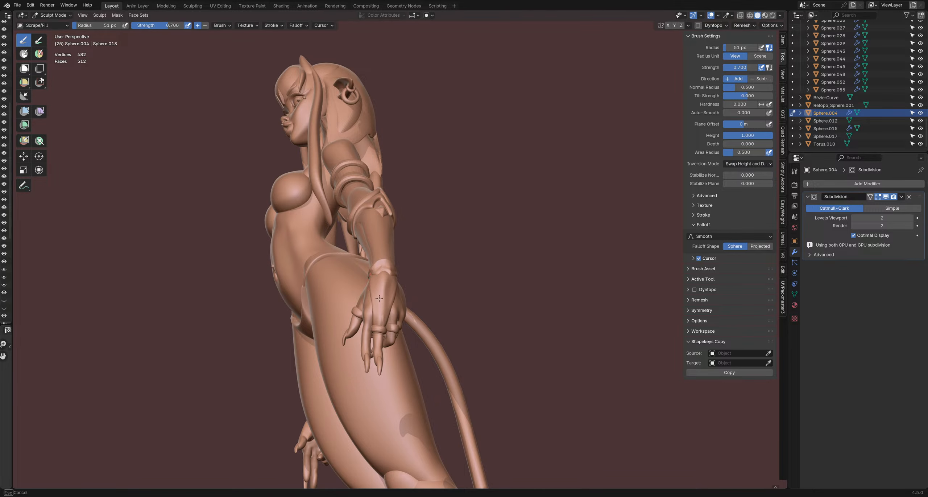
pyautogui.moveTo(381, 299); pyautogui.dragTo(366, 301, button='middle')
pyautogui.moveTo(366, 301); pyautogui.dragTo(378, 301)
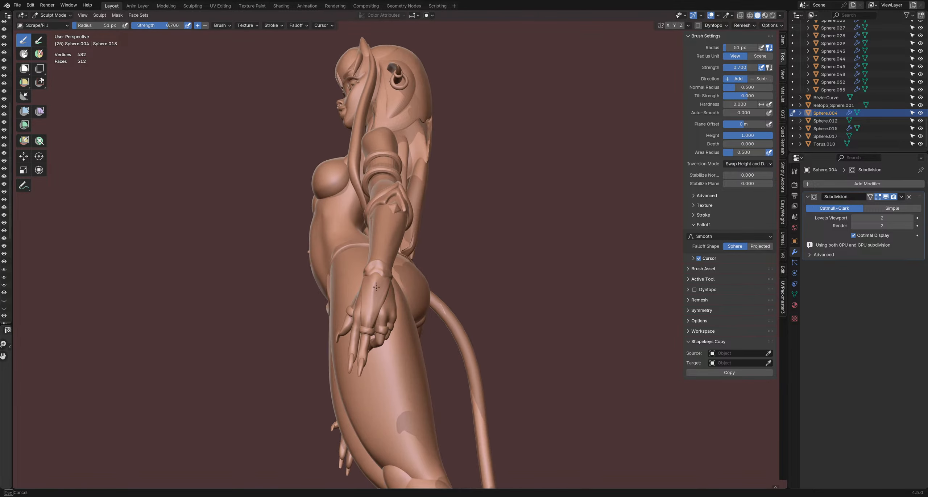
pyautogui.moveTo(374, 296); pyautogui.dragTo(365, 313, button='middle')
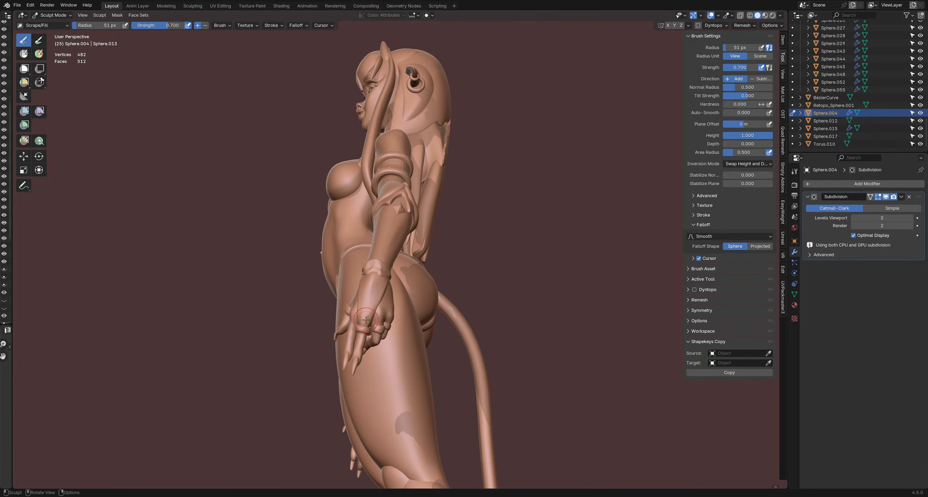
# - Reshape the hand piece near the knuckles with the Grab brush from the side and front
pyautogui.press('g')
pyautogui.moveTo(371, 322); pyautogui.dragTo(365, 317)
pyautogui.moveTo(365, 317)
pyautogui.mouseDown(button='middle')
pyautogui.moveTo(407, 323)
pyautogui.moveTo(401, 334)
pyautogui.mouseUp(button='middle')
pyautogui.press('f')
pyautogui.click(397, 328)
pyautogui.moveTo(400, 327); pyautogui.dragTo(400, 323)
pyautogui.press('f')
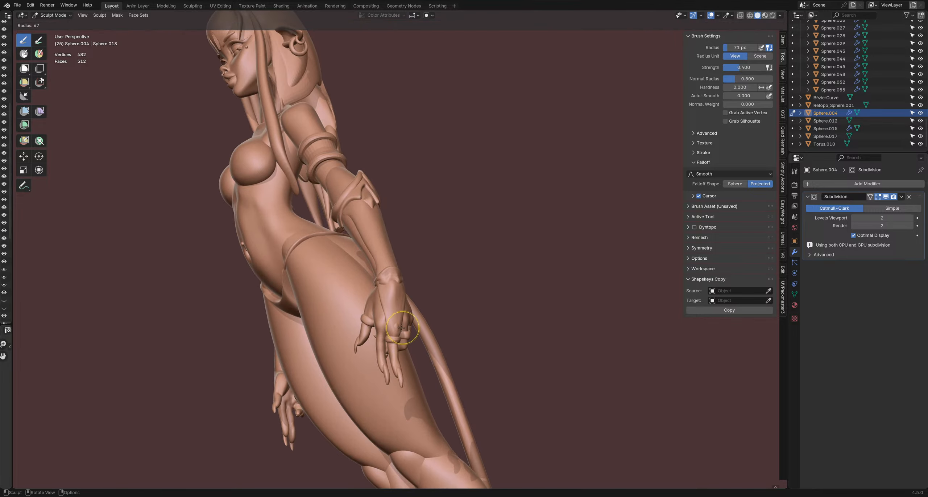
pyautogui.click(389, 324)
# - Finish sculpting the hand piece, return to Object Mode and save the file
pyautogui.moveTo(391, 325)
pyautogui.mouseDown(button='middle')
pyautogui.moveTo(433, 334)
pyautogui.moveTo(379, 307)
pyautogui.moveTo(376, 294)
pyautogui.moveTo(416, 288)
pyautogui.moveTo(428, 297)
pyautogui.moveTo(310, 296)
pyautogui.moveTo(389, 287)
pyautogui.mouseUp(button='middle')
pyautogui.press('f')
pyautogui.press('f')
pyautogui.click(423, 288)
pyautogui.hotkey('ctrl', 'Tab')
pyautogui.click(363, 290)
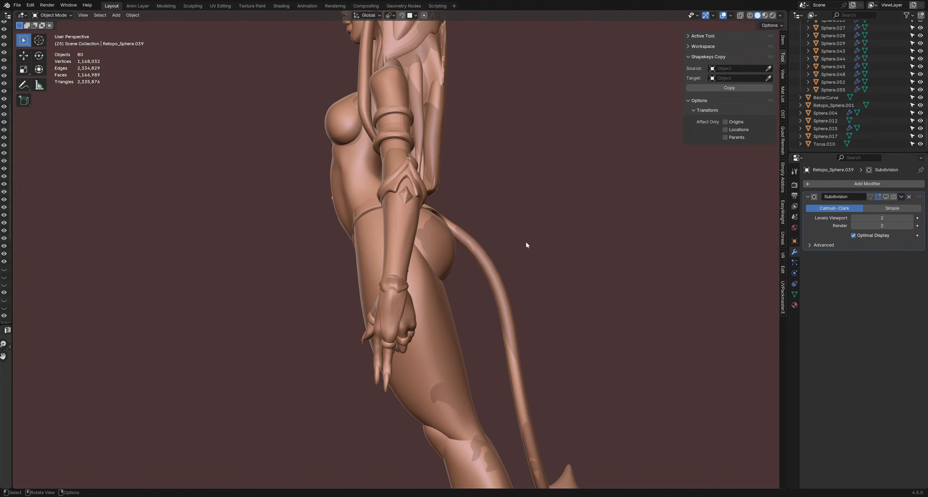
pyautogui.hotkey('ctrl', 's')
# - Add a UV sphere at the hand and scale it down to about the hand's width
pyautogui.hotkey('shift', 'a')
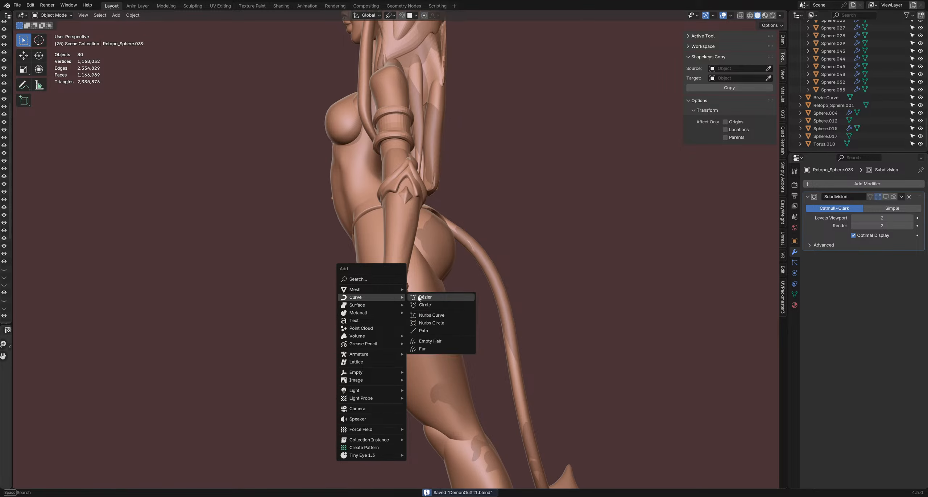
pyautogui.moveTo(400, 289)
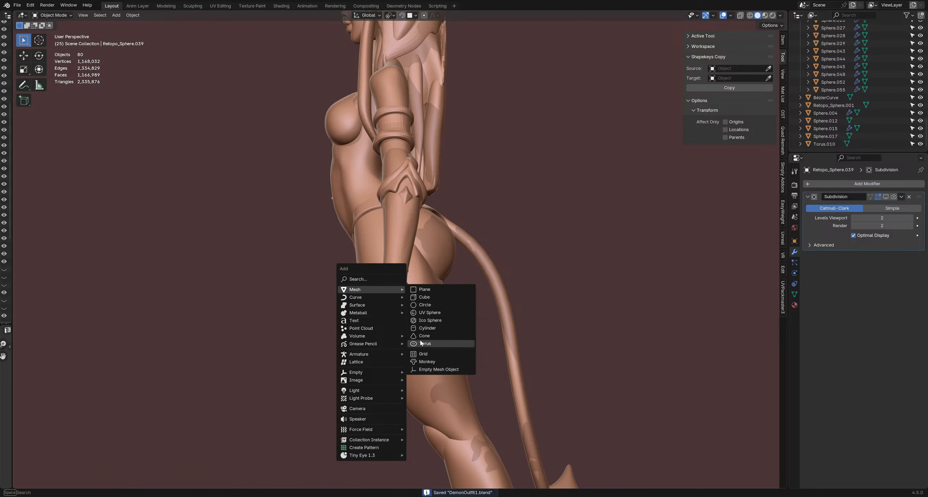
pyautogui.click(425, 312)
pyautogui.press('s')
pyautogui.click(408, 318)
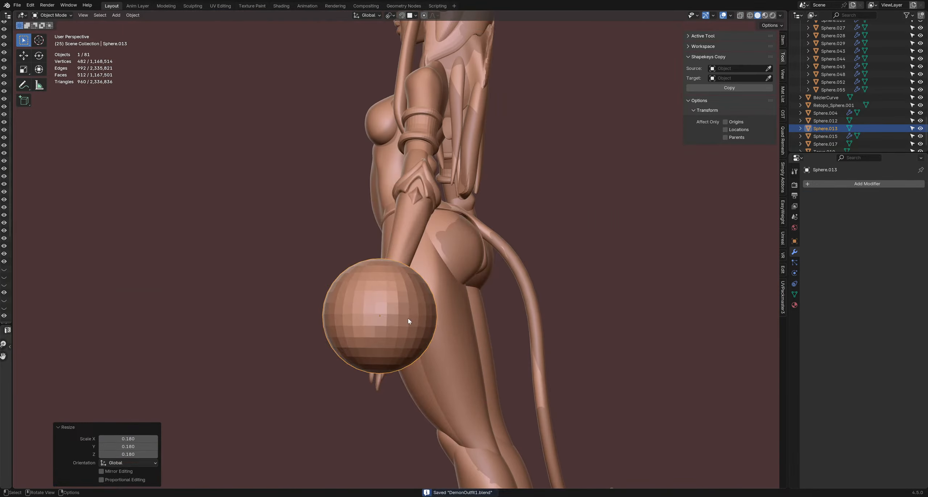
pyautogui.press('s')
pyautogui.click(427, 299)
# - Add a level 2 Subdivision modifier to the sphere and move it over the wrist
pyautogui.hotkey('ctrl', '2')
pyautogui.press('g')
pyautogui.click(427, 306)
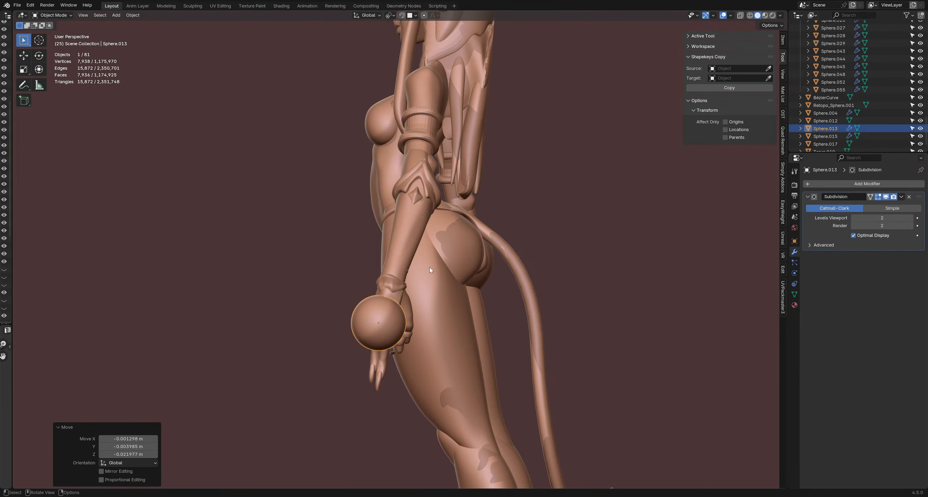
pyautogui.press('g')
pyautogui.click(434, 272)
# - Set the sphere's Subdivision viewport level to 1, keeping the modifier, and check the sphere in Sculpt Mode
pyautogui.moveTo(420, 277)
pyautogui.mouseDown(button='middle')
pyautogui.moveTo(433, 291)
pyautogui.moveTo(429, 282)
pyautogui.moveTo(450, 257)
pyautogui.moveTo(394, 284)
pyautogui.moveTo(400, 306)
pyautogui.mouseUp(button='middle')
pyautogui.hotkey('ctrl', '1')
pyautogui.click(909, 197)
pyautogui.hotkey('ctrl', 'z')
pyautogui.hotkey('ctrl', 'Tab')
pyautogui.click(386, 342)
pyautogui.hotkey('ctrl', 'Tab')
pyautogui.click(357, 301)
# - Rotate the sphere slightly, scale it down further and move it onto the bracelet at the outer wrist
pyautogui.press('r')
pyautogui.click(451, 283)
pyautogui.press('s')
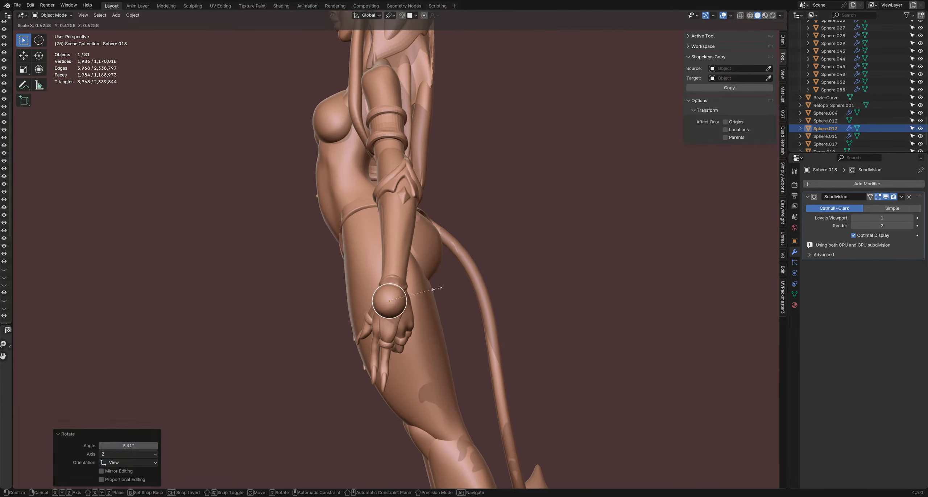
pyautogui.click(431, 290)
pyautogui.press('g')
pyautogui.click(437, 283)
# - Apply all transforms to the wrist sphere and save the file
pyautogui.moveTo(449, 283); pyautogui.dragTo(460, 302, button='middle')
pyautogui.scroll(-5, 447, 275)
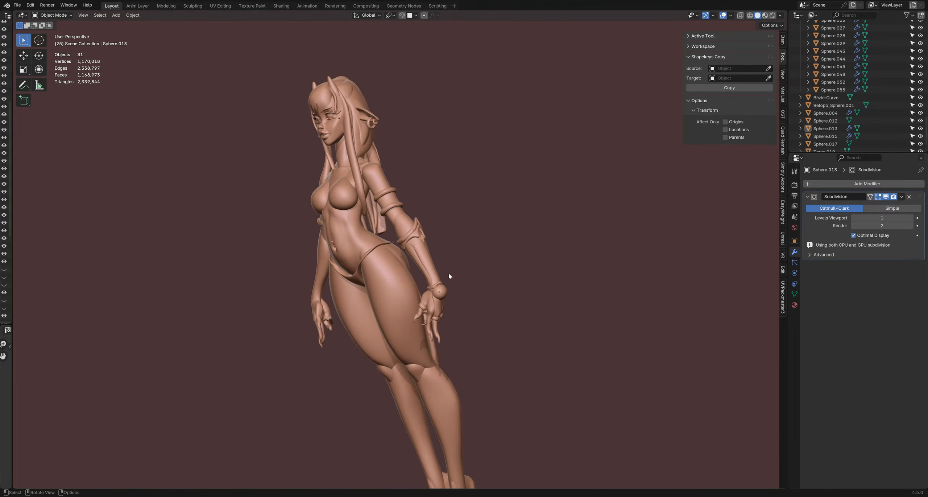
pyautogui.click(440, 296)
pyautogui.click(440, 296)
pyautogui.press('q')
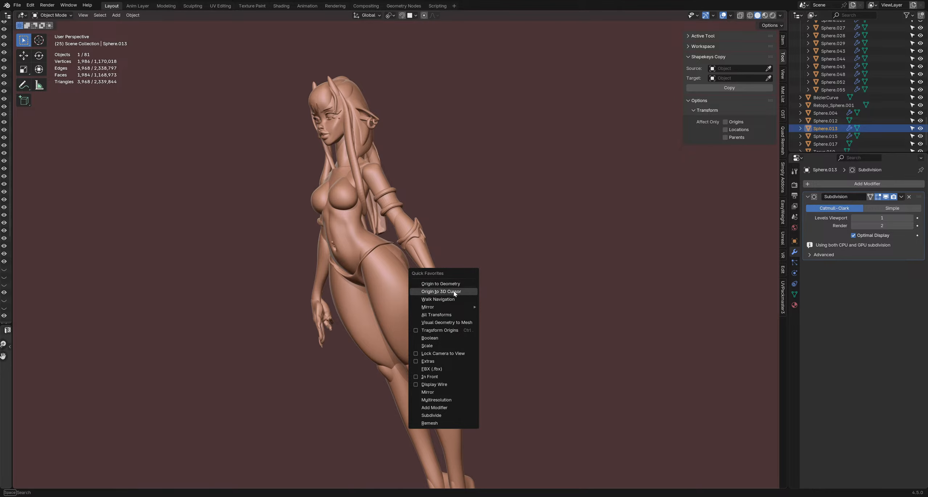
pyautogui.click(448, 314)
pyautogui.click(537, 165)
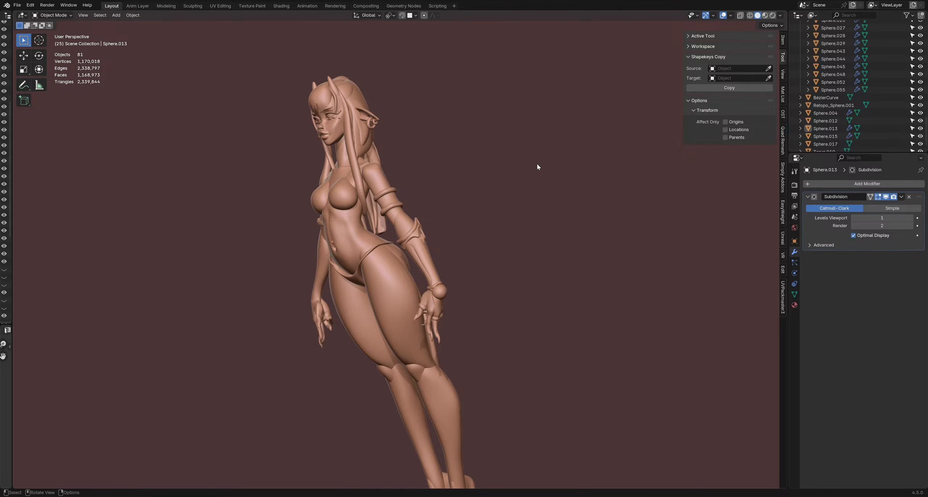
pyautogui.hotkey('ctrl', 's')
pyautogui.moveTo(541, 195); pyautogui.dragTo(471, 226, button='middle')
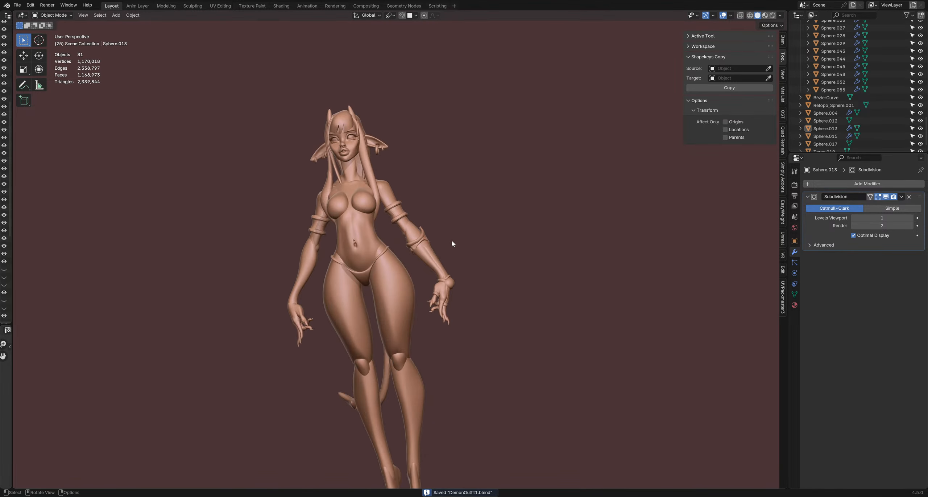
pyautogui.moveTo(452, 264); pyautogui.dragTo(436, 219, button='middle')
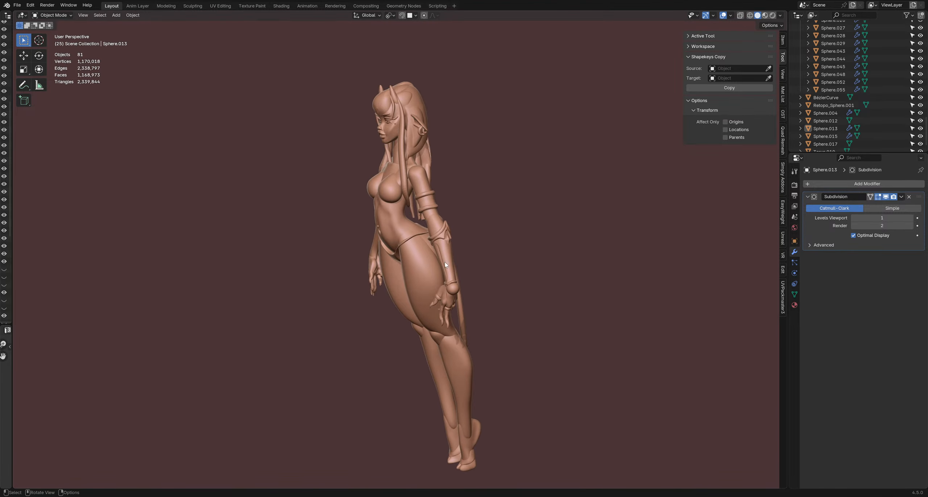
# - Hide the forearm guard to compare the arm without it, and reveal it again
pyautogui.moveTo(441, 270); pyautogui.dragTo(464, 272, button='middle')
pyautogui.click(450, 269)
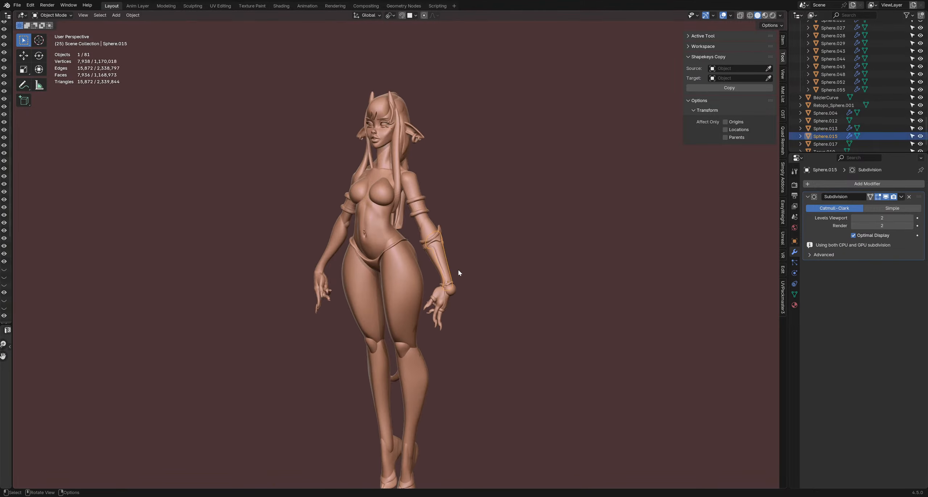
pyautogui.press('h')
pyautogui.moveTo(529, 281); pyautogui.dragTo(445, 263, button='middle')
pyautogui.hotkey('ctrl', 'z')
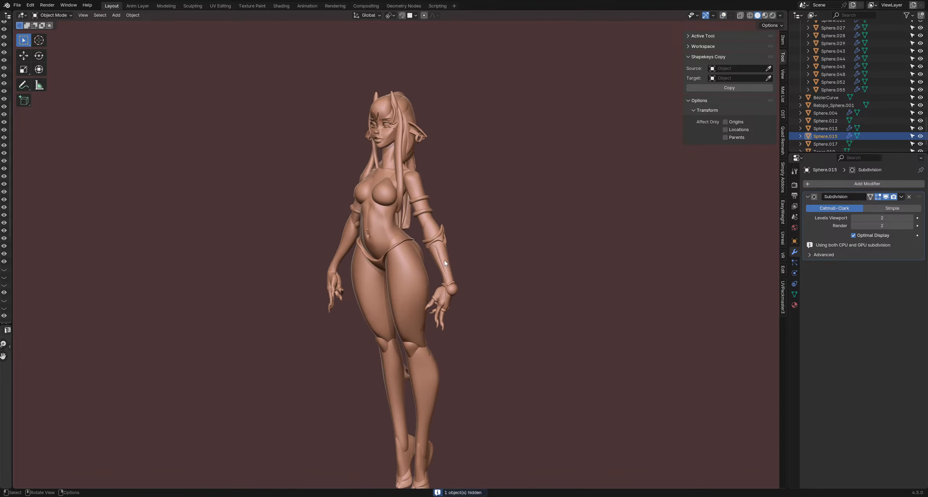
pyautogui.press('h')
pyautogui.moveTo(512, 279); pyautogui.dragTo(560, 277, button='middle')
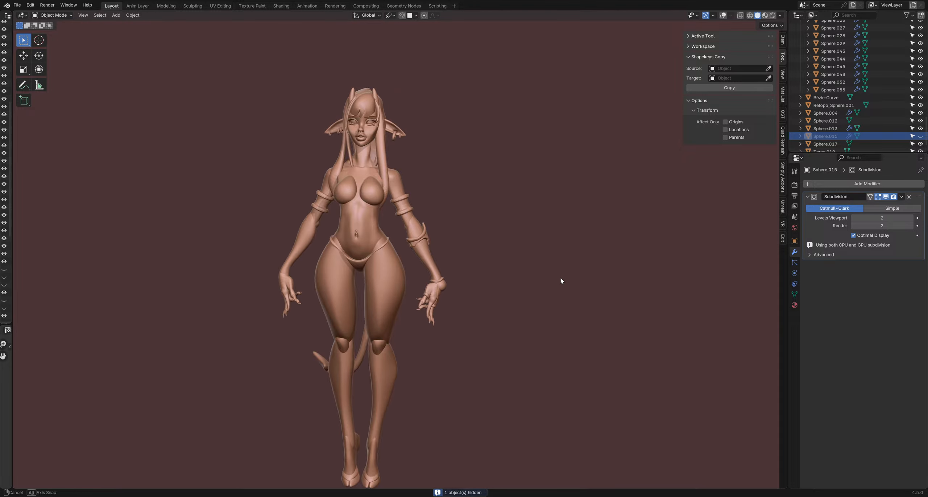
pyautogui.press('h')
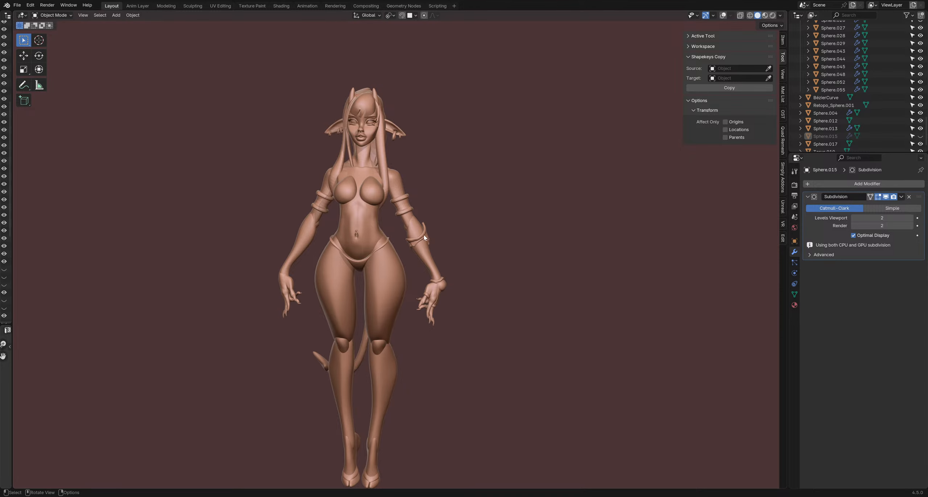
pyautogui.hotkey('alt', 'h')
pyautogui.scroll(1, 432, 254)
# - Switch the forearm guard to Sculpt Mode and set the Elastic Snake Hook brush strength to about 0.335
pyautogui.hotkey('ctrl', 'Tab')
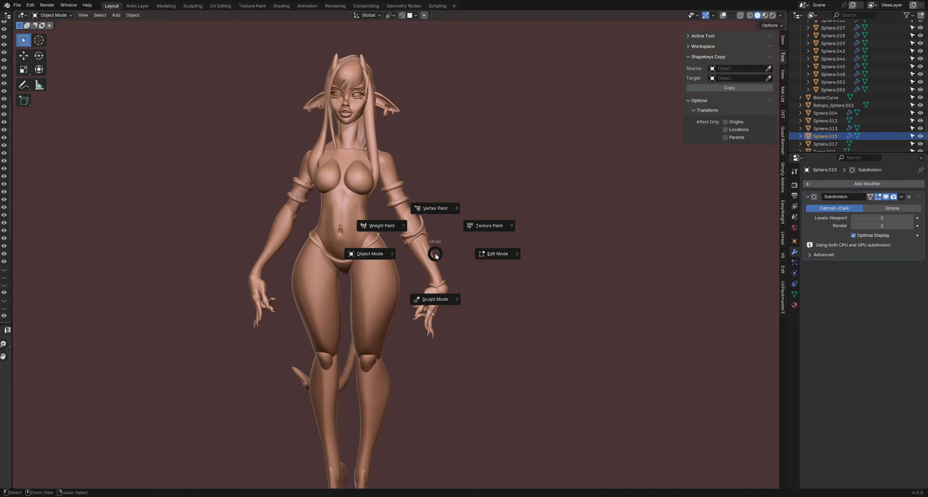
pyautogui.click(435, 298)
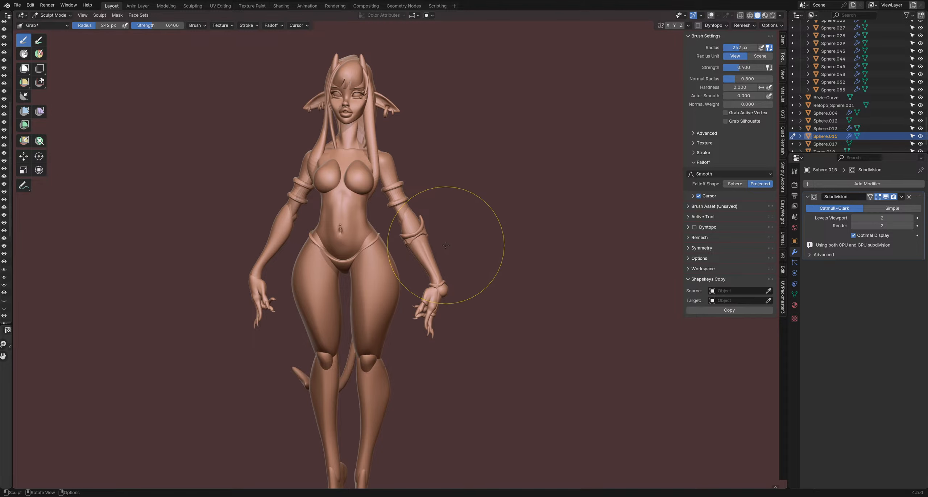
pyautogui.press('k')
pyautogui.press('f')
pyautogui.click(492, 247)
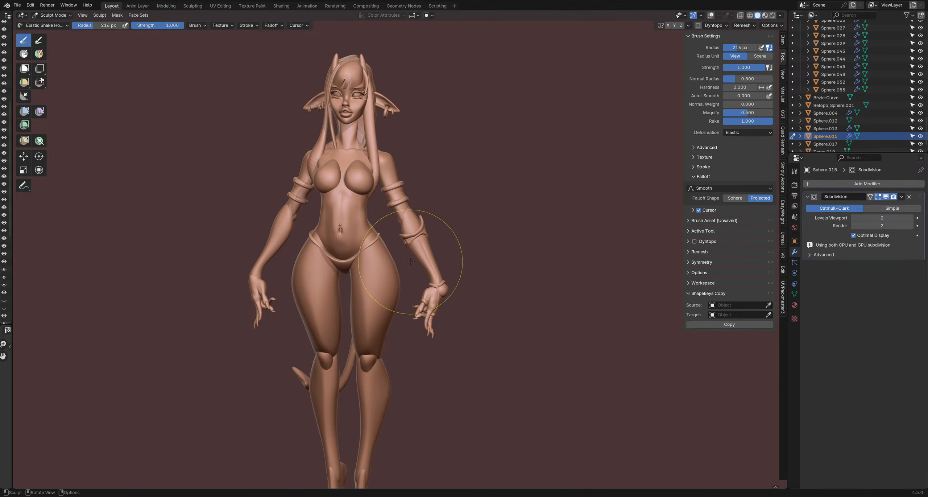
pyautogui.press('f')
pyautogui.click(442, 234)
pyautogui.hotkey('shift', 'f')
pyautogui.click(435, 237)
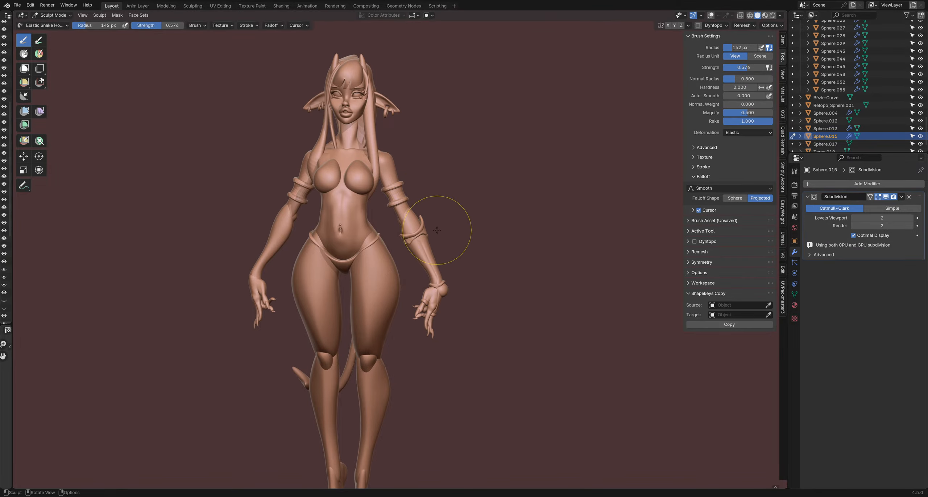
pyautogui.hotkey('shift', 'f')
pyautogui.click(438, 230)
# - Nudge the forearm guard near the elbow with the Elastic Snake Hook brush, reducing its radius to about 74 px
pyautogui.press('f')
pyautogui.click(430, 236)
pyautogui.moveTo(431, 237)
pyautogui.mouseDown()
pyautogui.moveTo(440, 256)
pyautogui.moveTo(430, 239)
pyautogui.mouseUp()
pyautogui.press('f')
pyautogui.click(439, 211)
pyautogui.press('f')
pyautogui.click(438, 236)
pyautogui.scroll(1, 467, 251)
pyautogui.moveTo(467, 251)
pyautogui.mouseDown(button='middle')
pyautogui.moveTo(417, 232)
pyautogui.moveTo(444, 245)
pyautogui.moveTo(393, 237)
pyautogui.mouseUp(button='middle')
pyautogui.press('f')
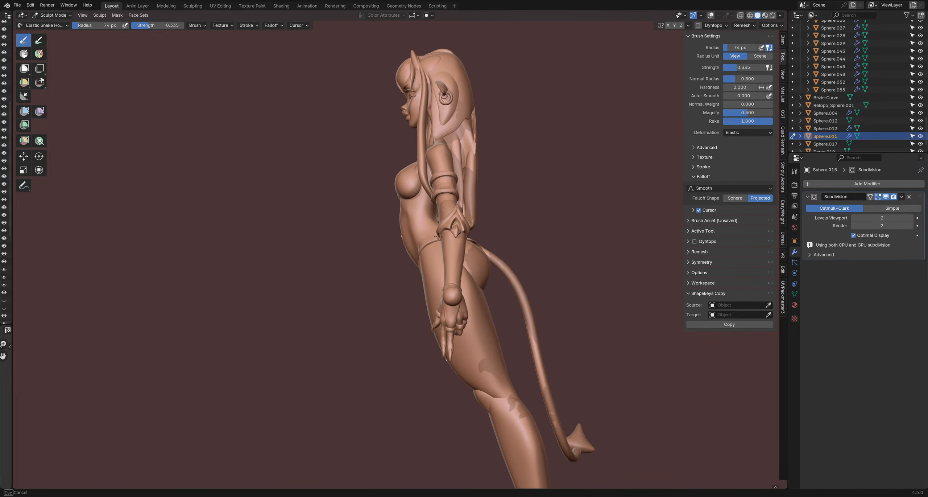
pyautogui.click(455, 237)
pyautogui.moveTo(456, 237)
pyautogui.mouseDown(button='middle')
pyautogui.moveTo(433, 239)
pyautogui.moveTo(479, 237)
pyautogui.mouseUp(button='middle')
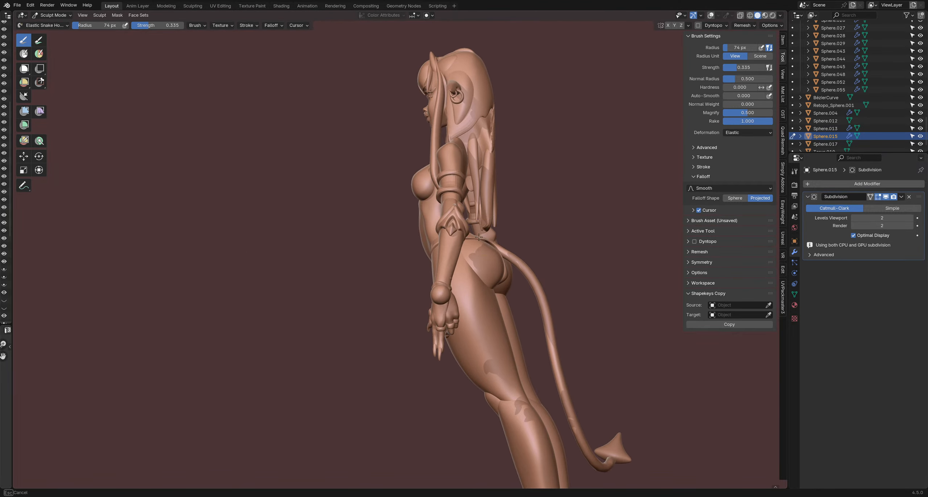
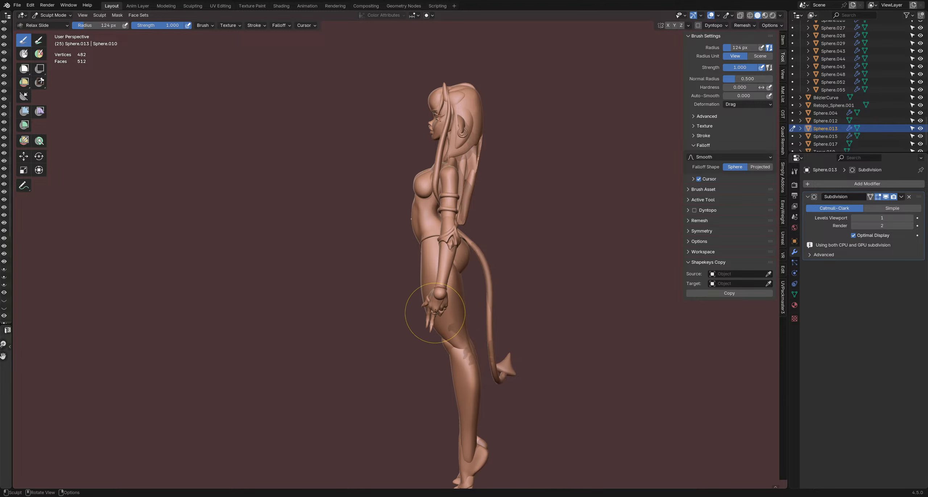
# - Slide the wrist sphere slightly toward the bracelet from behind, using the Relax Slide brush with a radius of about 280 px
pyautogui.scroll(5, 441, 299)
pyautogui.press('f')
pyautogui.click(454, 293)
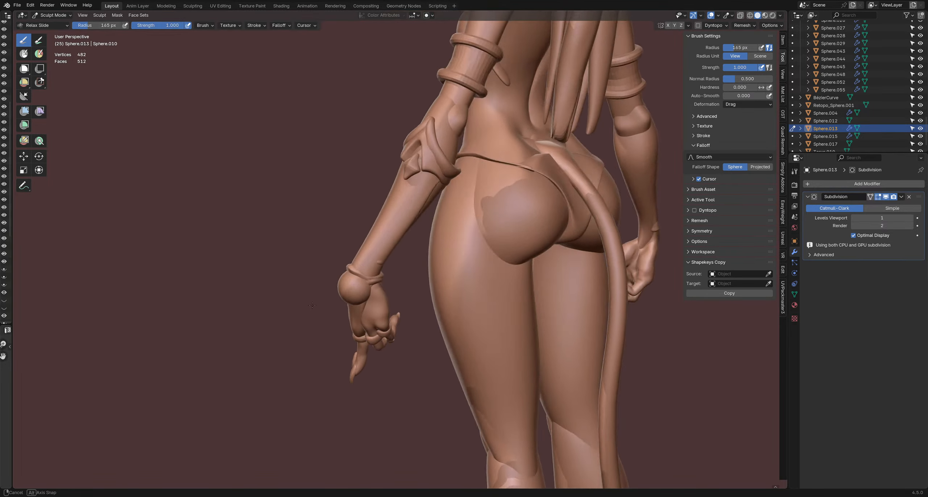
pyautogui.press('f')
pyautogui.click(356, 277)
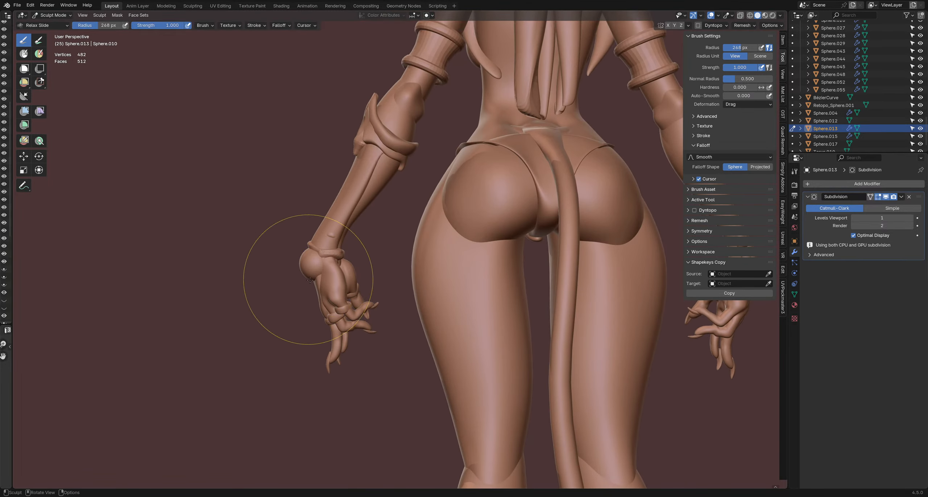
pyautogui.moveTo(305, 268); pyautogui.dragTo(312, 266, button='middle')
pyautogui.press('f')
pyautogui.click(311, 268)
pyautogui.moveTo(307, 268)
pyautogui.mouseDown()
pyautogui.moveTo(297, 270)
pyautogui.moveTo(312, 265)
pyautogui.mouseUp()
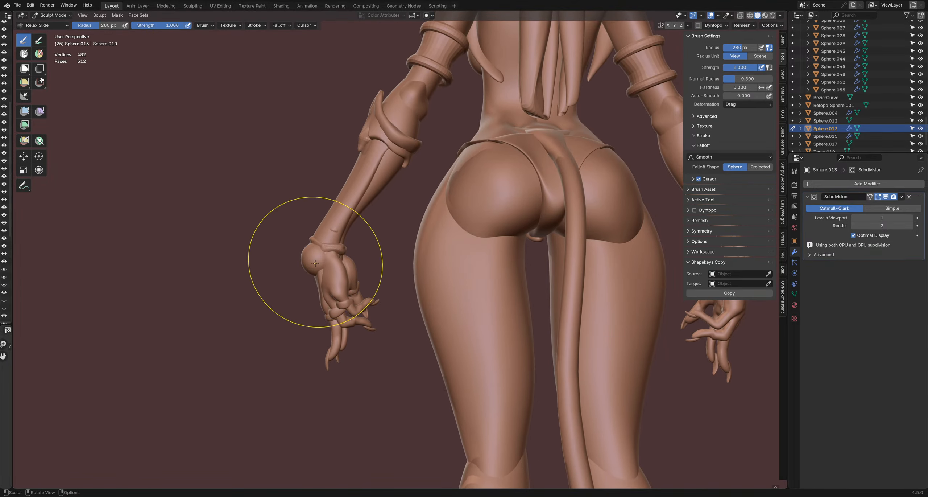
# - Push the wrist sphere slightly inward from the front with the Relax Slide brush at a radius of about 277 px
pyautogui.moveTo(314, 262)
pyautogui.mouseDown(button='middle')
pyautogui.moveTo(384, 290)
pyautogui.moveTo(480, 264)
pyautogui.moveTo(518, 266)
pyautogui.mouseUp(button='middle')
pyautogui.press('f')
pyautogui.click(499, 254)
pyautogui.moveTo(499, 254); pyautogui.dragTo(494, 257)
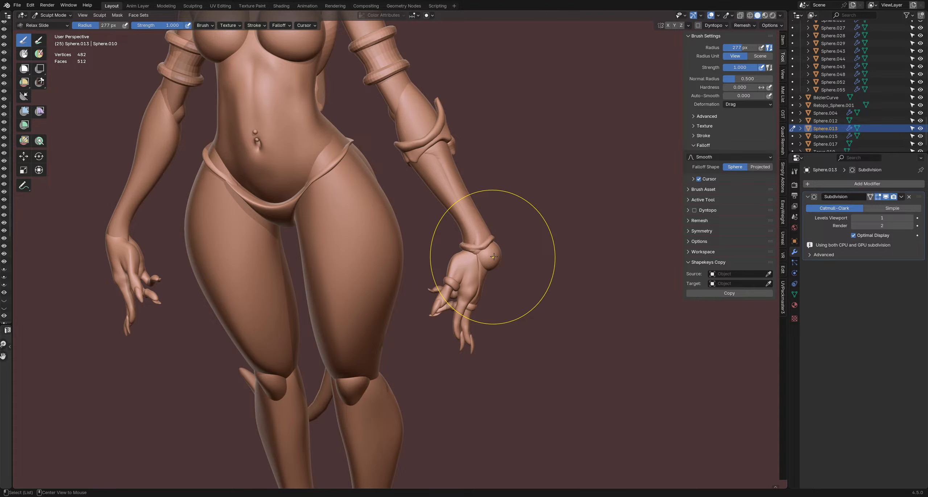
pyautogui.scroll(-3, 492, 256)
pyautogui.hotkey('ctrl', 'Tab')
pyautogui.click(423, 249)
pyautogui.scroll(3, 488, 256)
pyautogui.hotkey('ctrl', 'Tab')
pyautogui.click(487, 286)
pyautogui.press('f')
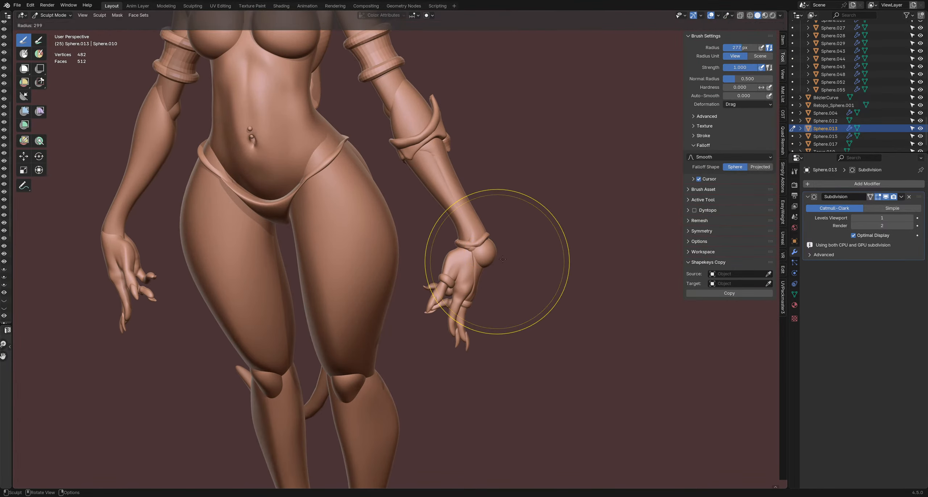
pyautogui.click(503, 259)
pyautogui.hotkey('ctrl', 'Tab')
pyautogui.click(442, 251)
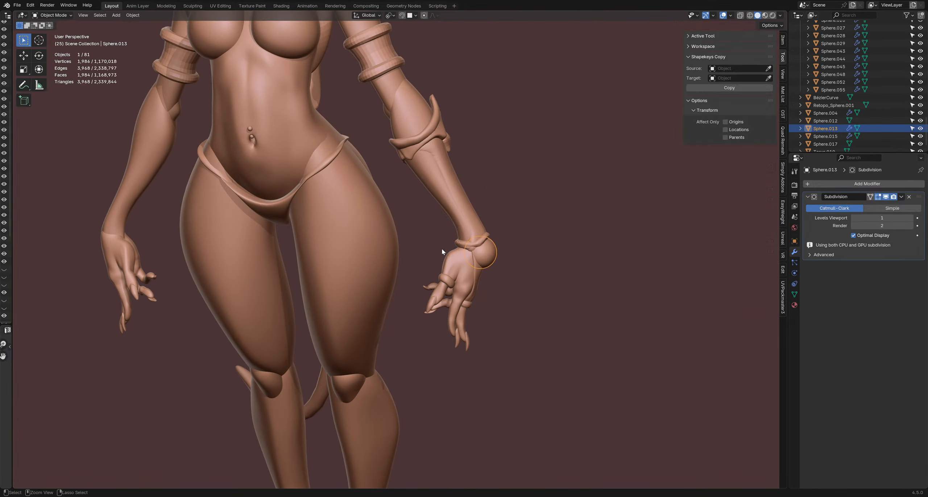
pyautogui.press('g')
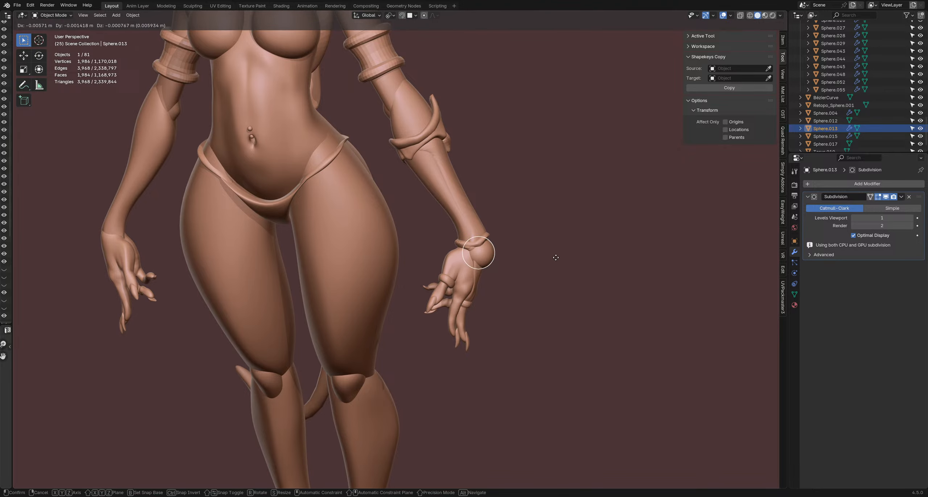
pyautogui.rightClick(472, 193)
# - Pull both upper sides of the wrist sphere and bracelet area inward in Sculpt Mode with the Grab brush at strength 0.483
pyautogui.moveTo(521, 271)
pyautogui.mouseDown(button='middle')
pyautogui.moveTo(503, 257)
pyautogui.moveTo(429, 265)
pyautogui.moveTo(428, 255)
pyautogui.mouseUp(button='middle')
pyautogui.hotkey('ctrl', 'Tab')
pyautogui.click(498, 274)
pyautogui.press('g')
pyautogui.press('f')
pyautogui.click(413, 262)
pyautogui.scroll(3, 409, 259)
pyautogui.press('f')
pyautogui.click(418, 254)
pyautogui.moveTo(439, 239); pyautogui.dragTo(448, 239)
pyautogui.moveTo(502, 225); pyautogui.dragTo(494, 229)
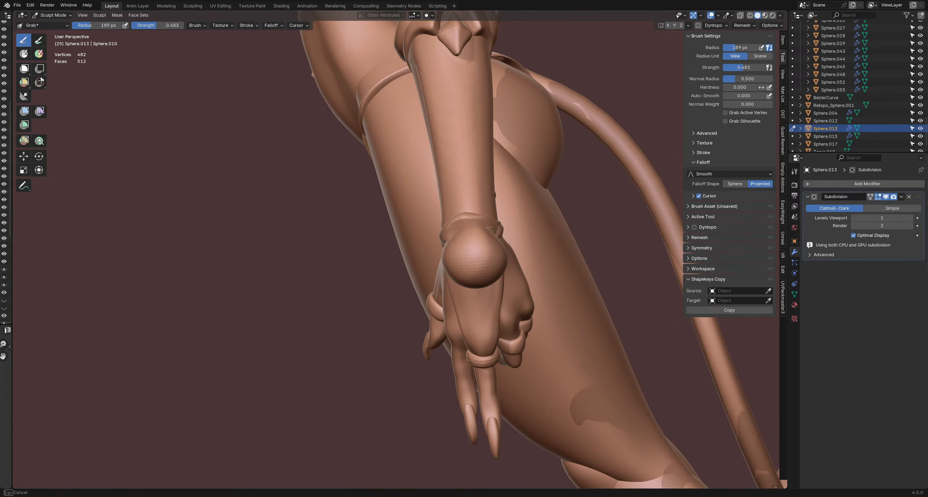
# - Pull the lower sides of the wrist sphere inward with the Grab brush
pyautogui.press('f')
pyautogui.click(445, 267)
pyautogui.moveTo(443, 282); pyautogui.dragTo(451, 280)
pyautogui.moveTo(502, 294); pyautogui.dragTo(474, 288)
pyautogui.scroll(-2, 461, 284)
pyautogui.scroll(-1, 463, 285)
# - Refine the wrist sphere's upper edge at the bracelet with a smaller Grab brush, finishing at a radius of 102 px
pyautogui.press('f')
pyautogui.click(463, 291)
pyautogui.press('f')
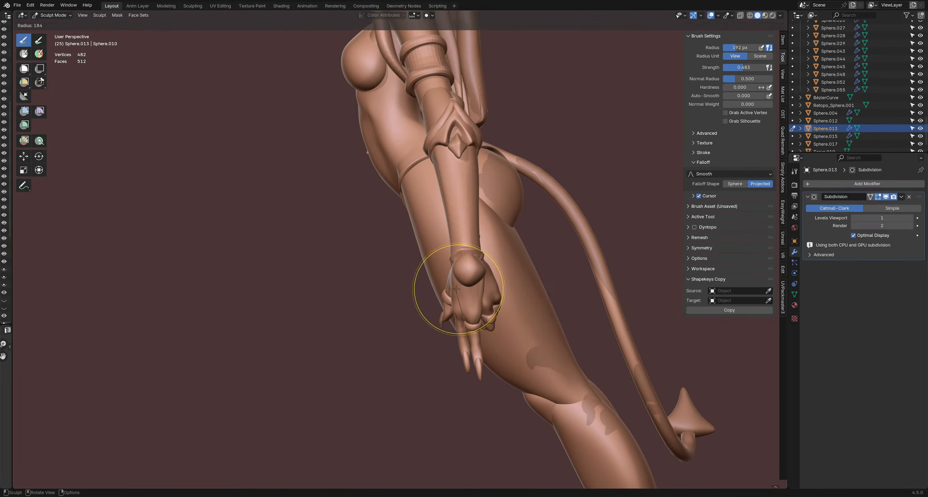
pyautogui.click(445, 285)
pyautogui.press('f')
pyautogui.moveTo(451, 253); pyautogui.dragTo(458, 259)
pyautogui.click(448, 255)
pyautogui.press('f')
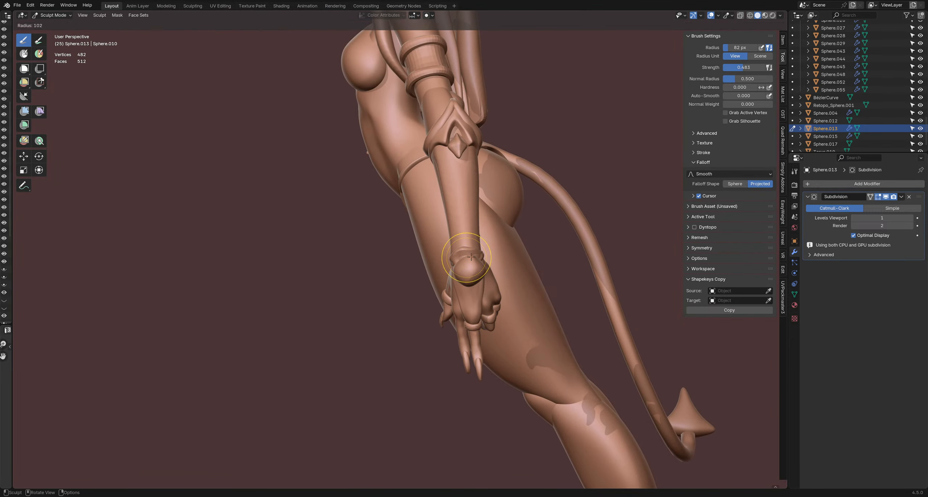
pyautogui.click(453, 255)
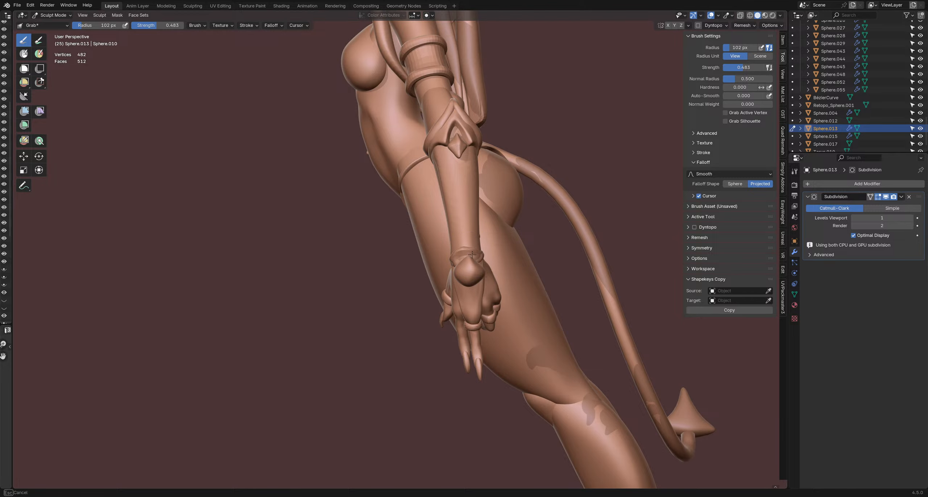
# - Collapse the SCULPT and HAIR collections and expand the LOW collection in the scene hierarchy
pyautogui.scroll(-10, 812, 115)
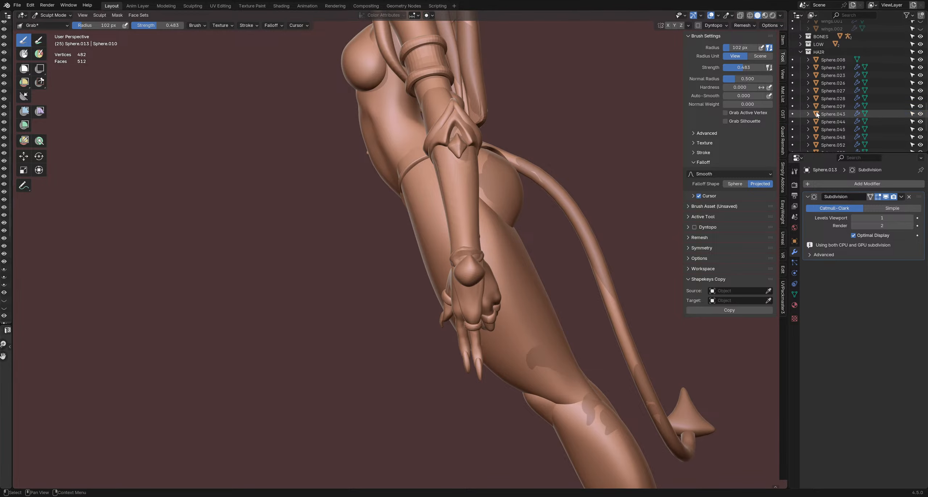
pyautogui.scroll(20, 812, 115)
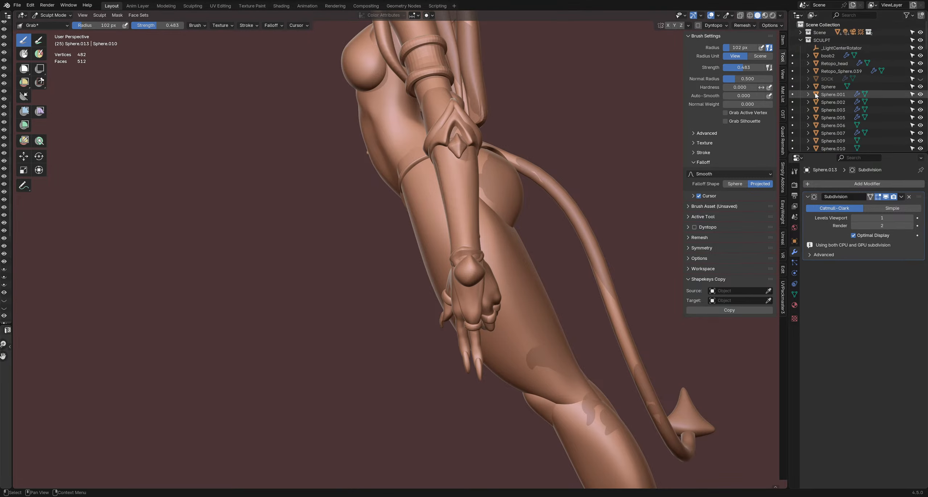
pyautogui.click(803, 41)
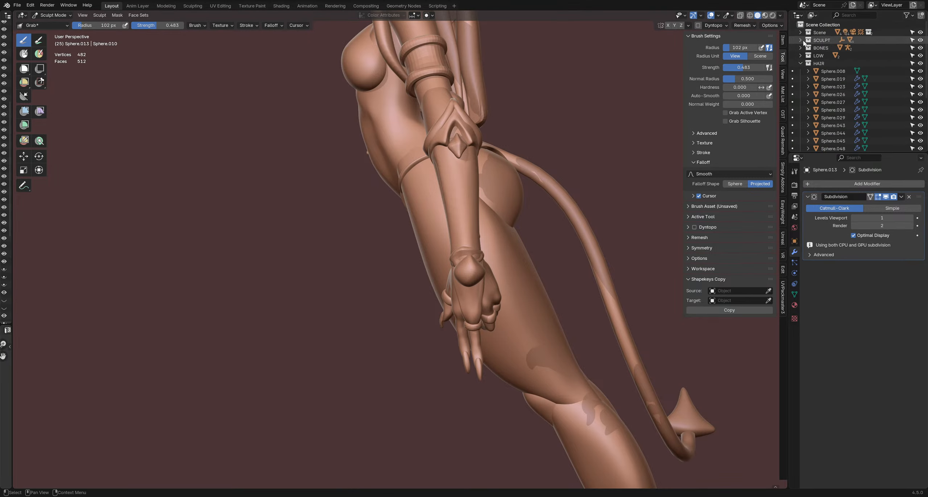
pyautogui.click(800, 63)
pyautogui.click(801, 56)
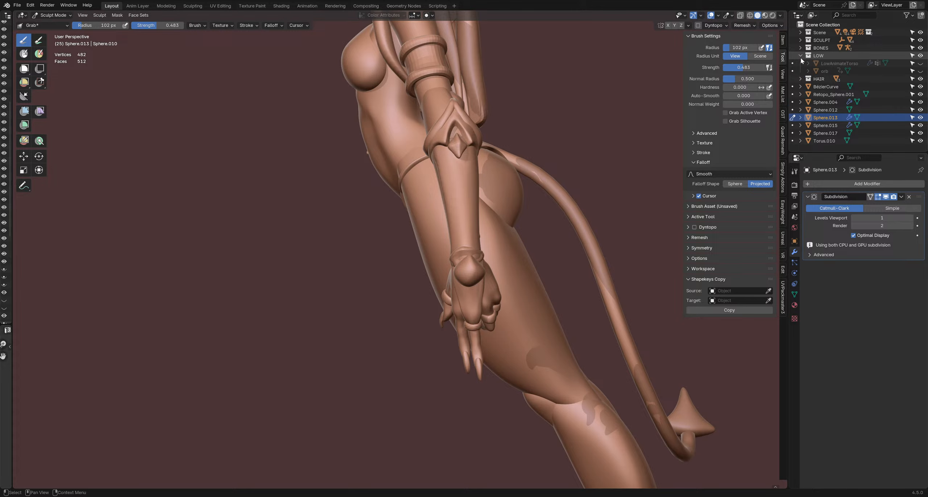
# - Make LowAnimateTorso visible and save the file
pyautogui.click(921, 63)
pyautogui.scroll(-6, 399, 214)
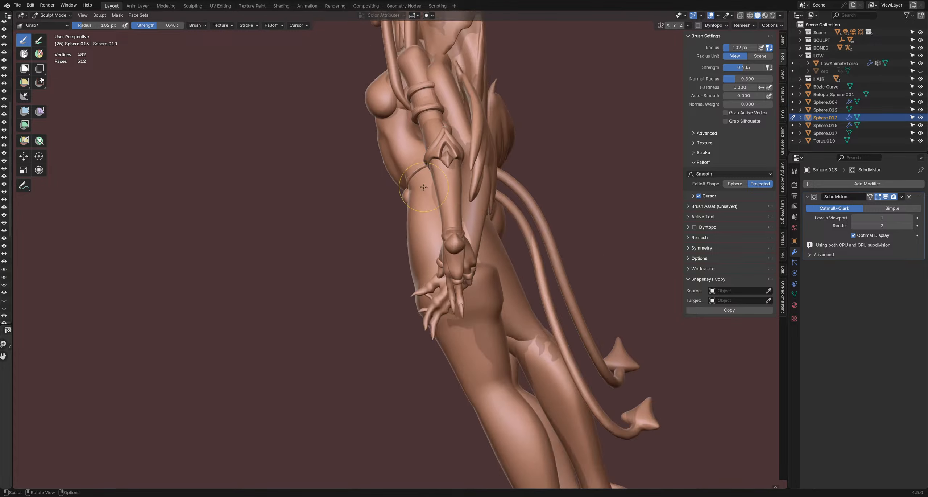
pyautogui.moveTo(385, 215); pyautogui.dragTo(430, 217, button='middle')
pyautogui.hotkey('ctrl', 's')
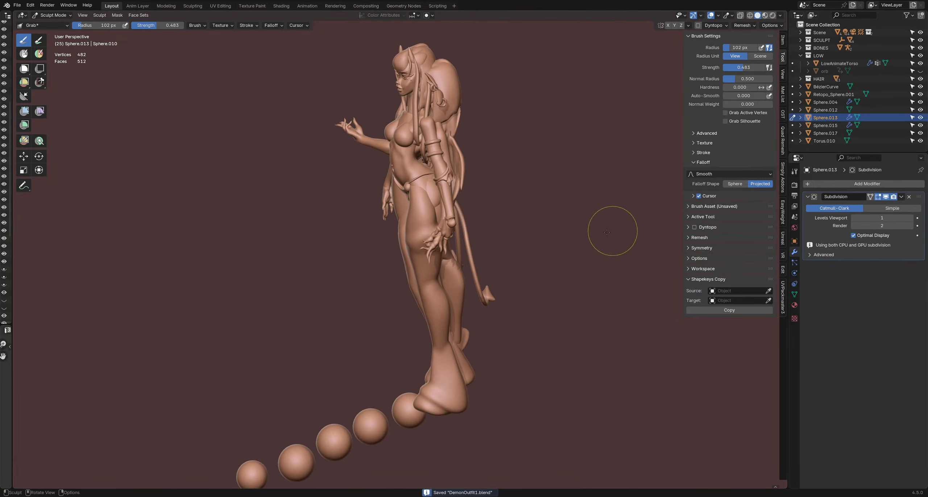
# - Play the animation briefly and stop it, viewing the whole figure with the animated torso shown
pyautogui.moveTo(611, 230); pyautogui.dragTo(496, 285, button='middle')
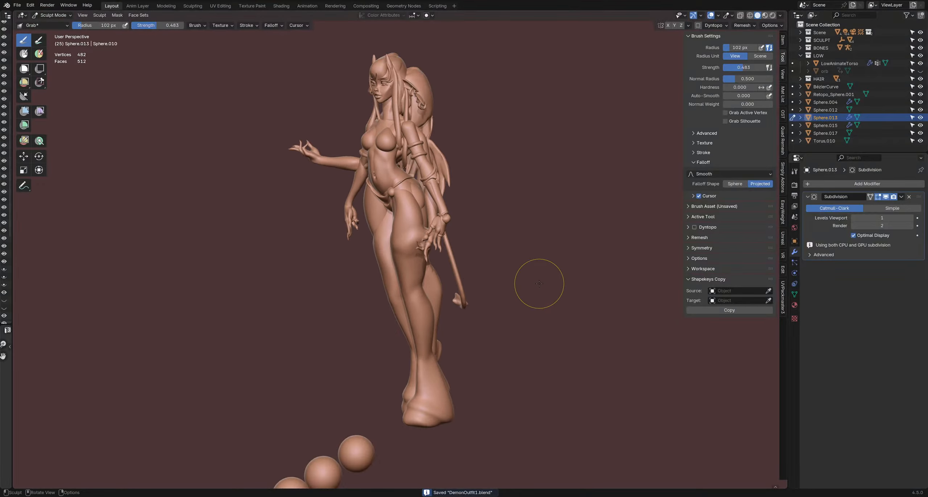
pyautogui.press('space')
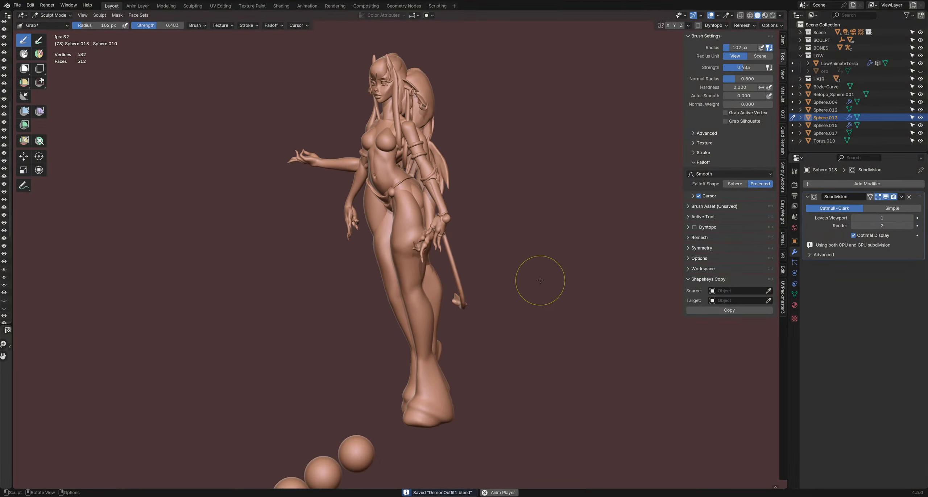
pyautogui.press('space')
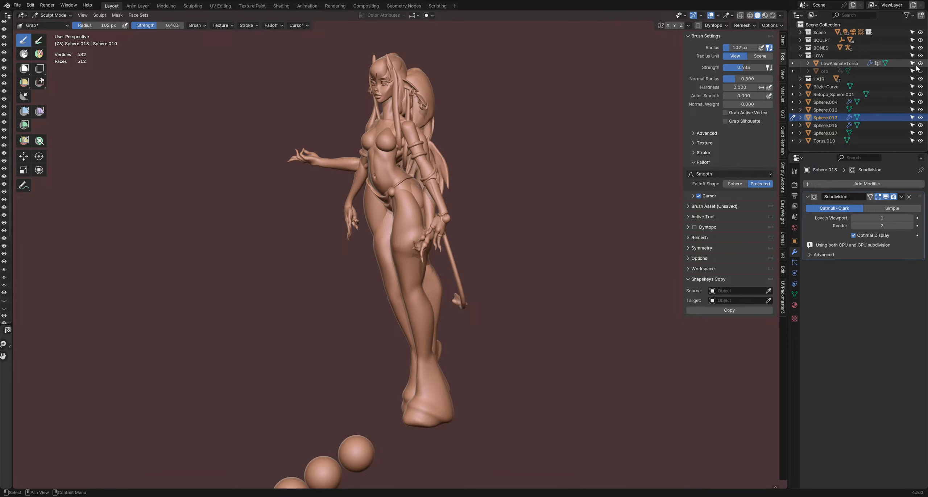
pyautogui.moveTo(459, 153); pyautogui.dragTo(539, 140, button='middle')
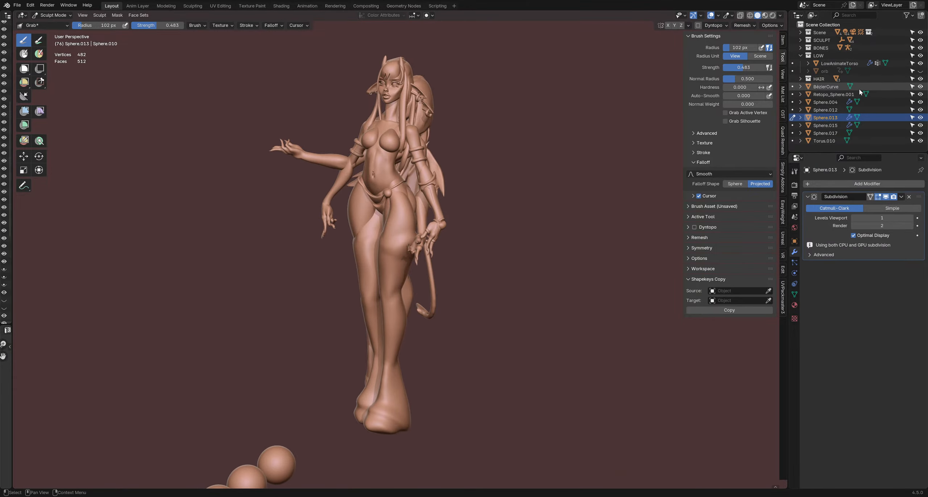
# - Hide the SCULPT collection to inspect the animated figure on its own, and show it again
pyautogui.click(920, 41)
pyautogui.moveTo(543, 186); pyautogui.dragTo(639, 151, button='middle')
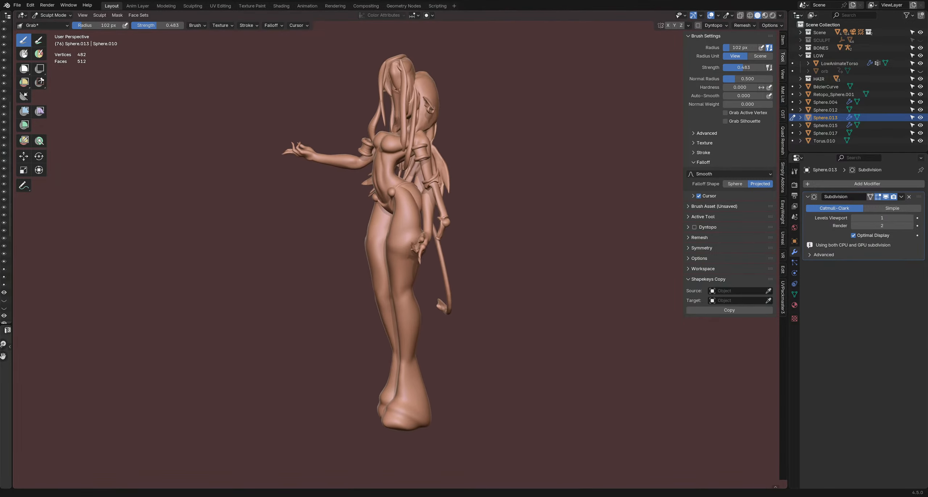
pyautogui.click(921, 48)
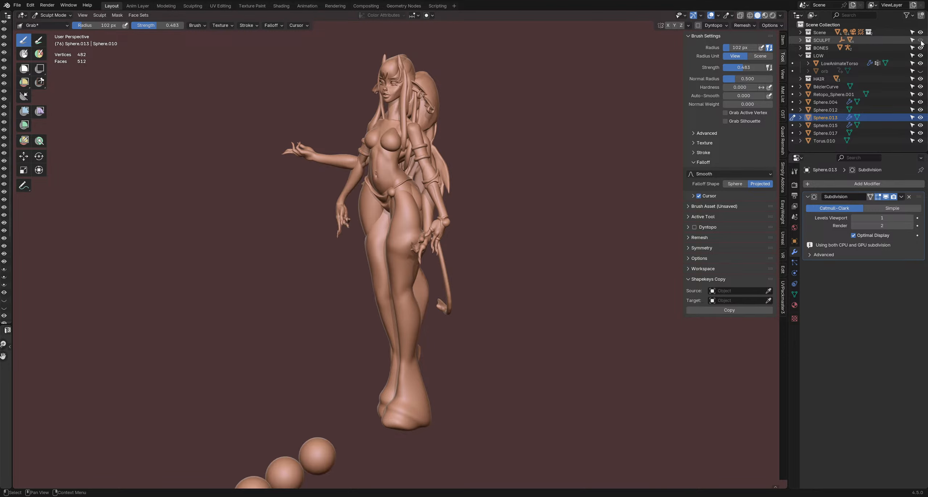
pyautogui.click(919, 48)
pyautogui.moveTo(920, 49); pyautogui.dragTo(920, 40)
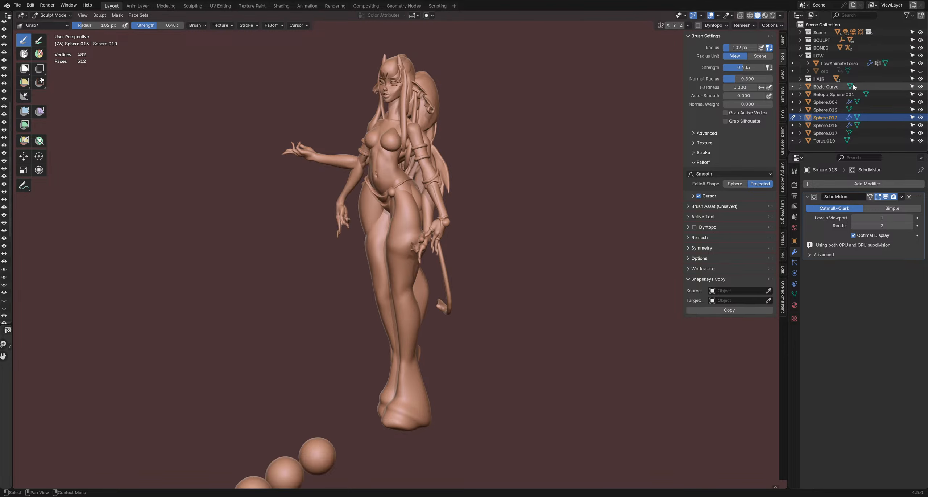
# - Hide the HAIR and SCULPT collections and play the animation to check the low-poly figure on its own
pyautogui.click(921, 78)
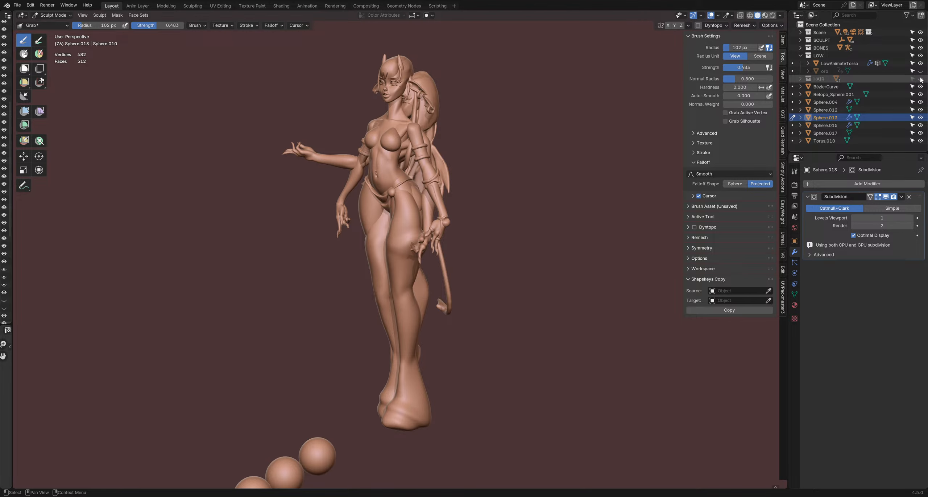
pyautogui.click(920, 40)
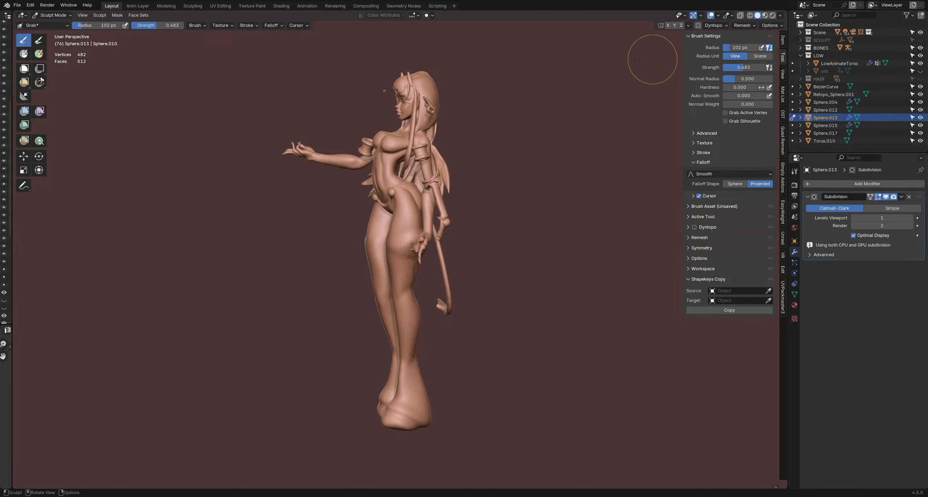
pyautogui.moveTo(397, 107); pyautogui.dragTo(388, 96, button='middle')
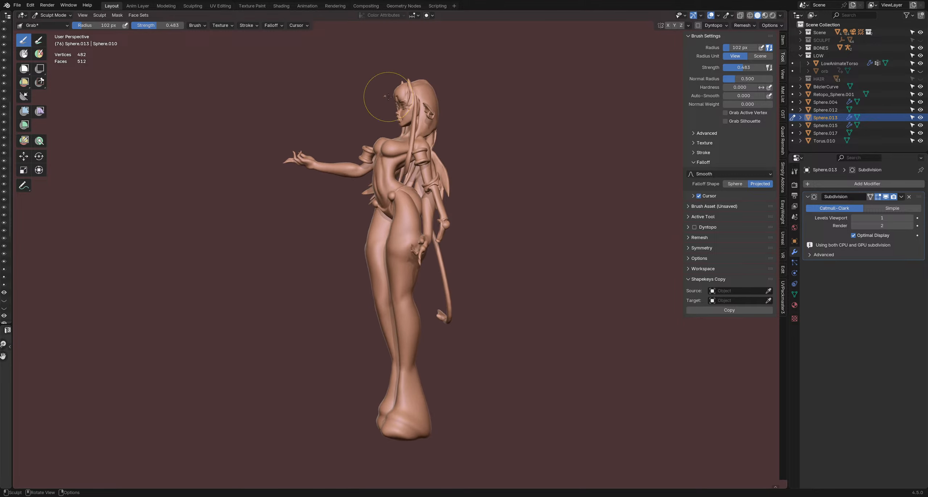
pyautogui.press('space')
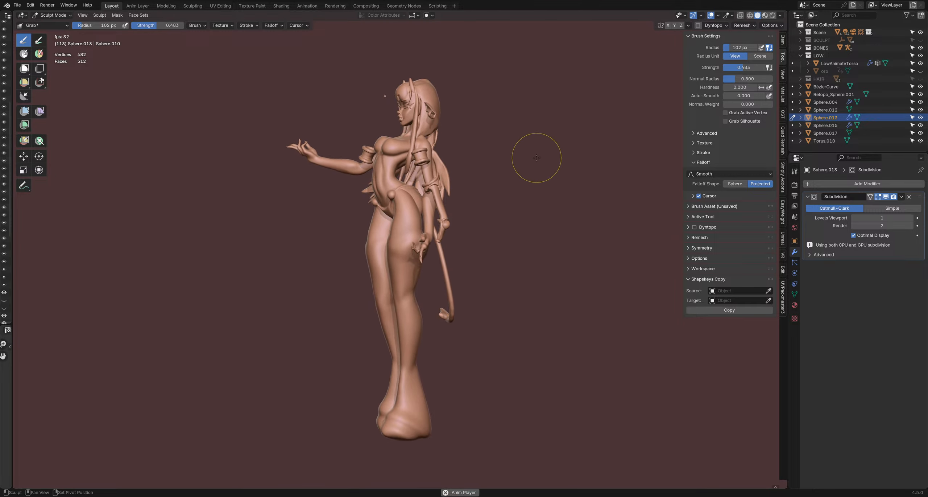
pyautogui.moveTo(537, 160); pyautogui.dragTo(457, 262, button='middle')
pyautogui.scroll(-3, 453, 241)
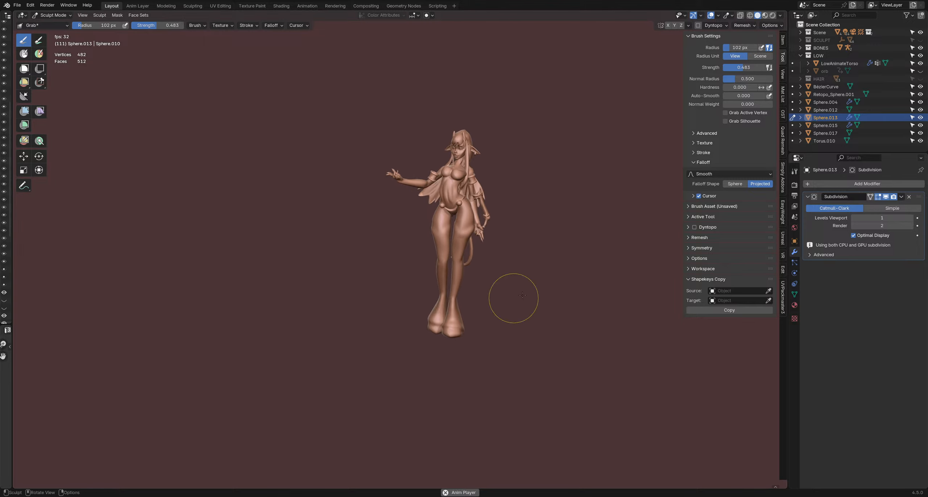
pyautogui.press('space')
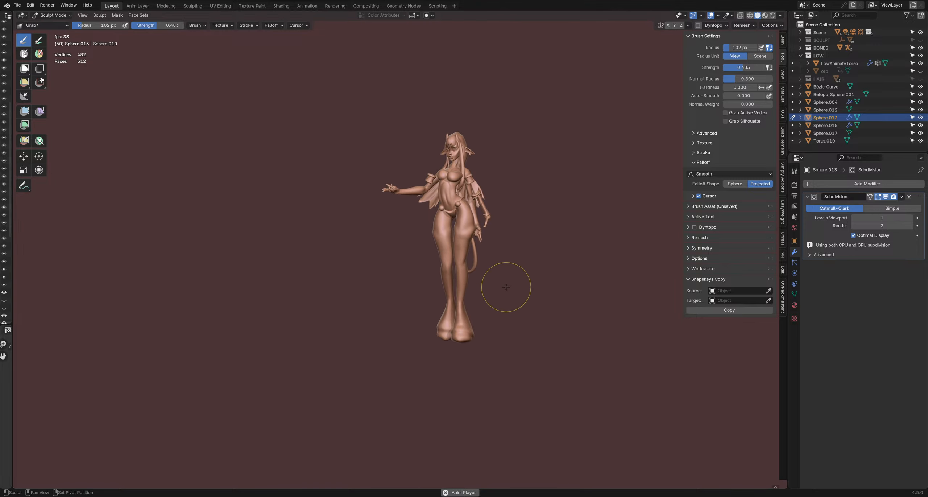
# - View the figure in Rendered shading and play the animation while checking it from another angle
pyautogui.press('z')
pyautogui.click(501, 216)
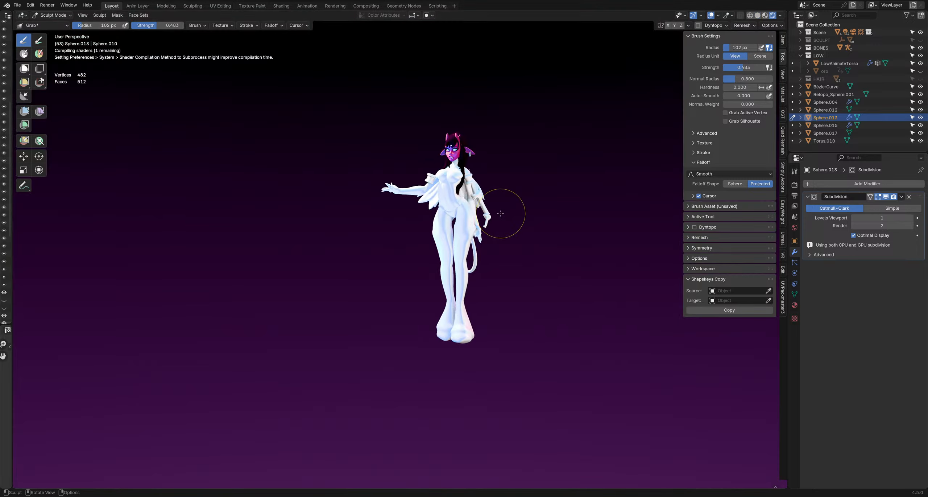
pyautogui.press('space')
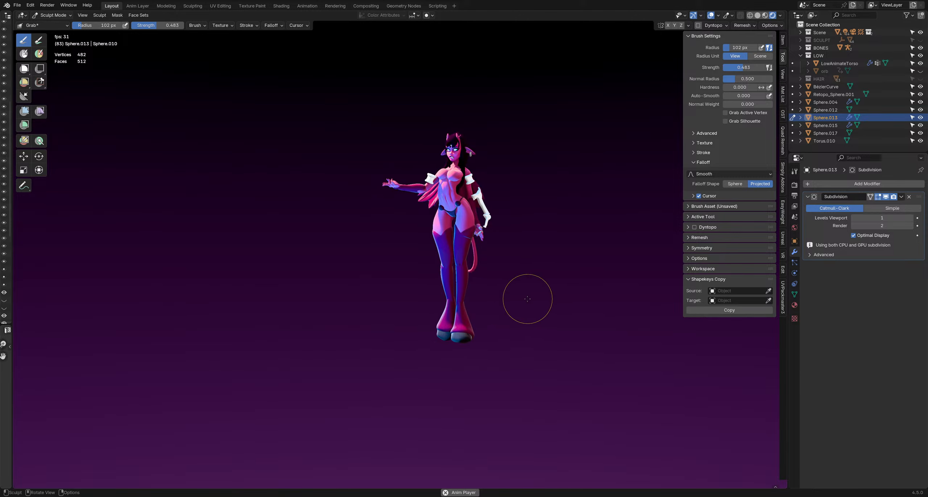
pyautogui.moveTo(522, 302); pyautogui.dragTo(442, 277, button='middle')
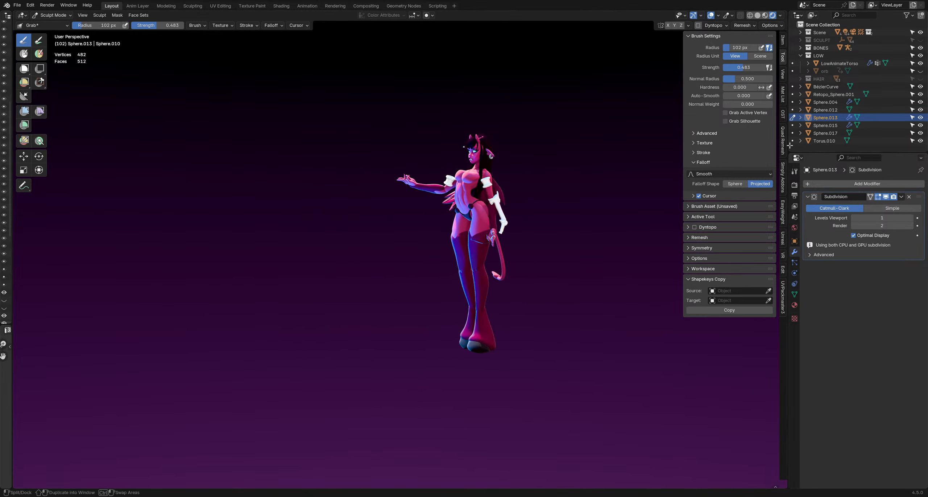
# - Preview the figure in Material Preview shading and return the viewport to Solid shading
pyautogui.press('z')
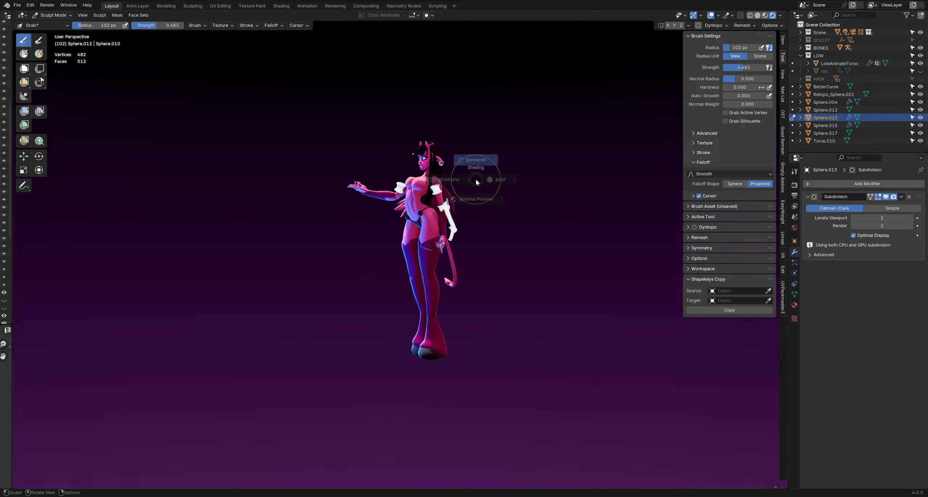
pyautogui.click(474, 217)
pyautogui.press('z')
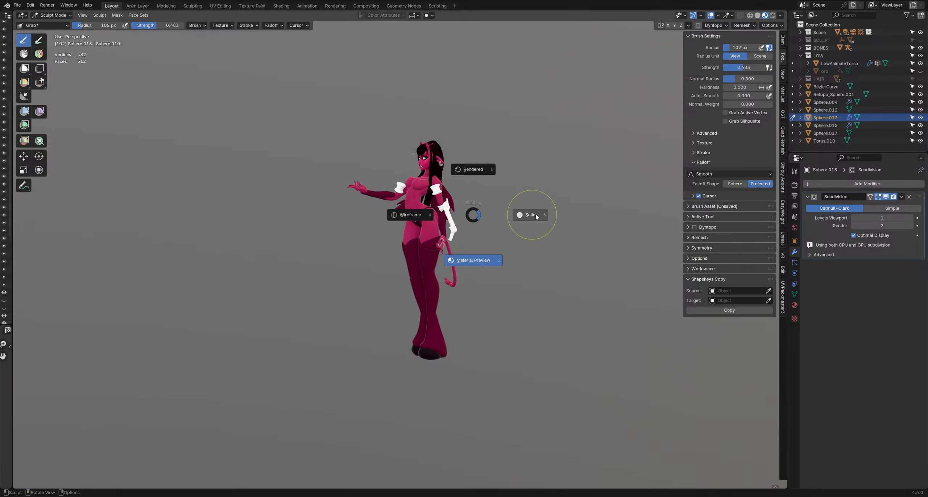
pyautogui.click(528, 214)
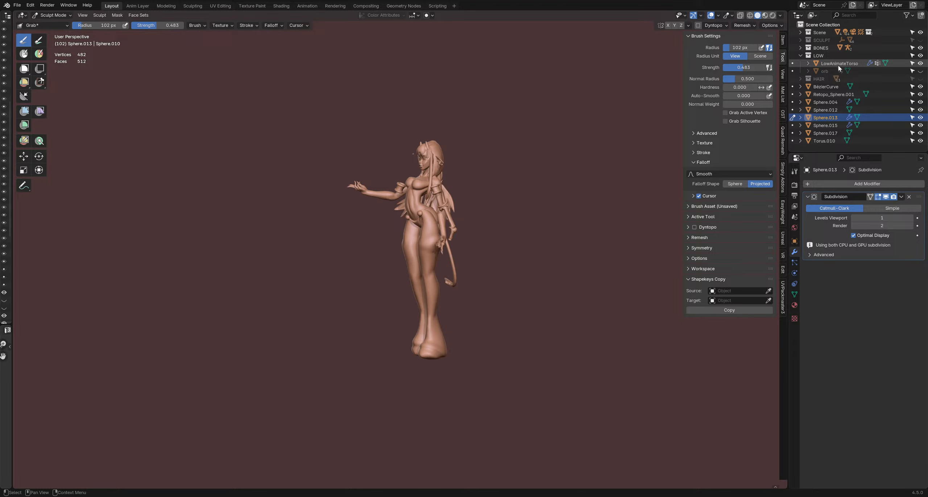
# - Switch to Object Mode and turn on the Extras overlay to view the lights and camera, and turn it off again
pyautogui.press('q')
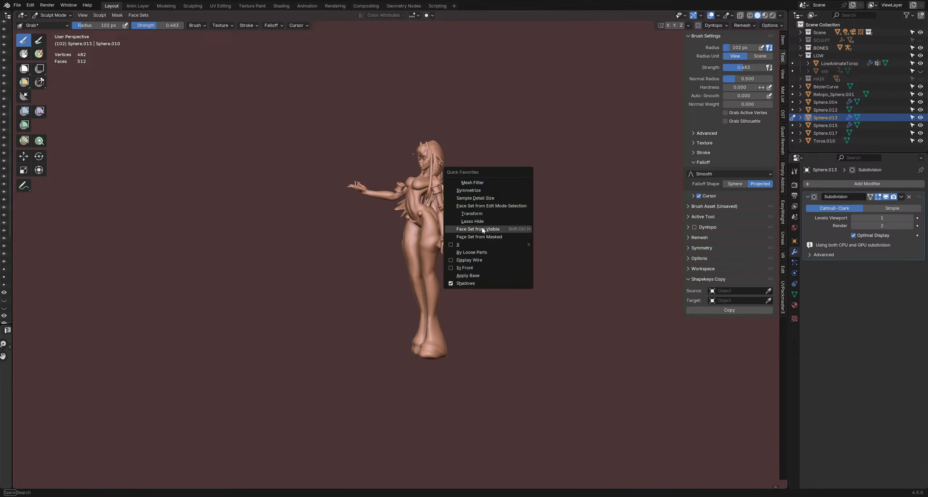
pyautogui.hotkey('ctrl', 'Tab')
pyautogui.press('q')
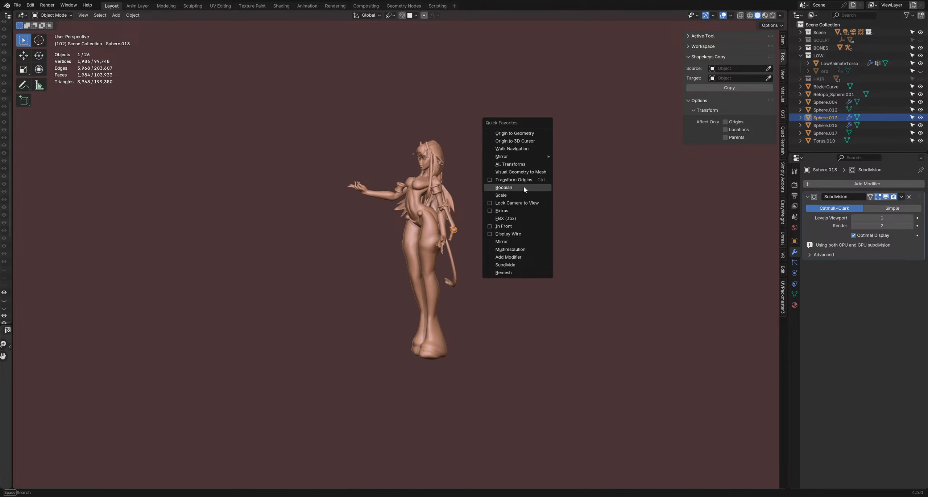
pyautogui.click(510, 209)
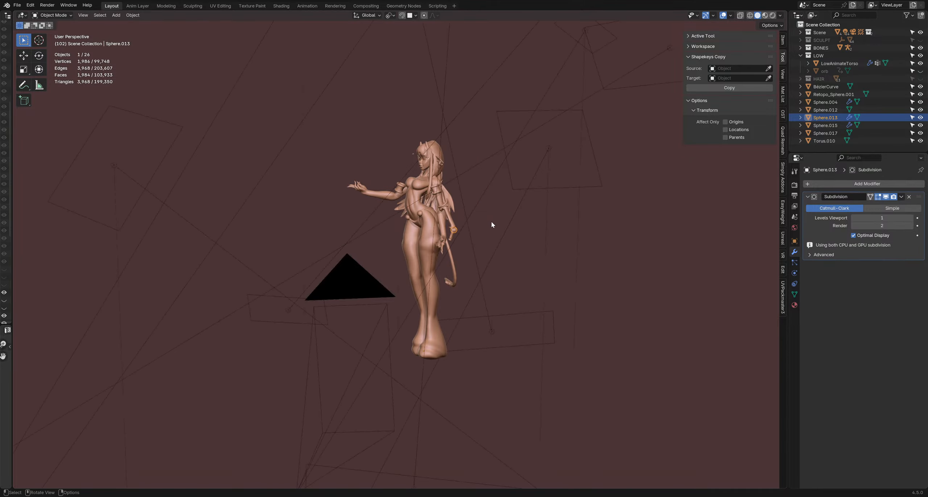
pyautogui.scroll(-4, 492, 225)
pyautogui.moveTo(490, 235); pyautogui.dragTo(476, 219, button='middle')
pyautogui.press('q')
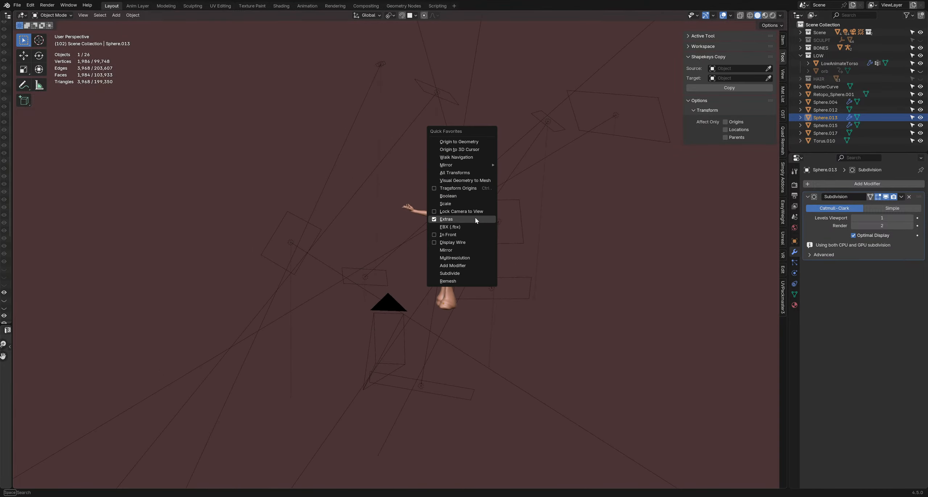
pyautogui.click(475, 219)
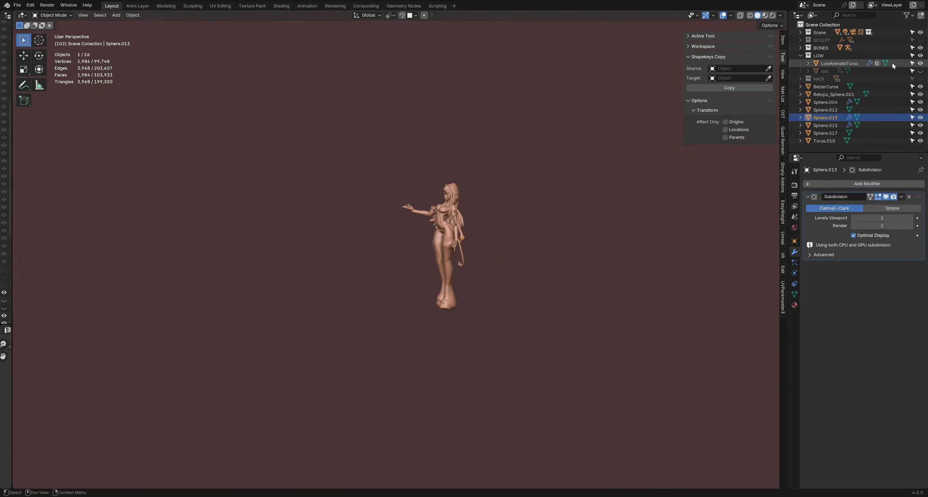
# - Hide LowAnimateTorso and make the SCULPT and HAIR collections visible again
pyautogui.click(921, 64)
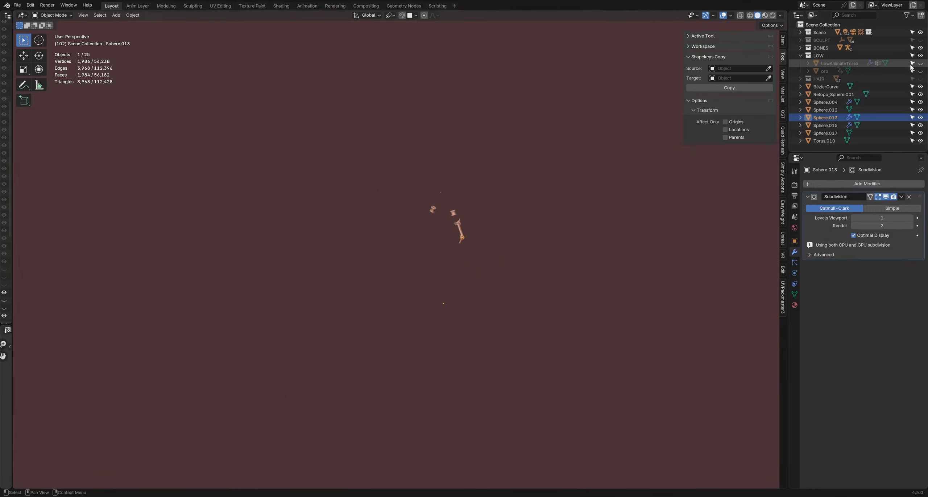
pyautogui.click(920, 40)
pyautogui.scroll(5, 483, 192)
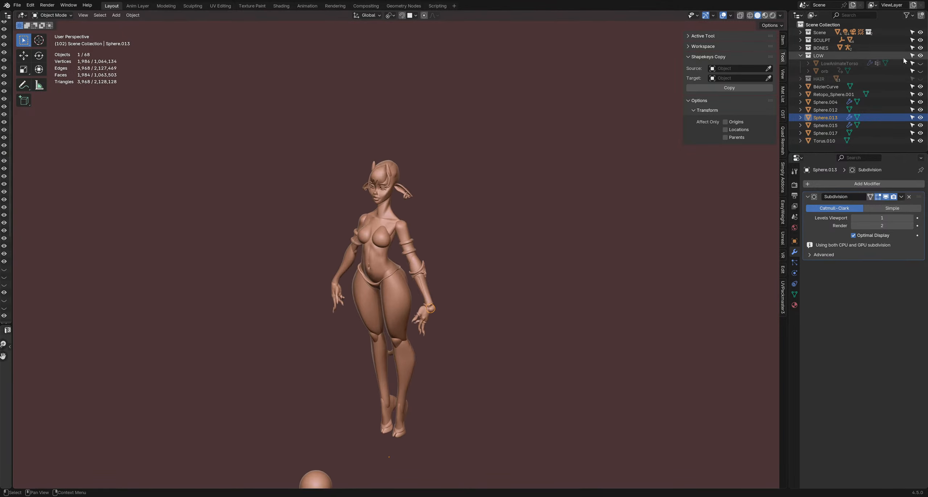
pyautogui.click(920, 78)
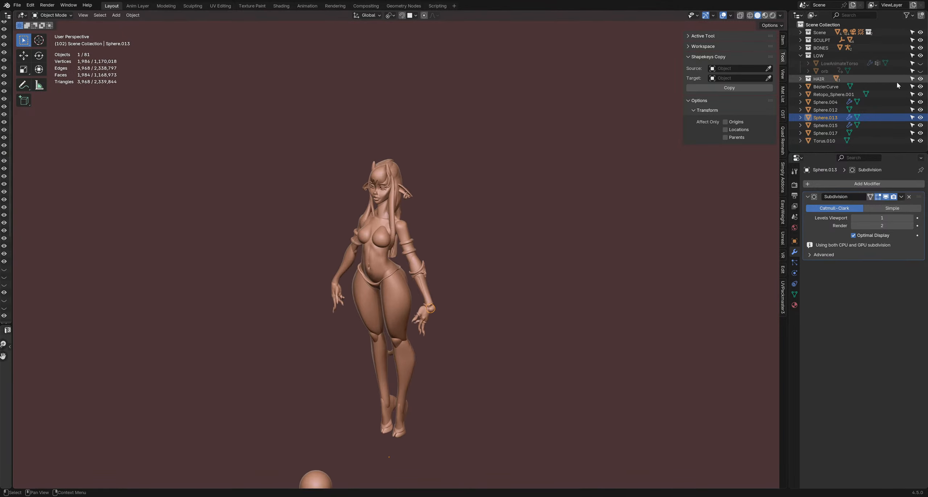
pyautogui.moveTo(379, 213); pyautogui.dragTo(501, 243, button='middle')
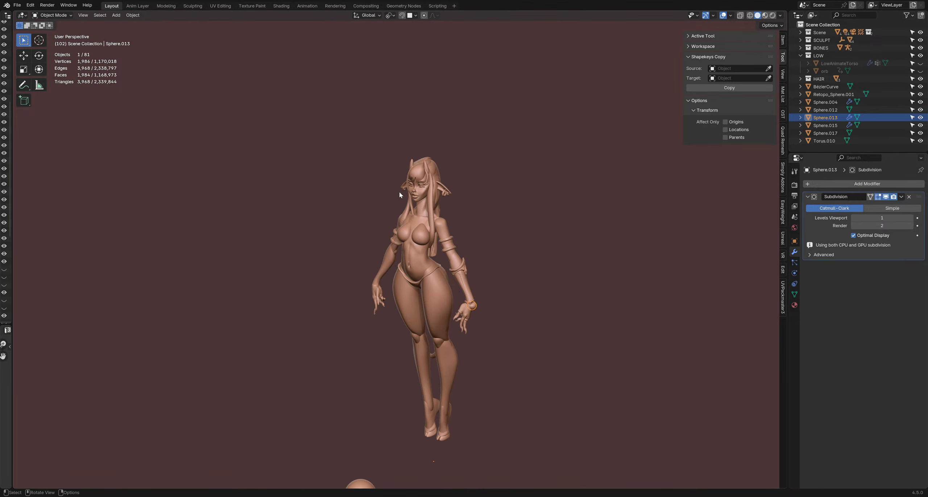
# - Select the nose ring and move it to the SCULPT collection
pyautogui.scroll(8, 399, 192)
pyautogui.click(433, 215)
pyautogui.scroll(-5, 432, 217)
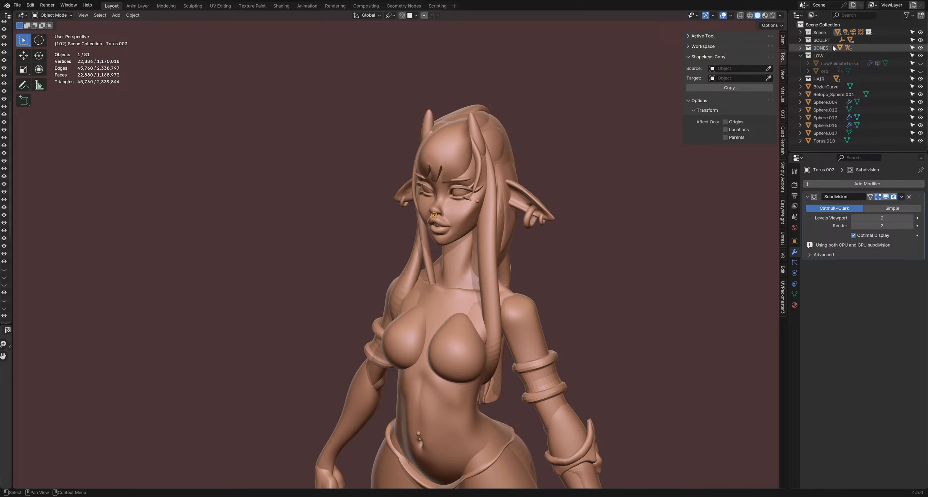
pyautogui.press('m')
pyautogui.click(801, 86)
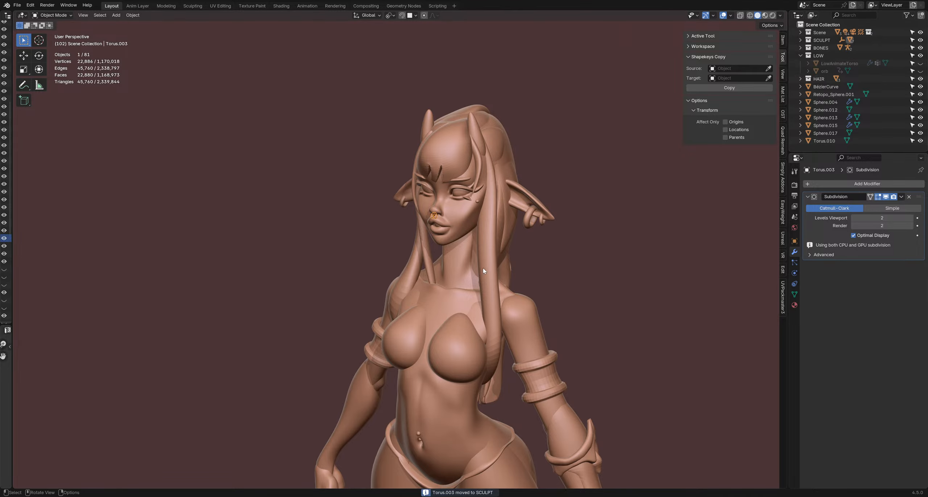
pyautogui.moveTo(544, 279); pyautogui.dragTo(549, 272, button='middle')
pyautogui.scroll(-1, 549, 271)
pyautogui.scroll(-4, 549, 272)
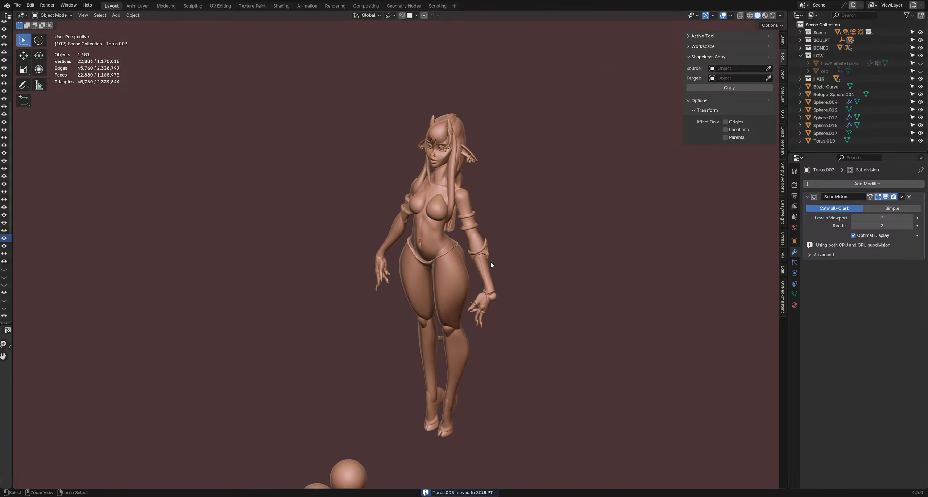
# - Save the file and inspect the wrist sphere and arm from the side
pyautogui.moveTo(487, 320); pyautogui.dragTo(449, 322, button='middle')
pyautogui.scroll(5, 489, 306)
pyautogui.click(489, 300)
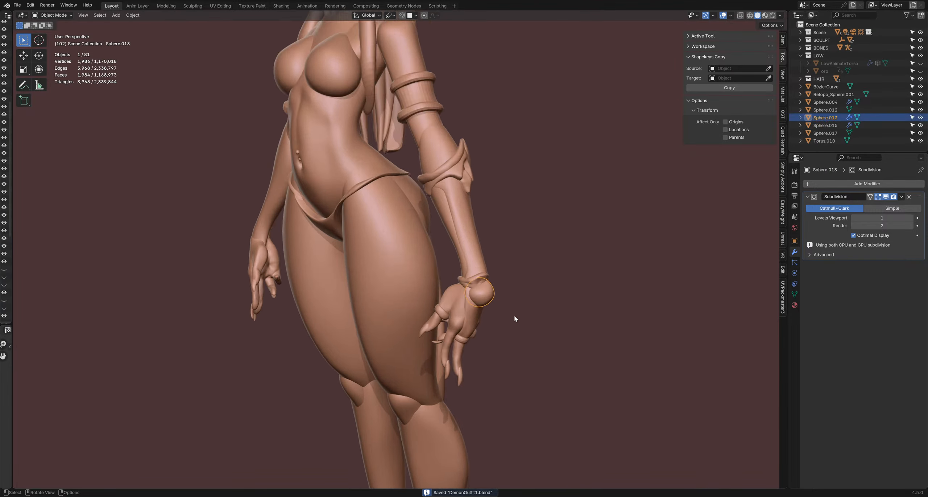
pyautogui.moveTo(514, 314); pyautogui.dragTo(449, 308, button='middle')
pyautogui.scroll(-5, 528, 327)
pyautogui.click(518, 328)
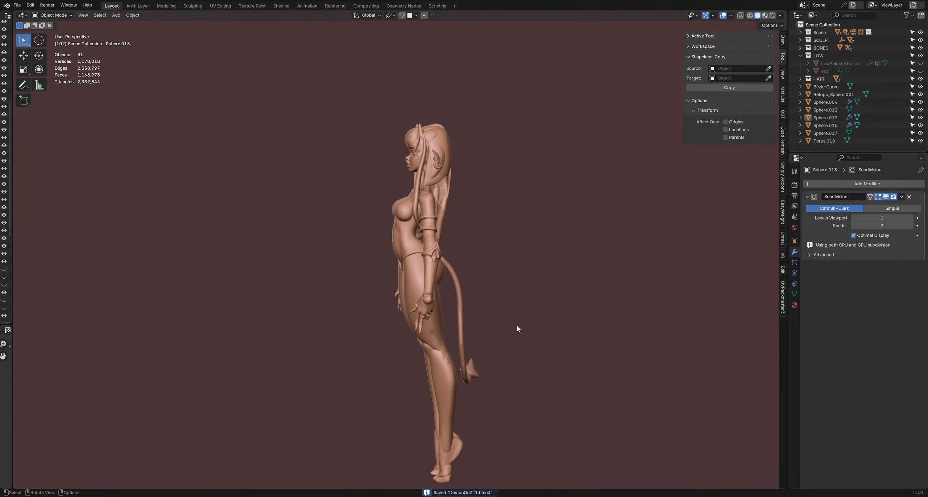
# - Put the wrist sphere into Sculpt Mode and pull its upper side edge inward with a larger Grab brush
pyautogui.click(427, 300)
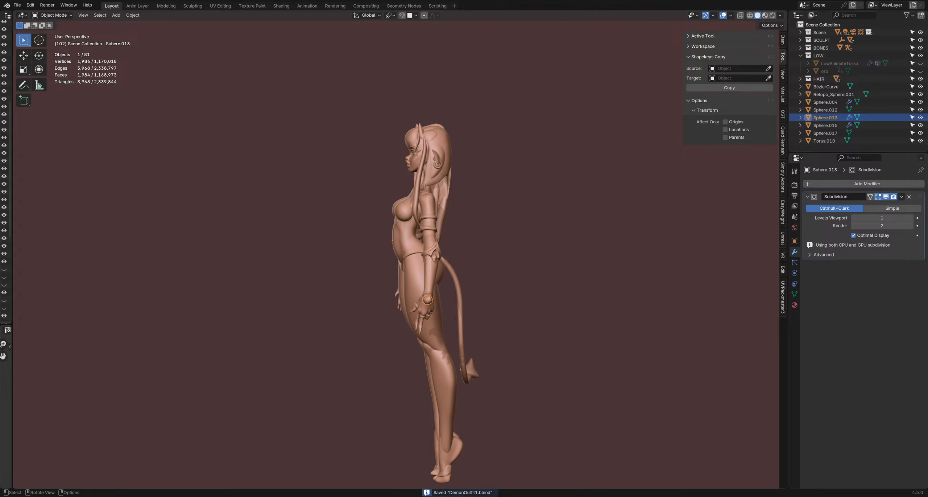
pyautogui.scroll(6, 416, 297)
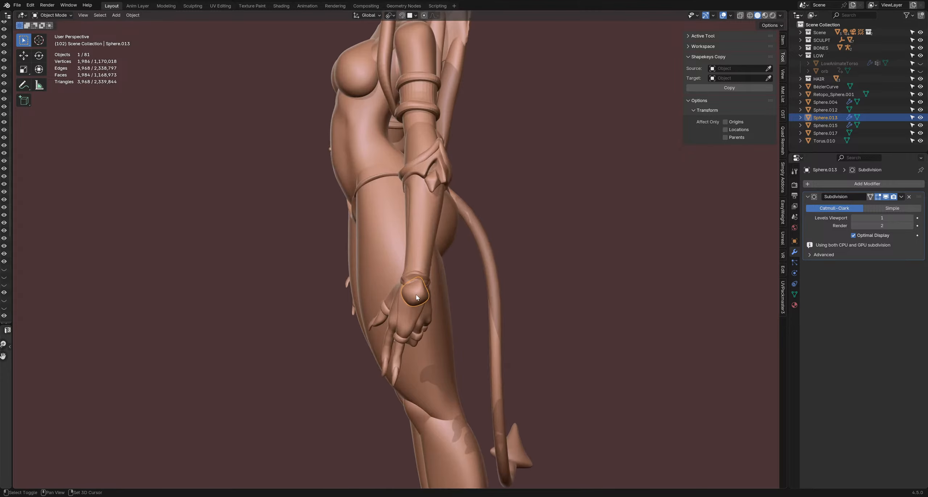
pyautogui.scroll(6, 417, 294)
pyautogui.scroll(-3, 421, 287)
pyautogui.hotkey('ctrl', 'Tab')
pyautogui.click(439, 284)
pyautogui.press('f')
pyautogui.click(459, 275)
pyautogui.moveTo(458, 275); pyautogui.dragTo(431, 258, button='middle')
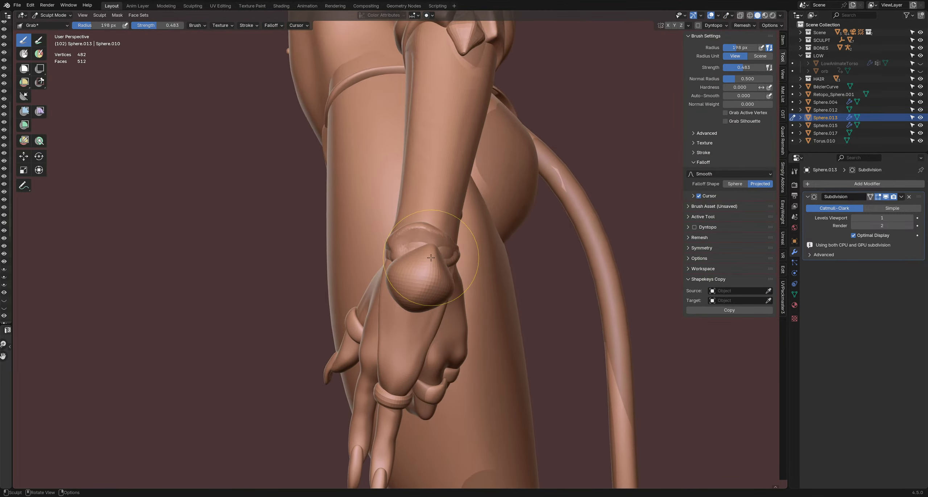
pyautogui.press('f')
pyautogui.click(497, 261)
pyautogui.moveTo(460, 259); pyautogui.dragTo(447, 257)
# - Push the wrist sphere's upper and lower side edges inward with the Grab brush for a more angular outline
pyautogui.press('f')
pyautogui.click(451, 223)
pyautogui.moveTo(402, 229); pyautogui.dragTo(396, 248)
pyautogui.press('f')
pyautogui.click(438, 264)
pyautogui.moveTo(381, 285); pyautogui.dragTo(385, 289)
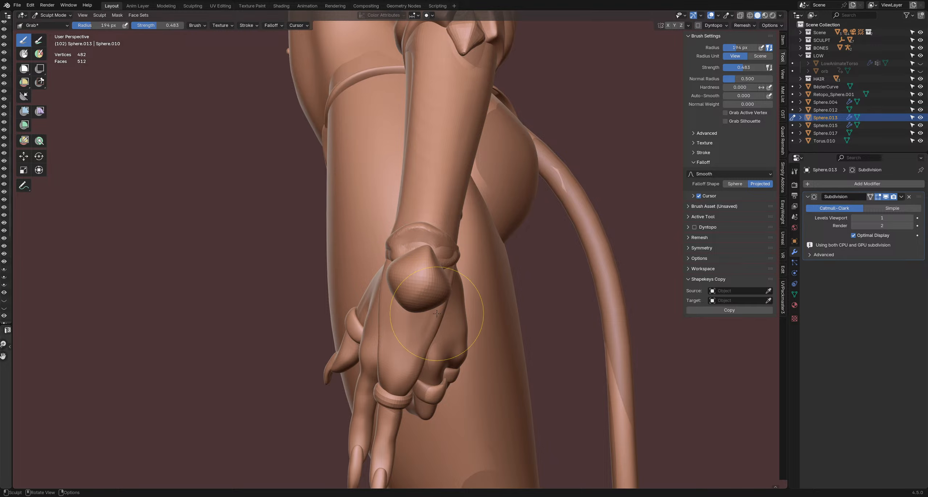
pyautogui.moveTo(437, 314); pyautogui.dragTo(435, 306)
pyautogui.moveTo(449, 299); pyautogui.dragTo(441, 292)
# - Narrow the wrist sphere's upper tip and lower edge into a diamond shape with a smaller Grab brush
pyautogui.press('f')
pyautogui.click(430, 278)
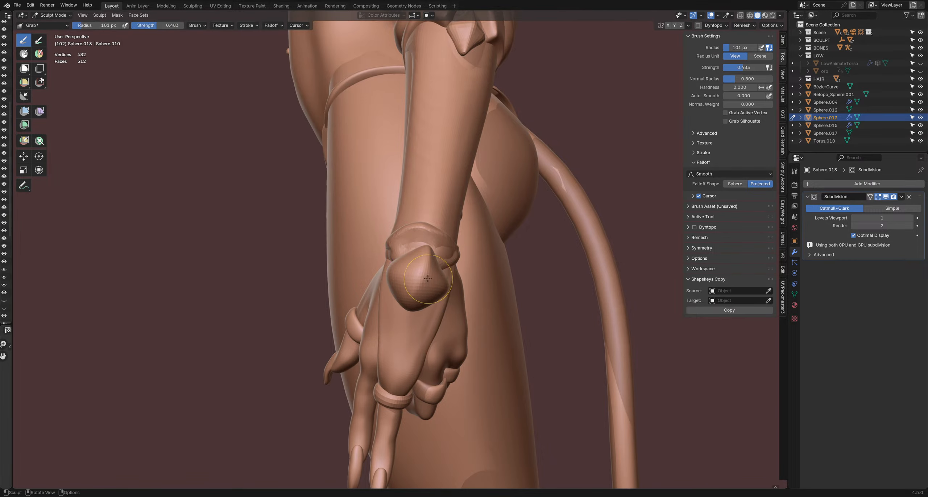
pyautogui.moveTo(435, 272)
pyautogui.mouseDown(button='middle')
pyautogui.moveTo(422, 262)
pyautogui.moveTo(435, 256)
pyautogui.mouseUp(button='middle')
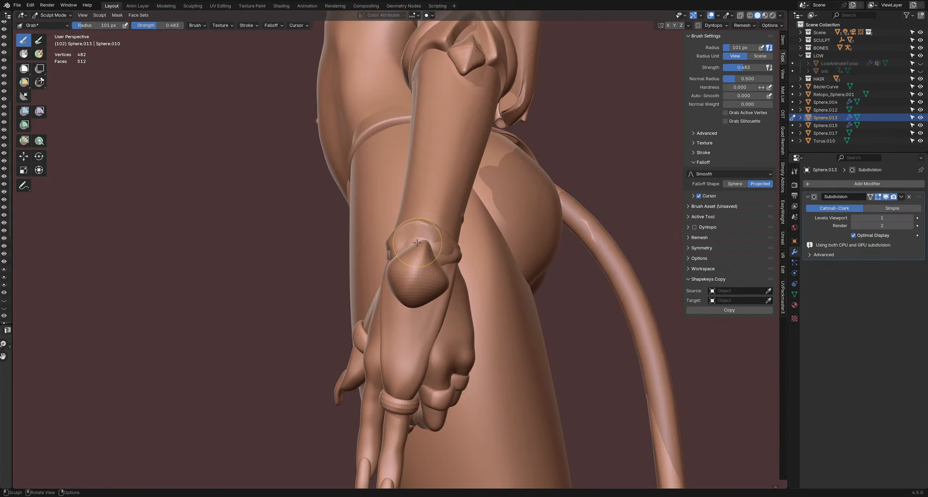
pyautogui.press('f')
pyautogui.click(446, 242)
pyautogui.moveTo(427, 240); pyautogui.dragTo(422, 246)
pyautogui.moveTo(405, 258); pyautogui.dragTo(419, 261, button='middle')
pyautogui.press('f')
pyautogui.click(417, 283)
pyautogui.moveTo(406, 298); pyautogui.dragTo(405, 294)
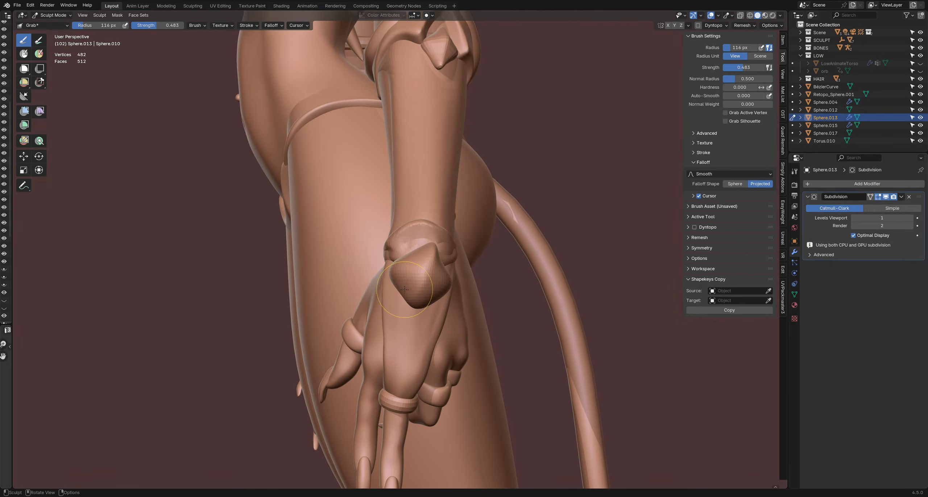
# - Push the wrist ornament's outer bulge toward the hand from the side with the Grab brush
pyautogui.moveTo(405, 304)
pyautogui.mouseDown(button='middle')
pyautogui.moveTo(458, 314)
pyautogui.moveTo(435, 304)
pyautogui.moveTo(495, 290)
pyautogui.mouseUp(button='middle')
pyautogui.moveTo(455, 284); pyautogui.dragTo(447, 285)
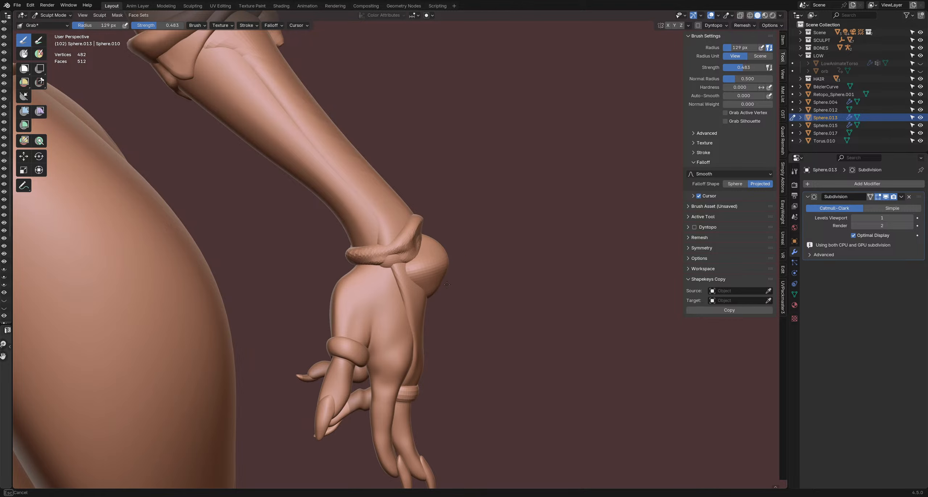
pyautogui.moveTo(439, 241)
pyautogui.mouseDown(button='middle')
pyautogui.moveTo(391, 236)
pyautogui.moveTo(432, 240)
pyautogui.mouseUp(button='middle')
pyautogui.press('f')
pyautogui.click(438, 236)
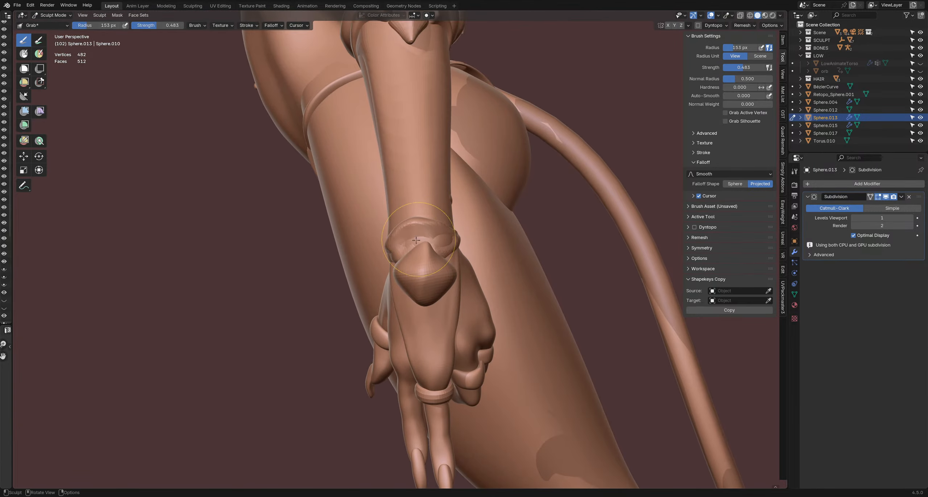
# - Pull in the wrist ornament's upper edges with the Grab brush to sharpen its diamond outline
pyautogui.press('f')
pyautogui.click(413, 241)
pyautogui.moveTo(406, 244); pyautogui.dragTo(405, 244)
pyautogui.press('f')
pyautogui.click(448, 257)
pyautogui.press('f')
pyautogui.click(454, 265)
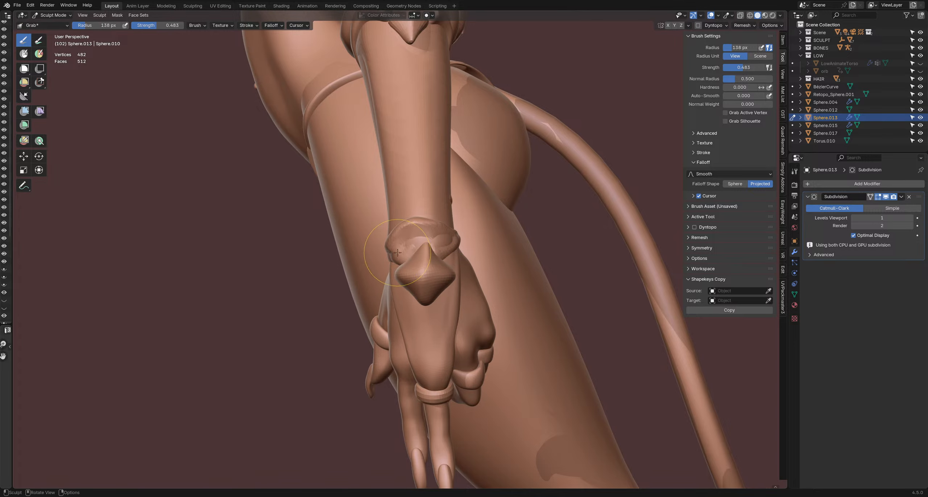
# - Flatten the wrist ornament's protruding profile against the wrist in side view, resizing the Grab brush as needed
pyautogui.moveTo(398, 252); pyautogui.dragTo(460, 256, button='middle')
pyautogui.press('f')
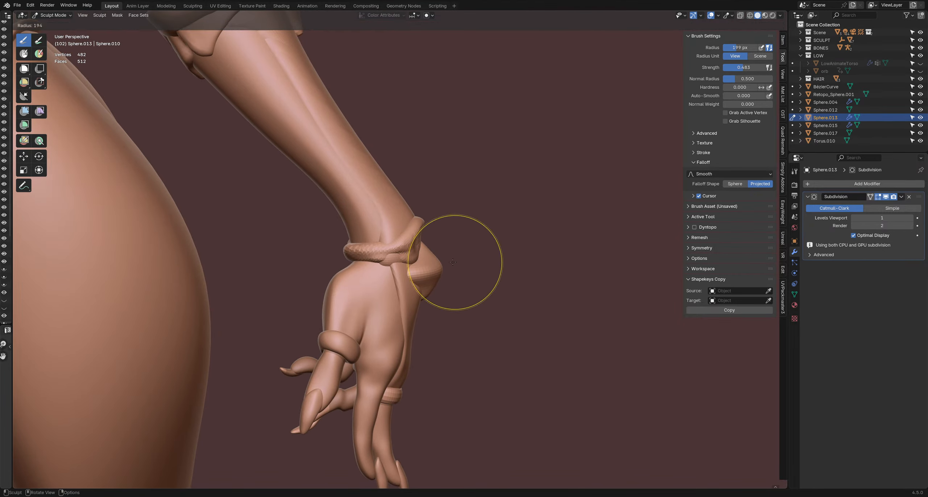
pyautogui.click(453, 272)
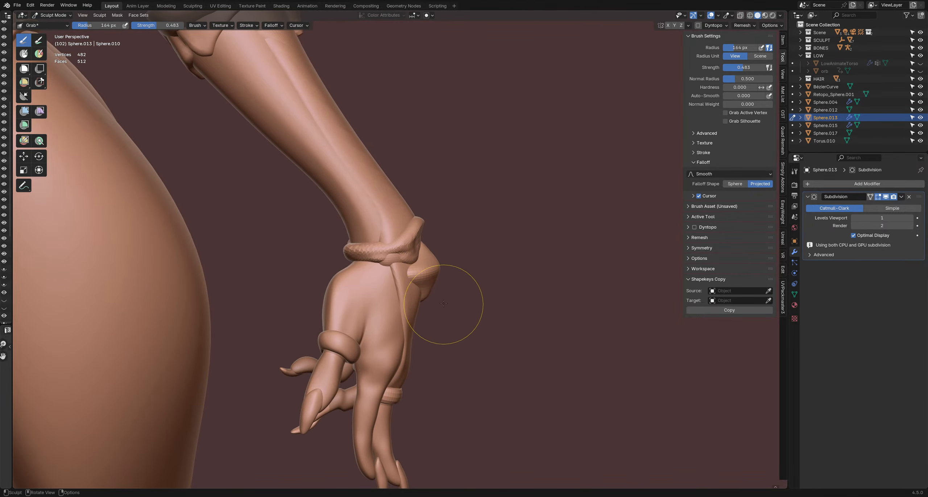
pyautogui.press('f')
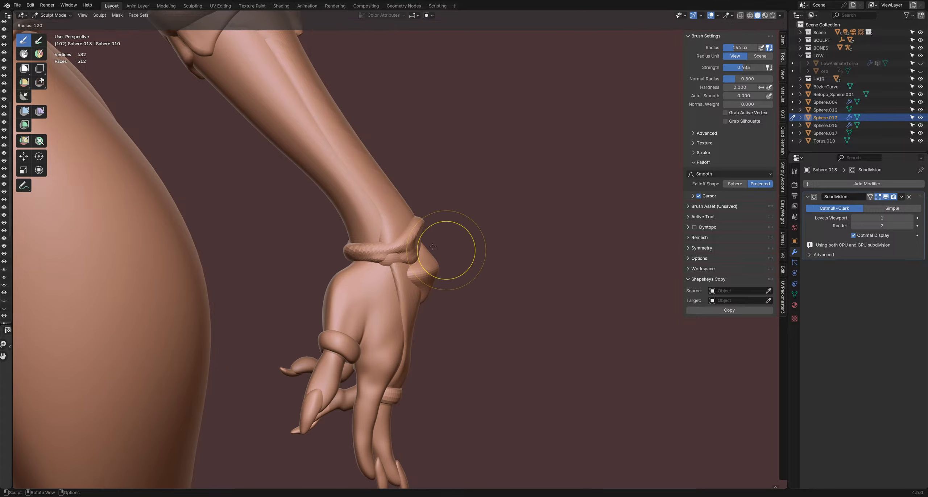
pyautogui.click(431, 244)
pyautogui.press('f')
pyautogui.click(457, 273)
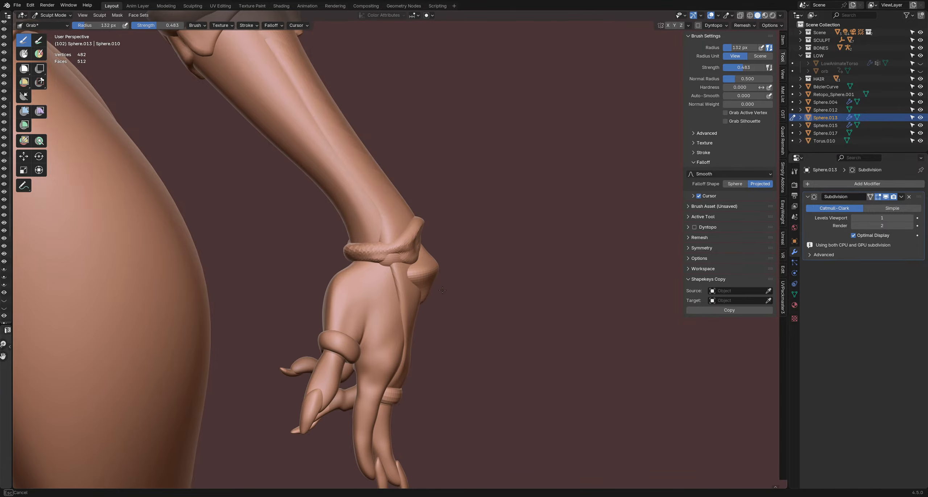
# - Refine the wrist ornament's depth and lower edges from underneath and the front with different Grab brush sizes
pyautogui.moveTo(457, 273)
pyautogui.mouseDown(button='middle')
pyautogui.moveTo(436, 224)
pyautogui.moveTo(428, 236)
pyautogui.moveTo(424, 221)
pyautogui.moveTo(438, 250)
pyautogui.mouseUp(button='middle')
pyautogui.press('f')
pyautogui.click(400, 240)
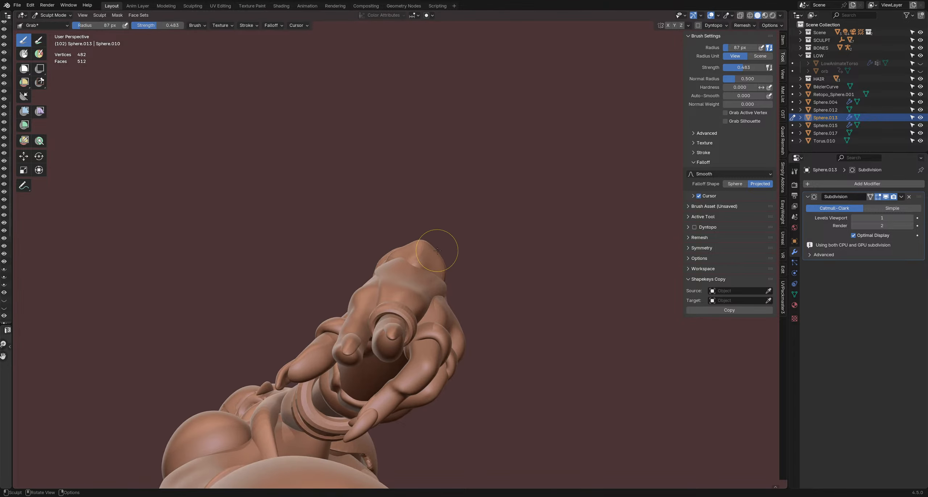
pyautogui.press('f')
pyautogui.click(425, 232)
pyautogui.moveTo(404, 233)
pyautogui.mouseDown(button='middle')
pyautogui.moveTo(400, 288)
pyautogui.moveTo(471, 287)
pyautogui.moveTo(455, 309)
pyautogui.mouseUp(button='middle')
pyautogui.press('f')
pyautogui.click(478, 287)
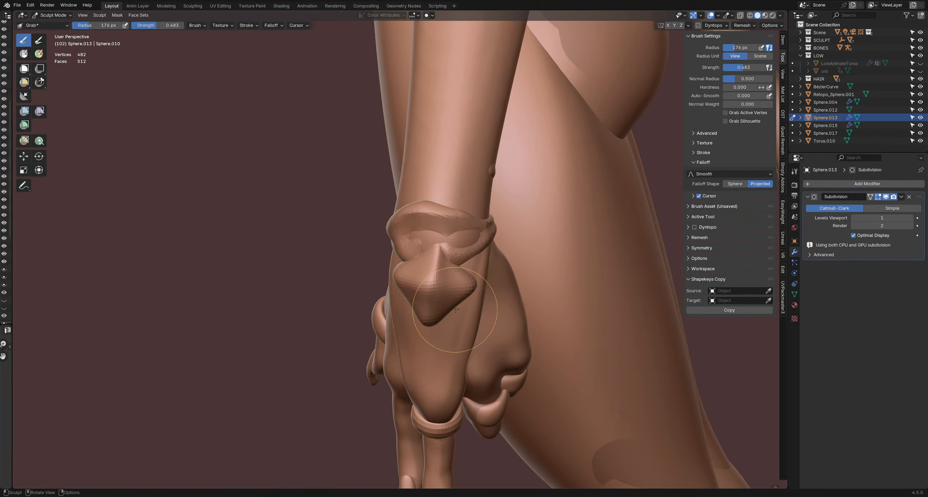
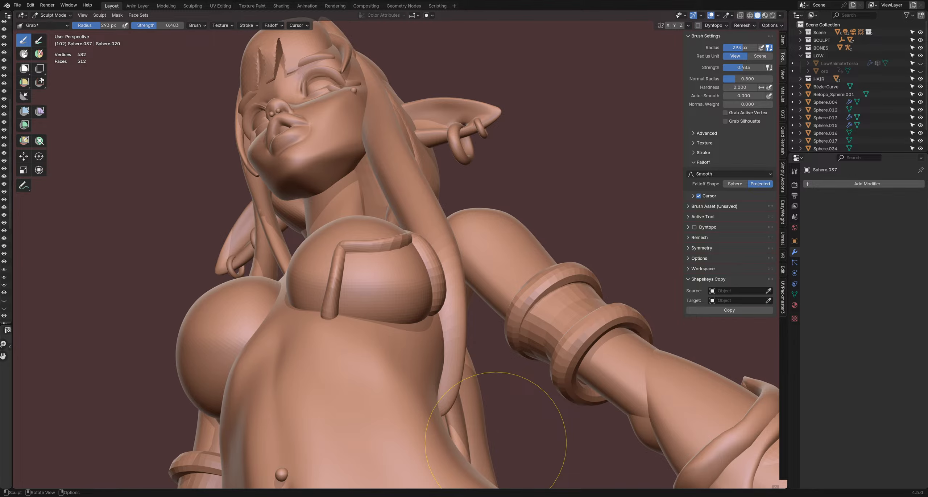
# - Bend the outer arm of the chest trim around the side of the breast with a smaller Grab brush
pyautogui.moveTo(498, 152); pyautogui.dragTo(402, 242, button='middle')
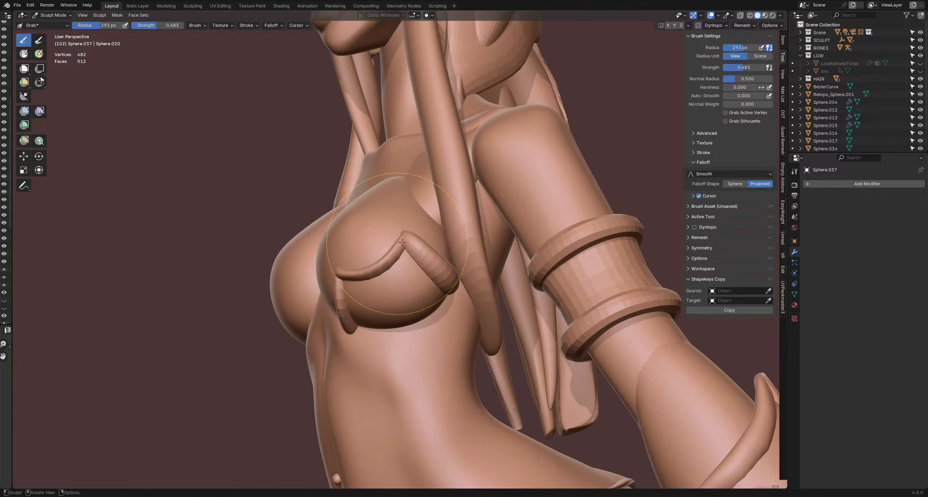
pyautogui.press('f')
pyautogui.click(471, 239)
pyautogui.moveTo(472, 240); pyautogui.dragTo(355, 264, button='middle')
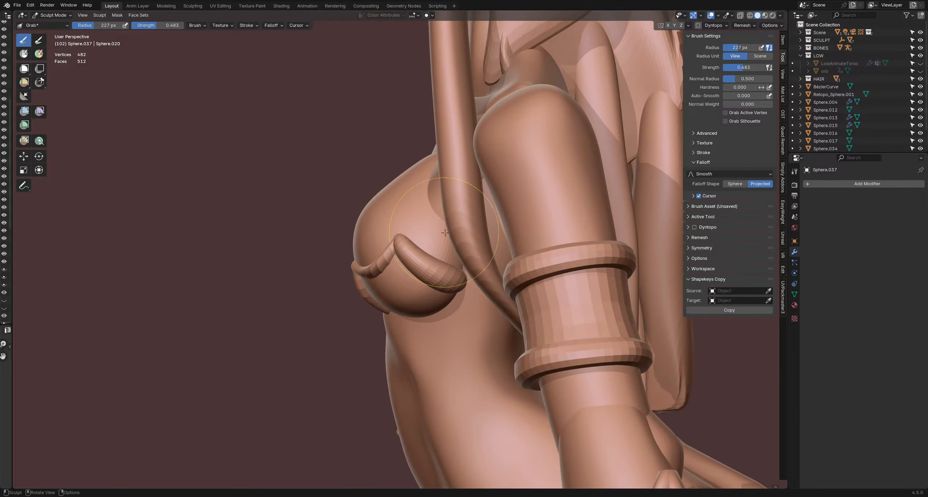
pyautogui.moveTo(446, 233); pyautogui.dragTo(458, 241)
pyautogui.moveTo(537, 270); pyautogui.dragTo(517, 250, button='middle')
# - Even out the curve of the chest trim's outer arm with progressively smaller Grab strokes
pyautogui.press('f')
pyautogui.click(512, 249)
pyautogui.moveTo(453, 248); pyautogui.dragTo(461, 252)
pyautogui.press('f')
pyautogui.click(520, 261)
pyautogui.moveTo(444, 239); pyautogui.dragTo(446, 236)
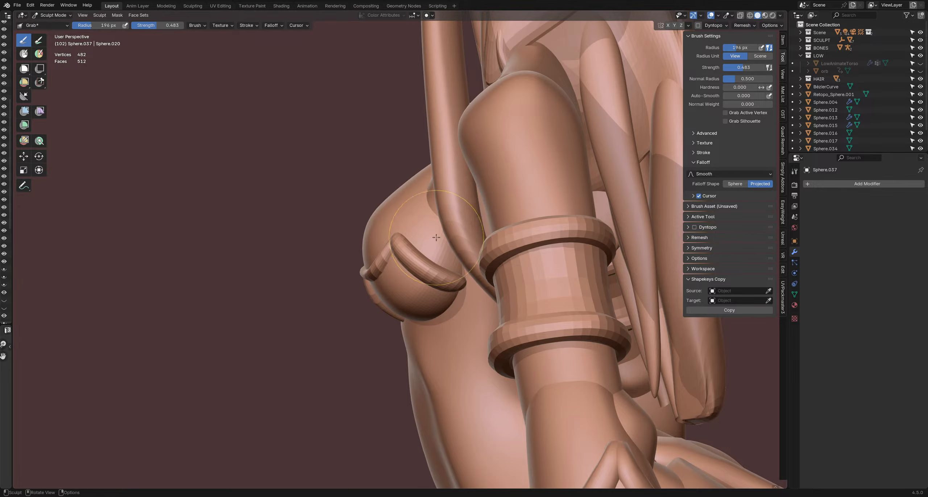
# - Adjust the chest trim's outer strip below its peak and along its upper edge with the Grab brush
pyautogui.moveTo(437, 237)
pyautogui.mouseDown(button='middle')
pyautogui.moveTo(428, 240)
pyautogui.moveTo(455, 221)
pyautogui.moveTo(430, 217)
pyautogui.moveTo(406, 229)
pyautogui.mouseUp(button='middle')
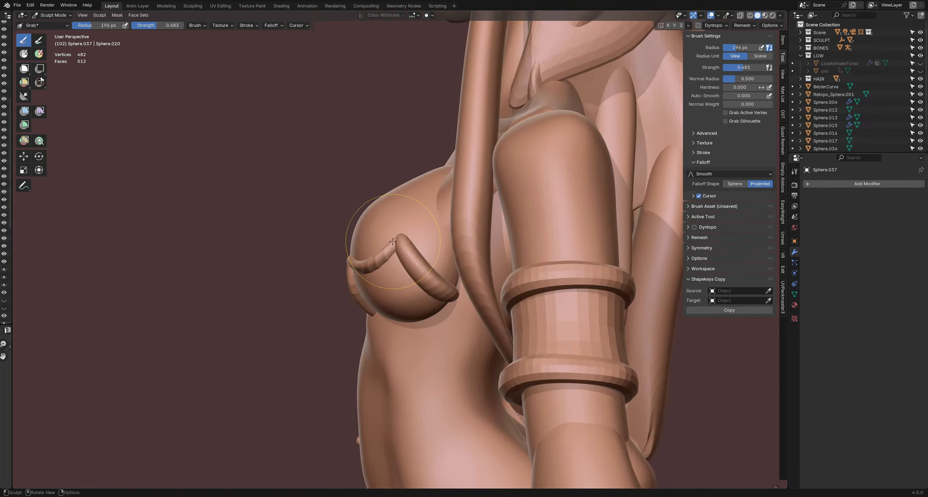
pyautogui.moveTo(395, 281); pyautogui.dragTo(399, 278)
pyautogui.press('f')
pyautogui.moveTo(475, 338)
pyautogui.mouseDown(button='middle')
pyautogui.moveTo(476, 325)
pyautogui.moveTo(421, 300)
pyautogui.moveTo(434, 256)
pyautogui.moveTo(450, 248)
pyautogui.moveTo(430, 243)
pyautogui.moveTo(441, 203)
pyautogui.moveTo(465, 276)
pyautogui.moveTo(356, 238)
pyautogui.moveTo(427, 224)
pyautogui.moveTo(474, 250)
pyautogui.moveTo(449, 216)
pyautogui.mouseUp(button='middle')
pyautogui.click(477, 323)
pyautogui.moveTo(420, 234); pyautogui.dragTo(426, 224)
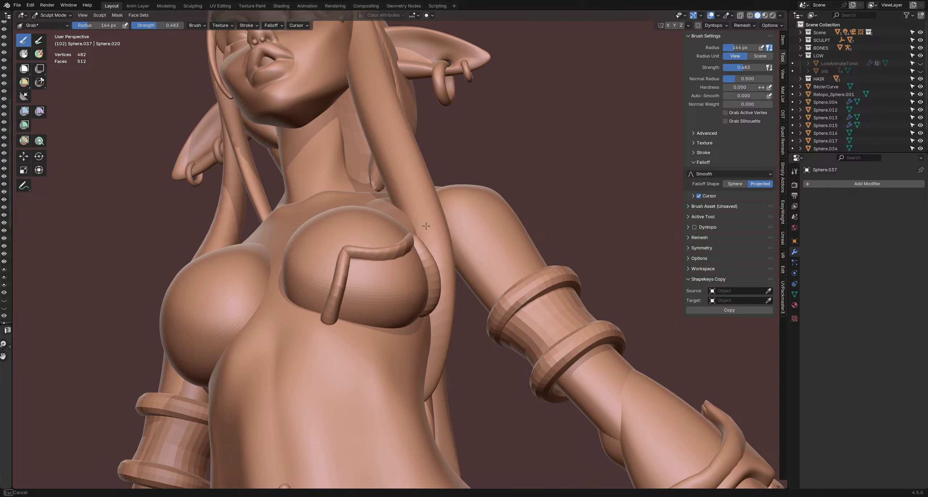
# - Pull the chest trim's outer strip and its lower end against the breast from a low angle
pyautogui.press('f')
pyautogui.click(504, 250)
pyautogui.moveTo(446, 266); pyautogui.dragTo(457, 265)
pyautogui.moveTo(457, 265); pyautogui.dragTo(461, 236, button='middle')
pyautogui.press('f')
pyautogui.click(467, 285)
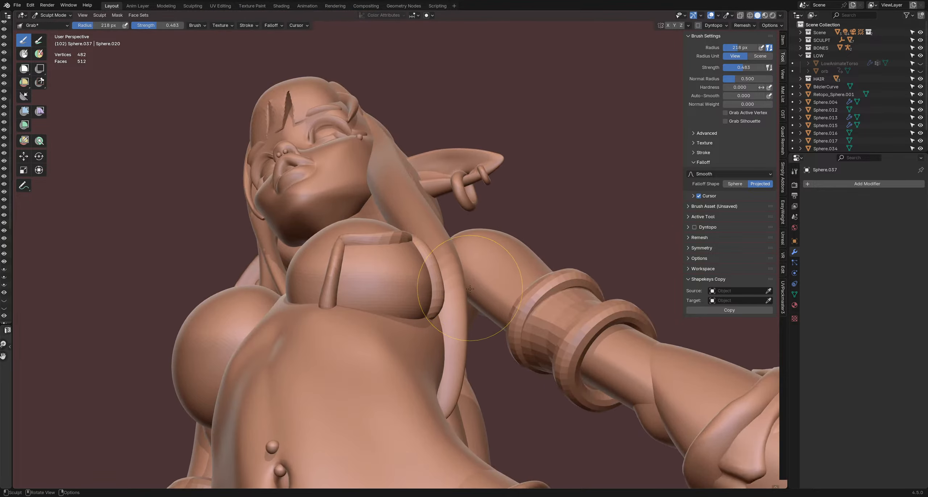
pyautogui.moveTo(467, 286); pyautogui.dragTo(461, 291)
pyautogui.moveTo(449, 325); pyautogui.dragTo(439, 339)
pyautogui.moveTo(466, 274); pyautogui.dragTo(473, 295, button='middle')
pyautogui.moveTo(466, 281); pyautogui.dragTo(462, 274)
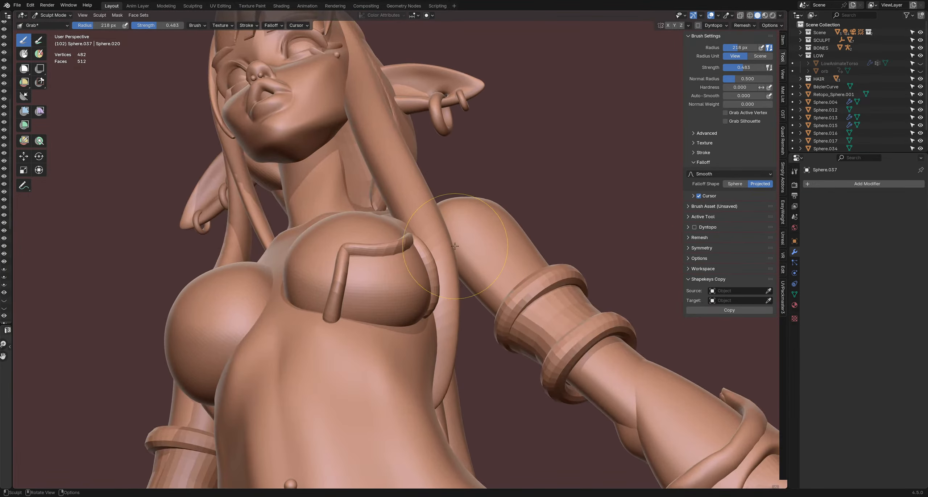
# - Narrow and reposition the lower part of the chest trim's outer strip with a smaller Grab brush
pyautogui.moveTo(452, 241); pyautogui.dragTo(460, 259, button='middle')
pyautogui.press('f')
pyautogui.click(431, 225)
pyautogui.moveTo(430, 229)
pyautogui.mouseDown(button='middle')
pyautogui.moveTo(409, 252)
pyautogui.moveTo(408, 278)
pyautogui.mouseUp(button='middle')
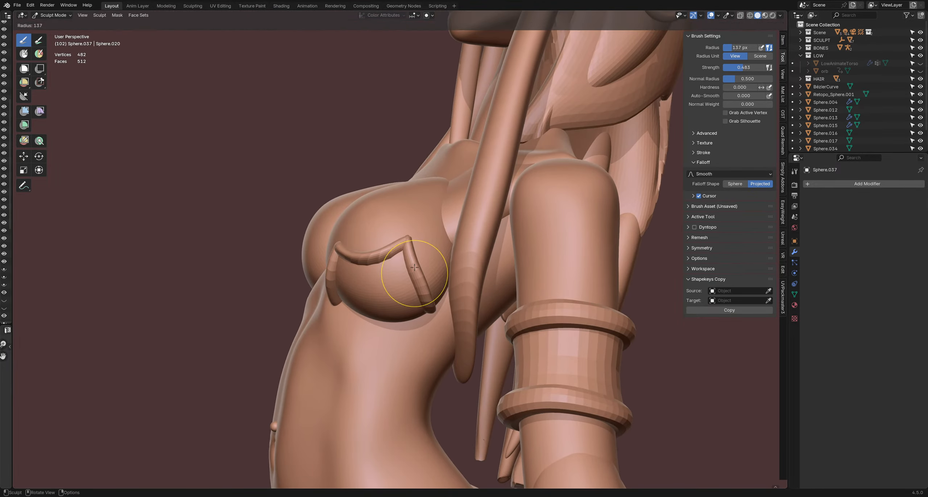
pyautogui.press('f')
pyautogui.click(408, 281)
pyautogui.moveTo(421, 287); pyautogui.dragTo(427, 282)
# - Return the chest trim to Object Mode, deselect it and save the file
pyautogui.scroll(-5, 424, 274)
pyautogui.moveTo(406, 269)
pyautogui.mouseDown(button='middle')
pyautogui.moveTo(460, 272)
pyautogui.moveTo(434, 270)
pyautogui.moveTo(423, 246)
pyautogui.mouseUp(button='middle')
pyautogui.scroll(3, 423, 275)
pyautogui.hotkey('ctrl', 'Tab')
pyautogui.click(392, 264)
pyautogui.scroll(-3, 422, 272)
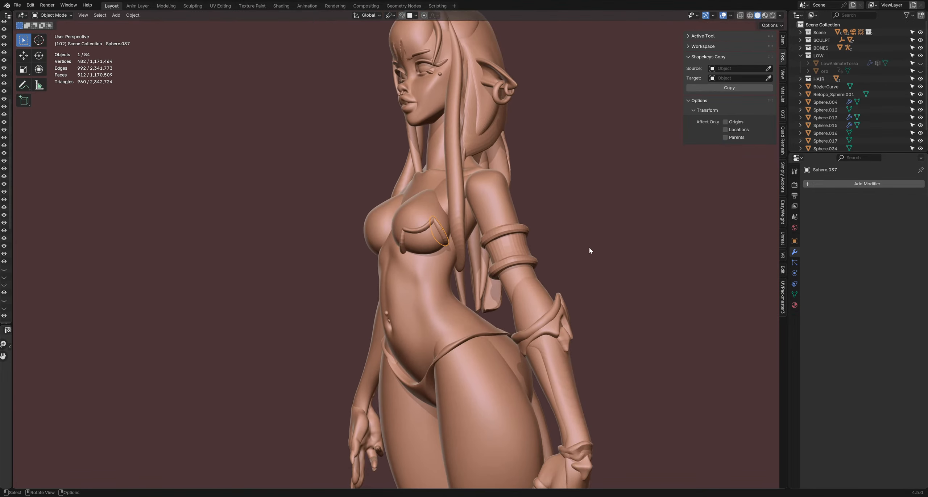
pyautogui.click(590, 250)
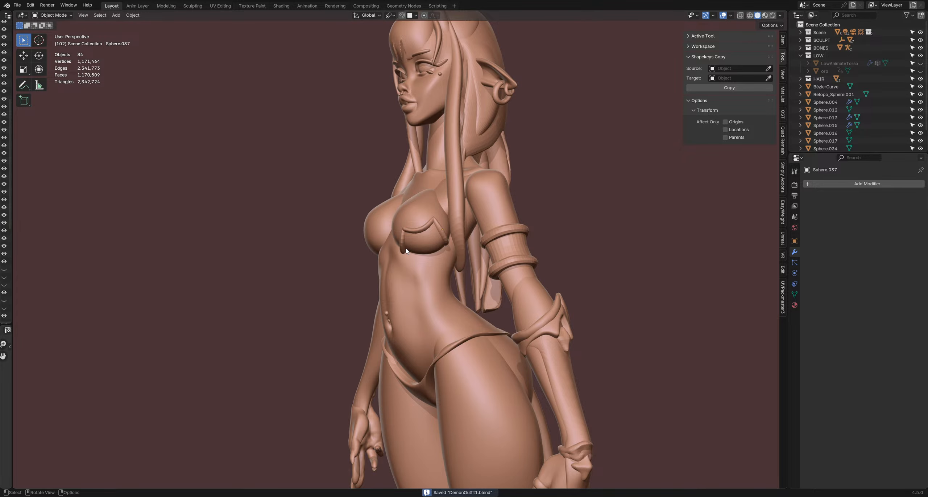
# - Add a UV sphere with 32 segments and 16 rings for the chest cup
pyautogui.scroll(-3, 410, 242)
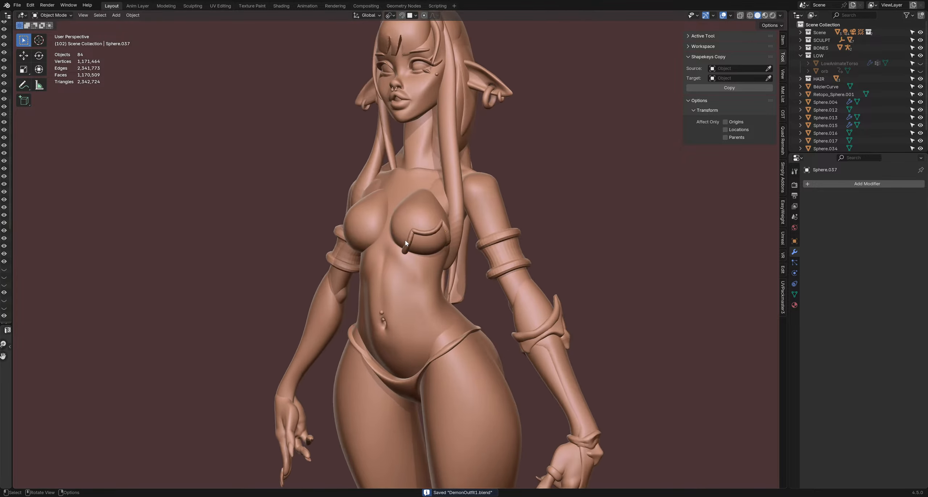
pyautogui.scroll(5, 431, 240)
pyautogui.hotkey('shift', 'a')
pyautogui.moveTo(432, 240)
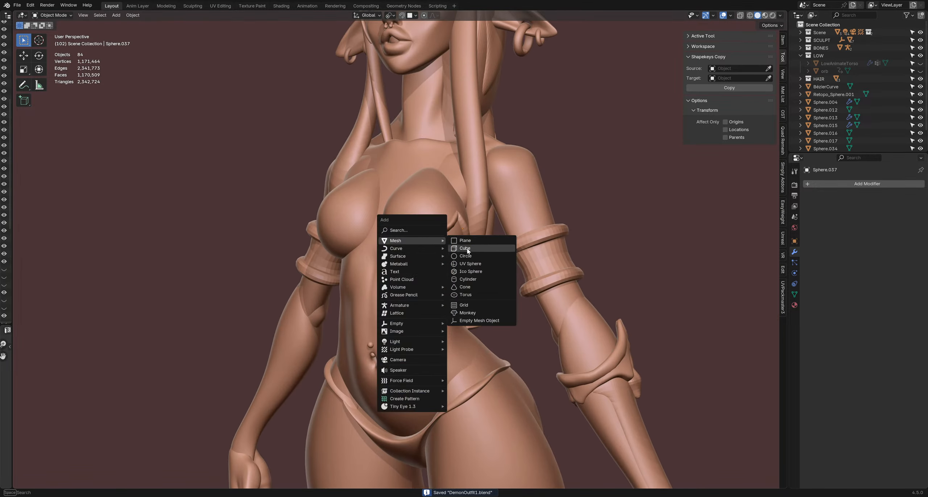
pyautogui.click(469, 264)
pyautogui.scroll(-4, 456, 264)
pyautogui.moveTo(456, 262); pyautogui.dragTo(636, 291, button='middle')
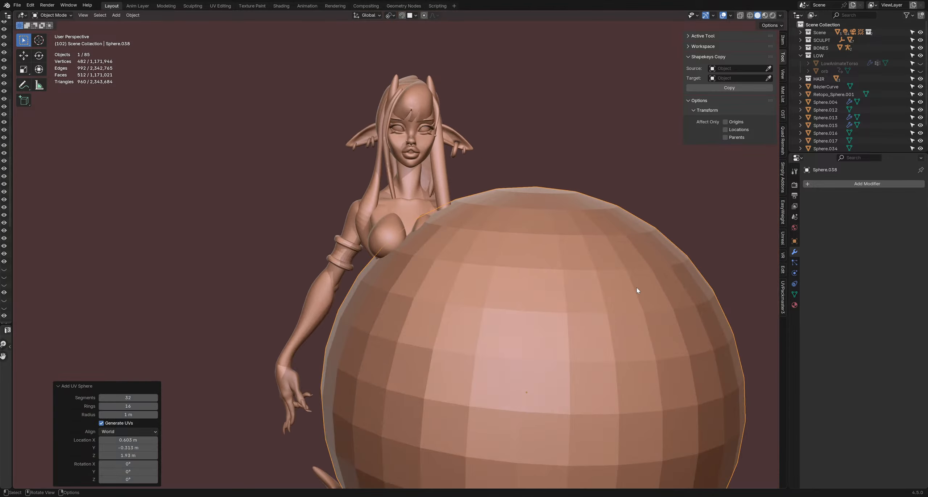
# - Scale the new sphere down, rotate it and move it up toward the chest
pyautogui.press('g')
pyautogui.click(506, 220)
pyautogui.press('s')
pyautogui.click(443, 268)
pyautogui.press('g')
pyautogui.click(462, 228)
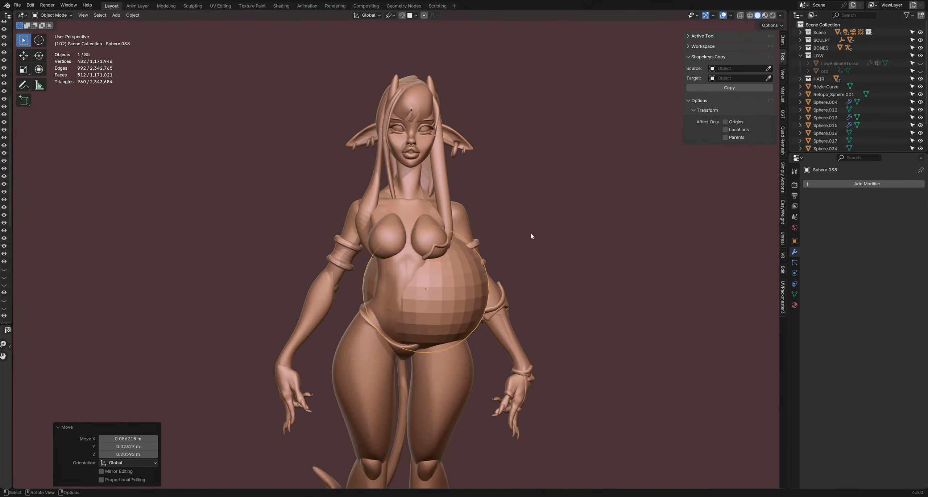
pyautogui.press('r')
pyautogui.click(536, 266)
pyautogui.press('g')
pyautogui.click(543, 238)
# - Give the sphere a level 2 subdivision and shrink it onto the breast in side view
pyautogui.moveTo(599, 249); pyautogui.dragTo(526, 262, button='middle')
pyautogui.hotkey('ctrl', '2')
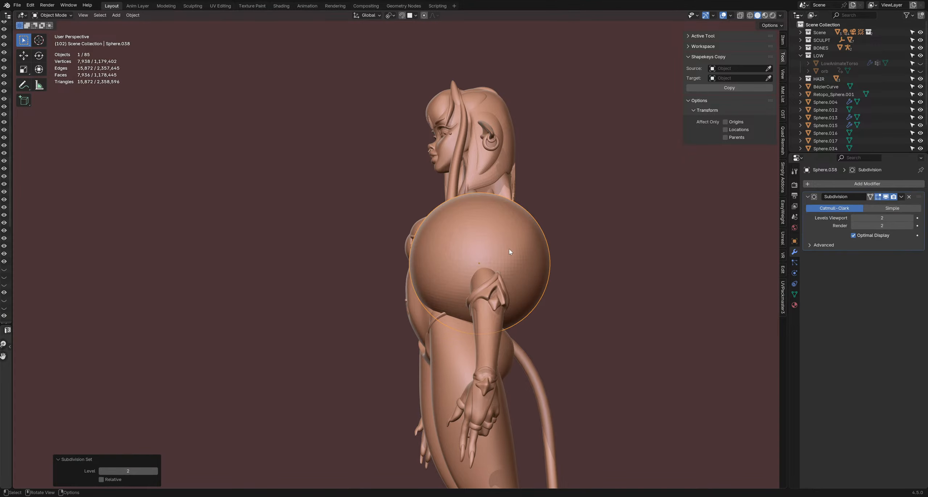
pyautogui.press('g')
pyautogui.click(472, 237)
pyautogui.press('s')
pyautogui.click(505, 262)
pyautogui.scroll(3, 425, 248)
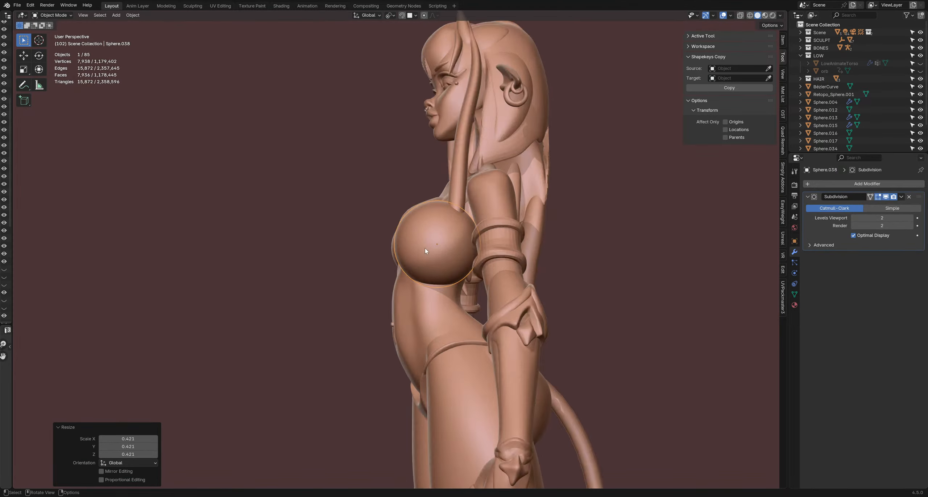
# - Position and scale the sphere over the trimmed breast from the front
pyautogui.moveTo(425, 248); pyautogui.dragTo(504, 254, button='middle')
pyautogui.press('g')
pyautogui.click(485, 244)
pyautogui.press('s')
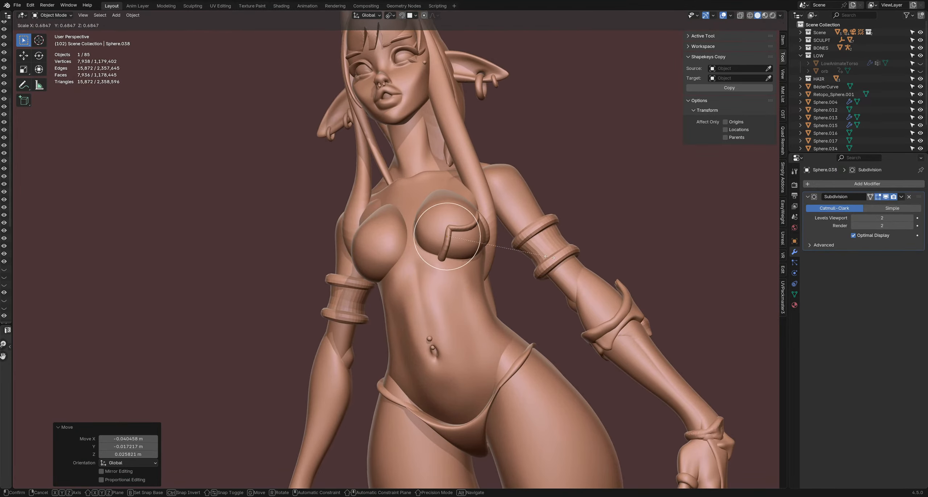
pyautogui.click(555, 262)
pyautogui.press('g')
pyautogui.click(571, 260)
pyautogui.moveTo(566, 259); pyautogui.dragTo(464, 248, button='middle')
# - Fine-tune the sphere's size and placement so it wraps the breast beneath the trim
pyautogui.press('g')
pyautogui.click(434, 248)
pyautogui.press('s')
pyautogui.click(464, 230)
pyautogui.press('g')
pyautogui.click(436, 236)
pyautogui.press('g')
pyautogui.click(524, 227)
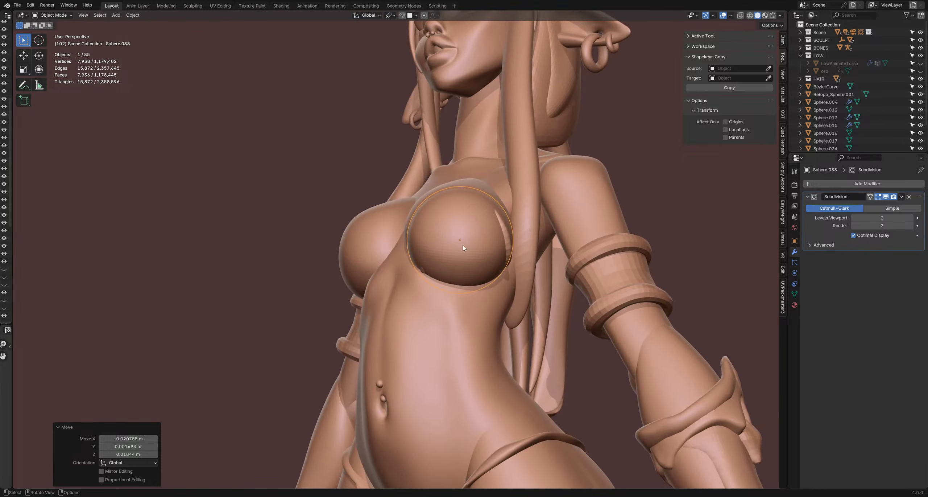
# - Apply all transforms to the chest sphere and set its origin to geometry
pyautogui.press('Tab')
pyautogui.press('Tab')
pyautogui.press('q')
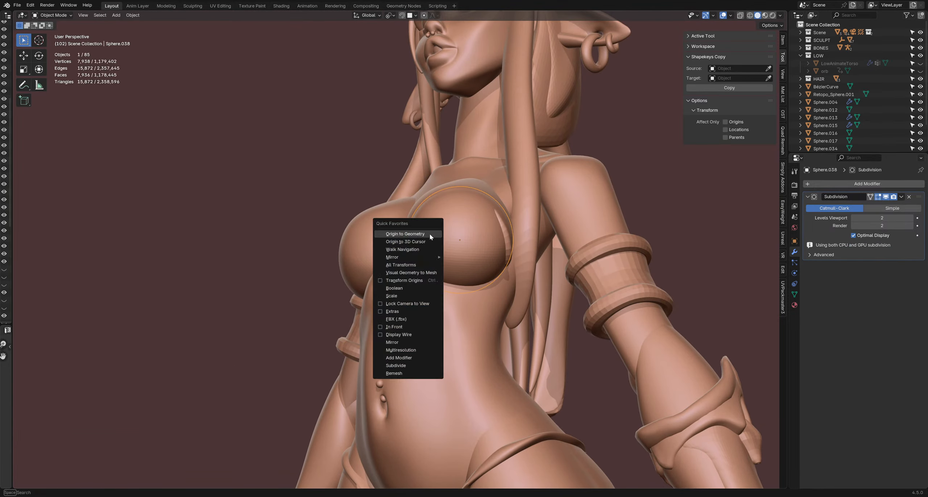
pyautogui.click(413, 265)
pyautogui.moveTo(413, 265)
pyautogui.mouseDown(button='middle')
pyautogui.moveTo(425, 231)
pyautogui.moveTo(429, 248)
pyautogui.mouseUp(button='middle')
pyautogui.press('q')
pyautogui.click(427, 217)
# - Put the chest sphere into Sculpt Mode and push its inner side into the breast with a larger Grab brush
pyautogui.hotkey('ctrl', 'Tab')
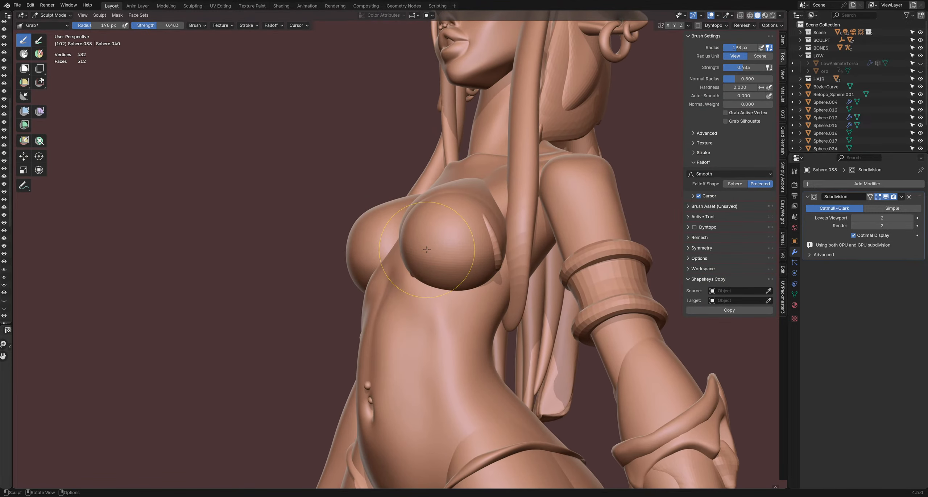
pyautogui.press('f')
pyautogui.click(432, 246)
pyautogui.moveTo(372, 237); pyautogui.dragTo(403, 242)
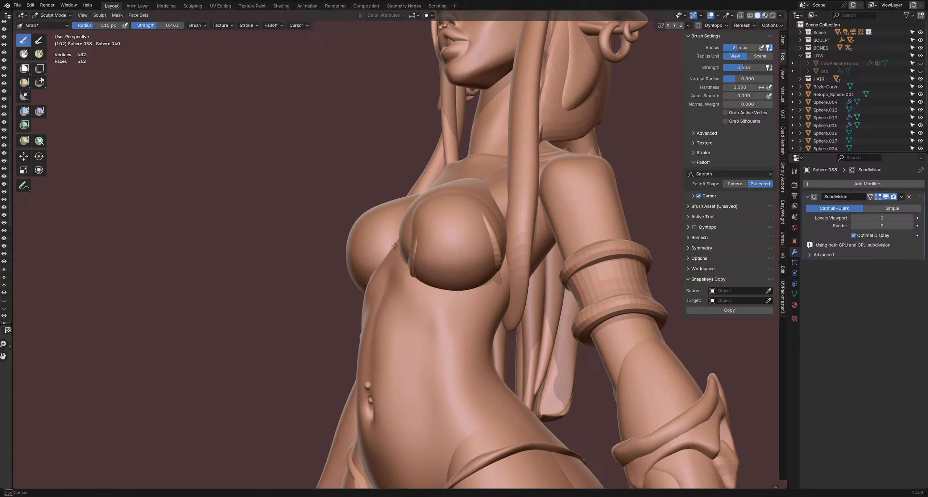
pyautogui.moveTo(403, 242)
pyautogui.mouseDown(button='middle')
pyautogui.moveTo(428, 214)
pyautogui.moveTo(398, 262)
pyautogui.moveTo(421, 243)
pyautogui.moveTo(499, 264)
pyautogui.moveTo(532, 258)
pyautogui.mouseUp(button='middle')
pyautogui.moveTo(463, 276); pyautogui.dragTo(416, 295, button='middle')
# - Fit the chest sphere's inner front surface to the breast with Grab strokes from the front and side
pyautogui.press('f')
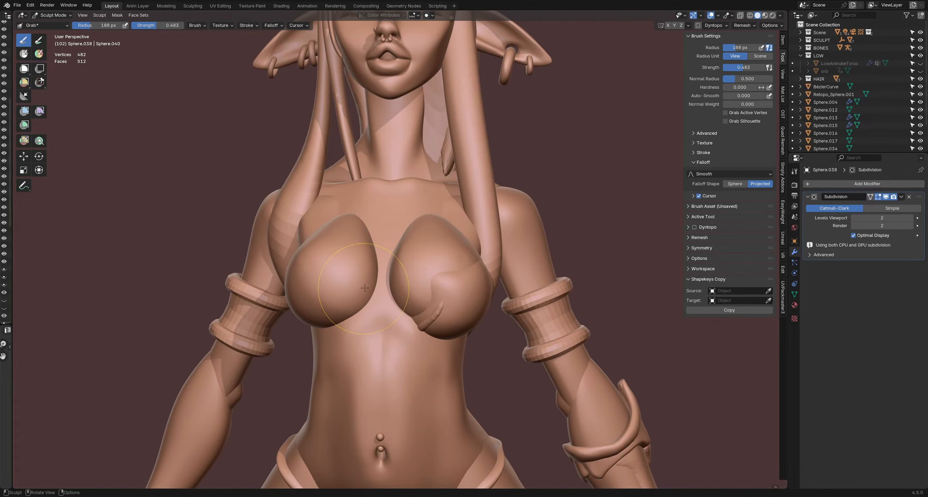
pyautogui.click(409, 293)
pyautogui.moveTo(414, 294); pyautogui.dragTo(424, 295)
pyautogui.moveTo(434, 291); pyautogui.dragTo(401, 277, button='middle')
pyautogui.press('f')
pyautogui.click(390, 277)
pyautogui.moveTo(410, 281); pyautogui.dragTo(432, 270)
pyautogui.moveTo(444, 269); pyautogui.dragTo(406, 267, button='middle')
pyautogui.moveTo(428, 260); pyautogui.dragTo(410, 276)
pyautogui.moveTo(410, 277); pyautogui.dragTo(435, 266, button='middle')
# - Push the chest sphere's upper surface down toward the trim line with the Grab brush
pyautogui.press('f')
pyautogui.click(429, 266)
pyautogui.moveTo(425, 265)
pyautogui.mouseDown()
pyautogui.moveTo(431, 272)
pyautogui.moveTo(405, 279)
pyautogui.mouseUp()
pyautogui.moveTo(411, 275); pyautogui.dragTo(394, 249, button='middle')
pyautogui.moveTo(415, 263); pyautogui.dragTo(409, 267)
# - Shape the chest sphere's upper and outer edges to follow the trim strips with a smaller Grab brush
pyautogui.press('f')
pyautogui.click(419, 266)
pyautogui.moveTo(431, 259); pyautogui.dragTo(447, 260, button='middle')
pyautogui.moveTo(441, 264); pyautogui.dragTo(439, 267)
pyautogui.moveTo(454, 266); pyautogui.dragTo(417, 259, button='middle')
pyautogui.moveTo(445, 260); pyautogui.dragTo(447, 260)
pyautogui.moveTo(451, 268); pyautogui.dragTo(421, 266, button='middle')
pyautogui.moveTo(413, 267); pyautogui.dragTo(442, 311)
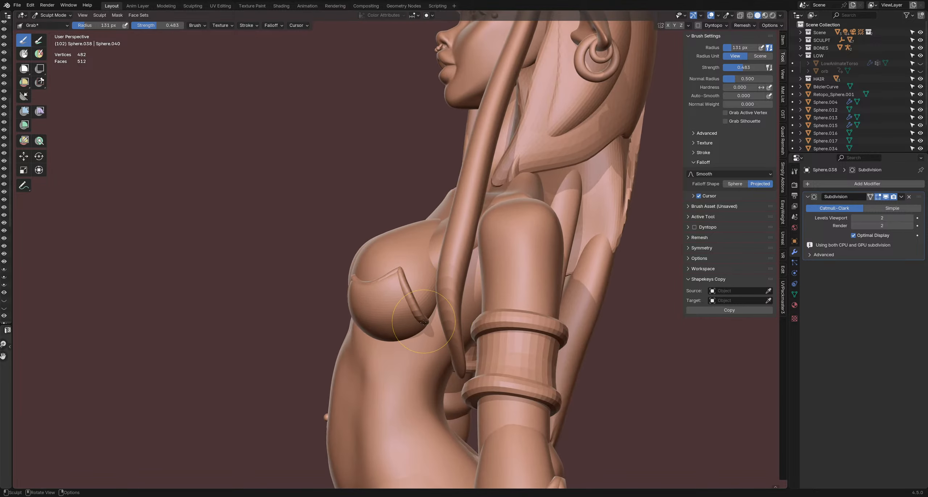
# - Adjust the chest sphere's lower side with the Grab brush enlarged to 179 px
pyautogui.press('f')
pyautogui.moveTo(435, 322)
pyautogui.mouseDown(button='middle')
pyautogui.moveTo(483, 311)
pyautogui.moveTo(502, 277)
pyautogui.mouseUp(button='middle')
pyautogui.click(484, 319)
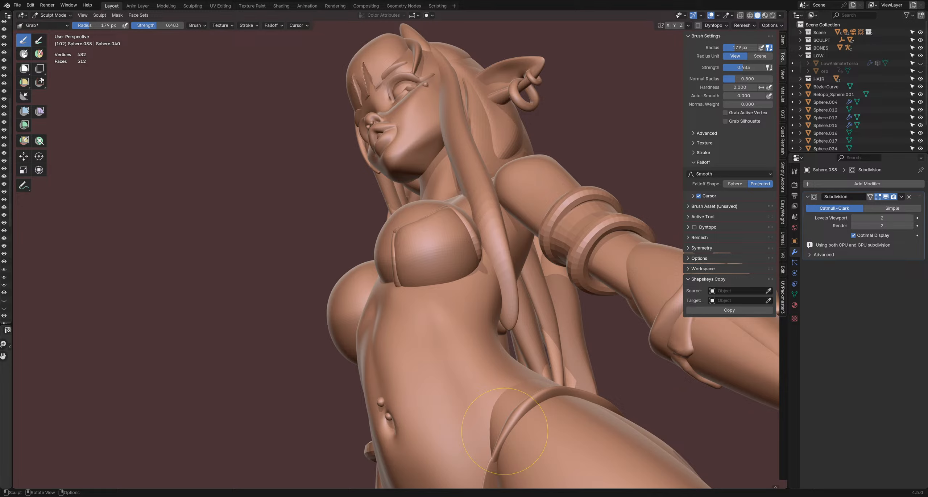
pyautogui.moveTo(450, 256); pyautogui.dragTo(425, 279, button='middle')
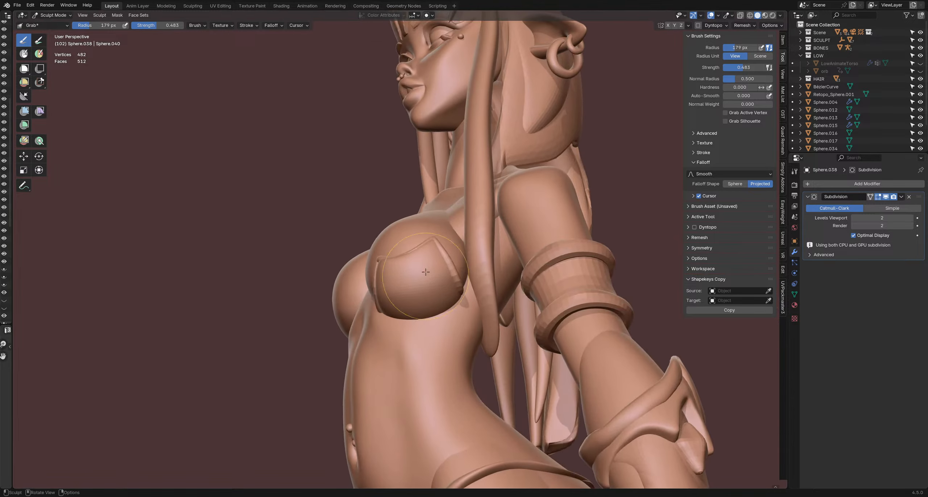
# - Refine the chest sphere's fit between the trim strips with Grab strokes, reducing the brush to 161 px and 153 px
pyautogui.press('f')
pyautogui.click(448, 238)
pyautogui.moveTo(381, 254)
pyautogui.mouseDown(button='middle')
pyautogui.moveTo(417, 213)
pyautogui.moveTo(377, 246)
pyautogui.moveTo(465, 260)
pyautogui.moveTo(423, 298)
pyautogui.moveTo(437, 339)
pyautogui.moveTo(391, 347)
pyautogui.moveTo(351, 329)
pyautogui.moveTo(324, 300)
pyautogui.moveTo(331, 321)
pyautogui.moveTo(305, 275)
pyautogui.moveTo(480, 193)
pyautogui.moveTo(498, 206)
pyautogui.moveTo(516, 259)
pyautogui.moveTo(457, 358)
pyautogui.moveTo(373, 356)
pyautogui.moveTo(412, 367)
pyautogui.moveTo(461, 355)
pyautogui.mouseUp(button='middle')
pyautogui.press('f')
pyautogui.click(416, 220)
pyautogui.press('f')
pyautogui.click(375, 356)
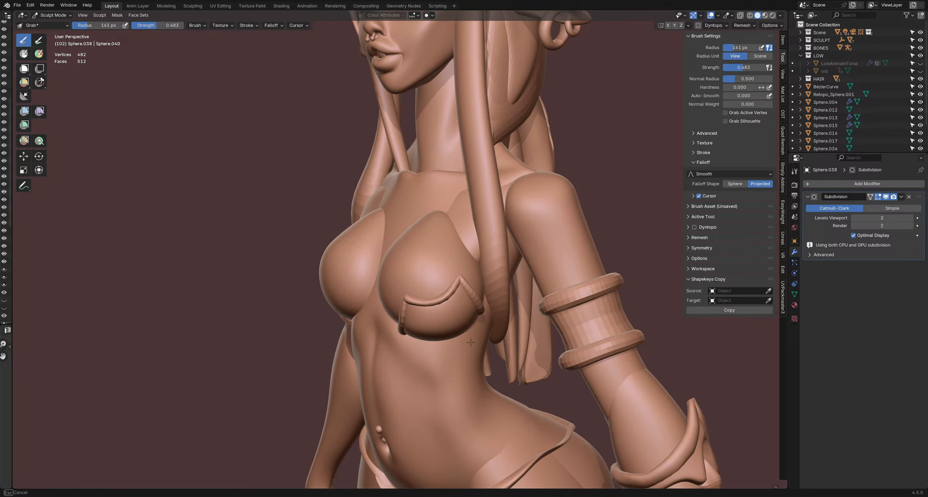
pyautogui.moveTo(489, 320)
pyautogui.mouseDown(button='middle')
pyautogui.moveTo(411, 254)
pyautogui.moveTo(363, 283)
pyautogui.moveTo(381, 305)
pyautogui.mouseUp(button='middle')
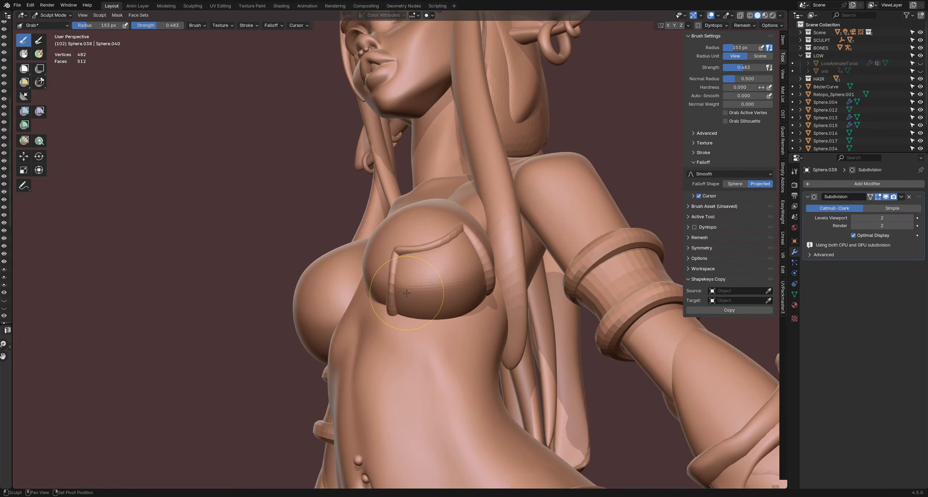
# - Tighten the chest sphere's edges along the trim strips with the Pinch/Magnify brush
pyautogui.press('p')
pyautogui.moveTo(498, 260); pyautogui.dragTo(489, 265)
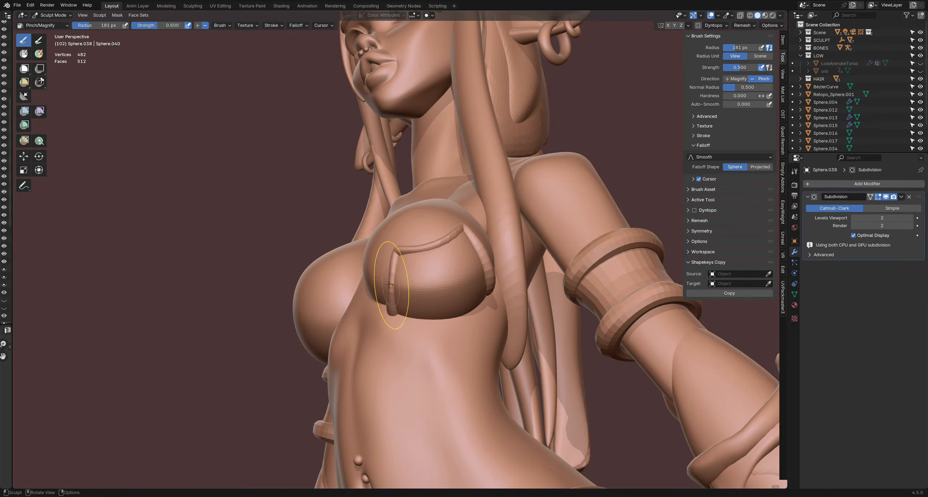
pyautogui.moveTo(417, 283); pyautogui.dragTo(409, 317, button='middle')
pyautogui.scroll(-3, 456, 316)
pyautogui.scroll(2, 428, 302)
pyautogui.moveTo(428, 302); pyautogui.dragTo(452, 319, button='middle')
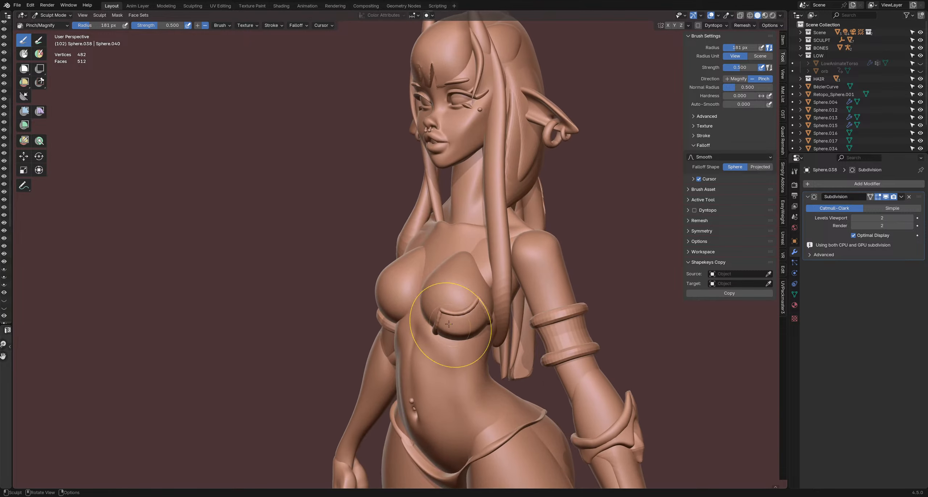
# - Return to Object Mode, deselect everything and check the cup and trim on the figure
pyautogui.hotkey('ctrl', 'Tab')
pyautogui.click(420, 316)
pyautogui.click(620, 307)
pyautogui.scroll(-4, 547, 338)
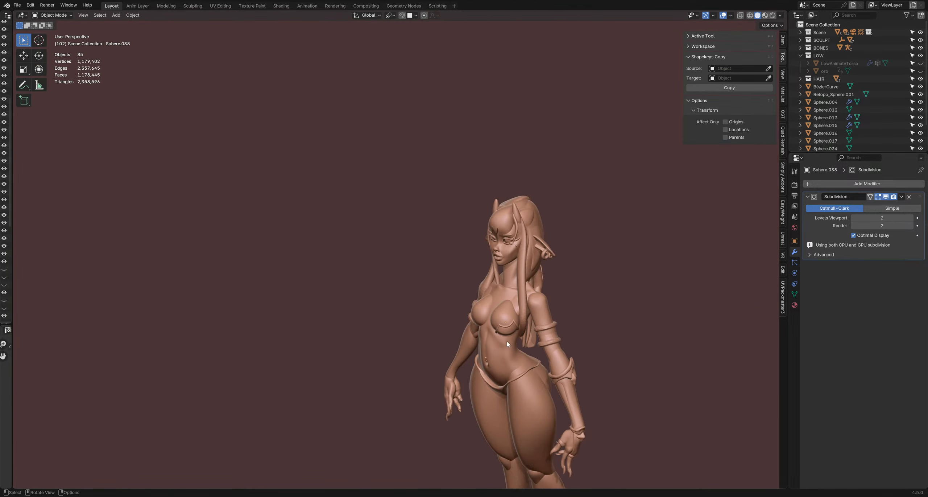
pyautogui.moveTo(510, 341); pyautogui.dragTo(438, 351, button='middle')
pyautogui.scroll(2, 484, 308)
pyautogui.moveTo(480, 311); pyautogui.dragTo(454, 306, button='middle')
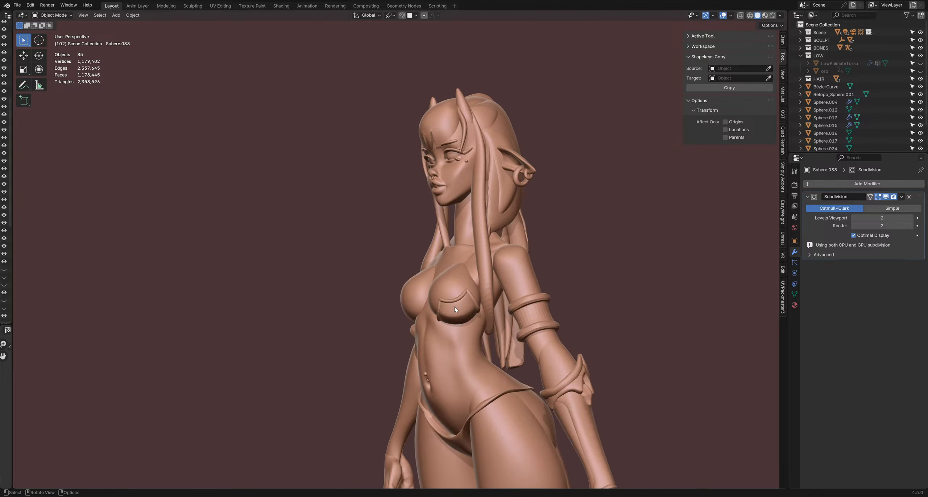
# - Join the cup and its three trim strips into one object, with the outer strip as the active object
pyautogui.scroll(3, 432, 307)
pyautogui.keyDown('shift'); pyautogui.click(424, 301); pyautogui.keyUp('shift')
pyautogui.keyDown('shift'); pyautogui.click(443, 295); pyautogui.keyUp('shift')
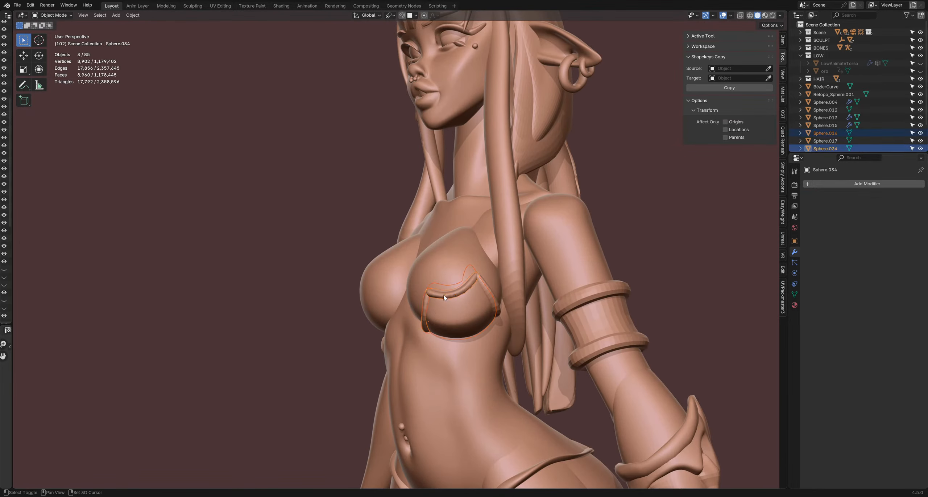
pyautogui.keyDown('shift'); pyautogui.click(483, 285); pyautogui.keyUp('shift')
pyautogui.moveTo(482, 285)
pyautogui.mouseDown(button='middle')
pyautogui.moveTo(457, 294)
pyautogui.moveTo(471, 298)
pyautogui.mouseUp(button='middle')
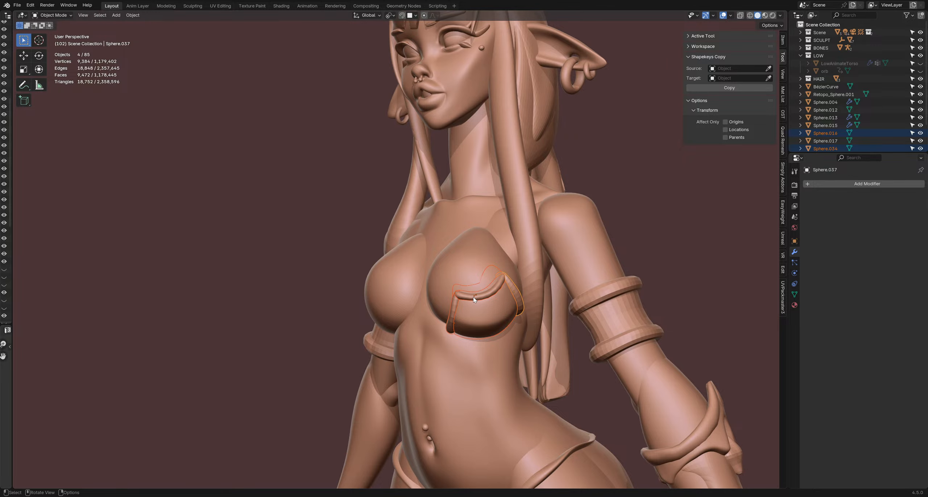
pyautogui.hotkey('ctrl', 'j')
pyautogui.scroll(-2, 473, 303)
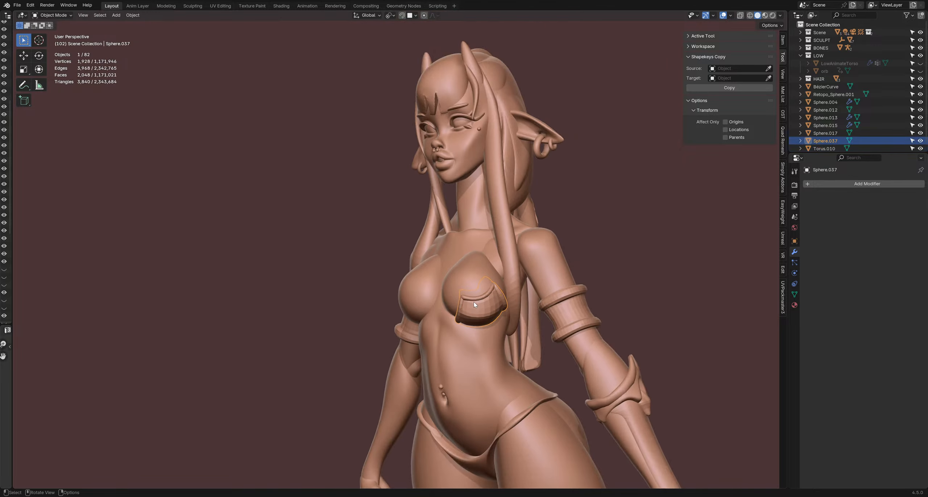
# - Put the joined cup into Sculpt Mode and lift its upper trim with a 211 px Grab brush
pyautogui.hotkey('ctrl', 'Tab')
pyautogui.moveTo(473, 302)
pyautogui.mouseDown(button='middle')
pyautogui.moveTo(434, 292)
pyautogui.moveTo(507, 259)
pyautogui.mouseUp(button='middle')
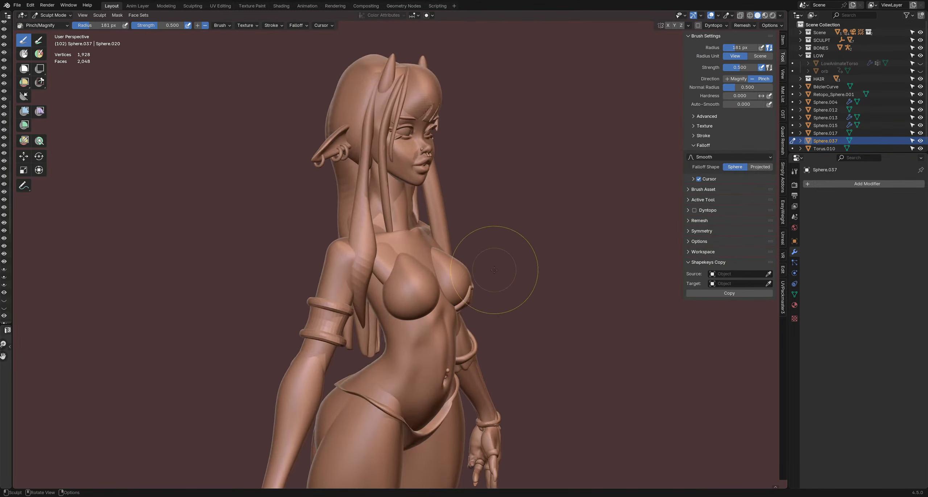
pyautogui.scroll(2, 449, 298)
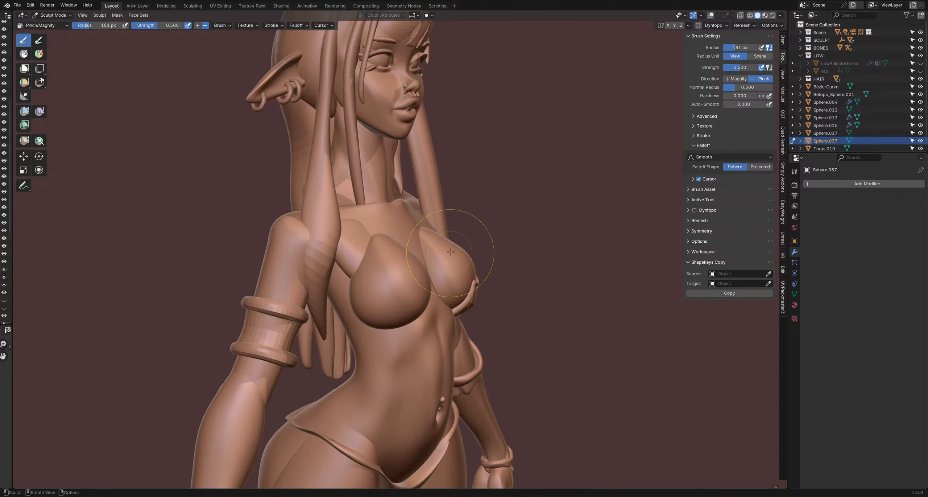
pyautogui.press('r')
pyautogui.click(532, 277)
pyautogui.moveTo(532, 276)
pyautogui.mouseDown(button='middle')
pyautogui.moveTo(484, 289)
pyautogui.moveTo(465, 319)
pyautogui.mouseUp(button='middle')
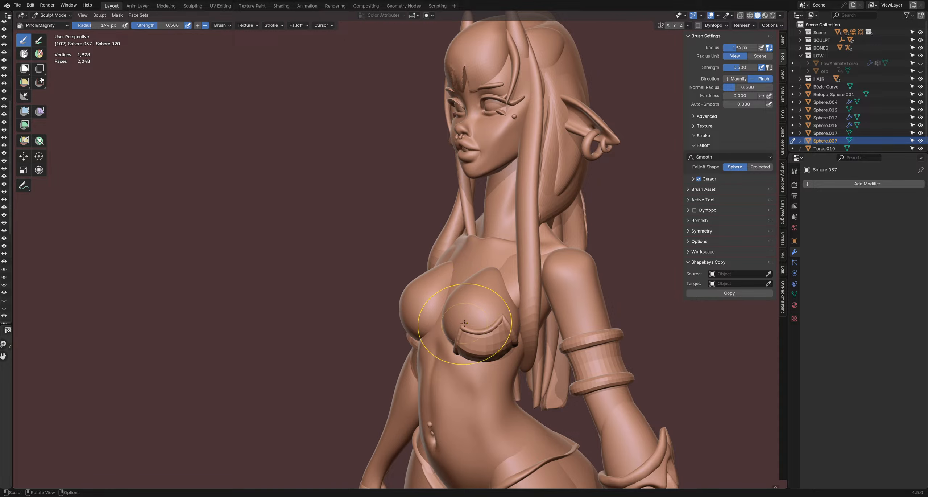
pyautogui.press('g')
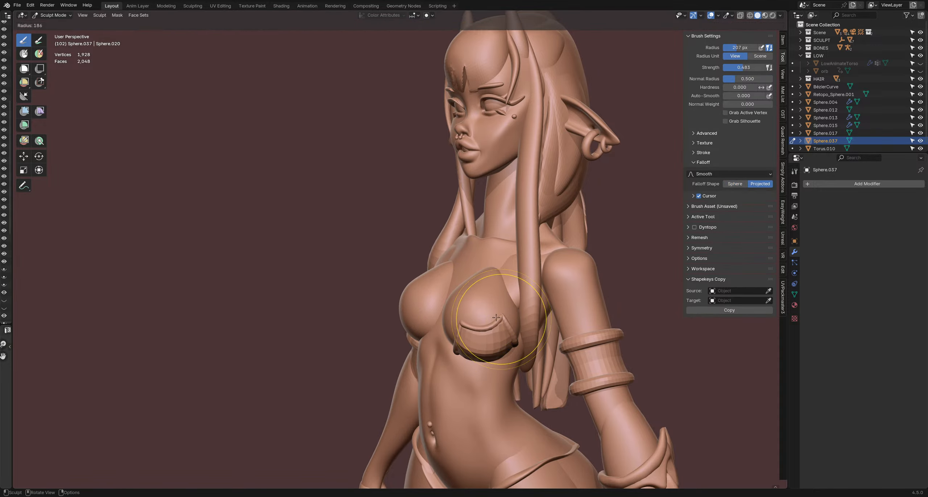
pyautogui.press('[')
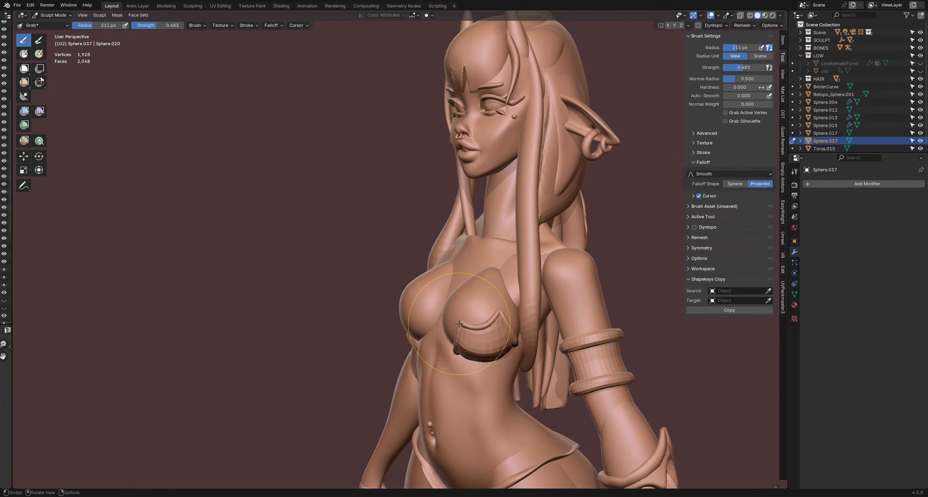
pyautogui.moveTo(475, 329); pyautogui.dragTo(473, 325)
# - Reshape the joined cup's upper edge and outer peak with Grab brushes of 124 px and 163 px
pyautogui.moveTo(504, 330); pyautogui.dragTo(506, 323, button='middle')
pyautogui.press('f')
pyautogui.click(506, 326)
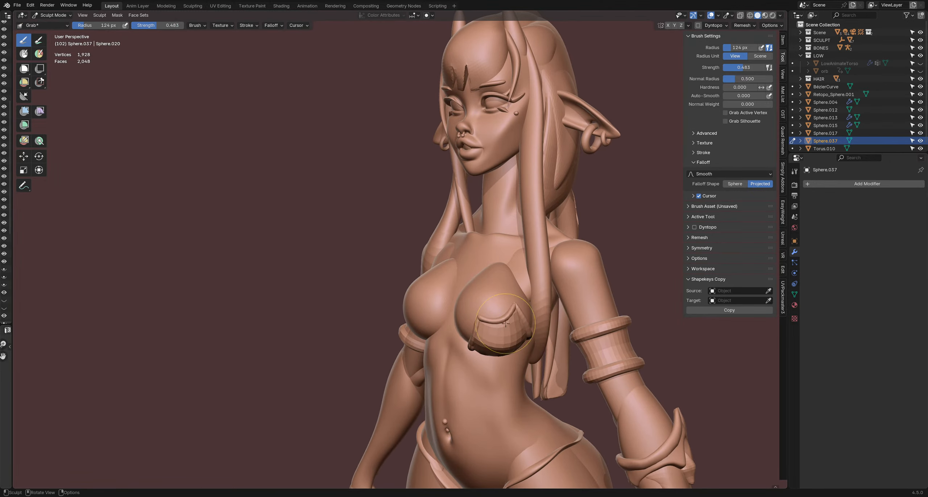
pyautogui.press('f')
pyautogui.click(516, 300)
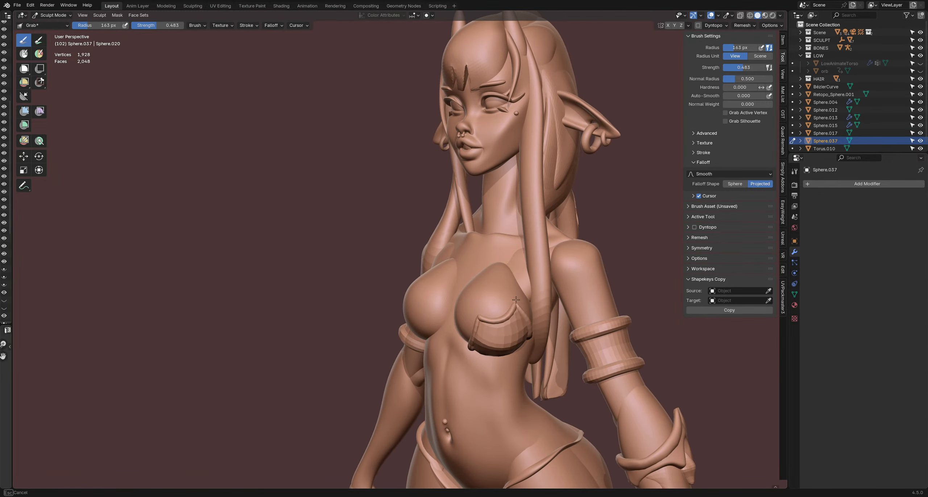
pyautogui.press('f')
pyautogui.click(499, 309)
# - Fit the joined cup's outer and lower sides to the breast with Grab strokes, and hide the viewport overlays
pyautogui.moveTo(488, 315)
pyautogui.mouseDown(button='middle')
pyautogui.moveTo(496, 309)
pyautogui.moveTo(465, 307)
pyautogui.mouseUp(button='middle')
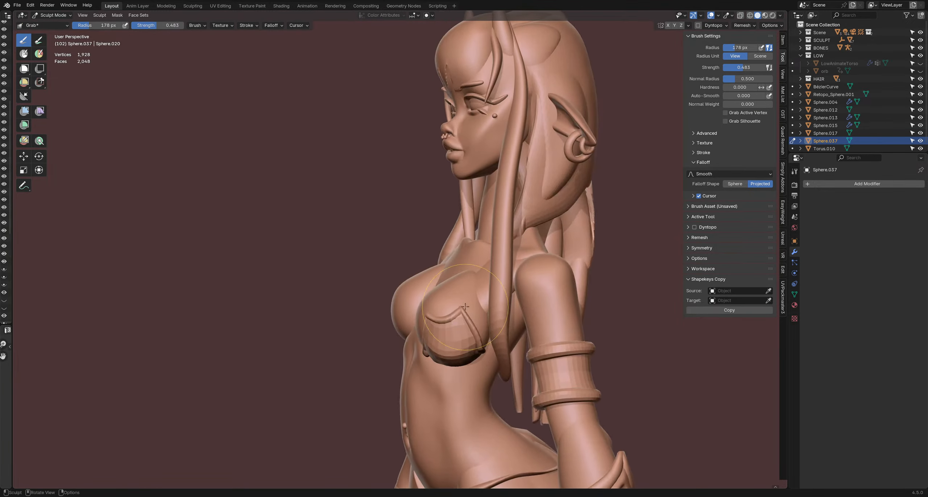
pyautogui.press('f')
pyautogui.click(484, 347)
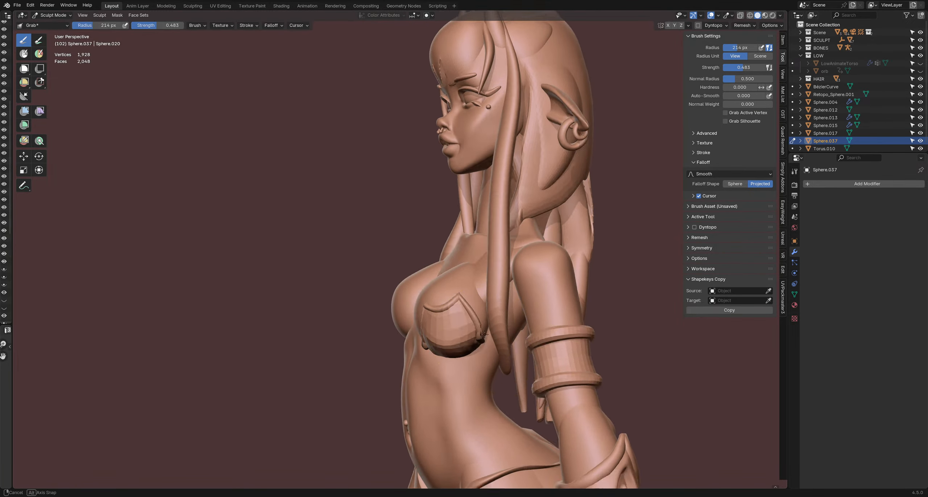
pyautogui.moveTo(484, 347); pyautogui.dragTo(475, 270, button='middle')
pyautogui.press('f')
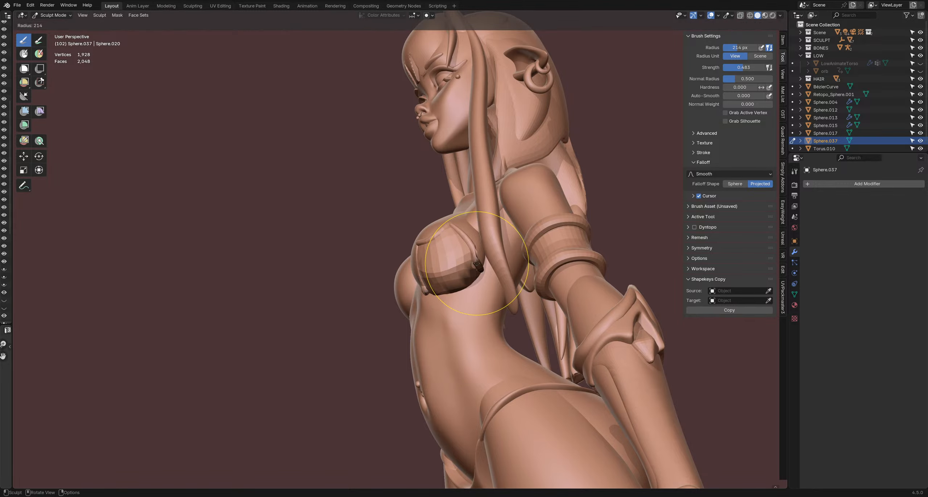
pyautogui.click(482, 263)
pyautogui.hotkey('shift', 'alt', 'z')
pyautogui.press('f')
pyautogui.click(480, 258)
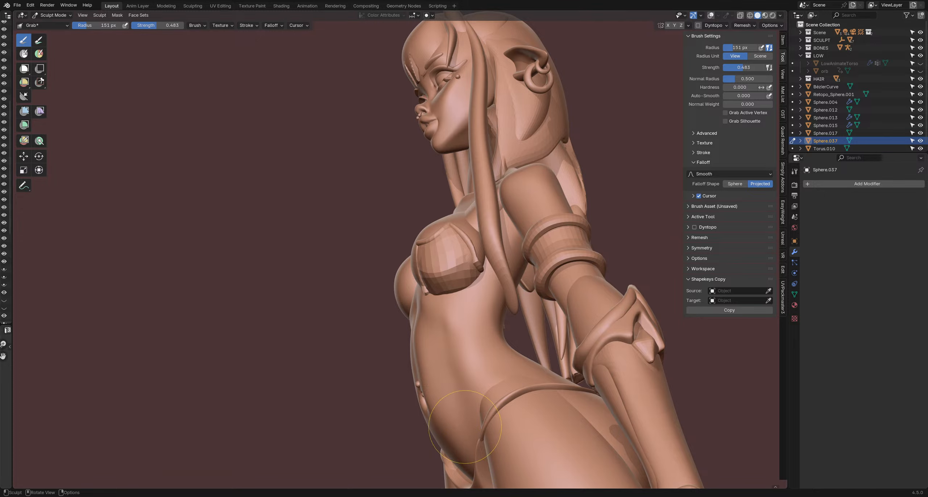
# - Even out the mesh along the joined cup's outer trim with the Relax Slide brush at 123 px
pyautogui.moveTo(450, 243)
pyautogui.mouseDown(button='middle')
pyautogui.moveTo(472, 297)
pyautogui.moveTo(490, 308)
pyautogui.moveTo(465, 339)
pyautogui.mouseUp(button='middle')
pyautogui.press('f')
pyautogui.click(472, 297)
pyautogui.hotkey('shift', 't')
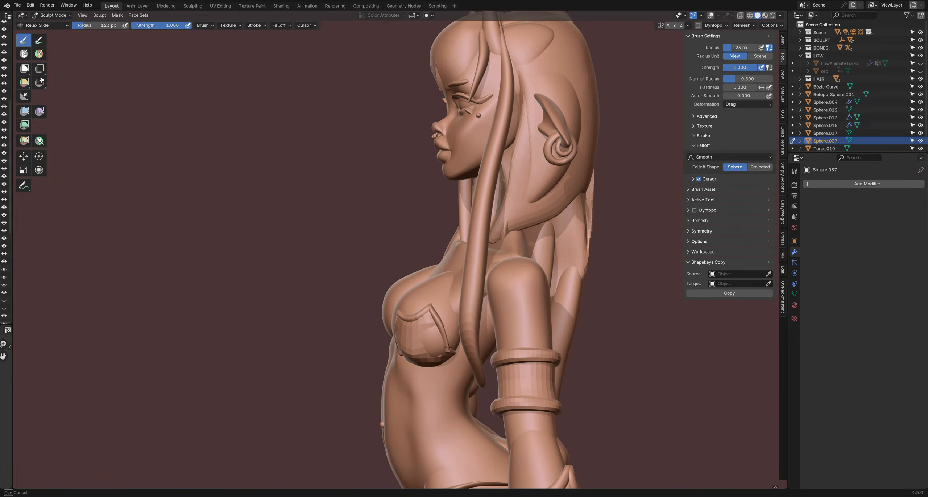
pyautogui.moveTo(447, 342); pyautogui.dragTo(448, 340)
pyautogui.moveTo(448, 340); pyautogui.dragTo(502, 334, button='middle')
# - Pull the joined cup's outer edge outward with the Grab brush at 126 px
pyautogui.press('g')
pyautogui.moveTo(551, 300); pyautogui.dragTo(504, 283, button='middle')
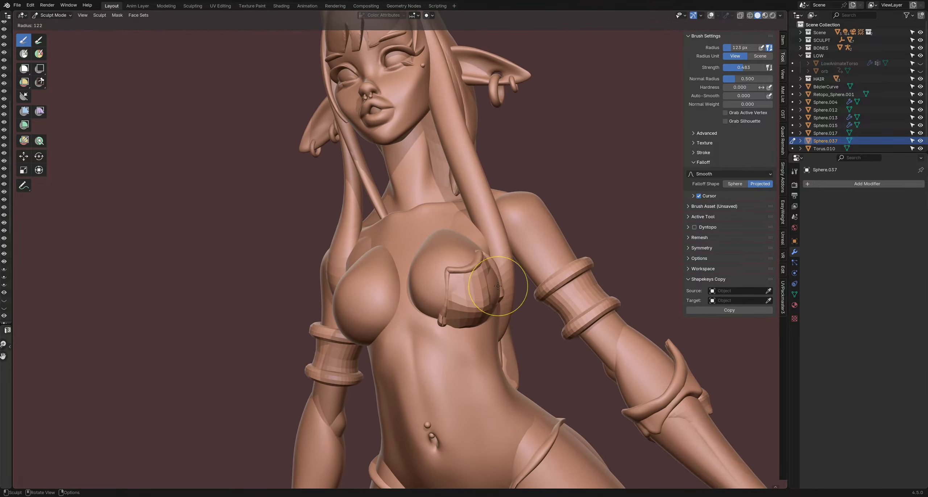
pyautogui.press(']')
pyautogui.moveTo(495, 283); pyautogui.dragTo(503, 287)
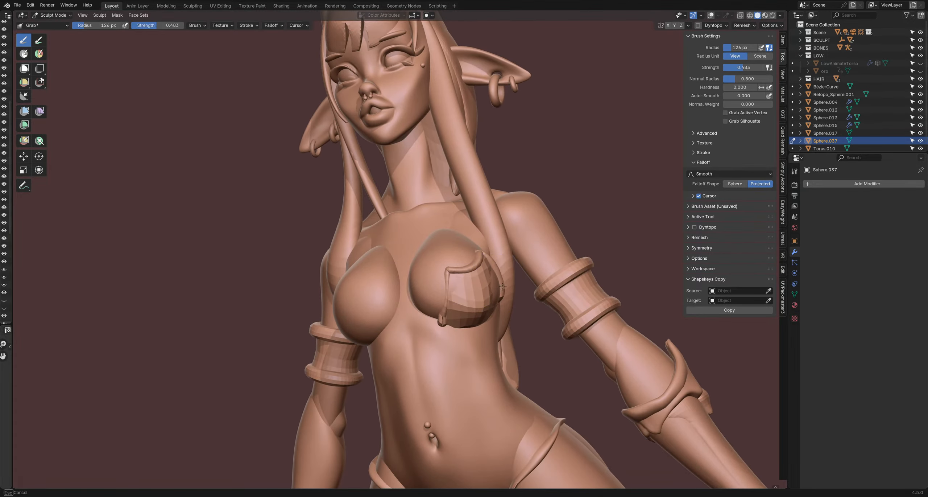
pyautogui.moveTo(509, 286)
pyautogui.mouseDown(button='middle')
pyautogui.moveTo(407, 315)
pyautogui.moveTo(428, 330)
pyautogui.mouseUp(button='middle')
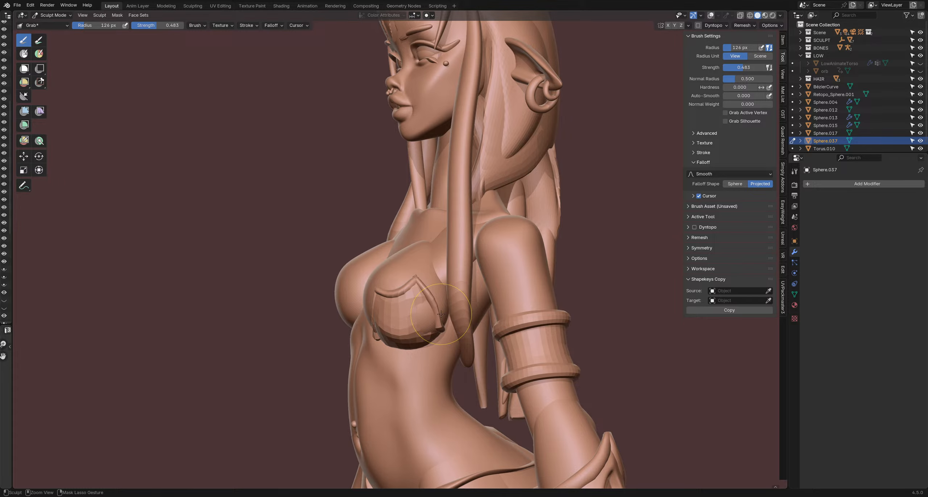
# - Undo the sculpt strokes on the joined cup and the join itself, back to the separate cup and trim strips
pyautogui.hotkey('ctrl', 'z')
pyautogui.hotkey('ctrl', 'z')
pyautogui.hotkey('ctrl', 'z')
pyautogui.hotkey('ctrl', 'z')
pyautogui.hotkey('ctrl', 'z')
pyautogui.hotkey('ctrl', 'z')
pyautogui.hotkey('ctrl', 'z')
pyautogui.hotkey('ctrl', 'z')
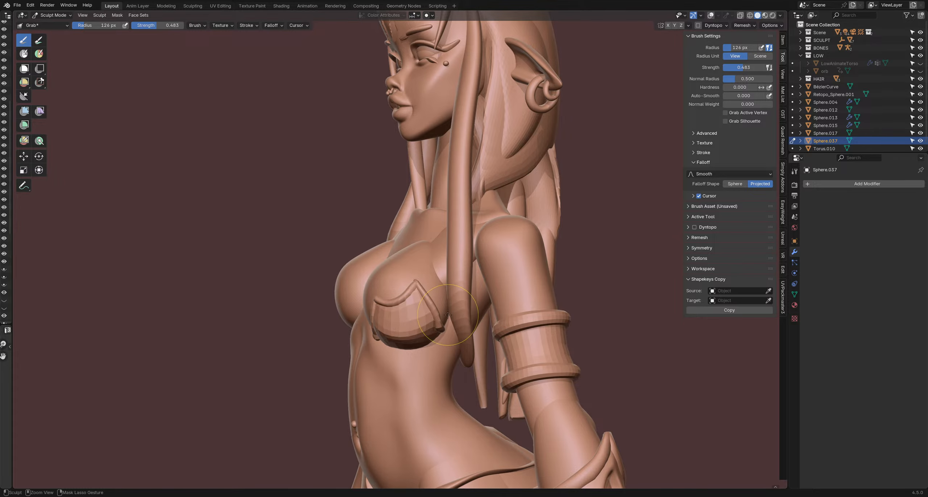
pyautogui.hotkey('ctrl', 'z')
pyautogui.hotkey('ctrl', 'z')
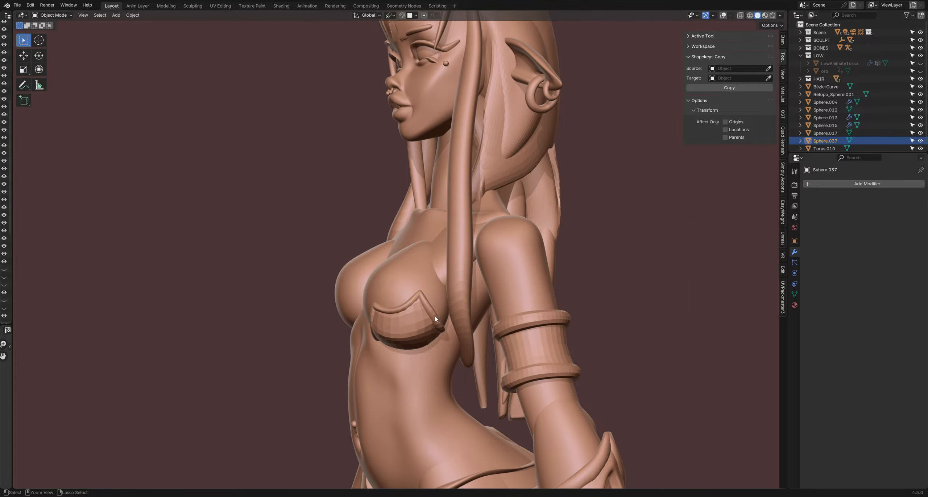
pyautogui.moveTo(438, 319)
pyautogui.mouseDown(button='middle')
pyautogui.moveTo(483, 323)
pyautogui.moveTo(388, 288)
pyautogui.moveTo(480, 312)
pyautogui.moveTo(408, 314)
pyautogui.mouseUp(button='middle')
pyautogui.hotkey('ctrl', 'z')
# - Join the three trim strips into the cup, keeping the cup active so that its Subdivision modifier applies to the whole piece
pyautogui.scroll(3, 479, 310)
pyautogui.click(472, 310)
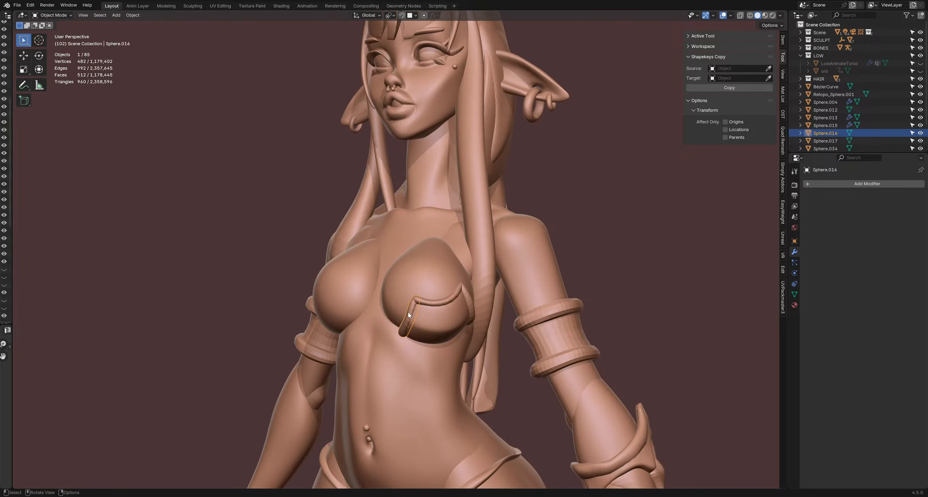
pyautogui.keyDown('shift'); pyautogui.click(424, 302); pyautogui.keyUp('shift')
pyautogui.keyDown('shift'); pyautogui.click(463, 304); pyautogui.keyUp('shift')
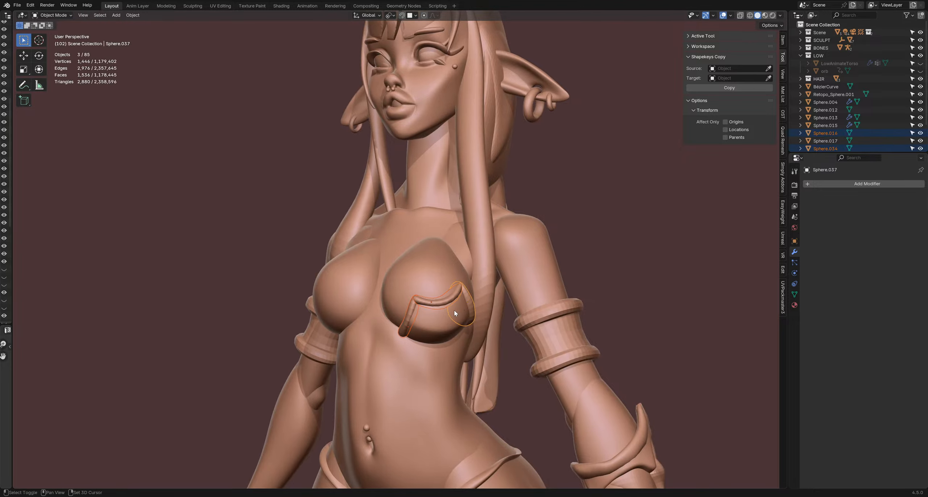
pyautogui.keyDown('shift'); pyautogui.click(449, 306); pyautogui.keyUp('shift')
pyautogui.keyDown('shift'); pyautogui.click(449, 304); pyautogui.keyUp('shift')
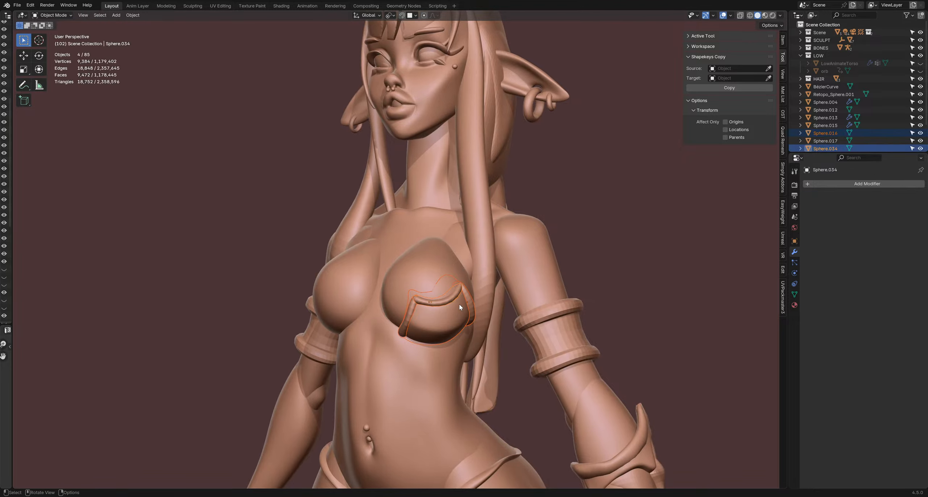
pyautogui.keyDown('shift'); pyautogui.click(459, 318); pyautogui.keyUp('shift')
pyautogui.hotkey('ctrl', 'j')
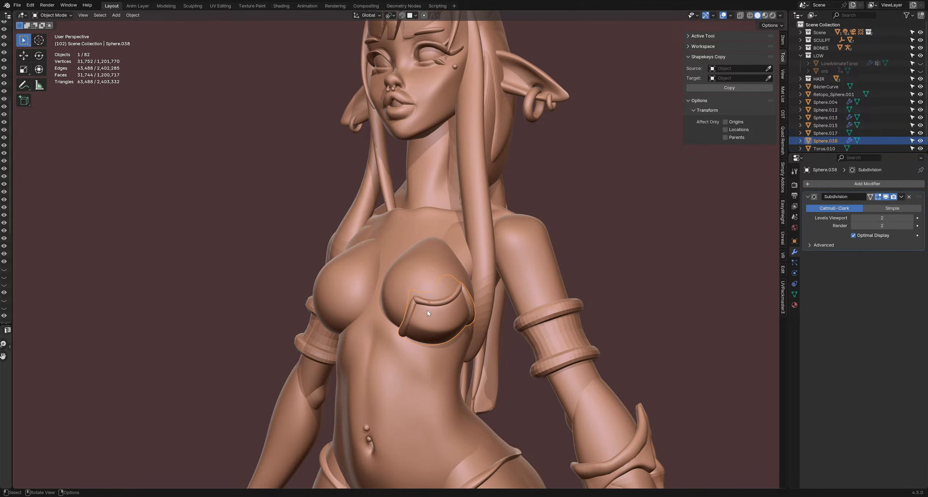
# - Put the joined cup into Sculpt Mode and pull its upper part upward with the Elastic Snake Hook brush at 97 px
pyautogui.hotkey('ctrl', 'Tab')
pyautogui.moveTo(427, 310)
pyautogui.mouseDown(button='middle')
pyautogui.moveTo(481, 335)
pyautogui.moveTo(464, 318)
pyautogui.moveTo(451, 323)
pyautogui.mouseUp(button='middle')
pyautogui.click(486, 366)
pyautogui.scroll(-5, 481, 314)
pyautogui.press('k')
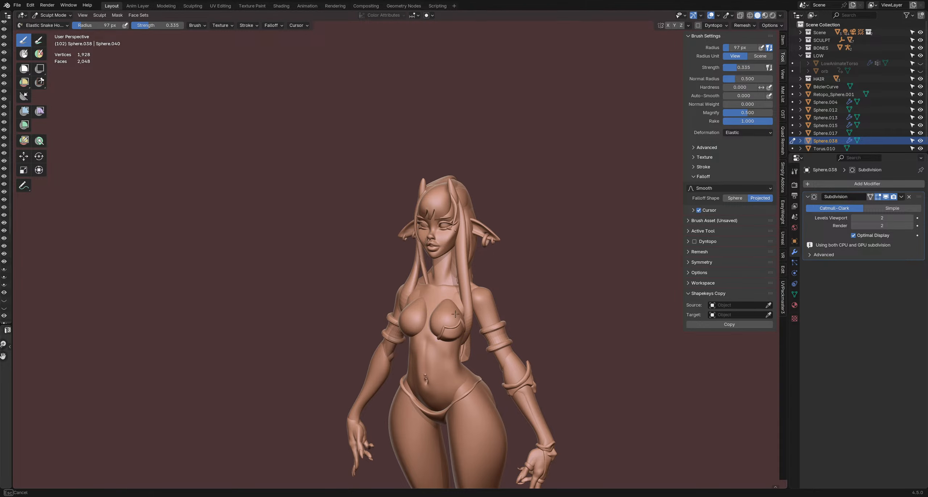
pyautogui.moveTo(454, 290); pyautogui.dragTo(452, 284)
pyautogui.press('f')
pyautogui.click(458, 308)
# - Reshape the joined cup around the left breast with the Elastic Snake Hook brush at 128 px and 91 px
pyautogui.moveTo(459, 322); pyautogui.dragTo(438, 320, button='middle')
pyautogui.press('f')
pyautogui.click(442, 320)
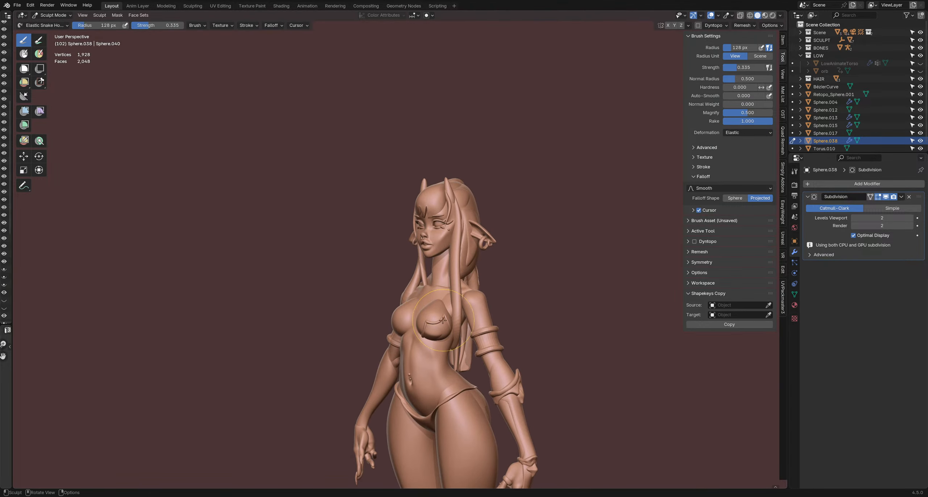
pyautogui.moveTo(438, 307); pyautogui.dragTo(438, 303)
pyautogui.press('f')
pyautogui.click(445, 328)
pyautogui.moveTo(457, 342); pyautogui.dragTo(485, 349, button='middle')
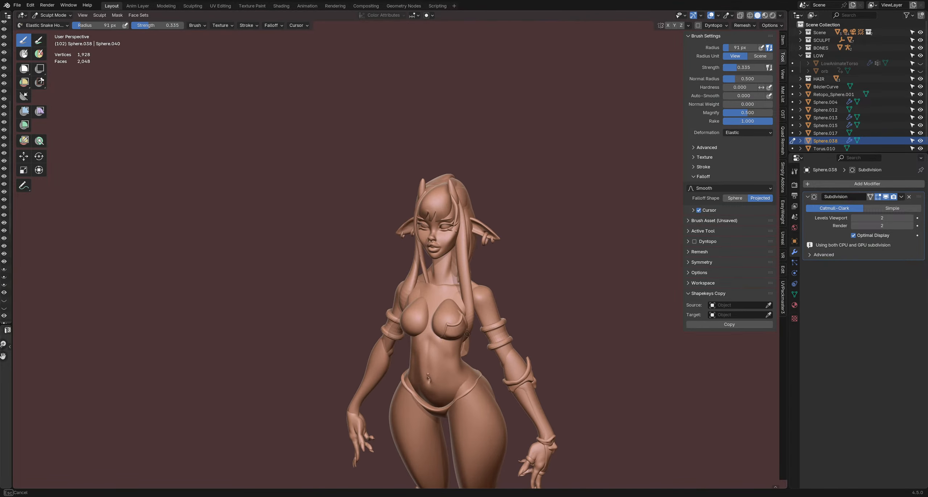
pyautogui.moveTo(469, 338); pyautogui.dragTo(467, 337)
# - Nudge the joined cup's outer side against the breast using a smaller Elastic Snake Hook brush and return to Object Mode
pyautogui.moveTo(468, 336)
pyautogui.mouseDown(button='middle')
pyautogui.moveTo(485, 334)
pyautogui.moveTo(486, 323)
pyautogui.mouseUp(button='middle')
pyautogui.moveTo(485, 323); pyautogui.dragTo(505, 320, button='middle')
pyautogui.press('f')
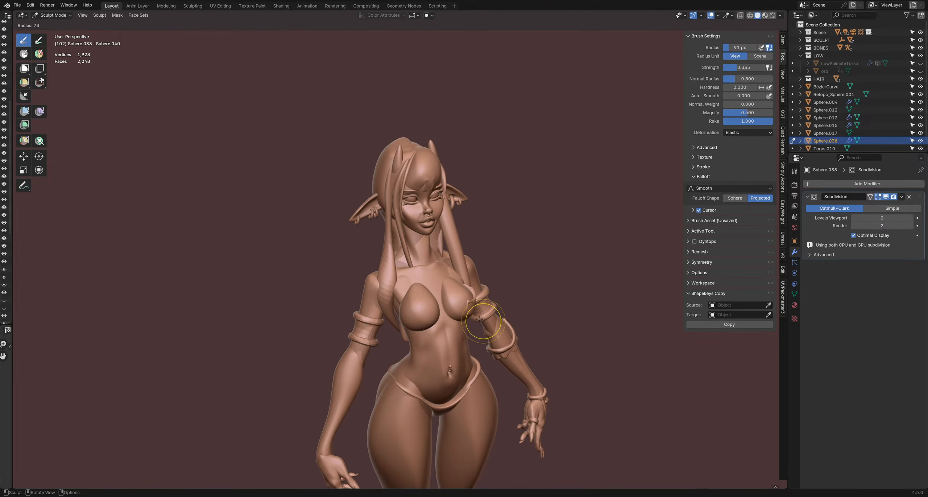
pyautogui.click(501, 321)
pyautogui.moveTo(479, 318); pyautogui.dragTo(482, 319)
pyautogui.moveTo(469, 319); pyautogui.dragTo(460, 317, button='middle')
pyautogui.moveTo(460, 317)
pyautogui.mouseDown(button='middle')
pyautogui.moveTo(410, 311)
pyautogui.moveTo(479, 318)
pyautogui.moveTo(478, 335)
pyautogui.moveTo(445, 301)
pyautogui.mouseUp(button='middle')
pyautogui.press('f')
pyautogui.click(410, 310)
pyautogui.hotkey('ctrl', 'Tab')
pyautogui.click(479, 336)
pyautogui.moveTo(445, 301); pyautogui.dragTo(469, 301, button='middle')
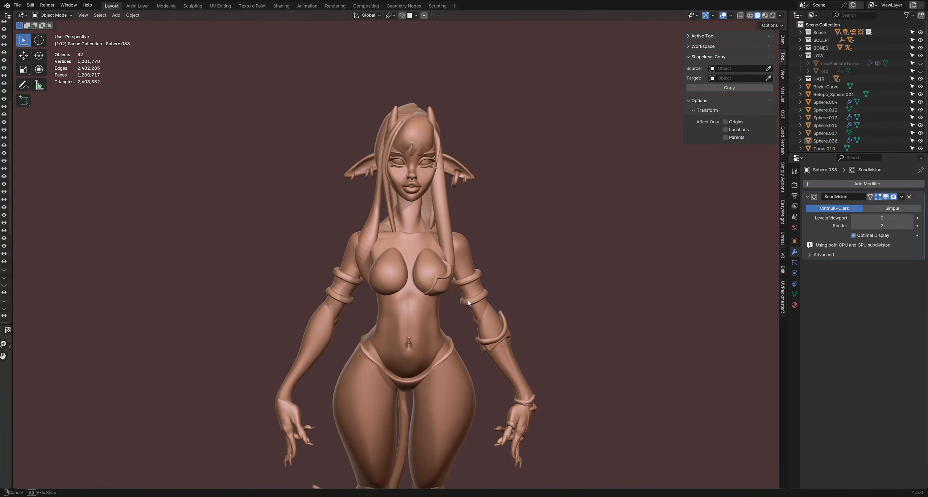
# - Add an X-axis Mirror modifier to the joined cup and apply all its transforms so it mirrors onto the other breast
pyautogui.click(448, 286)
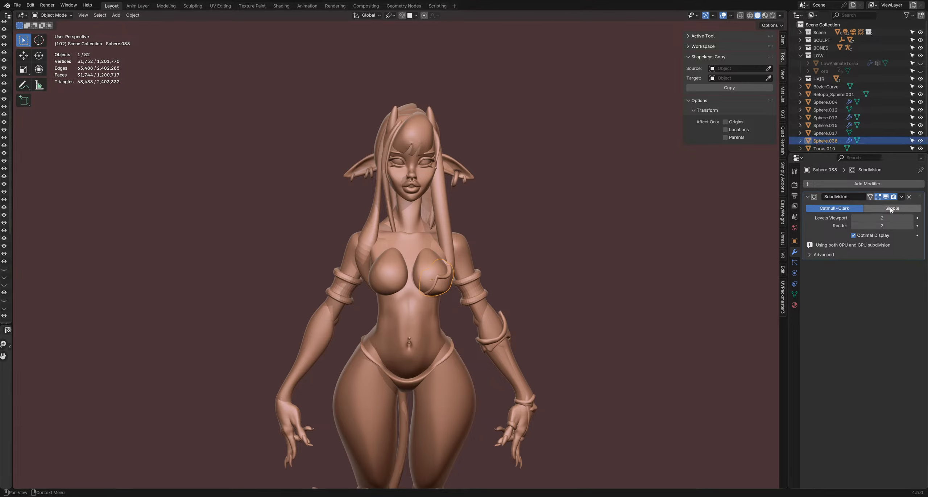
pyautogui.click(902, 197)
pyautogui.click(835, 184)
pyautogui.moveTo(835, 190)
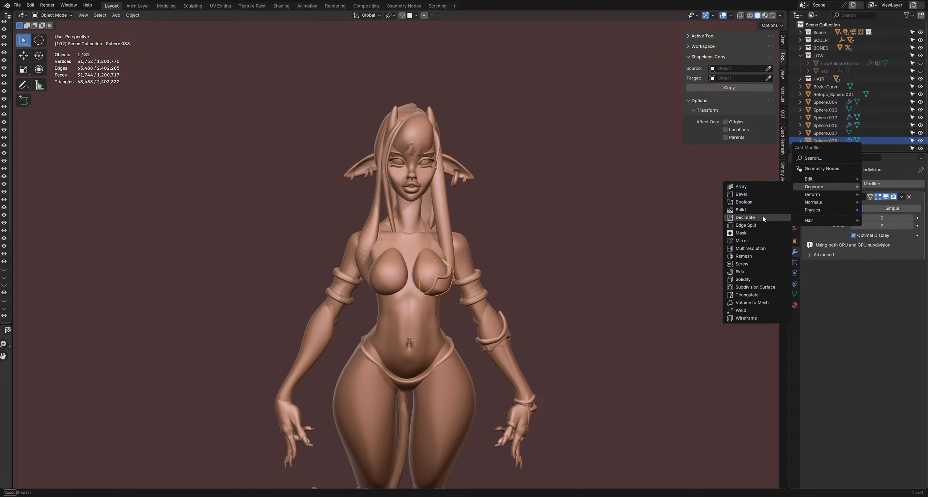
pyautogui.click(765, 240)
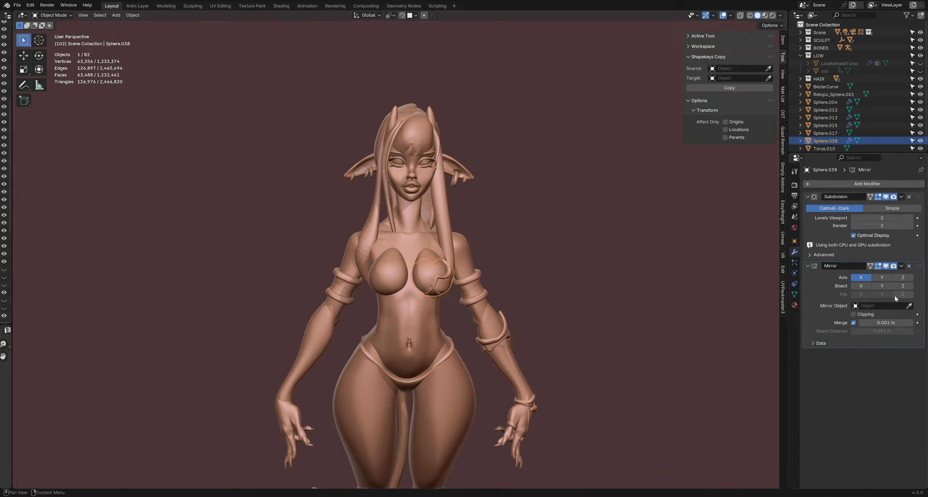
pyautogui.hotkey('ctrl', 'a')
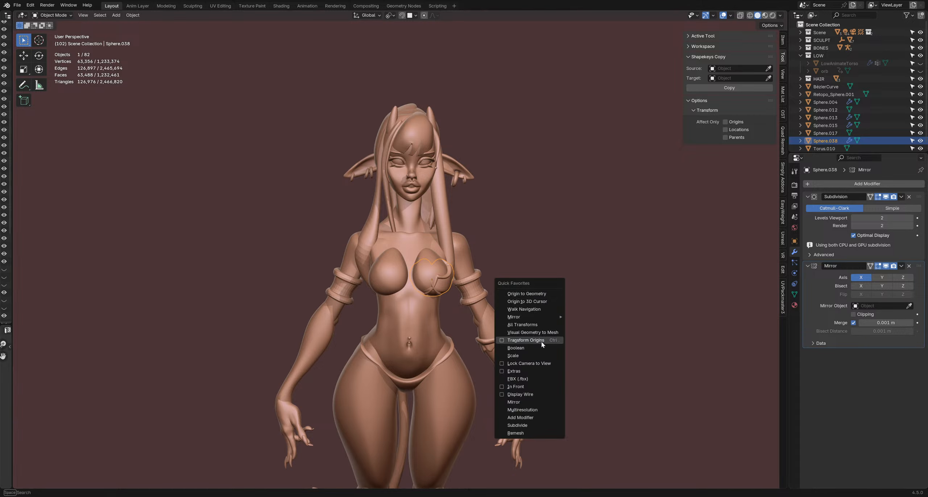
pyautogui.click(554, 323)
pyautogui.click(580, 264)
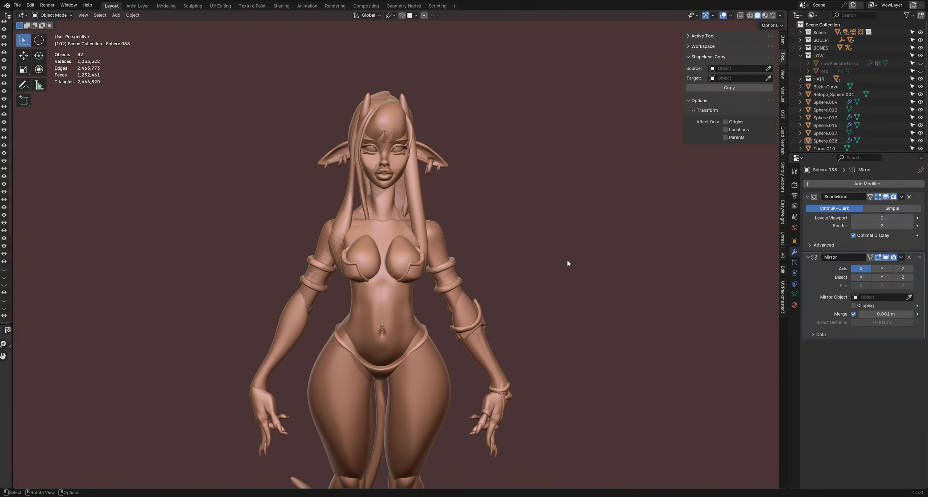
# - Save the outfit file
pyautogui.scroll(-4, 570, 263)
pyautogui.moveTo(575, 270); pyautogui.dragTo(442, 290, button='middle')
pyautogui.hotkey('ctrl', 's')
pyautogui.scroll(5, 483, 299)
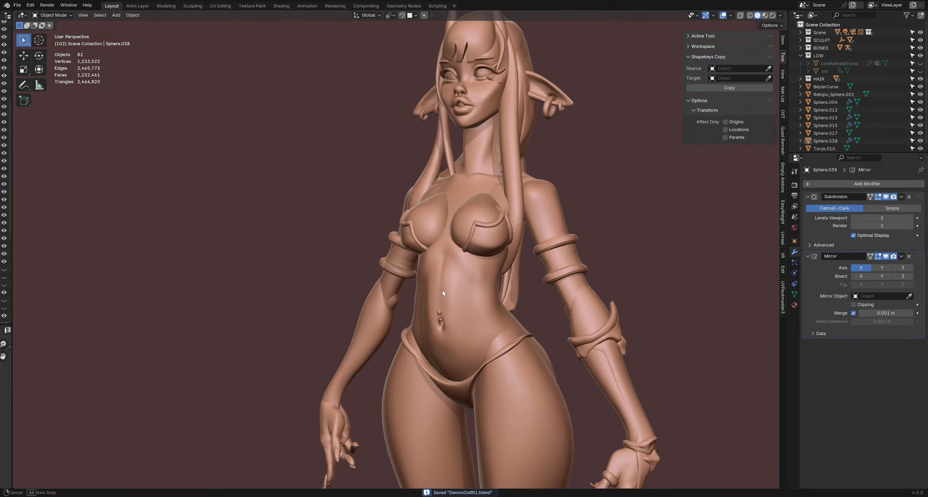
# - Add a UV sphere with 32 segments and 16 rings and move it in front of the character
pyautogui.hotkey('shift', 'a')
pyautogui.moveTo(438, 271)
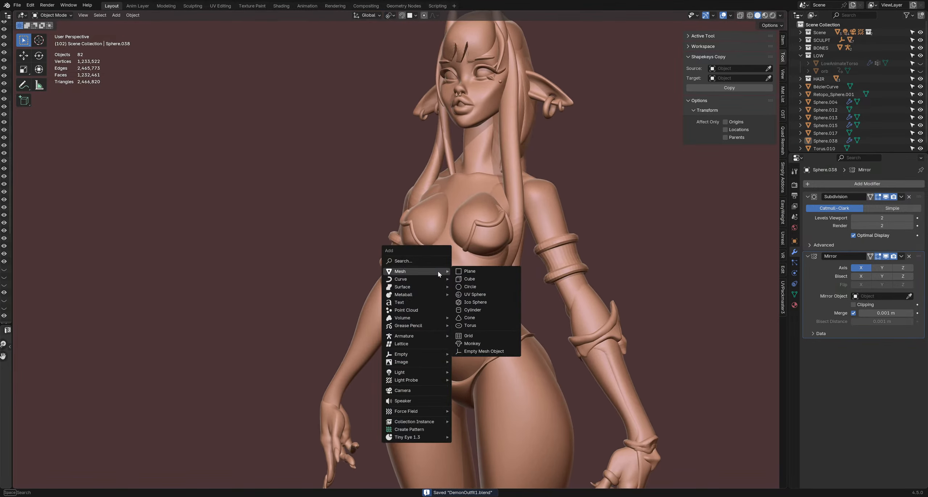
pyautogui.click(470, 294)
pyautogui.scroll(-5, 473, 293)
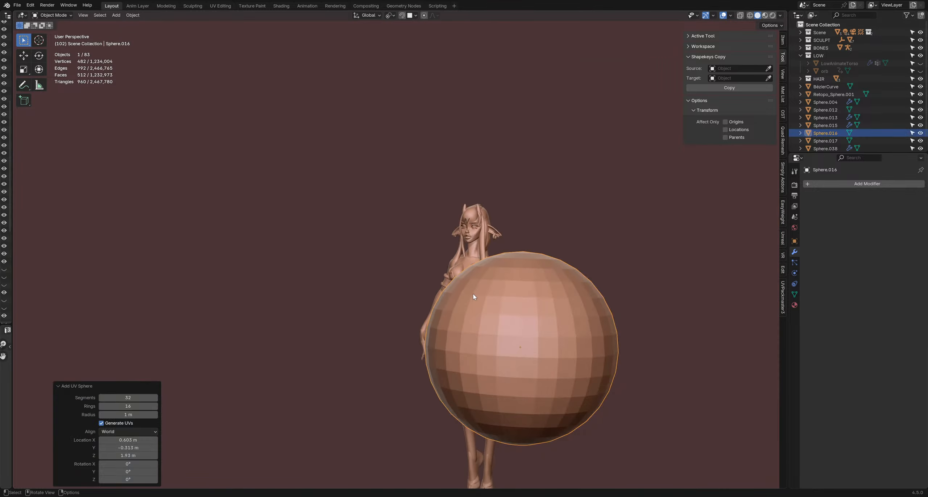
pyautogui.press('g')
pyautogui.click(588, 323)
# - Scale the new sphere down and raise it to the character's abdomen
pyautogui.moveTo(588, 323)
pyautogui.mouseDown(button='middle')
pyautogui.moveTo(584, 350)
pyautogui.moveTo(574, 313)
pyautogui.mouseUp(button='middle')
pyautogui.press('s')
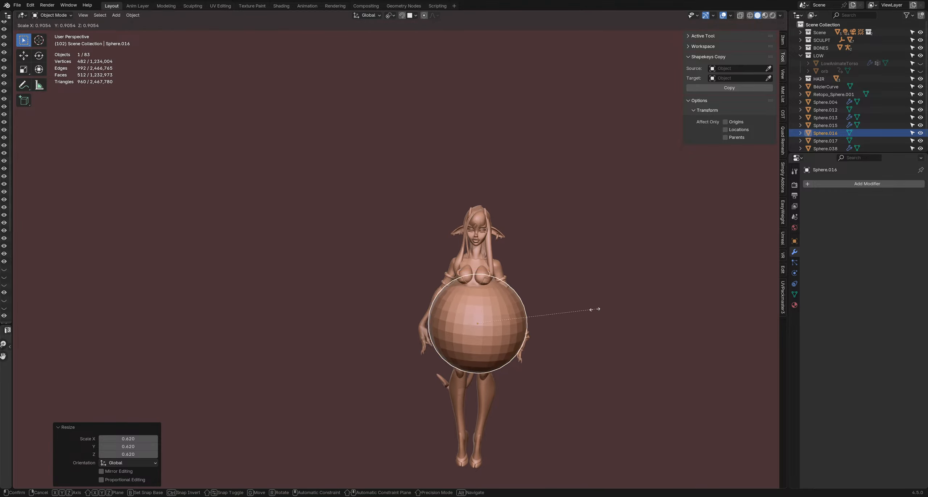
pyautogui.click(490, 304)
pyautogui.scroll(4, 489, 305)
pyautogui.press('g')
pyautogui.click(491, 267)
pyautogui.scroll(3, 491, 267)
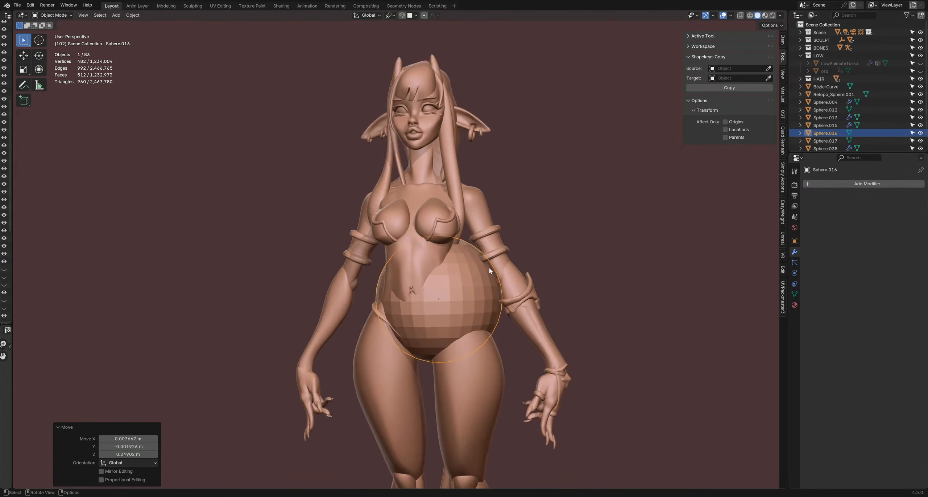
# - Move the sphere forward and up beneath the cups and shrink it further
pyautogui.moveTo(491, 268); pyautogui.dragTo(529, 320, button='middle')
pyautogui.press('g')
pyautogui.click(387, 230)
pyautogui.press('s')
pyautogui.click(490, 280)
pyautogui.scroll(1, 481, 279)
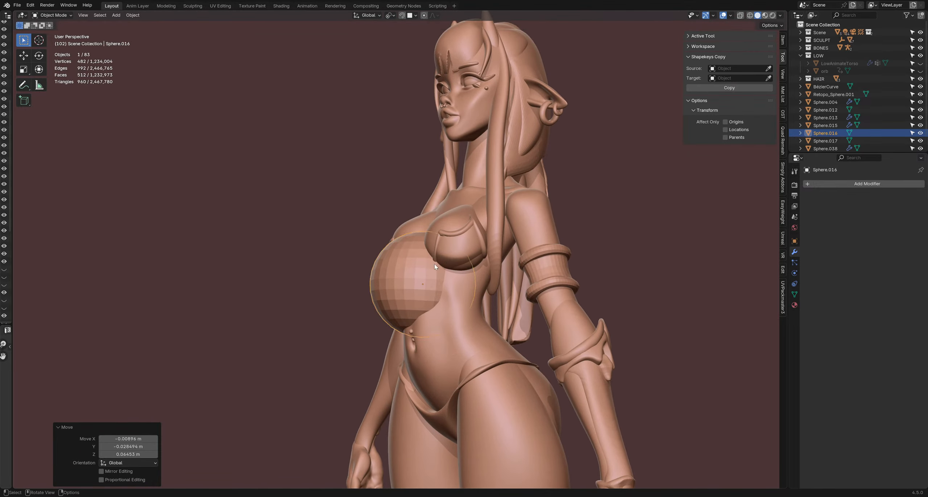
# - Give the sphere a level 2 Subdivision modifier and shift it in front of the torso's middle
pyautogui.moveTo(434, 264); pyautogui.dragTo(478, 277, button='middle')
pyautogui.hotkey('ctrl', '2')
pyautogui.press('g')
pyautogui.click(526, 284)
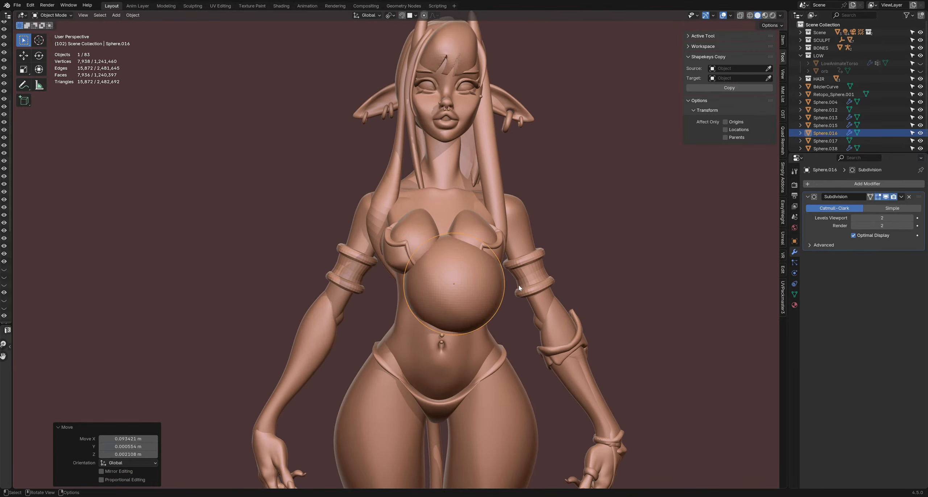
# - Shrink the smoothed sphere and position it just below the gap between the two cups
pyautogui.moveTo(544, 290); pyautogui.dragTo(478, 286, button='middle')
pyautogui.press('s')
pyautogui.click(518, 286)
pyautogui.scroll(2, 517, 285)
pyautogui.press('g')
pyautogui.click(428, 273)
pyautogui.scroll(1, 428, 272)
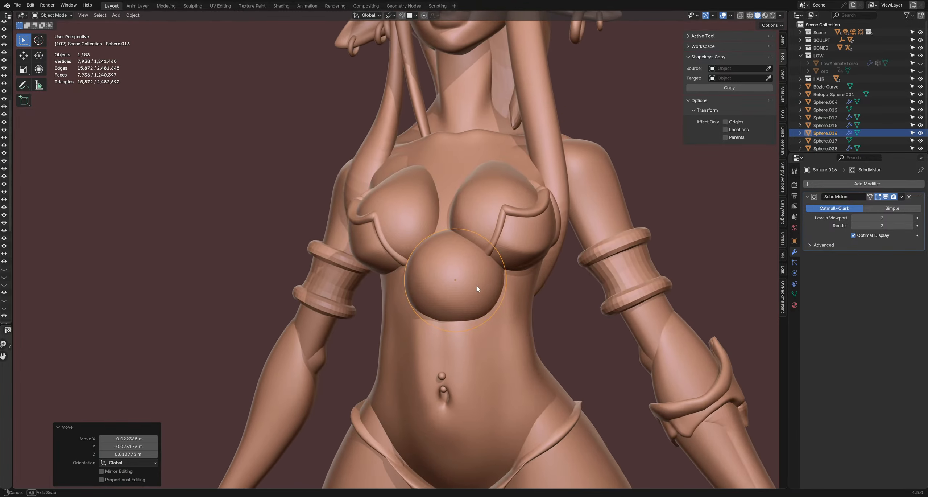
# - Rotate the sphere and set it against the ribs directly under the cups
pyautogui.press('r')
pyautogui.click(459, 338)
pyautogui.moveTo(459, 337)
pyautogui.mouseDown(button='middle')
pyautogui.moveTo(484, 246)
pyautogui.moveTo(460, 326)
pyautogui.moveTo(525, 305)
pyautogui.moveTo(425, 289)
pyautogui.moveTo(467, 279)
pyautogui.moveTo(485, 250)
pyautogui.moveTo(410, 265)
pyautogui.moveTo(368, 261)
pyautogui.moveTo(509, 287)
pyautogui.mouseUp(button='middle')
pyautogui.press('g')
pyautogui.click(482, 237)
pyautogui.scroll(-3, 465, 274)
# - Put the sphere into Sculpt Mode and push its inner and lower sides inward with the Grab brush at 237 px
pyautogui.hotkey('ctrl', 'Tab')
pyautogui.press('f')
pyautogui.click(493, 295)
pyautogui.press('g')
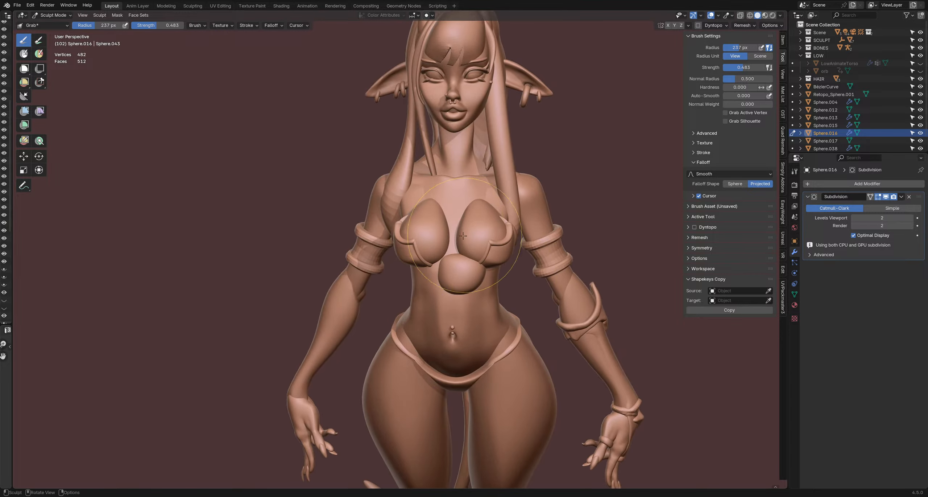
pyautogui.moveTo(422, 255); pyautogui.dragTo(462, 260)
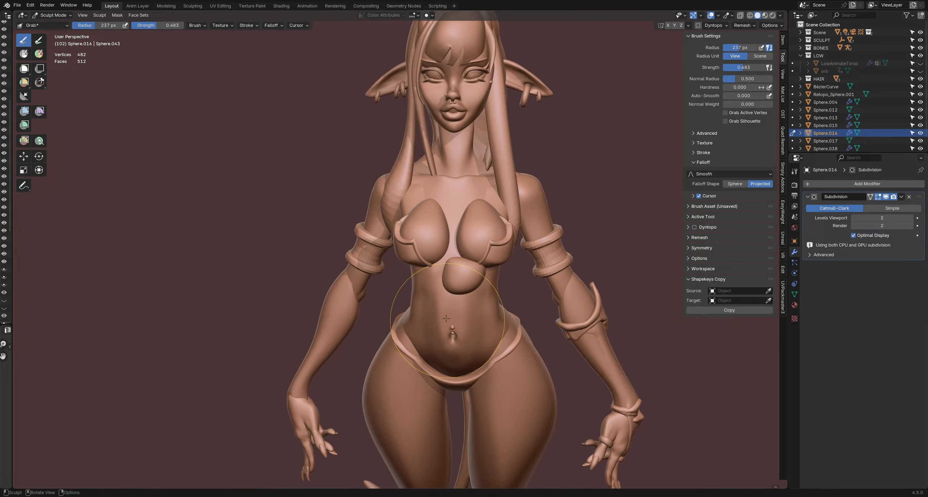
pyautogui.moveTo(448, 319); pyautogui.dragTo(454, 305)
# - Flatten the sphere into a small plate beneath the cups with the Grab brush at 149 px and 117 px
pyautogui.press('f')
pyautogui.click(446, 301)
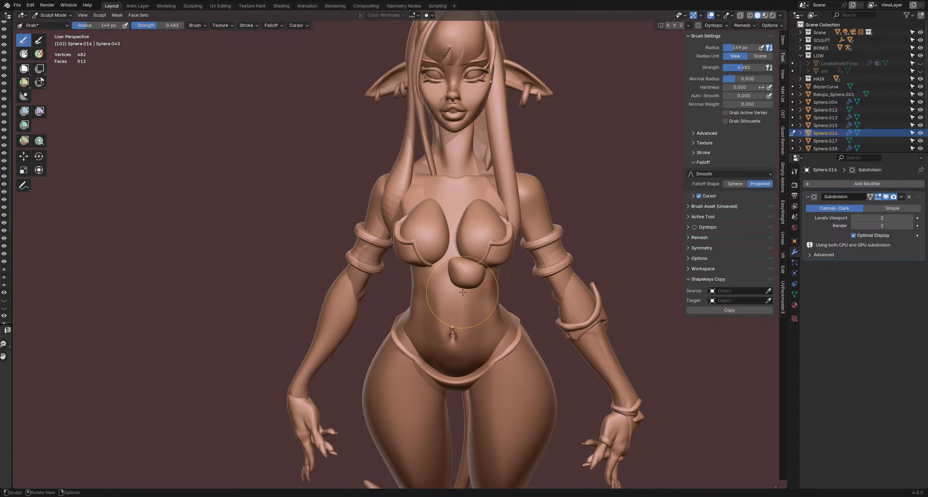
pyautogui.moveTo(463, 292)
pyautogui.mouseDown(button='middle')
pyautogui.moveTo(439, 279)
pyautogui.moveTo(437, 185)
pyautogui.moveTo(449, 201)
pyautogui.moveTo(438, 210)
pyautogui.moveTo(465, 234)
pyautogui.moveTo(456, 277)
pyautogui.moveTo(467, 291)
pyautogui.moveTo(456, 307)
pyautogui.mouseUp(button='middle')
pyautogui.press('f')
pyautogui.click(430, 187)
pyautogui.press('f')
pyautogui.click(465, 291)
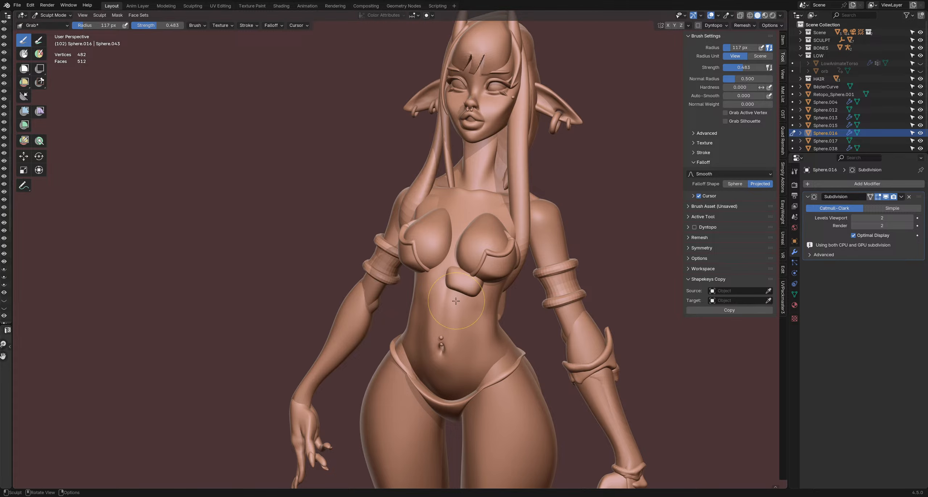
# - Stretch the plate along the left cup's underside and draw its lower edge into a point with the Grab brush at 94 px
pyautogui.press('f')
pyautogui.click(491, 307)
pyautogui.press('f')
pyautogui.click(471, 313)
pyautogui.moveTo(490, 321)
pyautogui.mouseDown(button='middle')
pyautogui.moveTo(471, 314)
pyautogui.moveTo(488, 290)
pyautogui.moveTo(494, 295)
pyautogui.moveTo(472, 237)
pyautogui.moveTo(488, 216)
pyautogui.moveTo(537, 235)
pyautogui.moveTo(505, 272)
pyautogui.moveTo(430, 247)
pyautogui.moveTo(458, 272)
pyautogui.moveTo(426, 273)
pyautogui.moveTo(438, 269)
pyautogui.moveTo(418, 228)
pyautogui.moveTo(426, 240)
pyautogui.moveTo(388, 274)
pyautogui.mouseUp(button='middle')
pyautogui.press('f')
pyautogui.click(488, 289)
pyautogui.press('f')
pyautogui.click(469, 234)
pyautogui.press('f')
pyautogui.click(538, 236)
pyautogui.press('f')
pyautogui.click(431, 236)
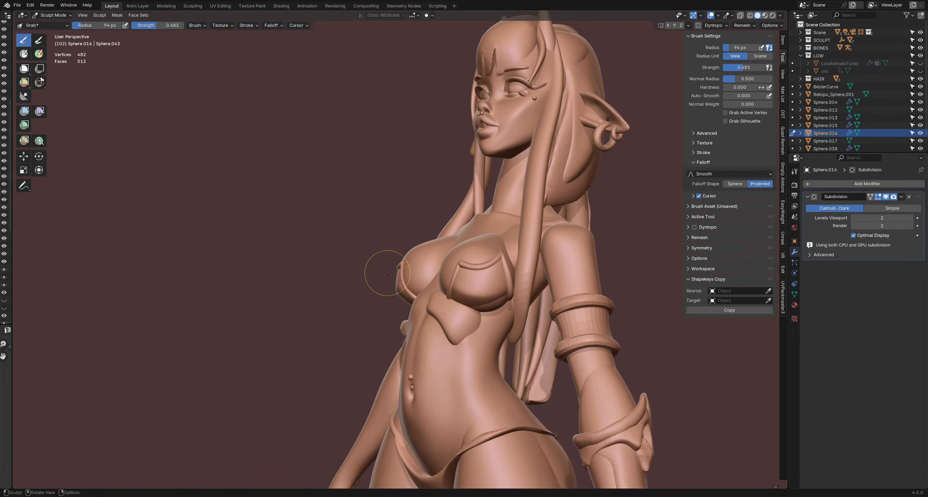
# - Refine the under-cup plate's outline with the Grab brush at 121 px and 70 px, and save the file
pyautogui.moveTo(433, 295)
pyautogui.mouseDown(button='middle')
pyautogui.moveTo(453, 287)
pyautogui.moveTo(441, 287)
pyautogui.moveTo(442, 298)
pyautogui.mouseUp(button='middle')
pyautogui.press('f')
pyautogui.click(441, 284)
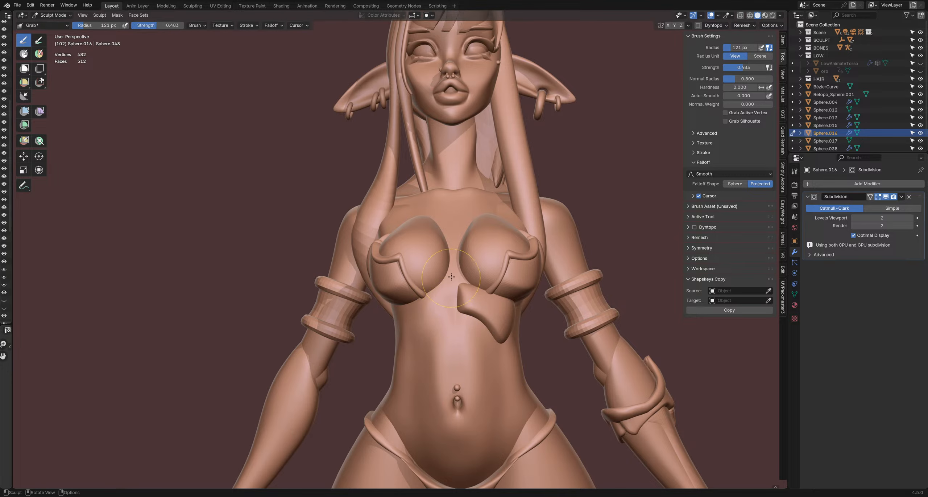
pyautogui.moveTo(454, 279)
pyautogui.mouseDown(button='middle')
pyautogui.moveTo(441, 327)
pyautogui.moveTo(467, 324)
pyautogui.mouseUp(button='middle')
pyautogui.press('[')
pyautogui.press('f')
pyautogui.click(454, 316)
pyautogui.moveTo(472, 319); pyautogui.dragTo(414, 278, button='middle')
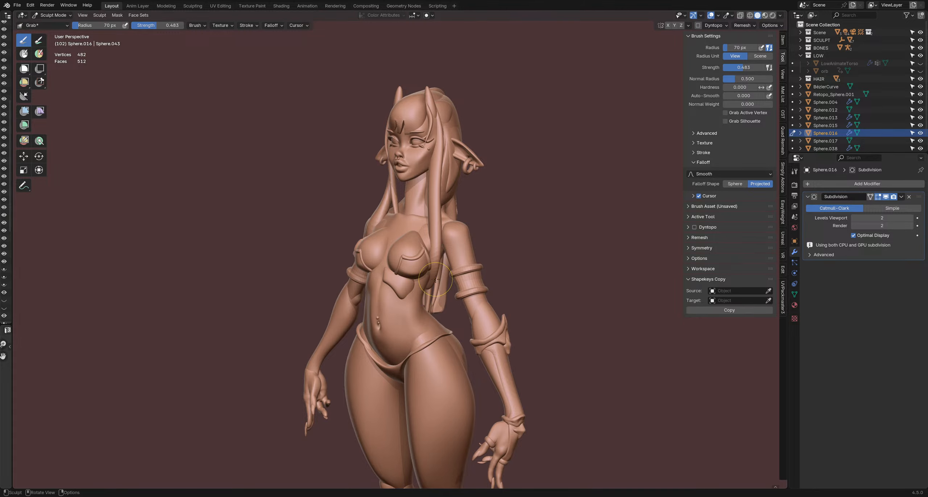
pyautogui.hotkey('ctrl', 's')
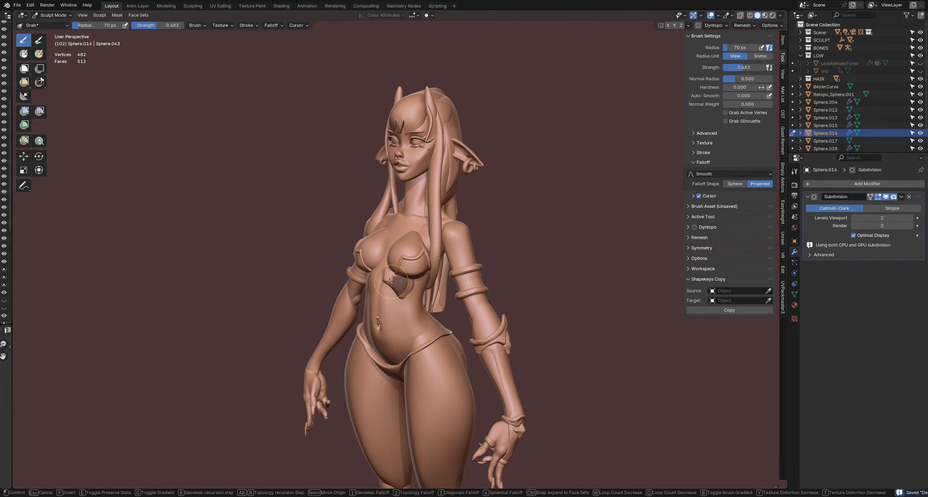
# - Return to Object Mode, add another 32-segment UV sphere, and scale it down in front of the torso
pyautogui.hotkey('ctrl', 'Tab')
pyautogui.hotkey('shift', 'a')
pyautogui.moveTo(397, 293)
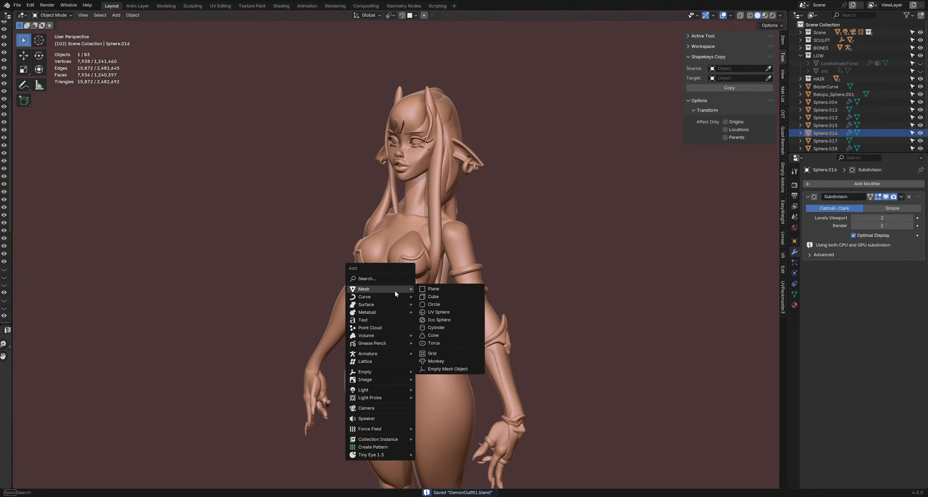
pyautogui.click(438, 312)
pyautogui.press('g')
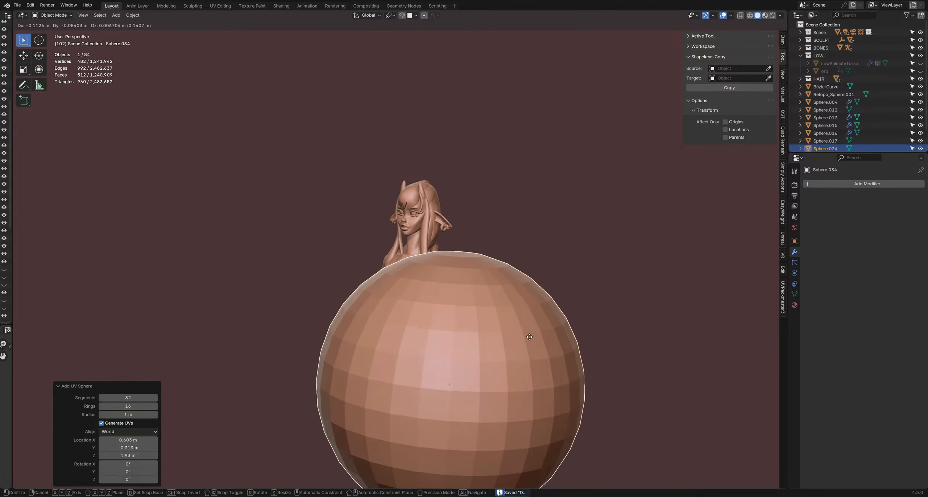
pyautogui.click(645, 345)
pyautogui.press('s')
pyautogui.click(479, 338)
pyautogui.press('g')
pyautogui.click(409, 286)
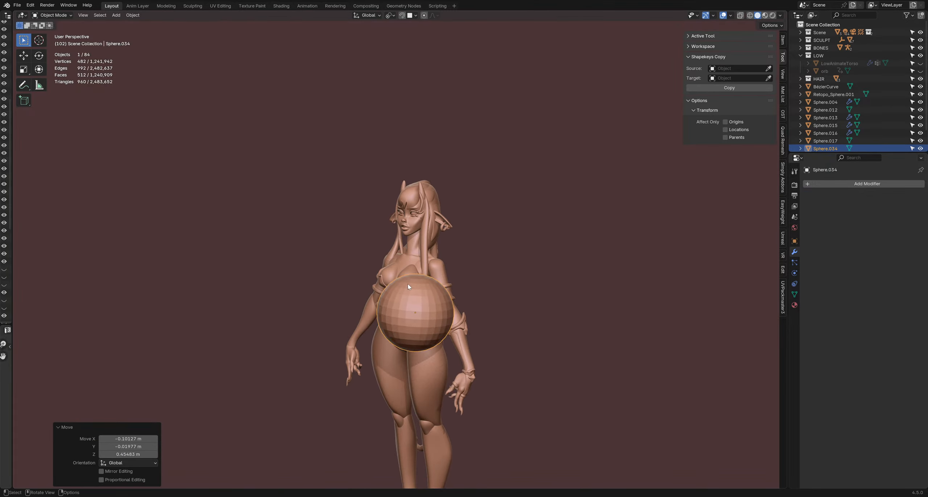
# - Give the second sphere a level 2 Subdivision modifier and move it toward the character's back
pyautogui.moveTo(409, 286); pyautogui.dragTo(454, 245, button='middle')
pyautogui.hotkey('ctrl', '2')
pyautogui.press('g')
pyautogui.click(496, 289)
pyautogui.press('g')
pyautogui.click(380, 295)
pyautogui.scroll(2, 379, 295)
pyautogui.press('g')
pyautogui.click(499, 300)
# - Scale down and rotate the second sphere, placing it on the left side of the back beside the hair
pyautogui.scroll(1, 499, 299)
pyautogui.press('s')
pyautogui.click(449, 300)
pyautogui.press('g')
pyautogui.click(443, 297)
pyautogui.scroll(2, 435, 296)
pyautogui.press('r')
pyautogui.click(513, 302)
pyautogui.press('g')
pyautogui.click(470, 301)
pyautogui.press('g')
pyautogui.click(486, 267)
# - Put the back sphere into Sculpt Mode and enlarge the Grab brush to 329 px
pyautogui.hotkey('ctrl', 'Tab')
pyautogui.press('f')
pyautogui.click(471, 260)
pyautogui.press('f')
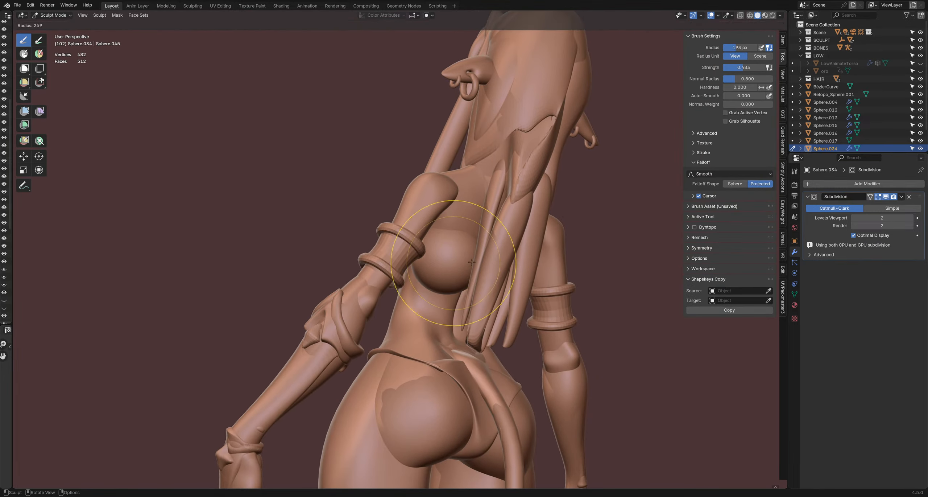
pyautogui.click(515, 264)
pyautogui.moveTo(452, 281); pyautogui.dragTo(420, 283, button='middle')
# - Apply all transforms to the back sphere, set its origin to its geometry, and return it to Sculpt Mode
pyautogui.hotkey('ctrl', 'Tab')
pyautogui.click(370, 265)
pyautogui.press('q')
pyautogui.click(399, 278)
pyautogui.press('q')
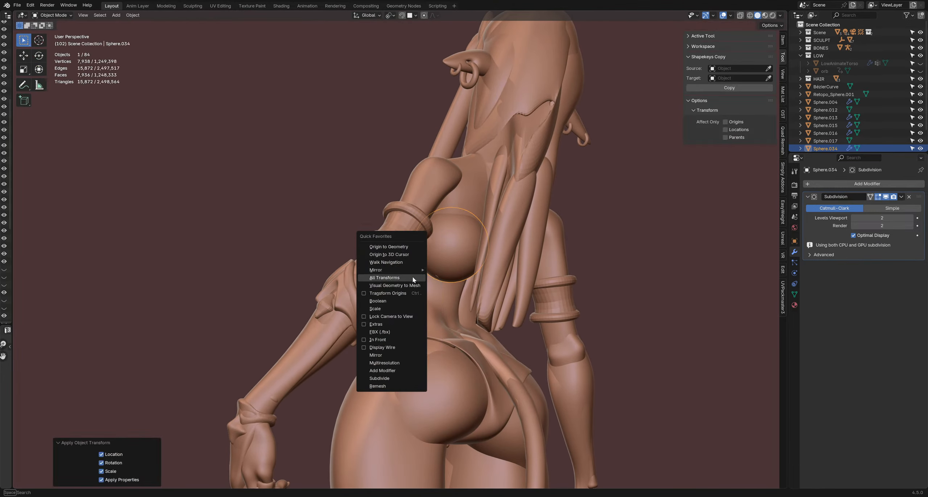
pyautogui.click(391, 248)
pyautogui.hotkey('ctrl', 'Tab')
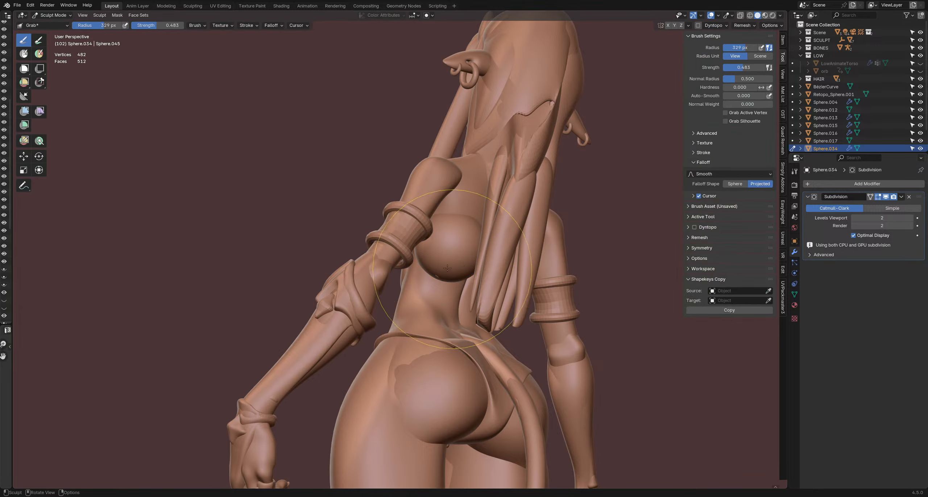
# - Mould the back sphere against the ribcage with Grab strokes from several angles, resizing the brush between strokes
pyautogui.moveTo(428, 276)
pyautogui.mouseDown(button='middle')
pyautogui.moveTo(403, 274)
pyautogui.moveTo(461, 277)
pyautogui.mouseUp(button='middle')
pyautogui.press('f')
pyautogui.click(471, 279)
pyautogui.moveTo(472, 279); pyautogui.dragTo(465, 278)
pyautogui.moveTo(459, 287)
pyautogui.mouseDown(button='middle')
pyautogui.moveTo(481, 299)
pyautogui.moveTo(460, 288)
pyautogui.mouseUp(button='middle')
pyautogui.press('f')
pyautogui.click(476, 298)
pyautogui.moveTo(460, 288); pyautogui.dragTo(462, 271)
# - Pull the sphere's outer side inward under the arm from the front view with a 267 px Grab brush
pyautogui.moveTo(467, 270); pyautogui.dragTo(509, 269, button='middle')
pyautogui.press('f')
pyautogui.click(484, 269)
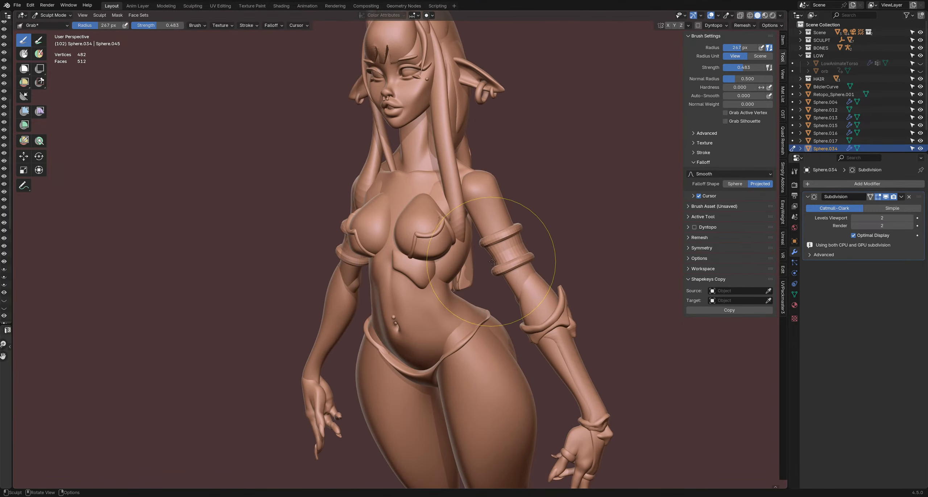
pyautogui.moveTo(497, 262); pyautogui.dragTo(484, 266)
# - Fit the sphere's front edge along the side of the ribs below the cup with Grab at 146 px and 175 px
pyautogui.press('f')
pyautogui.click(506, 271)
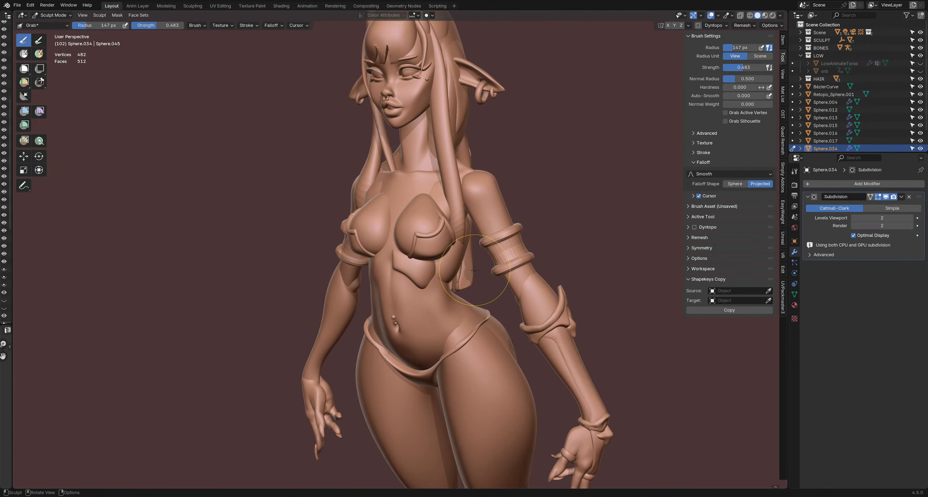
pyautogui.moveTo(470, 271)
pyautogui.mouseDown(button='middle')
pyautogui.moveTo(449, 280)
pyautogui.moveTo(457, 292)
pyautogui.moveTo(473, 284)
pyautogui.mouseUp(button='middle')
pyautogui.press('f')
pyautogui.click(479, 283)
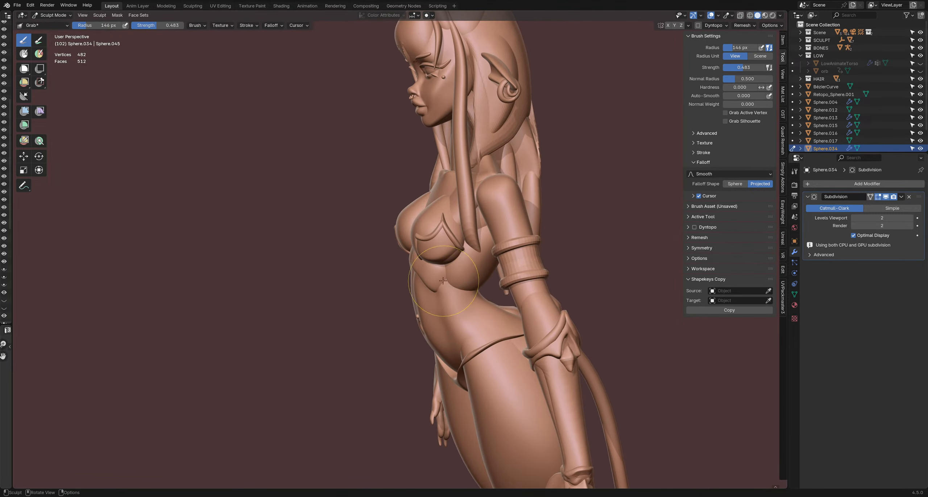
pyautogui.moveTo(445, 283); pyautogui.dragTo(443, 280)
pyautogui.moveTo(431, 290); pyautogui.dragTo(452, 283, button='middle')
pyautogui.press('f')
pyautogui.click(515, 271)
pyautogui.moveTo(471, 272); pyautogui.dragTo(452, 272)
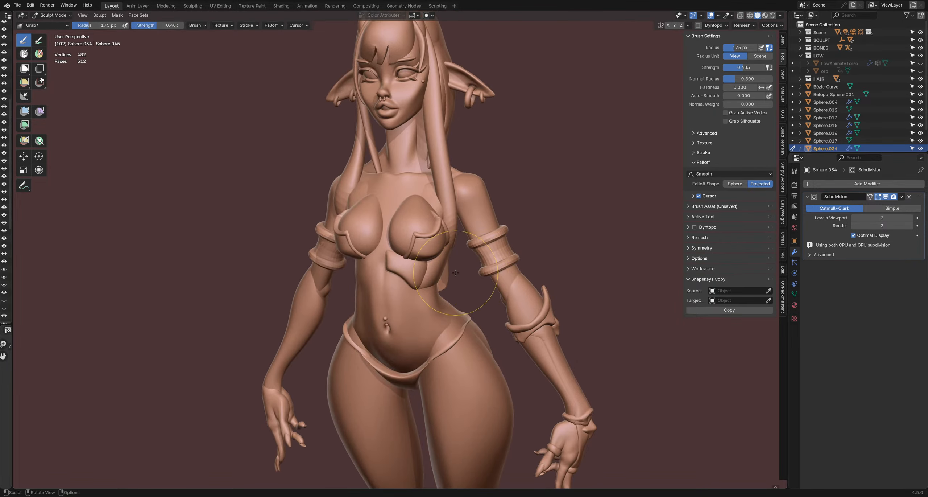
# - Refine the sphere's contour around the ribcage with a further Grab stroke at an adjusted brush size
pyautogui.moveTo(455, 272)
pyautogui.mouseDown(button='middle')
pyautogui.moveTo(435, 287)
pyautogui.moveTo(526, 282)
pyautogui.mouseUp(button='middle')
pyautogui.press('f')
pyautogui.click(552, 279)
pyautogui.moveTo(526, 280); pyautogui.dragTo(513, 277)
pyautogui.moveTo(493, 277)
pyautogui.mouseDown(button='middle')
pyautogui.moveTo(425, 288)
pyautogui.moveTo(486, 285)
pyautogui.mouseUp(button='middle')
# - Switch to Object Mode, save the file, and hide the HAIR collection to uncover the back
pyautogui.moveTo(362, 270); pyautogui.dragTo(425, 269, button='middle')
pyautogui.hotkey('ctrl', 'Tab')
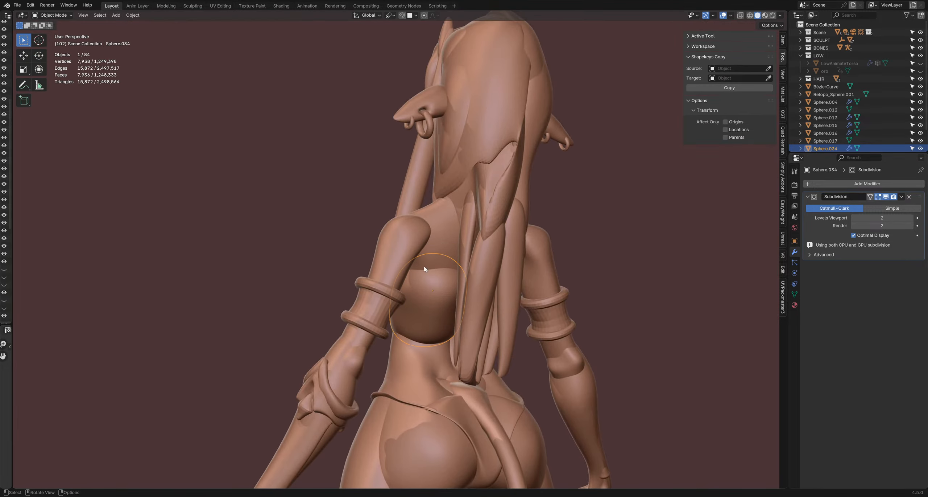
pyautogui.click(920, 78)
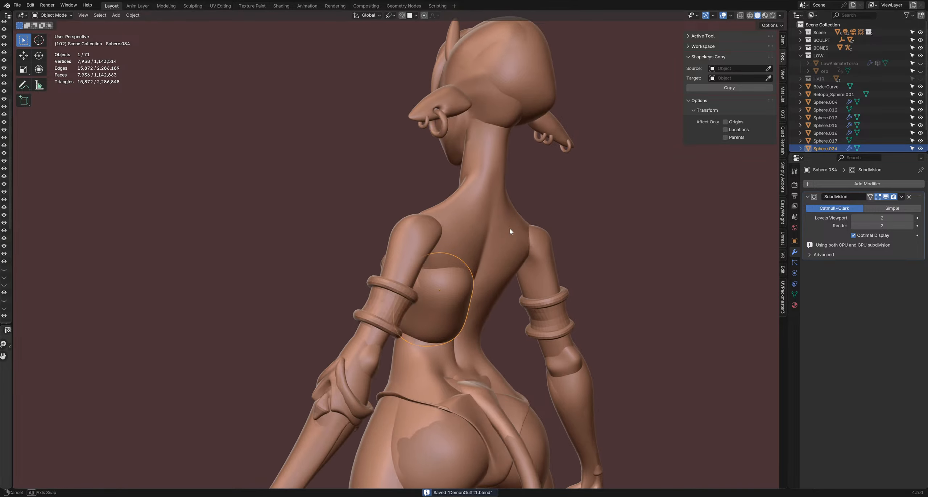
# - Return the sphere to Sculpt Mode and wrap it from the back to the front ribs with Grab strokes at varying brush sizes
pyautogui.scroll(1, 510, 230)
pyautogui.moveTo(510, 230)
pyautogui.mouseDown(button='middle')
pyautogui.moveTo(495, 250)
pyautogui.moveTo(428, 223)
pyautogui.moveTo(382, 263)
pyautogui.moveTo(498, 245)
pyautogui.moveTo(529, 224)
pyautogui.moveTo(497, 215)
pyautogui.moveTo(511, 209)
pyautogui.moveTo(487, 214)
pyautogui.moveTo(502, 219)
pyautogui.moveTo(493, 206)
pyautogui.mouseUp(button='middle')
pyautogui.hotkey('ctrl', 'Tab')
pyautogui.click(410, 307)
pyautogui.press('f')
pyautogui.click(453, 209)
pyautogui.press('f')
pyautogui.click(526, 211)
pyautogui.press('f')
pyautogui.moveTo(472, 208); pyautogui.dragTo(465, 224)
pyautogui.click(457, 221)
pyautogui.press('f')
pyautogui.click(492, 219)
pyautogui.moveTo(492, 218); pyautogui.dragTo(507, 212, button='middle')
pyautogui.moveTo(464, 229); pyautogui.dragTo(469, 230)
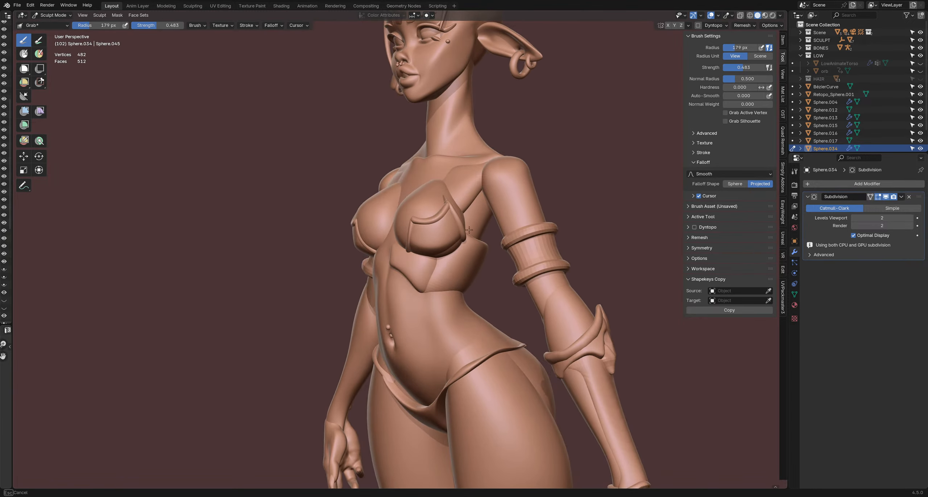
# - Shape the piece into a wide band across the left side of the back with Grab, using a 222 px brush near the spine
pyautogui.moveTo(496, 240)
pyautogui.mouseDown(button='middle')
pyautogui.moveTo(463, 231)
pyautogui.moveTo(480, 211)
pyautogui.moveTo(475, 232)
pyautogui.moveTo(495, 261)
pyautogui.moveTo(511, 253)
pyautogui.moveTo(475, 252)
pyautogui.moveTo(531, 256)
pyautogui.moveTo(434, 359)
pyautogui.moveTo(415, 367)
pyautogui.moveTo(431, 341)
pyautogui.moveTo(470, 317)
pyautogui.moveTo(468, 286)
pyautogui.moveTo(483, 301)
pyautogui.moveTo(500, 219)
pyautogui.mouseUp(button='middle')
pyautogui.press('f')
pyautogui.click(474, 227)
pyautogui.press('f')
pyautogui.press('f')
pyautogui.click(460, 231)
pyautogui.press('f')
pyautogui.press('f')
pyautogui.press('f')
pyautogui.click(524, 254)
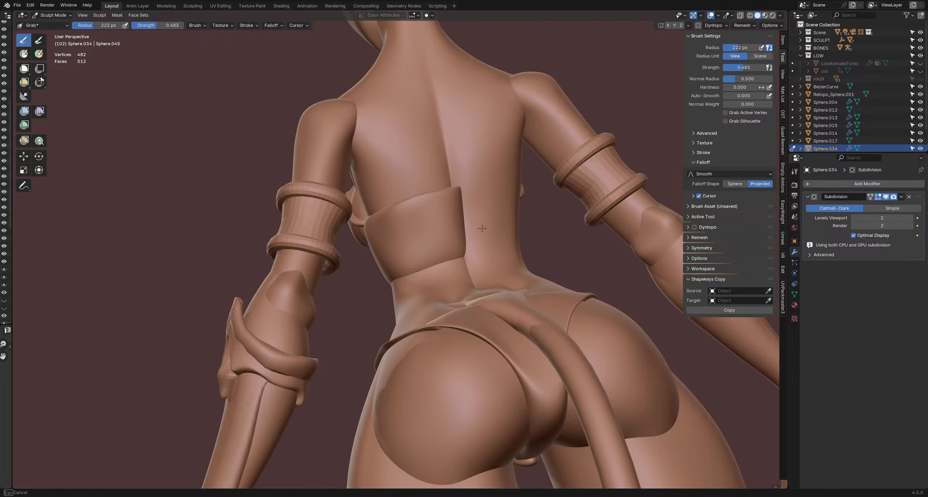
pyautogui.moveTo(482, 229); pyautogui.dragTo(484, 225)
# - Adjust the band's fit on the back and side with Grab at 200 px, reducing the brush to 126 px
pyautogui.moveTo(493, 196)
pyautogui.mouseDown(button='middle')
pyautogui.moveTo(495, 272)
pyautogui.moveTo(474, 307)
pyautogui.moveTo(424, 344)
pyautogui.mouseUp(button='middle')
pyautogui.press('[')
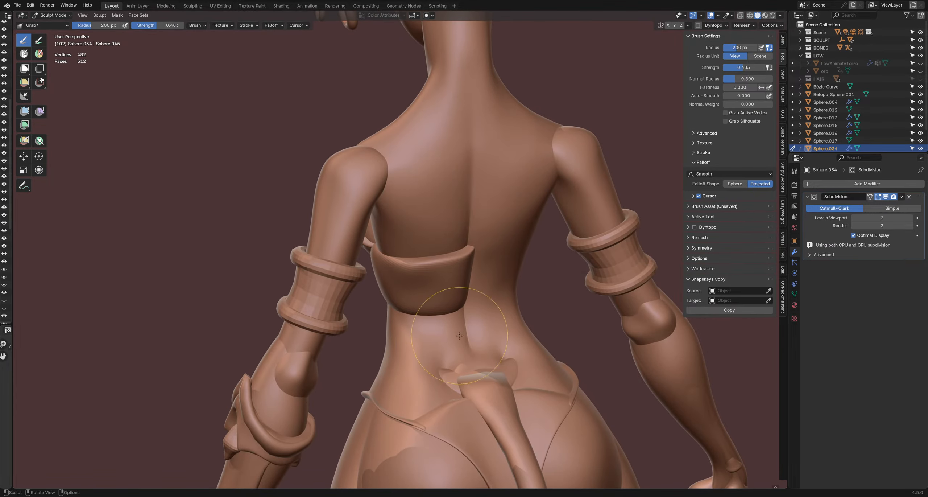
pyautogui.moveTo(417, 326)
pyautogui.mouseDown(button='middle')
pyautogui.moveTo(428, 300)
pyautogui.moveTo(471, 287)
pyautogui.moveTo(486, 268)
pyautogui.moveTo(460, 262)
pyautogui.moveTo(421, 279)
pyautogui.mouseUp(button='middle')
pyautogui.press('f')
pyautogui.click(453, 259)
# - Sharpen the band's lower edge from front to back with Pinch/Magnify at 76 px and Draw Sharp at 45 px
pyautogui.press('p')
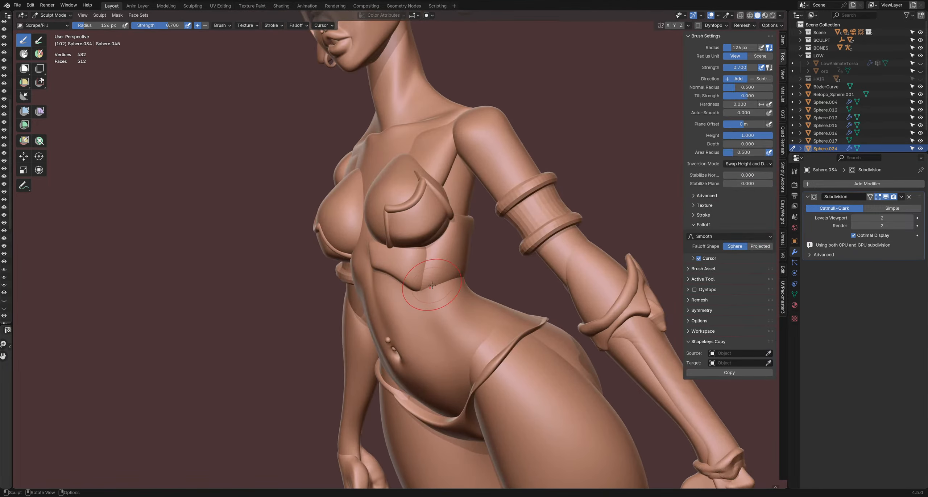
pyautogui.press('f')
pyautogui.click(418, 281)
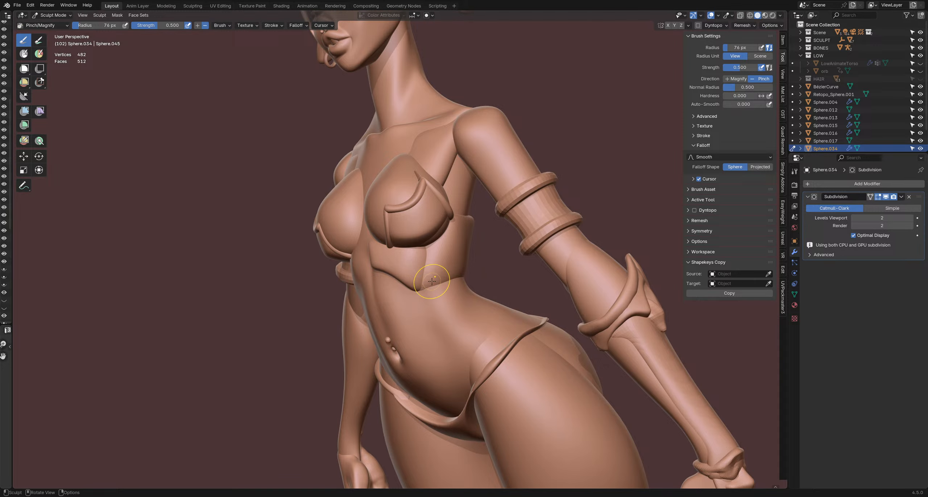
pyautogui.press('d')
pyautogui.moveTo(520, 272); pyautogui.dragTo(428, 290, button='middle')
pyautogui.press('f')
pyautogui.click(414, 287)
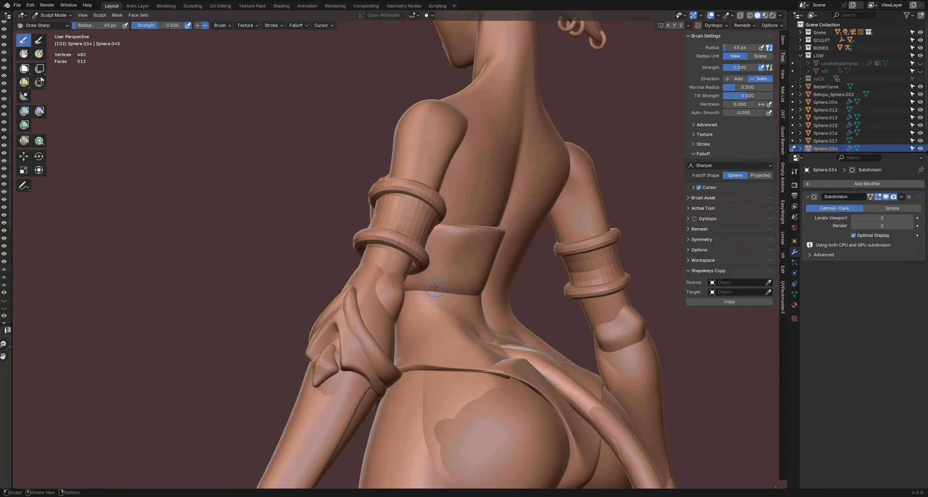
pyautogui.moveTo(502, 293); pyautogui.dragTo(401, 293, button='middle')
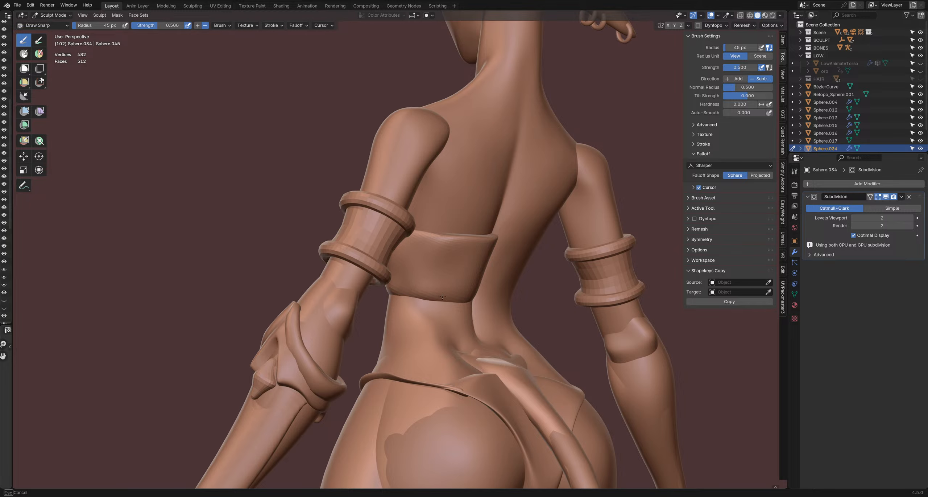
pyautogui.moveTo(478, 297); pyautogui.dragTo(601, 288, button='middle')
# - Flatten the band's lower front surface with a 45 px Scrape/Fill brush and raise its strength to 0.801
pyautogui.hotkey('shift', 't')
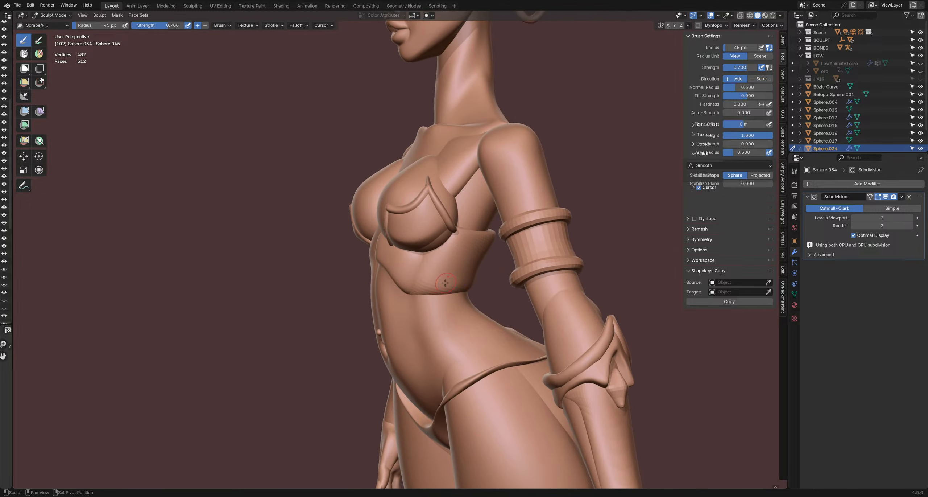
pyautogui.moveTo(423, 285); pyautogui.dragTo(432, 285)
pyautogui.moveTo(471, 282)
pyautogui.mouseDown(button='middle')
pyautogui.moveTo(396, 295)
pyautogui.moveTo(479, 283)
pyautogui.mouseUp(button='middle')
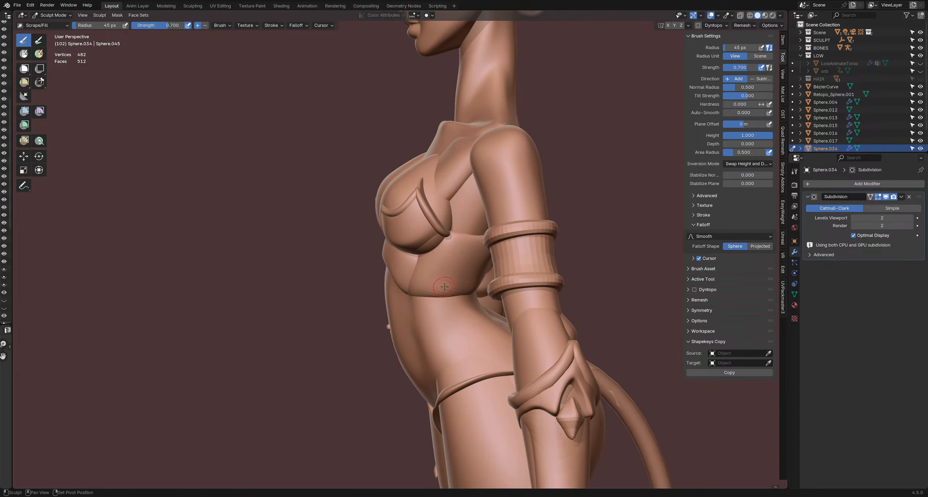
pyautogui.hotkey('shift', 'f')
pyautogui.click(460, 288)
pyautogui.hotkey('shift', 'f')
pyautogui.click(432, 287)
# - Even out the mesh along the band's lower side with the Relax Slide brush at about 90 px
pyautogui.hotkey('shift', 'r')
pyautogui.press('f')
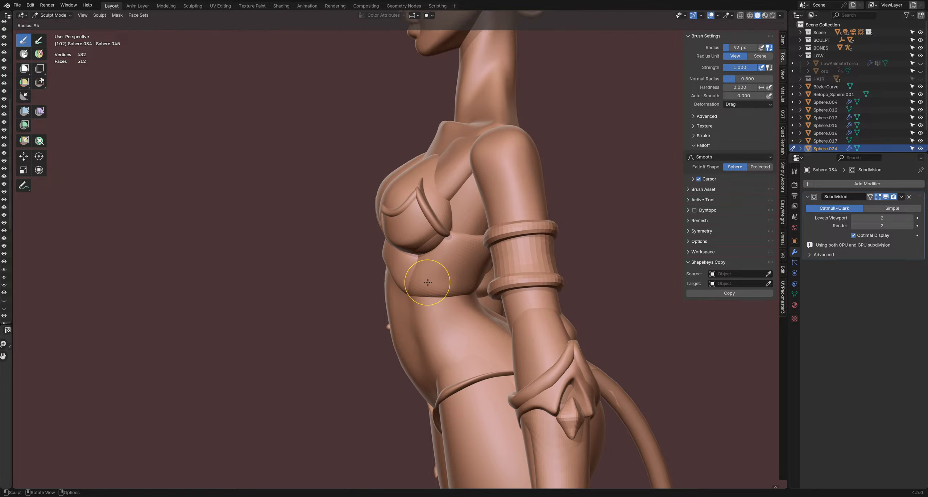
pyautogui.click(459, 277)
pyautogui.moveTo(428, 282); pyautogui.dragTo(427, 283)
pyautogui.moveTo(435, 285); pyautogui.dragTo(460, 289, button='middle')
pyautogui.press('f')
pyautogui.click(475, 291)
pyautogui.moveTo(444, 285); pyautogui.dragTo(451, 284)
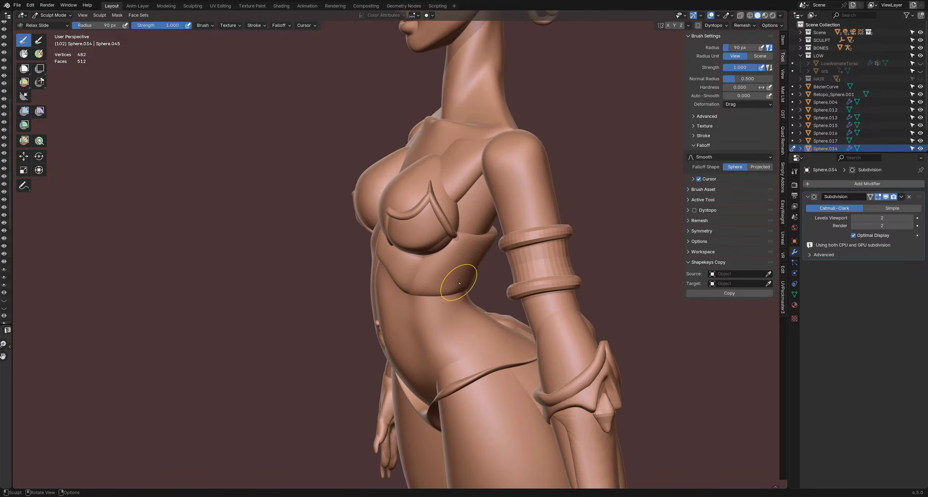
# - Pull the band's lower inner corner near the spine into shape with Grab, then adjust its side with a 142 px brush
pyautogui.moveTo(451, 285)
pyautogui.mouseDown(button='middle')
pyautogui.moveTo(420, 280)
pyautogui.moveTo(468, 288)
pyautogui.moveTo(428, 292)
pyautogui.moveTo(435, 304)
pyautogui.mouseUp(button='middle')
pyautogui.press('g')
pyautogui.press('f')
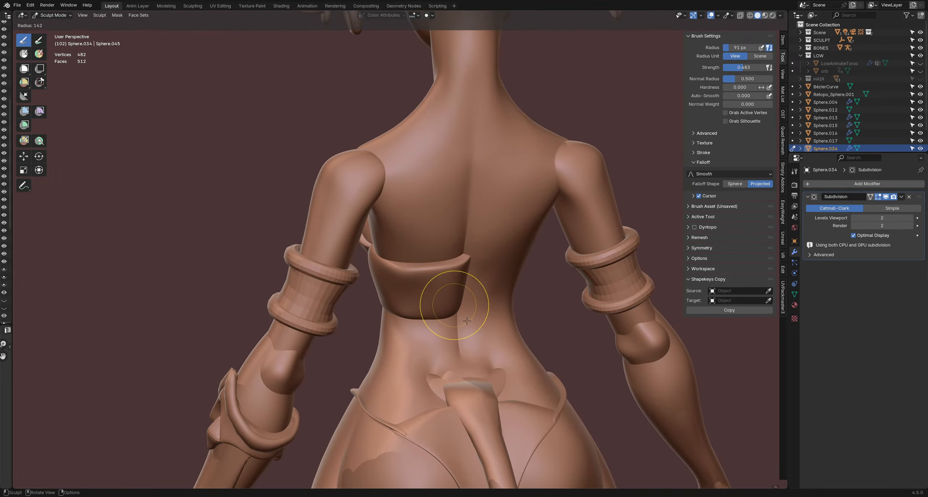
pyautogui.click(438, 326)
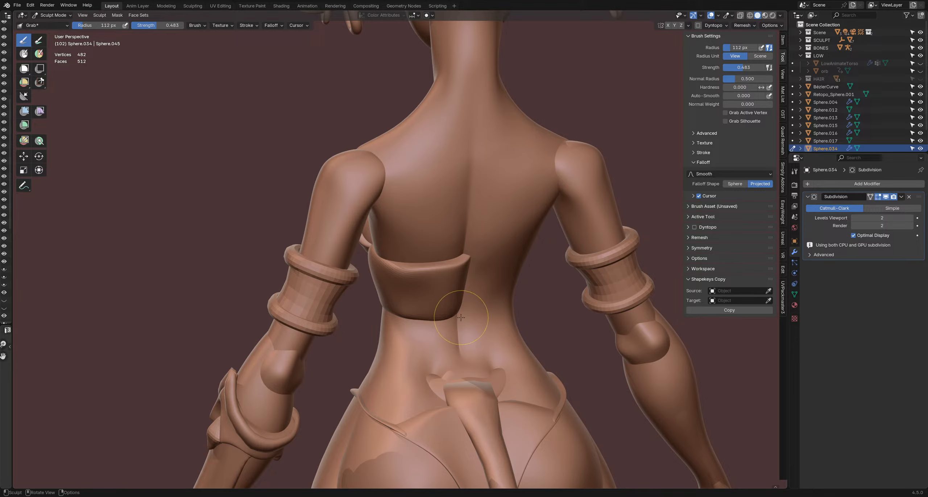
pyautogui.press('f')
pyautogui.click(464, 316)
pyautogui.moveTo(463, 316)
pyautogui.mouseDown()
pyautogui.moveTo(466, 328)
pyautogui.moveTo(430, 327)
pyautogui.moveTo(458, 323)
pyautogui.mouseUp()
pyautogui.moveTo(425, 325)
pyautogui.mouseDown(button='middle')
pyautogui.moveTo(435, 327)
pyautogui.moveTo(422, 293)
pyautogui.mouseUp(button='middle')
pyautogui.press('f')
pyautogui.click(434, 331)
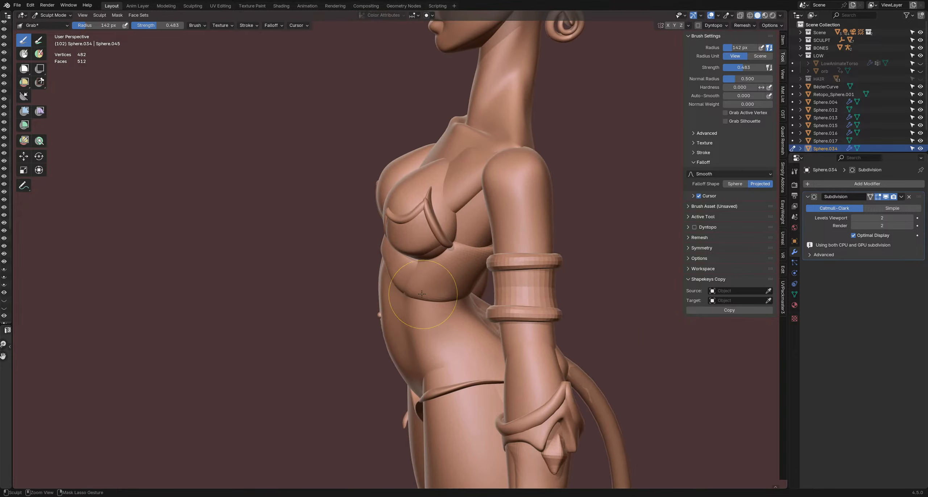
# - Switch the band to Object Mode, save the file, and inspect its fit under the cup
pyautogui.hotkey('ctrl', 'Tab')
pyautogui.hotkey('ctrl', 's')
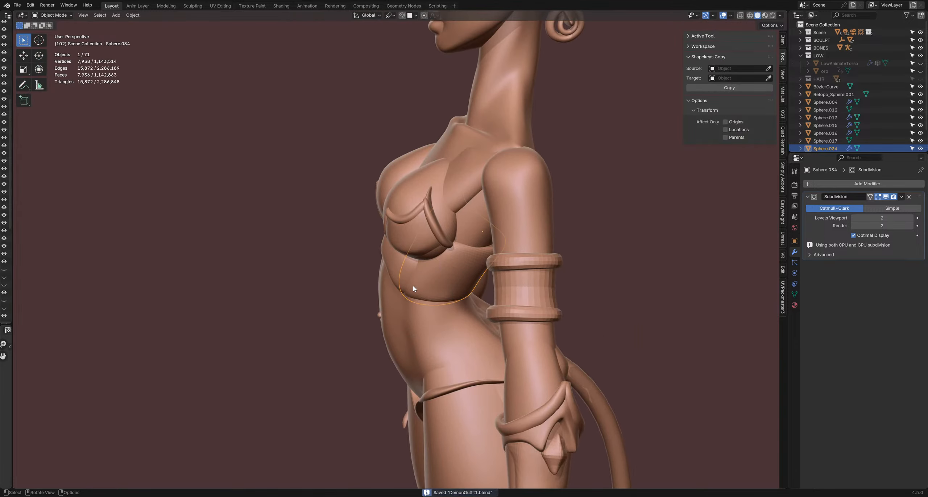
pyautogui.moveTo(415, 285); pyautogui.dragTo(465, 266, button='middle')
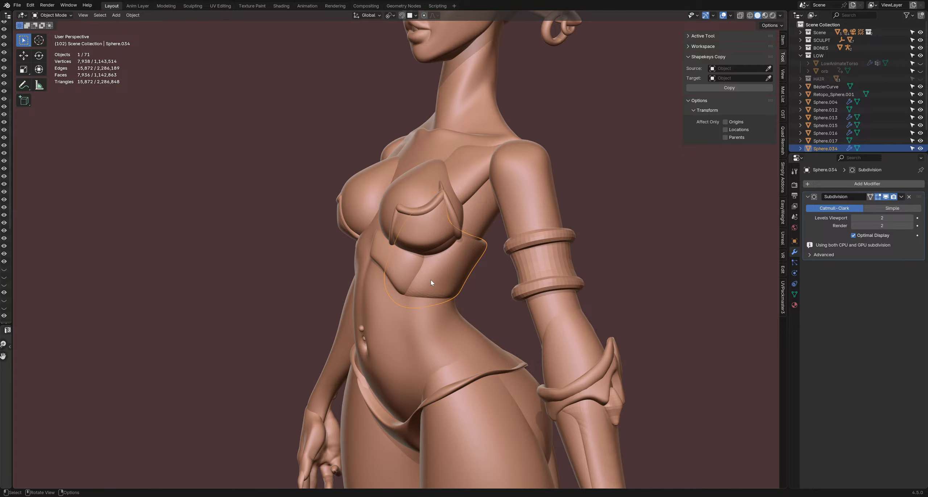
pyautogui.moveTo(425, 287)
pyautogui.mouseDown(button='middle')
pyautogui.moveTo(441, 281)
pyautogui.moveTo(417, 282)
pyautogui.moveTo(431, 286)
pyautogui.mouseUp(button='middle')
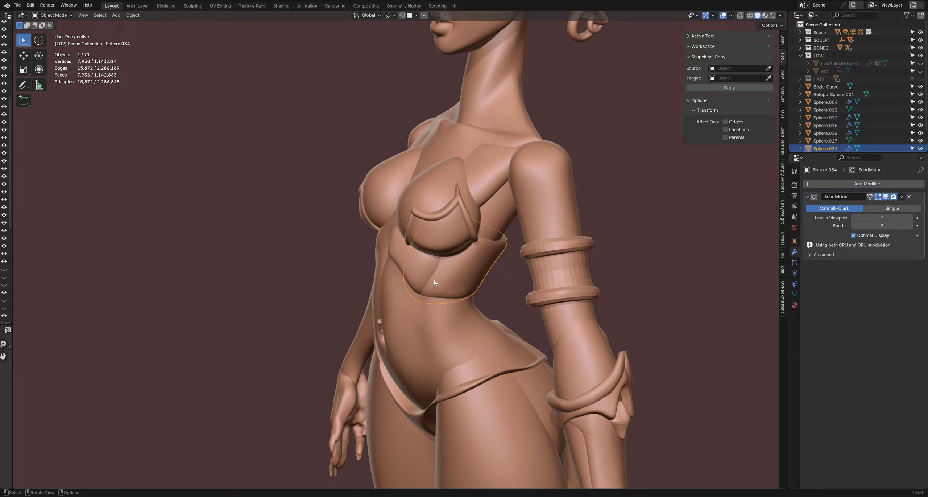
pyautogui.keyDown('shift'); pyautogui.scroll(1, 451, 279); pyautogui.keyUp('shift')
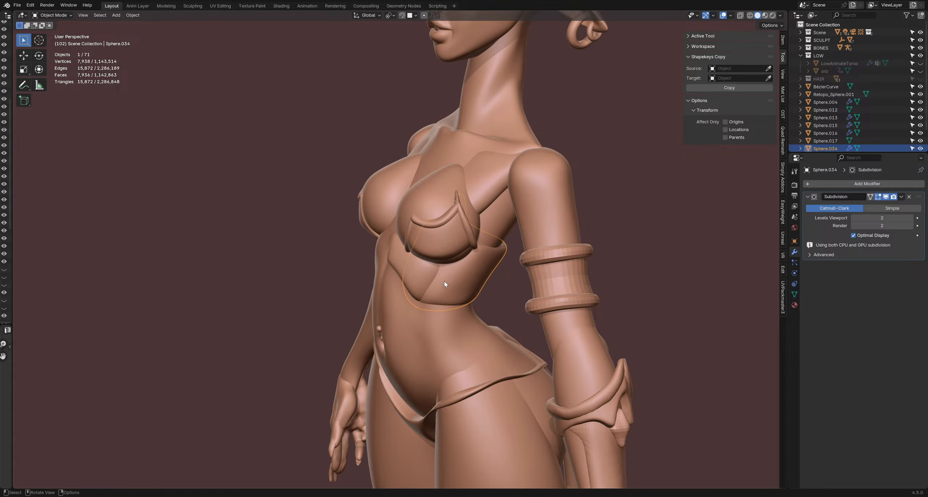
pyautogui.moveTo(445, 281); pyautogui.dragTo(458, 274, button='middle')
# - Return to Sculpt Mode and refine the band's front surface below the cup with Pinch/Magnify and Scrape/Fill at 98 px
pyautogui.hotkey('ctrl', 'Tab')
pyautogui.moveTo(446, 314)
pyautogui.mouseDown(button='middle')
pyautogui.moveTo(421, 281)
pyautogui.moveTo(438, 284)
pyautogui.moveTo(434, 270)
pyautogui.mouseUp(button='middle')
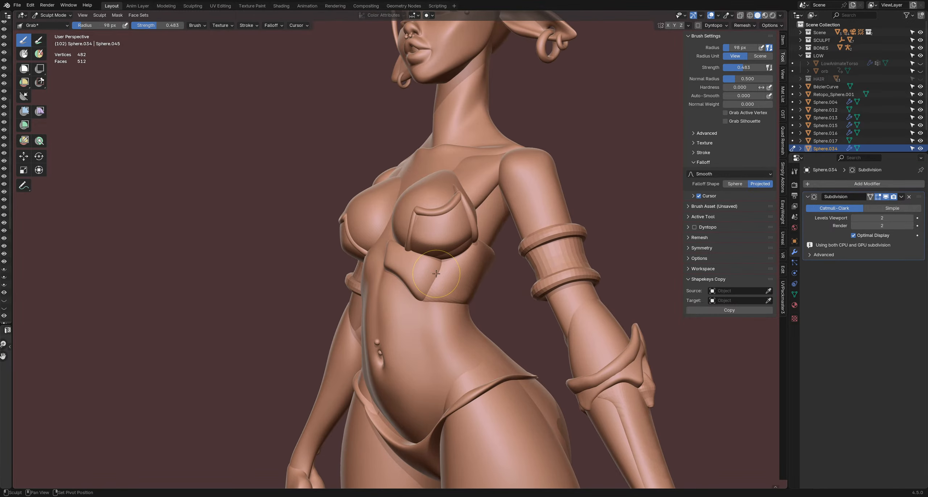
pyautogui.press('p')
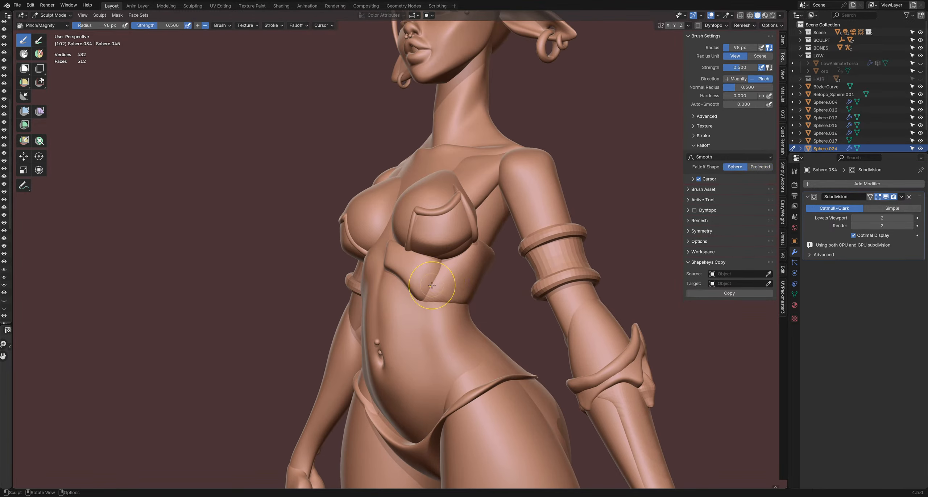
pyautogui.moveTo(431, 285); pyautogui.dragTo(425, 286, button='middle')
pyautogui.hotkey('shift', 't')
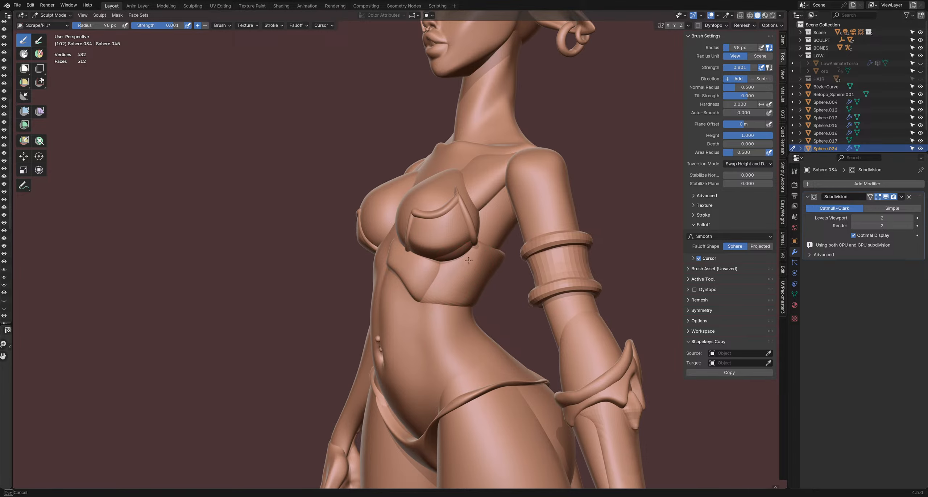
pyautogui.moveTo(469, 260); pyautogui.dragTo(456, 276, button='middle')
# - Isolate the band in local view from Object Mode and return it to Sculpt Mode to work on its inner side
pyautogui.hotkey('ctrl', 'Tab')
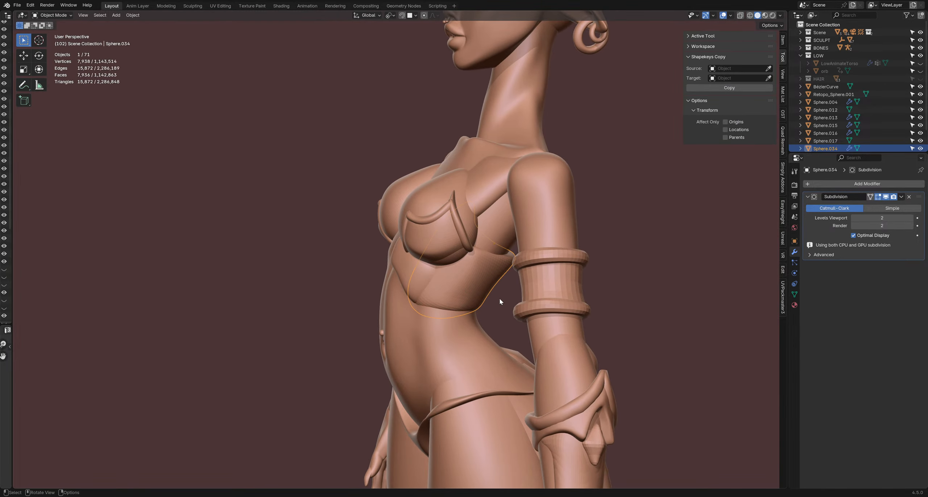
pyautogui.moveTo(498, 299); pyautogui.dragTo(428, 291, button='middle')
pyautogui.hotkey('ctrl', 'Tab')
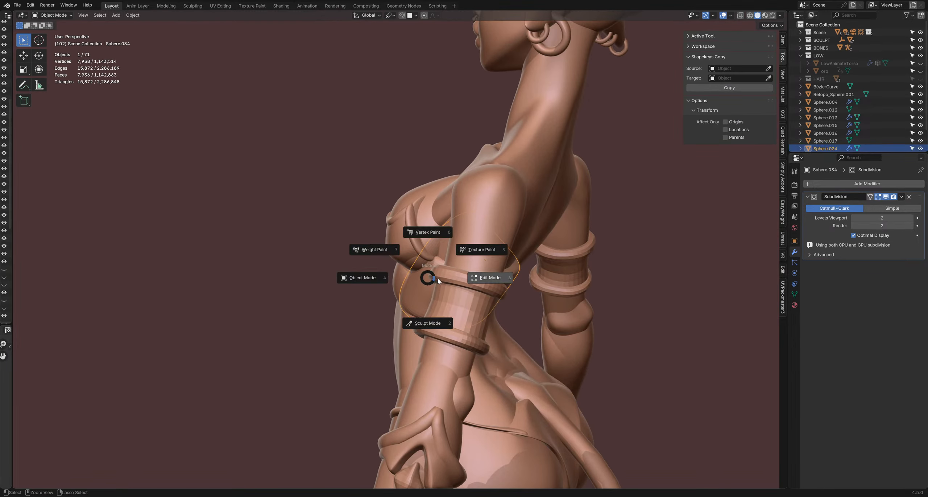
pyautogui.press('Escape')
pyautogui.press('KP_Divide')
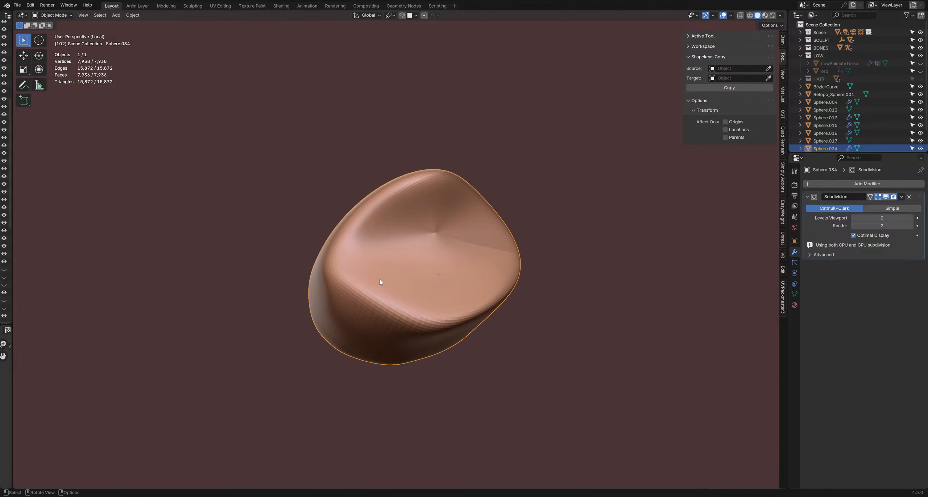
pyautogui.hotkey('ctrl', 'Tab')
pyautogui.moveTo(373, 272); pyautogui.dragTo(383, 256, button='middle')
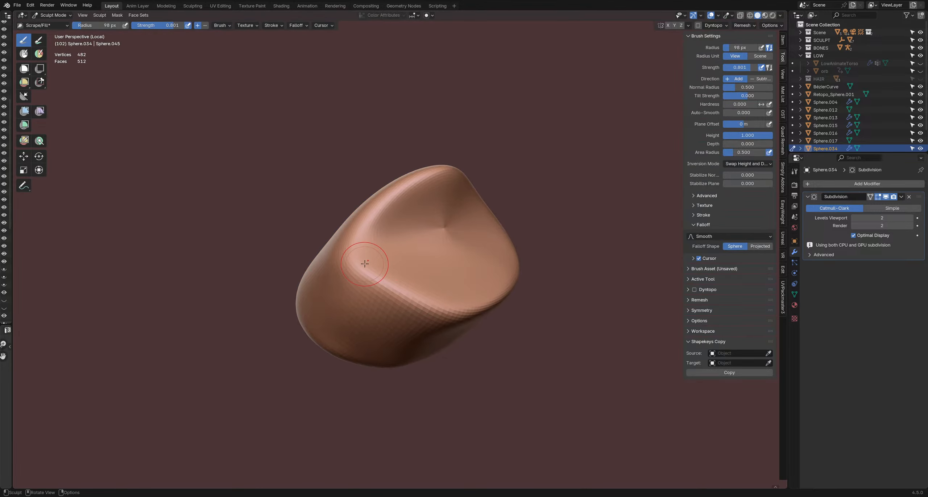
# - Flatten the band's inner edge and side surface with Scrape/Fill at 139 px
pyautogui.press('i')
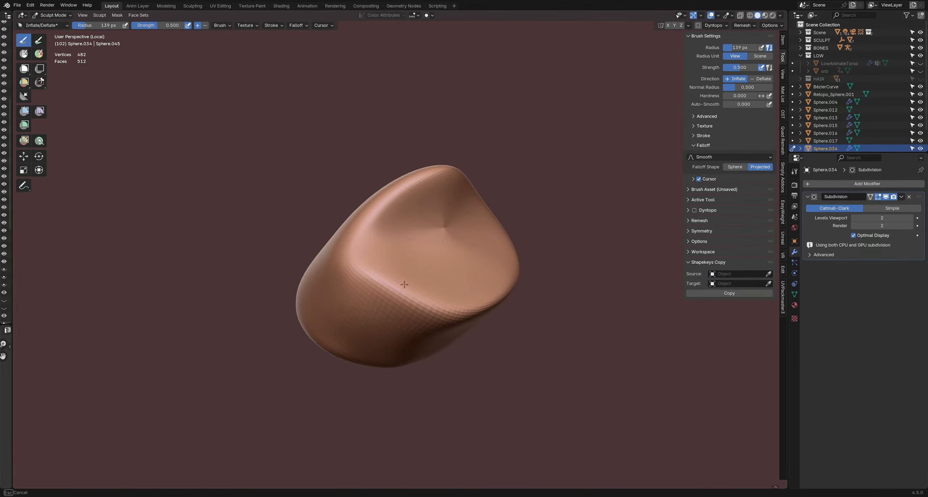
pyautogui.press('p')
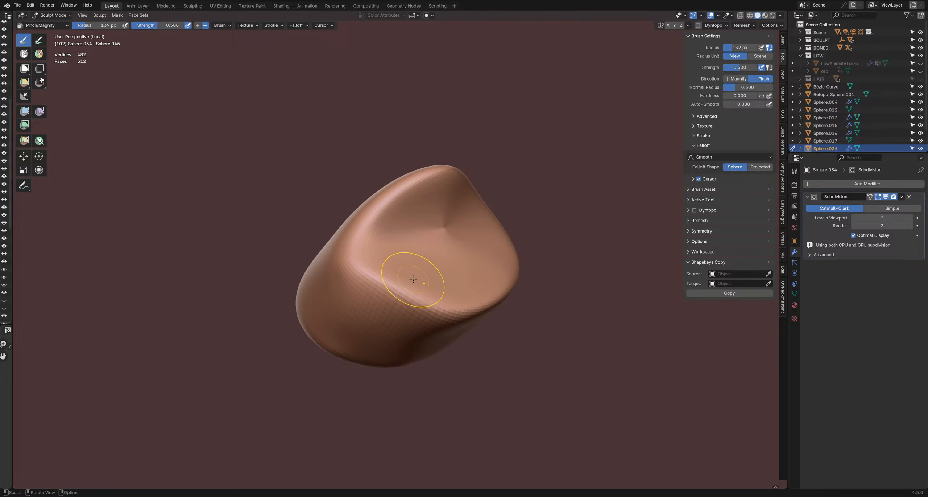
pyautogui.hotkey('shift', 't')
pyautogui.moveTo(386, 266); pyautogui.dragTo(378, 247)
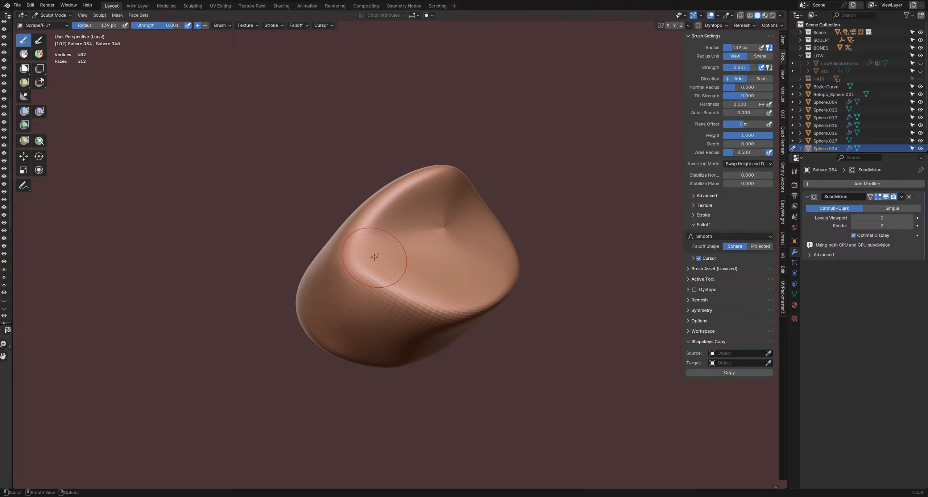
pyautogui.moveTo(428, 291); pyautogui.dragTo(363, 265, button='middle')
pyautogui.moveTo(374, 290)
pyautogui.mouseDown()
pyautogui.moveTo(430, 306)
pyautogui.moveTo(379, 275)
pyautogui.moveTo(426, 297)
pyautogui.mouseUp()
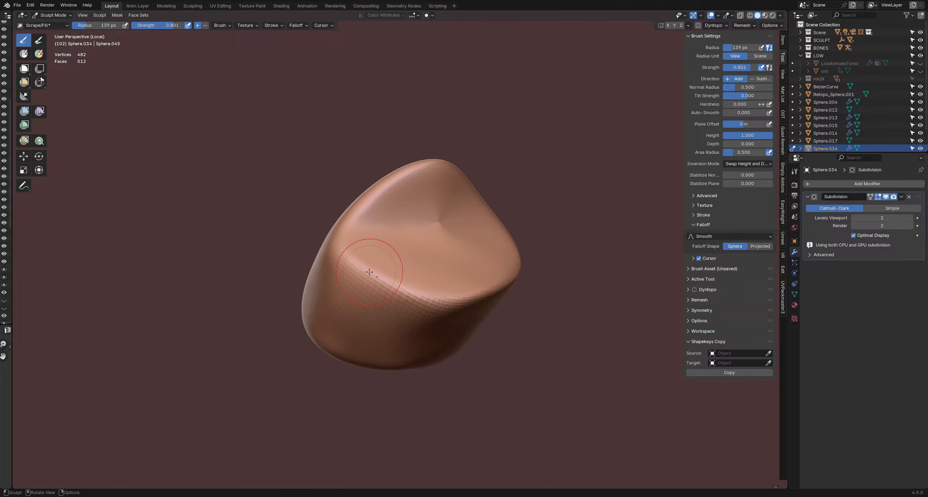
# - Nudge the band's inner edge into shape with Grab, starting at a 155 px brush
pyautogui.press('g')
pyautogui.moveTo(360, 276); pyautogui.dragTo(368, 278)
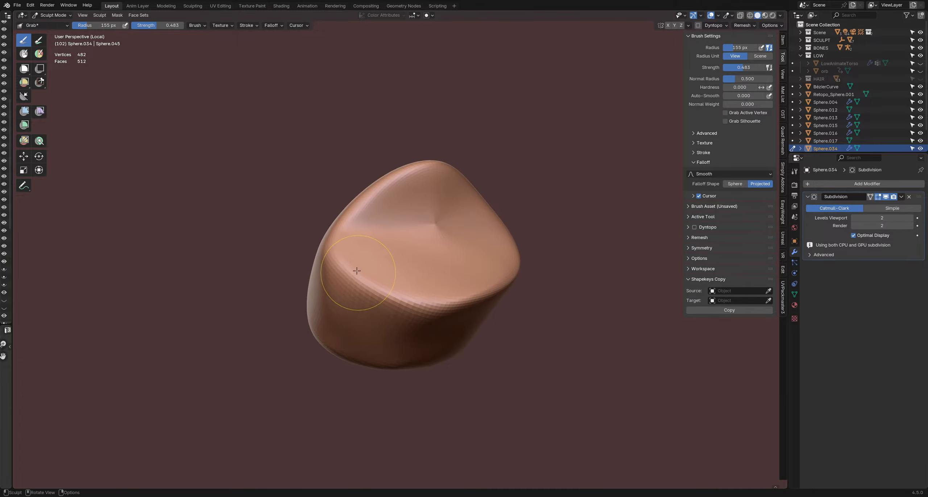
pyautogui.moveTo(385, 303); pyautogui.dragTo(359, 284, button='middle')
pyautogui.press('f')
pyautogui.click(417, 292)
pyautogui.moveTo(418, 292)
pyautogui.mouseDown(button='middle')
pyautogui.moveTo(403, 292)
pyautogui.moveTo(445, 298)
pyautogui.moveTo(421, 275)
pyautogui.moveTo(403, 291)
pyautogui.moveTo(384, 268)
pyautogui.moveTo(387, 285)
pyautogui.moveTo(409, 270)
pyautogui.moveTo(375, 277)
pyautogui.moveTo(425, 296)
pyautogui.moveTo(442, 322)
pyautogui.moveTo(410, 331)
pyautogui.moveTo(406, 345)
pyautogui.moveTo(390, 340)
pyautogui.mouseUp(button='middle')
# - Exit local view from Object Mode and return the band to Sculpt Mode with a 133 px Grab brush
pyautogui.hotkey('ctrl', 'Tab')
pyautogui.press('KP_Divide')
pyautogui.click(381, 276)
pyautogui.hotkey('ctrl', 'Tab')
pyautogui.click(387, 306)
pyautogui.press(']')
pyautogui.press(']')
pyautogui.press(']')
pyautogui.press('f')
pyautogui.click(407, 332)
pyautogui.press('[')
pyautogui.press('[')
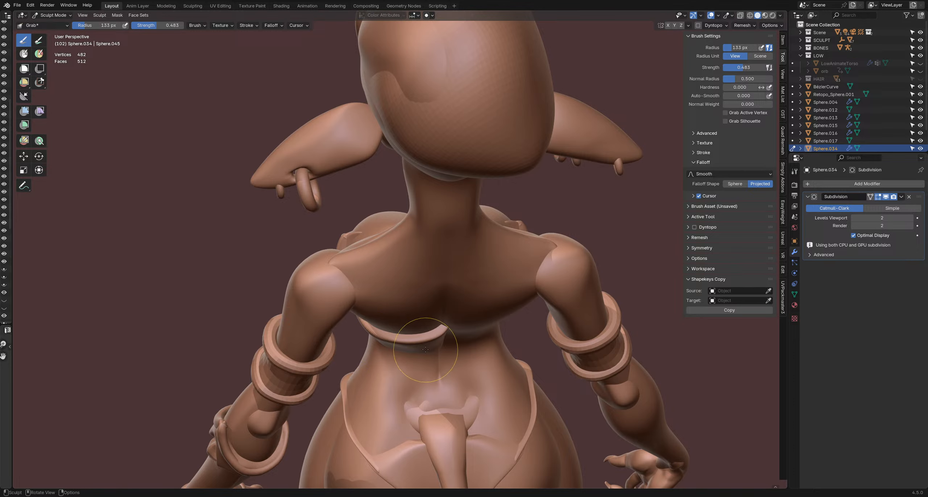
# - Switch the band to Object Mode, deselect everything, and save the file
pyautogui.moveTo(451, 329)
pyautogui.mouseDown(button='middle')
pyautogui.moveTo(366, 276)
pyautogui.moveTo(463, 298)
pyautogui.moveTo(452, 319)
pyautogui.moveTo(420, 282)
pyautogui.mouseUp(button='middle')
pyautogui.press(']')
pyautogui.press(']')
pyautogui.scroll(-4, 449, 298)
pyautogui.hotkey('ctrl', 'Tab')
pyautogui.click(418, 291)
pyautogui.click(449, 317)
pyautogui.scroll(2, 417, 301)
pyautogui.hotkey('alt', 'a')
pyautogui.scroll(2, 420, 294)
pyautogui.hotkey('ctrl', 's')
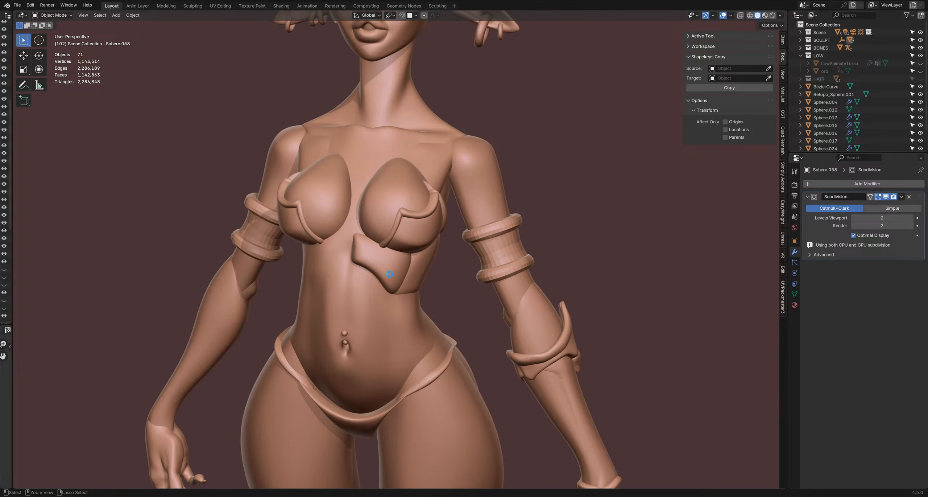
# - Select the front rib plate under the chest cup and apply all its transforms
pyautogui.click(367, 257)
pyautogui.moveTo(368, 258); pyautogui.dragTo(390, 253, button='middle')
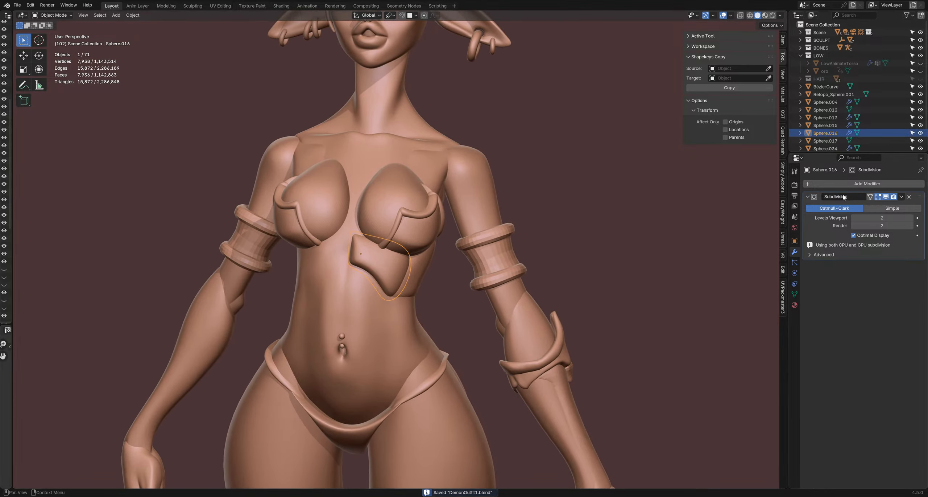
pyautogui.click(843, 184)
pyautogui.moveTo(849, 181)
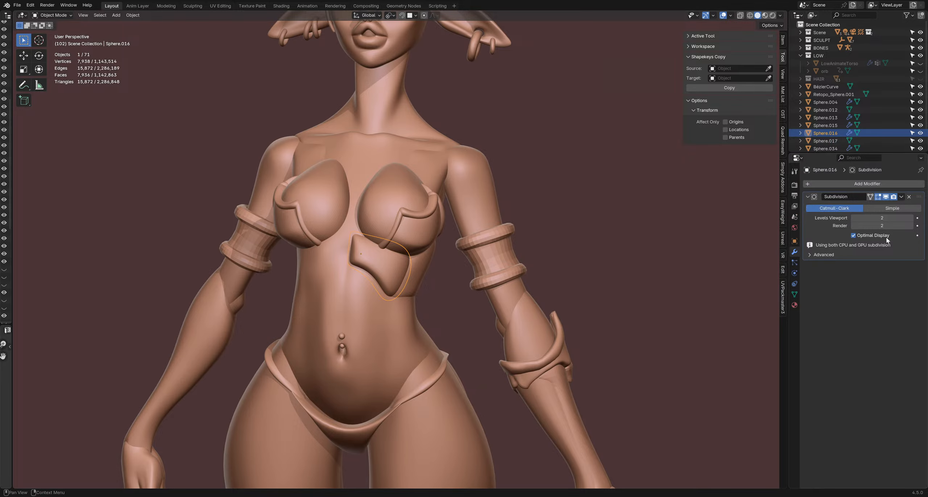
pyautogui.press('q')
pyautogui.click(634, 260)
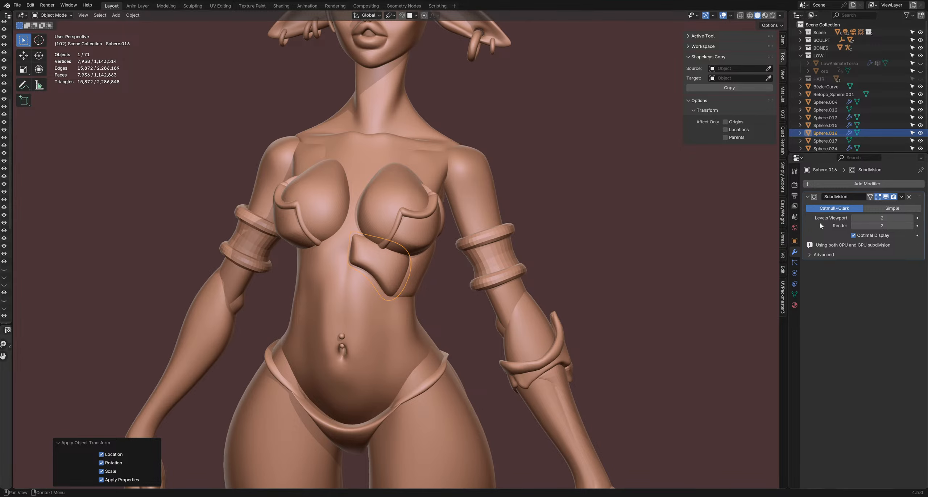
# - Add a Mirror modifier on the X axis to the front rib plate and turn off Merge
pyautogui.click(850, 184)
pyautogui.moveTo(850, 186)
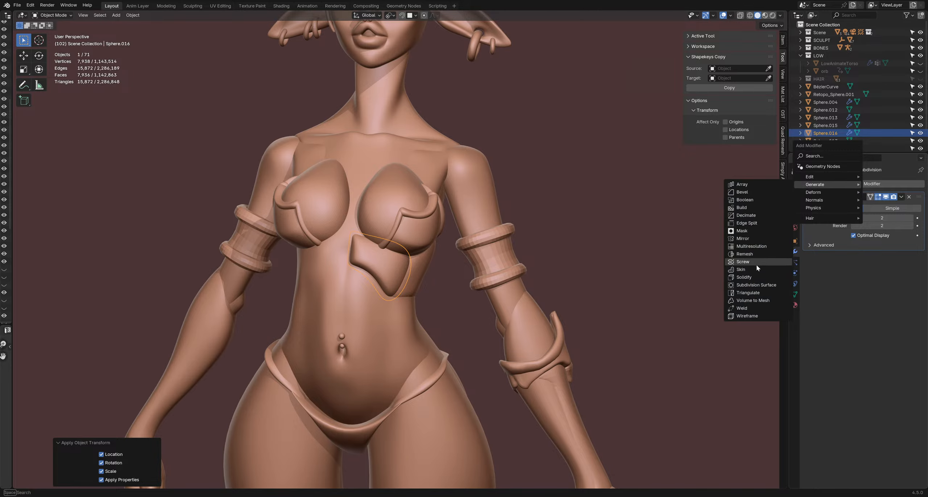
pyautogui.click(747, 238)
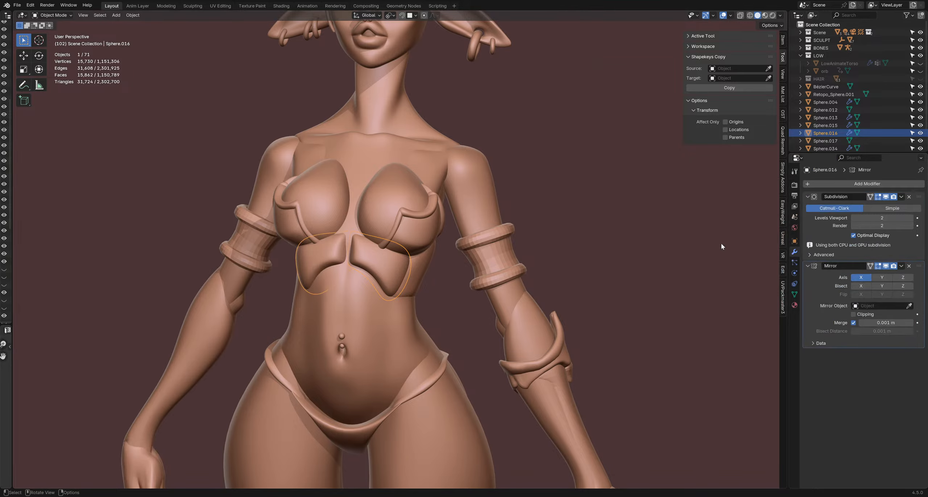
pyautogui.moveTo(721, 244); pyautogui.dragTo(519, 284, button='middle')
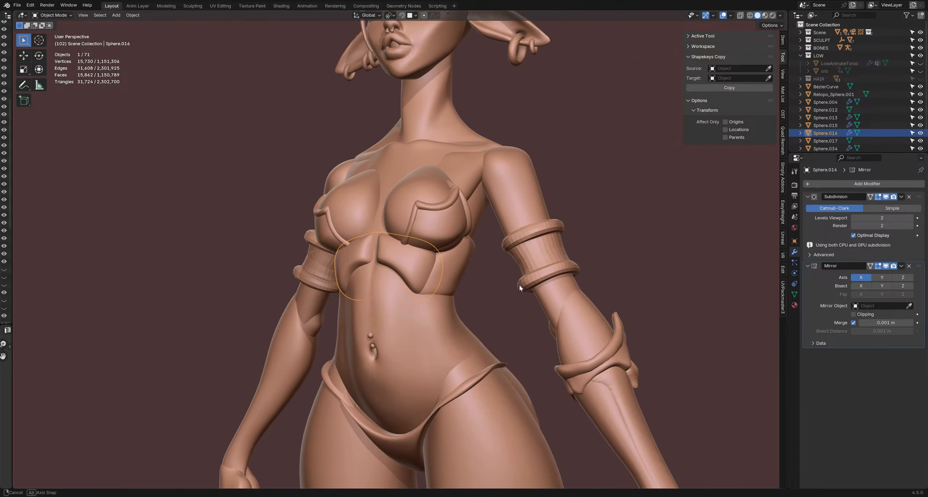
pyautogui.click(853, 323)
pyautogui.moveTo(443, 253); pyautogui.dragTo(414, 266, button='middle')
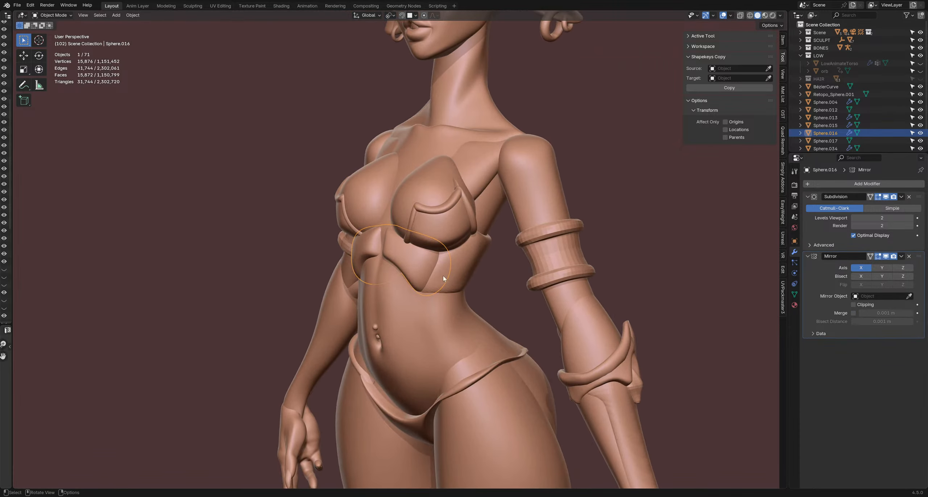
# - Select the back band behind the rib plate and apply all its transforms
pyautogui.click(444, 275)
pyautogui.moveTo(588, 265); pyautogui.dragTo(448, 264, button='middle')
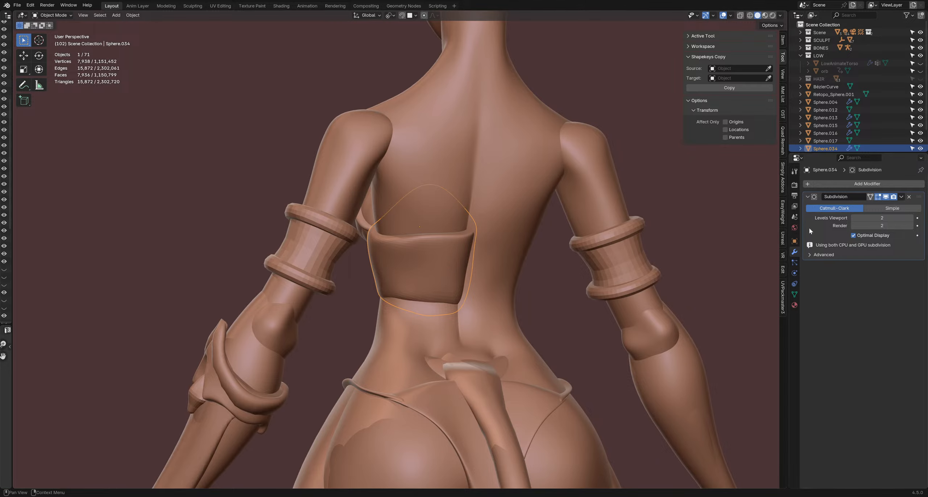
pyautogui.click(852, 184)
pyautogui.moveTo(852, 189)
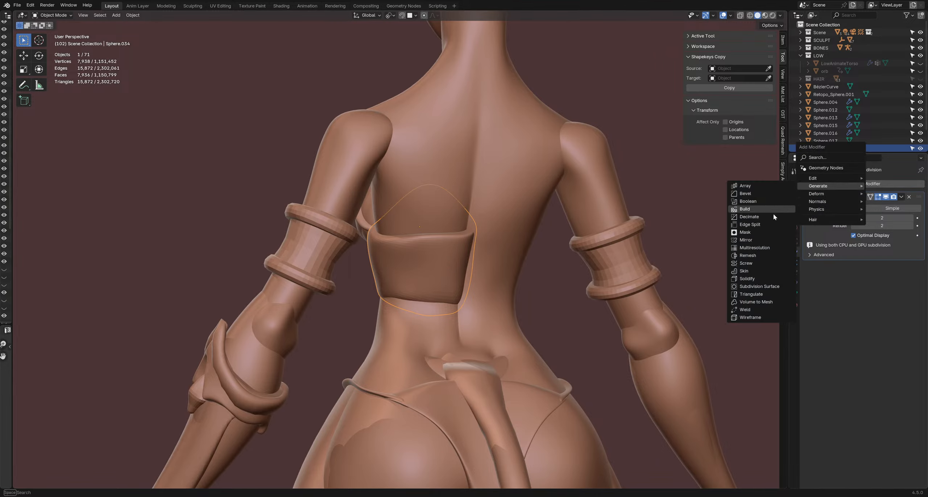
pyautogui.press('q')
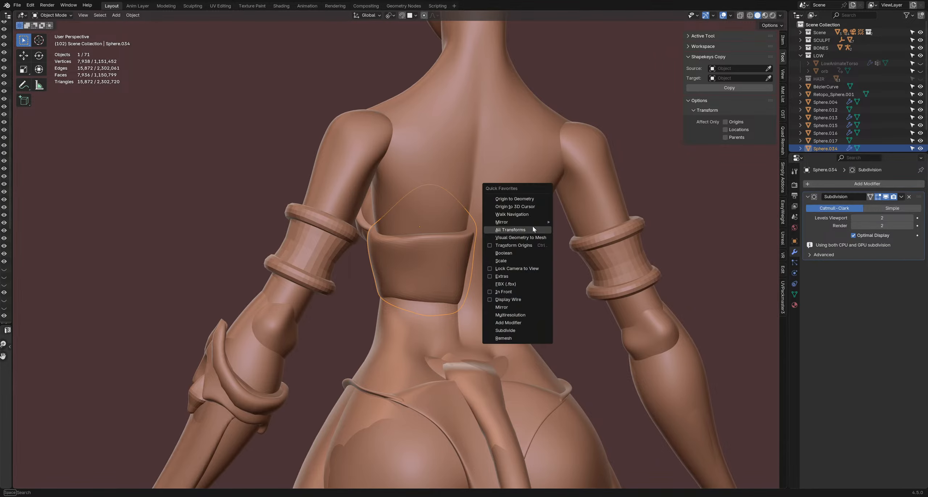
pyautogui.click(533, 229)
pyautogui.press('q')
pyautogui.click(510, 207)
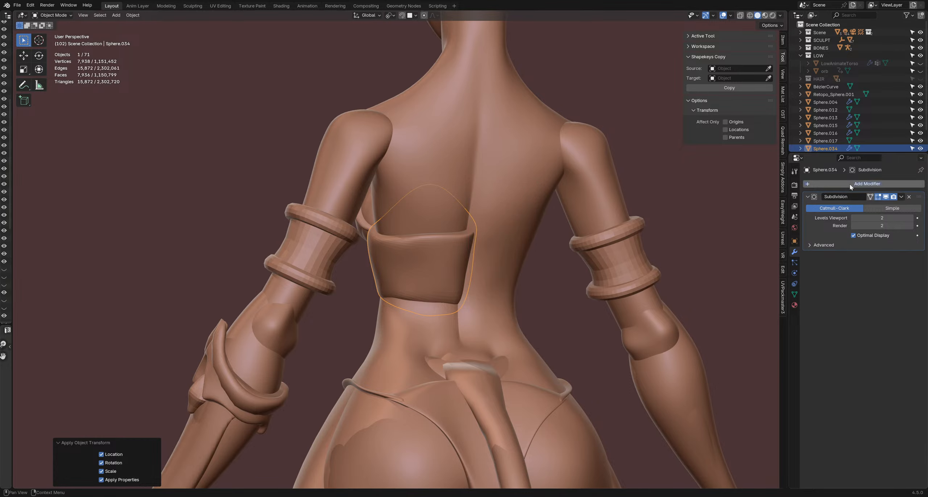
# - Add a Mirror modifier on the X axis to the back band with Merge off, and check the front plate
pyautogui.click(835, 184)
pyautogui.moveTo(835, 184)
pyautogui.click(759, 240)
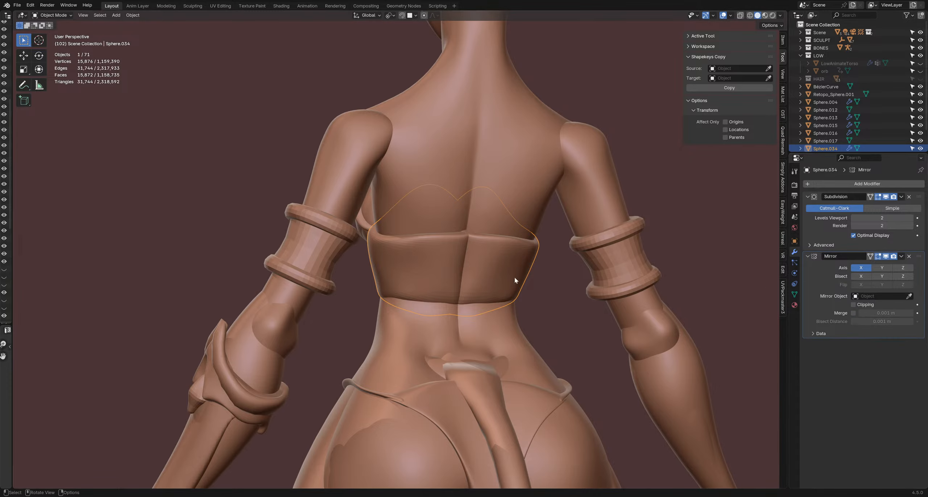
pyautogui.moveTo(514, 280); pyautogui.dragTo(399, 257, button='middle')
pyautogui.click(399, 258)
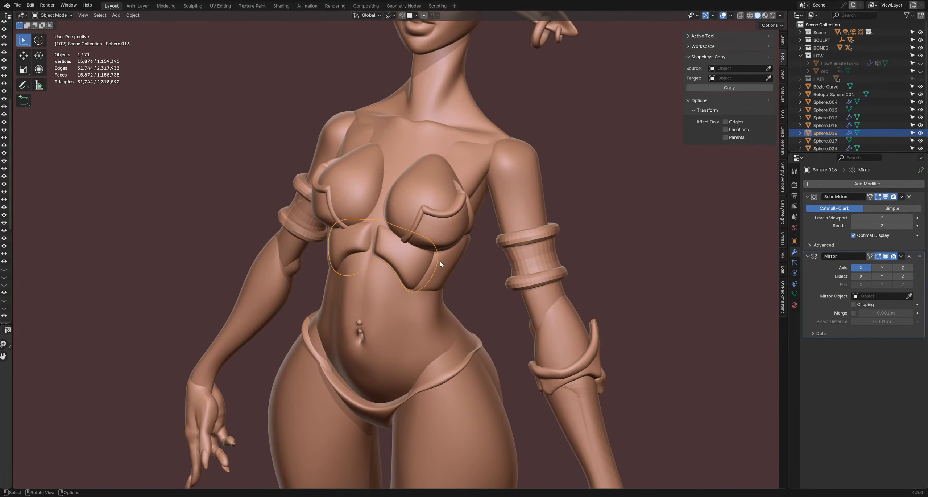
# - Put the back band in Sculpt Mode and adjust its upper edge at the spine with Grab at 200 px
pyautogui.click(450, 264)
pyautogui.moveTo(527, 271); pyautogui.dragTo(401, 253, button='middle')
pyautogui.moveTo(401, 254)
pyautogui.keyDown('shift'); pyautogui.mouseDown(button='middle')
pyautogui.moveTo(406, 228)
pyautogui.moveTo(443, 229)
pyautogui.mouseUp(button='middle'); pyautogui.keyUp('shift')
pyautogui.hotkey('ctrl', 'Tab')
pyautogui.press('f')
pyautogui.click(461, 220)
pyautogui.moveTo(465, 198); pyautogui.dragTo(463, 204)
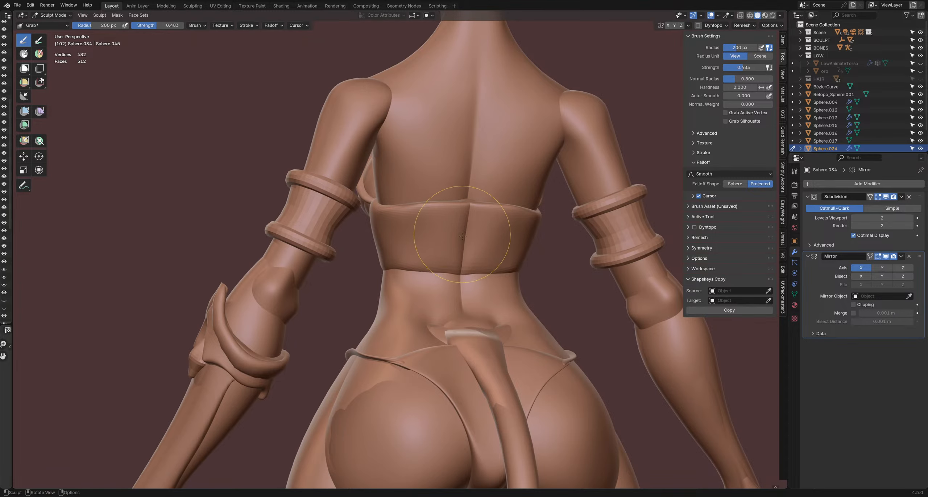
# - Examine the mirrored band from the back round to the front and reduce the Grab brush to 59 px
pyautogui.scroll(-4, 463, 236)
pyautogui.moveTo(463, 236); pyautogui.dragTo(535, 227, button='middle')
pyautogui.press('f')
pyautogui.click(496, 240)
pyautogui.press('f')
pyautogui.click(485, 248)
pyautogui.moveTo(482, 250)
pyautogui.mouseDown(button='middle')
pyautogui.moveTo(415, 316)
pyautogui.moveTo(458, 287)
pyautogui.moveTo(470, 267)
pyautogui.moveTo(469, 218)
pyautogui.moveTo(381, 246)
pyautogui.moveTo(361, 232)
pyautogui.mouseUp(button='middle')
pyautogui.scroll(1, 361, 231)
pyautogui.press('[')
pyautogui.press('[')
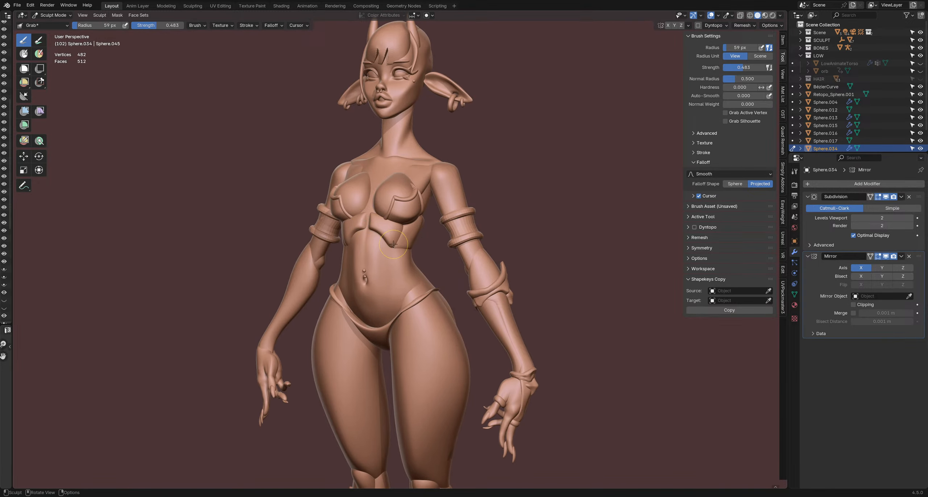
# - Switch sculpting to the front rib plate and pull its lower pointed tip into shape with Grab
pyautogui.scroll(1, 392, 244)
pyautogui.hotkey('alt', 'q')
pyautogui.press('f')
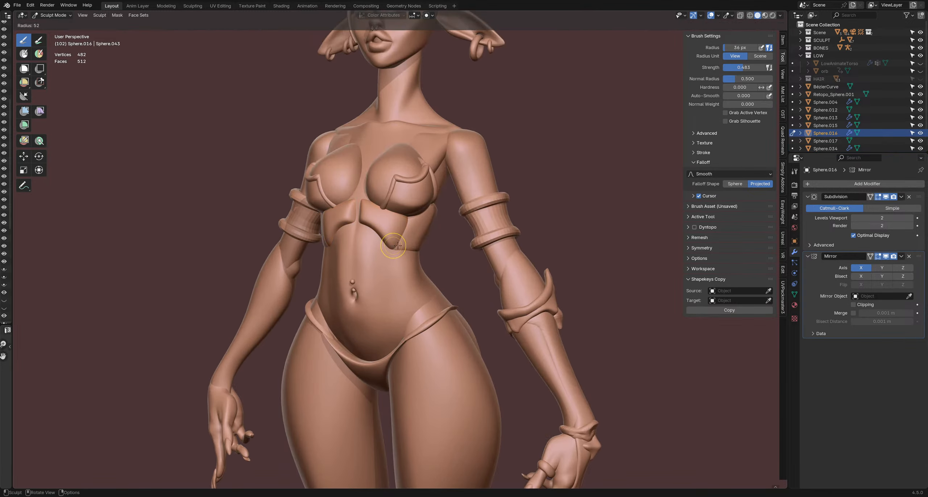
pyautogui.click(366, 258)
pyautogui.moveTo(363, 261); pyautogui.dragTo(361, 262, button='middle')
pyautogui.press('f')
pyautogui.click(402, 253)
pyautogui.moveTo(404, 253); pyautogui.dragTo(401, 258)
pyautogui.press('f')
pyautogui.click(409, 256)
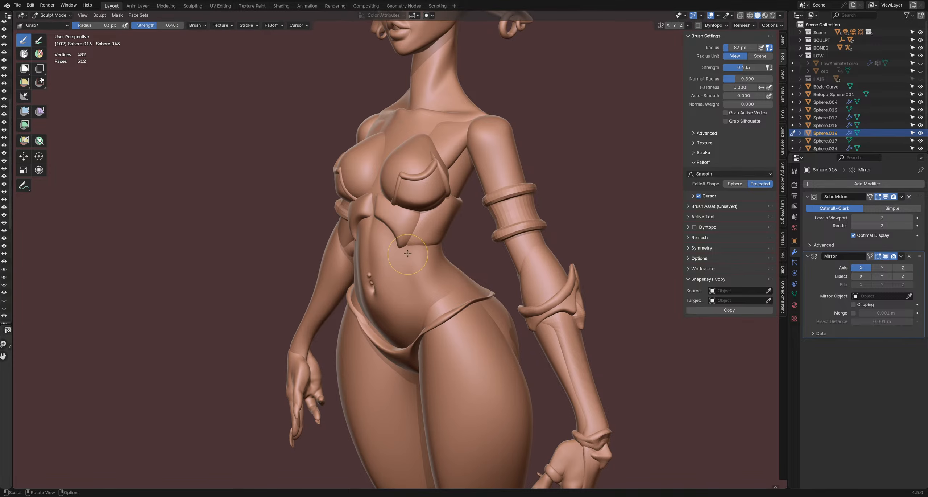
# - Check the mirrored rib plates against the torso from the front and save the file
pyautogui.scroll(-3, 445, 251)
pyautogui.moveTo(408, 253)
pyautogui.mouseDown(button='middle')
pyautogui.moveTo(452, 256)
pyautogui.moveTo(395, 254)
pyautogui.moveTo(415, 251)
pyautogui.mouseUp(button='middle')
pyautogui.scroll(-1, 446, 251)
pyautogui.scroll(3, 404, 254)
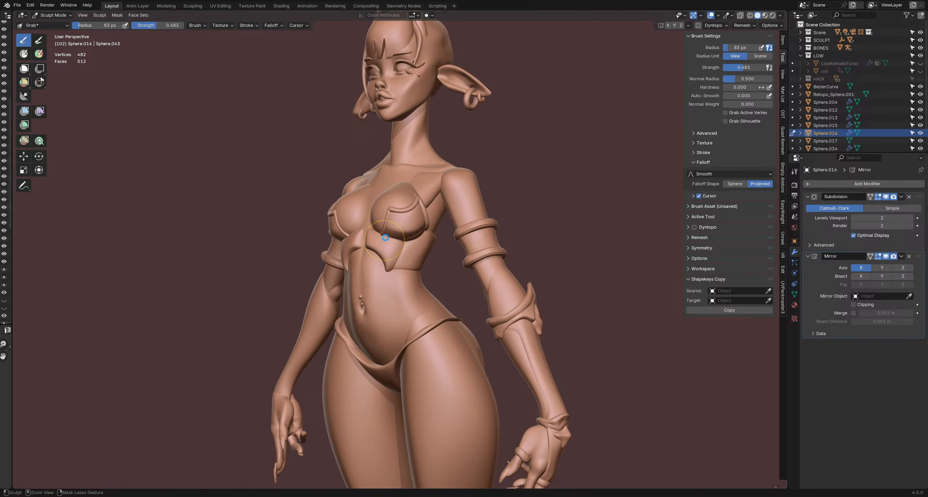
pyautogui.hotkey('ctrl', 's')
# - Inspect the full figure and save the scene as a new version named DemonOutfit2.blend
pyautogui.moveTo(399, 214)
pyautogui.mouseDown(button='middle')
pyautogui.moveTo(428, 268)
pyautogui.moveTo(412, 258)
pyautogui.mouseUp(button='middle')
pyautogui.scroll(-6, 425, 262)
pyautogui.scroll(5, 412, 258)
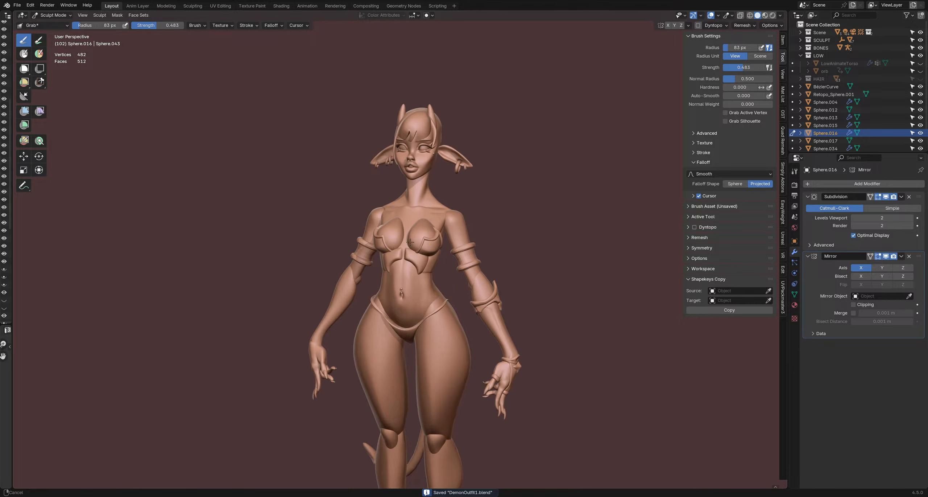
pyautogui.scroll(1, 412, 235)
pyautogui.moveTo(430, 226); pyautogui.dragTo(402, 226, button='middle')
pyautogui.click(16, 6)
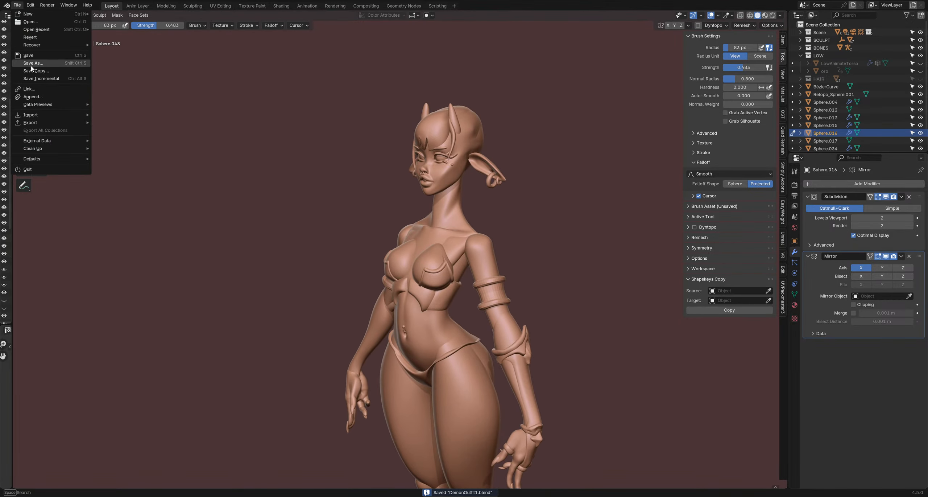
pyautogui.click(31, 64)
pyautogui.click(374, 333)
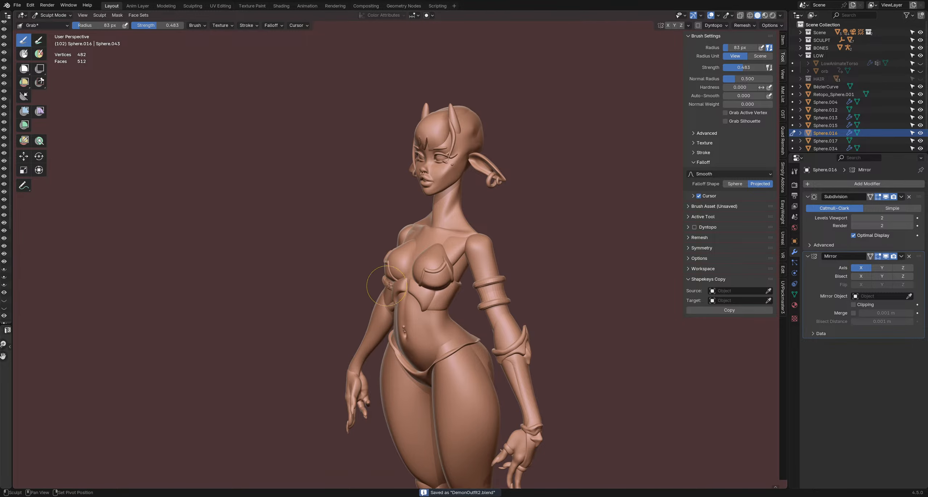
# - Switch sculpting to the boob2 chest mesh and set the Grab brush radius to 141 px
pyautogui.scroll(3, 437, 278)
pyautogui.keyDown('shift'); pyautogui.moveTo(386, 286); pyautogui.dragTo(457, 248, button='middle'); pyautogui.keyUp('shift')
pyautogui.scroll(-4, 458, 248)
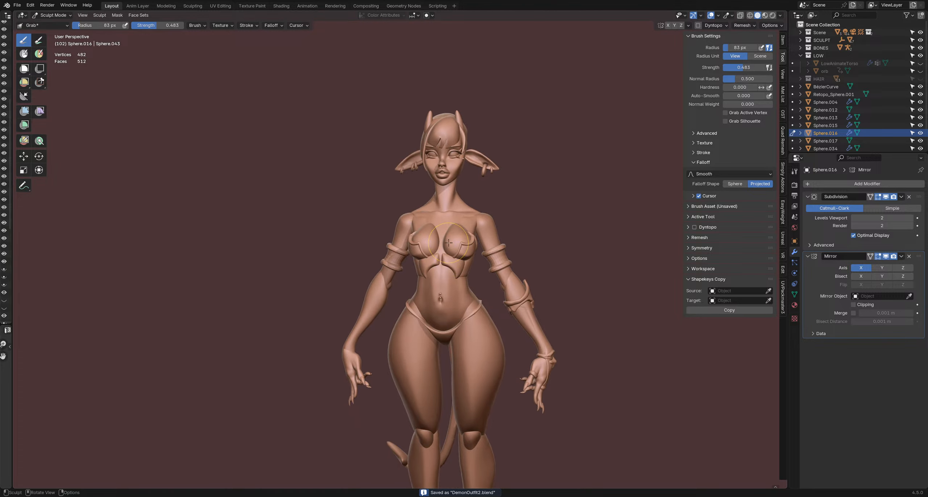
pyautogui.hotkey('alt', 'q')
pyautogui.scroll(1, 460, 248)
pyautogui.press('f')
pyautogui.click(467, 238)
pyautogui.moveTo(466, 238); pyautogui.dragTo(454, 241, button='middle')
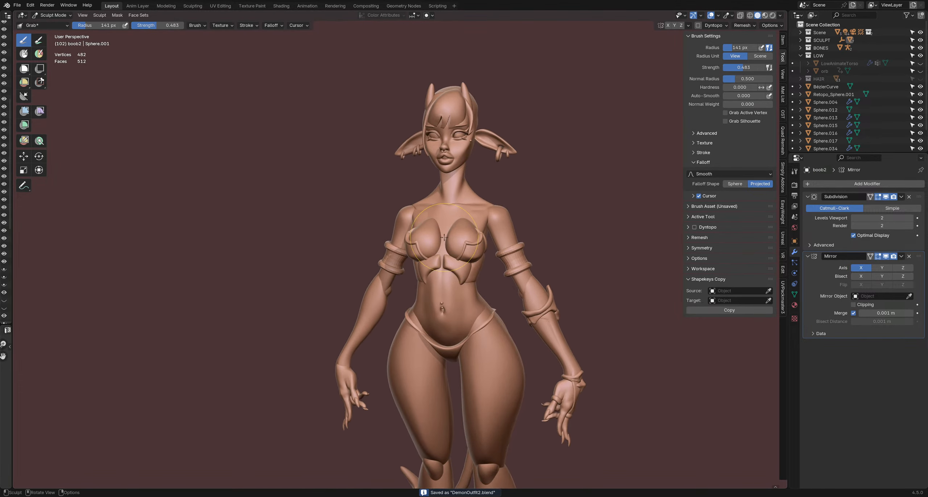
# - Swell the bust mesh slightly with the Inflate/Deflate brush at 0.500 strength
pyautogui.press('i')
pyautogui.moveTo(450, 241); pyautogui.dragTo(448, 243)
pyautogui.moveTo(443, 244); pyautogui.dragTo(450, 231, button='middle')
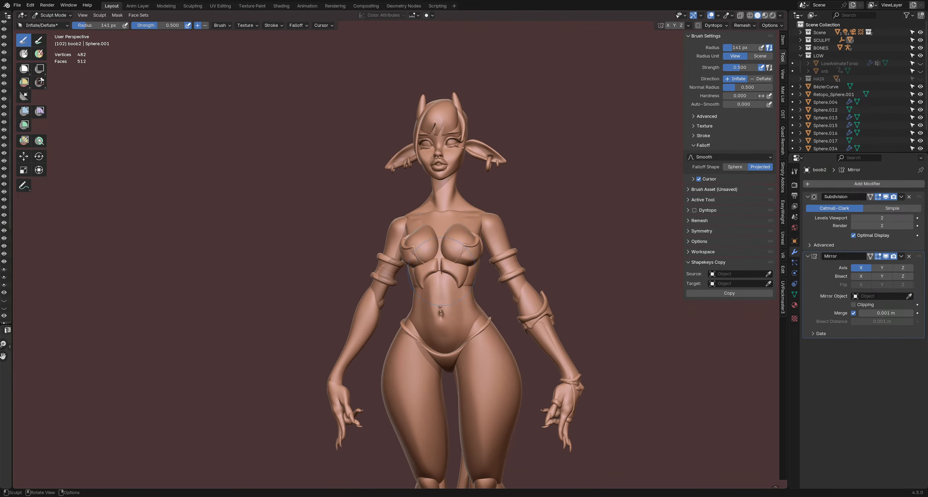
pyautogui.moveTo(442, 270)
pyautogui.mouseDown(button='middle')
pyautogui.moveTo(425, 237)
pyautogui.moveTo(434, 250)
pyautogui.moveTo(431, 290)
pyautogui.moveTo(365, 261)
pyautogui.moveTo(438, 252)
pyautogui.moveTo(454, 232)
pyautogui.moveTo(471, 244)
pyautogui.mouseUp(button='middle')
# - Reshape the side of the bust with the Grab brush, reducing its strength to 0.446
pyautogui.press('g')
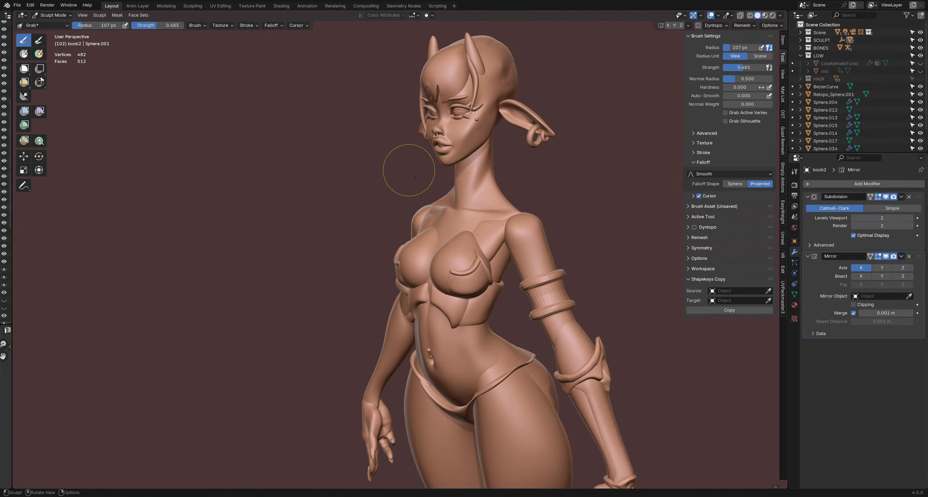
pyautogui.moveTo(469, 250); pyautogui.dragTo(478, 251, button='middle')
pyautogui.hotkey('shift', 'f')
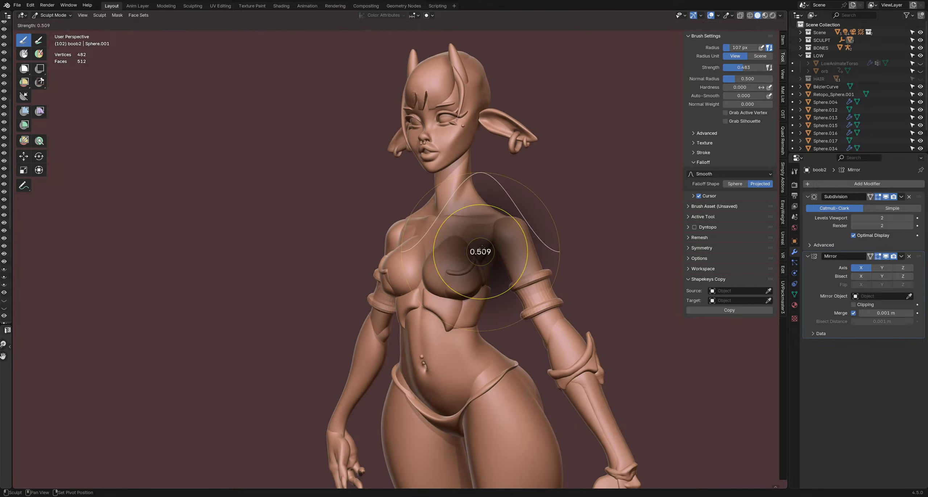
pyautogui.click(508, 223)
pyautogui.moveTo(507, 224); pyautogui.dragTo(400, 279, button='middle')
# - Adjust the Inflate/Deflate strength on the bust and refine the bust's contour with a resized Grab brush
pyautogui.press('i')
pyautogui.hotkey('shift', 'f')
pyautogui.click(475, 243)
pyautogui.press('g')
pyautogui.moveTo(439, 254)
pyautogui.mouseDown(button='middle')
pyautogui.moveTo(471, 250)
pyautogui.moveTo(438, 238)
pyautogui.moveTo(481, 239)
pyautogui.moveTo(431, 240)
pyautogui.moveTo(475, 245)
pyautogui.moveTo(435, 253)
pyautogui.moveTo(477, 259)
pyautogui.moveTo(487, 277)
pyautogui.moveTo(494, 251)
pyautogui.moveTo(503, 257)
pyautogui.moveTo(479, 255)
pyautogui.moveTo(493, 271)
pyautogui.moveTo(482, 278)
pyautogui.moveTo(495, 279)
pyautogui.moveTo(479, 291)
pyautogui.moveTo(348, 278)
pyautogui.moveTo(429, 234)
pyautogui.mouseUp(button='middle')
pyautogui.press('f')
pyautogui.click(471, 249)
# - Switch sculpting among the overlapping chest pieces and nudge them to fit the bust with the Grab brush
pyautogui.hotkey('alt', 'q')
pyautogui.hotkey('alt', 'q')
pyautogui.hotkey('alt', 'q')
pyautogui.press('f')
pyautogui.click(506, 254)
pyautogui.press('f')
pyautogui.click(488, 258)
# - Transfer sculpting to the outfit's torso band and refine it around the back with a 109 px Grab brush
pyautogui.hotkey('alt', 'q')
pyautogui.press('f')
pyautogui.click(480, 278)
pyautogui.press('f')
pyautogui.click(401, 276)
pyautogui.press('f')
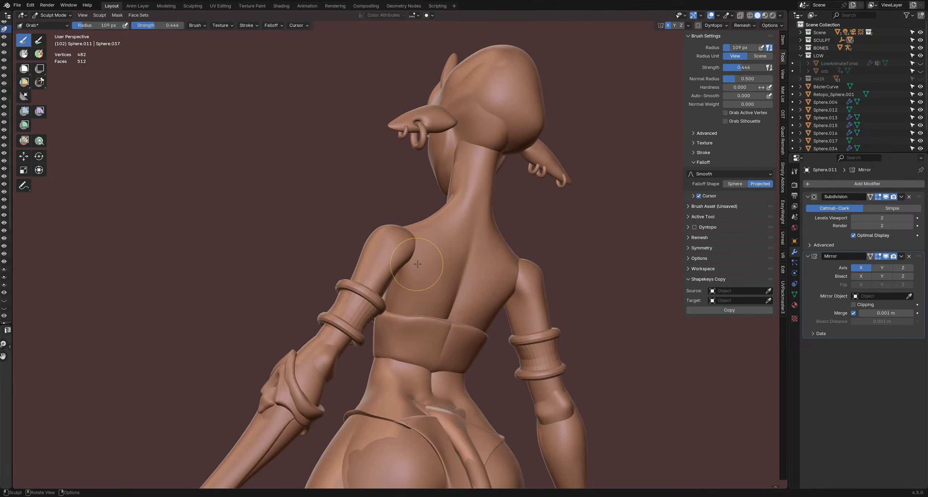
pyautogui.moveTo(417, 264)
pyautogui.mouseDown(button='middle')
pyautogui.moveTo(540, 232)
pyautogui.moveTo(454, 220)
pyautogui.moveTo(483, 210)
pyautogui.moveTo(454, 224)
pyautogui.mouseUp(button='middle')
# - Switch sculpting to the body mesh and reshape the back of the neck with a 178 px Grab brush
pyautogui.hotkey('alt', 'q')
pyautogui.press('f')
pyautogui.click(489, 191)
pyautogui.moveTo(489, 192)
pyautogui.mouseDown(button='middle')
pyautogui.moveTo(469, 212)
pyautogui.moveTo(488, 220)
pyautogui.mouseUp(button='middle')
pyautogui.press('f')
pyautogui.click(510, 217)
pyautogui.moveTo(462, 218); pyautogui.dragTo(460, 217)
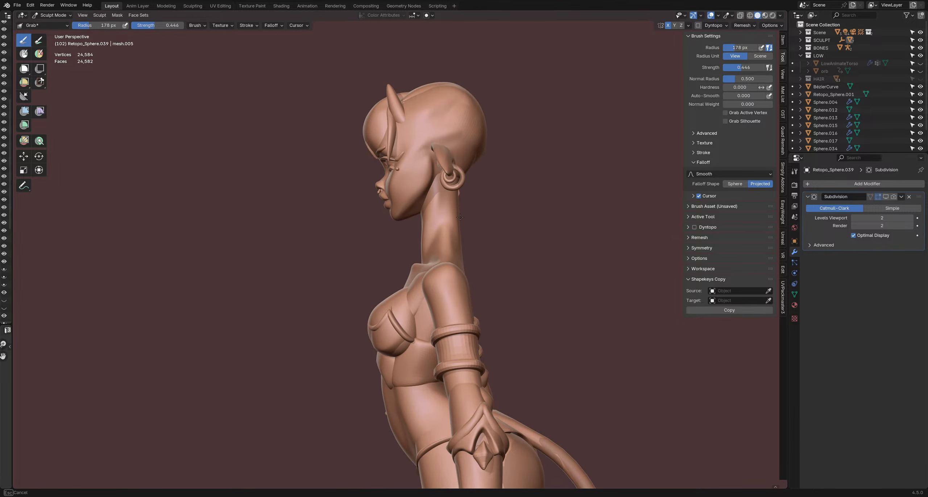
# - Refine the neck's side profile at the throat and nape with the Grab brush at 118 px and 186 px radius
pyautogui.moveTo(423, 227); pyautogui.dragTo(433, 225, button='middle')
pyautogui.press('f')
pyautogui.click(434, 226)
pyautogui.moveTo(421, 235); pyautogui.dragTo(427, 238)
pyautogui.moveTo(427, 238); pyautogui.dragTo(410, 232, button='middle')
pyautogui.press('f')
pyautogui.click(410, 233)
pyautogui.moveTo(410, 232); pyautogui.dragTo(420, 232)
pyautogui.moveTo(408, 241); pyautogui.dragTo(405, 238, button='middle')
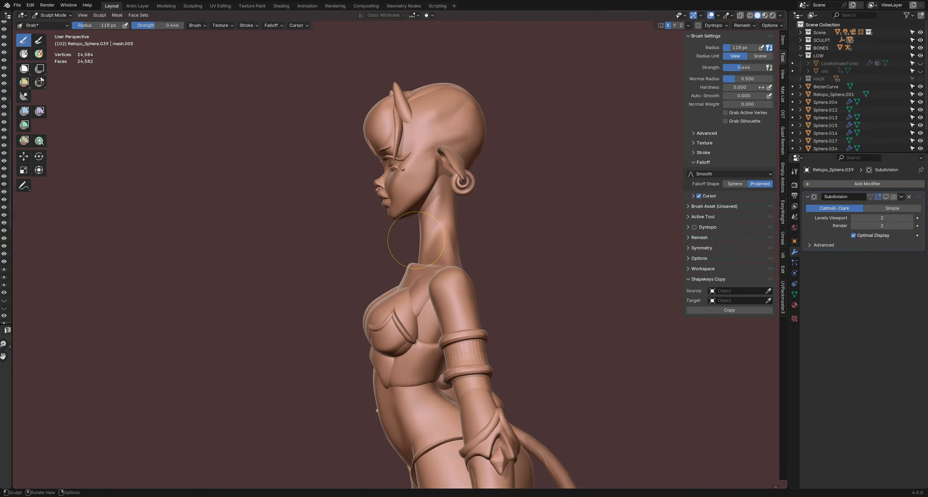
pyautogui.press('f')
pyautogui.click(484, 213)
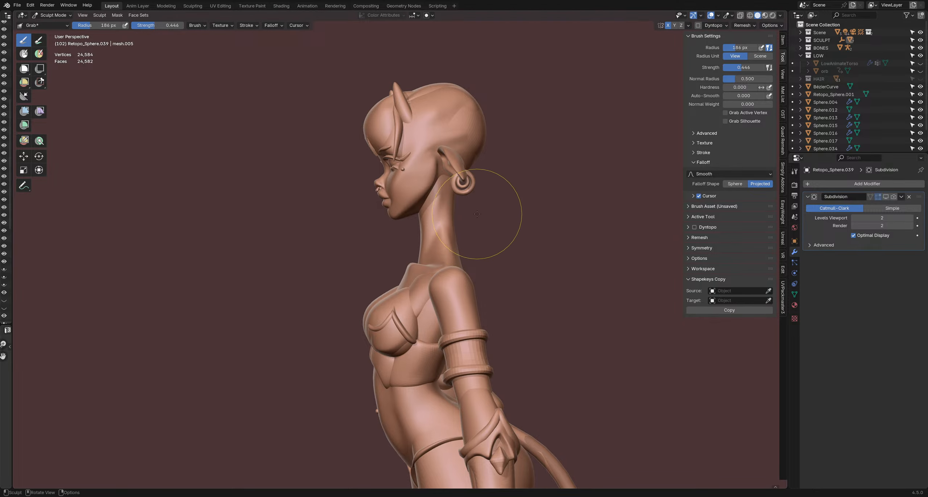
pyautogui.moveTo(477, 214)
pyautogui.mouseDown(button='middle')
pyautogui.moveTo(534, 197)
pyautogui.moveTo(400, 258)
pyautogui.mouseUp(button='middle')
# - Switch sculpting to the bra cup piece and use the Elastic Snake Hook brush at 119 px radius
pyautogui.hotkey('ctrl', 'Tab')
pyautogui.moveTo(417, 298)
pyautogui.mouseDown(button='middle')
pyautogui.moveTo(441, 304)
pyautogui.moveTo(468, 264)
pyautogui.moveTo(456, 321)
pyautogui.moveTo(406, 298)
pyautogui.mouseUp(button='middle')
pyautogui.click(410, 331)
pyautogui.hotkey('ctrl', 'Tab')
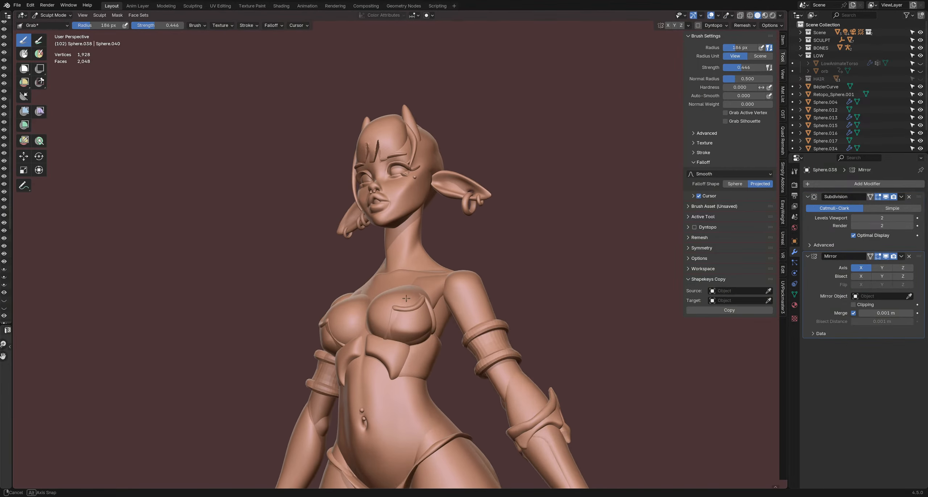
pyautogui.press('k')
pyautogui.press('f')
pyautogui.click(374, 310)
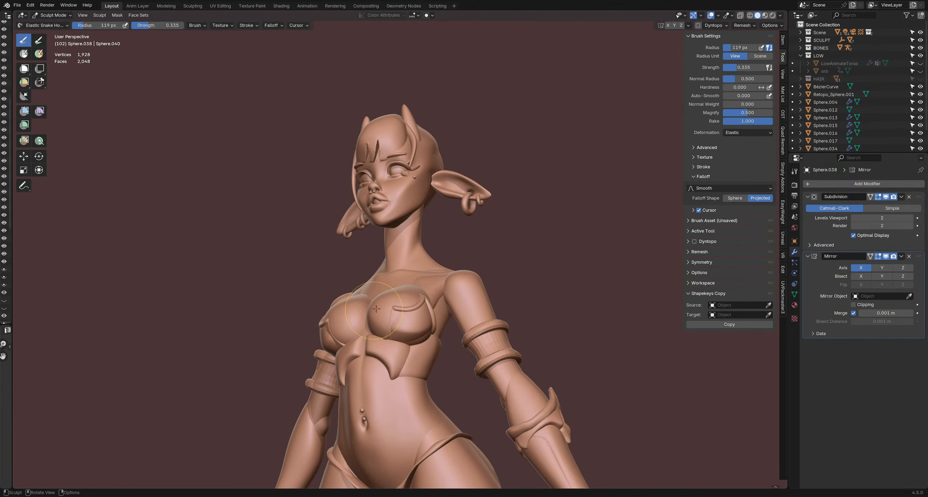
# - Pull the bra cup's upper and outer edge into shape with a smaller Elastic Snake Hook brush
pyautogui.moveTo(399, 296)
pyautogui.mouseDown(button='middle')
pyautogui.moveTo(369, 331)
pyautogui.moveTo(305, 311)
pyautogui.moveTo(431, 297)
pyautogui.mouseUp(button='middle')
pyautogui.press('f')
pyautogui.click(360, 331)
pyautogui.press('f')
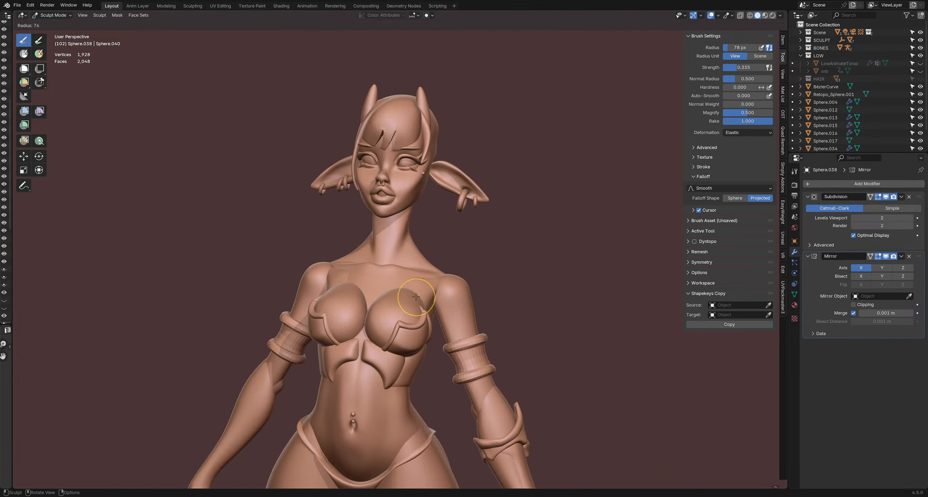
pyautogui.click(426, 304)
pyautogui.moveTo(419, 304); pyautogui.dragTo(419, 302)
pyautogui.moveTo(417, 305)
pyautogui.mouseDown(button='middle')
pyautogui.moveTo(368, 308)
pyautogui.moveTo(409, 310)
pyautogui.moveTo(404, 319)
pyautogui.moveTo(401, 295)
pyautogui.mouseUp(button='middle')
# - Refine the bra cup's overall silhouette with the Elastic Snake Hook brush, starting at 84 px radius
pyautogui.scroll(-3, 409, 316)
pyautogui.press('f')
pyautogui.click(396, 312)
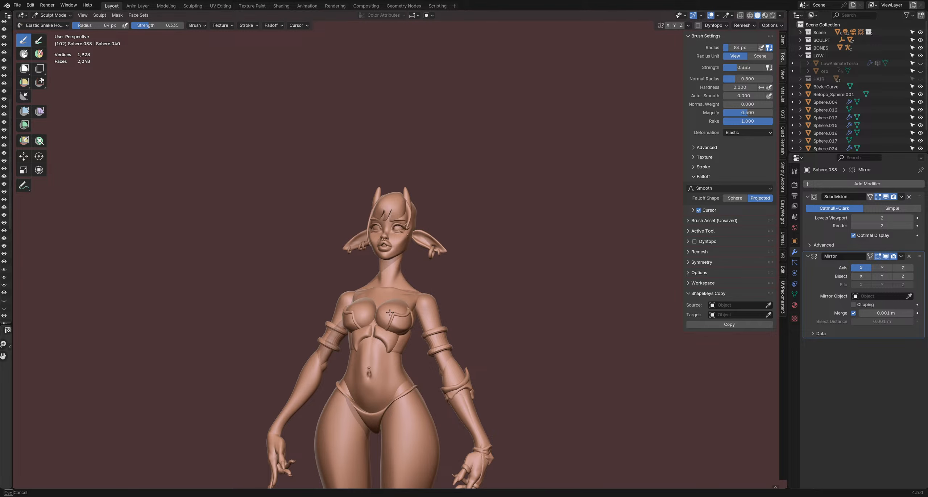
pyautogui.moveTo(389, 313)
pyautogui.mouseDown(button='middle')
pyautogui.moveTo(387, 325)
pyautogui.moveTo(373, 323)
pyautogui.moveTo(391, 312)
pyautogui.moveTo(391, 345)
pyautogui.mouseUp(button='middle')
pyautogui.press('f')
pyautogui.click(389, 332)
pyautogui.press('f')
pyautogui.click(394, 322)
# - Switch sculpting to the horned underbust plate and reshape it with an 82 px Elastic Snake Hook brush
pyautogui.hotkey('alt', 'q')
pyautogui.press('f')
pyautogui.click(390, 328)
pyautogui.press('f')
pyautogui.click(391, 342)
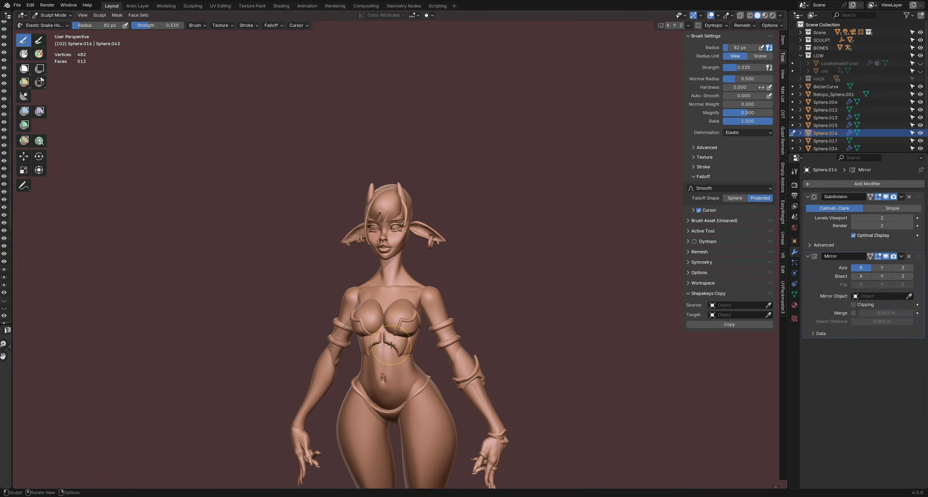
pyautogui.press('f')
pyautogui.click(380, 326)
# - Fine-tune the underbust plate's curve and points with the Grab brush, reducing its radius to 46 px
pyautogui.press('g')
pyautogui.moveTo(383, 334); pyautogui.dragTo(386, 343)
pyautogui.press('f')
pyautogui.click(384, 333)
pyautogui.press('f')
pyautogui.click(384, 332)
pyautogui.moveTo(386, 345)
pyautogui.mouseDown(button='middle')
pyautogui.moveTo(375, 350)
pyautogui.moveTo(394, 334)
pyautogui.moveTo(386, 325)
pyautogui.moveTo(388, 336)
pyautogui.mouseUp(button='middle')
pyautogui.press('[')
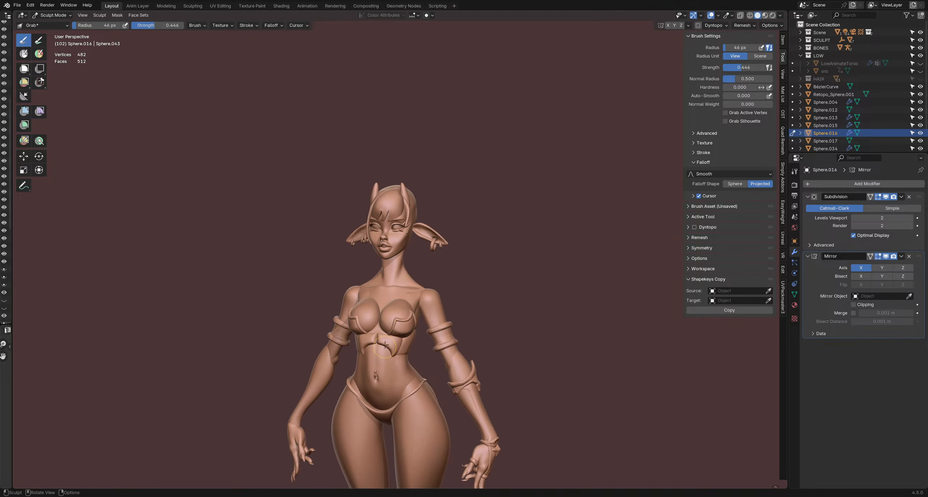
# - Return to Object Mode, save the file and clear the selection
pyautogui.hotkey('ctrl', 'Tab')
pyautogui.hotkey('ctrl', 's')
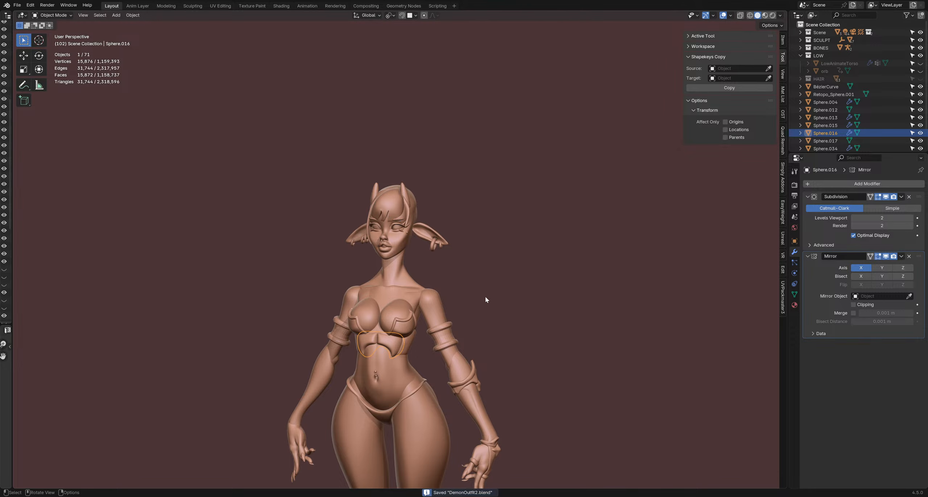
pyautogui.click(476, 144)
# - Add a UV sphere and rotate it by about 59.9° in the view
pyautogui.scroll(5, 475, 188)
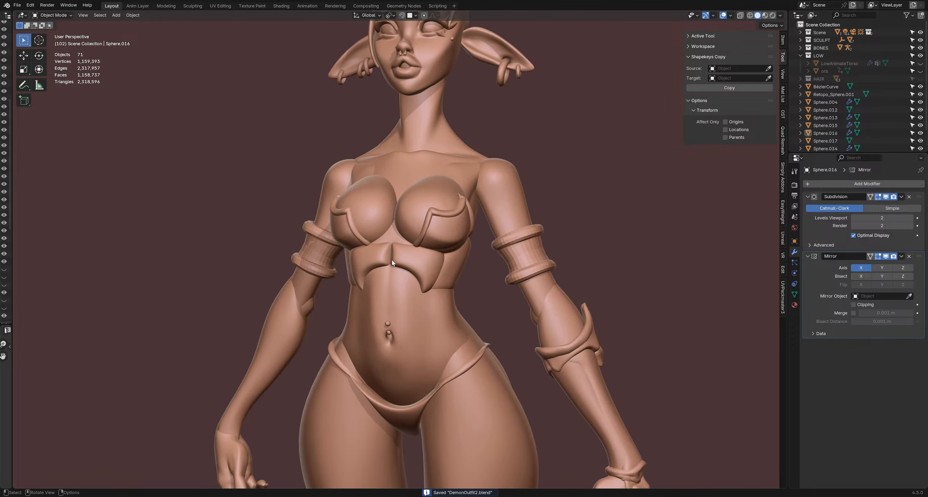
pyautogui.hotkey('shift', 'a')
pyautogui.moveTo(571, 271)
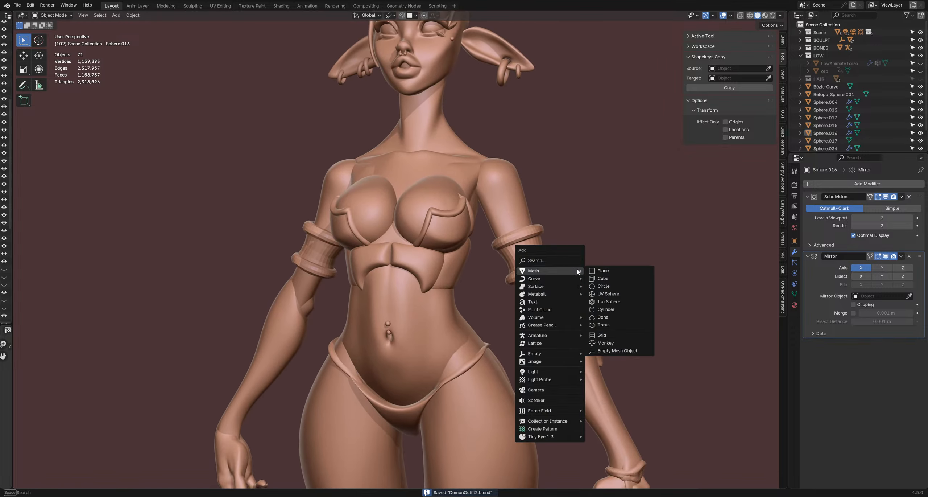
pyautogui.click(609, 295)
pyautogui.scroll(-2, 514, 275)
pyautogui.press('r')
pyautogui.click(665, 396)
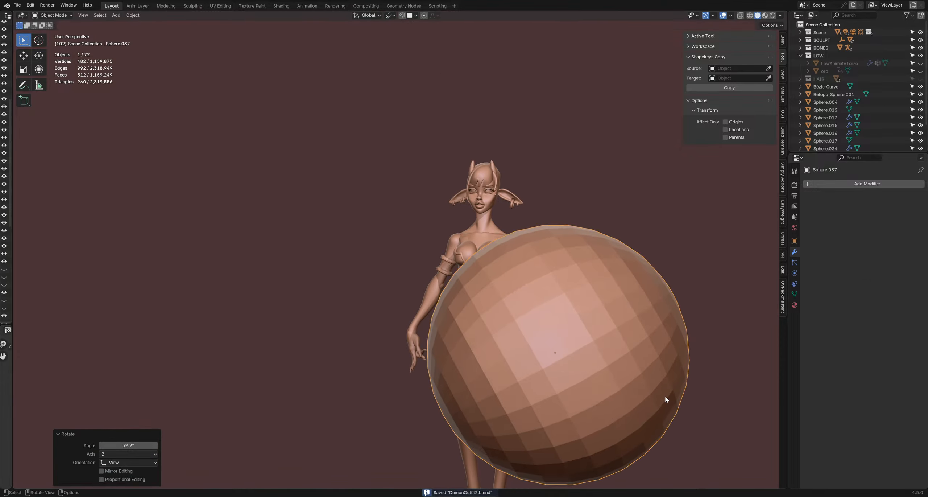
# - Shrink the new sphere and move it up to the character's torso
pyautogui.press('s')
pyautogui.click(608, 367)
pyautogui.press('g')
pyautogui.click(526, 295)
pyautogui.moveTo(632, 334); pyautogui.dragTo(518, 315, button='middle')
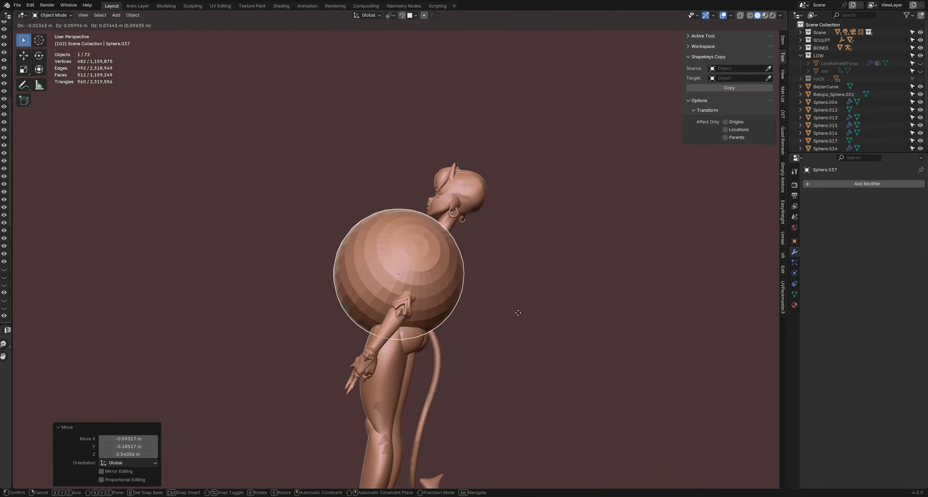
pyautogui.press('s')
pyautogui.click(412, 294)
# - Move the sphere to the middle of the chest, in front of the underbust plate
pyautogui.scroll(8, 523, 306)
pyautogui.moveTo(411, 295); pyautogui.dragTo(561, 266, button='middle')
pyautogui.scroll(-4, 537, 309)
pyautogui.press('g')
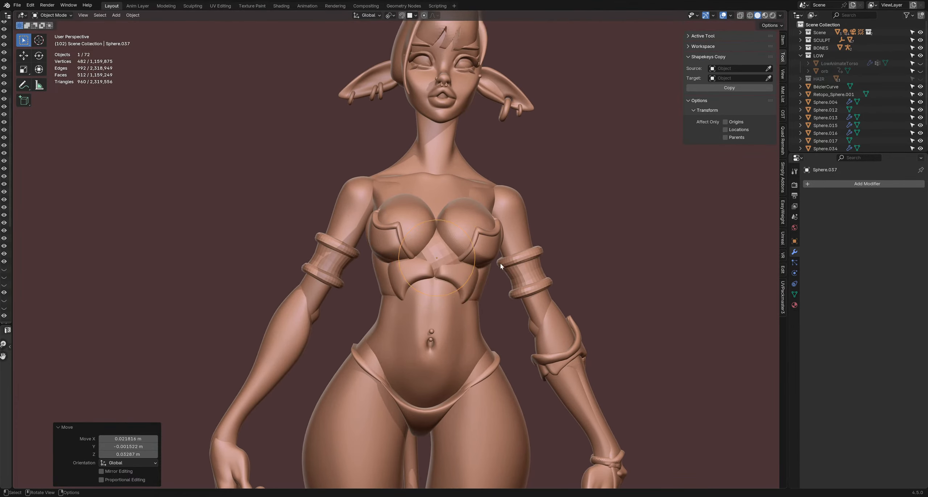
pyautogui.moveTo(500, 262); pyautogui.dragTo(528, 259, button='middle')
pyautogui.scroll(3, 482, 270)
pyautogui.scroll(-3, 528, 259)
# - Scale the sphere by about 0.533 and place it between the bra cups above the underbust plate
pyautogui.press('r')
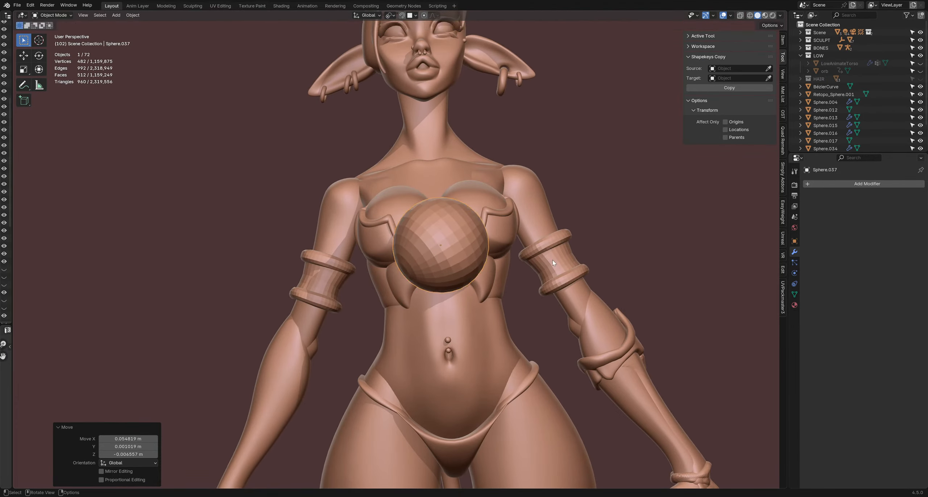
pyautogui.click(573, 304)
pyautogui.press('s')
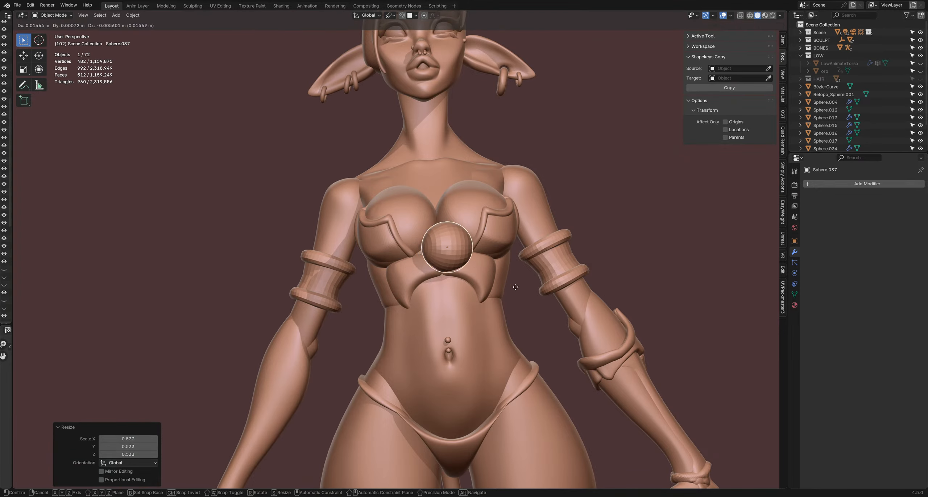
pyautogui.click(520, 284)
pyautogui.scroll(2, 520, 285)
pyautogui.moveTo(519, 284)
pyautogui.mouseDown(button='middle')
pyautogui.moveTo(405, 264)
pyautogui.moveTo(512, 275)
pyautogui.mouseUp(button='middle')
pyautogui.press('g')
pyautogui.click(403, 273)
pyautogui.scroll(1, 429, 253)
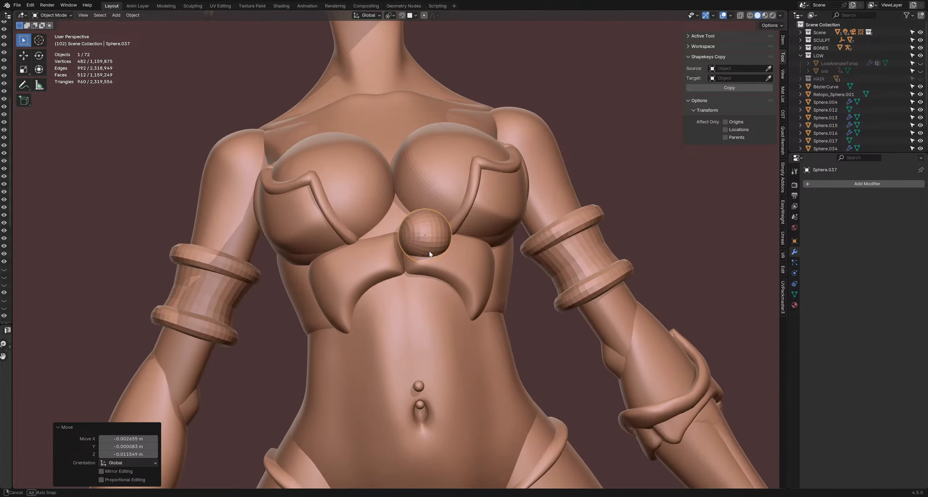
# - Rotate and seat the sphere against the centre of the underbust plate and give it a level 2 Subdivision modifier
pyautogui.moveTo(429, 253); pyautogui.dragTo(438, 201, button='middle')
pyautogui.press('g')
pyautogui.click(514, 268)
pyautogui.press('r')
pyautogui.click(479, 250)
pyautogui.press('r')
pyautogui.click(463, 206)
pyautogui.hotkey('ctrl', '2')
pyautogui.press('g')
pyautogui.click(464, 234)
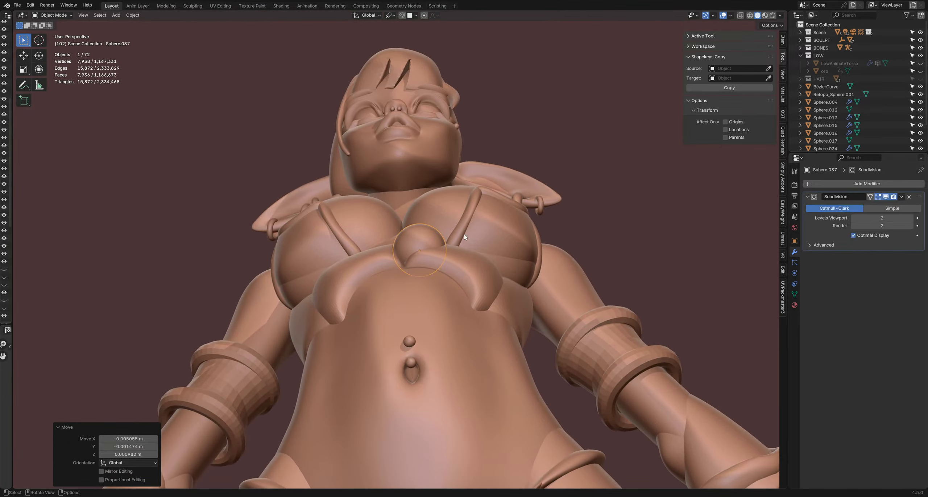
# - Save the file with the smoothed sphere in place on the chest
pyautogui.moveTo(464, 234); pyautogui.dragTo(417, 308, button='middle')
pyautogui.moveTo(428, 254); pyautogui.dragTo(441, 278, button='middle')
pyautogui.hotkey('ctrl', 's')
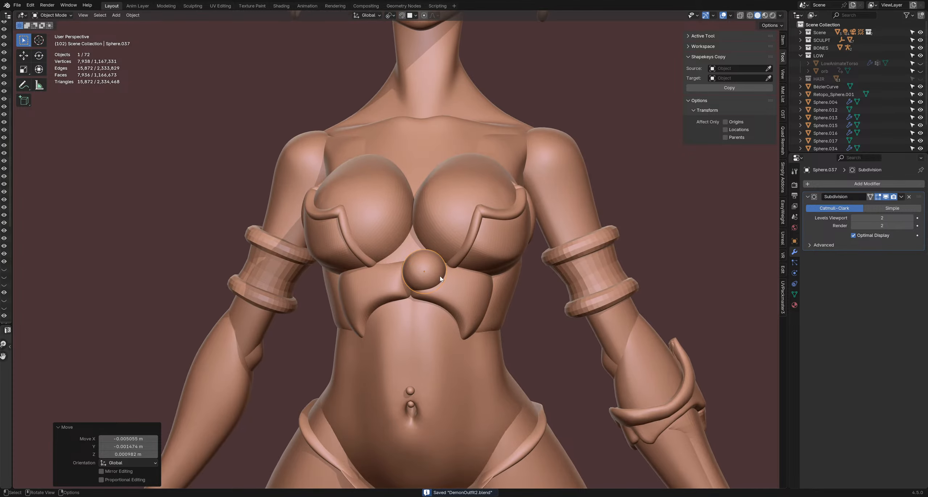
# - Try applying the sphere's location, rotation and scale transforms
pyautogui.hotkey('ctrl', 'Tab')
pyautogui.click(448, 283)
pyautogui.press('f')
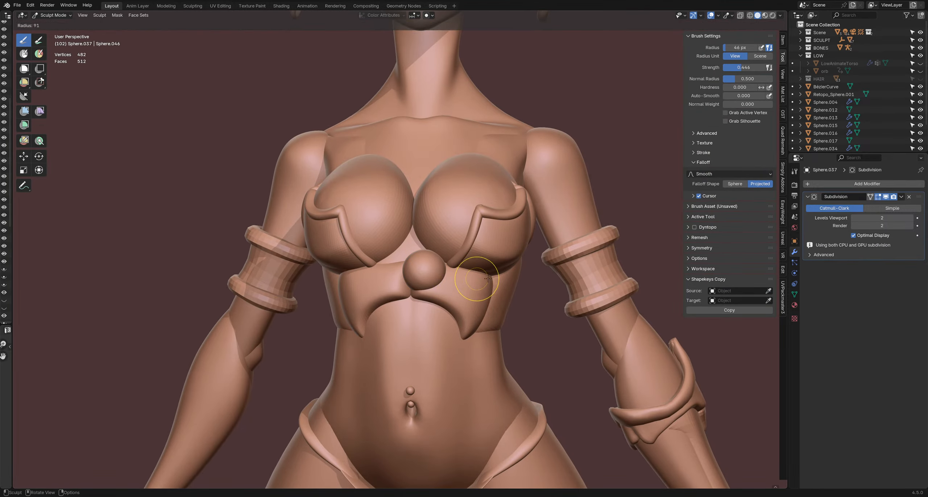
pyautogui.click(437, 270)
pyautogui.hotkey('ctrl', 'Tab')
pyautogui.hotkey('ctrl', 'a')
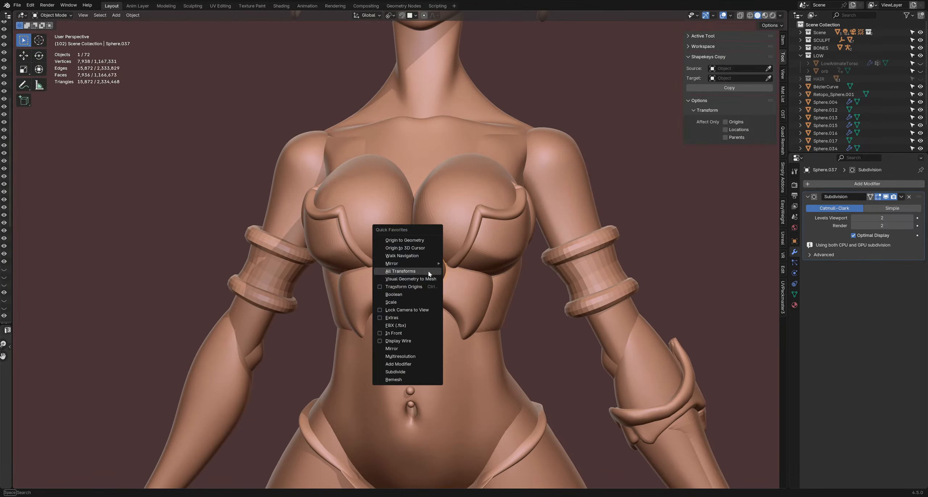
pyautogui.click(440, 274)
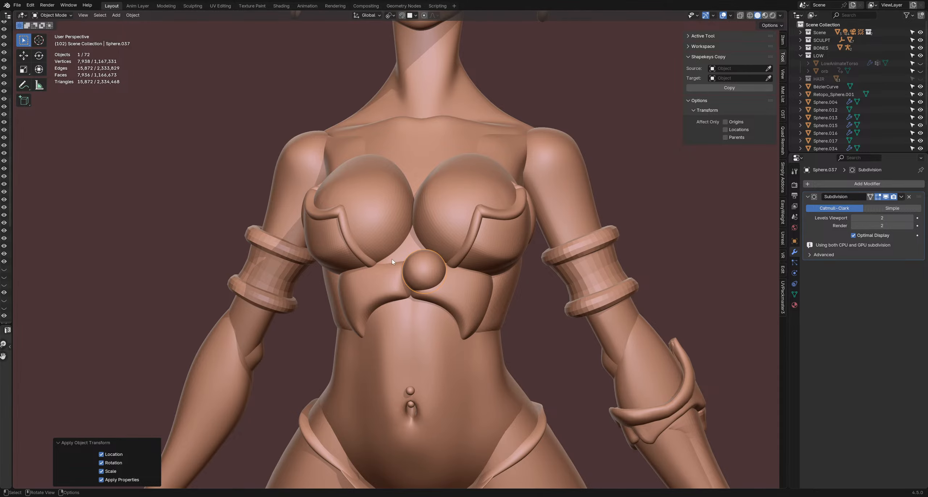
pyautogui.hotkey('ctrl', 'z')
# - Enter Sculpt Mode on the sphere and stretch it sideways with the Grab brush at 196 px radius
pyautogui.hotkey('ctrl', 'Tab')
pyautogui.click(432, 284)
pyautogui.press('f')
pyautogui.click(454, 272)
pyautogui.moveTo(462, 268)
pyautogui.mouseDown(button='middle')
pyautogui.moveTo(448, 265)
pyautogui.moveTo(407, 293)
pyautogui.moveTo(425, 234)
pyautogui.moveTo(443, 275)
pyautogui.moveTo(469, 261)
pyautogui.moveTo(461, 254)
pyautogui.mouseUp(button='middle')
pyautogui.press('f')
pyautogui.click(456, 269)
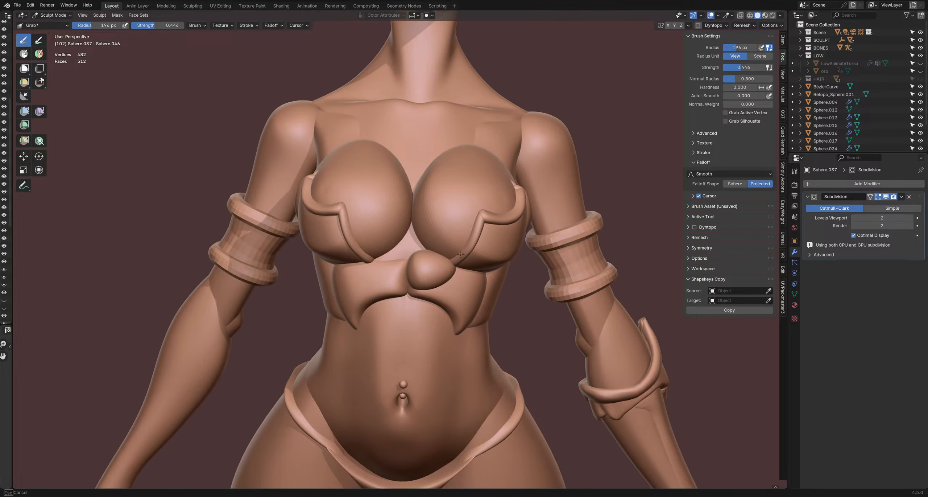
pyautogui.moveTo(389, 265); pyautogui.dragTo(391, 268)
# - Shape the stretched sphere from below and the side with the Grab brush at 185 px radius
pyautogui.moveTo(417, 289)
pyautogui.mouseDown(button='middle')
pyautogui.moveTo(448, 313)
pyautogui.moveTo(426, 274)
pyautogui.mouseUp(button='middle')
pyautogui.press('f')
pyautogui.click(447, 313)
pyautogui.moveTo(408, 292); pyautogui.dragTo(407, 279)
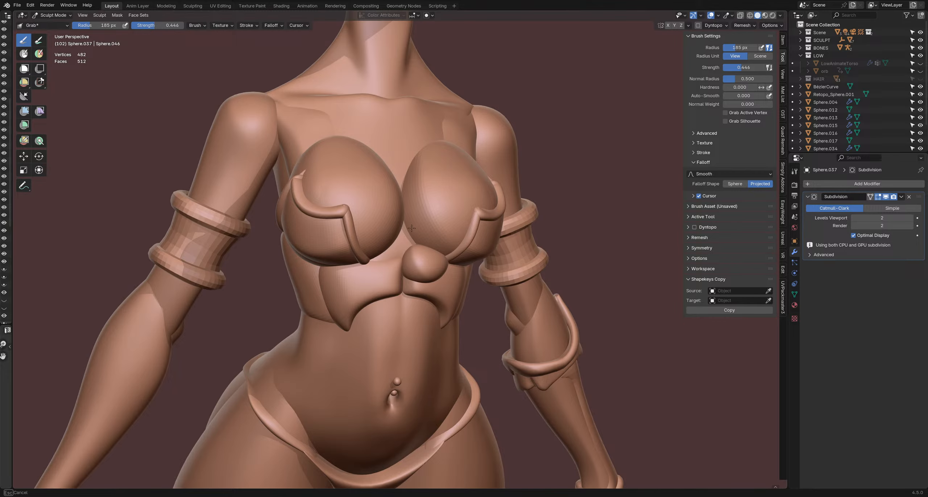
pyautogui.moveTo(411, 227)
pyautogui.mouseDown(button='middle')
pyautogui.moveTo(450, 264)
pyautogui.moveTo(440, 276)
pyautogui.moveTo(420, 233)
pyautogui.moveTo(370, 268)
pyautogui.moveTo(413, 246)
pyautogui.moveTo(419, 291)
pyautogui.moveTo(420, 276)
pyautogui.mouseUp(button='middle')
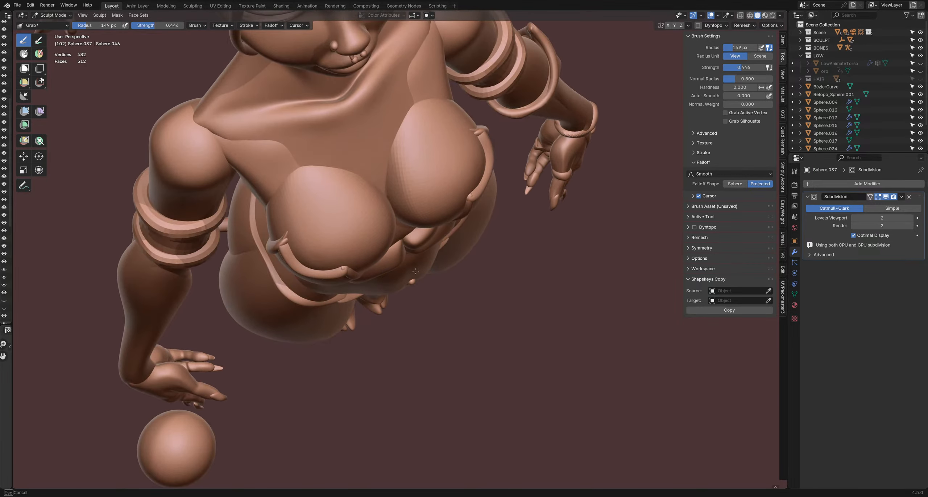
# - Mould the sphere into a flatter lobe over the underbust plate's centre with Grab at 104 px and 118 px radius
pyautogui.moveTo(400, 247)
pyautogui.mouseDown(button='middle')
pyautogui.moveTo(476, 201)
pyautogui.moveTo(451, 234)
pyautogui.moveTo(420, 251)
pyautogui.mouseUp(button='middle')
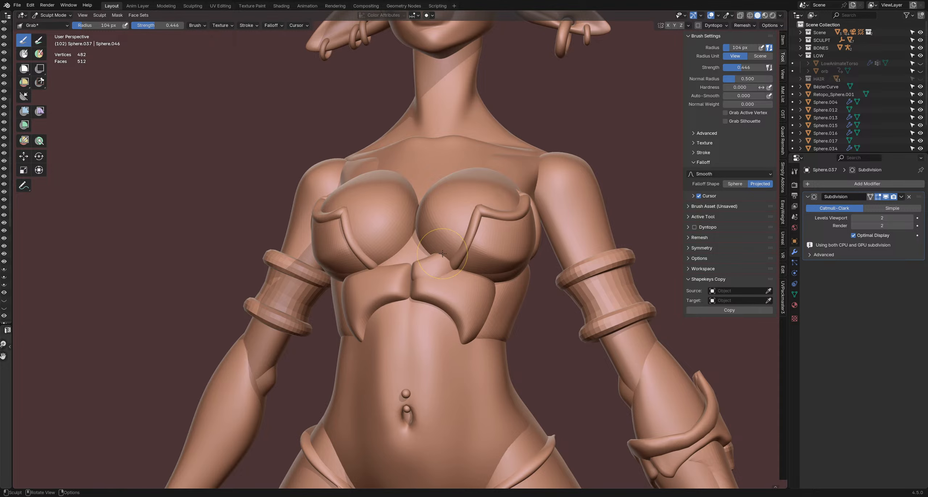
pyautogui.moveTo(439, 257)
pyautogui.mouseDown(button='middle')
pyautogui.moveTo(450, 248)
pyautogui.moveTo(395, 276)
pyautogui.moveTo(421, 274)
pyautogui.moveTo(405, 299)
pyautogui.moveTo(409, 257)
pyautogui.moveTo(394, 264)
pyautogui.moveTo(402, 286)
pyautogui.mouseUp(button='middle')
pyautogui.press('f')
pyautogui.click(410, 263)
pyautogui.moveTo(400, 237)
pyautogui.mouseDown(button='middle')
pyautogui.moveTo(397, 259)
pyautogui.moveTo(418, 298)
pyautogui.mouseUp(button='middle')
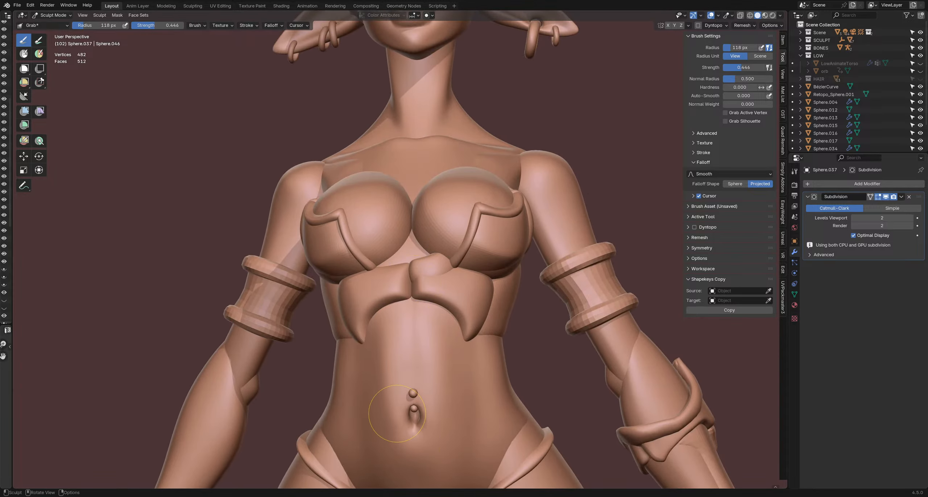
# - Refine the central lobe of the underbust plate with the Grab brush at 90 px radius
pyautogui.moveTo(397, 272)
pyautogui.mouseDown(button='middle')
pyautogui.moveTo(408, 265)
pyautogui.moveTo(407, 295)
pyautogui.moveTo(471, 194)
pyautogui.mouseUp(button='middle')
pyautogui.press('f')
pyautogui.click(436, 251)
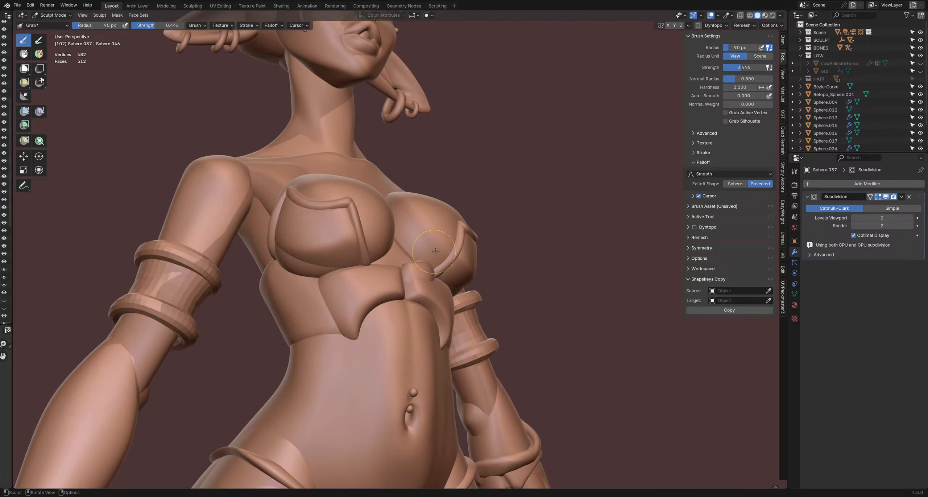
pyautogui.moveTo(430, 256)
pyautogui.mouseDown(button='middle')
pyautogui.moveTo(449, 280)
pyautogui.moveTo(426, 246)
pyautogui.mouseUp(button='middle')
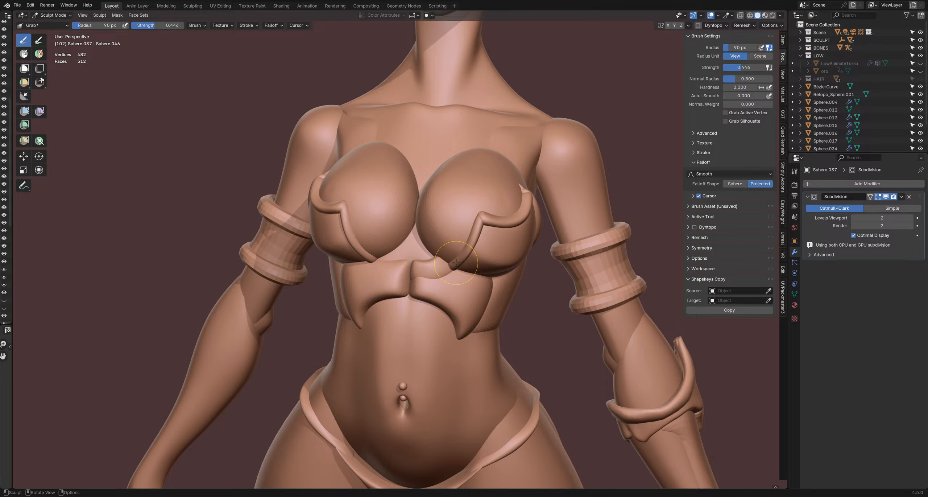
# - Switch sculpting to the bra cup, Sphere.038, and adjust its shape with the Grab brush, using a 177 px radius
pyautogui.hotkey('alt', 'q')
pyautogui.moveTo(457, 261)
pyautogui.mouseDown(button='middle')
pyautogui.moveTo(450, 262)
pyautogui.moveTo(485, 286)
pyautogui.moveTo(510, 270)
pyautogui.mouseUp(button='middle')
pyautogui.press('f')
pyautogui.click(444, 268)
pyautogui.scroll(-4, 499, 277)
pyautogui.press('f')
pyautogui.click(491, 277)
pyautogui.scroll(3, 511, 286)
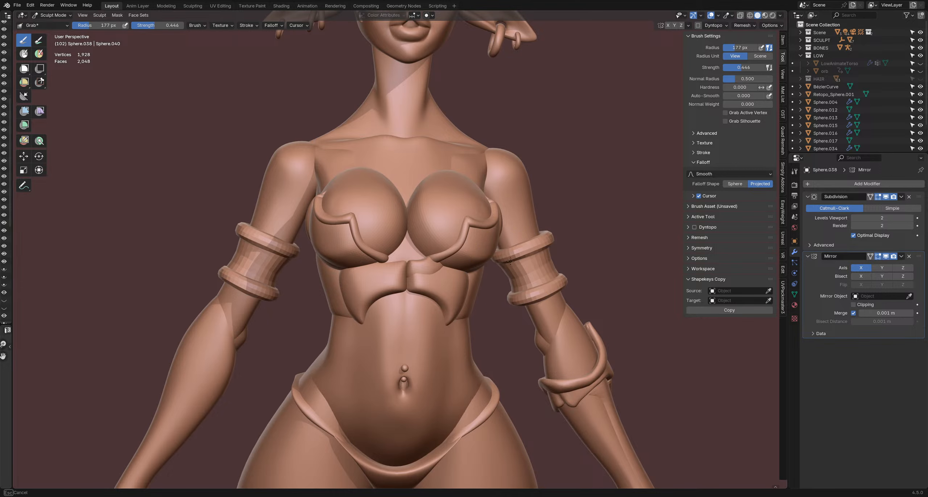
pyautogui.moveTo(511, 261); pyautogui.dragTo(510, 253)
pyautogui.press('f')
pyautogui.click(519, 228)
pyautogui.moveTo(526, 208)
pyautogui.mouseDown(button='middle')
pyautogui.moveTo(540, 212)
pyautogui.moveTo(525, 208)
pyautogui.mouseUp(button='middle')
pyautogui.press('f')
pyautogui.click(536, 202)
# - Switch sculpting to the boob2 object and reshape it from below with the Grab brush at 239 px and 197 px radius
pyautogui.hotkey('alt', 'q')
pyautogui.moveTo(463, 233)
pyautogui.mouseDown(button='middle')
pyautogui.moveTo(479, 222)
pyautogui.moveTo(466, 207)
pyautogui.moveTo(477, 214)
pyautogui.mouseUp(button='middle')
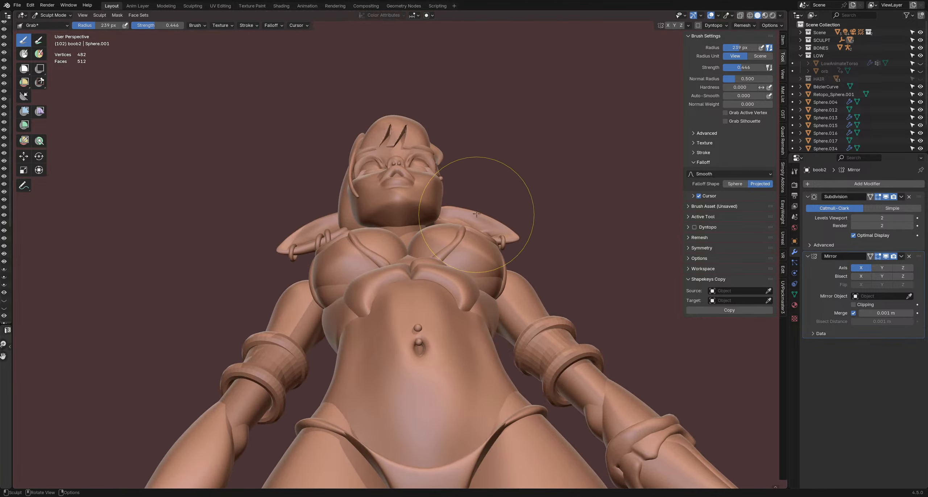
pyautogui.moveTo(477, 213); pyautogui.dragTo(482, 197)
pyautogui.moveTo(536, 227); pyautogui.dragTo(547, 214, button='middle')
pyautogui.press('f')
pyautogui.click(557, 214)
pyautogui.moveTo(498, 210); pyautogui.dragTo(496, 201)
pyautogui.press('f')
pyautogui.click(492, 208)
pyautogui.moveTo(431, 207); pyautogui.dragTo(439, 197)
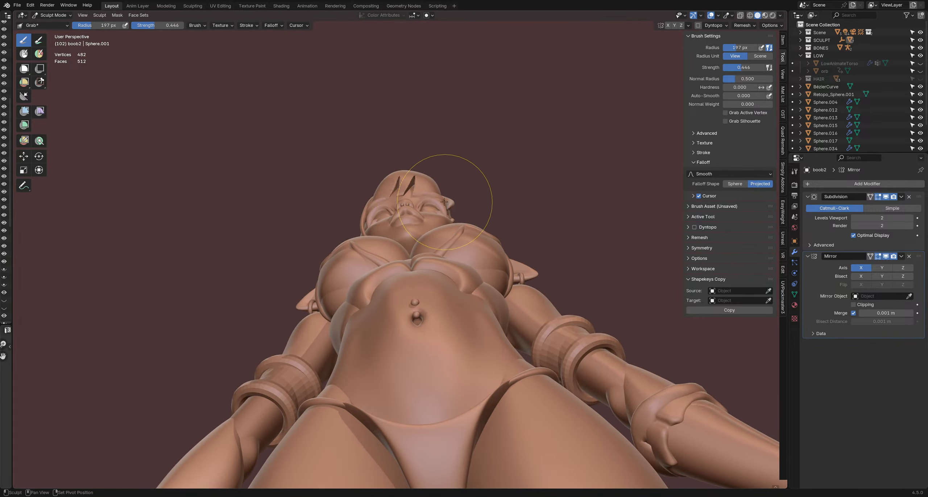
# - Leave sculpting on boob2, select the bra cup Sphere.038 and enter Sculpt Mode on it
pyautogui.press('i')
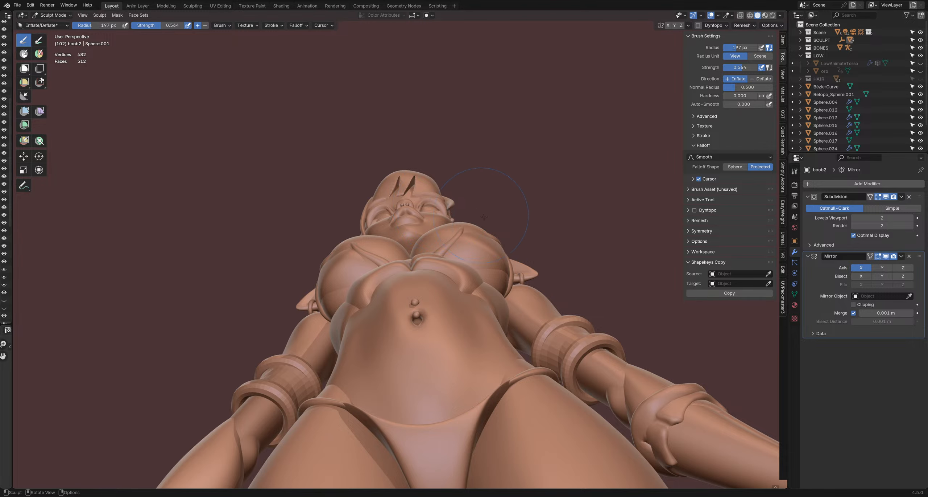
pyautogui.moveTo(487, 205)
pyautogui.mouseDown(button='middle')
pyautogui.moveTo(425, 207)
pyautogui.moveTo(403, 240)
pyautogui.moveTo(452, 252)
pyautogui.moveTo(403, 240)
pyautogui.mouseUp(button='middle')
pyautogui.press('g')
pyautogui.press('i')
pyautogui.hotkey('ctrl', 'Tab')
pyautogui.click(462, 257)
pyautogui.scroll(2, 462, 257)
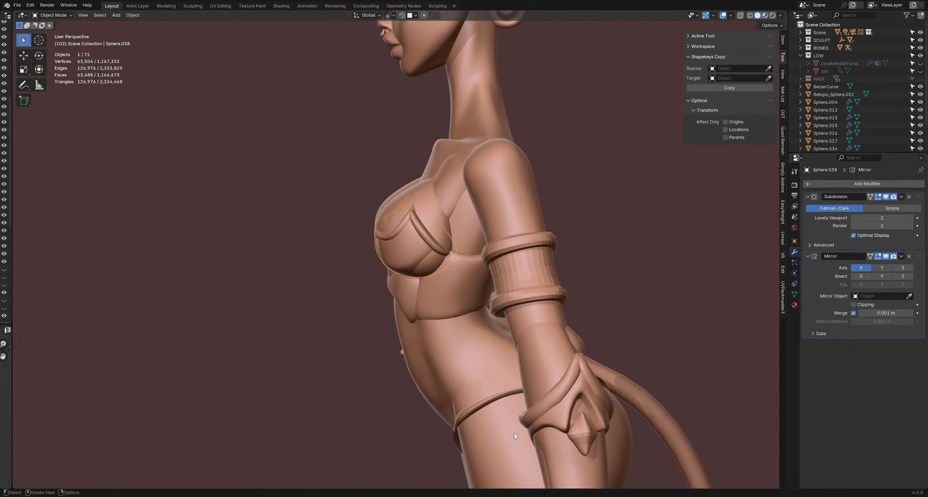
pyautogui.moveTo(515, 239); pyautogui.dragTo(560, 231, button='middle')
pyautogui.hotkey('ctrl', 'Tab')
pyautogui.moveTo(462, 224); pyautogui.dragTo(467, 198, button='middle')
pyautogui.click(478, 290)
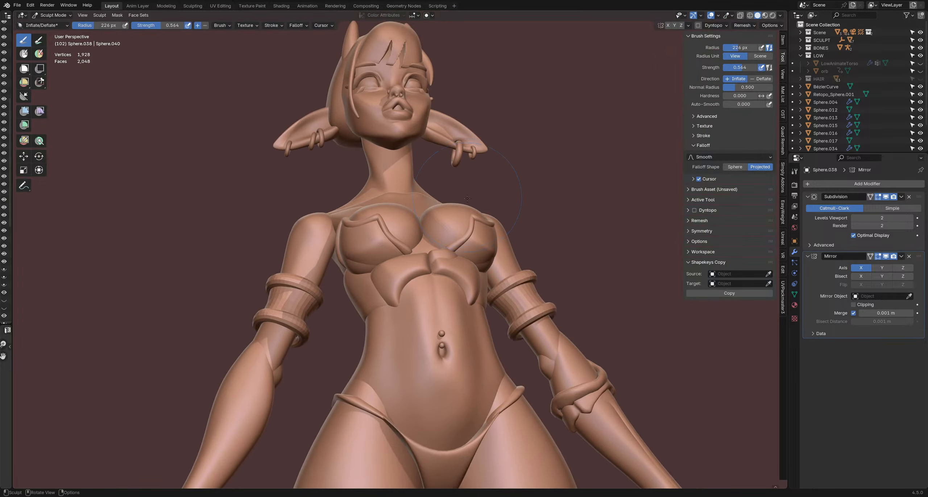
# - Fit the bra cup around the breast with the Grab brush at 282 px and 142 px radius
pyautogui.press('g')
pyautogui.moveTo(471, 195); pyautogui.dragTo(481, 184)
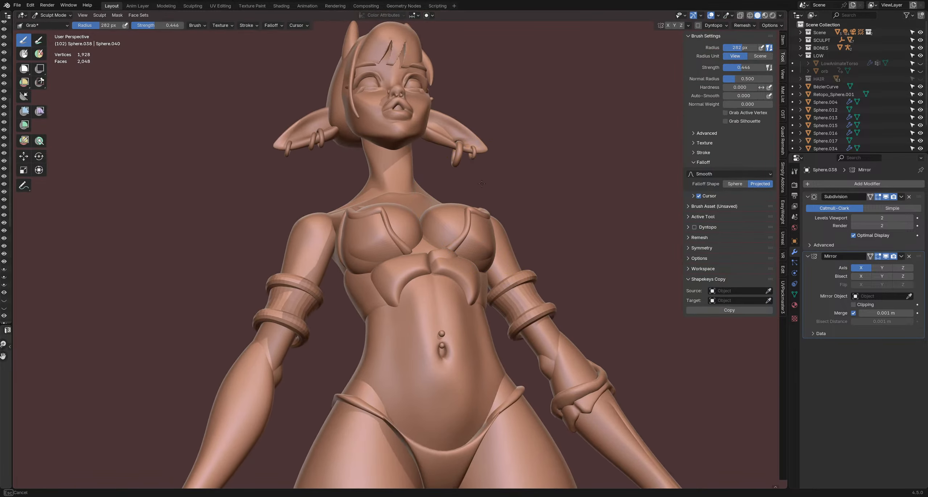
pyautogui.moveTo(518, 217)
pyautogui.mouseDown(button='middle')
pyautogui.moveTo(491, 214)
pyautogui.moveTo(510, 209)
pyautogui.mouseUp(button='middle')
pyautogui.press('f')
pyautogui.click(464, 204)
pyautogui.moveTo(484, 202); pyautogui.dragTo(473, 193)
pyautogui.moveTo(466, 239); pyautogui.dragTo(486, 248, button='middle')
pyautogui.press('f')
pyautogui.click(496, 236)
pyautogui.moveTo(496, 235); pyautogui.dragTo(505, 234)
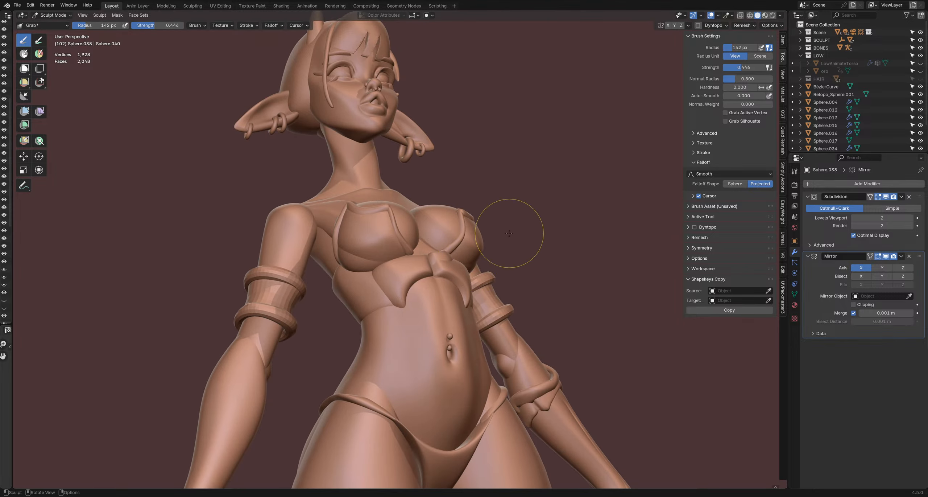
# - Return to Object Mode and save DemonOutfit2.blend
pyautogui.moveTo(515, 232)
pyautogui.mouseDown(button='middle')
pyautogui.moveTo(380, 250)
pyautogui.moveTo(464, 245)
pyautogui.mouseUp(button='middle')
pyautogui.hotkey('ctrl', 'Tab')
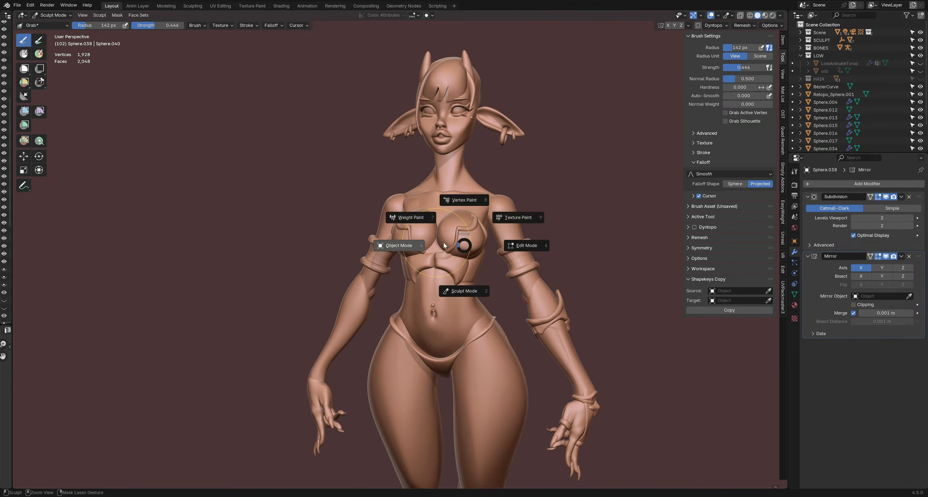
pyautogui.click(444, 245)
pyautogui.moveTo(550, 259)
pyautogui.mouseDown(button='middle')
pyautogui.moveTo(559, 263)
pyautogui.moveTo(525, 268)
pyautogui.moveTo(432, 249)
pyautogui.moveTo(549, 253)
pyautogui.moveTo(492, 253)
pyautogui.mouseUp(button='middle')
pyautogui.hotkey('ctrl', 's')
pyautogui.hotkey('shift', 'a')
pyautogui.moveTo(493, 253)
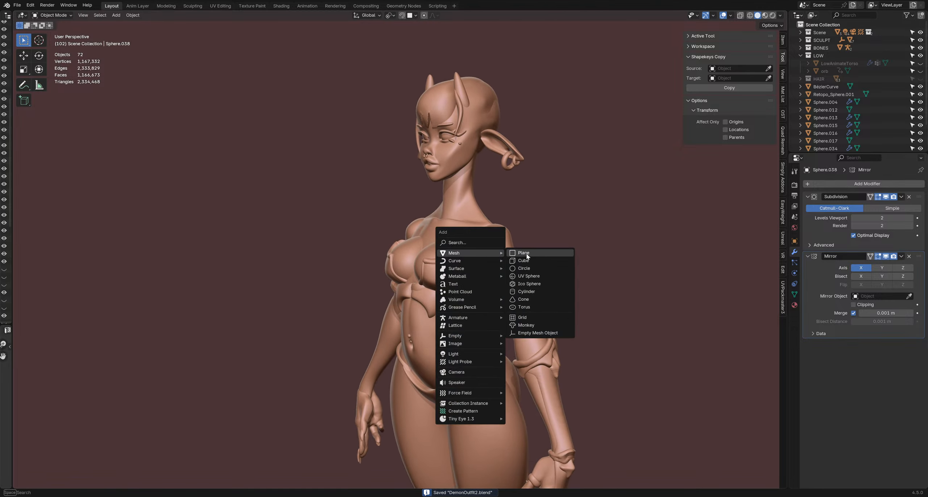
pyautogui.click(534, 278)
pyautogui.scroll(-4, 539, 278)
pyautogui.scroll(-4, 542, 282)
pyautogui.press('x')
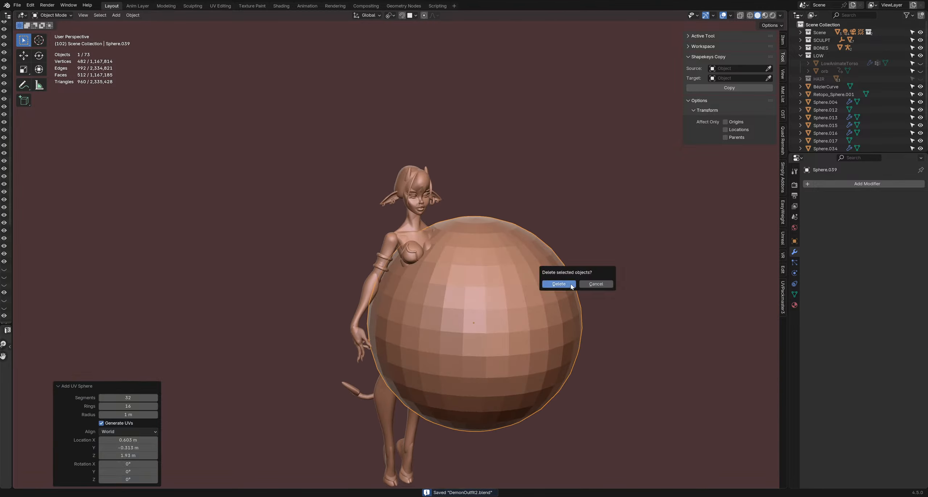
pyautogui.click(571, 283)
# - Save the file, then add a Mirror modifier to the central underbust lobe with Merge turned off
pyautogui.hotkey('ctrl', 's')
pyautogui.moveTo(554, 294); pyautogui.dragTo(510, 329, button='middle')
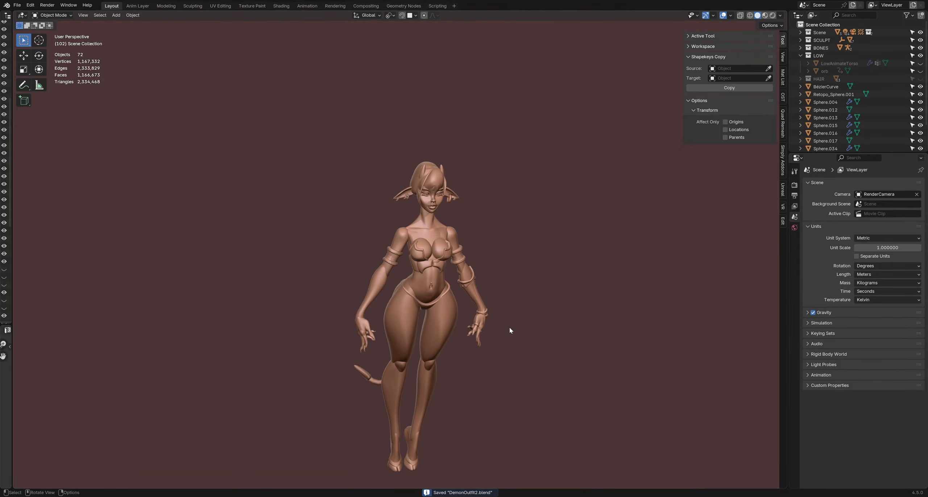
pyautogui.scroll(3, 438, 258)
pyautogui.click(429, 233)
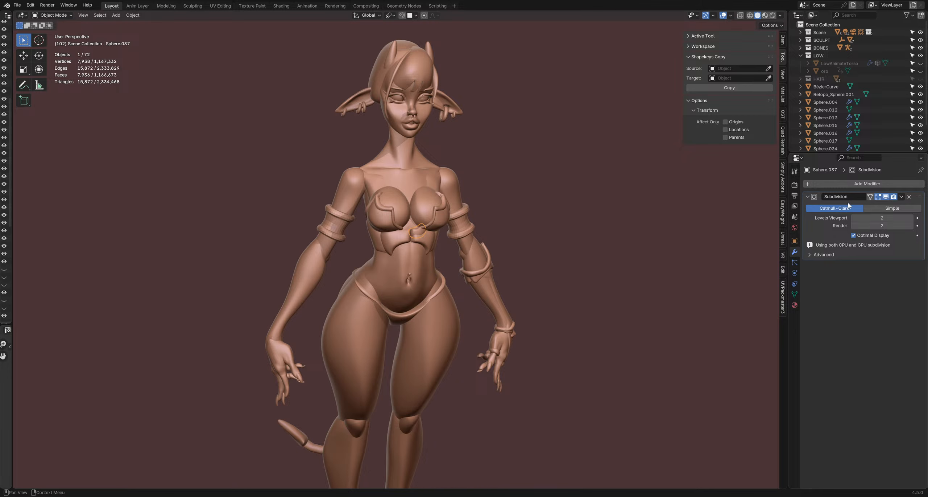
pyautogui.click(853, 183)
pyautogui.moveTo(853, 184)
pyautogui.click(756, 238)
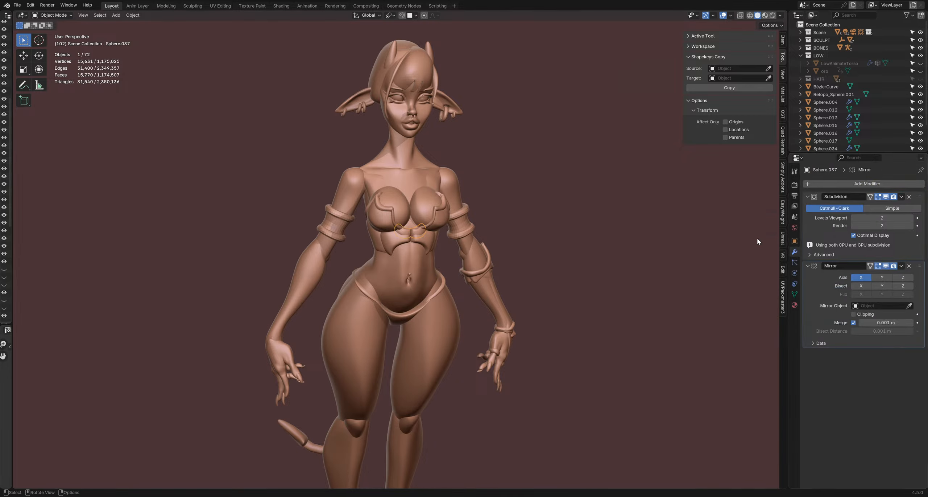
pyautogui.click(853, 323)
# - Apply all transforms to the mirrored underbust lobe, save the file and deselect everything
pyautogui.press('q')
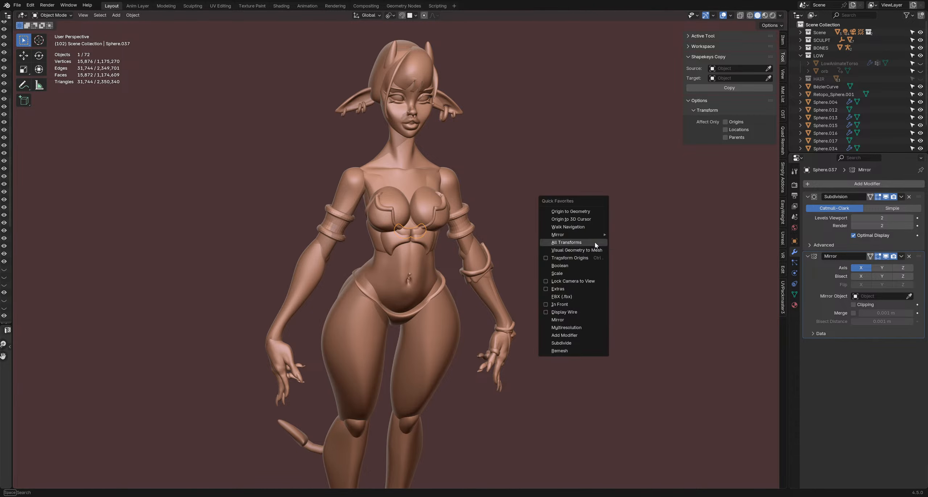
pyautogui.click(596, 245)
pyautogui.hotkey('ctrl', 's')
pyautogui.click(543, 226)
pyautogui.moveTo(584, 277); pyautogui.dragTo(503, 315, button='middle')
pyautogui.moveTo(548, 255); pyautogui.dragTo(455, 261, button='middle')
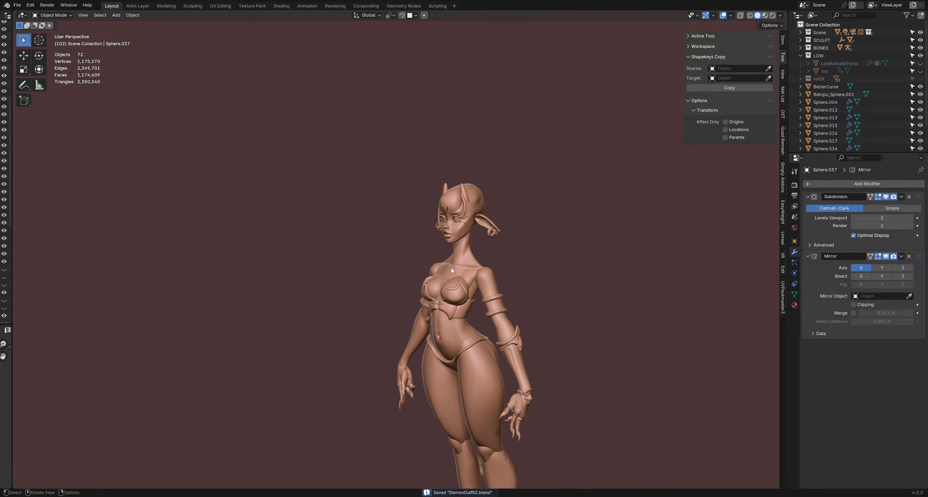
# - Add a UV sphere, rotate it, move it to the demon's upper chest and scale it down by 0.381
pyautogui.hotkey('shift', 'a')
pyautogui.moveTo(454, 268)
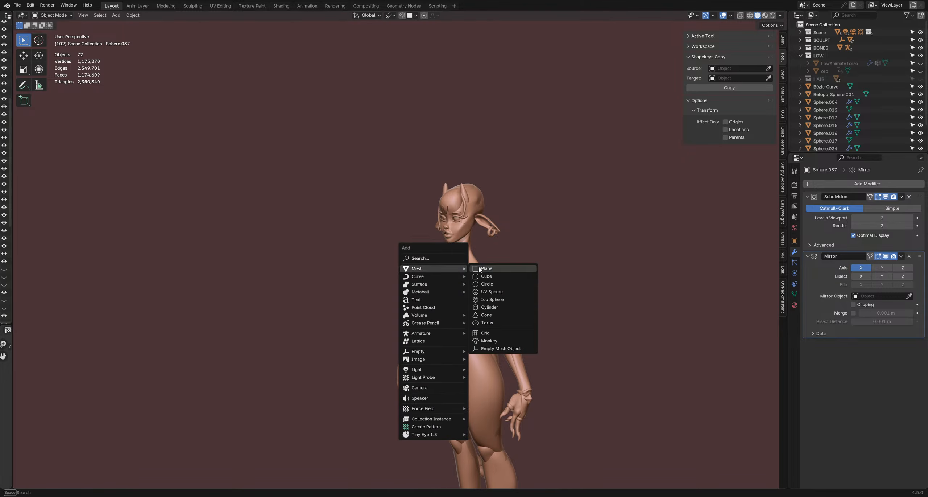
pyautogui.click(484, 292)
pyautogui.press('g')
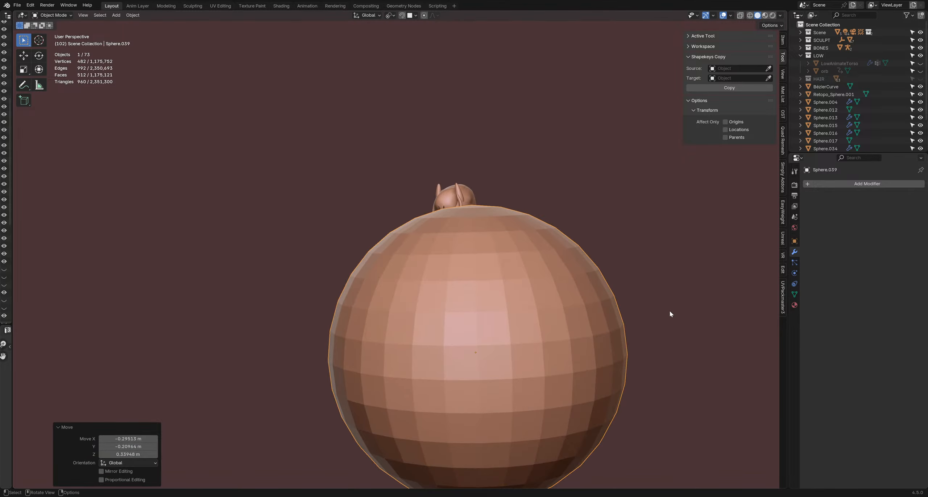
pyautogui.click(494, 234)
pyautogui.moveTo(587, 268); pyautogui.dragTo(579, 285, button='middle')
pyautogui.press('r')
pyautogui.click(501, 346)
pyautogui.press('g')
pyautogui.click(544, 328)
pyautogui.press('s')
pyautogui.click(548, 331)
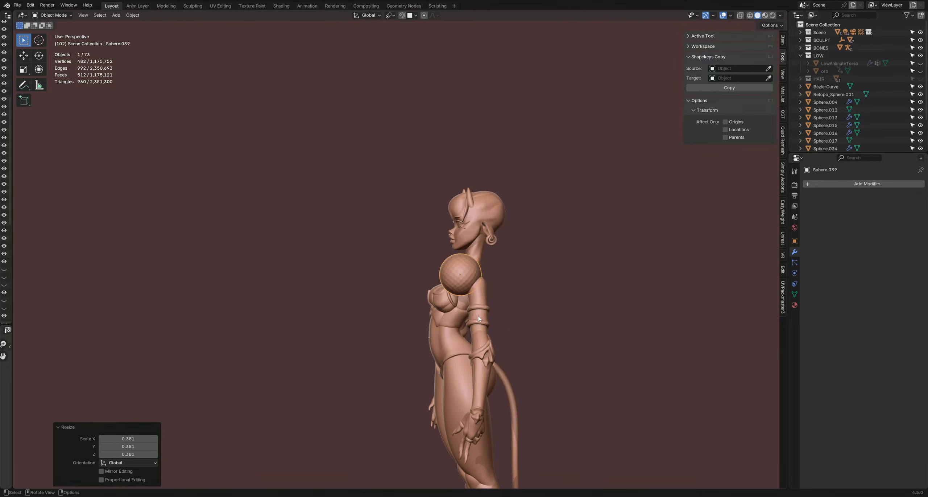
# - Position the sphere over the upper chest below the chin, rotate it 29.7° and scale it by 0.523
pyautogui.moveTo(549, 331); pyautogui.dragTo(504, 261, button='middle')
pyautogui.press('r')
pyautogui.click(528, 291)
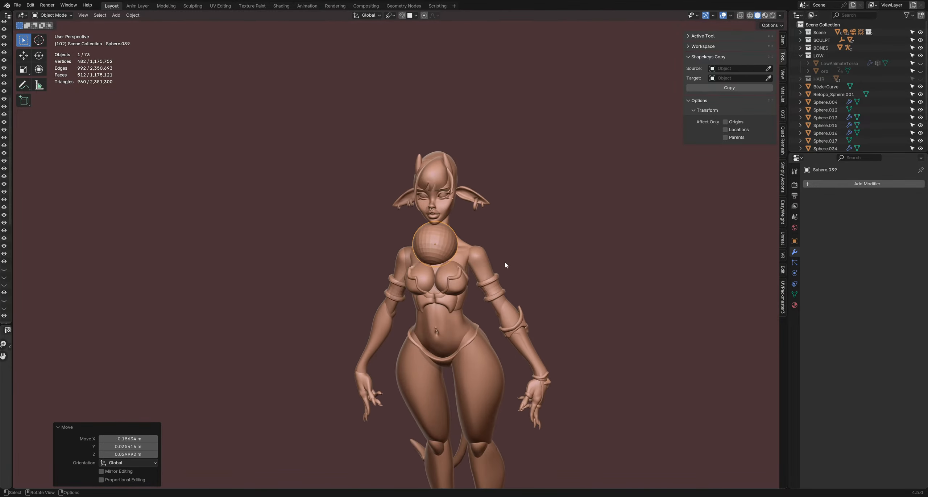
pyautogui.press('g')
pyautogui.click(523, 301)
pyautogui.moveTo(521, 303); pyautogui.dragTo(562, 274, button='middle')
pyautogui.press('r')
pyautogui.click(485, 314)
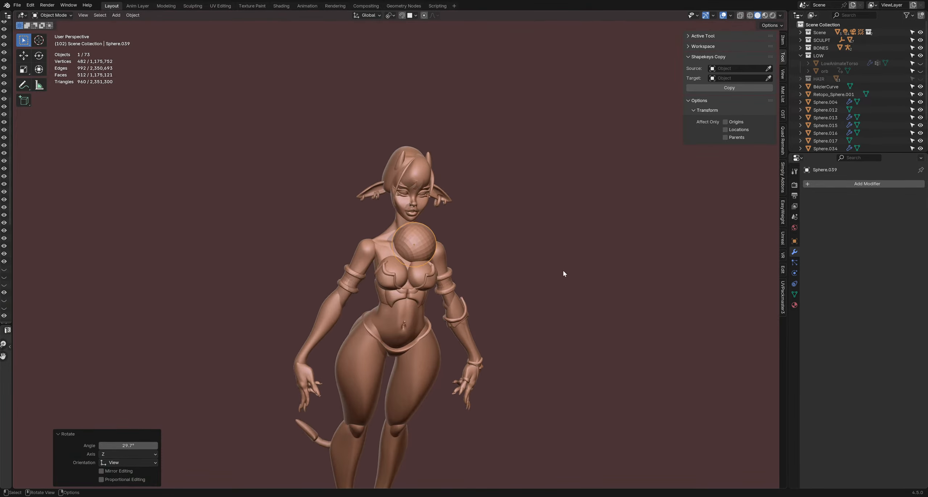
pyautogui.press('s')
pyautogui.click(489, 268)
# - Move the sphere to the base of the neck, scale it by 0.783 and save the file
pyautogui.scroll(2, 428, 259)
pyautogui.moveTo(406, 258); pyautogui.dragTo(377, 256, button='middle')
pyautogui.scroll(3, 483, 264)
pyautogui.scroll(-2, 491, 270)
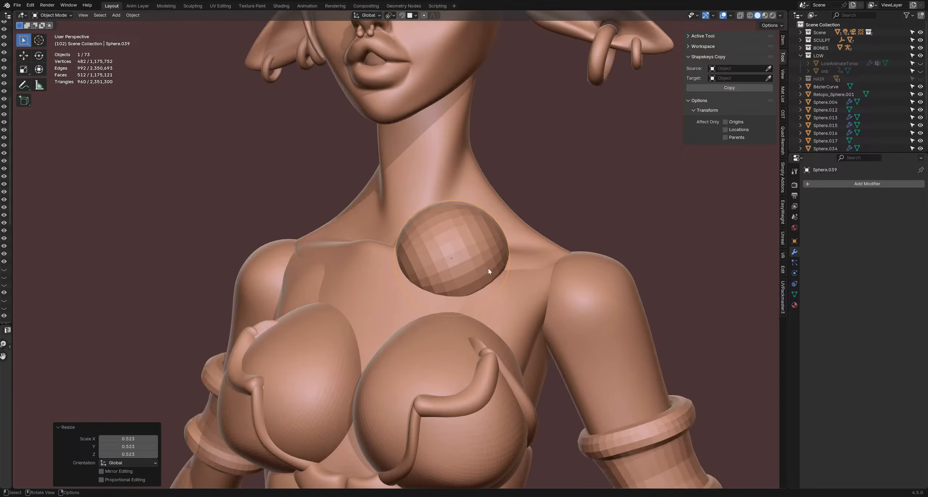
pyautogui.moveTo(491, 269); pyautogui.dragTo(510, 263, button='middle')
pyautogui.press('g')
pyautogui.click(407, 281)
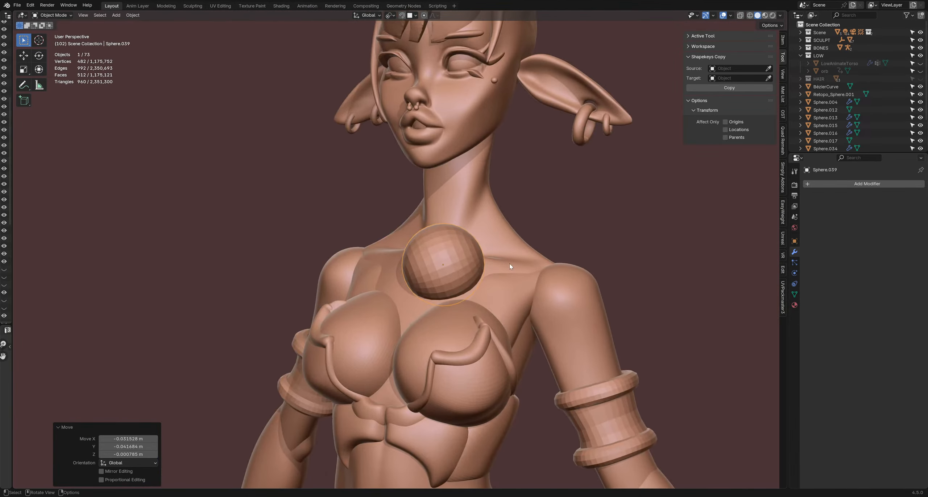
pyautogui.press('s')
pyautogui.click(461, 265)
pyautogui.scroll(2, 447, 266)
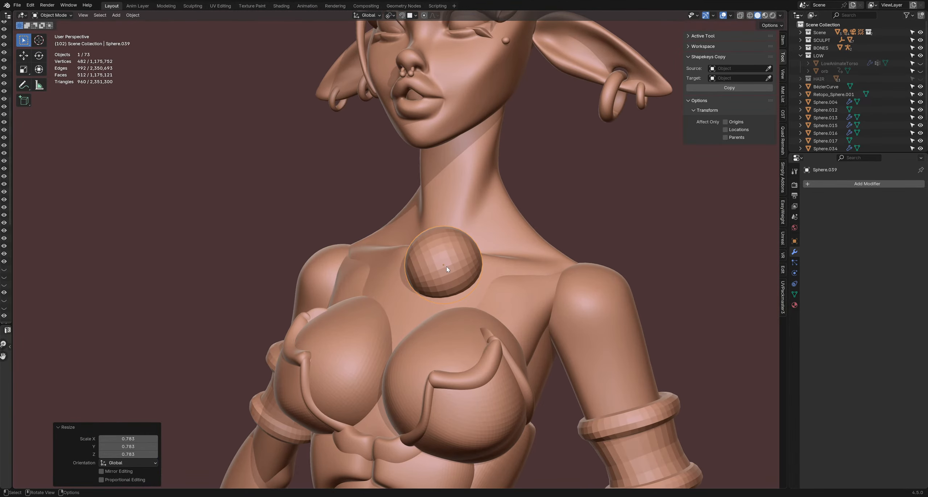
pyautogui.hotkey('ctrl', 's')
# - Apply the neck sphere's transforms and enter Sculpt Mode with the Grab brush at 165 px radius
pyautogui.scroll(-1, 442, 263)
pyautogui.moveTo(441, 264)
pyautogui.mouseDown(button='middle')
pyautogui.moveTo(437, 283)
pyautogui.moveTo(430, 269)
pyautogui.moveTo(449, 287)
pyautogui.mouseUp(button='middle')
pyautogui.hotkey('ctrl', 'a')
pyautogui.click(443, 269)
pyautogui.scroll(-4, 446, 269)
pyautogui.hotkey('ctrl', 'Tab')
pyautogui.click(453, 280)
pyautogui.press('f')
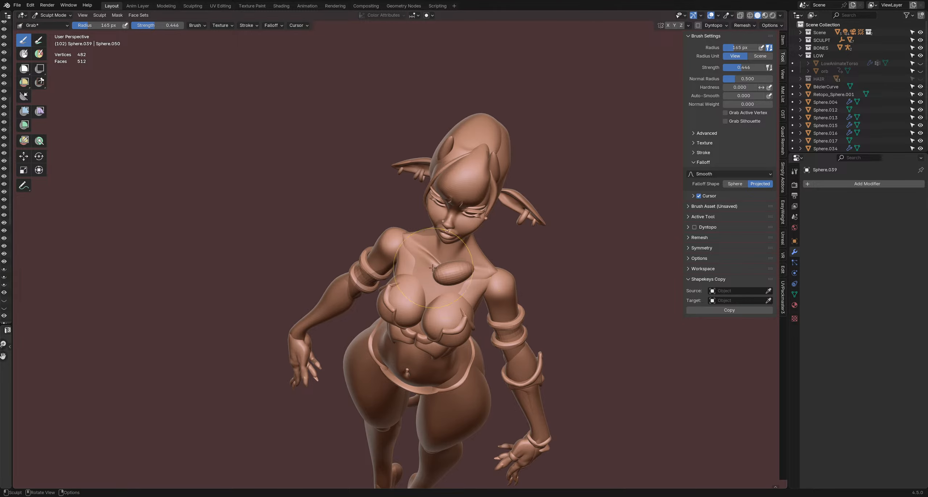
# - Sculpt the sphere into a collar piece over the upper chest and neck base with Grab, using a 145 px radius
pyautogui.moveTo(433, 257)
pyautogui.mouseDown(button='middle')
pyautogui.moveTo(464, 269)
pyautogui.moveTo(416, 188)
pyautogui.moveTo(467, 178)
pyautogui.mouseUp(button='middle')
pyautogui.moveTo(382, 227)
pyautogui.mouseDown(button='middle')
pyautogui.moveTo(433, 267)
pyautogui.moveTo(414, 241)
pyautogui.moveTo(399, 240)
pyautogui.mouseUp(button='middle')
pyautogui.moveTo(442, 206)
pyautogui.mouseDown(button='middle')
pyautogui.moveTo(442, 251)
pyautogui.moveTo(471, 261)
pyautogui.moveTo(480, 247)
pyautogui.moveTo(403, 253)
pyautogui.moveTo(369, 175)
pyautogui.mouseUp(button='middle')
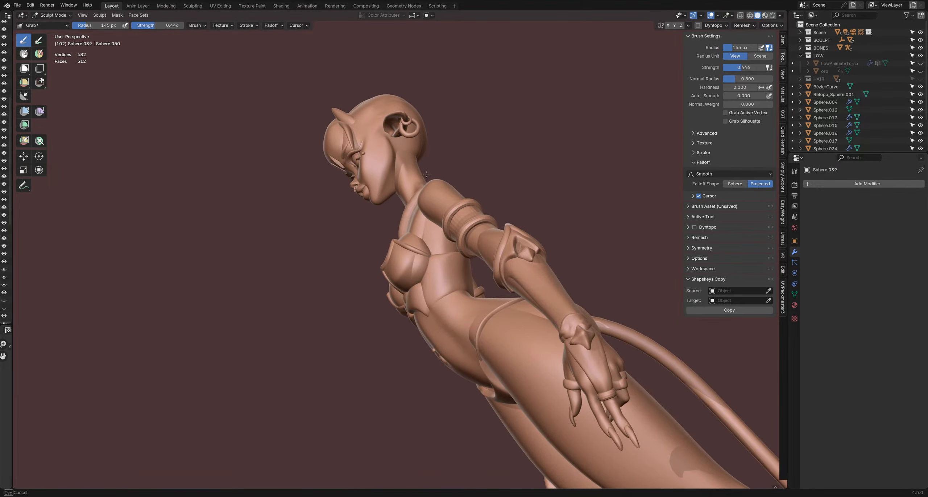
pyautogui.moveTo(426, 174); pyautogui.dragTo(413, 219, button='middle')
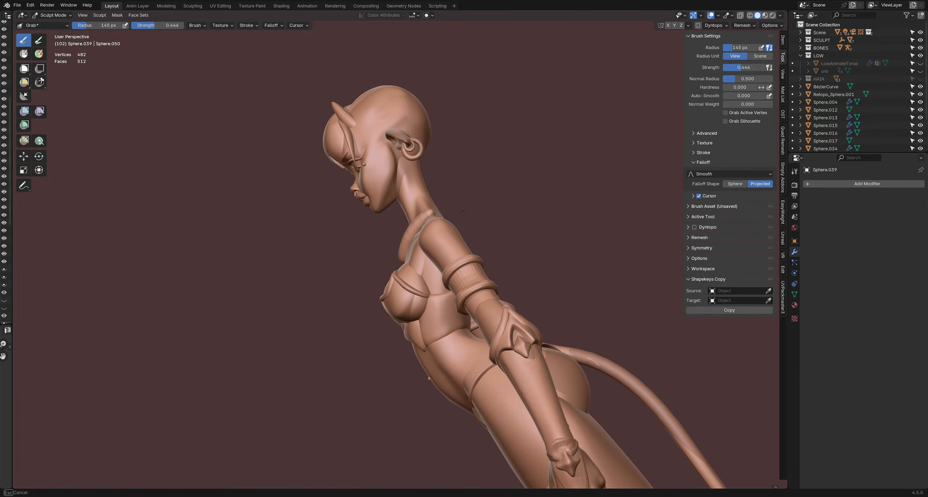
pyautogui.moveTo(436, 203)
pyautogui.mouseDown(button='middle')
pyautogui.moveTo(461, 241)
pyautogui.moveTo(454, 234)
pyautogui.moveTo(441, 250)
pyautogui.moveTo(444, 233)
pyautogui.moveTo(460, 243)
pyautogui.mouseUp(button='middle')
pyautogui.press('f')
pyautogui.click(457, 243)
pyautogui.moveTo(439, 212)
pyautogui.mouseDown(button='middle')
pyautogui.moveTo(430, 237)
pyautogui.moveTo(468, 307)
pyautogui.moveTo(448, 283)
pyautogui.moveTo(450, 291)
pyautogui.moveTo(468, 247)
pyautogui.moveTo(497, 244)
pyautogui.mouseUp(button='middle')
pyautogui.press('f')
pyautogui.click(451, 269)
pyautogui.moveTo(497, 243)
pyautogui.keyDown('ctrl'); pyautogui.mouseDown(button='middle')
pyautogui.moveTo(483, 265)
pyautogui.moveTo(562, 320)
pyautogui.moveTo(490, 276)
pyautogui.mouseUp(button='middle'); pyautogui.keyUp('ctrl')
# - Return to Object Mode, add another UV sphere and move it up towards the demon's torso
pyautogui.hotkey('ctrl', 'Tab')
pyautogui.hotkey('shift', 'a')
pyautogui.moveTo(493, 278)
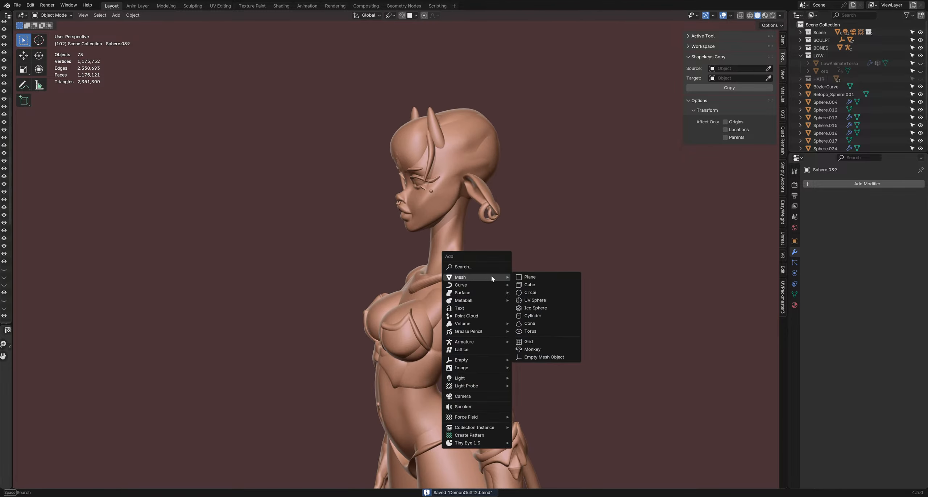
pyautogui.click(533, 300)
pyautogui.scroll(-3, 518, 316)
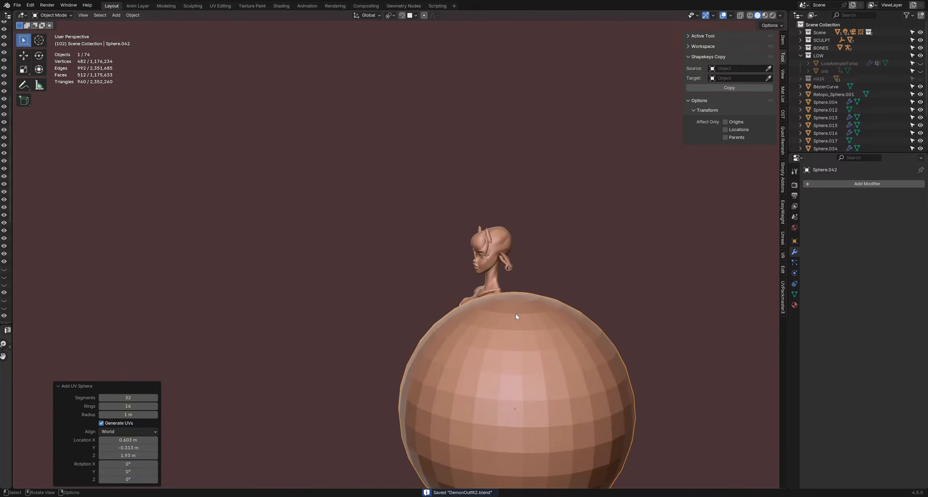
pyautogui.keyDown('shift'); pyautogui.moveTo(517, 315); pyautogui.dragTo(454, 281, button='middle'); pyautogui.keyUp('shift')
pyautogui.press('g')
pyautogui.click(562, 267)
# - Rotate and shrink the new sphere, move it behind the demon's upper back and save the file
pyautogui.moveTo(561, 267); pyautogui.dragTo(489, 281, button='middle')
pyautogui.press('r')
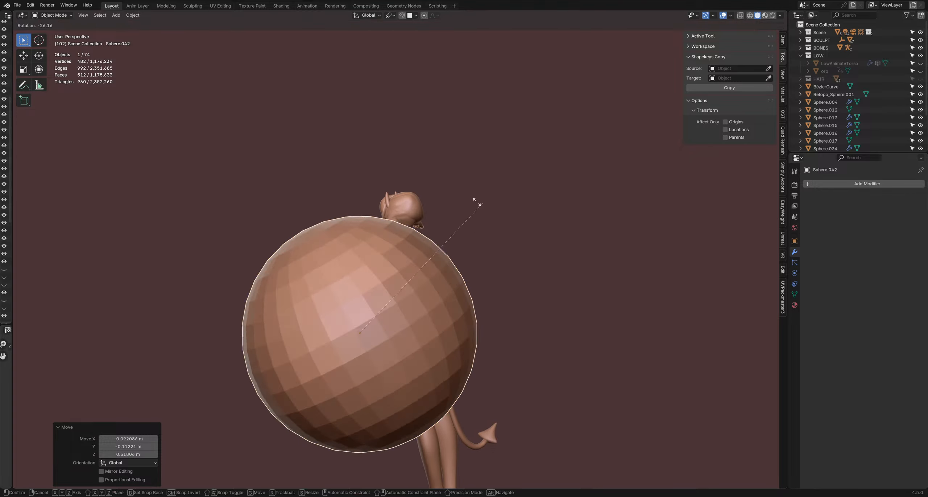
pyautogui.click(655, 267)
pyautogui.press('s')
pyautogui.click(435, 260)
pyautogui.press('g')
pyautogui.click(542, 252)
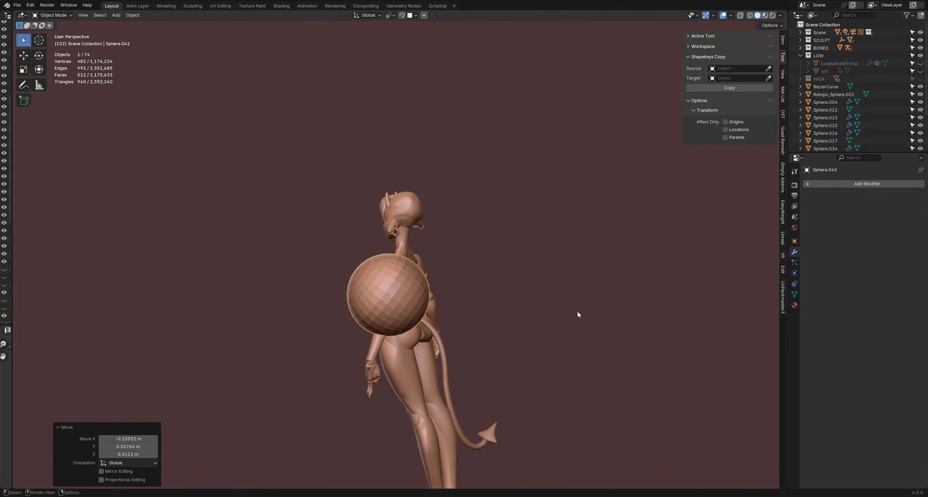
pyautogui.hotkey('ctrl', 's')
# - Move the sphere up beside the demon's shoulder, rotate it and scale it down by a factor of 0.694
pyautogui.moveTo(384, 200); pyautogui.dragTo(335, 281, button='middle')
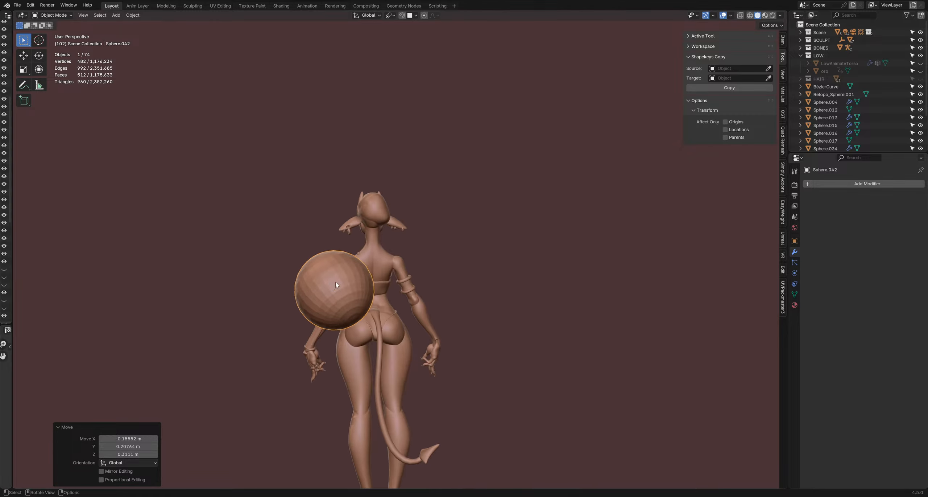
pyautogui.press('g')
pyautogui.click(356, 260)
pyautogui.press('r')
pyautogui.click(478, 266)
pyautogui.press('s')
pyautogui.click(443, 263)
pyautogui.press('g')
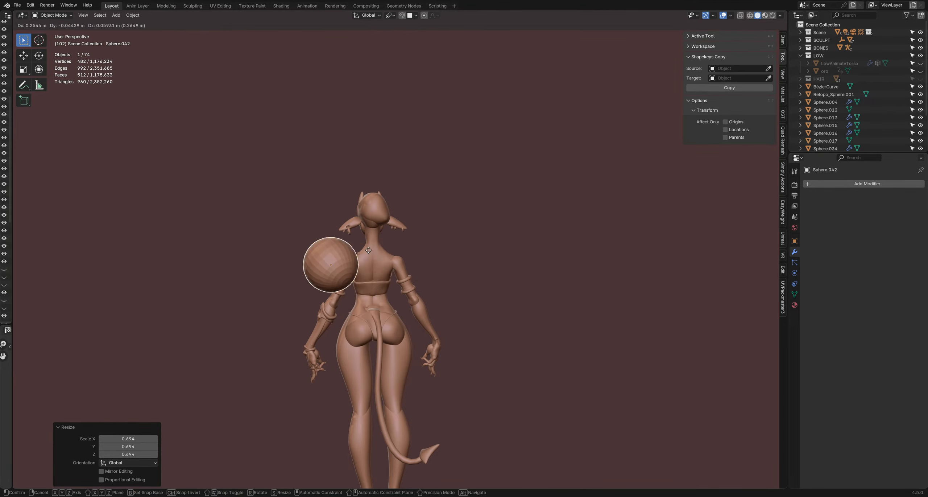
pyautogui.click(347, 241)
# - Make the mirrored upper-arm mesh active and enter Sculpt Mode with the Grab brush at 150 px radius
pyautogui.scroll(3, 353, 254)
pyautogui.keyDown('shift'); pyautogui.moveTo(354, 263); pyautogui.dragTo(436, 263, button='middle'); pyautogui.keyUp('shift')
pyautogui.click(387, 263)
pyautogui.scroll(2, 376, 260)
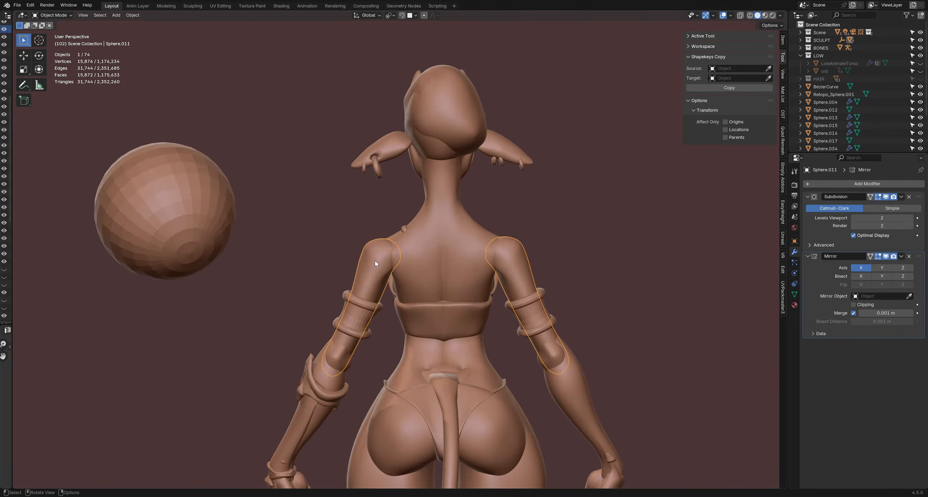
pyautogui.scroll(-1, 375, 260)
pyautogui.click(343, 247)
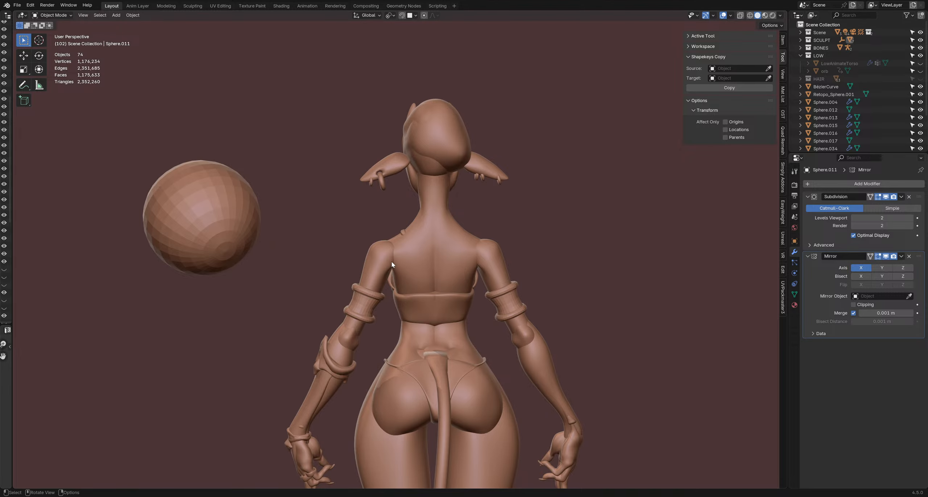
pyautogui.moveTo(393, 264)
pyautogui.mouseDown(button='middle')
pyautogui.moveTo(471, 273)
pyautogui.moveTo(389, 284)
pyautogui.moveTo(435, 256)
pyautogui.moveTo(426, 307)
pyautogui.moveTo(454, 333)
pyautogui.moveTo(476, 265)
pyautogui.moveTo(470, 305)
pyautogui.moveTo(475, 287)
pyautogui.moveTo(479, 295)
pyautogui.moveTo(466, 315)
pyautogui.mouseUp(button='middle')
pyautogui.scroll(4, 436, 259)
pyautogui.hotkey('ctrl', 'Tab')
pyautogui.press('f')
pyautogui.click(473, 306)
# - Reshape the upper arms and shoulder joints with Grab, using a radius of up to 274 px
pyautogui.press('f')
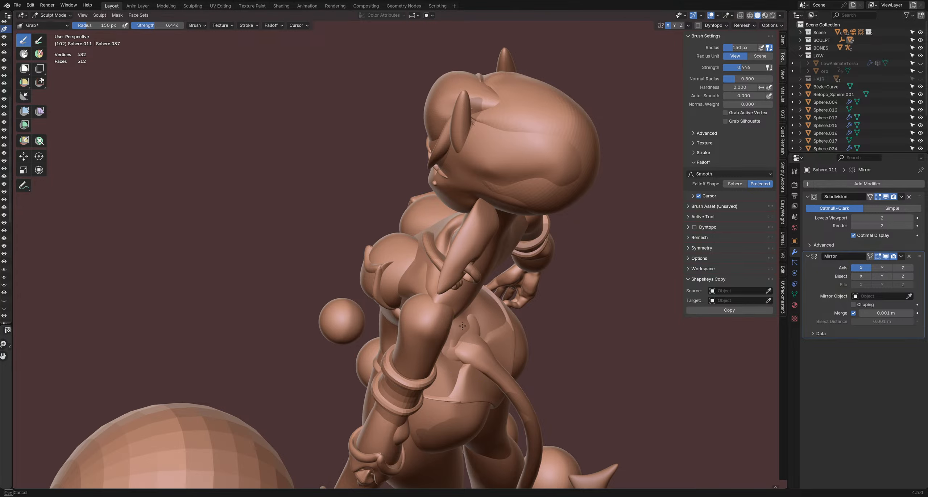
pyautogui.moveTo(458, 351)
pyautogui.mouseDown(button='middle')
pyautogui.moveTo(452, 249)
pyautogui.moveTo(459, 273)
pyautogui.moveTo(536, 246)
pyautogui.moveTo(503, 249)
pyautogui.moveTo(471, 270)
pyautogui.mouseUp(button='middle')
pyautogui.press('f')
pyautogui.click(491, 240)
pyautogui.press('f')
pyautogui.click(418, 270)
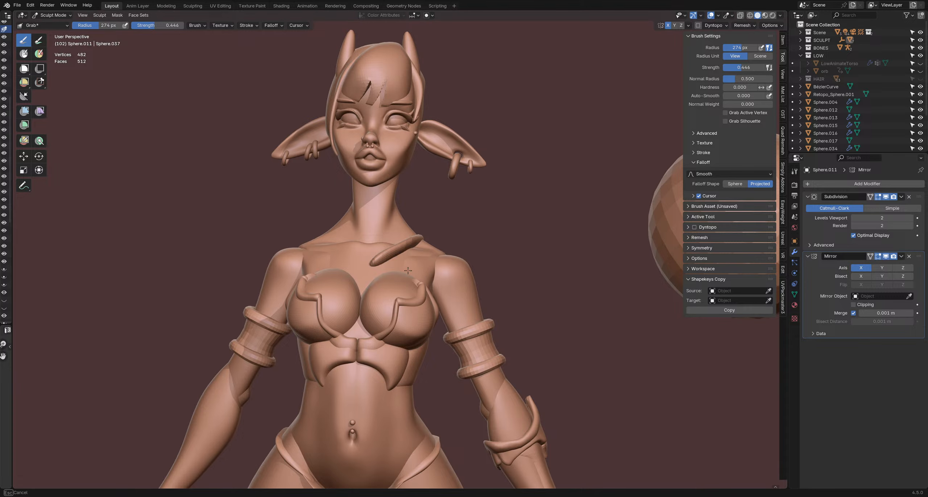
pyautogui.moveTo(402, 280); pyautogui.dragTo(402, 281)
pyautogui.press('f')
pyautogui.click(458, 315)
pyautogui.moveTo(444, 313)
pyautogui.mouseDown(button='middle')
pyautogui.moveTo(413, 312)
pyautogui.moveTo(444, 286)
pyautogui.moveTo(442, 266)
pyautogui.mouseUp(button='middle')
pyautogui.moveTo(442, 310)
pyautogui.mouseDown(button='middle')
pyautogui.moveTo(311, 259)
pyautogui.moveTo(282, 205)
pyautogui.moveTo(384, 340)
pyautogui.moveTo(406, 339)
pyautogui.moveTo(455, 298)
pyautogui.moveTo(474, 306)
pyautogui.mouseUp(button='middle')
# - Switch sculpting to the torso mesh and adjust its upper back with Grab, using the Sphere falloff shape and a 190 px radius
pyautogui.hotkey('alt', 'q')
pyautogui.press('f')
pyautogui.click(471, 298)
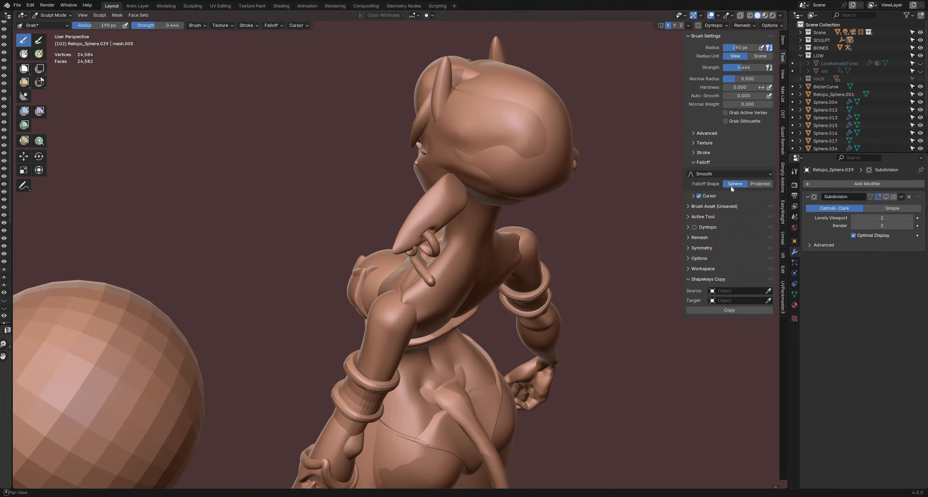
pyautogui.press('f')
pyautogui.moveTo(471, 297)
pyautogui.mouseDown(button='middle')
pyautogui.moveTo(470, 275)
pyautogui.moveTo(495, 312)
pyautogui.moveTo(429, 321)
pyautogui.moveTo(435, 270)
pyautogui.moveTo(460, 290)
pyautogui.moveTo(492, 282)
pyautogui.moveTo(457, 270)
pyautogui.moveTo(441, 321)
pyautogui.moveTo(466, 305)
pyautogui.moveTo(456, 321)
pyautogui.moveTo(337, 309)
pyautogui.moveTo(345, 297)
pyautogui.moveTo(354, 318)
pyautogui.mouseUp(button='middle')
pyautogui.press('f')
pyautogui.click(523, 315)
pyautogui.press('f')
# - Refine the torso's shoulder contour from behind with Grab at a 141 px radius
pyautogui.press('f')
pyautogui.click(396, 316)
pyautogui.press('f')
pyautogui.click(345, 312)
pyautogui.moveTo(346, 307); pyautogui.dragTo(345, 311)
pyautogui.moveTo(345, 311)
pyautogui.mouseDown(button='middle')
pyautogui.moveTo(321, 305)
pyautogui.moveTo(317, 289)
pyautogui.moveTo(346, 296)
pyautogui.mouseUp(button='middle')
pyautogui.press('f')
pyautogui.click(348, 298)
pyautogui.press('f')
pyautogui.click(325, 298)
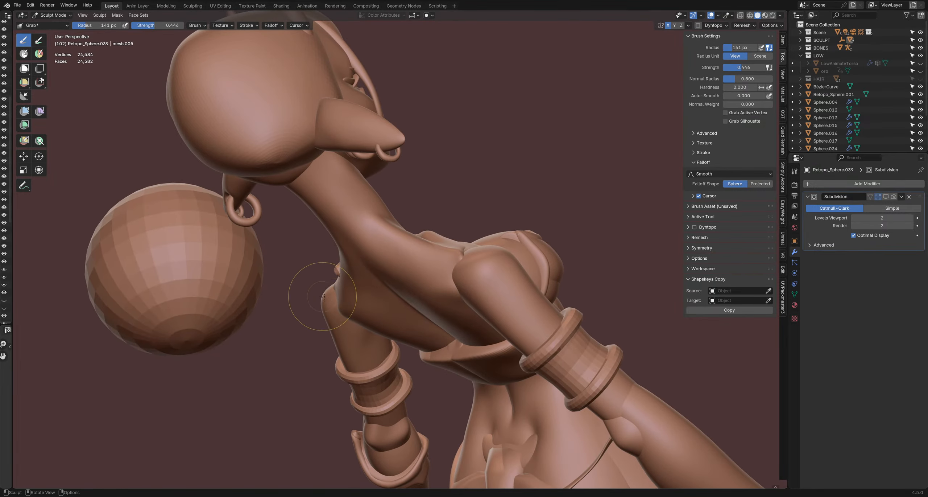
pyautogui.moveTo(323, 298); pyautogui.dragTo(332, 299)
# - Change the Grab falloff shape to Projected and pull the torso's shoulder edge with an 89 px radius
pyautogui.click(750, 186)
pyautogui.press('f')
pyautogui.click(321, 295)
pyautogui.moveTo(313, 308); pyautogui.dragTo(339, 314, button='middle')
pyautogui.press('f')
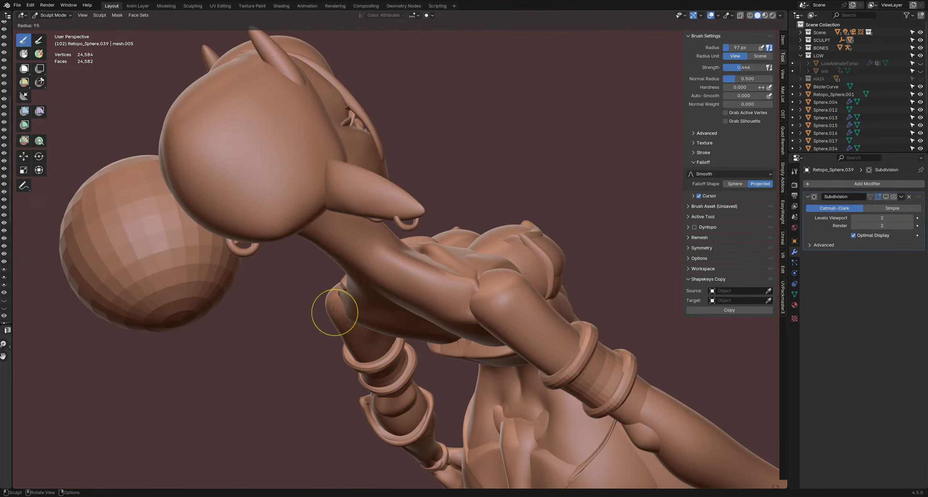
pyautogui.click(338, 311)
pyautogui.moveTo(335, 308); pyautogui.dragTo(341, 308)
# - Return to Object Mode, select the torso mesh, resume Sculpt Mode on it and save the file
pyautogui.scroll(-5, 316, 304)
pyautogui.moveTo(316, 304)
pyautogui.mouseDown(button='middle')
pyautogui.moveTo(294, 268)
pyautogui.moveTo(336, 275)
pyautogui.moveTo(354, 302)
pyautogui.moveTo(435, 298)
pyautogui.moveTo(339, 298)
pyautogui.moveTo(538, 315)
pyautogui.moveTo(447, 313)
pyautogui.moveTo(417, 298)
pyautogui.mouseUp(button='middle')
pyautogui.scroll(-3, 297, 268)
pyautogui.hotkey('ctrl', 'Tab')
pyautogui.click(326, 289)
pyautogui.click(328, 269)
pyautogui.scroll(2, 329, 269)
pyautogui.click(418, 295)
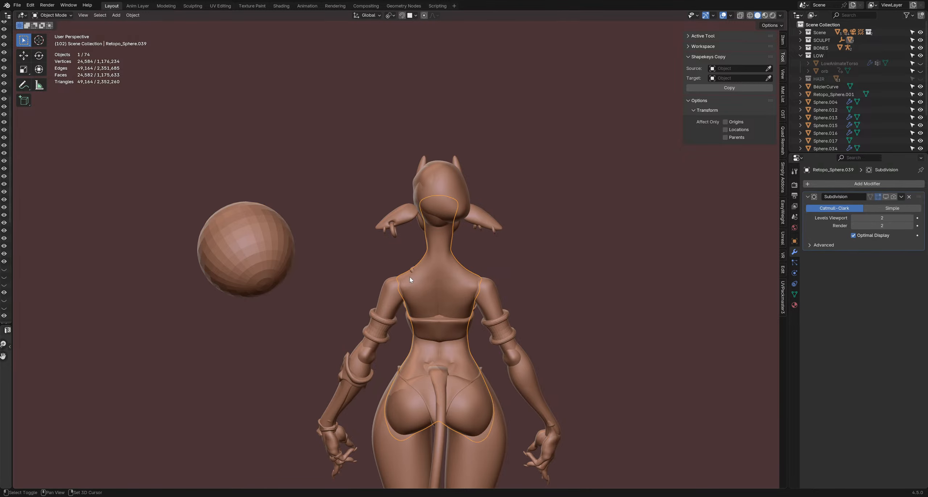
pyautogui.hotkey('ctrl', 'Tab')
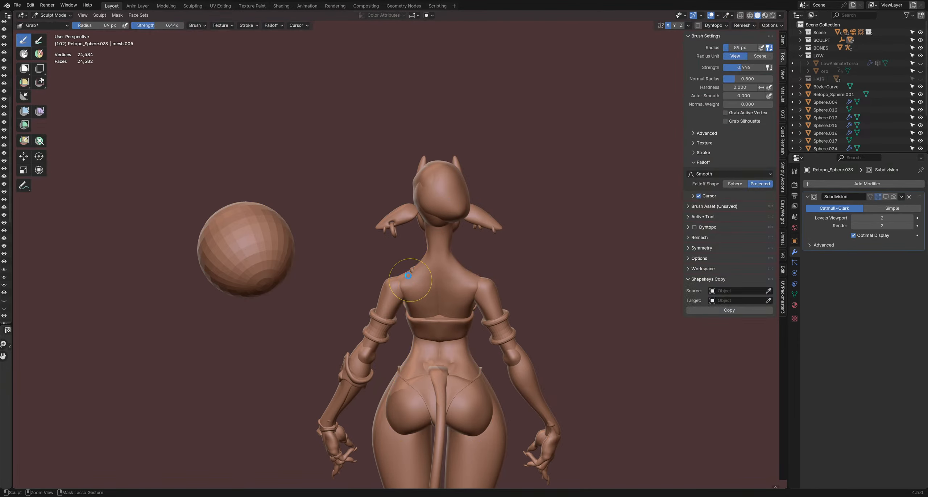
pyautogui.hotkey('ctrl', 's')
# - Adjust the torso's shoulder line from the front with Grab at 89 px radius
pyautogui.press('i')
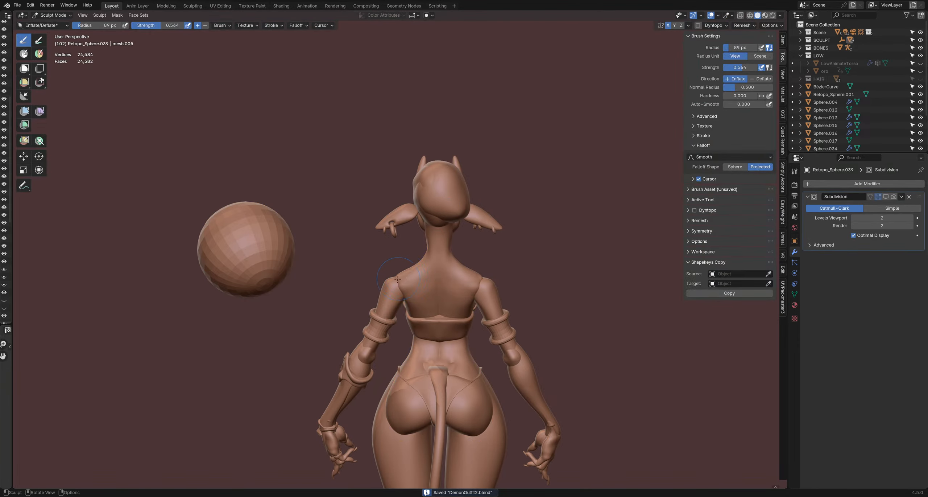
pyautogui.press('g')
pyautogui.moveTo(398, 279)
pyautogui.mouseDown(button='middle')
pyautogui.moveTo(487, 281)
pyautogui.moveTo(435, 256)
pyautogui.mouseUp(button='middle')
pyautogui.scroll(-1, 420, 250)
pyautogui.scroll(1, 418, 253)
pyautogui.moveTo(416, 255); pyautogui.dragTo(412, 255)
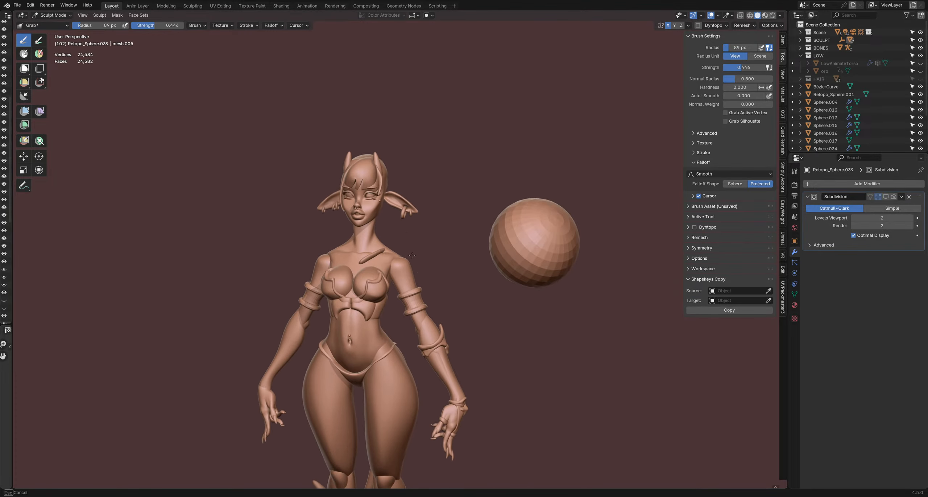
pyautogui.moveTo(416, 259); pyautogui.dragTo(360, 299, button='middle')
# - Build up the torso's rear shoulder area with the Inflate/Deflate brush at 0.564 strength and 89 px radius
pyautogui.press('i')
pyautogui.moveTo(361, 298); pyautogui.dragTo(373, 294)
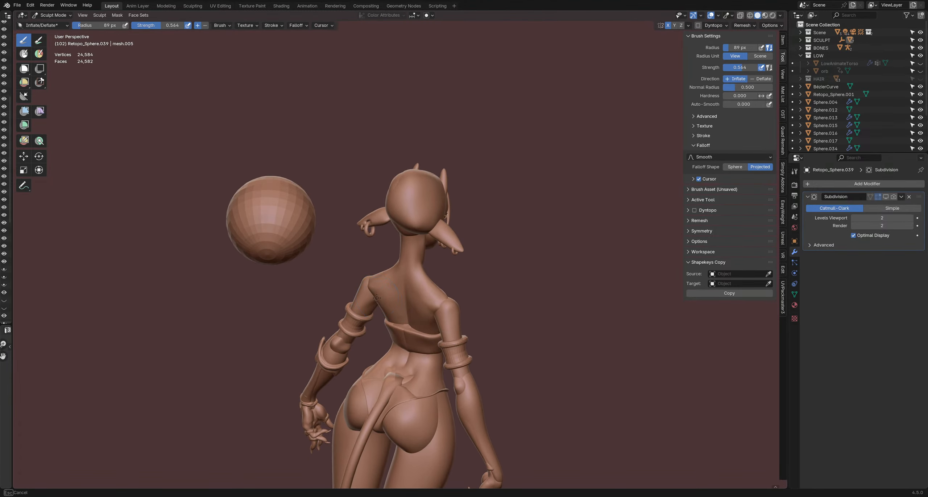
pyautogui.scroll(2, 380, 303)
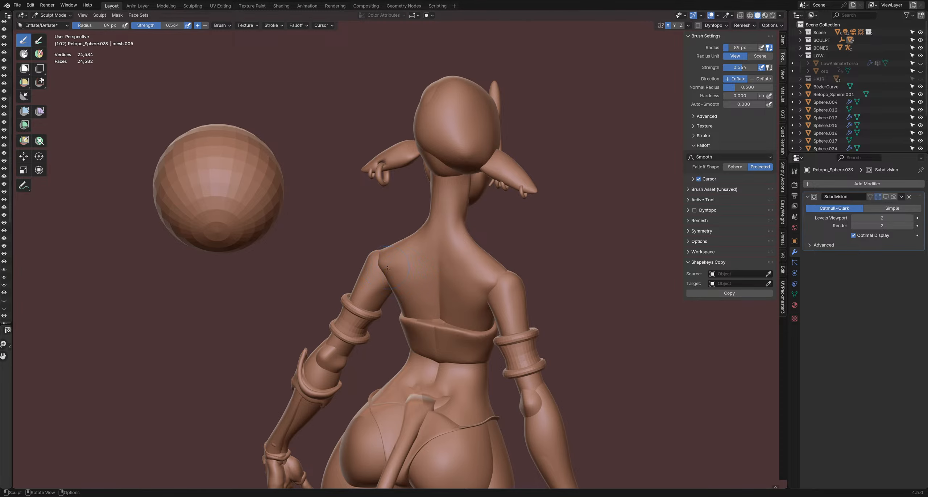
pyautogui.moveTo(383, 277)
pyautogui.mouseDown(button='middle')
pyautogui.moveTo(407, 277)
pyautogui.moveTo(385, 274)
pyautogui.mouseUp(button='middle')
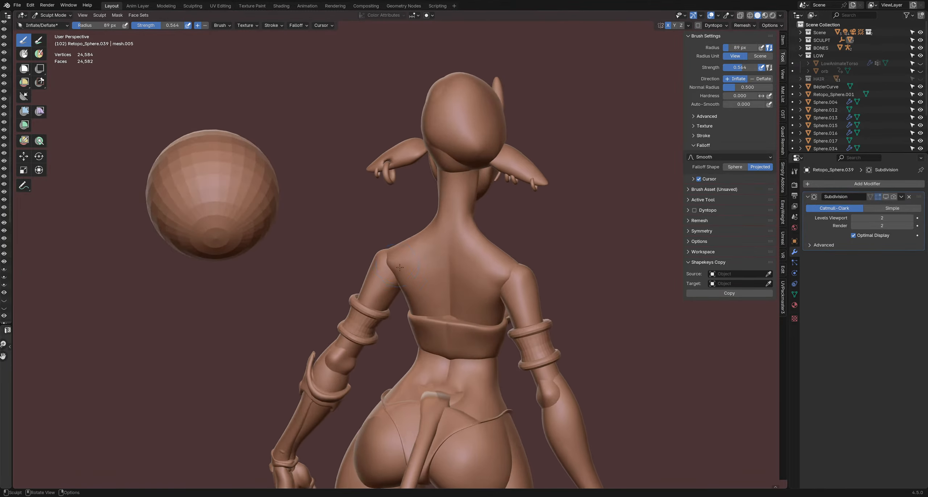
pyautogui.scroll(-1, 405, 273)
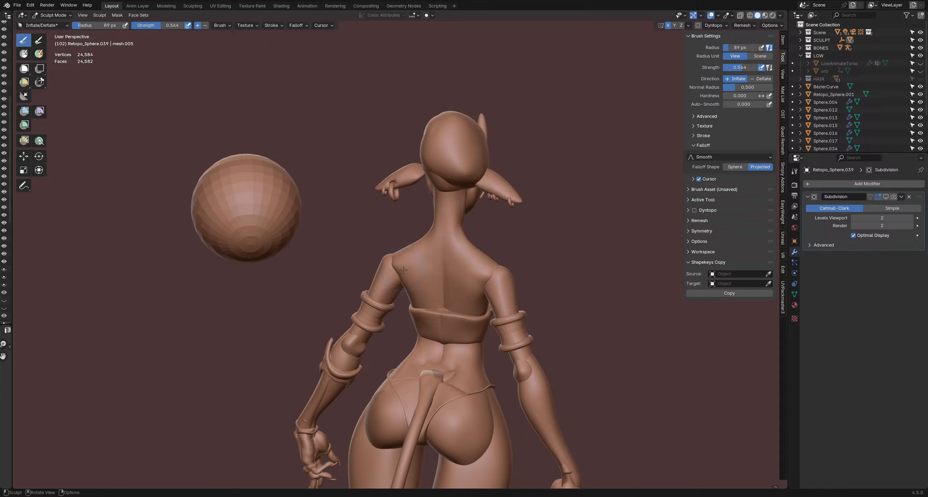
# - Try carving shoulder-blade creases into the upper back with Draw Sharp at 47 px radius
pyautogui.hotkey('shift', 'c')
pyautogui.moveTo(405, 273); pyautogui.dragTo(431, 290)
pyautogui.hotkey('ctrl', 'z')
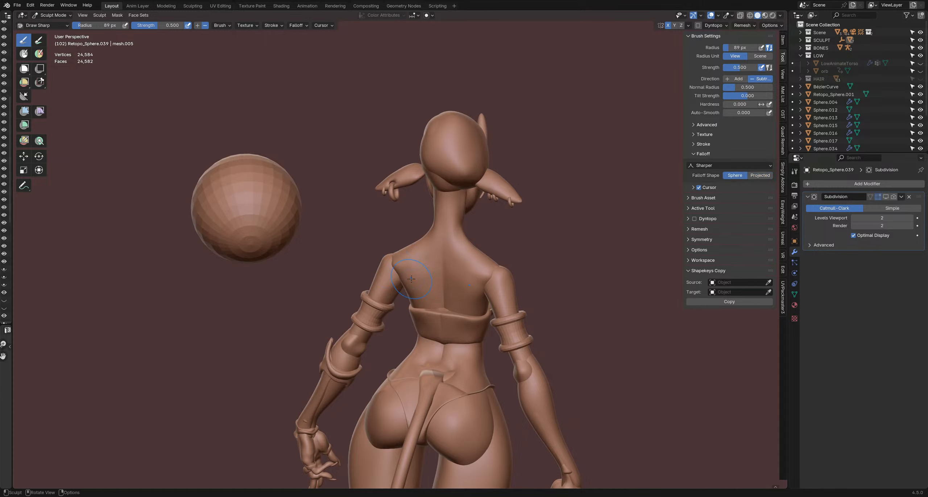
pyautogui.press('f')
pyautogui.click(401, 273)
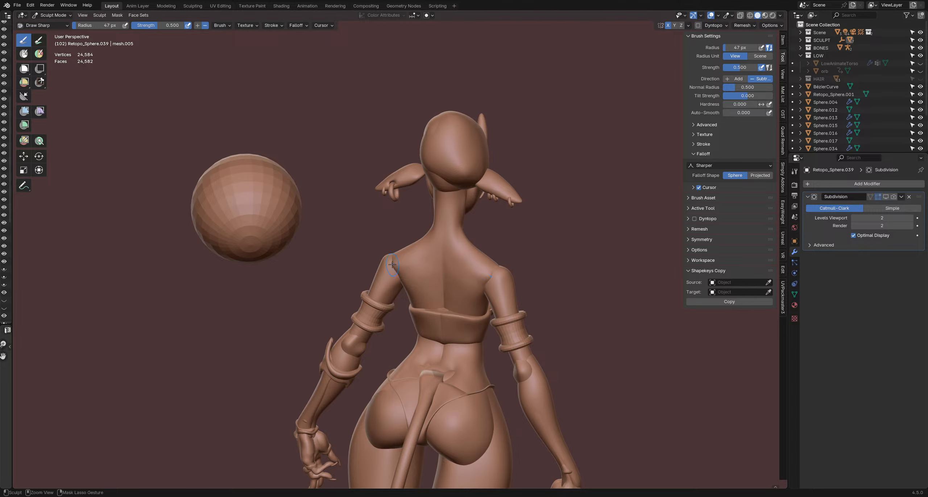
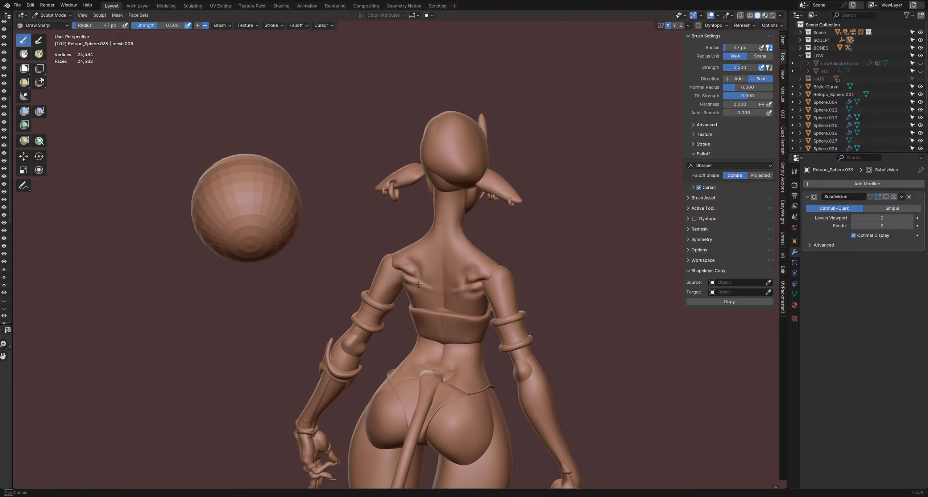
pyautogui.moveTo(395, 273)
pyautogui.mouseDown(button='middle')
pyautogui.moveTo(469, 290)
pyautogui.moveTo(449, 293)
pyautogui.moveTo(446, 261)
pyautogui.mouseUp(button='middle')
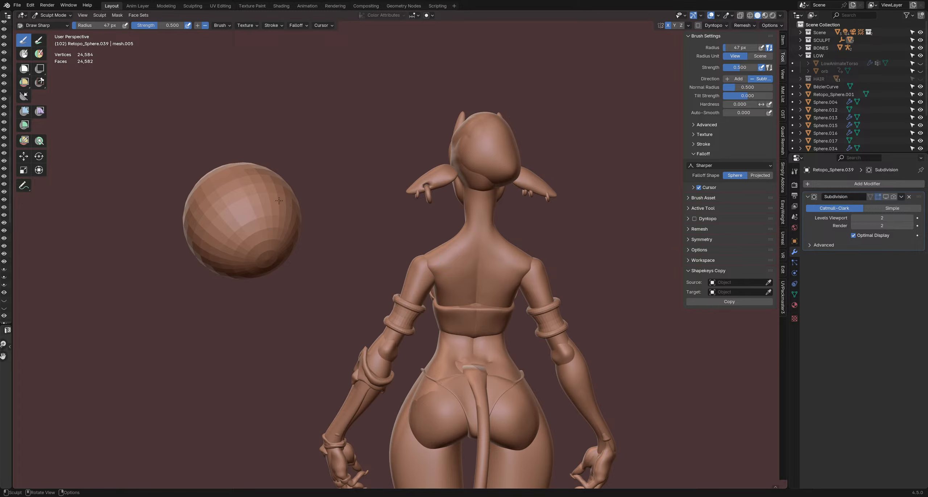
# - Switch sculpting to the chest armour's back band and reshape it with Grab at about 100 px radius
pyautogui.moveTo(462, 236)
pyautogui.mouseDown(button='middle')
pyautogui.moveTo(455, 259)
pyautogui.moveTo(452, 250)
pyautogui.moveTo(427, 266)
pyautogui.moveTo(415, 255)
pyautogui.moveTo(477, 260)
pyautogui.moveTo(417, 279)
pyautogui.moveTo(426, 253)
pyautogui.moveTo(441, 252)
pyautogui.moveTo(435, 312)
pyautogui.mouseUp(button='middle')
pyautogui.press('i')
pyautogui.hotkey('alt', 'q')
pyautogui.press('g')
pyautogui.press('f')
pyautogui.click(447, 272)
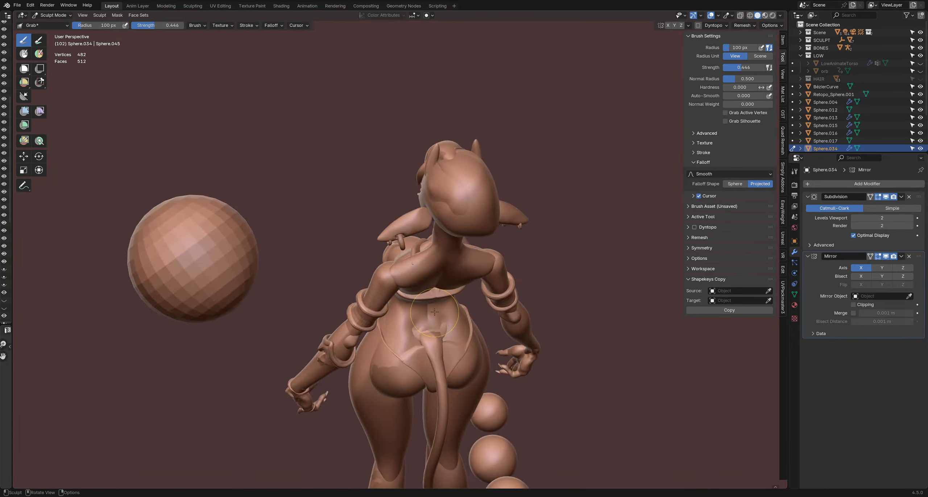
pyautogui.press('f')
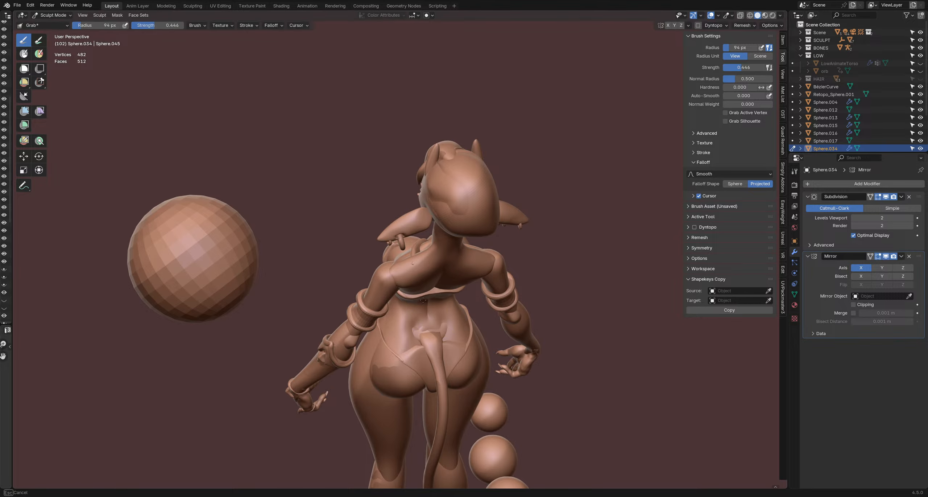
pyautogui.moveTo(411, 305); pyautogui.dragTo(435, 287, button='middle')
pyautogui.press('f')
pyautogui.click(428, 266)
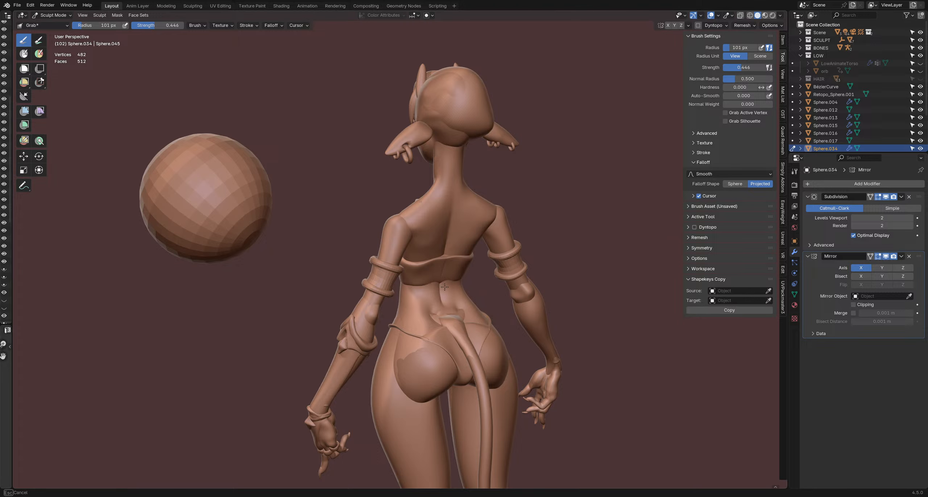
# - Refine the lower edge of the back band with Grab, using smaller radii such as 77 and 84 px
pyautogui.press('f')
pyautogui.click(435, 289)
pyautogui.press('f')
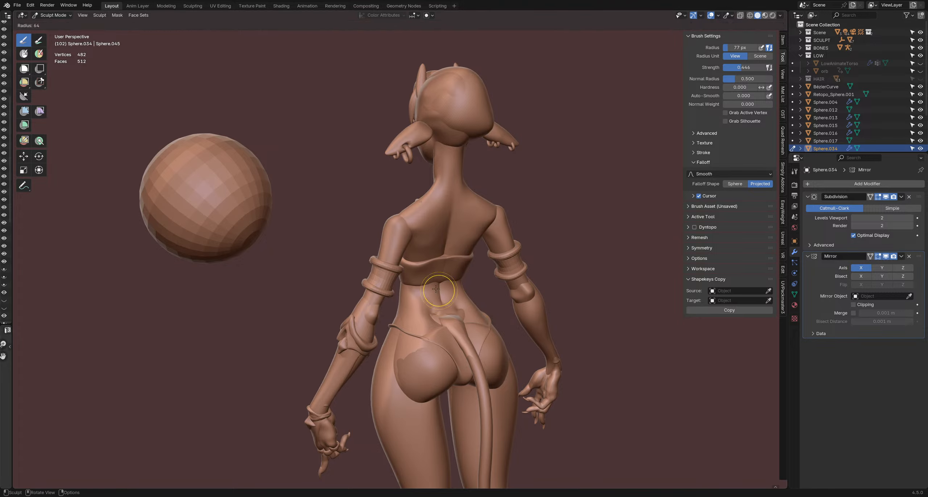
pyautogui.click(428, 289)
pyautogui.moveTo(428, 289); pyautogui.dragTo(427, 313, button='middle')
pyautogui.press('f')
pyautogui.click(432, 290)
pyautogui.moveTo(438, 283)
pyautogui.mouseDown(button='middle')
pyautogui.moveTo(429, 261)
pyautogui.moveTo(416, 275)
pyautogui.moveTo(416, 232)
pyautogui.moveTo(543, 265)
pyautogui.moveTo(447, 224)
pyautogui.mouseUp(button='middle')
pyautogui.press('f')
pyautogui.click(423, 275)
pyautogui.press('f')
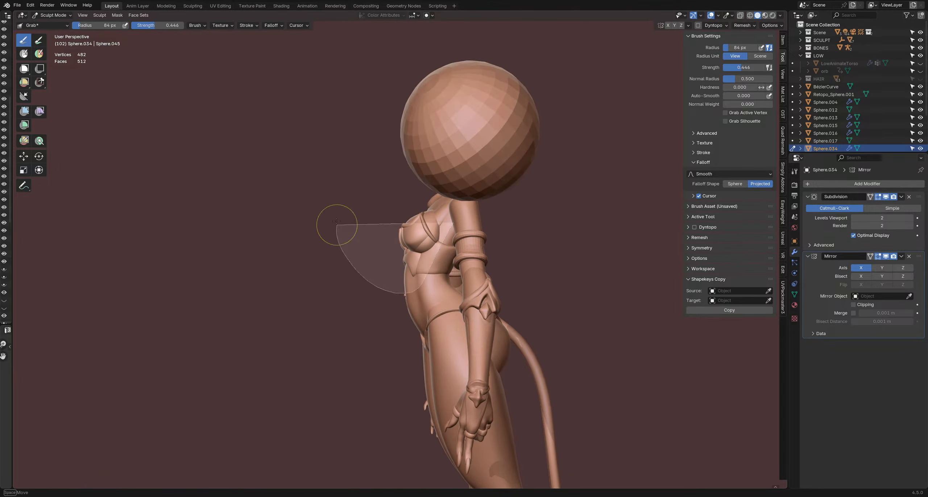
pyautogui.click(329, 218)
pyautogui.moveTo(328, 218)
pyautogui.mouseDown(button='middle')
pyautogui.moveTo(328, 269)
pyautogui.moveTo(435, 274)
pyautogui.moveTo(428, 253)
pyautogui.mouseUp(button='middle')
# - Straighten the back band's outline with Grab, using 124 px and 68 px radii
pyautogui.press('f')
pyautogui.click(433, 252)
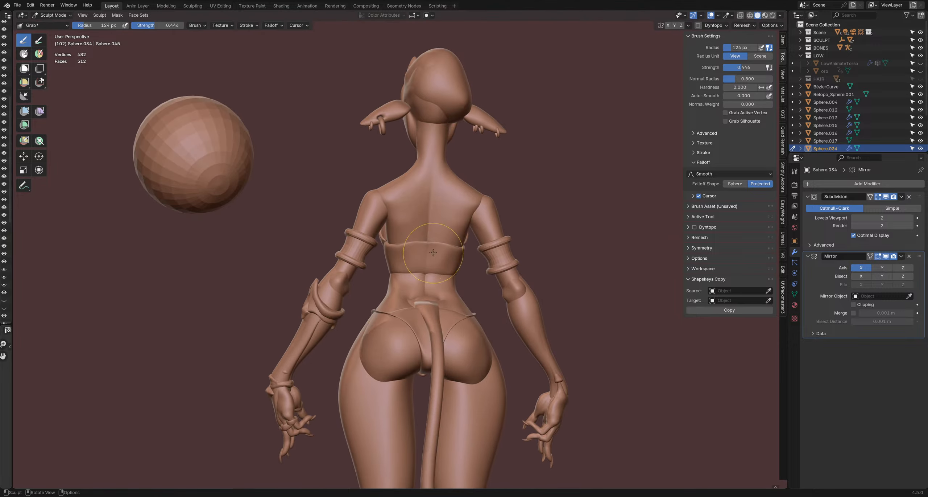
pyautogui.press('f')
pyautogui.click(415, 237)
pyautogui.moveTo(420, 242)
pyautogui.mouseDown(button='middle')
pyautogui.moveTo(427, 254)
pyautogui.moveTo(414, 243)
pyautogui.mouseUp(button='middle')
pyautogui.press('f')
pyautogui.press('f')
pyautogui.click(446, 257)
pyautogui.press('f')
pyautogui.click(429, 253)
pyautogui.press('f')
pyautogui.click(423, 250)
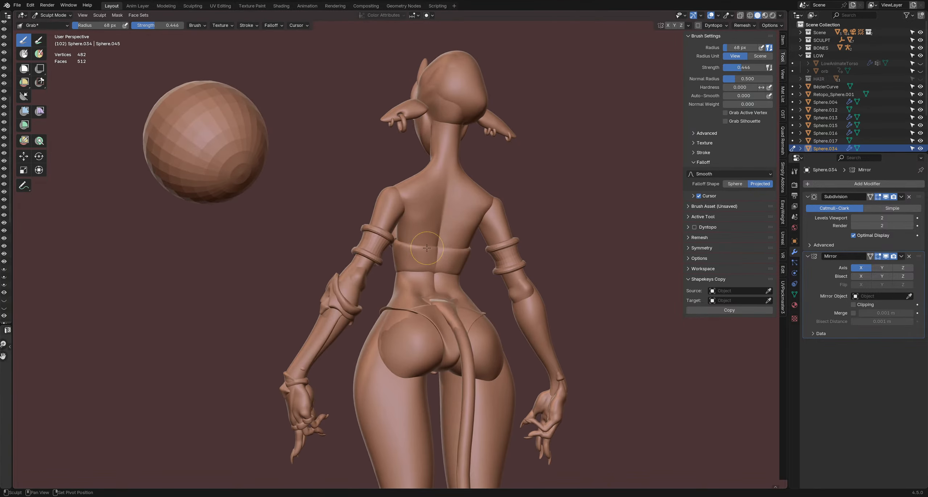
# - Flatten the back band's surface with the Scrape/Fill brush at 0.801 strength and 68 px radius
pyautogui.hotkey('shift', 't')
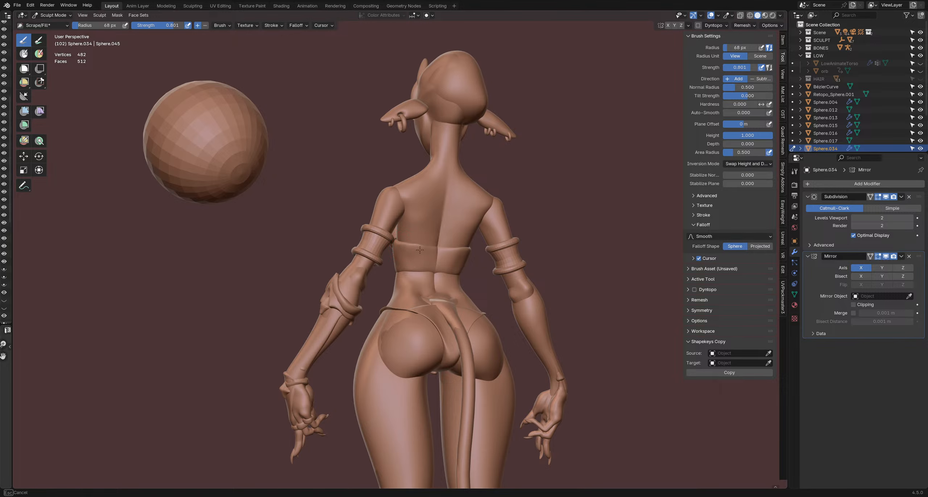
pyautogui.moveTo(439, 253)
pyautogui.mouseDown(button='middle')
pyautogui.moveTo(405, 276)
pyautogui.moveTo(434, 303)
pyautogui.mouseUp(button='middle')
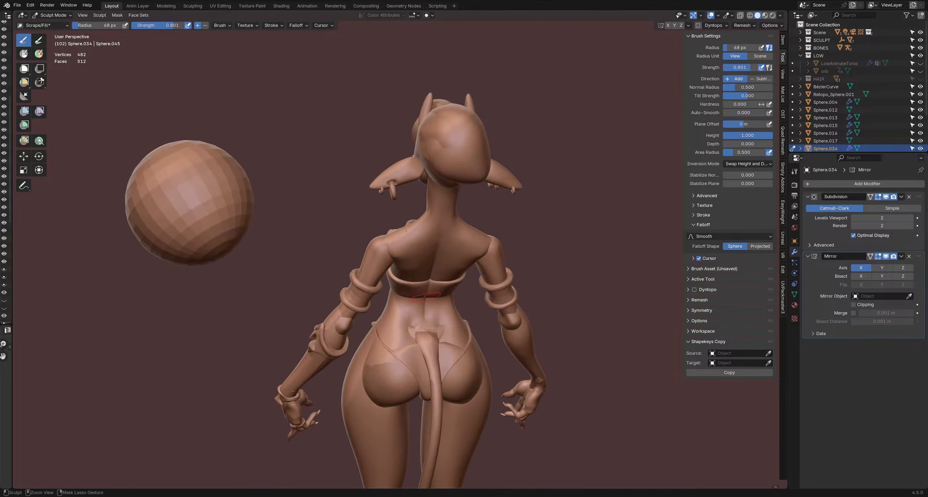
pyautogui.scroll(-4, 417, 282)
pyautogui.moveTo(388, 277)
pyautogui.mouseDown(button='middle')
pyautogui.moveTo(460, 268)
pyautogui.moveTo(392, 263)
pyautogui.moveTo(403, 287)
pyautogui.moveTo(447, 280)
pyautogui.moveTo(420, 258)
pyautogui.moveTo(404, 270)
pyautogui.moveTo(395, 279)
pyautogui.moveTo(396, 324)
pyautogui.moveTo(406, 264)
pyautogui.moveTo(382, 260)
pyautogui.mouseUp(button='middle')
# - Switch sculpting to the armour plate below the breasts and reshape it with Grab, reducing the radius to 53 px
pyautogui.hotkey('alt', 'q')
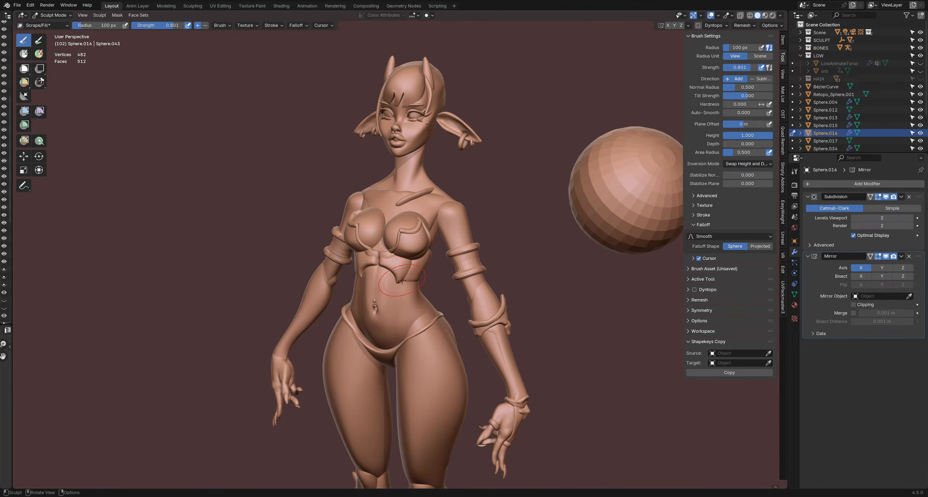
pyautogui.press('g')
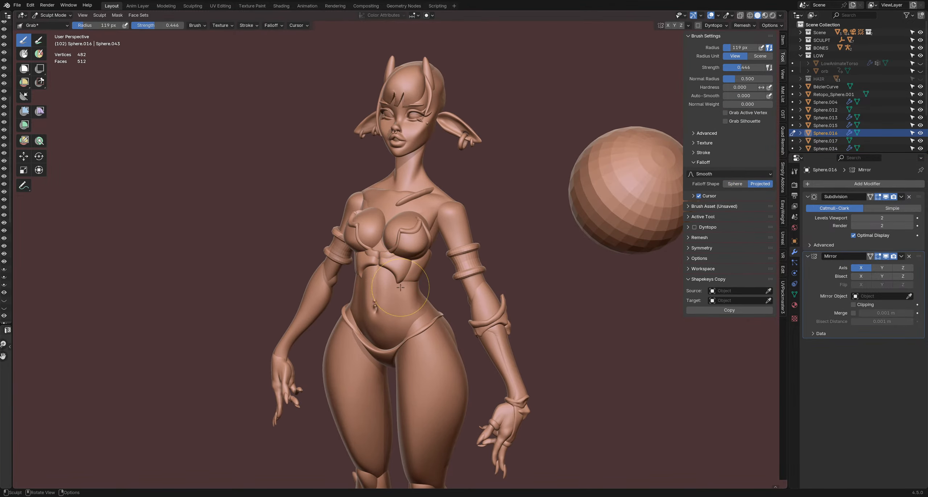
pyautogui.press('f')
pyautogui.moveTo(401, 285); pyautogui.dragTo(406, 280, button='middle')
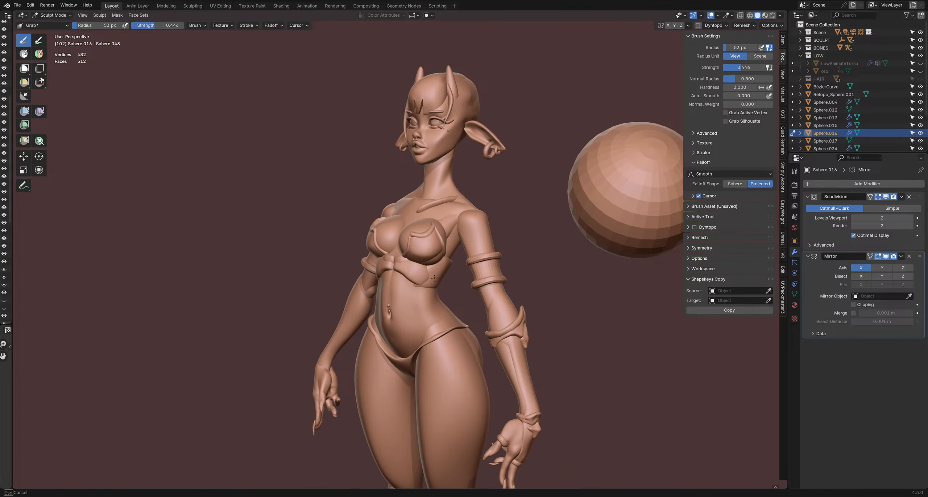
pyautogui.moveTo(432, 271); pyautogui.dragTo(475, 273, button='middle')
pyautogui.moveTo(450, 265)
pyautogui.keyDown('ctrl'); pyautogui.mouseDown(button='middle')
pyautogui.moveTo(446, 290)
pyautogui.moveTo(398, 287)
pyautogui.moveTo(428, 286)
pyautogui.moveTo(413, 322)
pyautogui.moveTo(390, 327)
pyautogui.moveTo(380, 304)
pyautogui.moveTo(357, 309)
pyautogui.moveTo(405, 295)
pyautogui.moveTo(425, 278)
pyautogui.moveTo(446, 279)
pyautogui.moveTo(460, 265)
pyautogui.moveTo(480, 288)
pyautogui.moveTo(460, 292)
pyautogui.moveTo(479, 298)
pyautogui.moveTo(357, 293)
pyautogui.moveTo(389, 295)
pyautogui.moveTo(372, 279)
pyautogui.moveTo(325, 289)
pyautogui.mouseUp(button='middle'); pyautogui.keyUp('ctrl')
pyautogui.press('f')
pyautogui.click(396, 287)
# - Switch sculpting to the mirrored breast mesh and reshape its upper contour with Grab
pyautogui.hotkey('alt', 'q')
pyautogui.press('f')
pyautogui.click(420, 303)
pyautogui.press('f')
pyautogui.click(417, 301)
pyautogui.press('f')
pyautogui.click(422, 298)
pyautogui.moveTo(424, 297); pyautogui.dragTo(439, 293, button='middle')
pyautogui.moveTo(453, 294); pyautogui.dragTo(454, 293)
# - Reshape the mirrored breast mesh's upper outer contour near the armpit with Grab, using an 83 px radius
pyautogui.press('f')
pyautogui.click(453, 292)
pyautogui.moveTo(453, 292); pyautogui.dragTo(460, 291, button='middle')
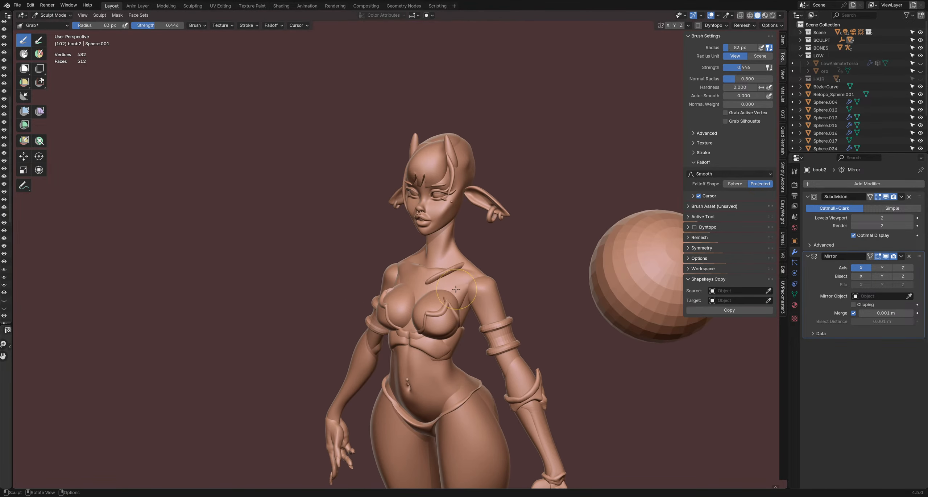
pyautogui.moveTo(453, 287); pyautogui.dragTo(454, 286)
pyautogui.moveTo(454, 289)
pyautogui.mouseDown(button='middle')
pyautogui.moveTo(491, 290)
pyautogui.moveTo(466, 295)
pyautogui.mouseUp(button='middle')
pyautogui.press('f')
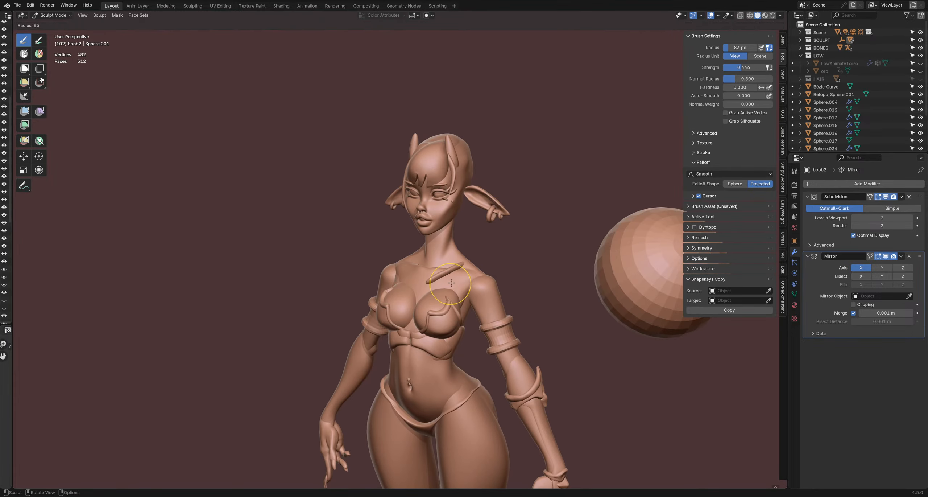
pyautogui.click(470, 304)
pyautogui.moveTo(458, 289); pyautogui.dragTo(460, 284)
pyautogui.moveTo(462, 283)
pyautogui.mouseDown(button='middle')
pyautogui.moveTo(456, 291)
pyautogui.moveTo(490, 281)
pyautogui.moveTo(480, 263)
pyautogui.moveTo(453, 262)
pyautogui.moveTo(446, 281)
pyautogui.moveTo(458, 291)
pyautogui.moveTo(448, 290)
pyautogui.moveTo(464, 247)
pyautogui.moveTo(467, 267)
pyautogui.moveTo(455, 277)
pyautogui.moveTo(476, 243)
pyautogui.moveTo(445, 265)
pyautogui.moveTo(456, 270)
pyautogui.moveTo(484, 251)
pyautogui.moveTo(473, 270)
pyautogui.moveTo(478, 344)
pyautogui.moveTo(432, 356)
pyautogui.moveTo(361, 298)
pyautogui.moveTo(380, 305)
pyautogui.mouseUp(button='middle')
# - Switch sculpting to the body mesh and work its shoulder area with Grab and Inflate/Deflate at 55 px radius and 0.564 strength
pyautogui.press('f')
pyautogui.click(454, 292)
pyautogui.hotkey('alt', 'q')
pyautogui.press('d')
pyautogui.press('g')
pyautogui.press('f')
pyautogui.click(487, 251)
pyautogui.press('i')
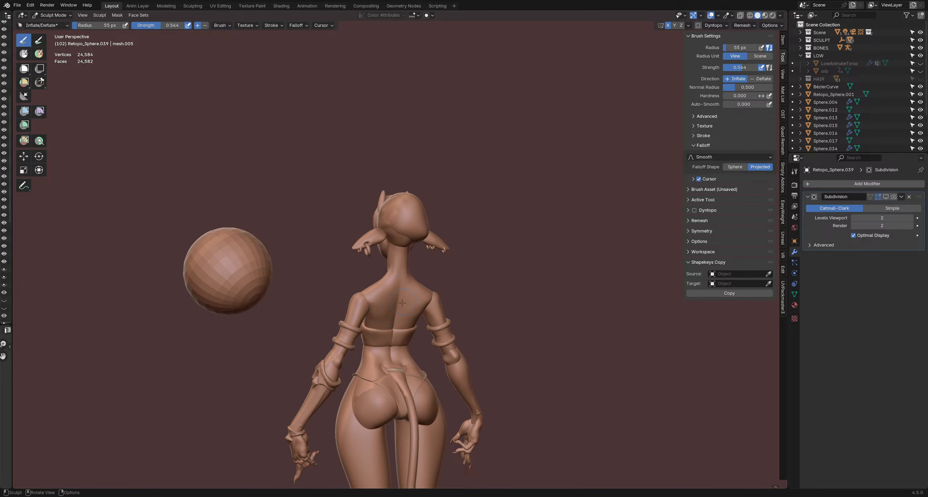
# - Check the back's wireframe and reshape the shoulder blade beside the arm with Grab, using 55 px and 155 px radii
pyautogui.moveTo(402, 303); pyautogui.dragTo(383, 325, button='middle')
pyautogui.scroll(6, 383, 324)
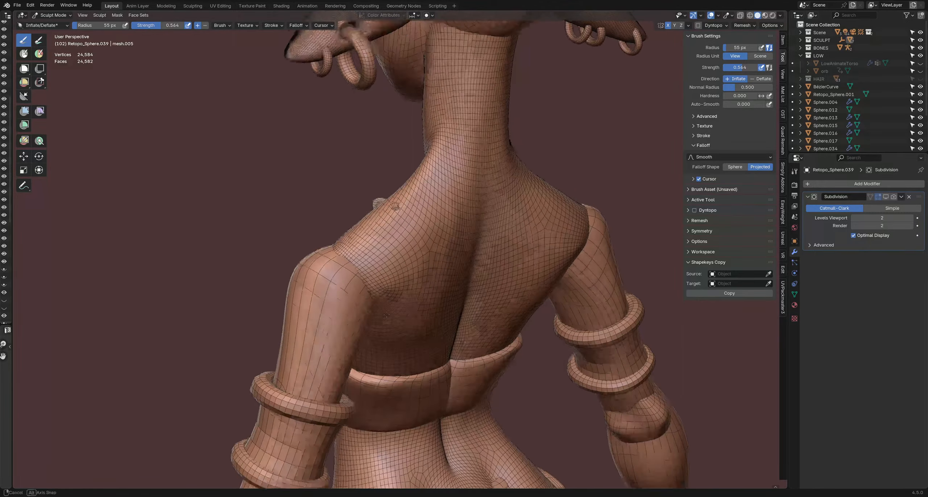
pyautogui.hotkey('shift', 'alt', 'z')
pyautogui.hotkey('shift', 'alt', 'z')
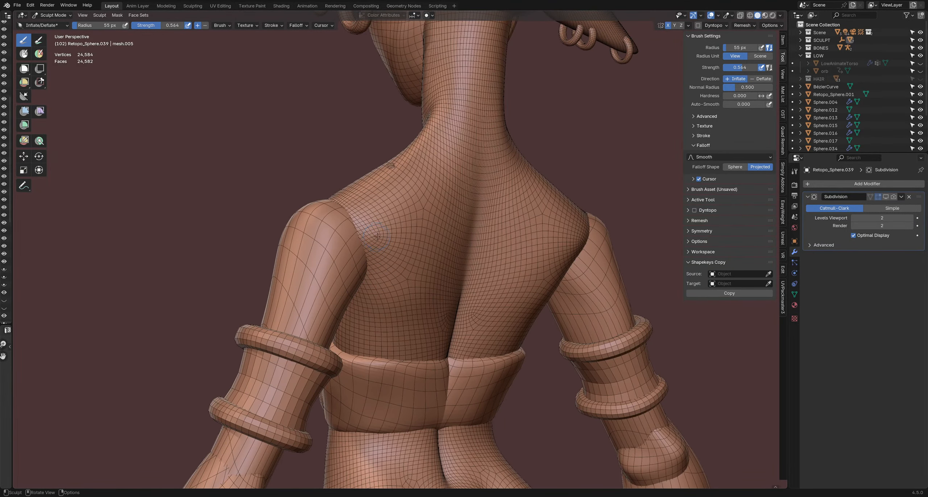
pyautogui.hotkey('shift', 'alt', 'z')
pyautogui.moveTo(376, 258); pyautogui.dragTo(374, 306, button='middle')
pyautogui.press('g')
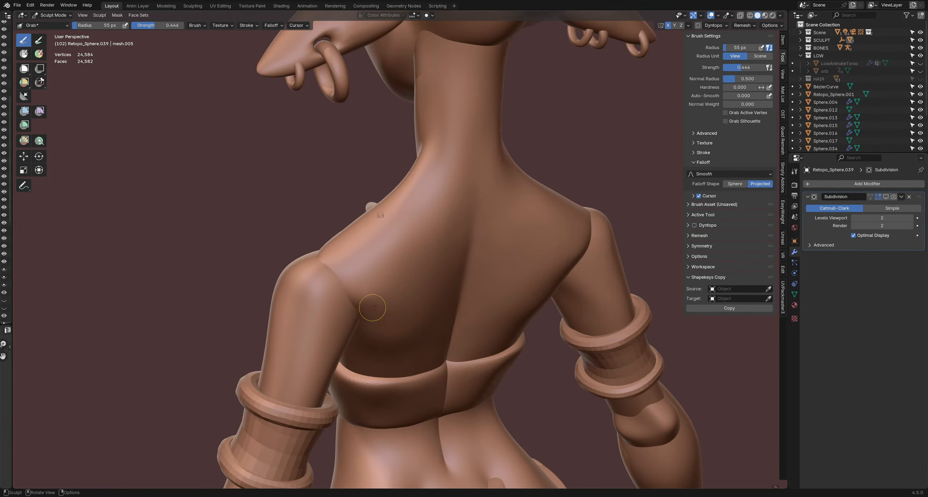
pyautogui.moveTo(373, 309); pyautogui.dragTo(380, 302)
pyautogui.moveTo(379, 304)
pyautogui.mouseDown(button='middle')
pyautogui.moveTo(369, 326)
pyautogui.moveTo(369, 284)
pyautogui.mouseUp(button='middle')
pyautogui.press('f')
pyautogui.click(364, 273)
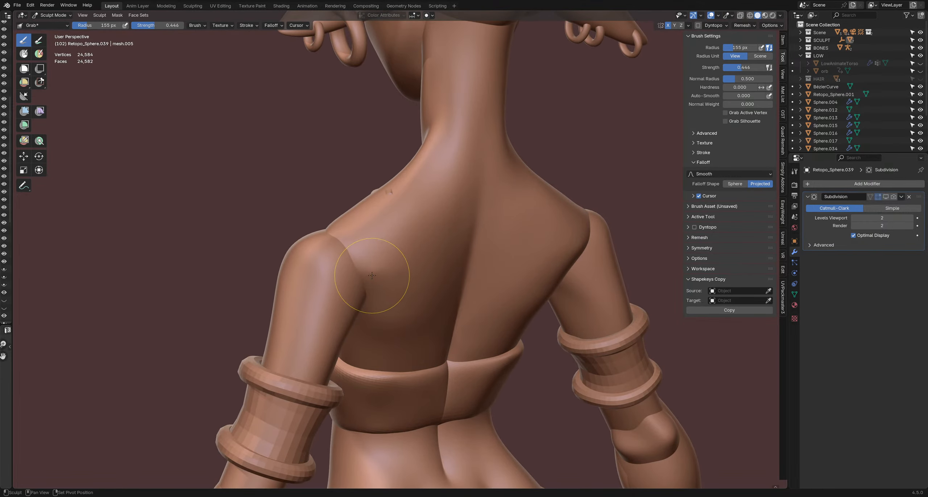
# - Relax the body mesh's topology behind the shoulder with Relax Slide at 179 px radius and full strength, checking the wireframe
pyautogui.hotkey('shift', 'r')
pyautogui.hotkey('shift', 'alt', 'z')
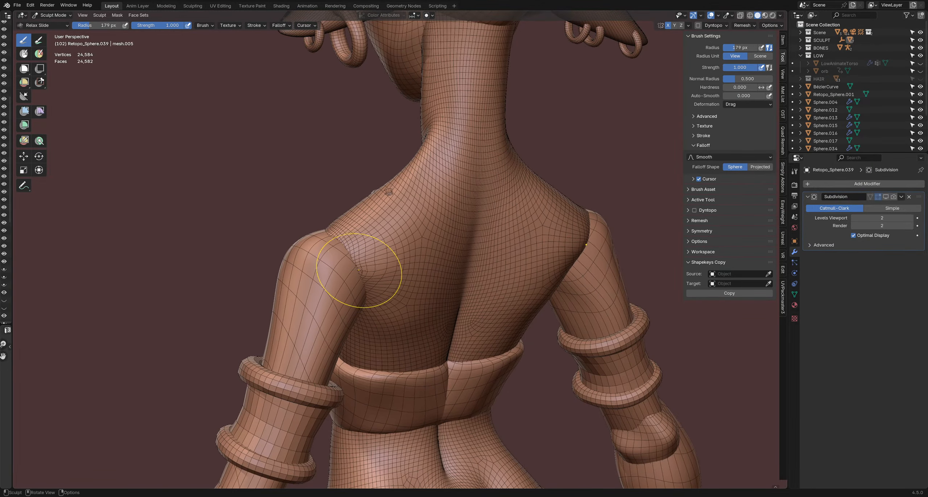
pyautogui.hotkey('shift', 'alt', 'z')
# - Reshape the body mesh around the shoulder from behind and above with Grab, using 128 px and 49 px radii
pyautogui.moveTo(376, 250)
pyautogui.mouseDown(button='middle')
pyautogui.moveTo(363, 249)
pyautogui.moveTo(397, 243)
pyautogui.moveTo(437, 259)
pyautogui.moveTo(363, 280)
pyautogui.moveTo(359, 270)
pyautogui.moveTo(339, 294)
pyautogui.moveTo(337, 276)
pyautogui.moveTo(400, 291)
pyautogui.moveTo(375, 297)
pyautogui.moveTo(457, 299)
pyautogui.moveTo(441, 298)
pyautogui.moveTo(375, 366)
pyautogui.moveTo(399, 262)
pyautogui.moveTo(426, 295)
pyautogui.moveTo(402, 249)
pyautogui.moveTo(456, 238)
pyautogui.moveTo(428, 261)
pyautogui.moveTo(395, 267)
pyautogui.mouseUp(button='middle')
pyautogui.scroll(-3, 349, 237)
pyautogui.press('f')
pyautogui.click(402, 256)
pyautogui.press('g')
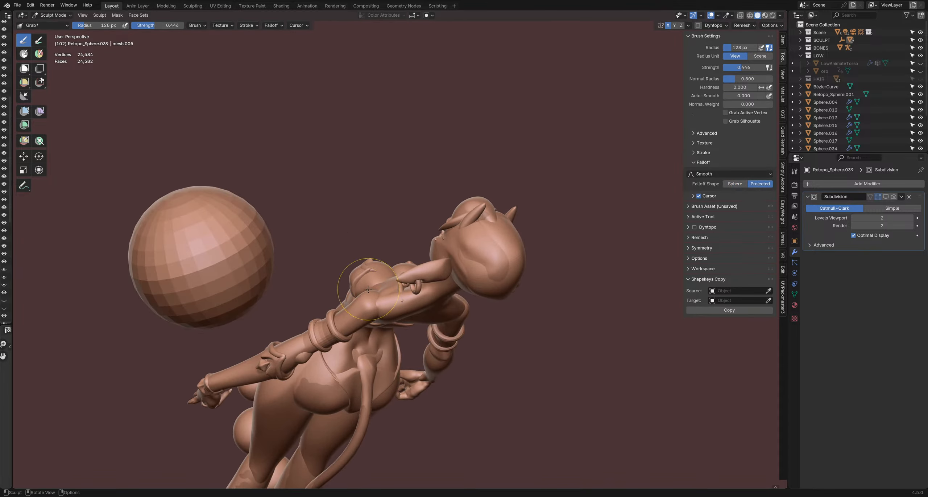
pyautogui.moveTo(377, 285); pyautogui.dragTo(378, 284)
pyautogui.moveTo(377, 284)
pyautogui.mouseDown(button='middle')
pyautogui.moveTo(385, 309)
pyautogui.moveTo(369, 259)
pyautogui.moveTo(458, 320)
pyautogui.moveTo(493, 319)
pyautogui.moveTo(431, 308)
pyautogui.moveTo(409, 286)
pyautogui.moveTo(427, 293)
pyautogui.moveTo(446, 326)
pyautogui.moveTo(444, 308)
pyautogui.mouseUp(button='middle')
pyautogui.press('f')
pyautogui.click(377, 309)
# - Return to Object Mode with the mirrored upper arm mesh selected and save the file
pyautogui.hotkey('alt', 'q')
pyautogui.moveTo(443, 270)
pyautogui.mouseDown(button='middle')
pyautogui.moveTo(450, 312)
pyautogui.moveTo(424, 295)
pyautogui.moveTo(458, 241)
pyautogui.moveTo(489, 254)
pyautogui.moveTo(523, 287)
pyautogui.mouseUp(button='middle')
pyautogui.hotkey('alt', 'q')
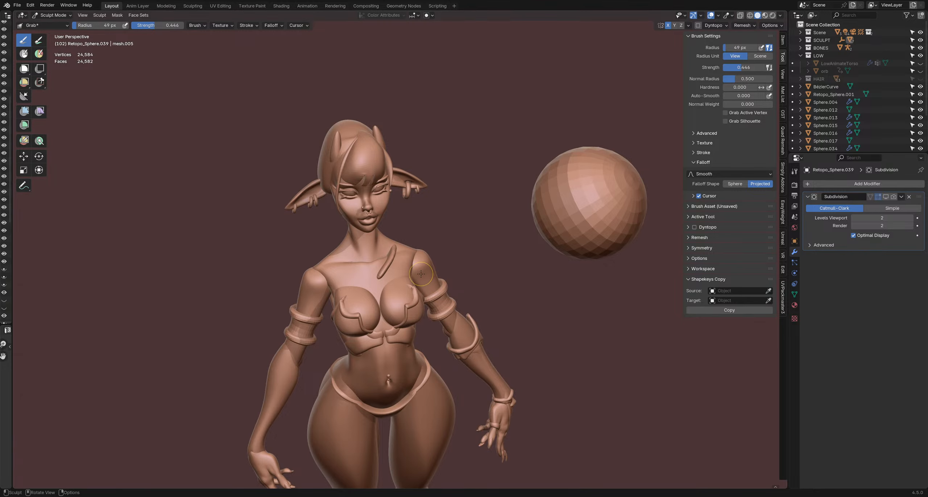
pyautogui.moveTo(418, 275)
pyautogui.mouseDown(button='middle')
pyautogui.moveTo(602, 258)
pyautogui.moveTo(422, 251)
pyautogui.moveTo(489, 290)
pyautogui.moveTo(454, 305)
pyautogui.moveTo(481, 280)
pyautogui.moveTo(333, 273)
pyautogui.mouseUp(button='middle')
pyautogui.hotkey('ctrl', 'Tab')
pyautogui.click(449, 275)
pyautogui.moveTo(449, 276); pyautogui.dragTo(414, 284, button='middle')
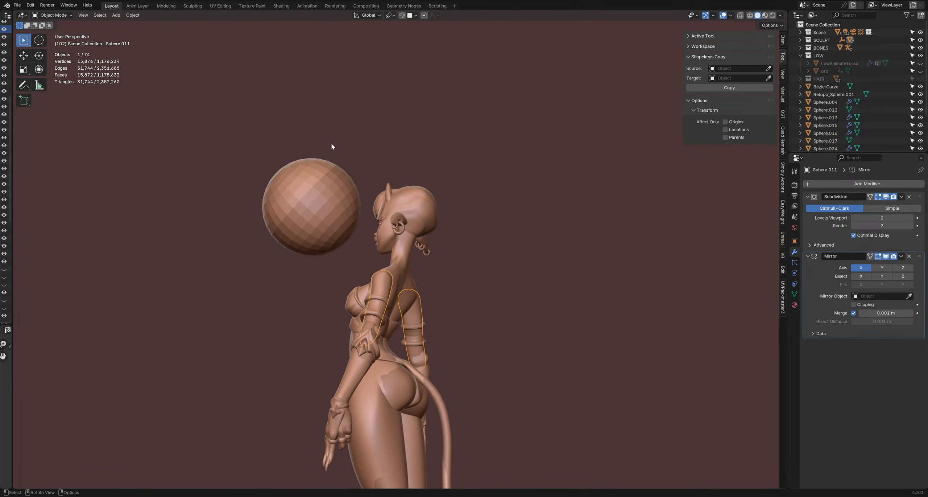
pyautogui.hotkey('ctrl', 's')
# - Move the loose faceted sphere up above the character's head, clear of the figure
pyautogui.click(354, 226)
pyautogui.moveTo(355, 226); pyautogui.dragTo(319, 213, button='middle')
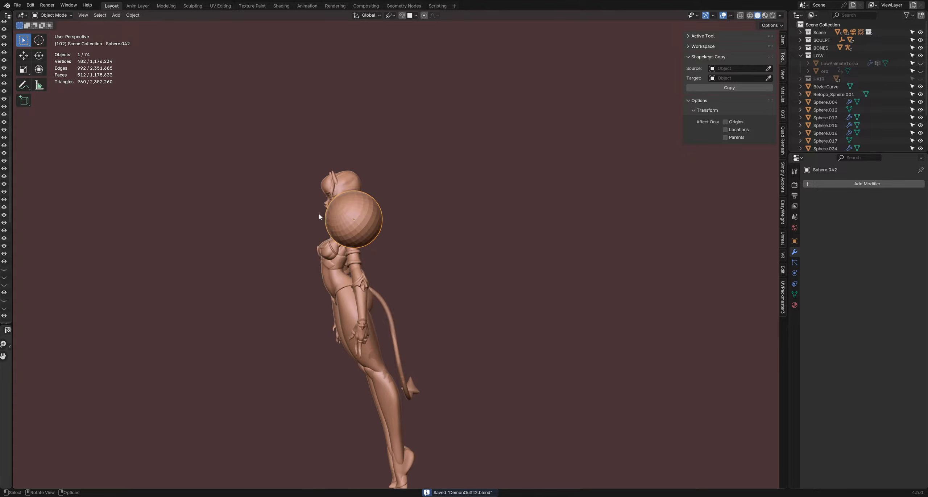
pyautogui.moveTo(413, 184); pyautogui.dragTo(344, 183, button='middle')
pyautogui.press('g')
pyautogui.click(342, 86)
pyautogui.moveTo(343, 86); pyautogui.dragTo(396, 202, button='middle')
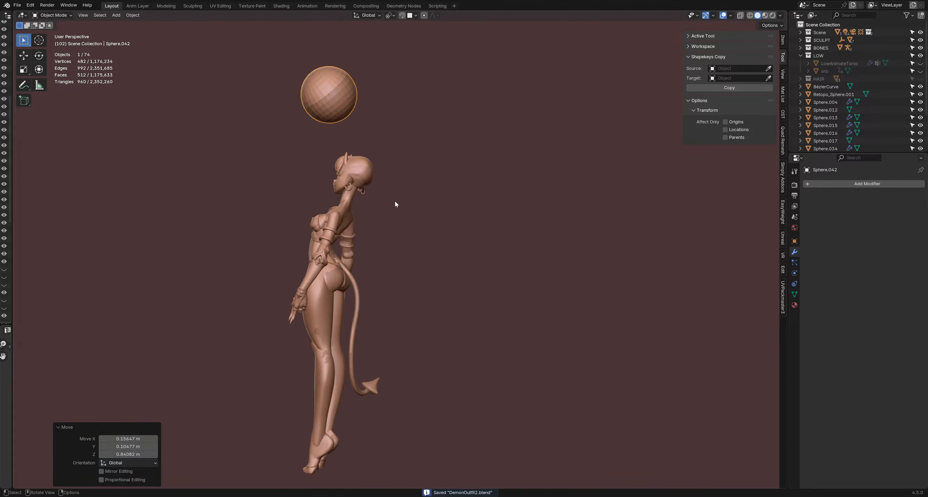
pyautogui.press('g')
pyautogui.click(409, 148)
pyautogui.moveTo(409, 148); pyautogui.dragTo(340, 234, button='middle')
# - Select the body mesh and resume sculpting it with Grab at a 189 px radius
pyautogui.click(446, 252)
pyautogui.moveTo(445, 253)
pyautogui.mouseDown(button='middle')
pyautogui.moveTo(507, 304)
pyautogui.moveTo(447, 310)
pyautogui.moveTo(529, 311)
pyautogui.moveTo(449, 298)
pyautogui.moveTo(421, 278)
pyautogui.moveTo(447, 243)
pyautogui.moveTo(390, 220)
pyautogui.moveTo(427, 224)
pyautogui.mouseUp(button='middle')
pyautogui.click(401, 218)
pyautogui.hotkey('ctrl', 'Tab')
pyautogui.press('f')
pyautogui.click(409, 220)
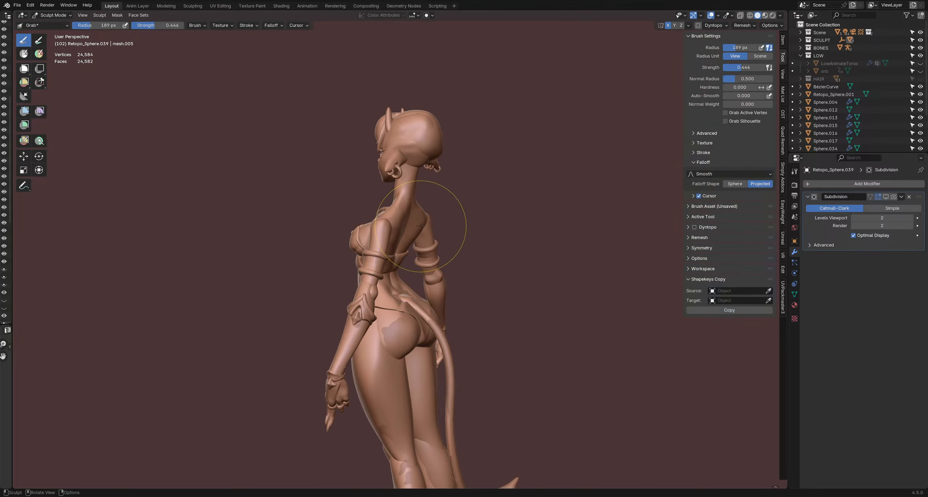
# - Adjust the body's shoulders and upper back with Elastic Snake Hook at 0.335 strength, reducing the radius from 168 px to 57 px
pyautogui.press('k')
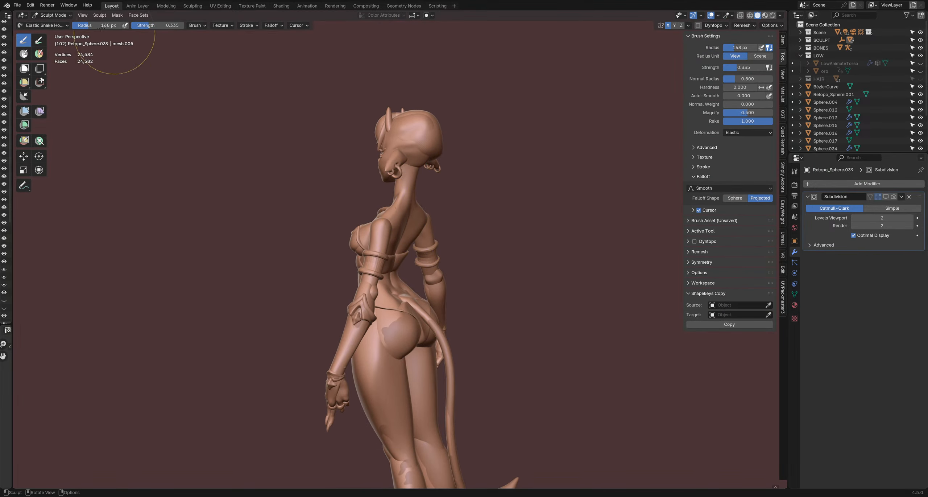
pyautogui.press('f')
pyautogui.click(431, 207)
pyautogui.moveTo(427, 220)
pyautogui.mouseDown(button='middle')
pyautogui.moveTo(404, 233)
pyautogui.moveTo(405, 245)
pyautogui.moveTo(372, 231)
pyautogui.moveTo(404, 257)
pyautogui.moveTo(450, 274)
pyautogui.moveTo(398, 250)
pyautogui.moveTo(423, 225)
pyautogui.mouseUp(button='middle')
pyautogui.press('f')
pyautogui.press('f')
pyautogui.click(425, 228)
pyautogui.press('f')
pyautogui.click(408, 250)
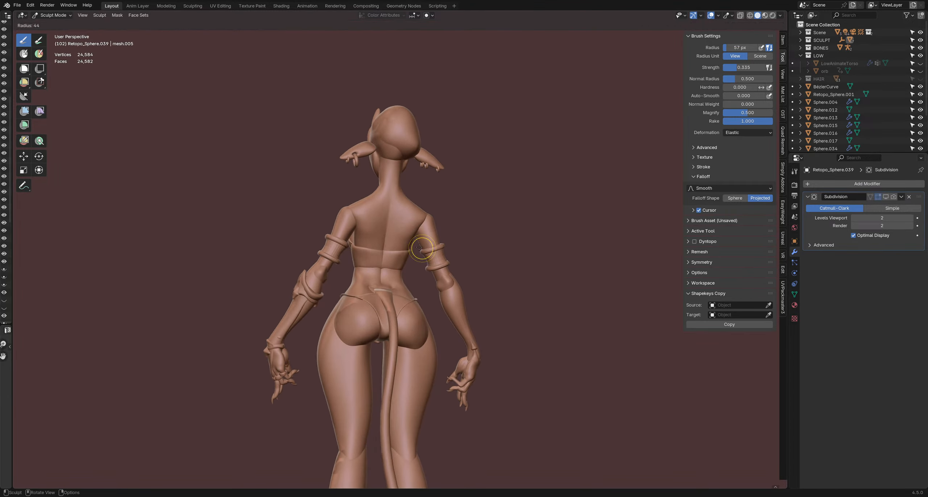
# - Refine the neck and upper back profile with Elastic Snake Hook, using 95 px and 143 px radii
pyautogui.scroll(-6, 431, 242)
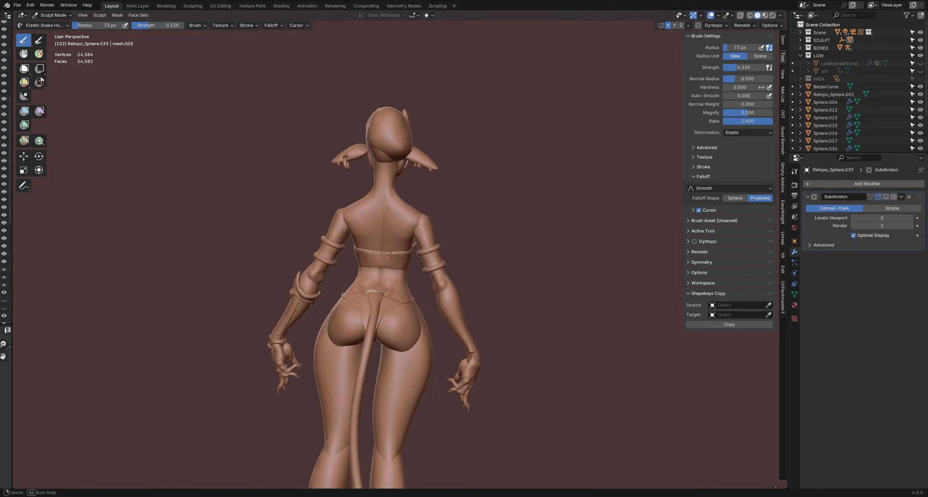
pyautogui.moveTo(432, 243); pyautogui.dragTo(470, 257, button='middle')
pyautogui.scroll(3, 417, 192)
pyautogui.moveTo(415, 189)
pyautogui.keyDown('shift'); pyautogui.mouseDown(button='middle')
pyautogui.moveTo(398, 252)
pyautogui.moveTo(399, 242)
pyautogui.mouseUp(button='middle'); pyautogui.keyUp('shift')
pyautogui.scroll(3, 399, 250)
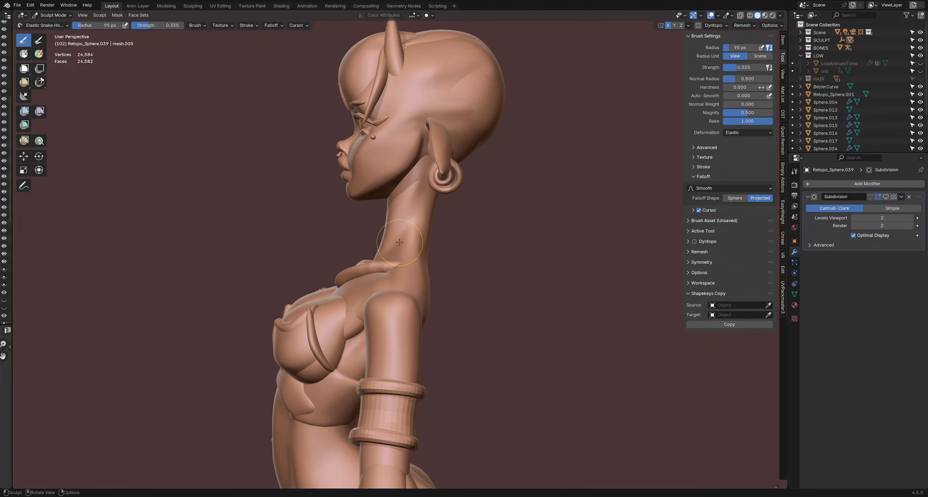
pyautogui.press('f')
pyautogui.click(457, 262)
pyautogui.moveTo(467, 267)
pyautogui.mouseDown(button='middle')
pyautogui.moveTo(454, 279)
pyautogui.moveTo(481, 248)
pyautogui.moveTo(331, 265)
pyautogui.moveTo(471, 287)
pyautogui.moveTo(379, 262)
pyautogui.moveTo(410, 263)
pyautogui.mouseUp(button='middle')
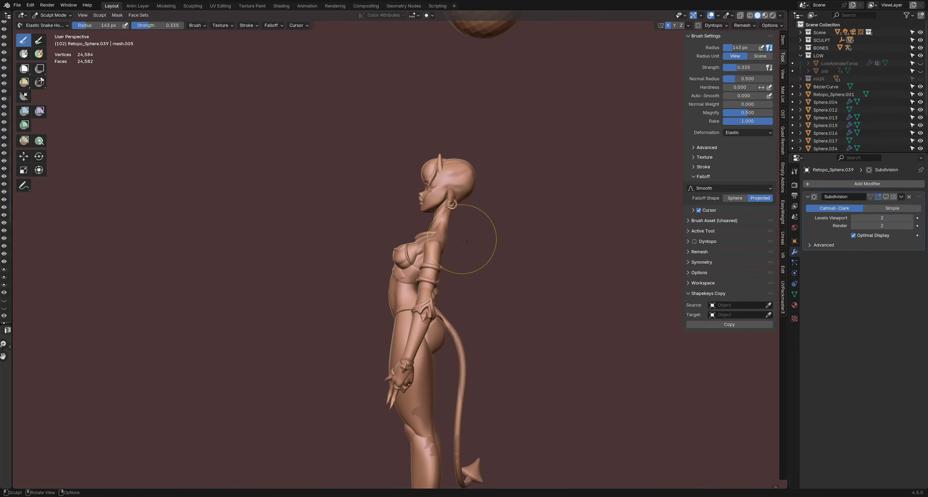
# - Reshape the body's shoulder corners and upper back from behind with Grab, using 107 px and 76 px radii
pyautogui.moveTo(467, 241)
pyautogui.mouseDown(button='middle')
pyautogui.moveTo(414, 296)
pyautogui.moveTo(403, 249)
pyautogui.mouseUp(button='middle')
pyautogui.scroll(2, 403, 249)
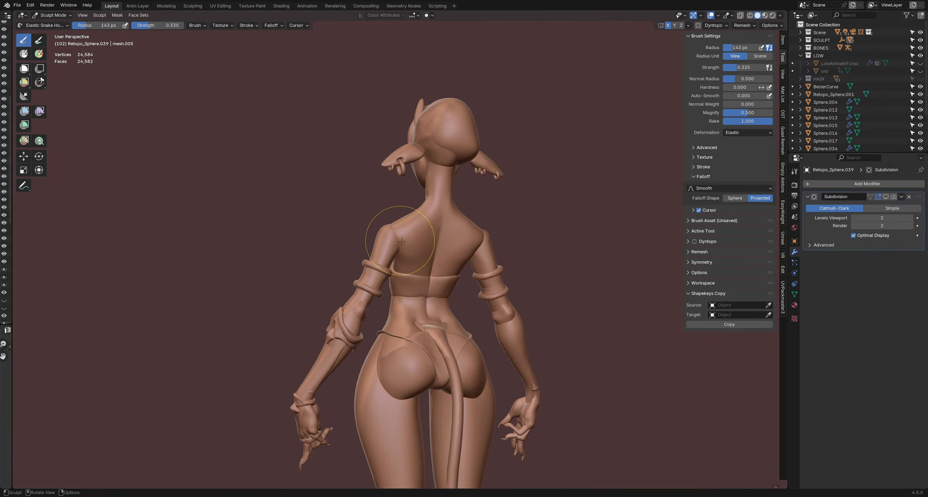
pyautogui.scroll(2, 395, 239)
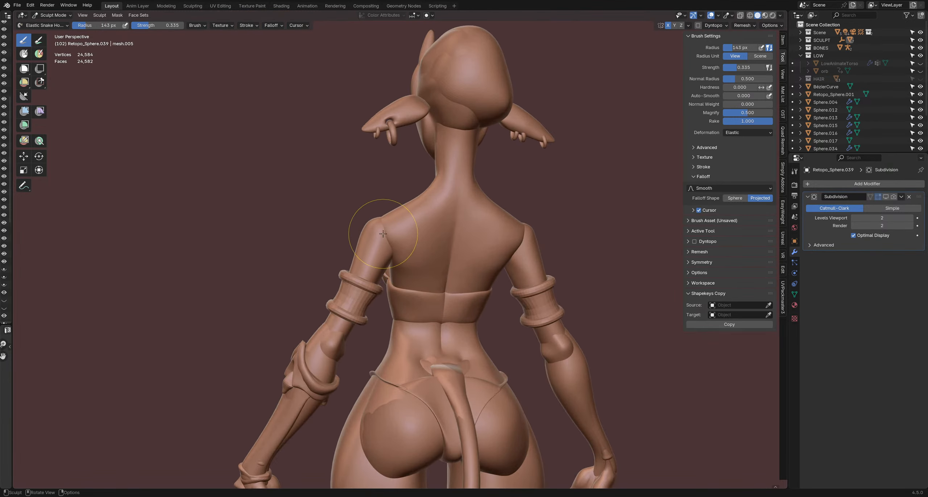
pyautogui.press('g')
pyautogui.moveTo(384, 234); pyautogui.dragTo(364, 221, button='middle')
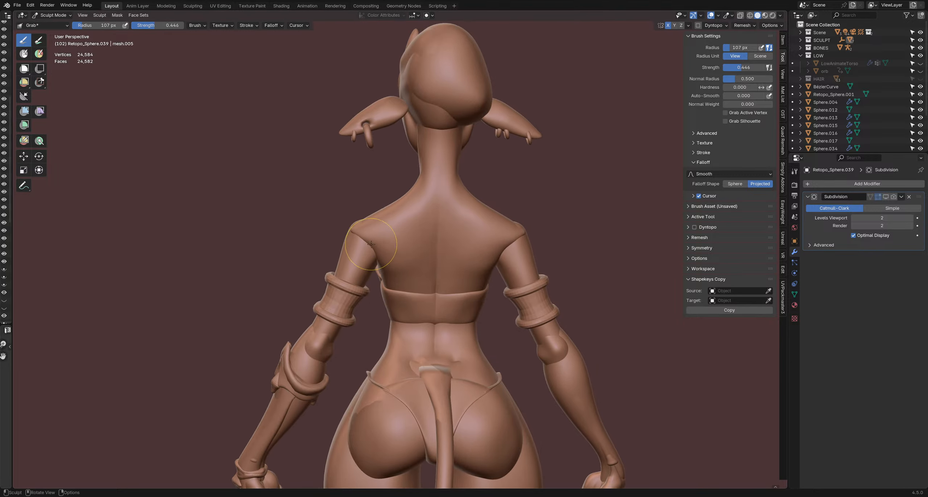
pyautogui.moveTo(372, 244)
pyautogui.mouseDown(button='middle')
pyautogui.moveTo(366, 226)
pyautogui.moveTo(386, 223)
pyautogui.moveTo(352, 222)
pyautogui.moveTo(391, 230)
pyautogui.mouseUp(button='middle')
pyautogui.scroll(-2, 368, 227)
pyautogui.press('f')
pyautogui.click(497, 247)
pyautogui.moveTo(480, 245); pyautogui.dragTo(476, 245)
pyautogui.scroll(-2, 477, 245)
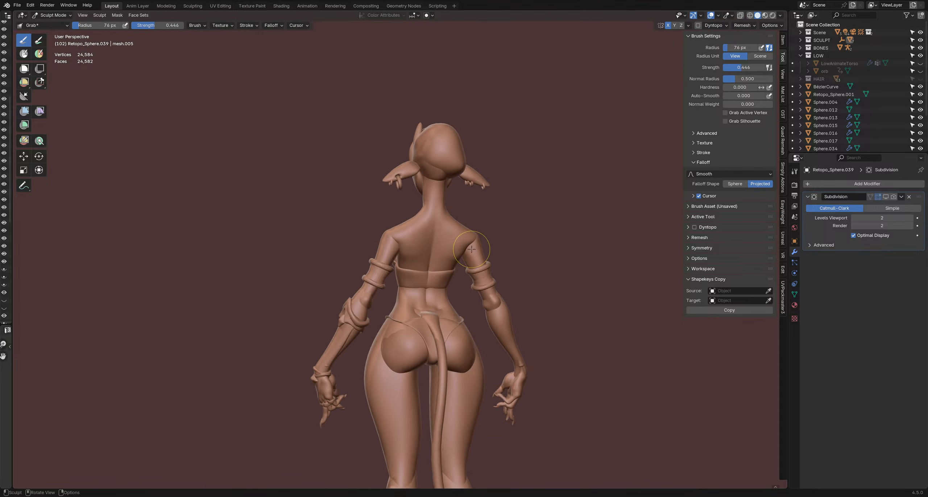
pyautogui.moveTo(480, 246)
pyautogui.mouseDown(button='middle')
pyautogui.moveTo(490, 253)
pyautogui.moveTo(476, 243)
pyautogui.mouseUp(button='middle')
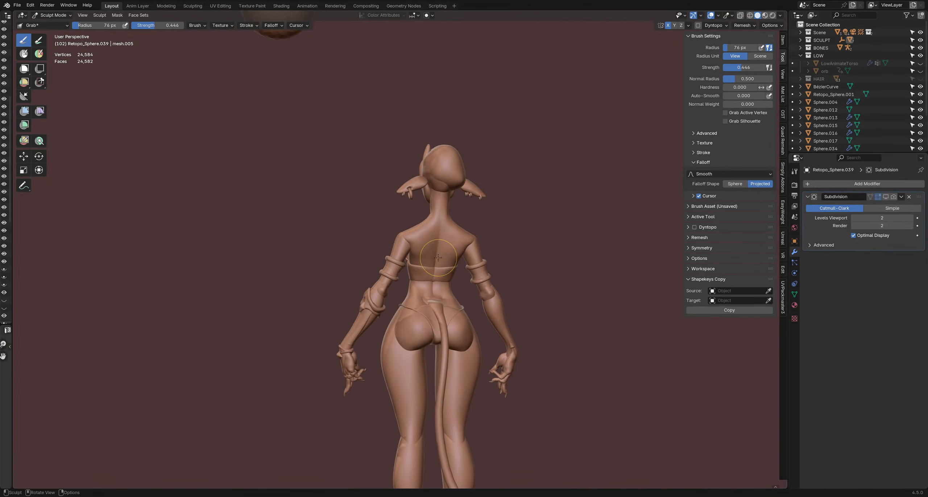
# - Switch sculpting to the mirrored upper arm mesh and shape the top of its shoulder with Grab at 158 px radius
pyautogui.moveTo(346, 225)
pyautogui.mouseDown(button='middle')
pyautogui.moveTo(400, 241)
pyautogui.moveTo(381, 219)
pyautogui.mouseUp(button='middle')
pyautogui.scroll(5, 421, 230)
pyautogui.hotkey('alt', 'q')
pyautogui.press('f')
pyautogui.click(397, 228)
pyautogui.press('f')
pyautogui.click(370, 221)
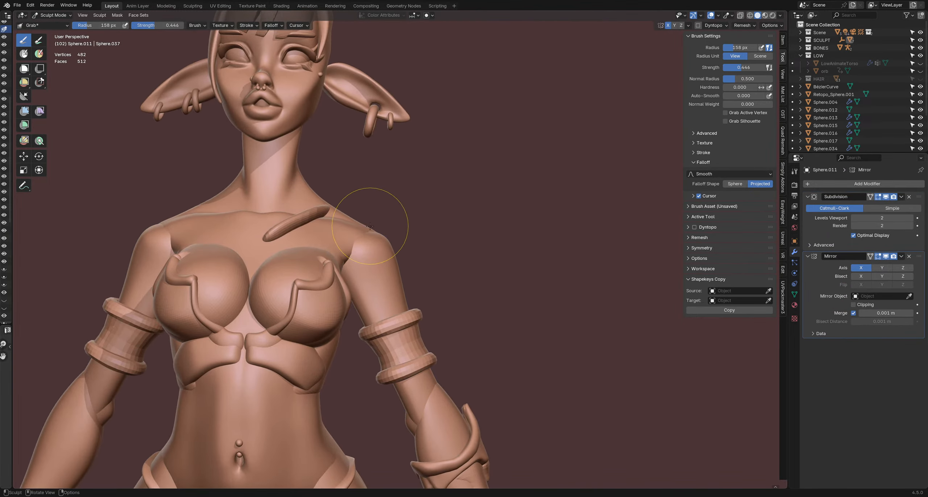
# - Refine the upper arm's shoulder contour from several angles with Grab, using 165 px and 140 px radii
pyautogui.press('f')
pyautogui.moveTo(435, 246); pyautogui.dragTo(267, 247, button='middle')
pyautogui.scroll(-3, 421, 247)
pyautogui.moveTo(414, 254); pyautogui.dragTo(480, 258, button='middle')
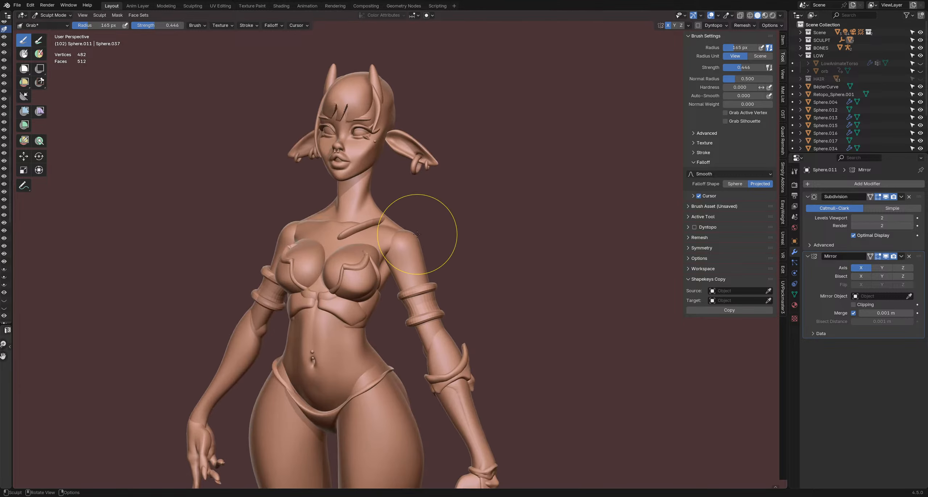
pyautogui.moveTo(403, 233); pyautogui.dragTo(417, 234, button='middle')
pyautogui.press('f')
pyautogui.click(392, 231)
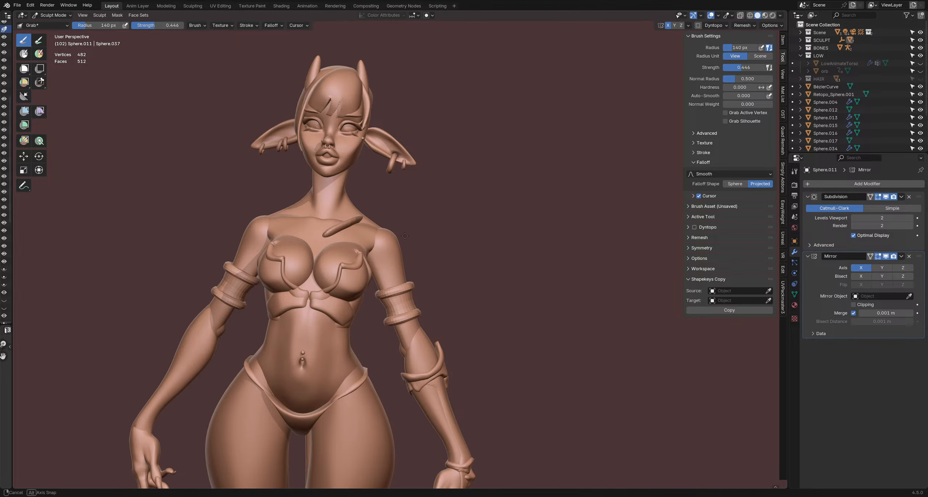
# - Adjust the outer silhouette of the shoulder and upper arm from the front with Grab, using 169 px and 148 px radii
pyautogui.moveTo(408, 240); pyautogui.dragTo(424, 212, button='middle')
pyautogui.press('f')
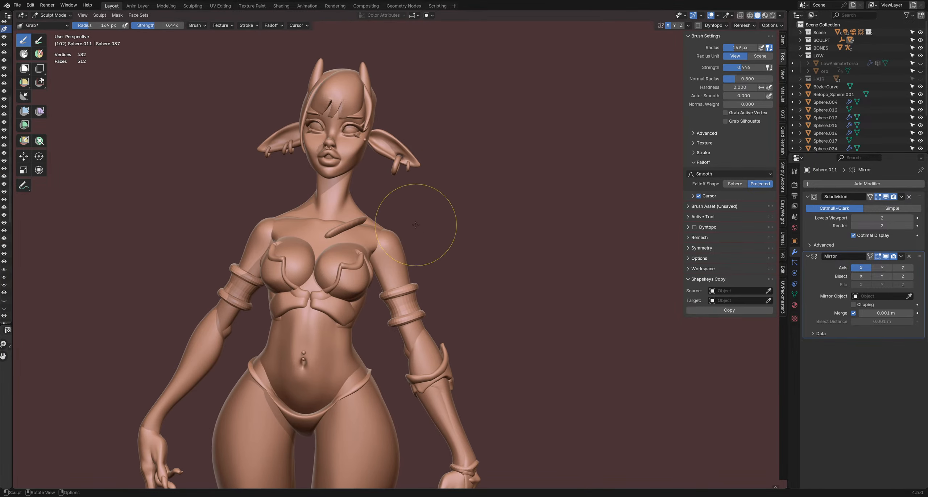
pyautogui.press('f')
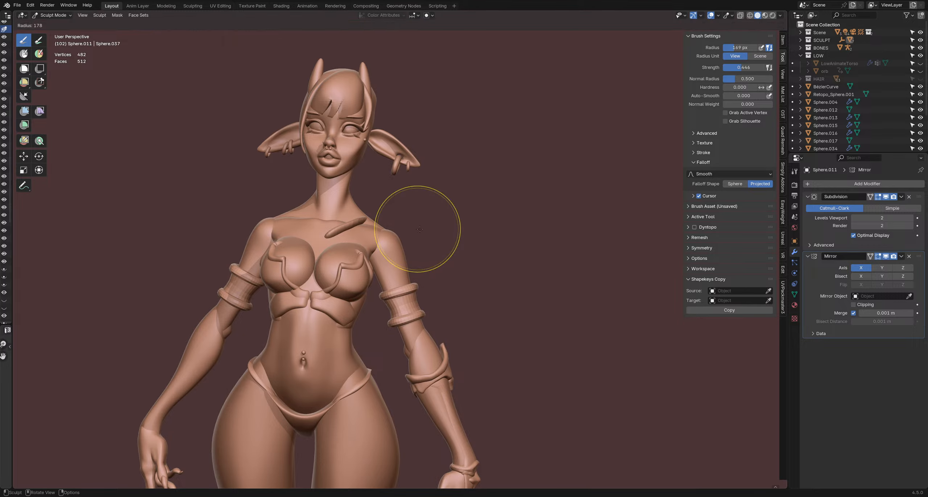
pyautogui.click(420, 229)
pyautogui.press('f')
pyautogui.click(414, 238)
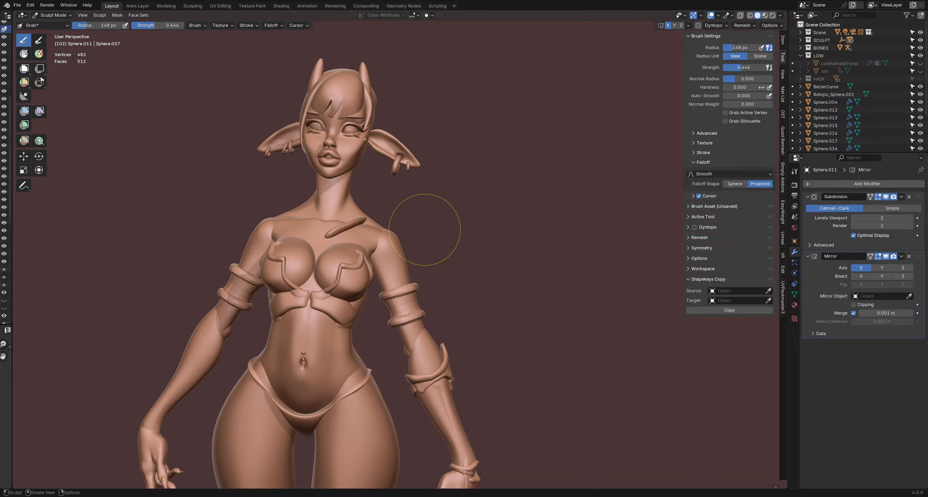
pyautogui.press('f')
pyautogui.click(428, 246)
# - Switch sculpting to the body mesh and carve a crease near the collarbone with subtractive Draw Sharp at 157 px and 0.500 strength
pyautogui.moveTo(426, 251); pyautogui.dragTo(423, 198, button='middle')
pyautogui.scroll(3, 373, 234)
pyautogui.hotkey('alt', 'q')
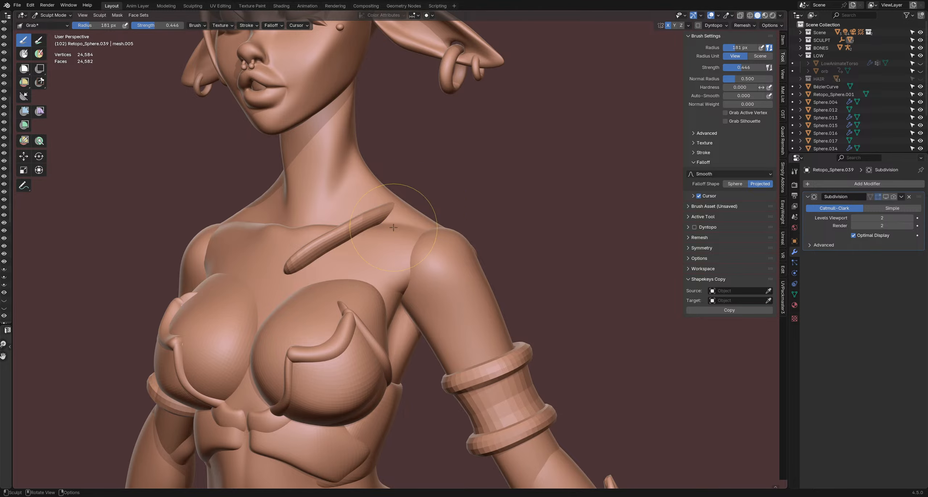
pyautogui.moveTo(414, 236)
pyautogui.mouseDown(button='middle')
pyautogui.moveTo(487, 218)
pyautogui.moveTo(410, 217)
pyautogui.moveTo(371, 261)
pyautogui.moveTo(299, 240)
pyautogui.mouseUp(button='middle')
pyautogui.hotkey('shift', 'c')
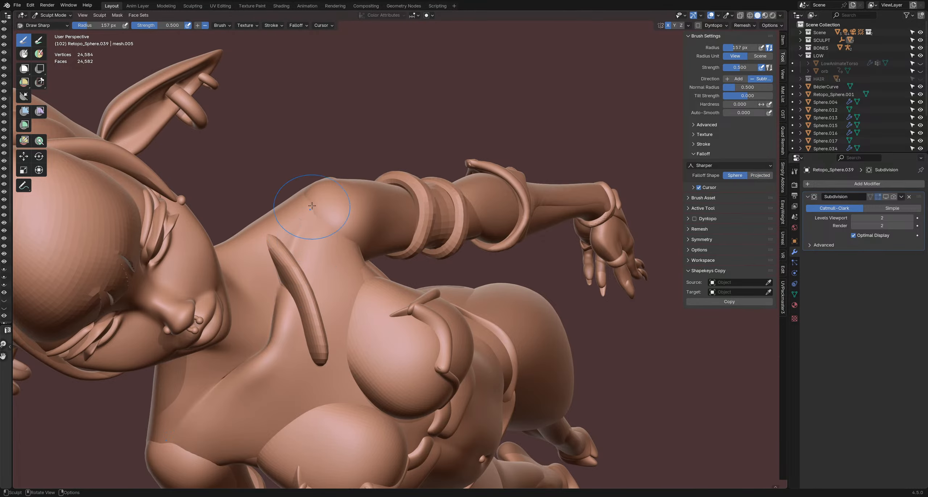
pyautogui.moveTo(312, 219); pyautogui.dragTo(293, 257)
pyautogui.moveTo(299, 238); pyautogui.dragTo(343, 234, button='middle')
# - Reshape the body's collarbone and shoulder junction with Grab, reducing the radius from 178 px to 117 px and 105 px
pyautogui.press('g')
pyautogui.moveTo(406, 202)
pyautogui.mouseDown(button='middle')
pyautogui.moveTo(379, 214)
pyautogui.moveTo(362, 247)
pyautogui.mouseUp(button='middle')
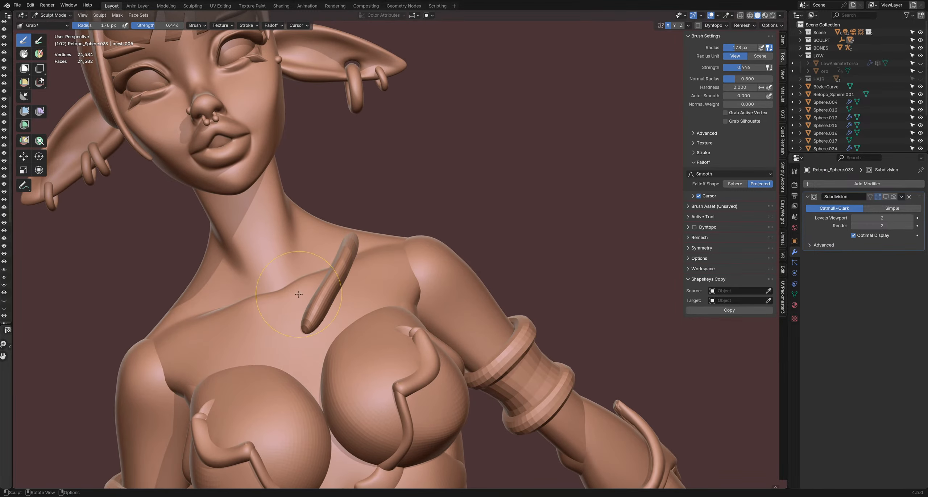
pyautogui.moveTo(380, 254); pyautogui.dragTo(429, 248, button='middle')
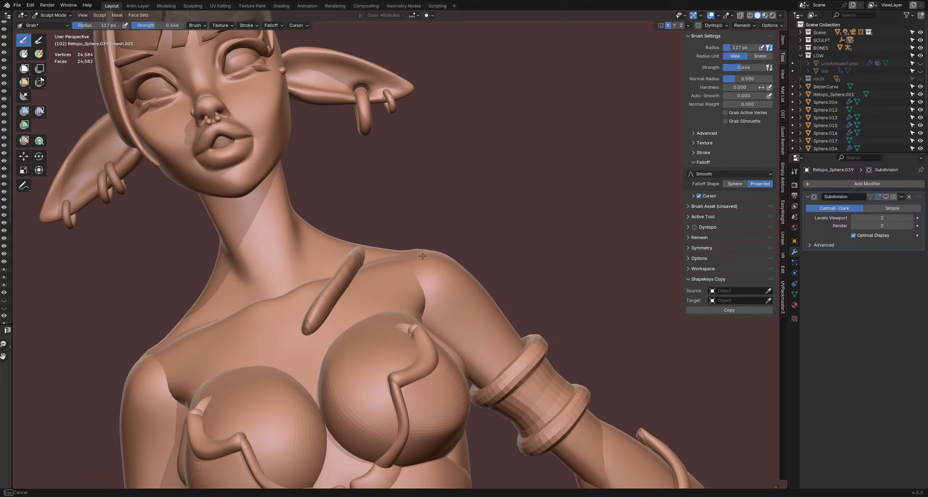
pyautogui.moveTo(413, 261)
pyautogui.mouseDown(button='middle')
pyautogui.moveTo(433, 253)
pyautogui.moveTo(322, 279)
pyautogui.moveTo(327, 258)
pyautogui.moveTo(319, 248)
pyautogui.moveTo(334, 251)
pyautogui.mouseUp(button='middle')
pyautogui.press('d')
pyautogui.press('[')
pyautogui.press('[')
pyautogui.moveTo(327, 289); pyautogui.dragTo(348, 272, button='middle')
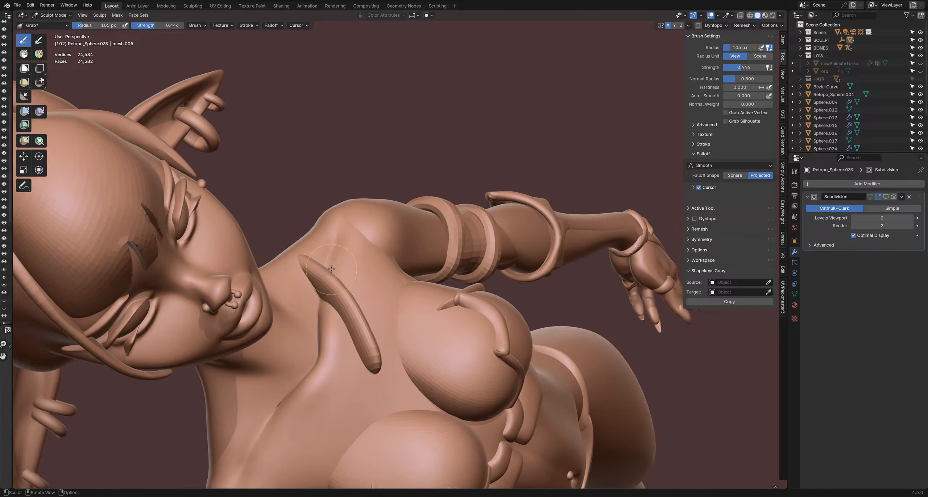
# - Reshape the body's collarbone and shoulder junction with Grab using Sphere falloff and radii of 159 px, 150 px and 142 px
pyautogui.press('g')
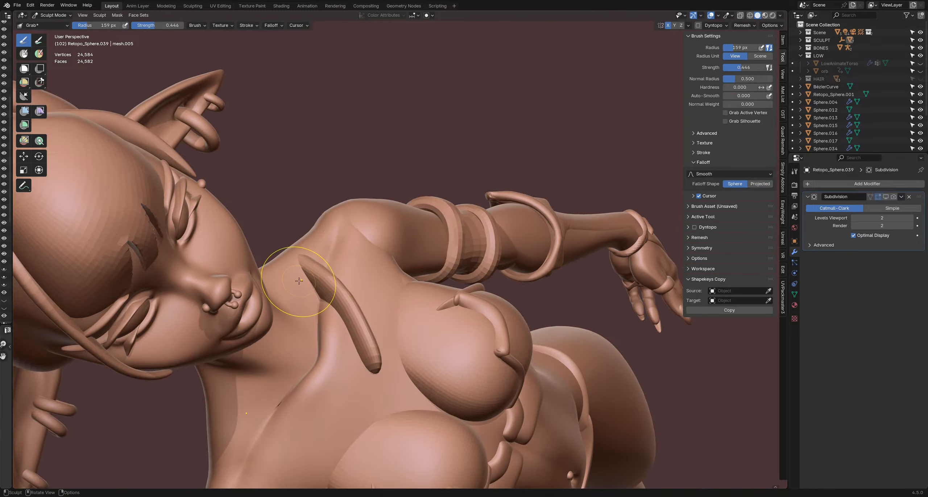
pyautogui.press('f')
pyautogui.moveTo(323, 292); pyautogui.dragTo(324, 297)
pyautogui.click(372, 289)
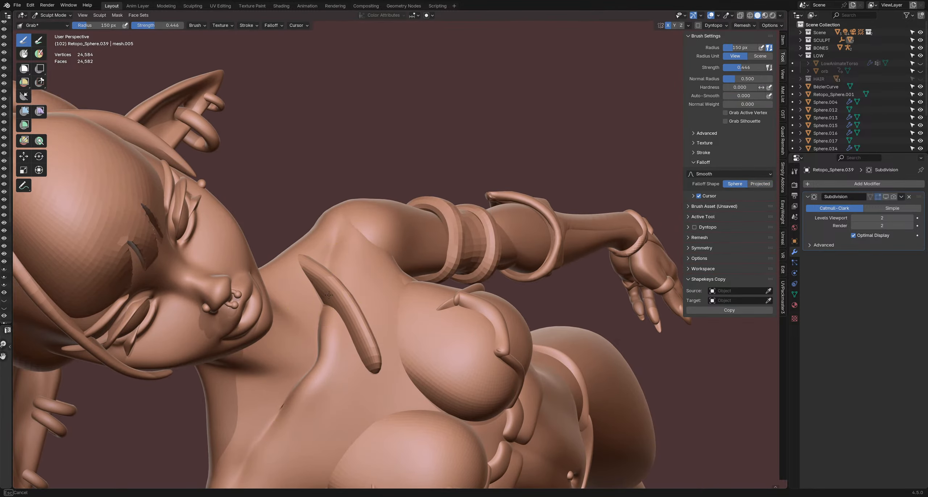
pyautogui.moveTo(336, 261)
pyautogui.mouseDown(button='middle')
pyautogui.moveTo(297, 352)
pyautogui.moveTo(312, 259)
pyautogui.moveTo(290, 251)
pyautogui.moveTo(331, 247)
pyautogui.moveTo(335, 238)
pyautogui.mouseUp(button='middle')
pyautogui.press('f')
pyautogui.click(318, 261)
pyautogui.press('f')
pyautogui.click(328, 237)
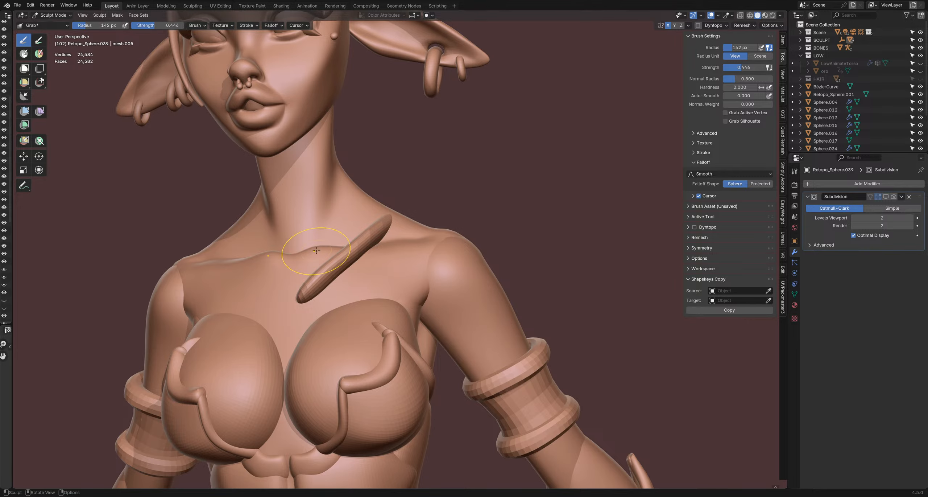
pyautogui.moveTo(312, 249)
pyautogui.mouseDown(button='middle')
pyautogui.moveTo(269, 233)
pyautogui.moveTo(353, 269)
pyautogui.moveTo(373, 190)
pyautogui.moveTo(317, 182)
pyautogui.moveTo(431, 239)
pyautogui.moveTo(424, 221)
pyautogui.moveTo(412, 228)
pyautogui.moveTo(440, 291)
pyautogui.moveTo(369, 307)
pyautogui.mouseUp(button='middle')
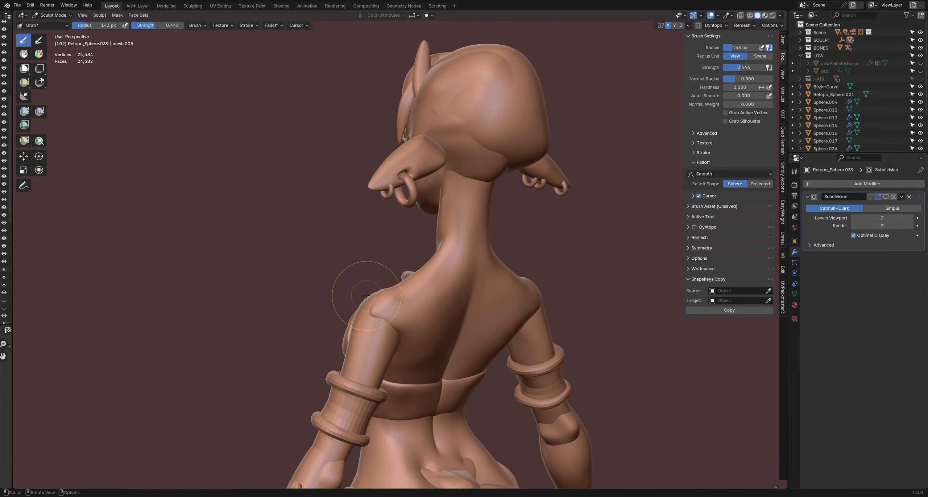
# - Refine the shoulder contour from behind and the front with Grab using Projected falloff at 101 px and 106 px
pyautogui.press('f')
pyautogui.click(370, 299)
pyautogui.press('f')
pyautogui.click(357, 291)
pyautogui.moveTo(363, 291)
pyautogui.mouseDown(button='middle')
pyautogui.moveTo(327, 306)
pyautogui.moveTo(294, 276)
pyautogui.moveTo(326, 299)
pyautogui.mouseUp(button='middle')
pyautogui.press('f')
pyautogui.click(324, 299)
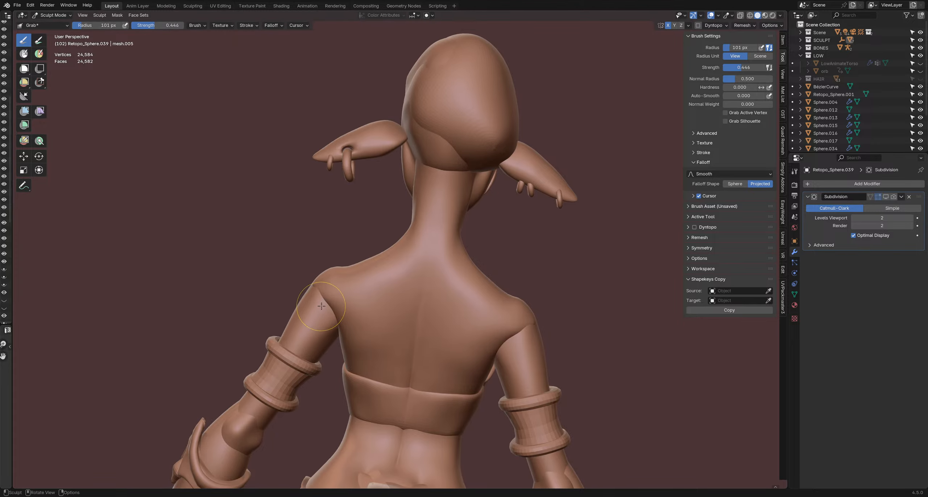
pyautogui.moveTo(324, 299); pyautogui.dragTo(318, 293)
pyautogui.moveTo(323, 293); pyautogui.dragTo(347, 274, button='middle')
pyautogui.moveTo(347, 275); pyautogui.dragTo(348, 273)
pyautogui.moveTo(349, 272)
pyautogui.mouseDown(button='middle')
pyautogui.moveTo(445, 295)
pyautogui.moveTo(457, 265)
pyautogui.mouseUp(button='middle')
pyautogui.press('f')
pyautogui.click(454, 264)
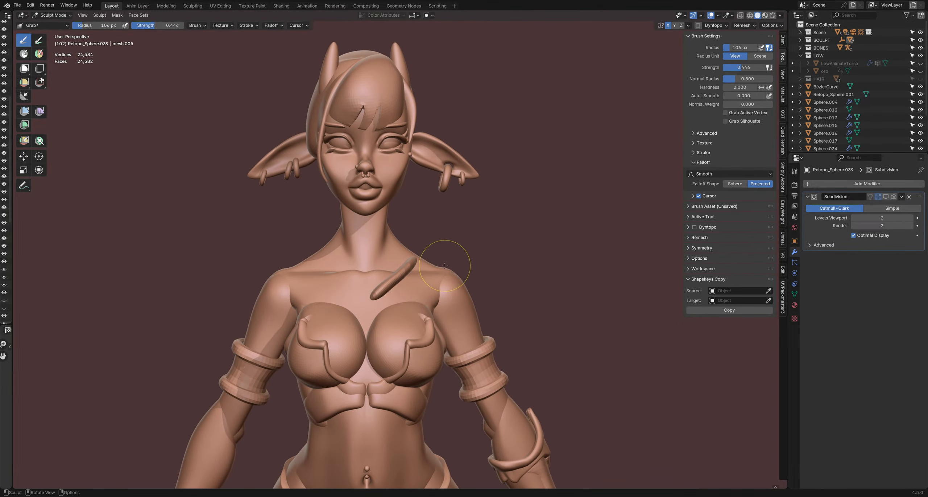
# - Switch sculpting to the mirrored arm mesh with the Inflate/Deflate brush at 0.564 strength and save the file
pyautogui.scroll(-8, 429, 254)
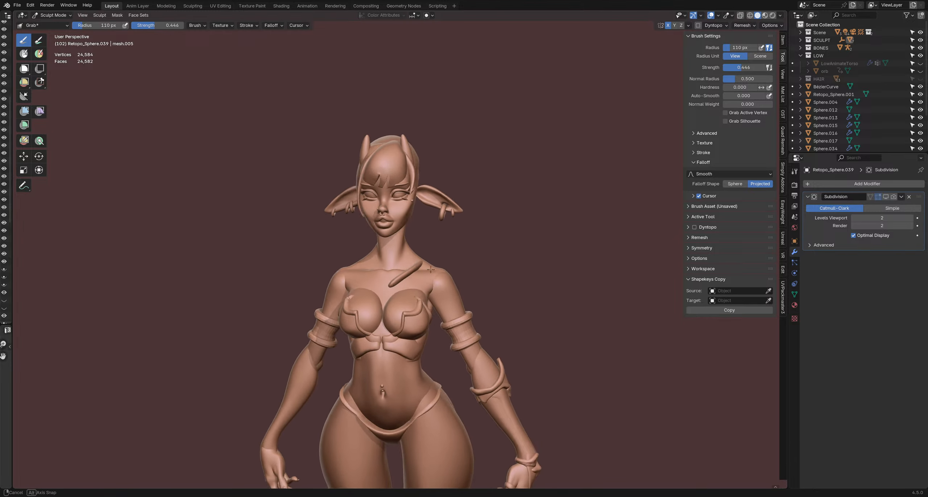
pyautogui.moveTo(438, 288); pyautogui.dragTo(452, 273, button='middle')
pyautogui.hotkey('alt', 'q')
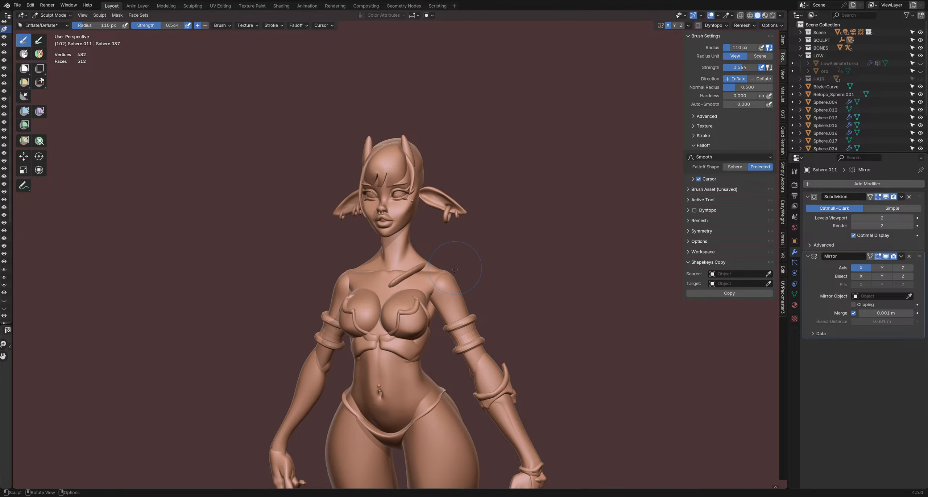
pyautogui.moveTo(455, 269)
pyautogui.mouseDown(button='middle')
pyautogui.moveTo(431, 266)
pyautogui.moveTo(473, 284)
pyautogui.moveTo(461, 290)
pyautogui.moveTo(492, 272)
pyautogui.moveTo(422, 231)
pyautogui.moveTo(459, 268)
pyautogui.mouseUp(button='middle')
pyautogui.press('g')
pyautogui.press('i')
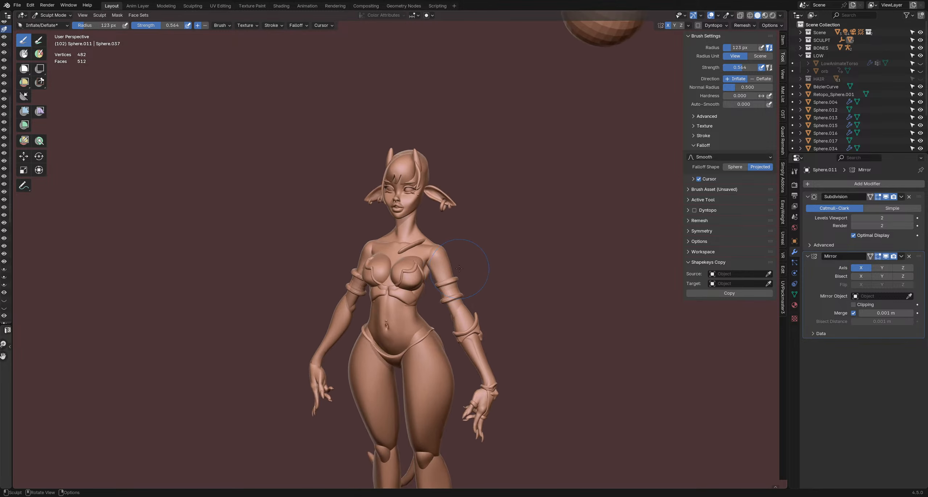
pyautogui.hotkey('ctrl', 's')
# - Return to Object Mode and move the large spare sphere from above the figure to behind its shoulder
pyautogui.moveTo(407, 305)
pyautogui.mouseDown(button='middle')
pyautogui.moveTo(384, 308)
pyautogui.moveTo(414, 312)
pyautogui.mouseUp(button='middle')
pyautogui.moveTo(414, 311)
pyautogui.keyDown('shift'); pyautogui.mouseDown(button='middle')
pyautogui.moveTo(410, 359)
pyautogui.moveTo(413, 233)
pyautogui.mouseUp(button='middle'); pyautogui.keyUp('shift')
pyautogui.hotkey('ctrl', 'Tab')
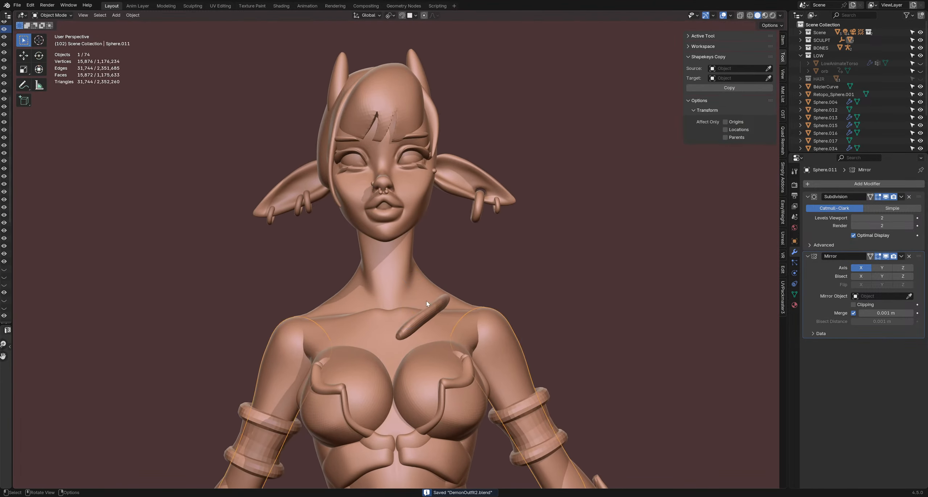
pyautogui.moveTo(427, 300); pyautogui.dragTo(450, 271, button='middle')
pyautogui.click(421, 286)
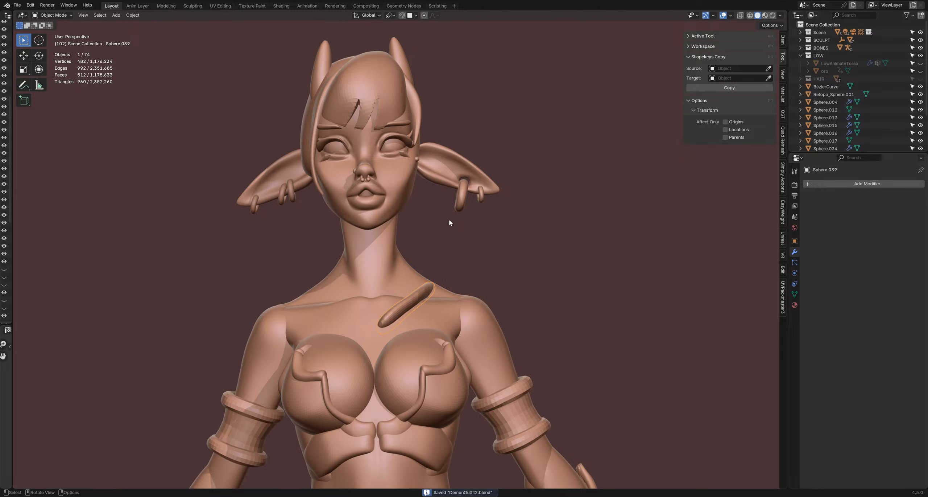
pyautogui.click(563, 189)
pyautogui.scroll(-5, 563, 189)
pyautogui.keyDown('shift'); pyautogui.moveTo(525, 181); pyautogui.dragTo(376, 215, button='middle'); pyautogui.keyUp('shift')
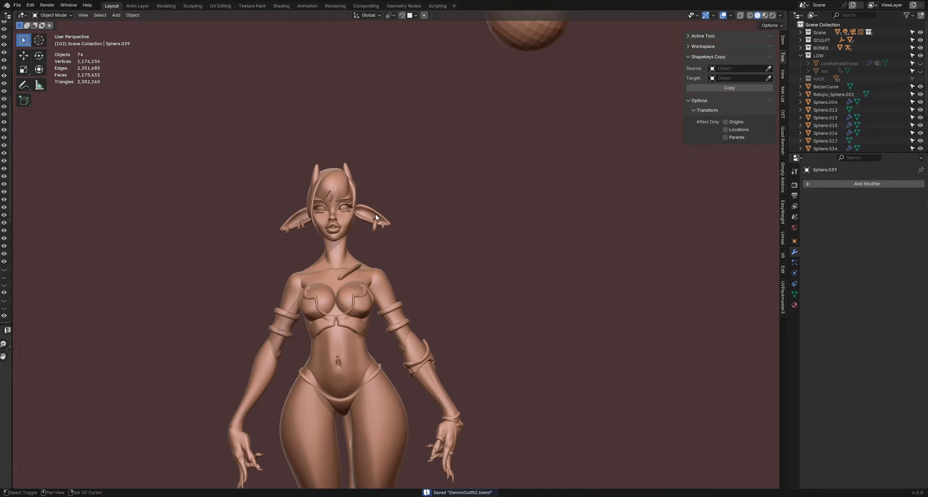
pyautogui.click(511, 35)
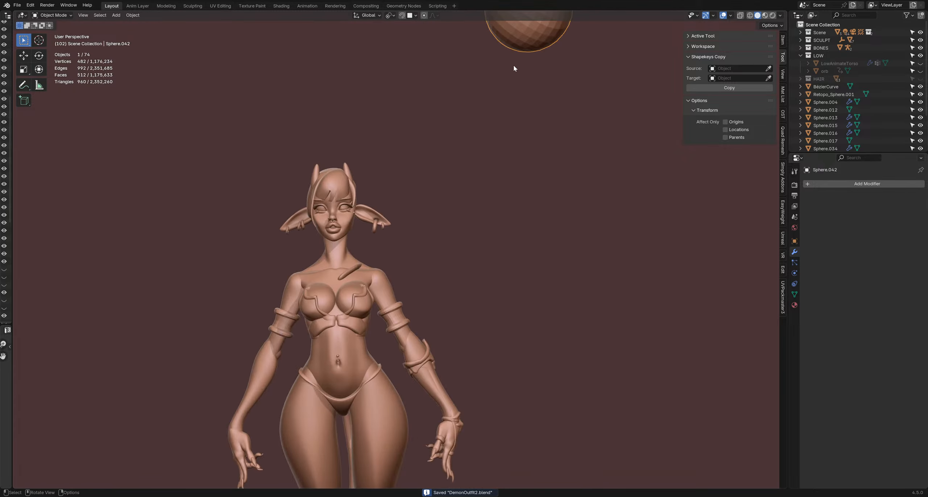
pyautogui.press('g')
pyautogui.click(376, 237)
pyautogui.moveTo(376, 237); pyautogui.dragTo(555, 233, button='middle')
pyautogui.click(376, 226)
pyautogui.moveTo(376, 226); pyautogui.dragTo(429, 242, button='middle')
pyautogui.click(429, 242)
pyautogui.press('g')
pyautogui.click(471, 268)
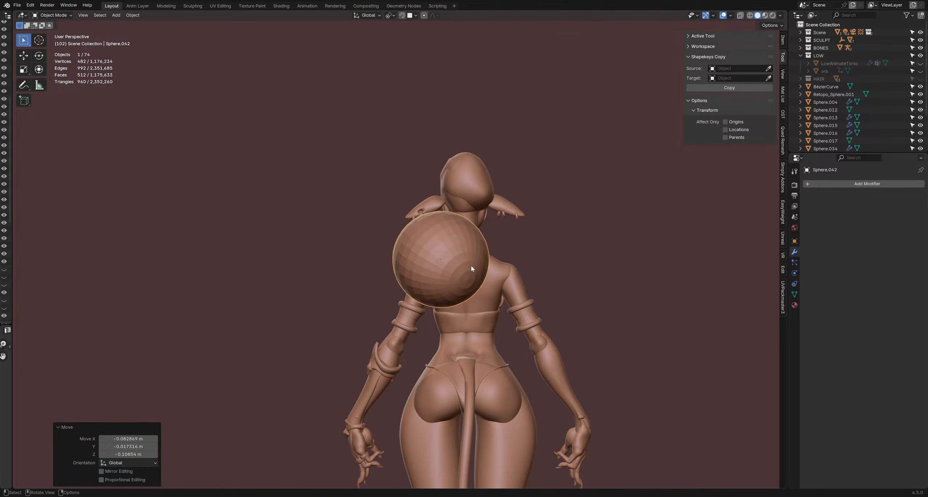
# - Enter Sculpt Mode on the thong's rear panel and show the viewport in Material Preview shading
pyautogui.scroll(3, 478, 364)
pyautogui.click(438, 383)
pyautogui.moveTo(438, 382)
pyautogui.mouseDown(button='middle')
pyautogui.moveTo(374, 261)
pyautogui.moveTo(320, 201)
pyautogui.moveTo(420, 243)
pyautogui.mouseUp(button='middle')
pyautogui.hotkey('ctrl', 'Tab')
pyautogui.click(416, 299)
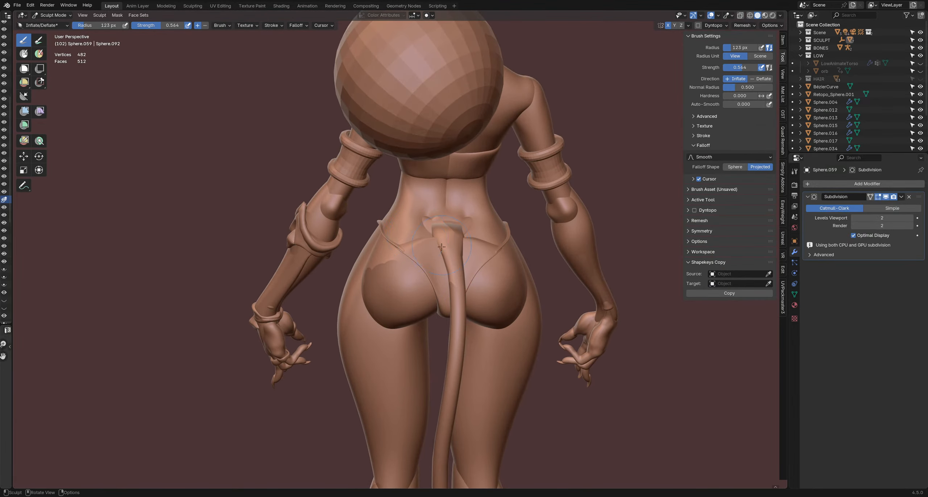
pyautogui.press('z')
pyautogui.click(507, 260)
pyautogui.press('z')
pyautogui.click(444, 309)
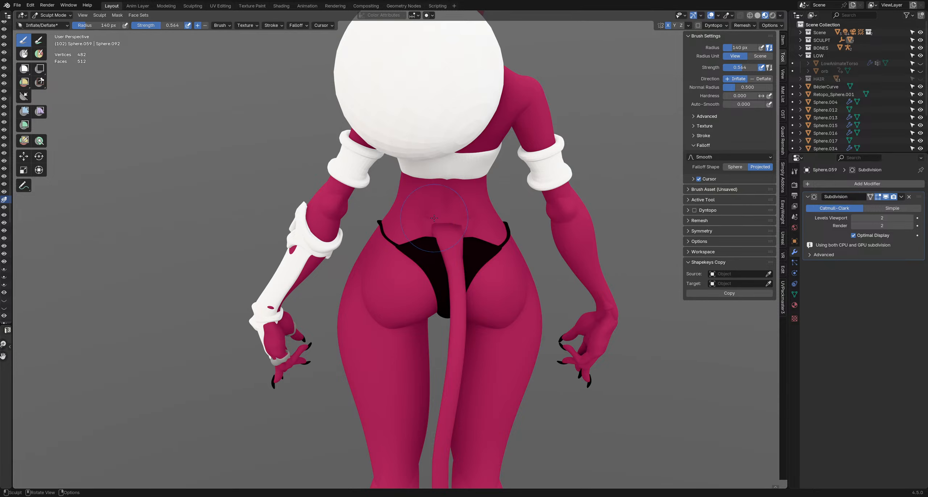
# - Reshape the thong's rear panel around the tail base with Grab at 124 px and 134 px
pyautogui.press('f')
pyautogui.press('g')
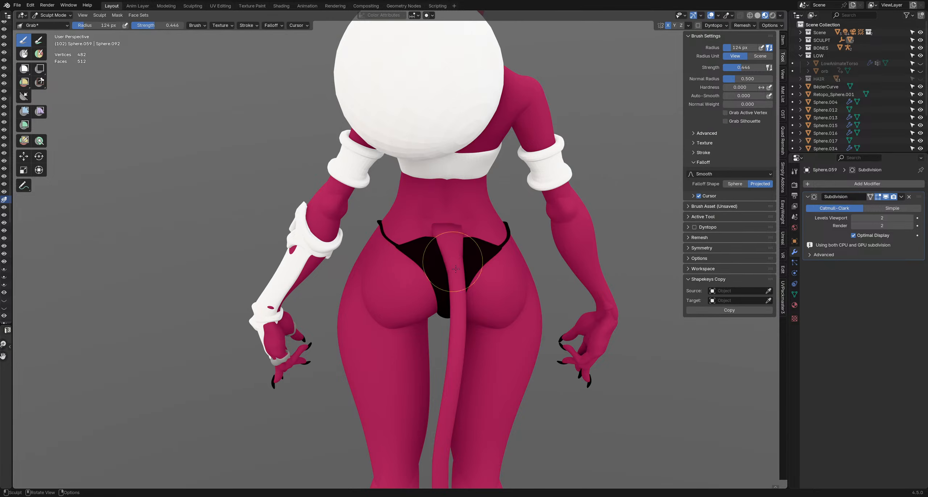
pyautogui.moveTo(428, 245)
pyautogui.mouseDown(button='middle')
pyautogui.moveTo(471, 246)
pyautogui.moveTo(317, 251)
pyautogui.moveTo(400, 236)
pyautogui.moveTo(431, 216)
pyautogui.mouseUp(button='middle')
pyautogui.press(']')
pyautogui.press(']')
pyautogui.moveTo(435, 227); pyautogui.dragTo(437, 242)
pyautogui.moveTo(458, 238)
pyautogui.mouseDown(button='middle')
pyautogui.moveTo(505, 254)
pyautogui.moveTo(435, 240)
pyautogui.moveTo(411, 255)
pyautogui.moveTo(398, 250)
pyautogui.mouseUp(button='middle')
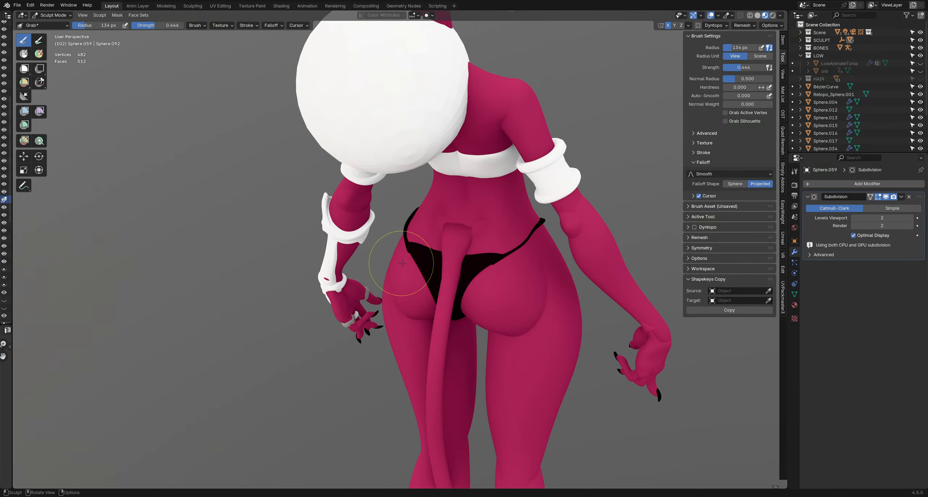
pyautogui.moveTo(420, 284); pyautogui.dragTo(493, 275, button='middle')
# - Refine the rear panel's upper edge with Grab, reducing the radius to 120 px and 107 px
pyautogui.press('[')
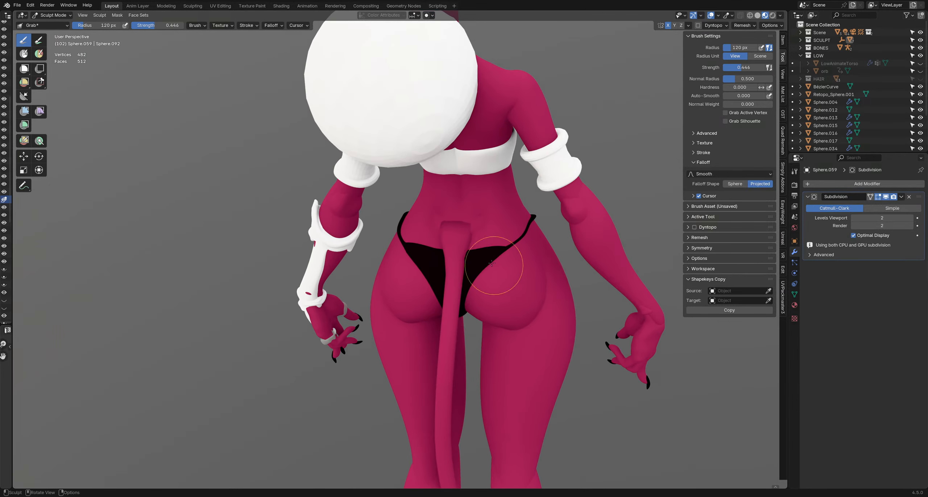
pyautogui.press('f')
pyautogui.click(464, 238)
pyautogui.moveTo(457, 239); pyautogui.dragTo(459, 239)
pyautogui.moveTo(458, 237)
pyautogui.mouseDown(button='middle')
pyautogui.moveTo(442, 238)
pyautogui.moveTo(515, 238)
pyautogui.moveTo(523, 252)
pyautogui.moveTo(367, 270)
pyautogui.moveTo(531, 276)
pyautogui.moveTo(500, 278)
pyautogui.mouseUp(button='middle')
pyautogui.press('[')
# - Switch sculpting to the thong's side strap and adjust its course over the hip with Grab at 107 px and 108 px
pyautogui.hotkey('alt', 'q')
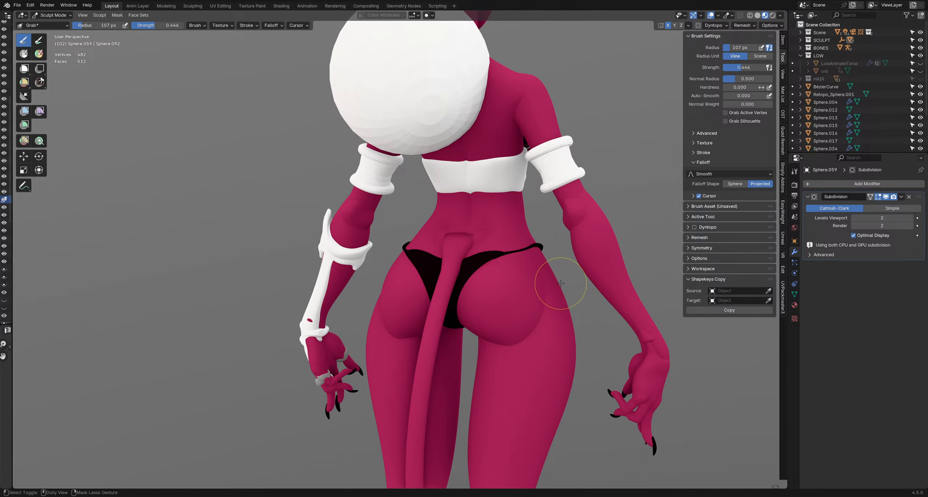
pyautogui.hotkey('alt', 'q')
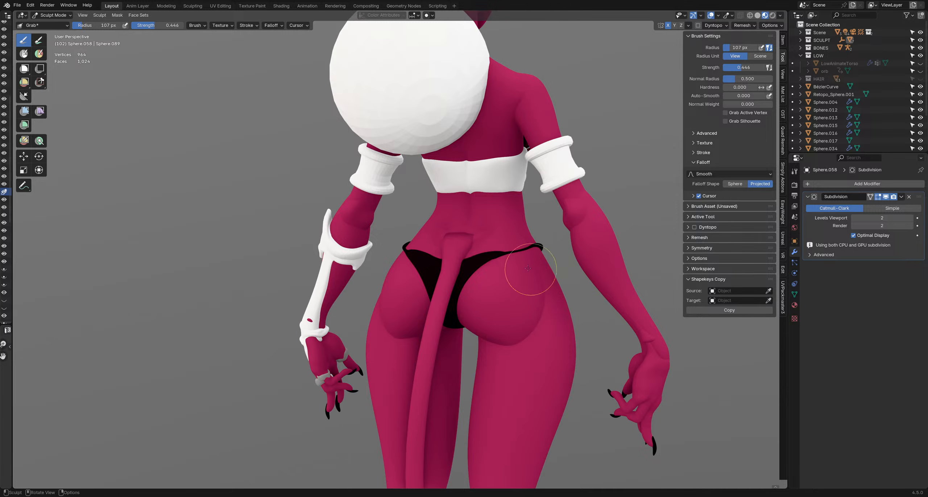
pyautogui.moveTo(532, 268); pyautogui.dragTo(417, 247, button='middle')
pyautogui.keyDown('ctrl'); pyautogui.keyDown('shift'); pyautogui.moveTo(410, 228); pyautogui.dragTo(504, 297, button='right'); pyautogui.keyUp('shift'); pyautogui.keyUp('ctrl')
pyautogui.moveTo(457, 279); pyautogui.dragTo(544, 248, button='middle')
pyautogui.press('f')
pyautogui.click(561, 250)
pyautogui.press('f')
pyautogui.click(529, 248)
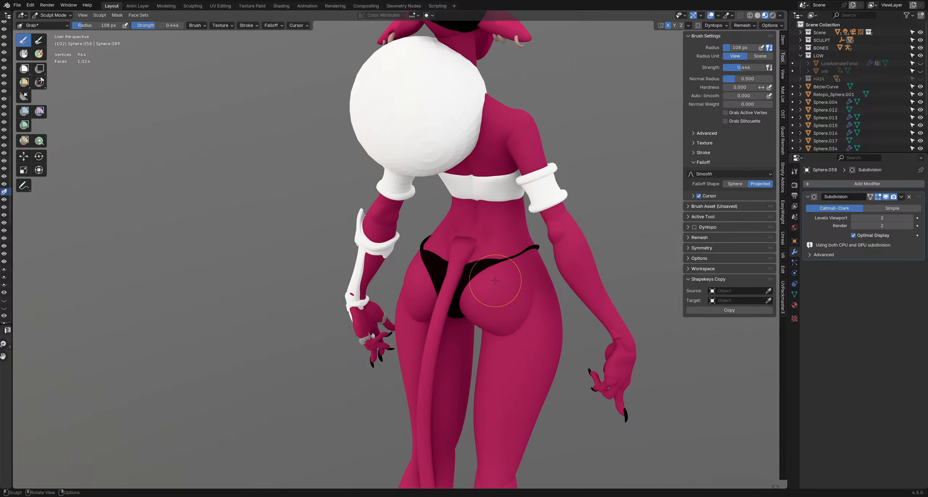
# - Curve the side strap across the back of the hip with Grab at 120 px, 112 px and 150 px
pyautogui.moveTo(531, 253)
pyautogui.mouseDown(button='middle')
pyautogui.moveTo(394, 265)
pyautogui.moveTo(414, 261)
pyautogui.moveTo(453, 276)
pyautogui.moveTo(508, 243)
pyautogui.mouseUp(button='middle')
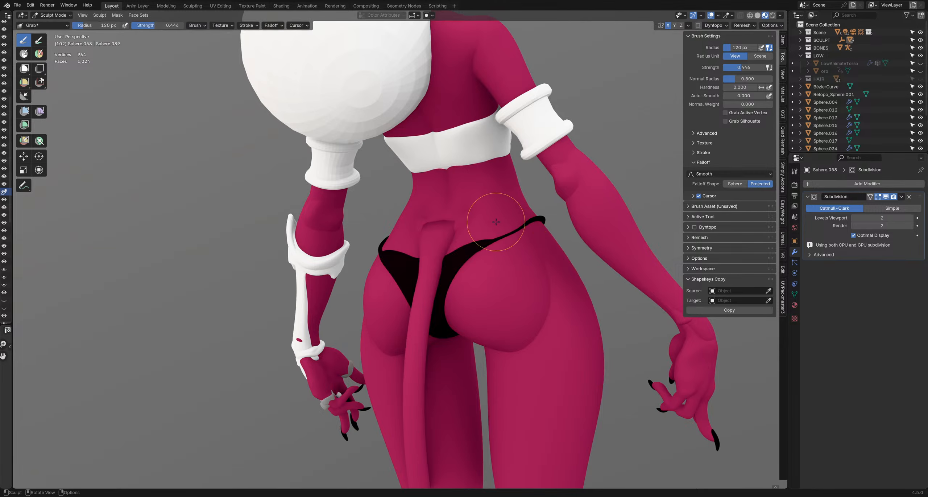
pyautogui.press('f')
pyautogui.click(507, 240)
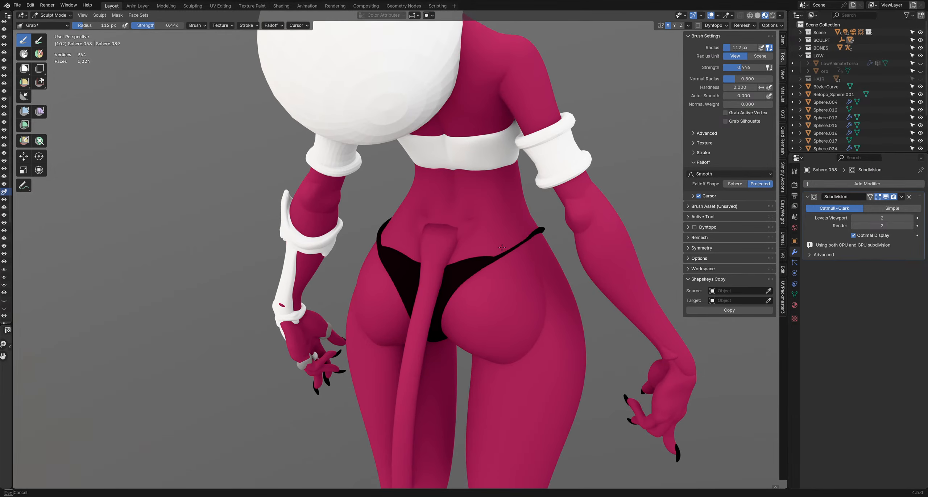
pyautogui.moveTo(509, 245); pyautogui.dragTo(498, 239, button='middle')
pyautogui.press('f')
pyautogui.click(500, 236)
pyautogui.moveTo(501, 237); pyautogui.dragTo(505, 235)
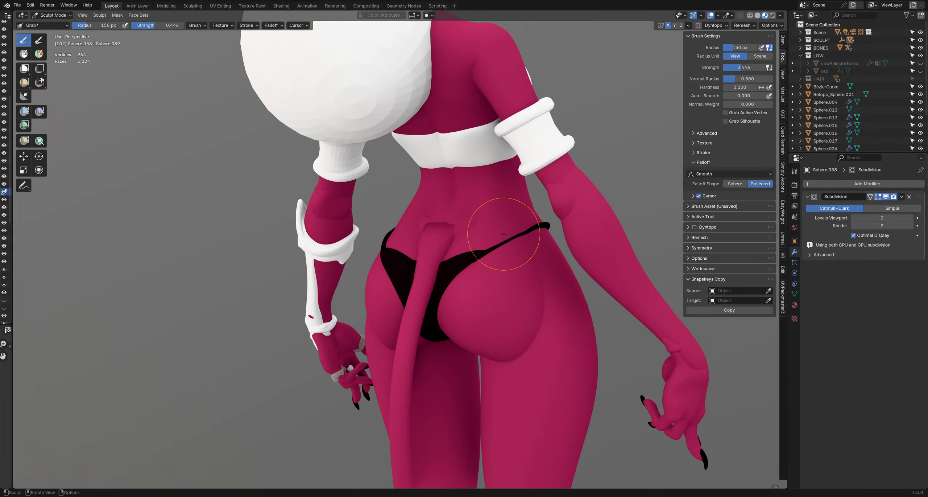
# - Even out the side strap's curve between the rear panel and hip with several Grab strokes
pyautogui.press('f')
pyautogui.click(513, 229)
pyautogui.press('f')
pyautogui.click(513, 251)
pyautogui.moveTo(494, 228); pyautogui.dragTo(508, 235)
pyautogui.moveTo(517, 269); pyautogui.dragTo(497, 249)
pyautogui.moveTo(496, 247); pyautogui.dragTo(524, 237, button='middle')
pyautogui.moveTo(507, 221); pyautogui.dragTo(522, 241)
# - Fit the side strap more closely over the hip with Grab at 126 px
pyautogui.press('f')
pyautogui.click(500, 245)
pyautogui.moveTo(507, 250); pyautogui.dragTo(496, 263, button='middle')
pyautogui.press('f')
pyautogui.click(518, 261)
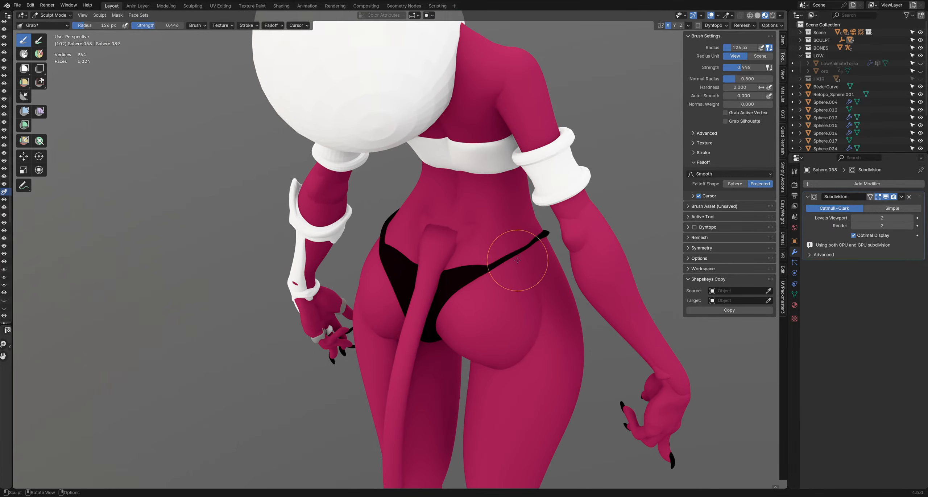
pyautogui.moveTo(518, 261); pyautogui.dragTo(528, 253)
# - Check the thong on the full figure from behind and the front, switching to Solid shading
pyautogui.scroll(-3, 520, 252)
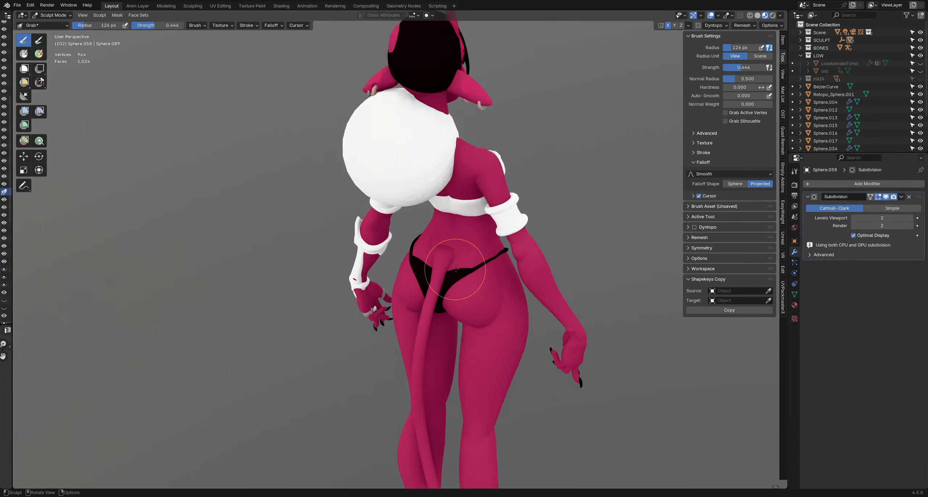
pyautogui.moveTo(468, 262); pyautogui.dragTo(484, 259, button='middle')
pyautogui.scroll(-3, 471, 257)
pyautogui.moveTo(417, 251)
pyautogui.mouseDown(button='middle')
pyautogui.moveTo(456, 247)
pyautogui.moveTo(468, 273)
pyautogui.moveTo(555, 272)
pyautogui.moveTo(442, 259)
pyautogui.mouseUp(button='middle')
pyautogui.press('z')
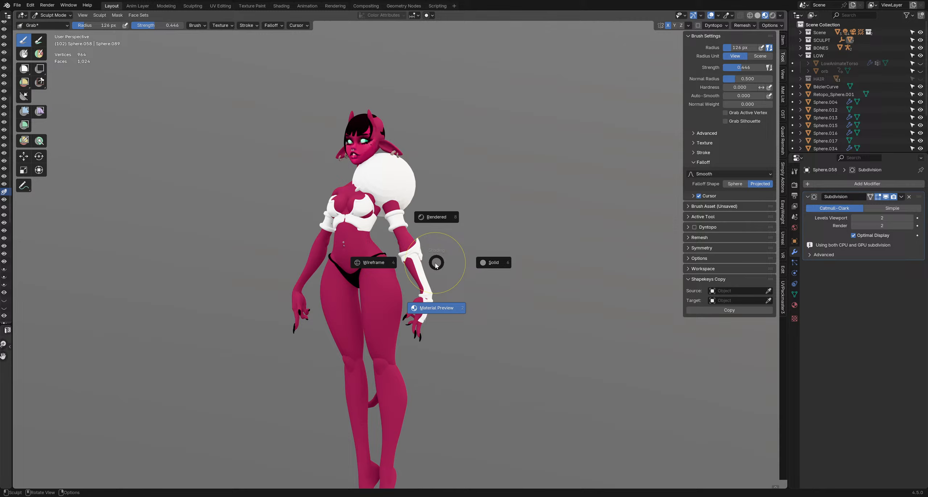
pyautogui.click(493, 262)
pyautogui.scroll(-2, 432, 232)
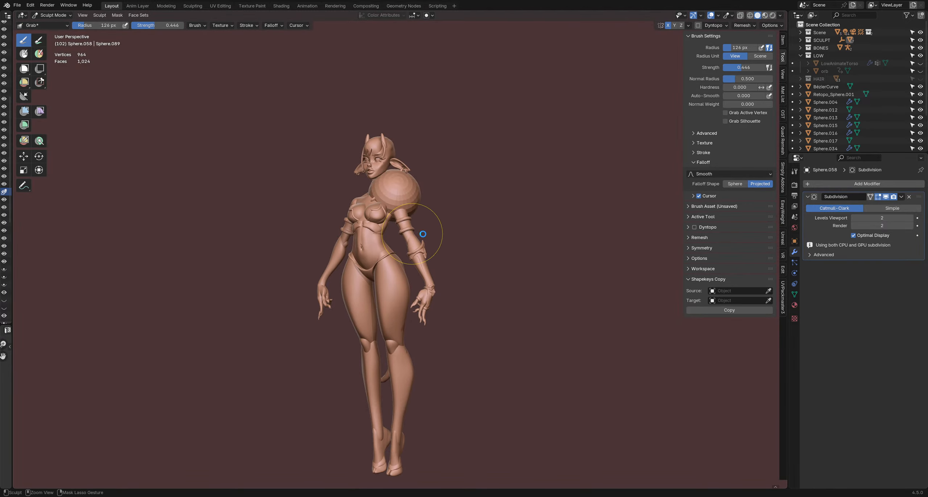
# - Save the file and return to Object Mode with the front of the hips in view
pyautogui.hotkey('ctrl', 's')
pyautogui.hotkey('ctrl', 'Tab')
pyautogui.moveTo(482, 251)
pyautogui.mouseDown(button='middle')
pyautogui.moveTo(549, 277)
pyautogui.moveTo(458, 283)
pyautogui.moveTo(559, 280)
pyautogui.mouseUp(button='middle')
pyautogui.scroll(5, 436, 273)
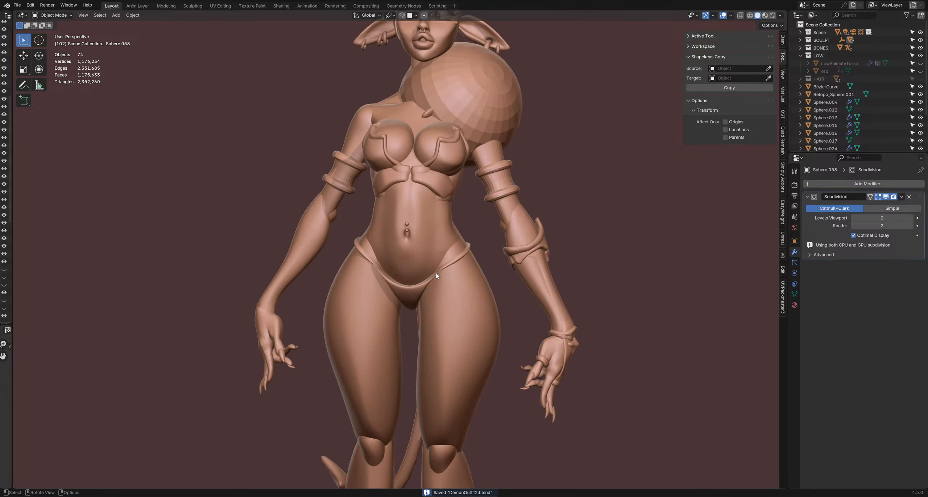
# - Show the model in Material Preview shading and enter Sculpt Mode on the thong's front panel
pyautogui.press('z')
pyautogui.click(448, 300)
pyautogui.click(436, 281)
pyautogui.hotkey('ctrl', 'Tab')
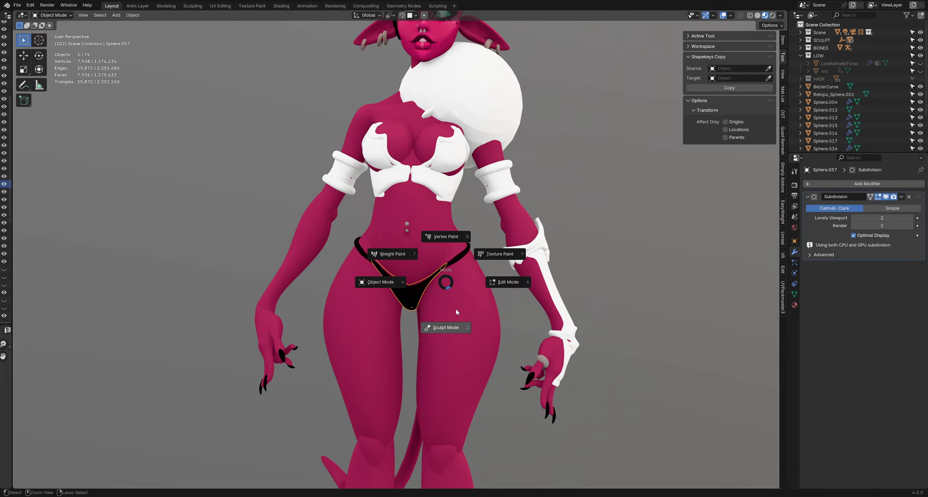
pyautogui.click(456, 311)
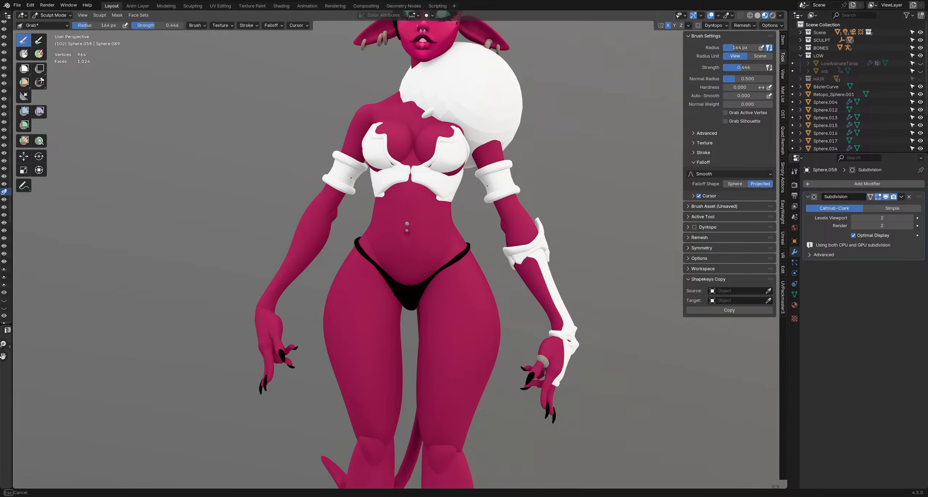
# - Reshape the thong's side strap at the front of the hip with Grab, reducing the radius to 155 px
pyautogui.moveTo(426, 277); pyautogui.dragTo(429, 279)
pyautogui.moveTo(441, 282); pyautogui.dragTo(454, 264, button='middle')
pyautogui.press('f')
pyautogui.click(451, 264)
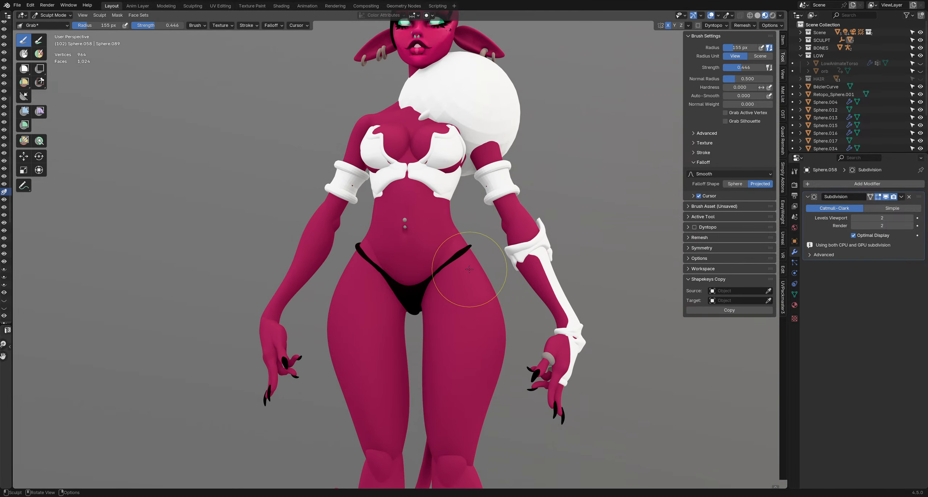
pyautogui.moveTo(468, 269); pyautogui.dragTo(454, 272)
pyautogui.scroll(2, 441, 284)
pyautogui.moveTo(417, 288); pyautogui.dragTo(414, 261, button='middle')
pyautogui.scroll(-4, 424, 282)
# - Switch sculpting to the thong's front panel and shape its outline with Grab at 133 px and 99 px
pyautogui.hotkey('alt', 'q')
pyautogui.press('f')
pyautogui.click(412, 283)
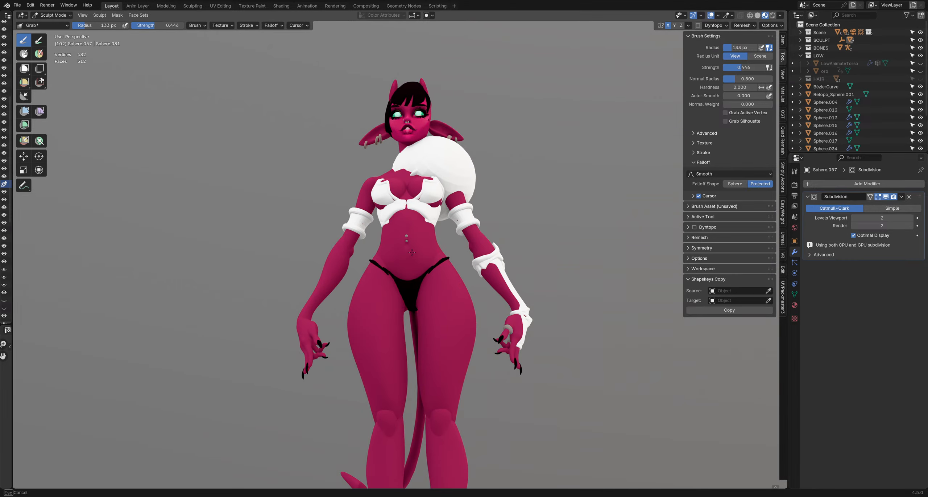
pyautogui.press('f')
pyautogui.click(434, 261)
pyautogui.scroll(2, 428, 277)
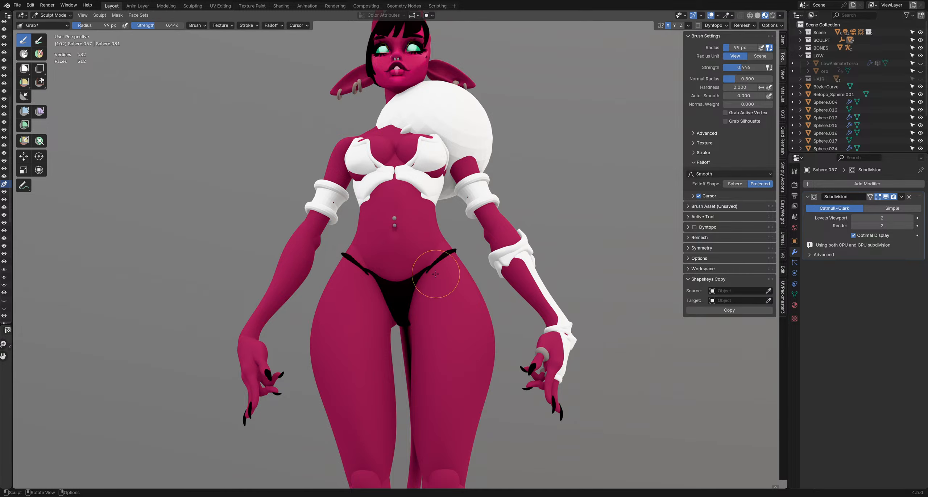
# - Set the Grab radius to 73 px and switch sculpting to the thong's side straps, resizing the brush again there
pyautogui.press('f')
pyautogui.click(426, 275)
pyautogui.hotkey('alt', 'q')
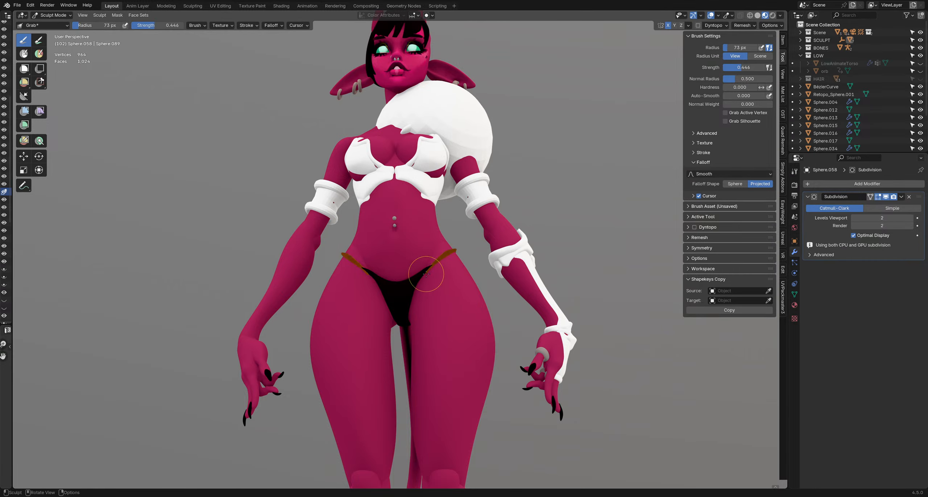
pyautogui.press('f')
pyautogui.click(464, 272)
# - Return to Object Mode with nothing selected and save the file
pyautogui.moveTo(464, 272)
pyautogui.mouseDown(button='middle')
pyautogui.moveTo(371, 296)
pyautogui.moveTo(308, 284)
pyautogui.moveTo(312, 278)
pyautogui.mouseUp(button='middle')
pyautogui.moveTo(377, 250); pyautogui.dragTo(393, 269, button='middle')
pyautogui.hotkey('ctrl', 'Tab')
pyautogui.hotkey('alt', 'a')
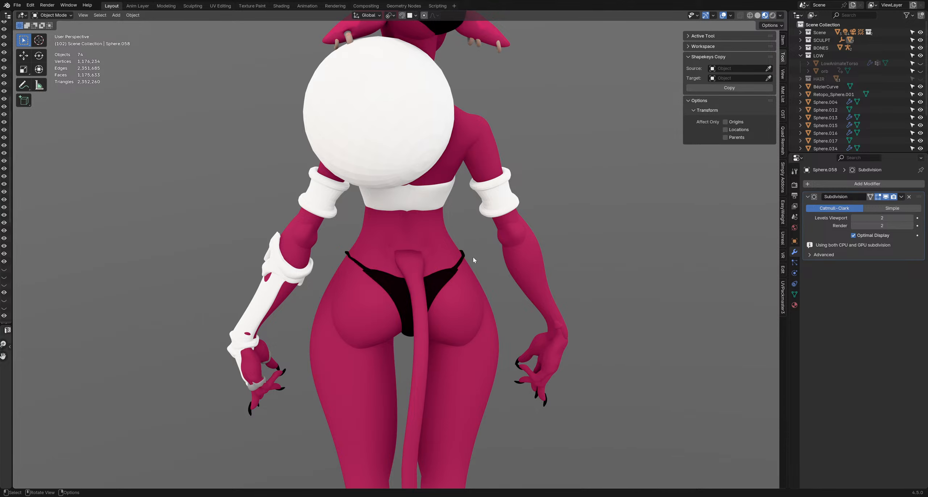
pyautogui.scroll(-3, 472, 257)
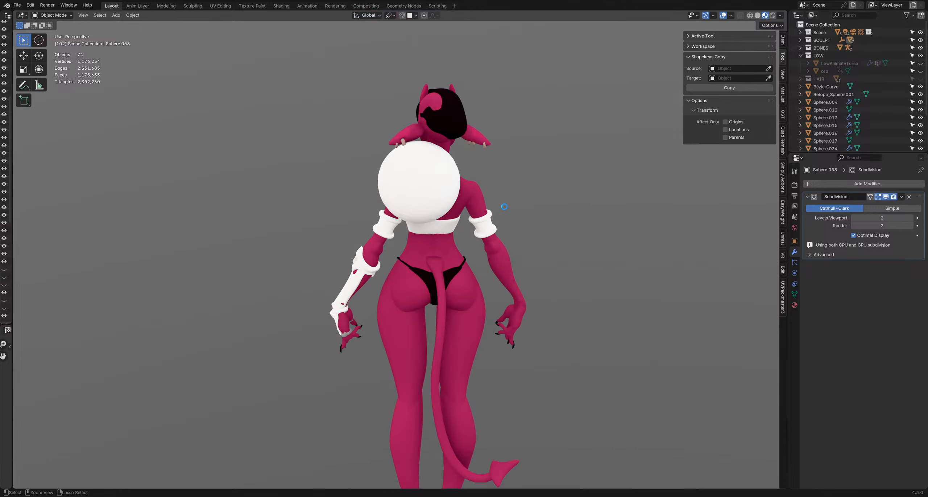
pyautogui.hotkey('ctrl', 's')
# - Show the model in Solid shading and scale the large sphere behind the shoulder down to 0.614
pyautogui.click(417, 185)
pyautogui.press('z')
pyautogui.click(484, 187)
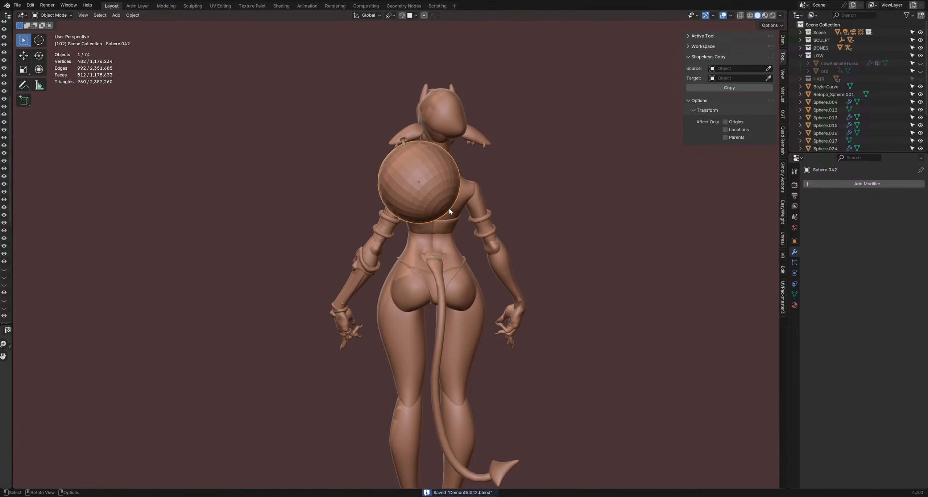
pyautogui.moveTo(449, 208); pyautogui.dragTo(439, 348, button='middle')
pyautogui.press('s')
pyautogui.click(510, 187)
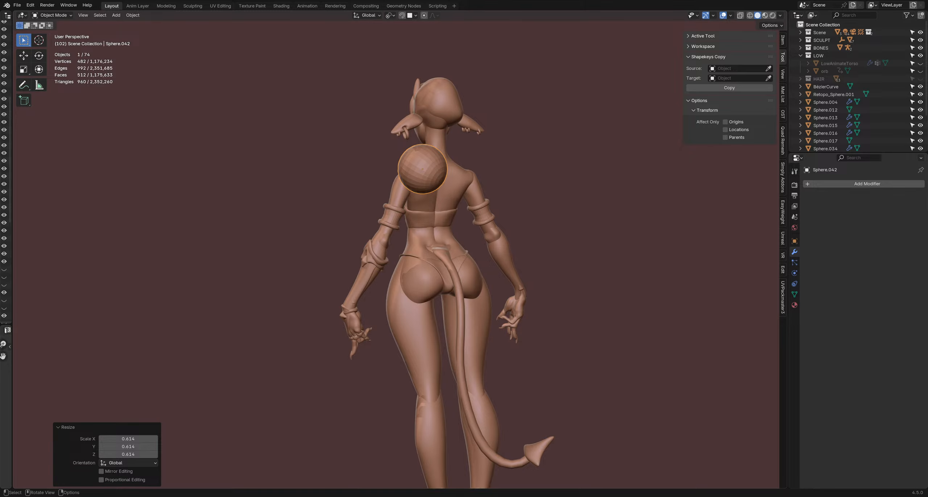
# - Bring up the scene's render properties and expand the Fast GI Approximation and Color Management settings
pyautogui.moveTo(453, 279); pyautogui.dragTo(764, 228, button='middle')
pyautogui.click(794, 304)
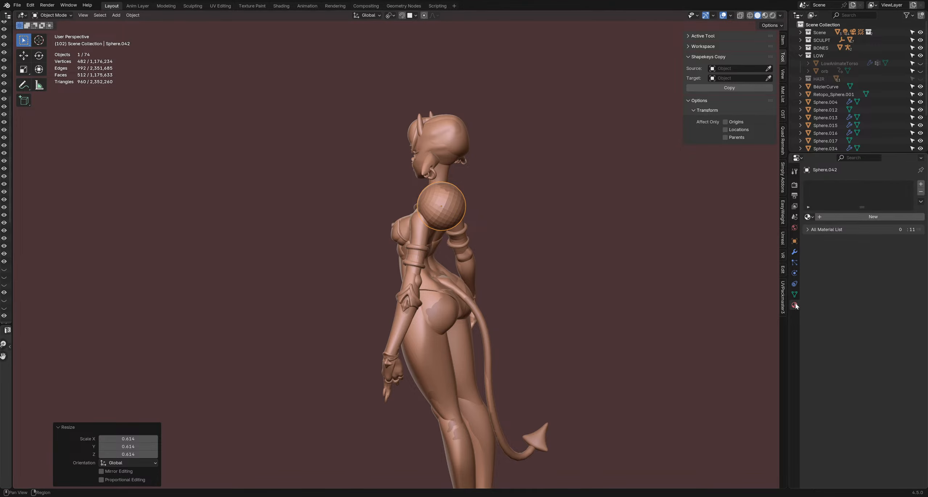
pyautogui.click(795, 184)
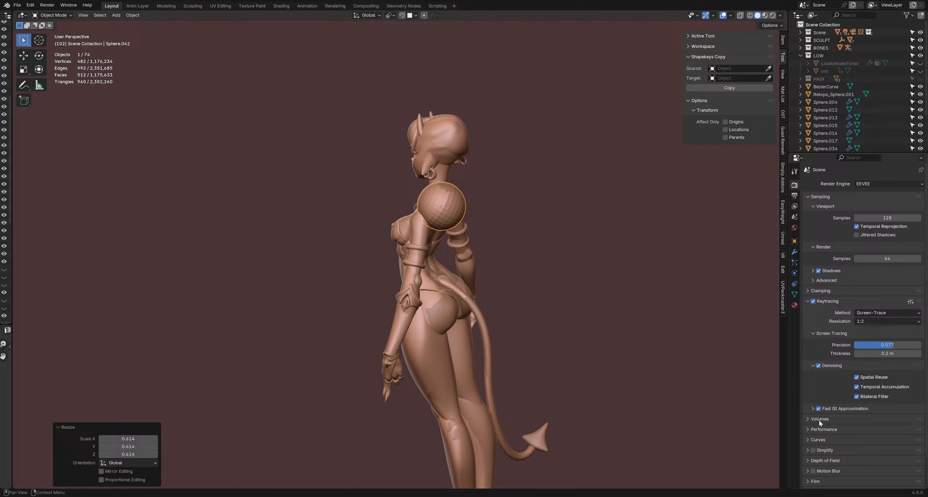
pyautogui.click(833, 410)
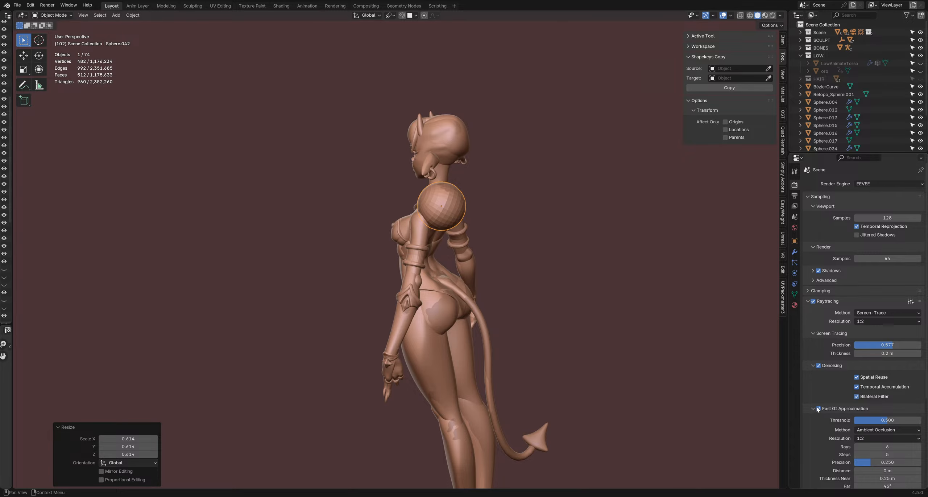
pyautogui.scroll(-5, 838, 446)
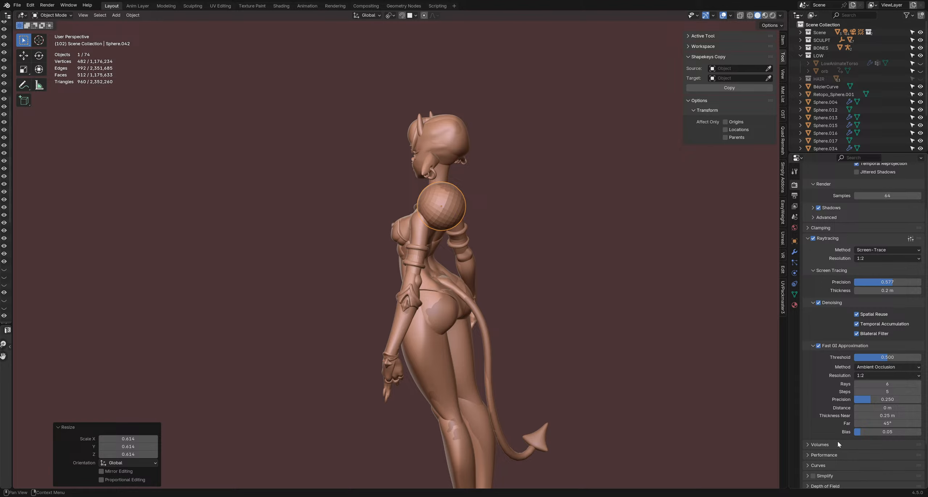
pyautogui.scroll(-4, 838, 441)
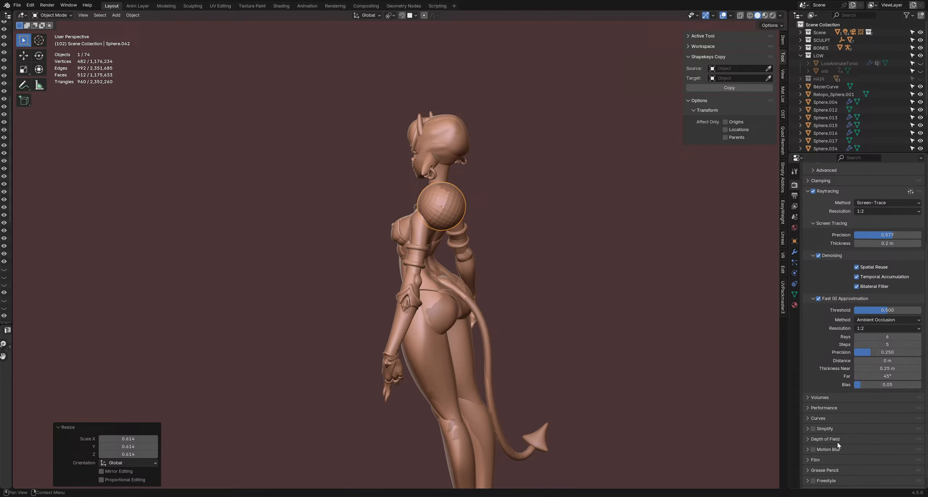
pyautogui.click(834, 482)
pyautogui.scroll(-5, 833, 457)
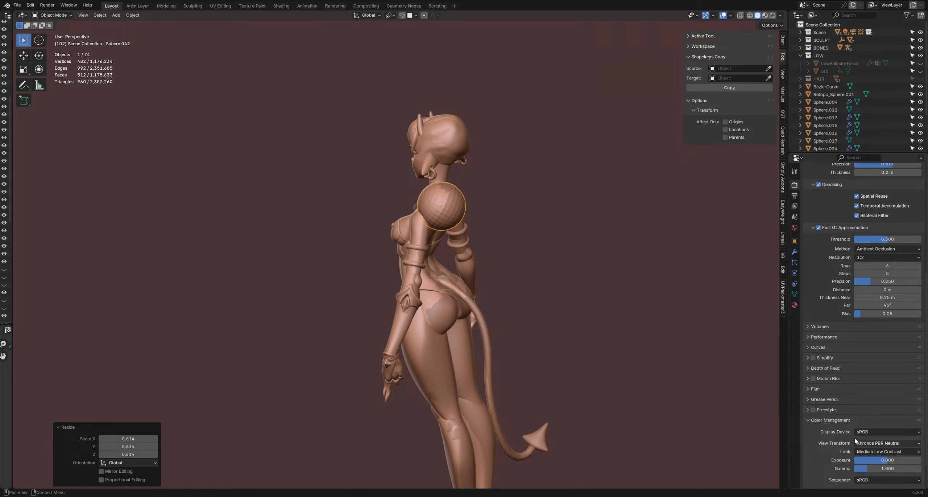
# - Show the whole character from the front in Rendered shading with nothing selected
pyautogui.press('z')
pyautogui.click(582, 314)
pyautogui.scroll(-2, 573, 313)
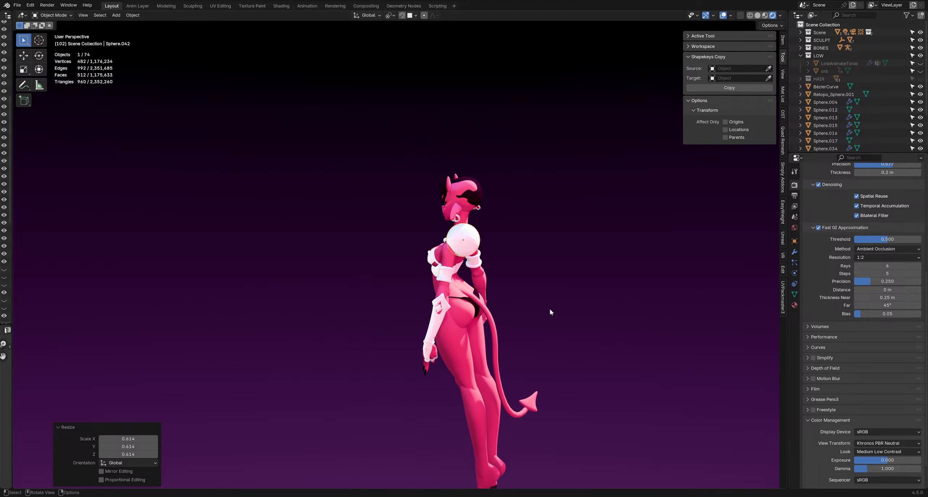
pyautogui.click(547, 309)
pyautogui.moveTo(533, 316)
pyautogui.mouseDown(button='middle')
pyautogui.moveTo(514, 332)
pyautogui.moveTo(364, 257)
pyautogui.moveTo(417, 302)
pyautogui.moveTo(533, 315)
pyautogui.mouseUp(button='middle')
# - Try the AgX, Standard and Filmic view transforms on the rendered character, then go back to Khronos PBR Neutral
pyautogui.click(867, 443)
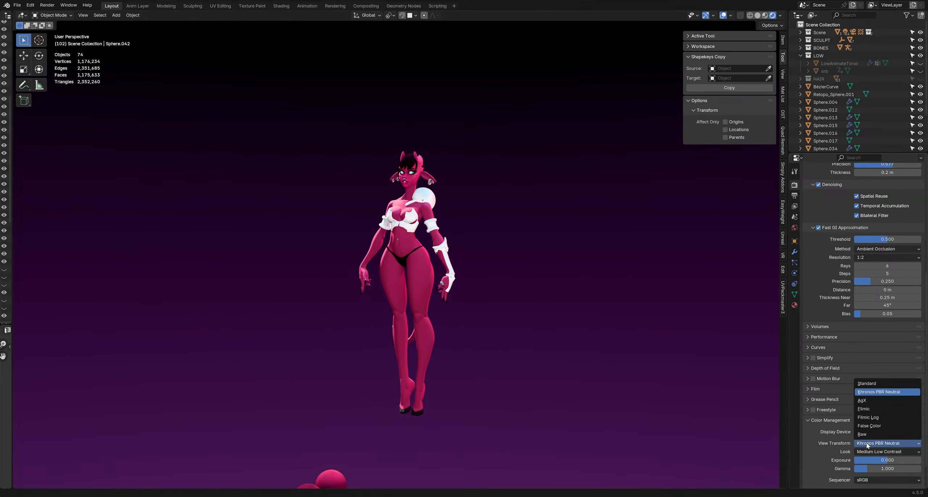
pyautogui.click(876, 400)
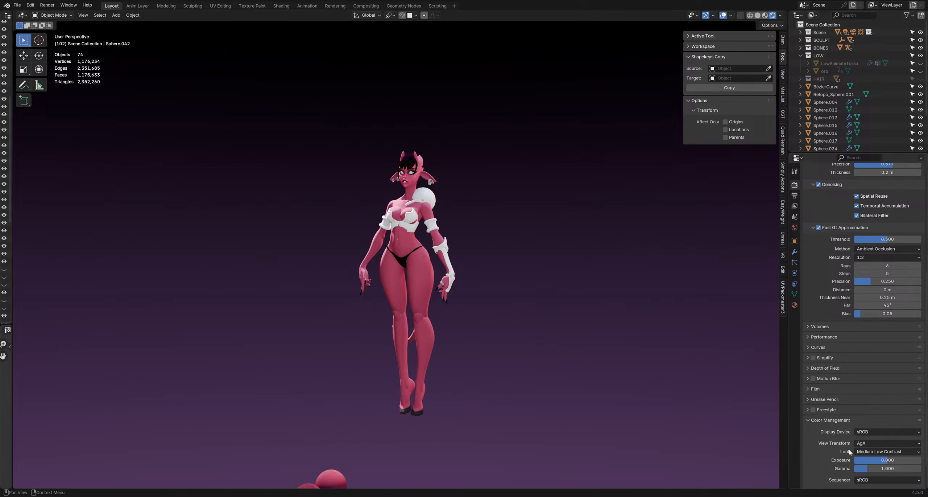
pyautogui.click(873, 443)
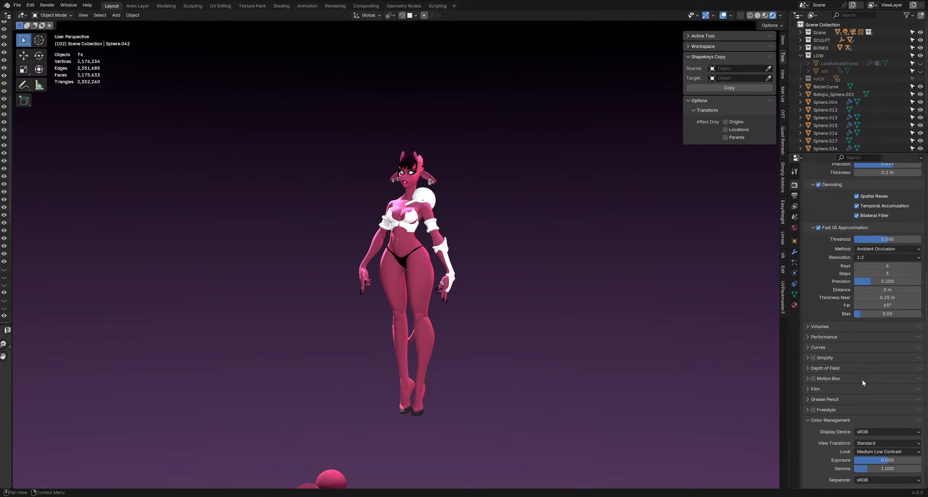
pyautogui.click(882, 443)
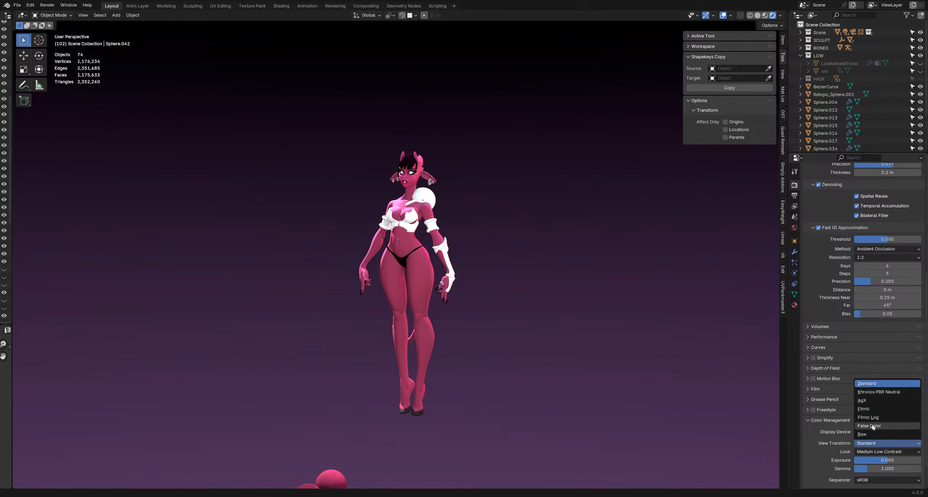
pyautogui.click(874, 409)
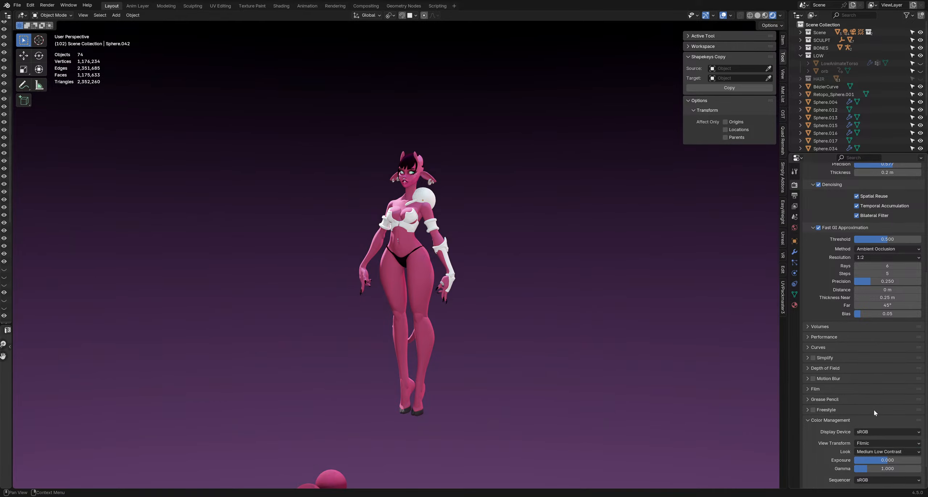
pyautogui.click(887, 443)
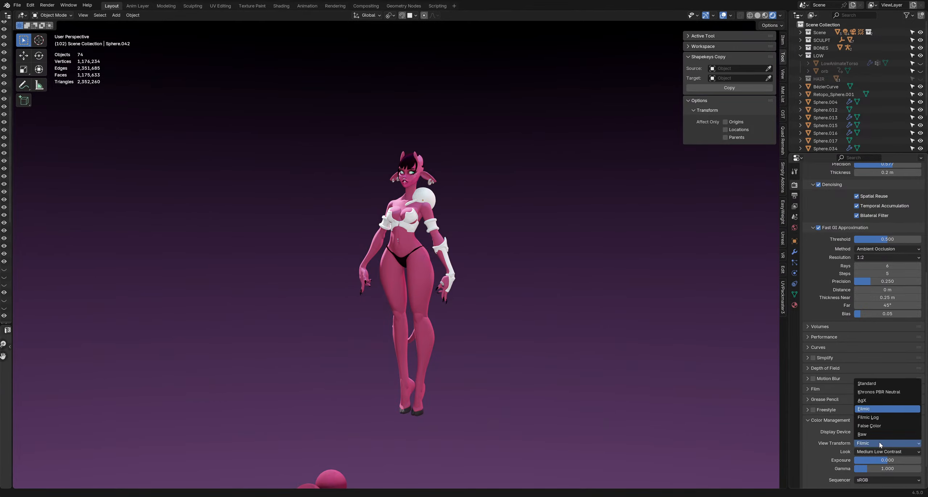
pyautogui.click(867, 401)
pyautogui.moveTo(615, 347); pyautogui.dragTo(678, 321, button='middle')
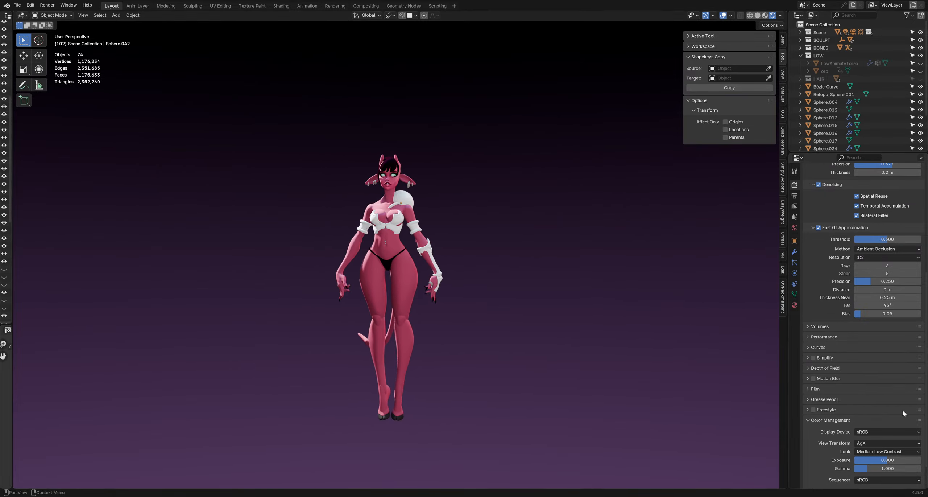
pyautogui.click(885, 444)
pyautogui.click(875, 389)
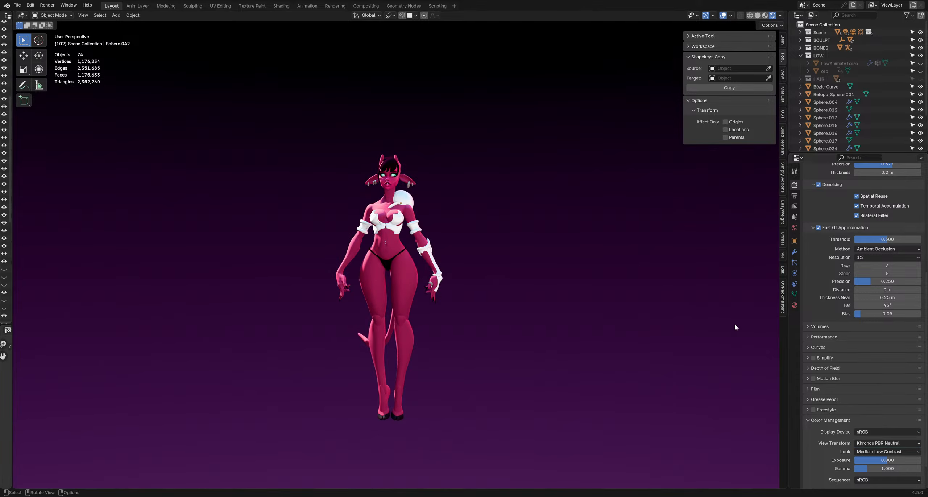
# - Alternate the view transform between Standard and AgX to compare the colours, leaving the display device at sRGB
pyautogui.moveTo(525, 232); pyautogui.dragTo(593, 233, button='middle')
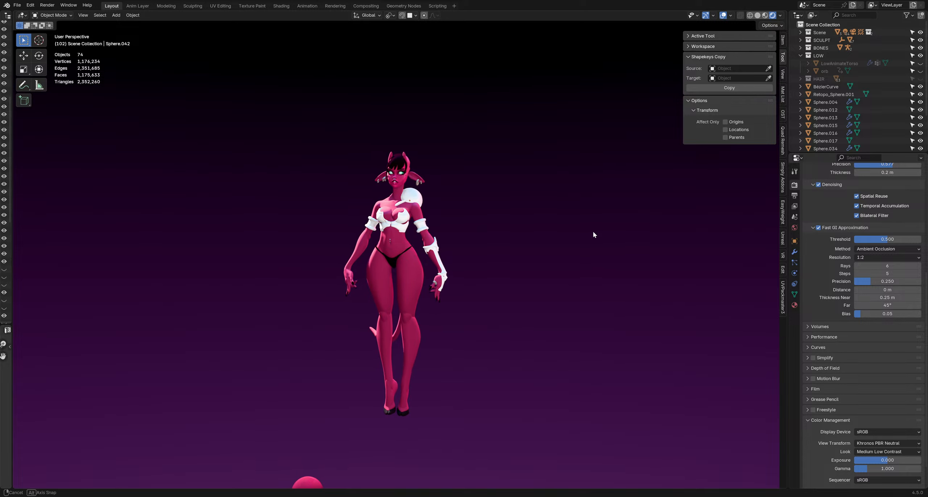
pyautogui.click(871, 443)
pyautogui.click(863, 385)
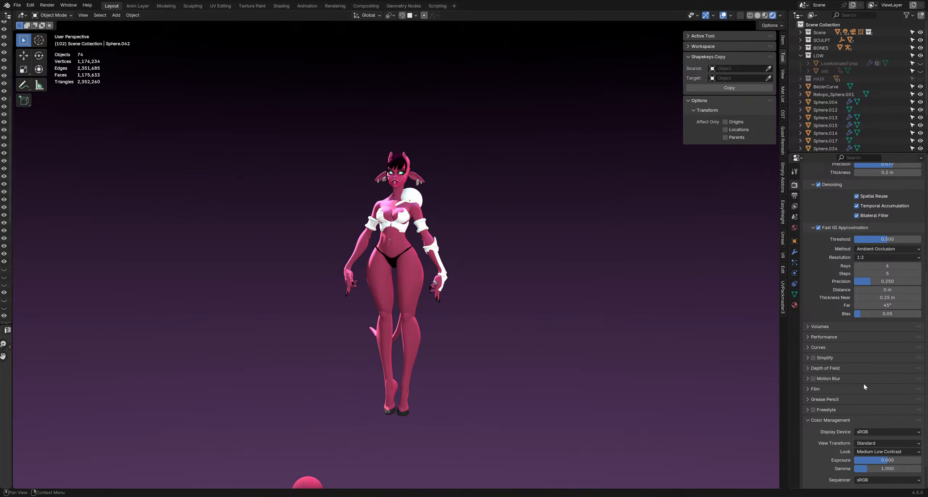
pyautogui.click(870, 444)
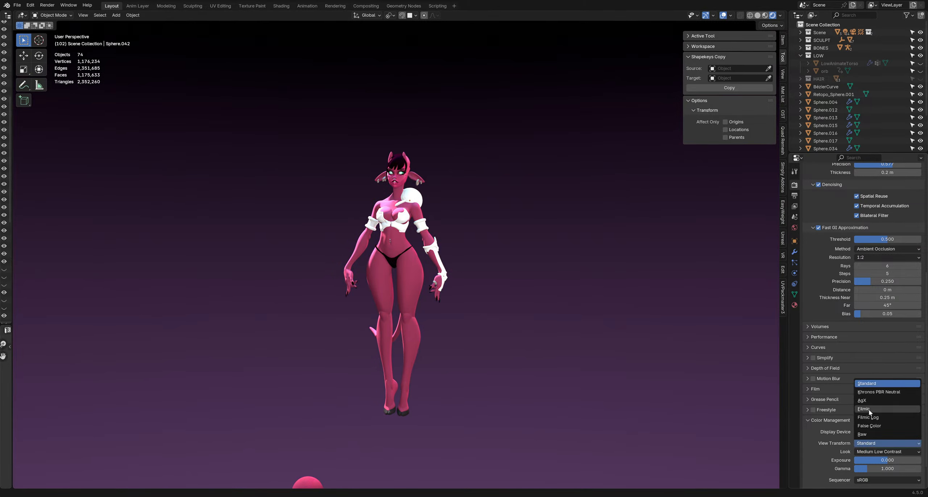
pyautogui.click(869, 402)
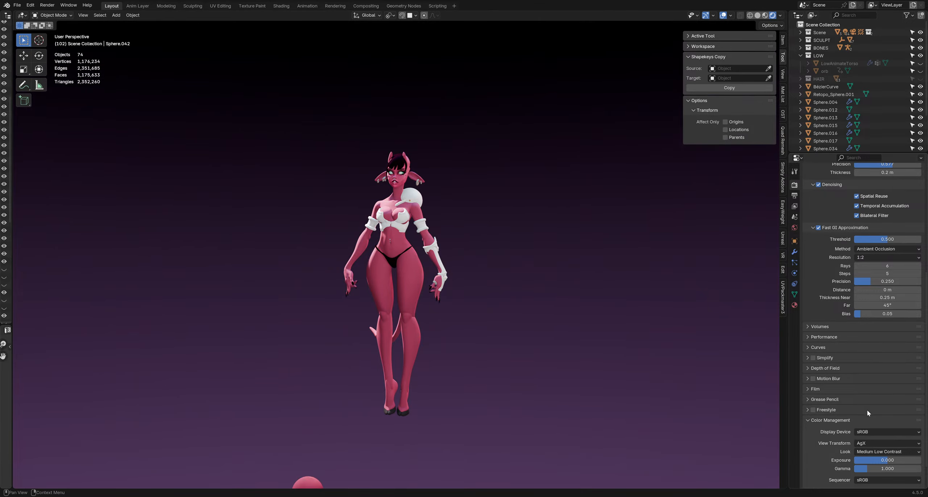
pyautogui.click(880, 444)
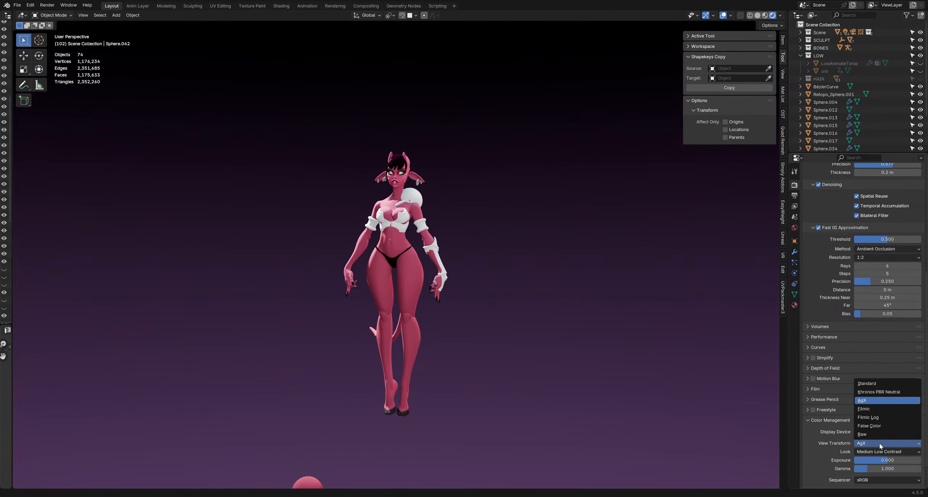
pyautogui.click(867, 384)
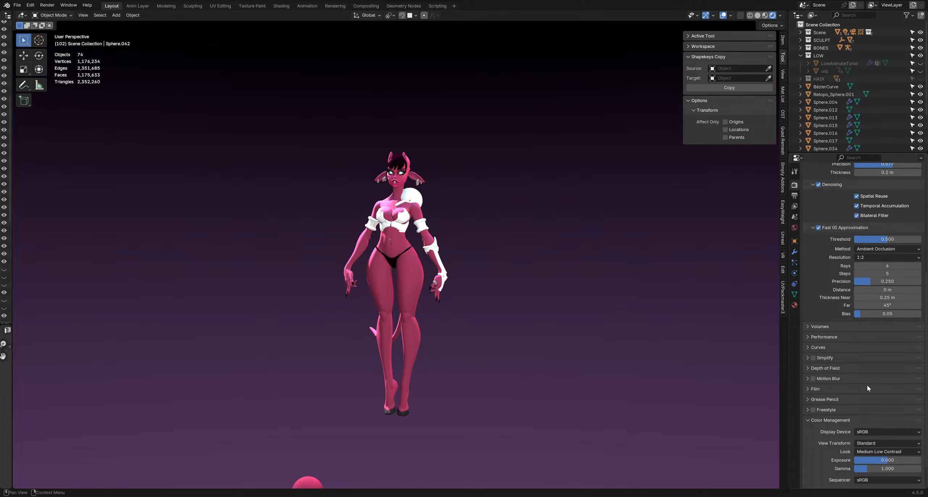
pyautogui.click(865, 432)
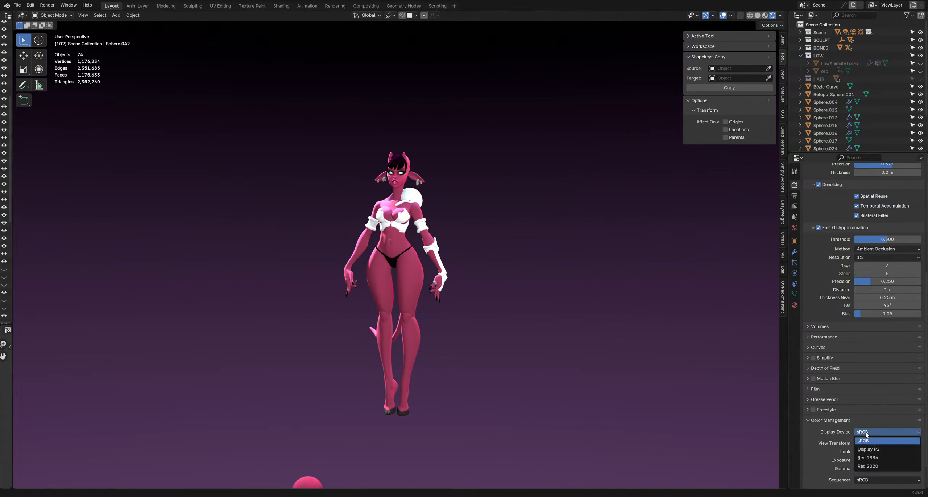
pyautogui.click(852, 411)
pyautogui.click(845, 410)
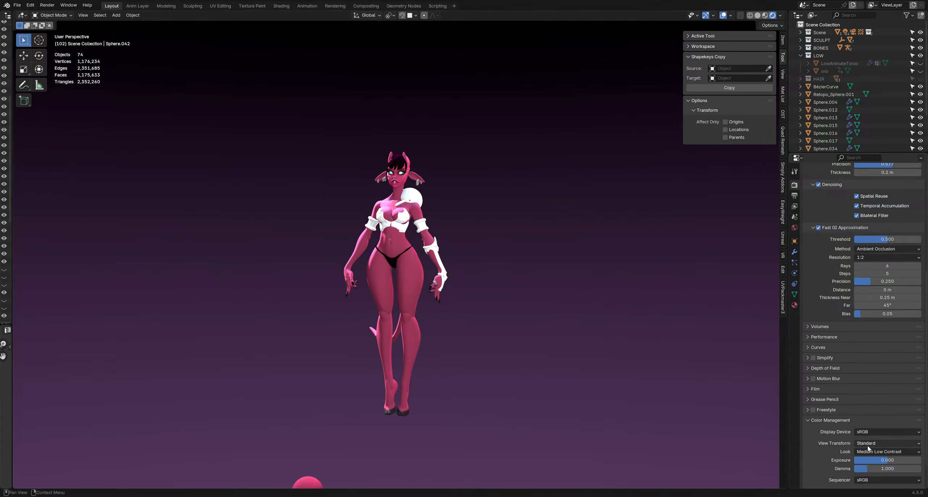
pyautogui.click(870, 444)
pyautogui.click(865, 401)
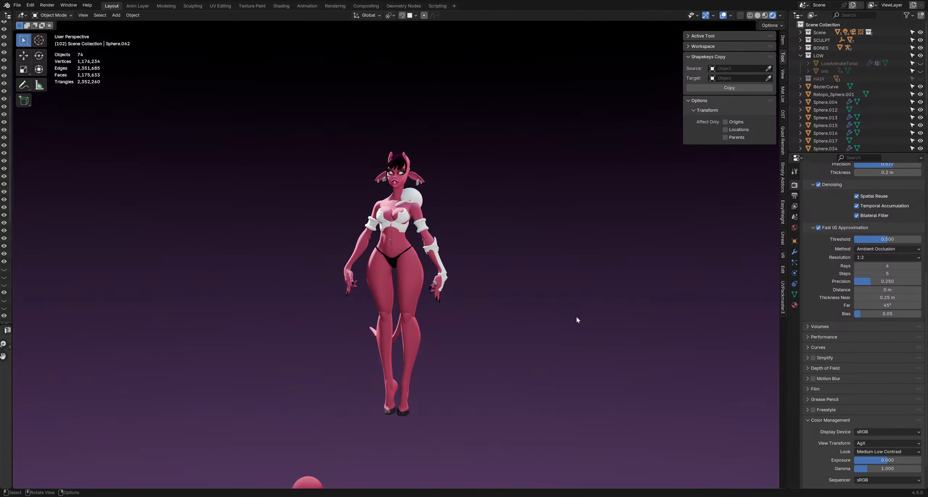
# - Compare the Standard view transform once more, set Khronos PBR Neutral, and collapse the Color Management settings
pyautogui.moveTo(592, 311); pyautogui.dragTo(665, 281, button='middle')
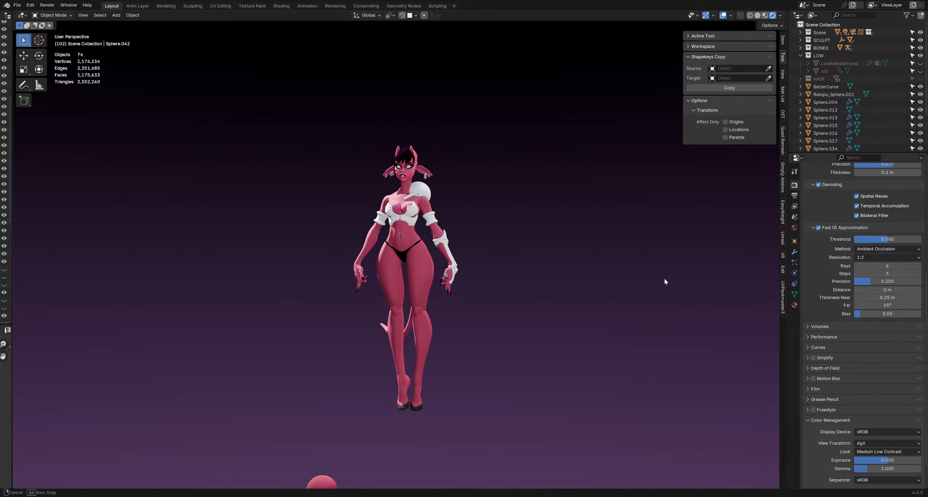
pyautogui.click(862, 443)
pyautogui.click(860, 384)
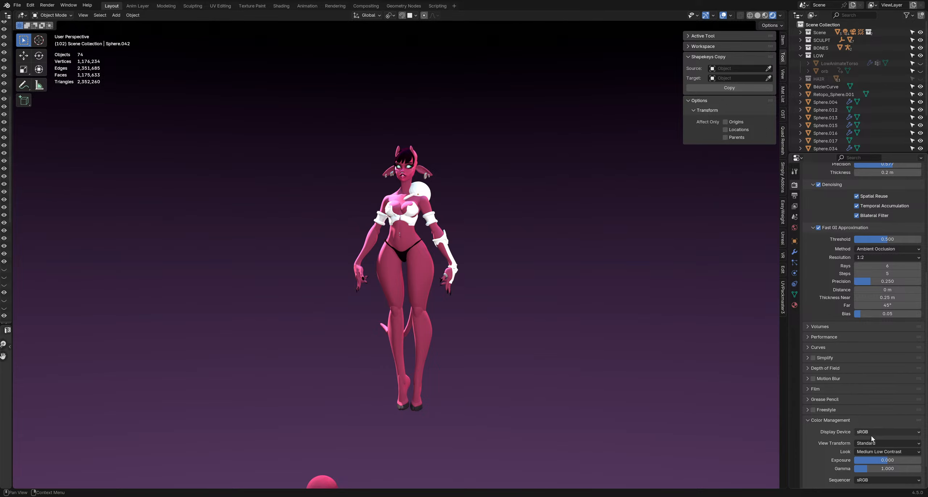
pyautogui.click(874, 444)
pyautogui.click(869, 392)
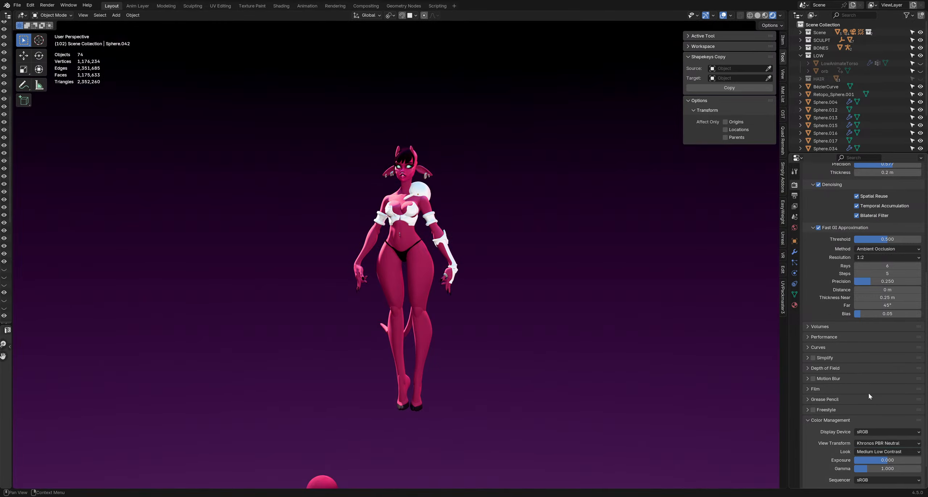
pyautogui.click(871, 443)
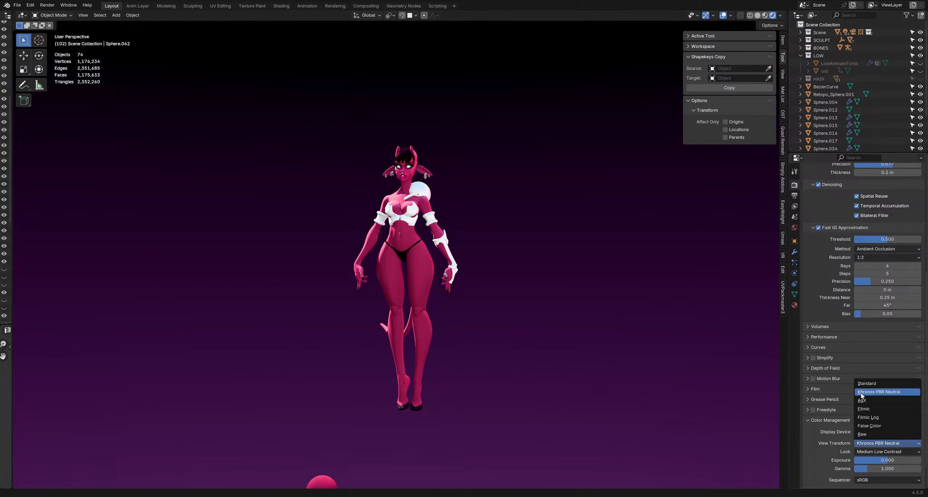
pyautogui.click(862, 392)
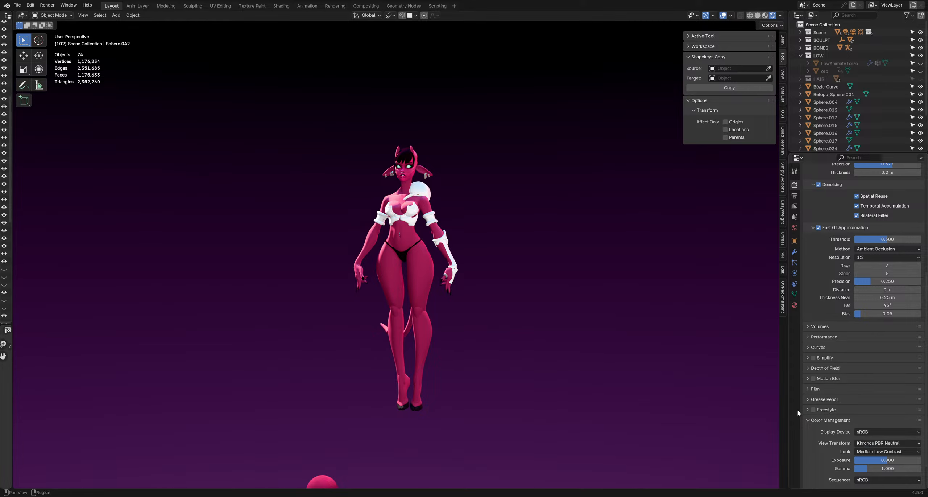
pyautogui.click(840, 420)
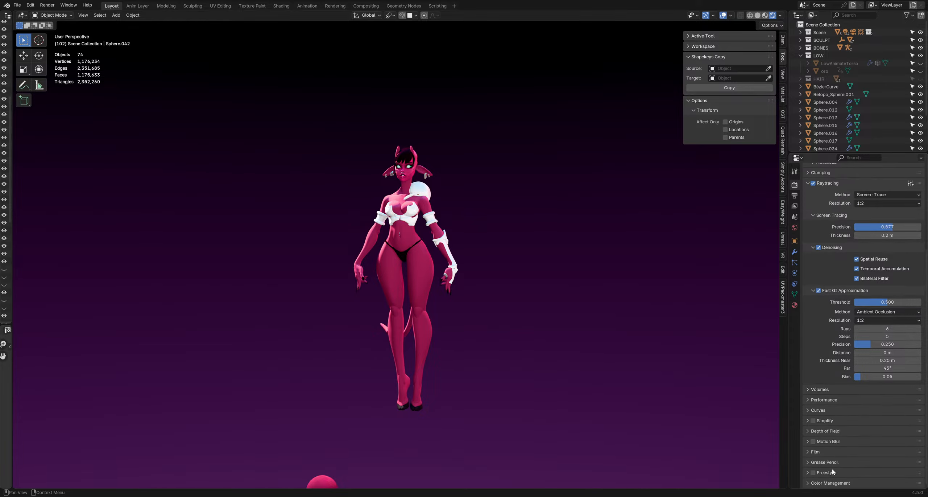
# - Try turning on Freestyle in the render settings, check its line thickness options and turn it off again
pyautogui.click(814, 475)
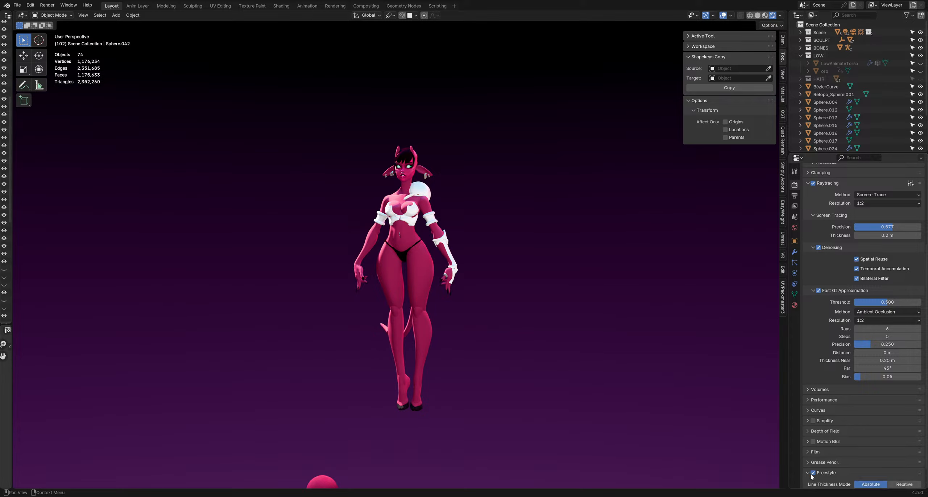
pyautogui.scroll(-2, 841, 474)
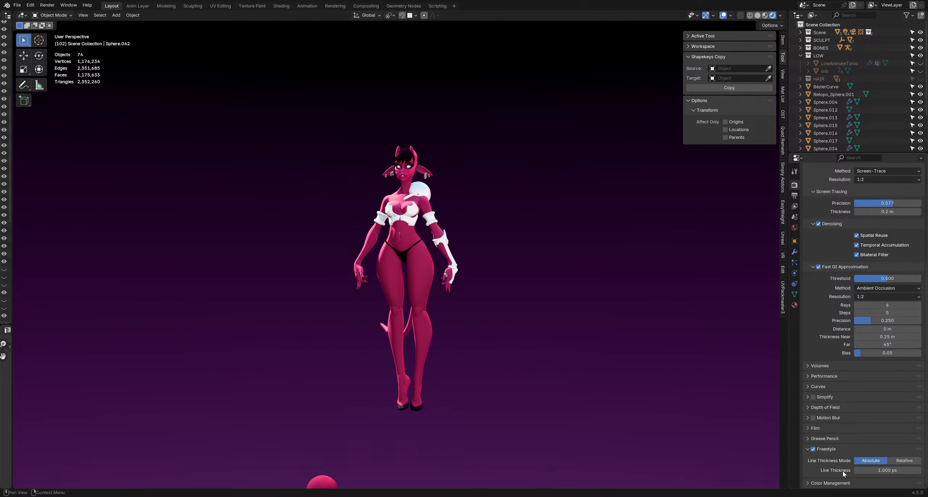
pyautogui.click(814, 449)
# - Look through the Grease Pencil viewport and render settings of the scene
pyautogui.click(818, 447)
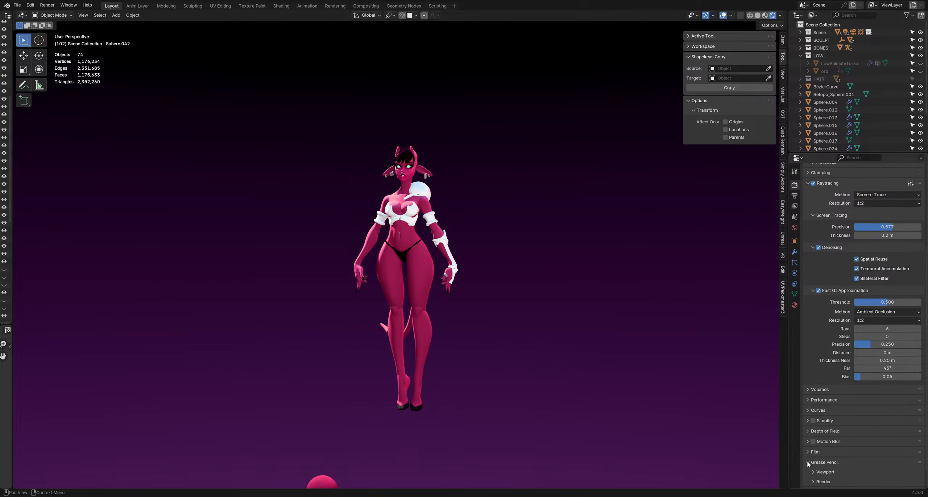
pyautogui.scroll(-2, 808, 464)
pyautogui.click(819, 453)
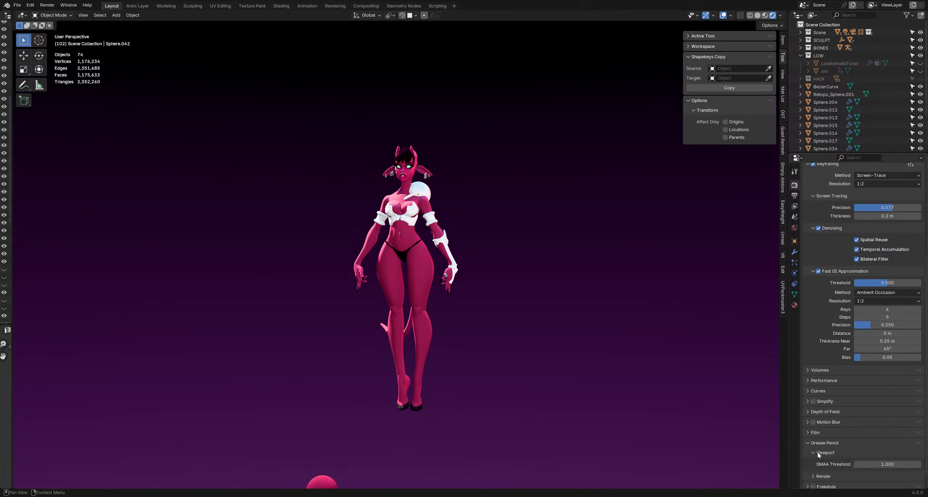
pyautogui.click(818, 453)
pyautogui.click(821, 462)
pyautogui.click(820, 462)
pyautogui.click(816, 445)
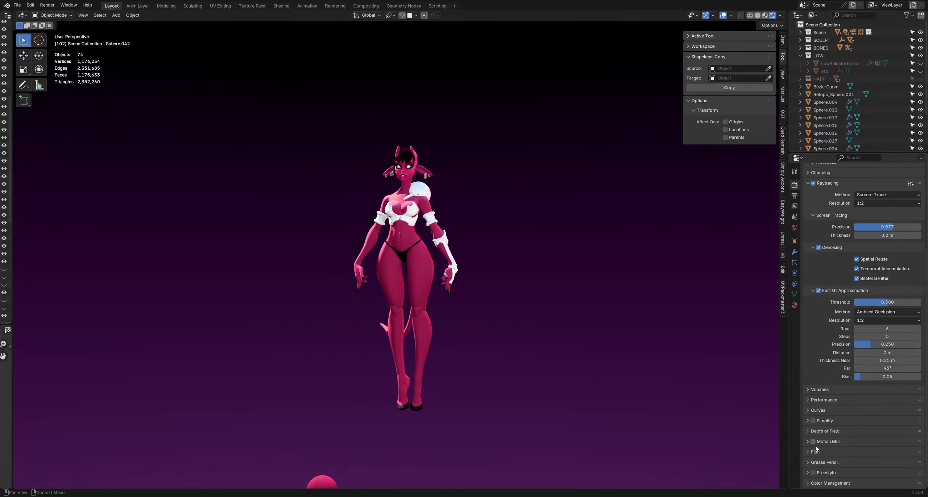
# - Try a transparent film background behind the rendered character, then turn it off and collapse the Film settings
pyautogui.click(834, 451)
pyautogui.scroll(-2, 843, 452)
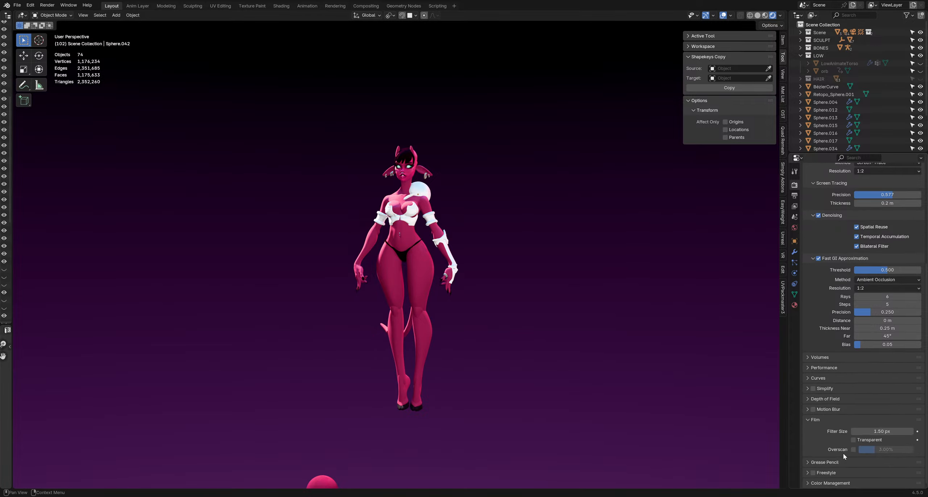
pyautogui.click(854, 439)
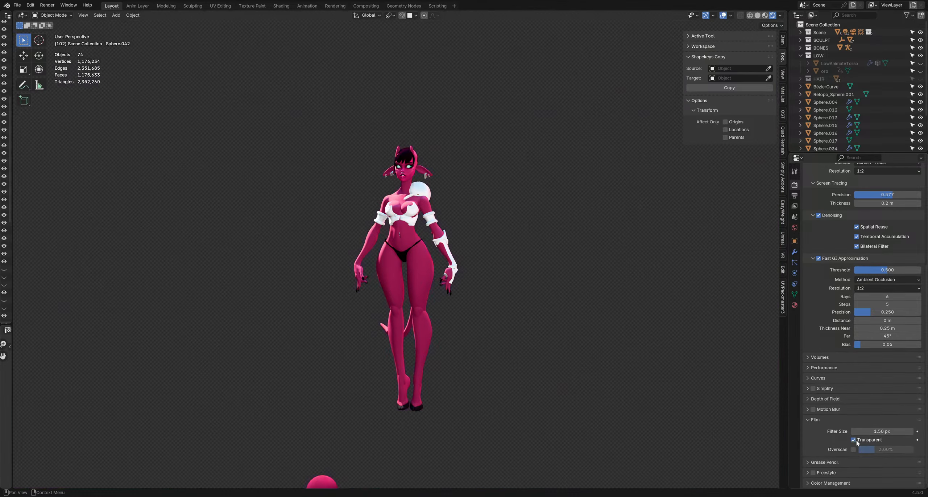
pyautogui.moveTo(624, 323); pyautogui.dragTo(577, 310, button='middle')
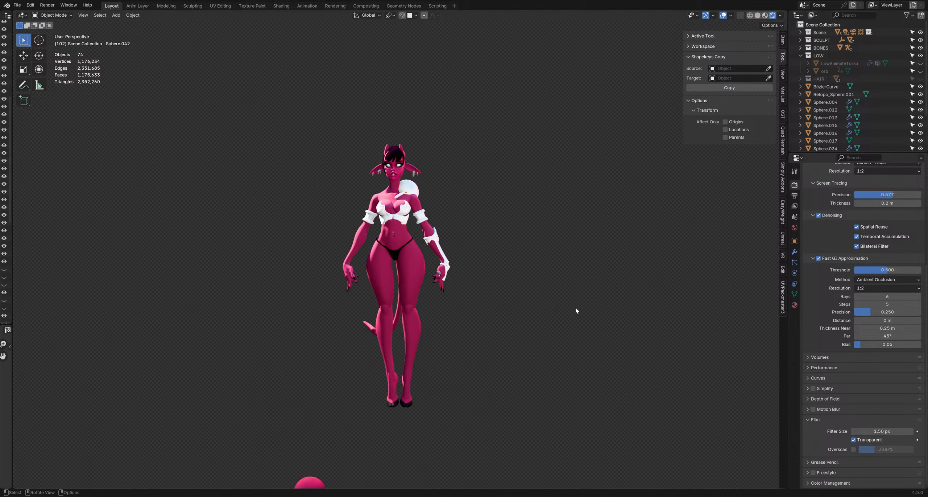
pyautogui.click(854, 440)
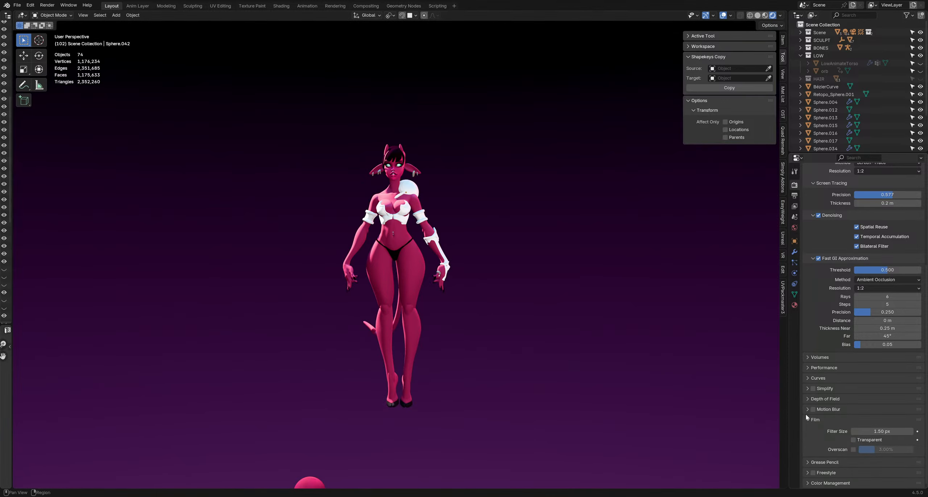
pyautogui.click(816, 420)
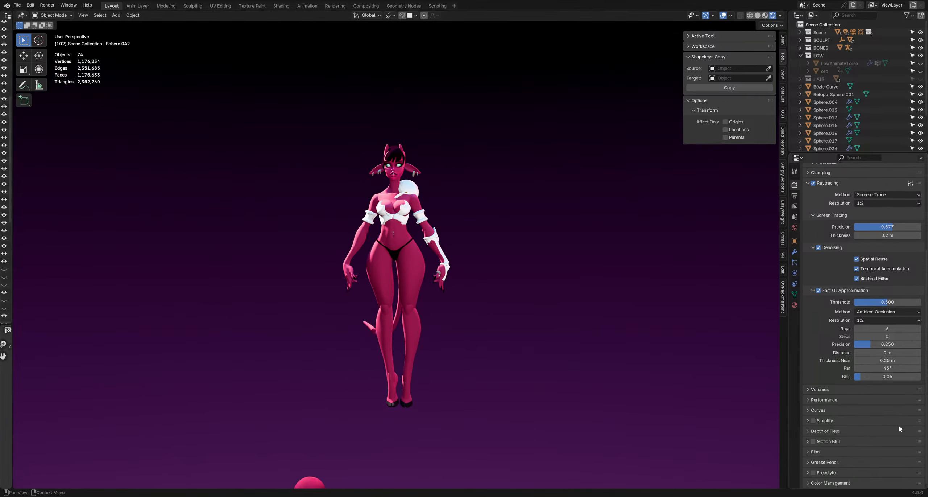
# - Try Motion Blur while orbiting the rendered character, check its position setting, then disable it again
pyautogui.click(809, 442)
pyautogui.scroll(-5, 856, 453)
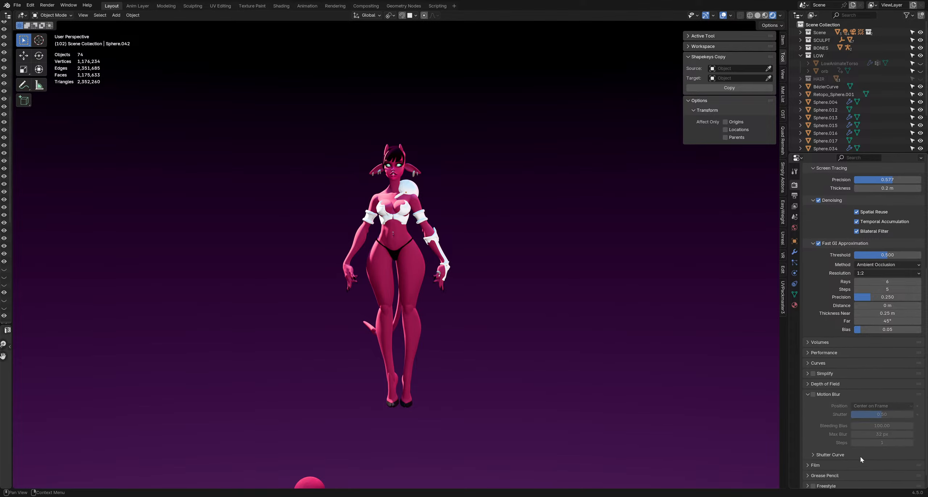
pyautogui.click(813, 394)
pyautogui.keyDown('shift'); pyautogui.moveTo(459, 280); pyautogui.dragTo(443, 263, button='middle'); pyautogui.keyUp('shift')
pyautogui.scroll(3, 428, 258)
pyautogui.scroll(-2, 423, 256)
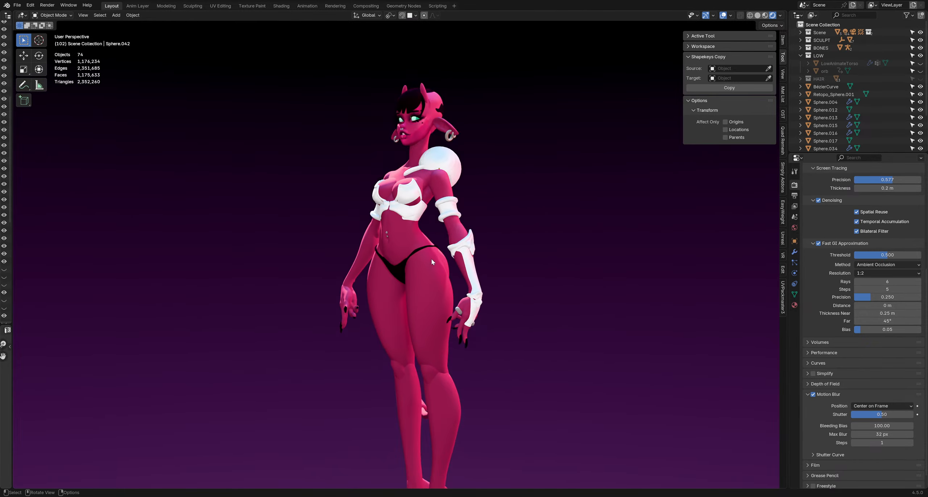
pyautogui.press('z')
pyautogui.click(460, 220)
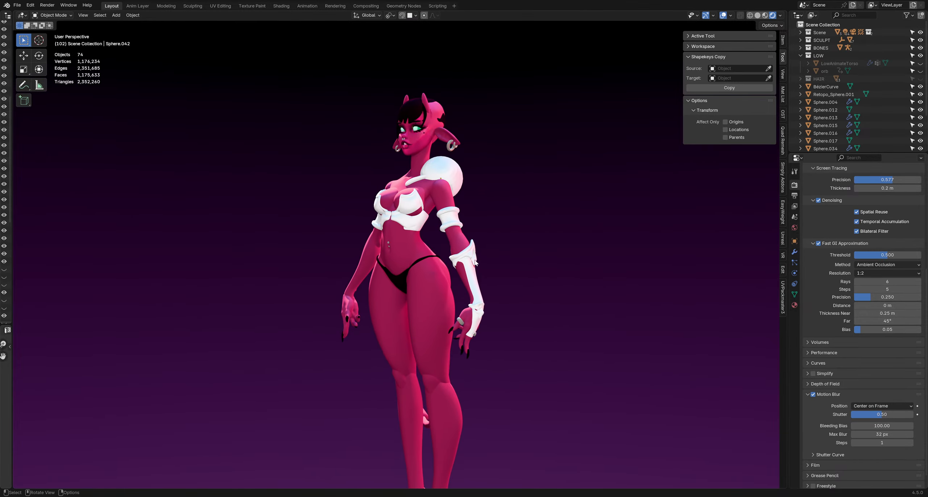
pyautogui.scroll(-2, 385, 251)
pyautogui.moveTo(385, 251)
pyautogui.keyDown('shift'); pyautogui.mouseDown(button='middle')
pyautogui.moveTo(430, 267)
pyautogui.moveTo(426, 279)
pyautogui.moveTo(417, 264)
pyautogui.mouseUp(button='middle'); pyautogui.keyUp('shift')
pyautogui.moveTo(523, 280); pyautogui.dragTo(540, 281, button='middle')
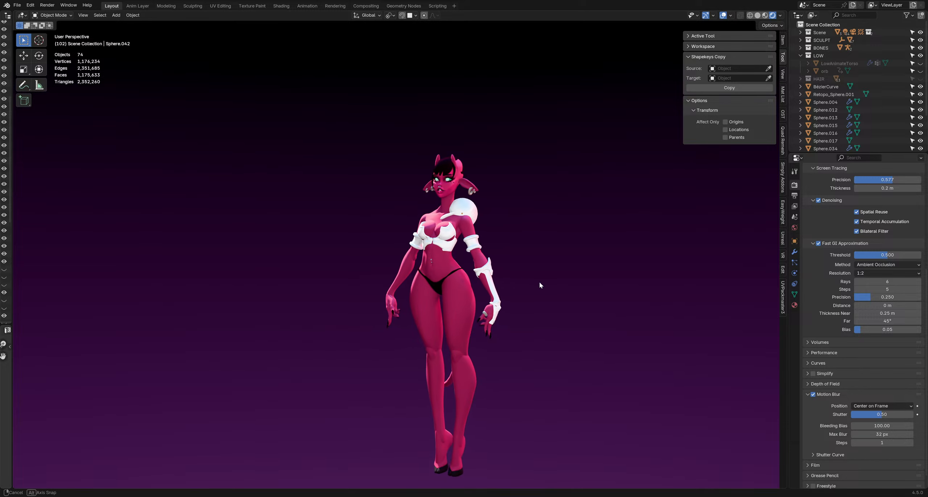
pyautogui.click(867, 406)
pyautogui.click(870, 407)
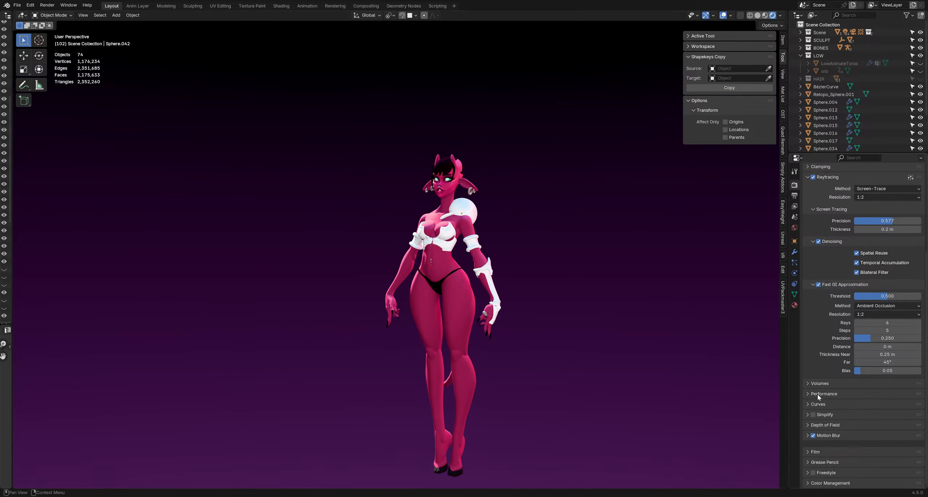
pyautogui.click(815, 394)
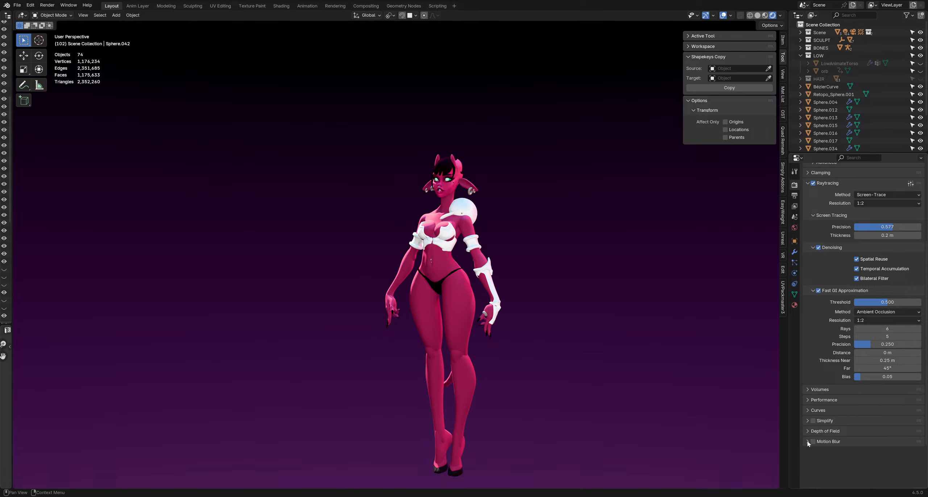
# - Show the modifier properties of the shoulder sphere and return the viewport to Solid shading
pyautogui.scroll(8, 836, 201)
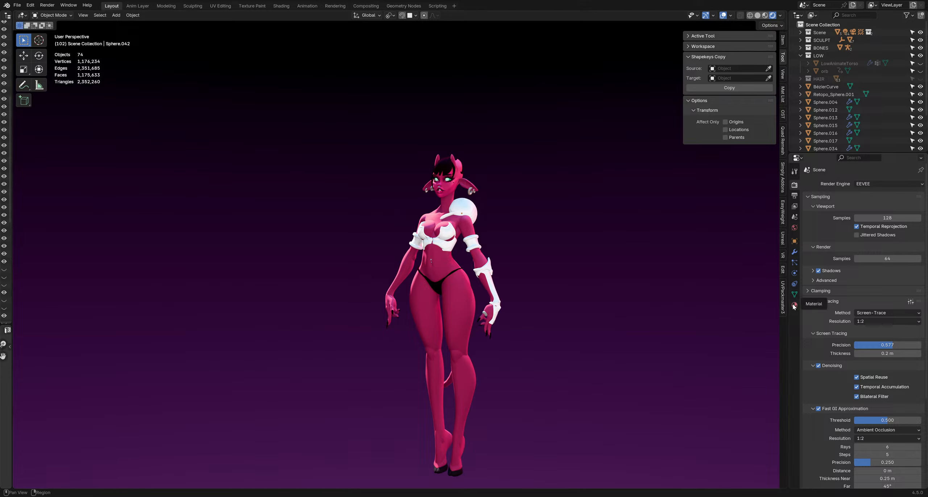
pyautogui.click(795, 253)
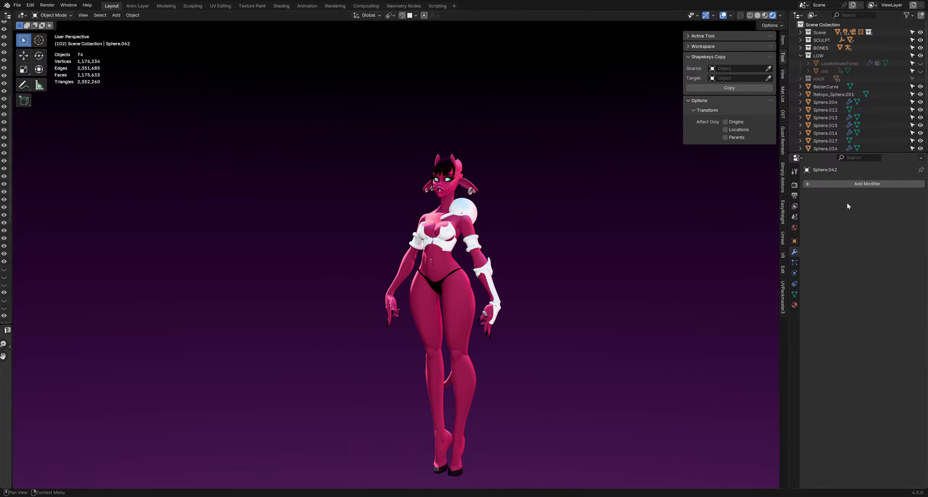
pyautogui.moveTo(602, 243); pyautogui.dragTo(579, 236, button='middle')
pyautogui.press('z')
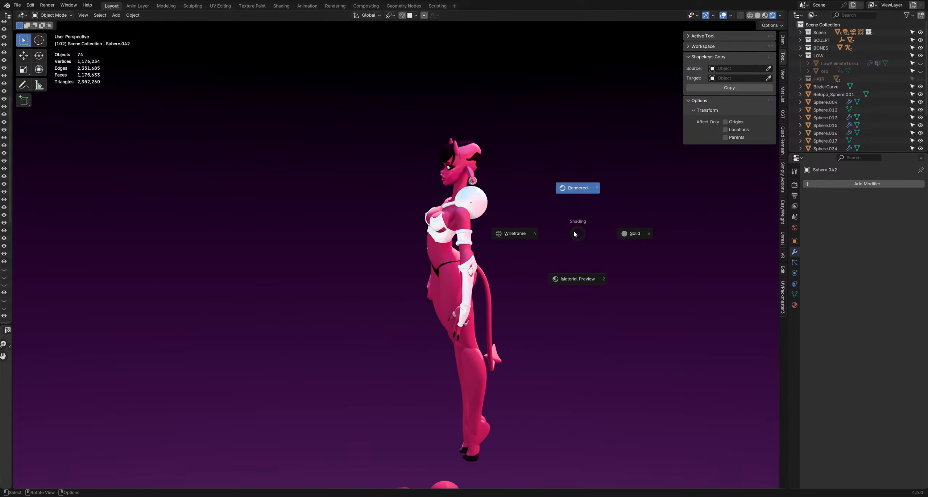
pyautogui.click(631, 240)
# - Scale the sphere on the shoulder down to about 0.507 and save the file
pyautogui.keyDown('ctrl'); pyautogui.moveTo(469, 186); pyautogui.dragTo(471, 247, button='middle'); pyautogui.keyUp('ctrl')
pyautogui.click(479, 214)
pyautogui.press('s')
pyautogui.click(472, 235)
pyautogui.moveTo(381, 192); pyautogui.dragTo(626, 257, button='middle')
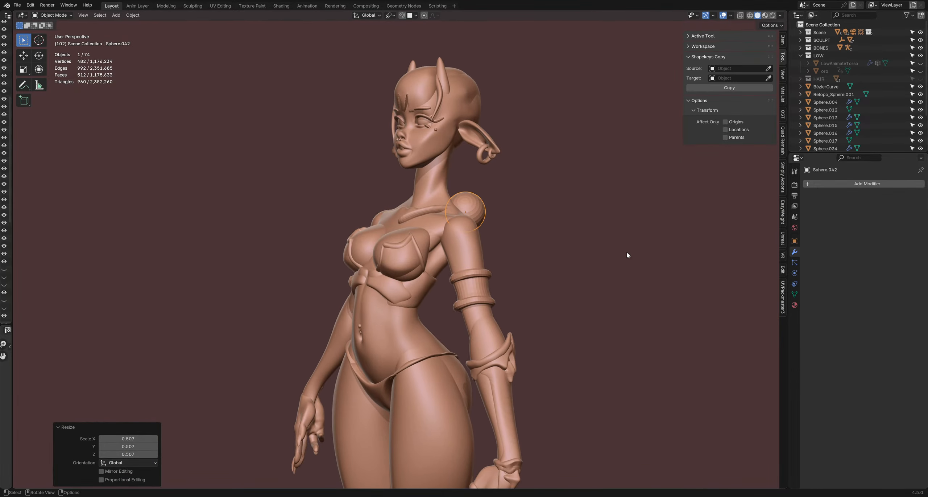
pyautogui.moveTo(567, 240); pyautogui.dragTo(468, 247, button='middle')
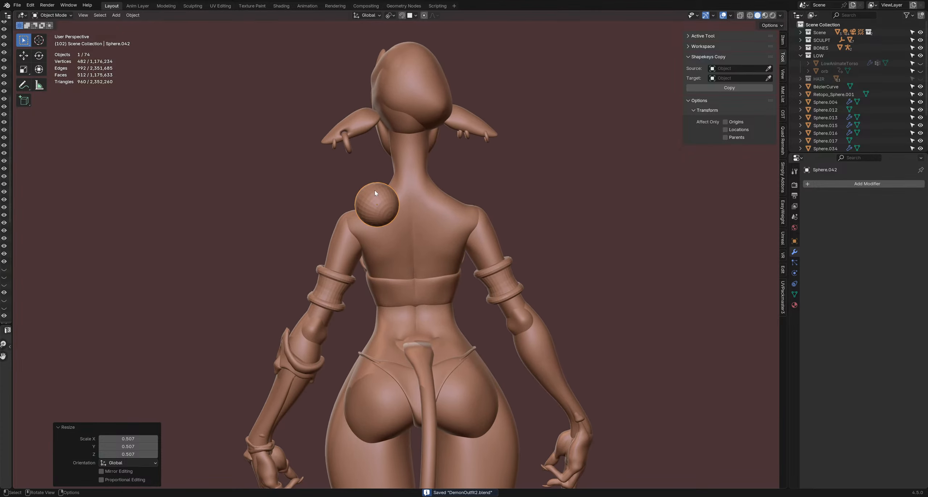
# - Resize, rotate and move the sphere so it sits on the back of the shoulder beside the neck
pyautogui.keyDown('ctrl'); pyautogui.moveTo(374, 190); pyautogui.dragTo(364, 175, button='middle'); pyautogui.keyUp('ctrl')
pyautogui.keyDown('shift'); pyautogui.moveTo(365, 175); pyautogui.dragTo(395, 212, button='middle'); pyautogui.keyUp('shift')
pyautogui.press('s')
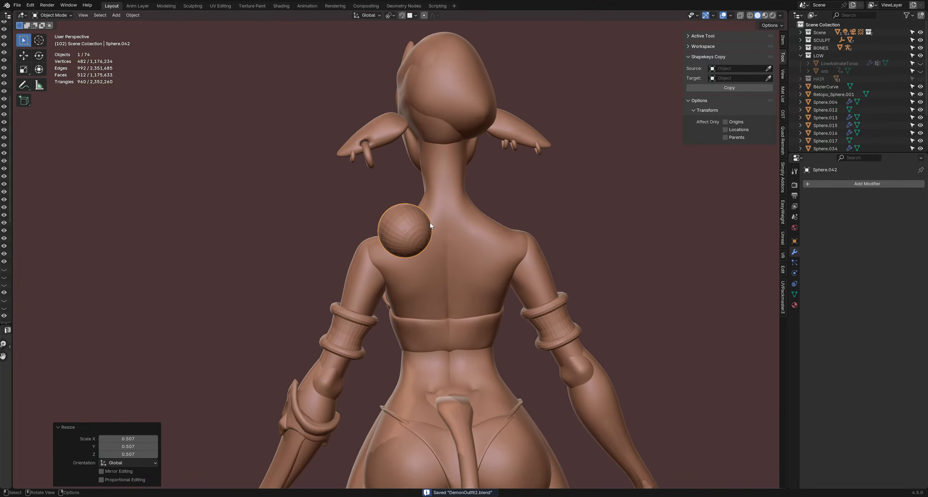
pyautogui.click(390, 228)
pyautogui.scroll(1, 391, 228)
pyautogui.moveTo(391, 230)
pyautogui.mouseDown(button='middle')
pyautogui.moveTo(457, 214)
pyautogui.moveTo(490, 155)
pyautogui.moveTo(453, 198)
pyautogui.moveTo(370, 255)
pyautogui.moveTo(470, 245)
pyautogui.moveTo(404, 247)
pyautogui.moveTo(384, 279)
pyautogui.mouseUp(button='middle')
pyautogui.press('r')
pyautogui.click(496, 161)
pyautogui.press('g')
pyautogui.click(456, 203)
# - Switch the sphere to Sculpt Mode and start reshaping it with the Grab brush at a 240 px radius
pyautogui.scroll(1, 417, 242)
pyautogui.hotkey('ctrl', 'Tab')
pyautogui.press('f')
pyautogui.click(442, 244)
pyautogui.moveTo(375, 286); pyautogui.dragTo(392, 270)
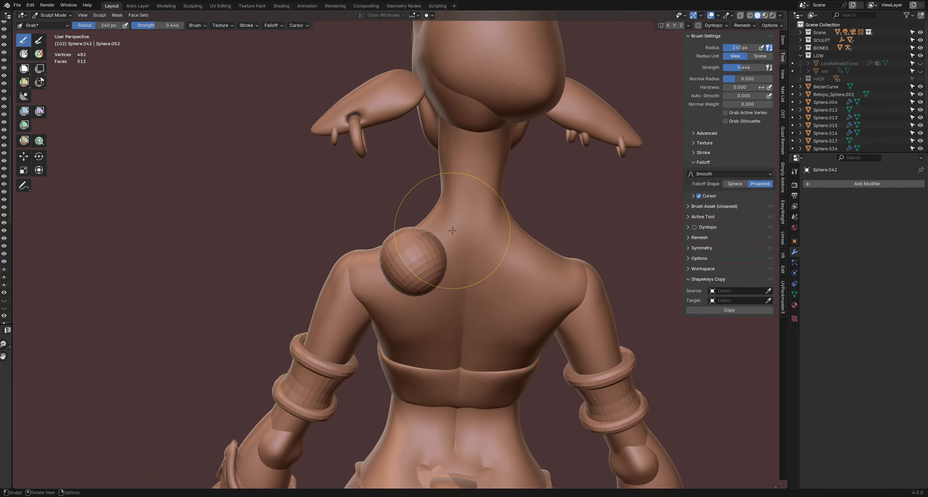
pyautogui.moveTo(452, 230); pyautogui.dragTo(438, 239)
# - Stretch the sphere into a tilted egg shape across the back of the shoulder with Grab at 207 px
pyautogui.press('f')
pyautogui.click(485, 301)
pyautogui.moveTo(437, 297); pyautogui.dragTo(459, 314)
pyautogui.moveTo(438, 293); pyautogui.dragTo(444, 254, button='middle')
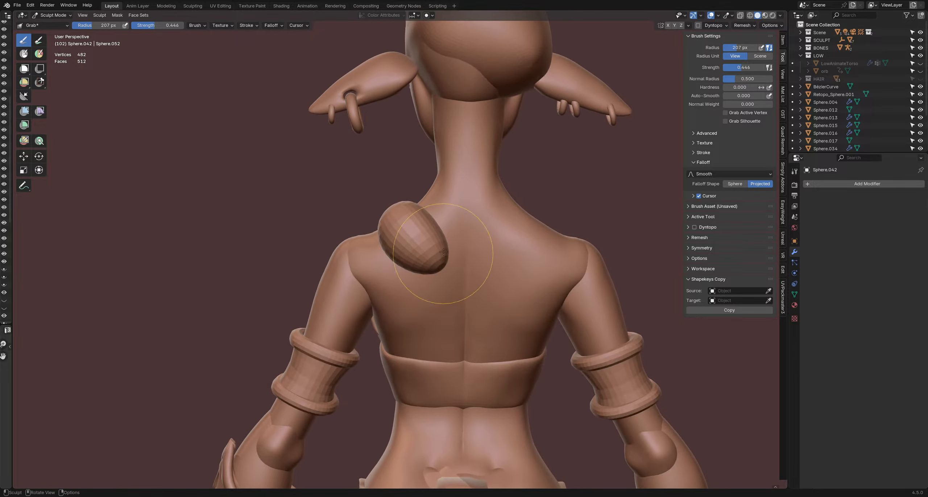
pyautogui.moveTo(444, 254); pyautogui.dragTo(432, 231)
pyautogui.moveTo(377, 277); pyautogui.dragTo(387, 265)
# - Pull the upper part of the egg-shaped piece into line with the shoulder using Grab at 268 px
pyautogui.press('f')
pyautogui.moveTo(413, 284)
pyautogui.mouseDown(button='middle')
pyautogui.moveTo(444, 259)
pyautogui.moveTo(433, 121)
pyautogui.moveTo(466, 141)
pyautogui.mouseUp(button='middle')
pyautogui.click(459, 259)
pyautogui.moveTo(475, 149)
pyautogui.mouseDown()
pyautogui.moveTo(456, 135)
pyautogui.moveTo(490, 152)
pyautogui.mouseUp()
pyautogui.moveTo(489, 151); pyautogui.dragTo(531, 156, button='middle')
pyautogui.moveTo(499, 172); pyautogui.dragTo(502, 188)
pyautogui.moveTo(502, 187); pyautogui.dragTo(555, 218, button='middle')
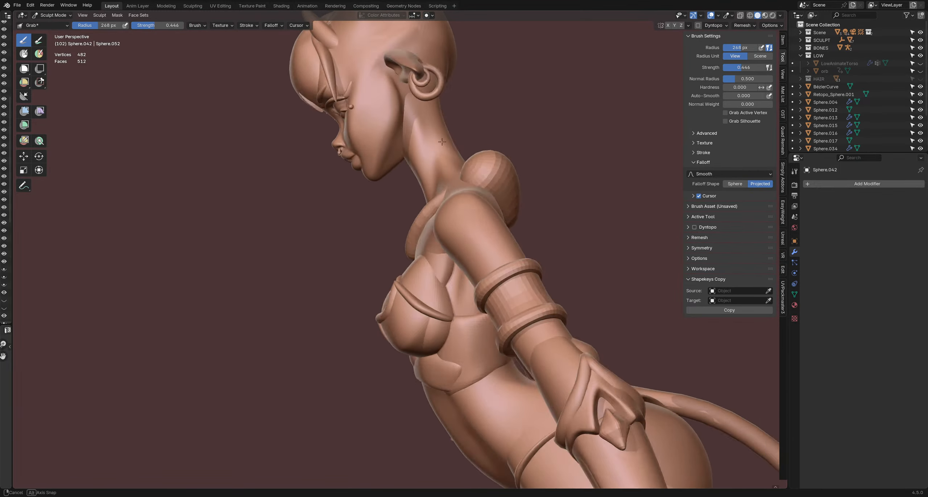
# - Pull the piece forward over the top of the shoulder from the side with Grab at 257 px
pyautogui.moveTo(472, 200); pyautogui.dragTo(441, 142, button='middle')
pyautogui.press('f')
pyautogui.click(439, 144)
pyautogui.moveTo(447, 146); pyautogui.dragTo(419, 147)
pyautogui.moveTo(418, 147); pyautogui.dragTo(423, 167, button='middle')
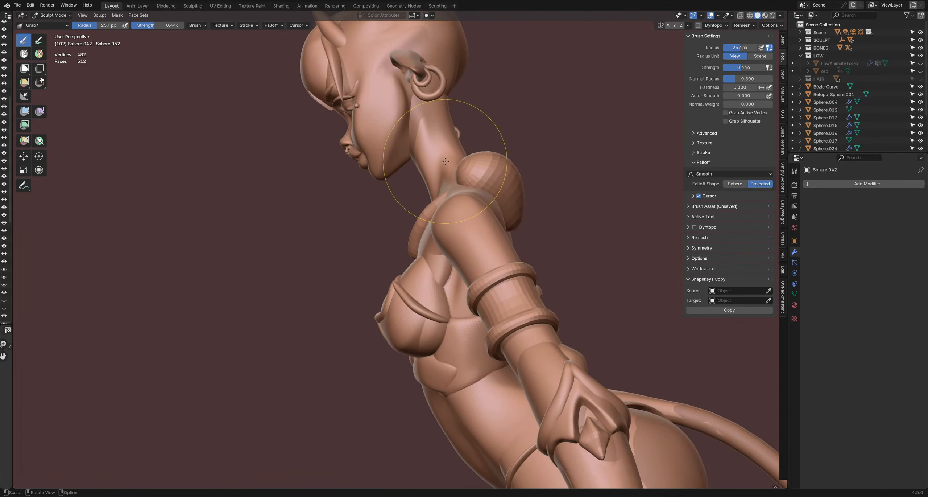
pyautogui.moveTo(423, 167); pyautogui.dragTo(420, 173)
pyautogui.moveTo(420, 173); pyautogui.dragTo(436, 122, button='middle')
pyautogui.moveTo(428, 202)
pyautogui.mouseDown(button='middle')
pyautogui.moveTo(394, 197)
pyautogui.moveTo(343, 226)
pyautogui.moveTo(340, 240)
pyautogui.mouseUp(button='middle')
# - Adjust the front end of the shoulder piece beside the collarbone strap with Grab at 219 px
pyautogui.press('f')
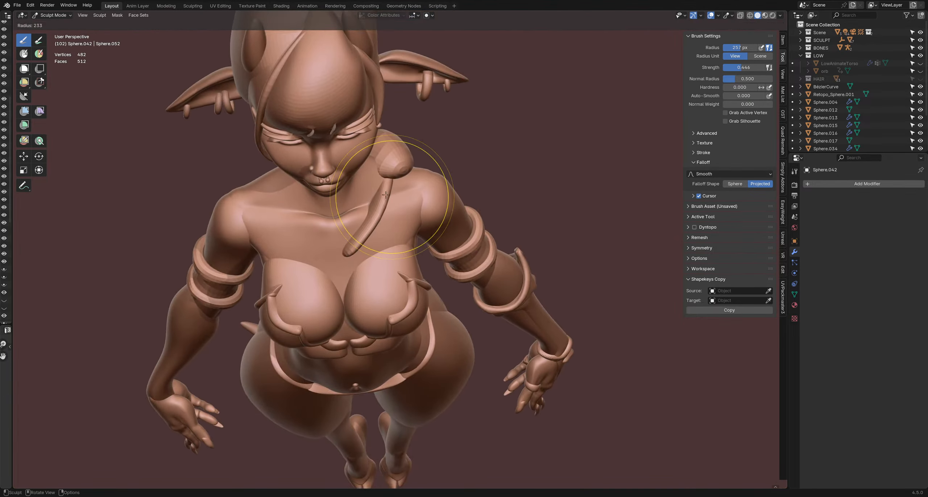
pyautogui.click(457, 205)
pyautogui.moveTo(402, 207); pyautogui.dragTo(397, 208)
pyautogui.moveTo(425, 186); pyautogui.dragTo(399, 184, button='middle')
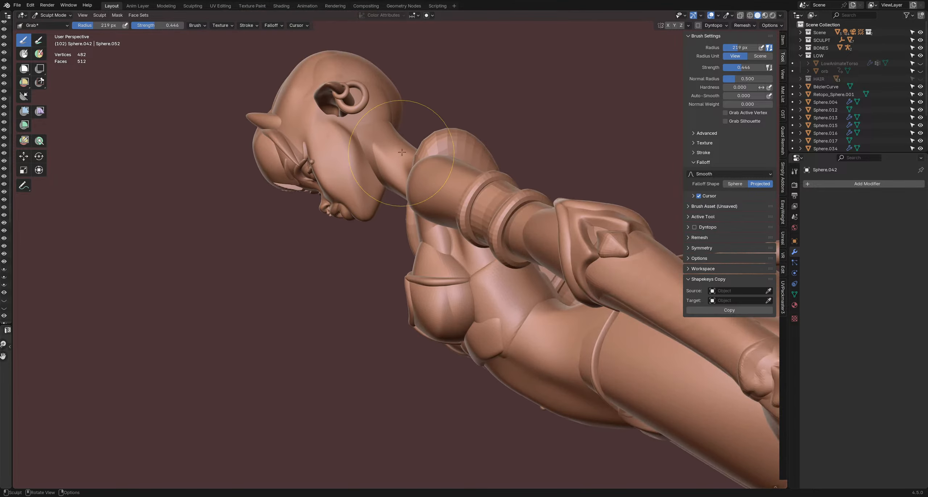
# - Slim the shoulder piece into a narrow band as seen from above with Grab at 301 px
pyautogui.moveTo(402, 153)
pyautogui.mouseDown(button='middle')
pyautogui.moveTo(411, 261)
pyautogui.moveTo(433, 277)
pyautogui.mouseUp(button='middle')
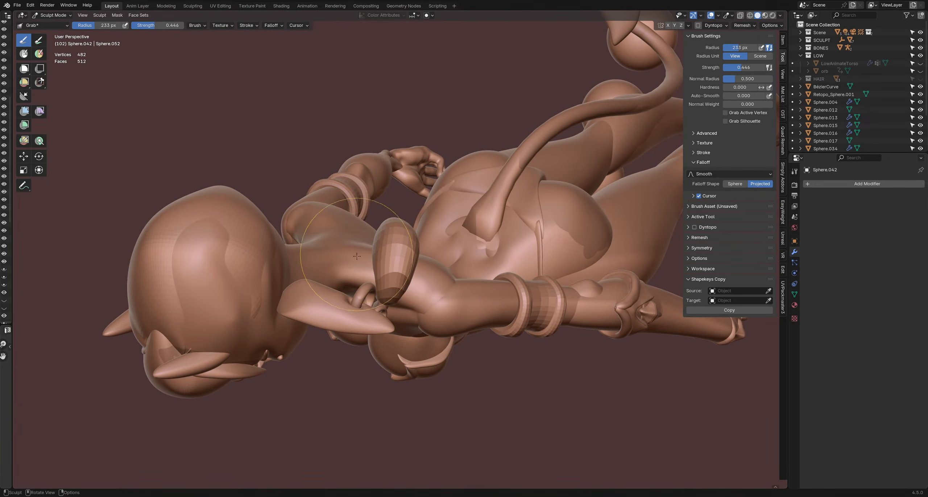
pyautogui.moveTo(356, 256); pyautogui.dragTo(357, 271, button='middle')
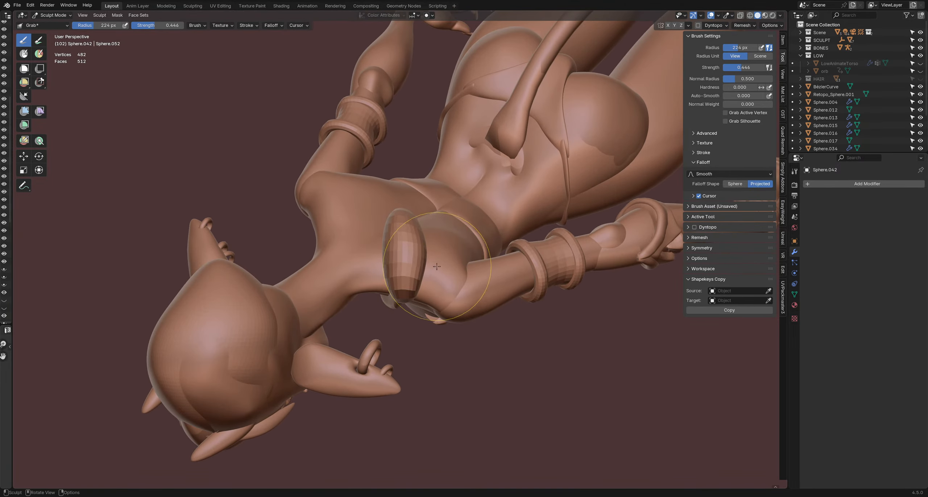
pyautogui.moveTo(437, 266); pyautogui.dragTo(459, 271, button='middle')
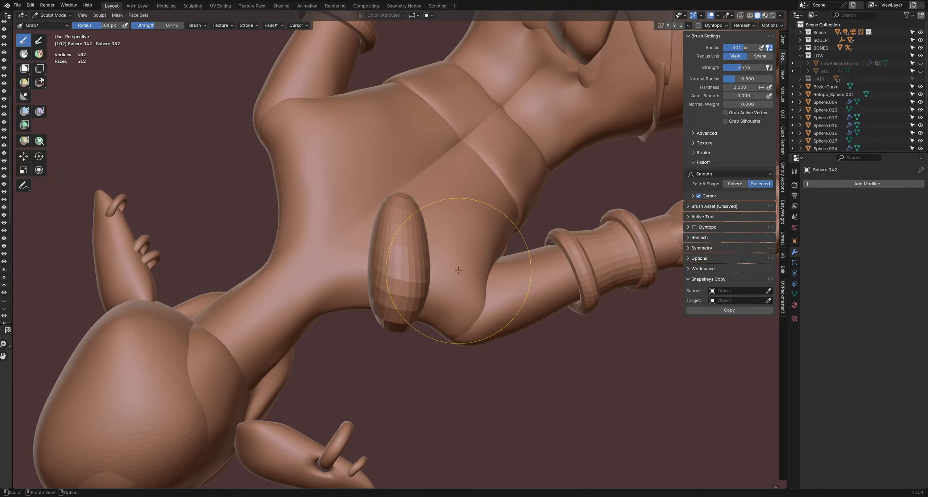
pyautogui.moveTo(459, 270); pyautogui.dragTo(444, 275)
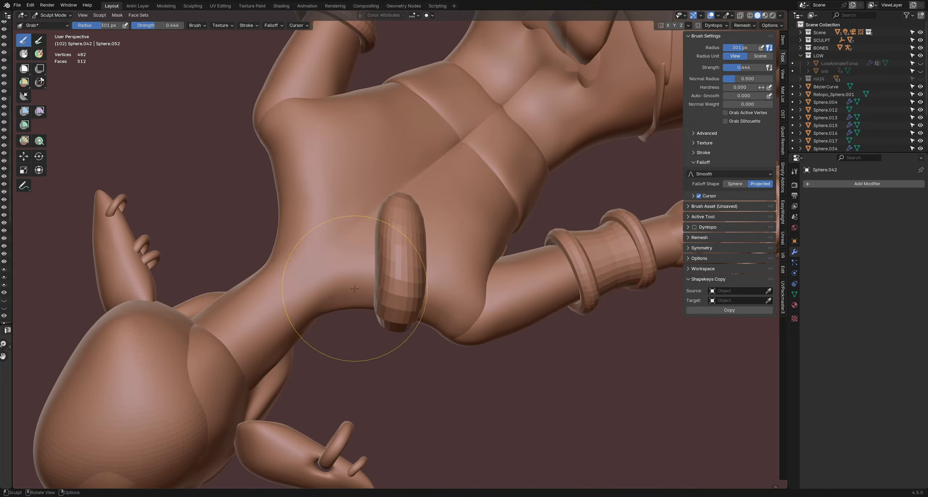
pyautogui.moveTo(342, 258)
pyautogui.mouseDown(button='middle')
pyautogui.moveTo(348, 238)
pyautogui.moveTo(341, 254)
pyautogui.mouseUp(button='middle')
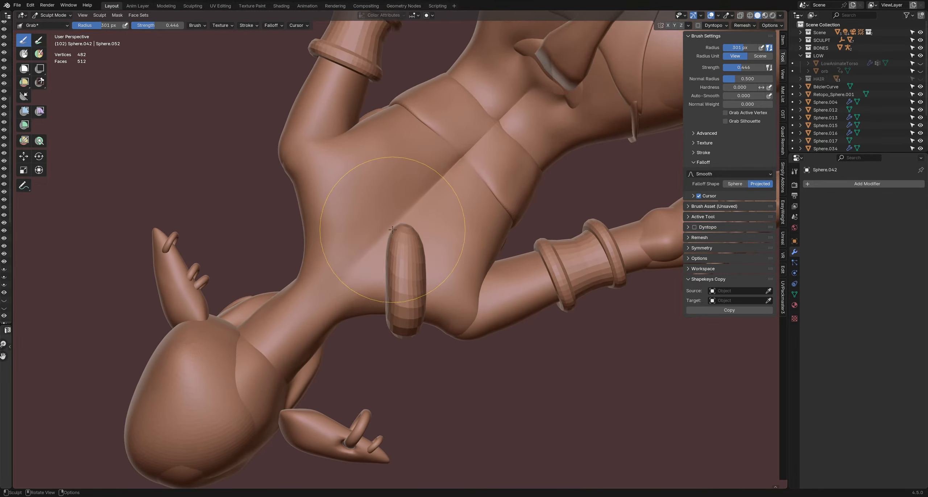
# - Narrow the band's back end and bend it toward the neck with Grab, reducing the radius to 251 px
pyautogui.moveTo(393, 230); pyautogui.dragTo(402, 218, button='middle')
pyautogui.moveTo(406, 216); pyautogui.dragTo(421, 219)
pyautogui.moveTo(421, 220); pyautogui.dragTo(402, 212, button='middle')
pyautogui.press('f')
pyautogui.click(425, 213)
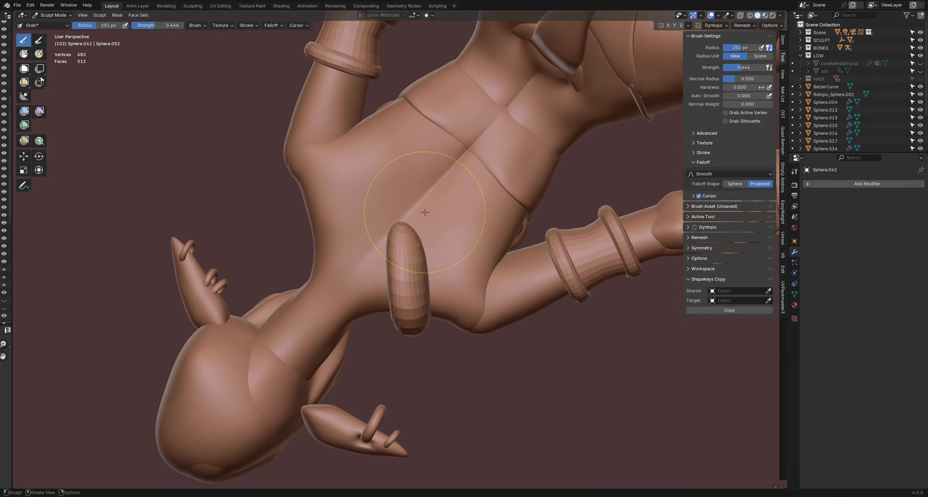
pyautogui.moveTo(425, 212); pyautogui.dragTo(404, 214)
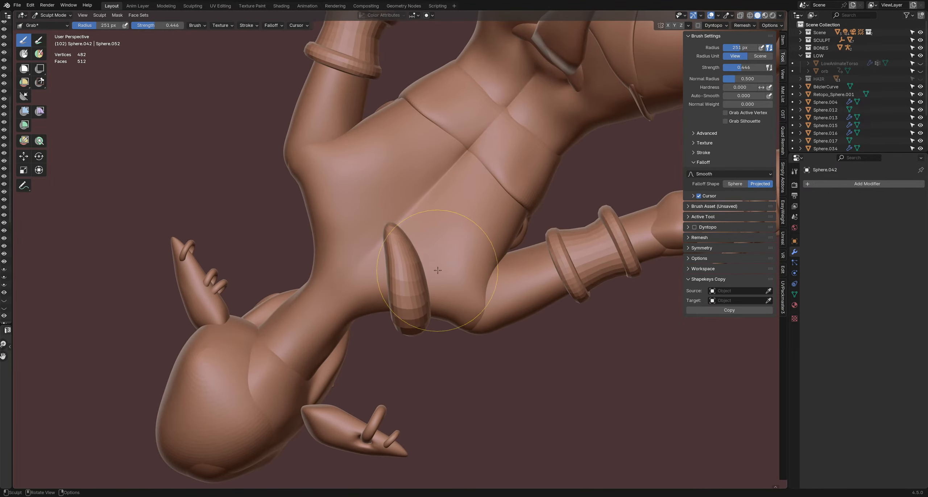
# - Refine the band's curve over the top of the shoulder from several angles with Grab at about 251 px
pyautogui.moveTo(439, 271); pyautogui.dragTo(439, 269)
pyautogui.moveTo(439, 269)
pyautogui.mouseDown(button='middle')
pyautogui.moveTo(453, 287)
pyautogui.moveTo(352, 207)
pyautogui.moveTo(410, 324)
pyautogui.moveTo(431, 341)
pyautogui.moveTo(322, 298)
pyautogui.mouseUp(button='middle')
pyautogui.moveTo(352, 287); pyautogui.dragTo(379, 261)
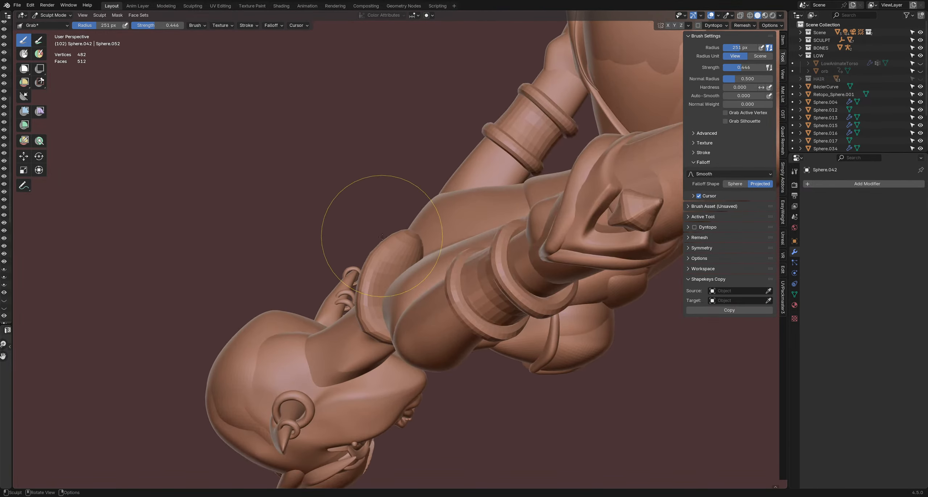
pyautogui.moveTo(384, 237)
pyautogui.mouseDown(button='middle')
pyautogui.moveTo(375, 238)
pyautogui.moveTo(408, 263)
pyautogui.moveTo(355, 236)
pyautogui.moveTo(383, 269)
pyautogui.mouseUp(button='middle')
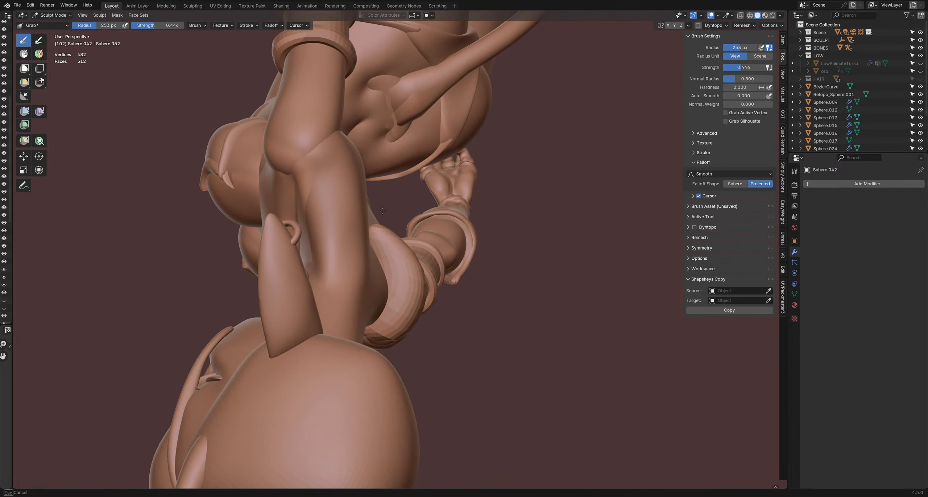
pyautogui.moveTo(394, 202); pyautogui.dragTo(385, 221)
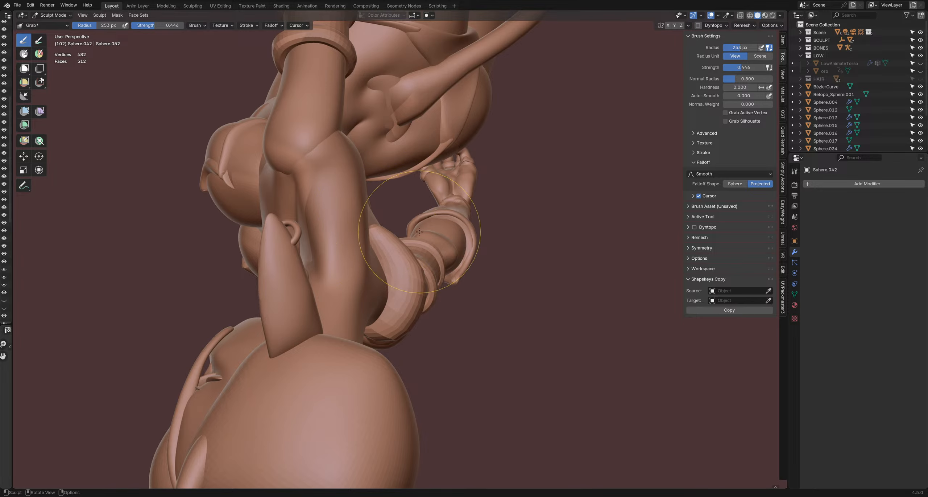
# - Slim and straighten the shoulder band as seen from above and behind with Grab at 290 px
pyautogui.press('f')
pyautogui.moveTo(432, 224)
pyautogui.mouseDown(button='middle')
pyautogui.moveTo(392, 226)
pyautogui.moveTo(425, 238)
pyautogui.mouseUp(button='middle')
pyautogui.click(435, 225)
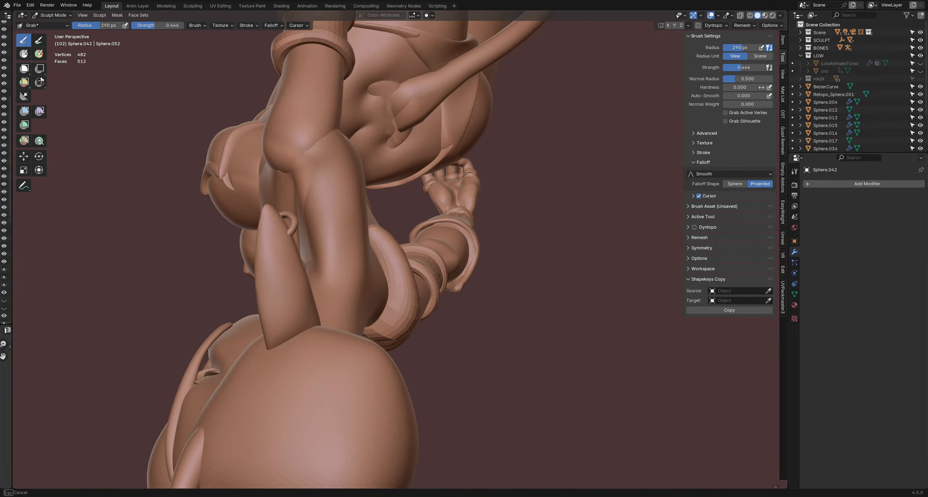
pyautogui.moveTo(439, 275); pyautogui.dragTo(362, 228, button='middle')
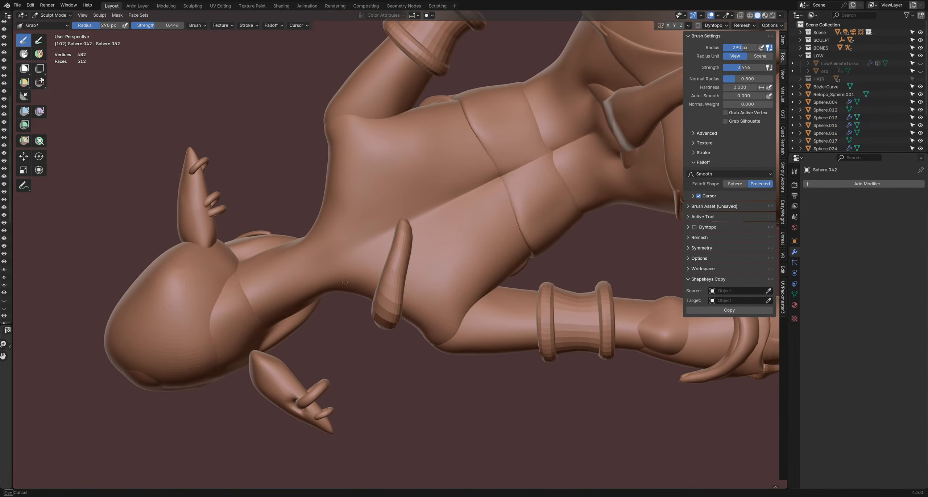
pyautogui.moveTo(345, 282); pyautogui.dragTo(369, 270, button='middle')
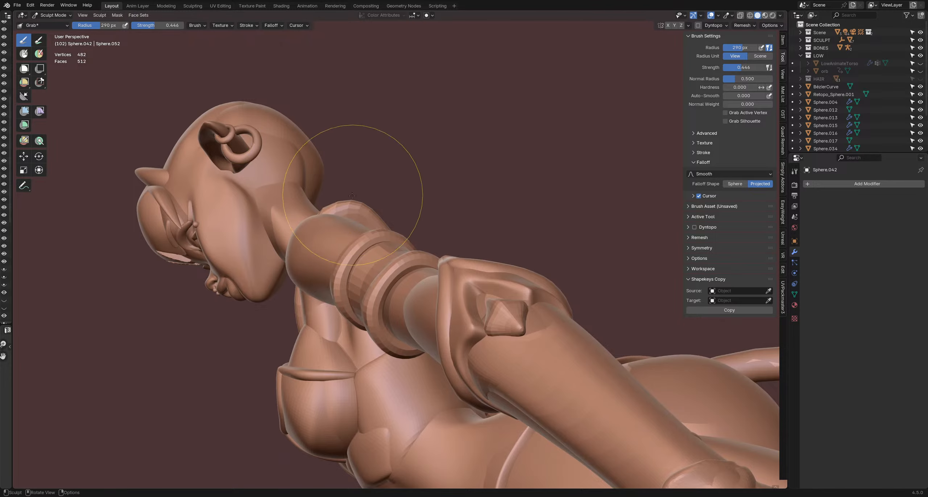
# - Lay the band diagonally across the upper back with its end at the spine using Grab at 375 px
pyautogui.moveTo(373, 178); pyautogui.dragTo(395, 220, button='middle')
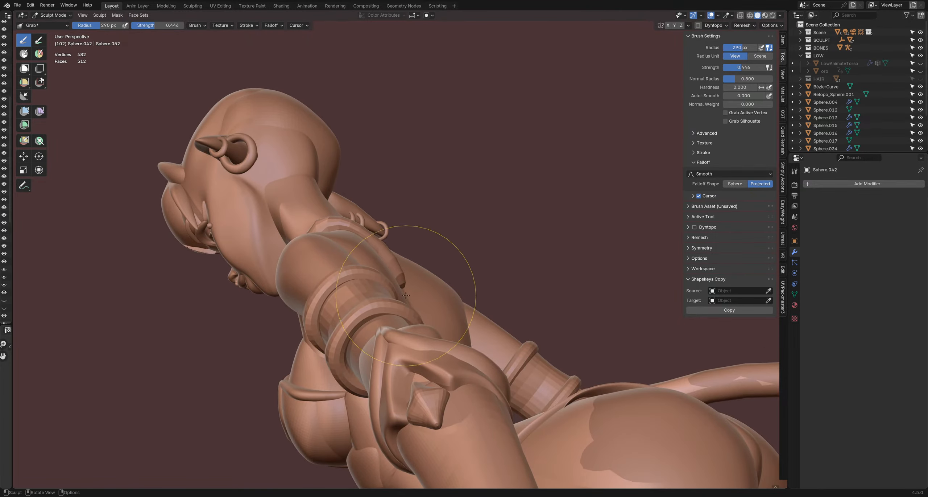
pyautogui.moveTo(406, 296); pyautogui.dragTo(339, 296, button='middle')
pyautogui.press('f')
pyautogui.click(363, 292)
pyautogui.moveTo(422, 259); pyautogui.dragTo(463, 269, button='middle')
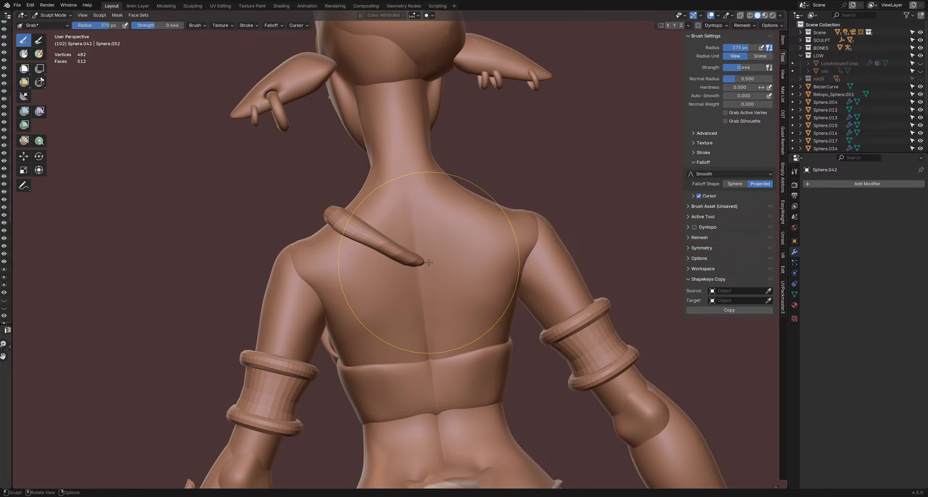
# - Pull the band's lower end down along the spine from behind with Grab, reducing the radius to 250 px
pyautogui.moveTo(426, 259); pyautogui.dragTo(414, 258, button='middle')
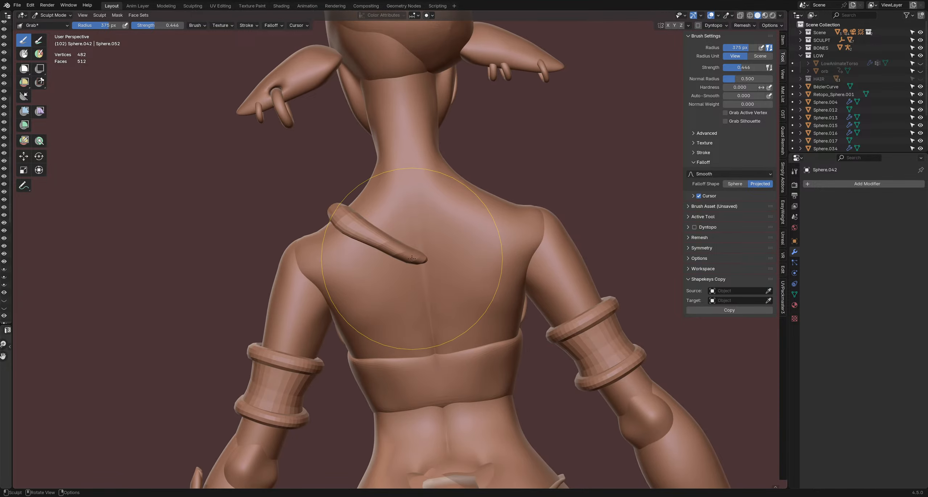
pyautogui.press('f')
pyautogui.click(406, 256)
pyautogui.moveTo(406, 256); pyautogui.dragTo(438, 267)
pyautogui.press('f')
pyautogui.click(359, 248)
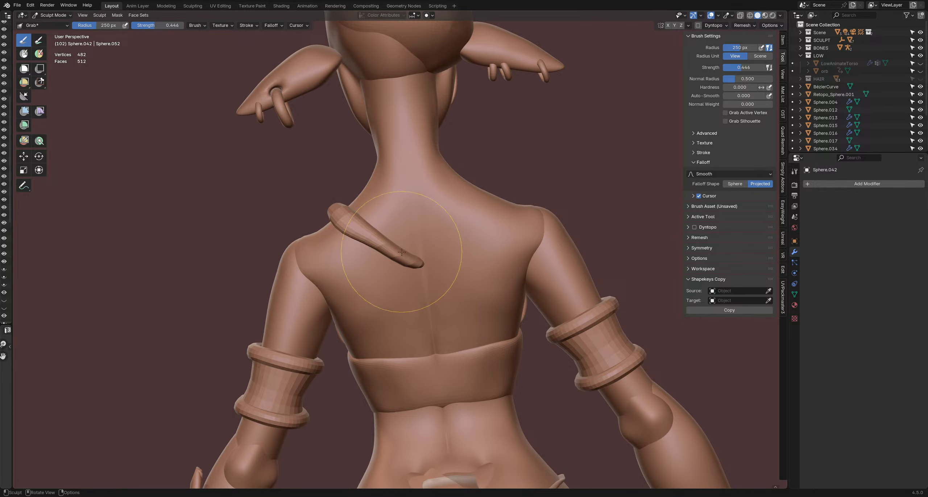
# - Finish shaping the band on the back with Grab at 228 px, return to Object Mode and save the file
pyautogui.moveTo(432, 276)
pyautogui.mouseDown(button='middle')
pyautogui.moveTo(473, 277)
pyautogui.moveTo(417, 260)
pyautogui.moveTo(381, 226)
pyautogui.moveTo(344, 256)
pyautogui.moveTo(300, 249)
pyautogui.moveTo(334, 221)
pyautogui.moveTo(393, 213)
pyautogui.moveTo(497, 286)
pyautogui.moveTo(466, 280)
pyautogui.moveTo(471, 254)
pyautogui.moveTo(369, 269)
pyautogui.moveTo(399, 295)
pyautogui.moveTo(474, 266)
pyautogui.moveTo(419, 257)
pyautogui.moveTo(437, 268)
pyautogui.moveTo(421, 265)
pyautogui.mouseUp(button='middle')
pyautogui.press('f')
pyautogui.click(399, 260)
pyautogui.press('f')
pyautogui.click(393, 267)
pyautogui.hotkey('ctrl', 'Tab')
pyautogui.hotkey('ctrl', 's')
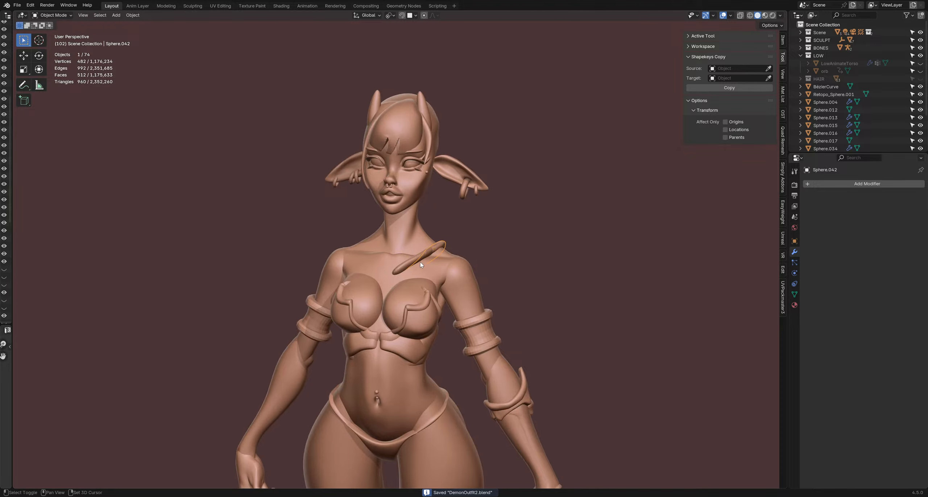
# - Apply all transforms to the collarbone strap and the shoulder band, leaving the collarbone strap selected
pyautogui.click(839, 183)
pyautogui.hotkey('ctrl', 'a')
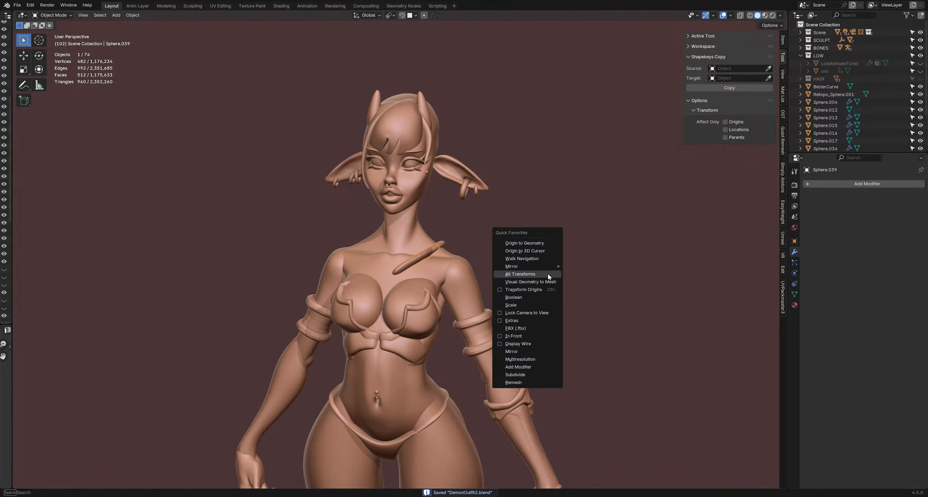
pyautogui.click(550, 272)
pyautogui.click(438, 251)
pyautogui.hotkey('ctrl', 'a')
pyautogui.click(439, 244)
pyautogui.click(446, 253)
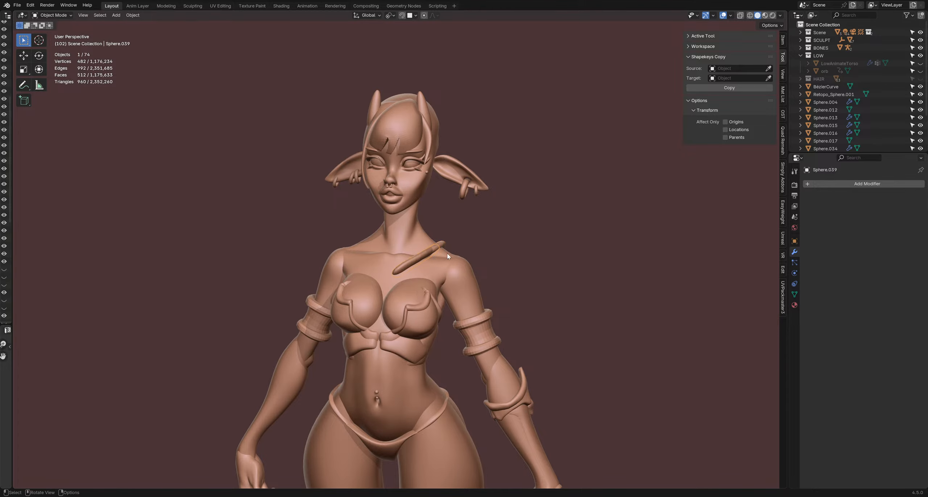
# - Add a Mirror modifier on the X axis to the collarbone strap and copy it to the shoulder band
pyautogui.click(830, 183)
pyautogui.moveTo(816, 182)
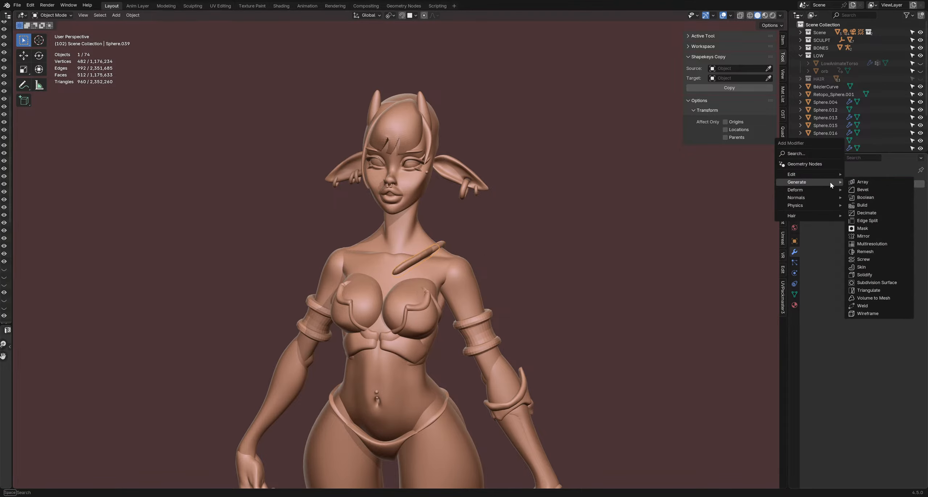
pyautogui.click(864, 236)
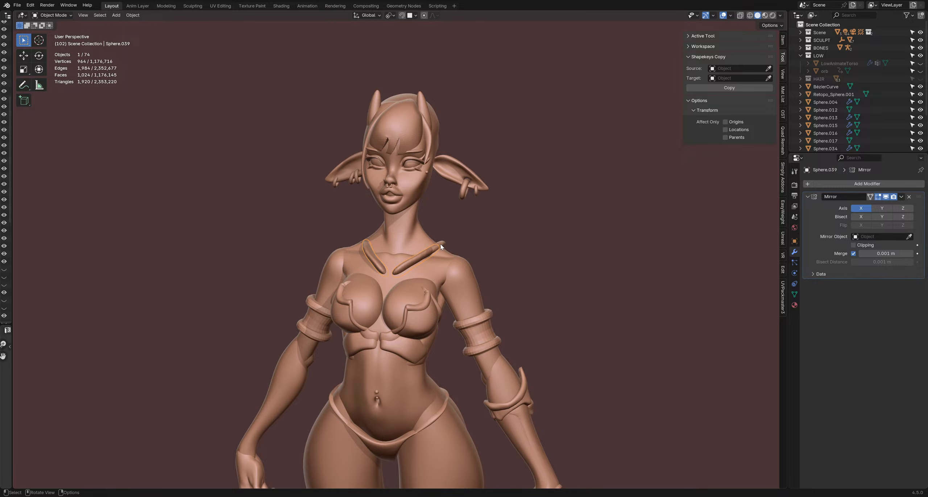
pyautogui.keyDown('shift'); pyautogui.click(426, 255); pyautogui.keyUp('shift')
pyautogui.moveTo(444, 245); pyautogui.dragTo(419, 265, button='middle')
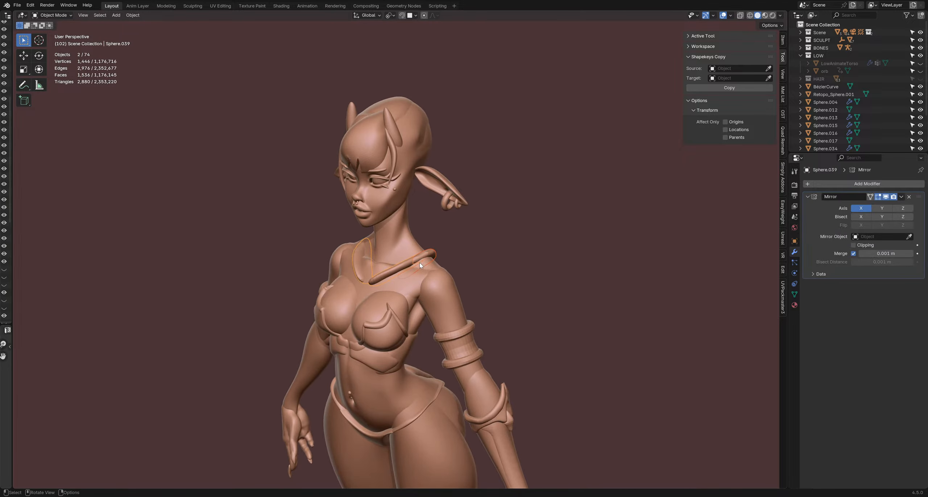
pyautogui.hotkey('ctrl', 'l')
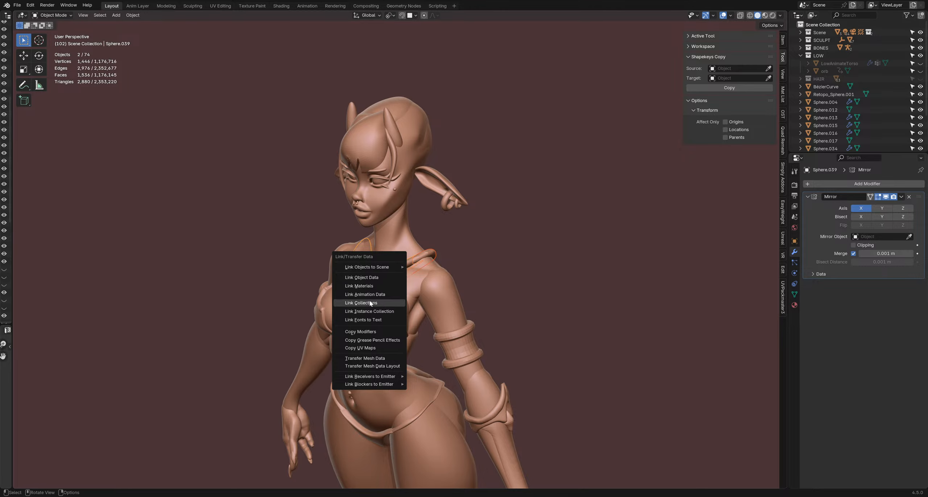
pyautogui.click(361, 332)
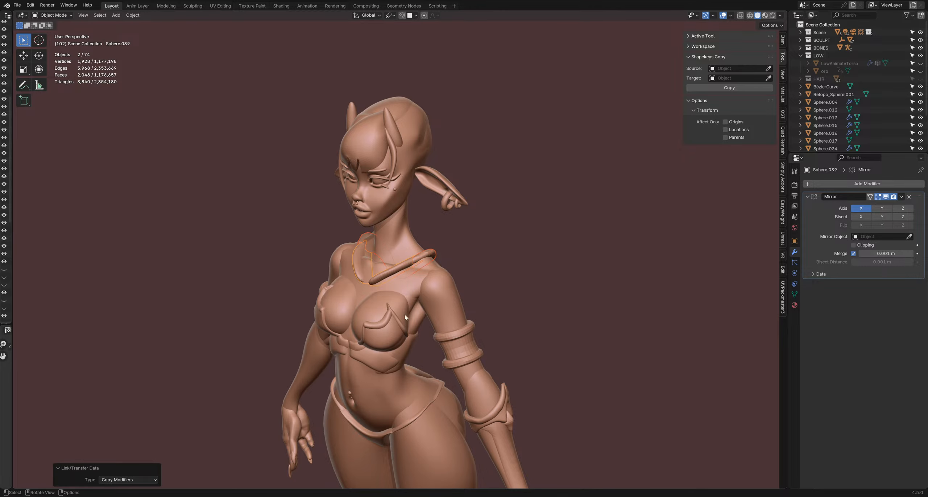
# - Sculpt the back band so its mirrored ends meet at the spine, using Grab at 228 px
pyautogui.hotkey('alt', 'a')
pyautogui.click(430, 258)
pyautogui.moveTo(363, 260); pyautogui.dragTo(532, 274, button='middle')
pyautogui.hotkey('alt', 'a')
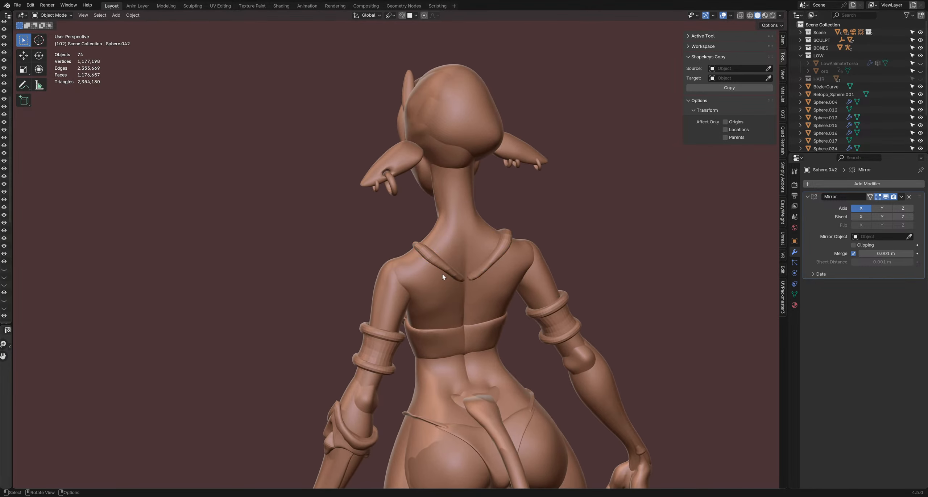
pyautogui.click(444, 273)
pyautogui.scroll(2, 487, 282)
pyautogui.hotkey('ctrl', 'Tab')
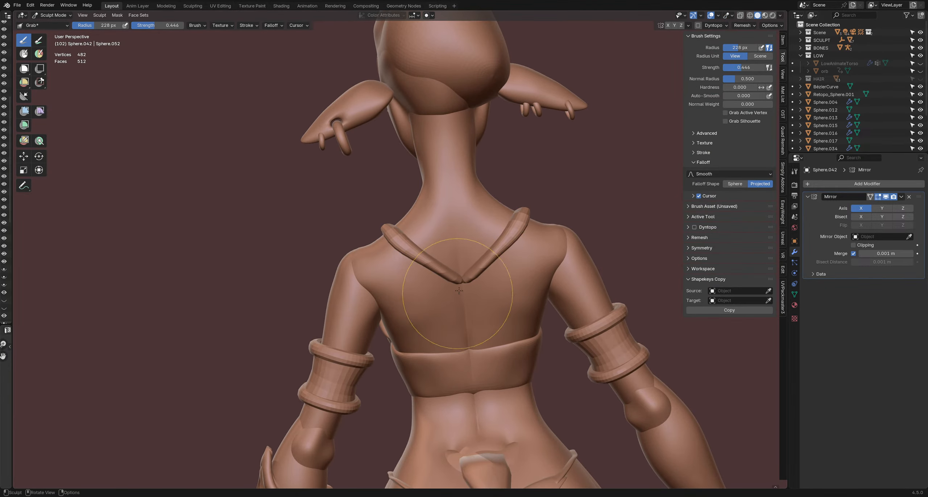
pyautogui.moveTo(450, 287)
pyautogui.mouseDown(button='middle')
pyautogui.moveTo(433, 263)
pyautogui.moveTo(533, 280)
pyautogui.mouseUp(button='middle')
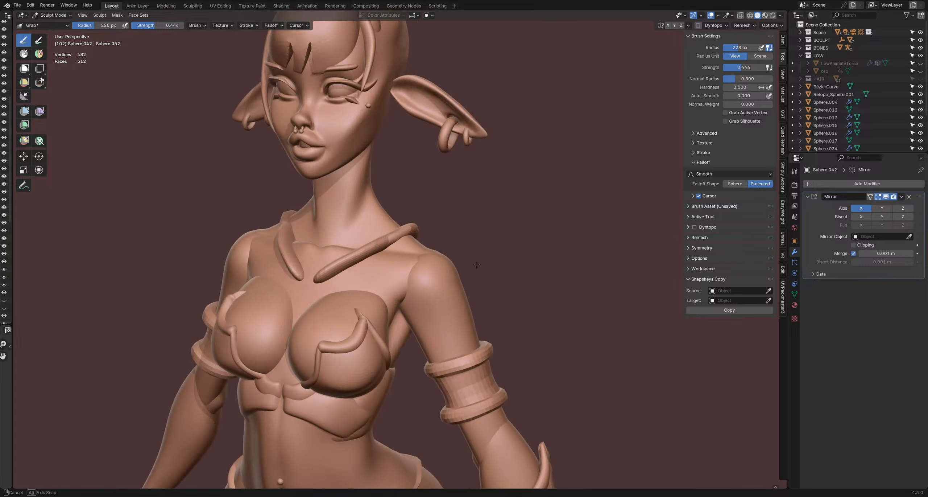
# - Switch sculpting to the collarbone strap at the front and reduce the Grab radius to 181 px
pyautogui.scroll(-6, 441, 253)
pyautogui.scroll(6, 394, 265)
pyautogui.moveTo(442, 253)
pyautogui.mouseDown(button='middle')
pyautogui.moveTo(394, 265)
pyautogui.moveTo(439, 279)
pyautogui.moveTo(410, 234)
pyautogui.mouseUp(button='middle')
pyautogui.hotkey('alt', 'q')
pyautogui.scroll(-5, 443, 283)
pyautogui.scroll(2, 410, 232)
pyautogui.press('f')
pyautogui.click(410, 232)
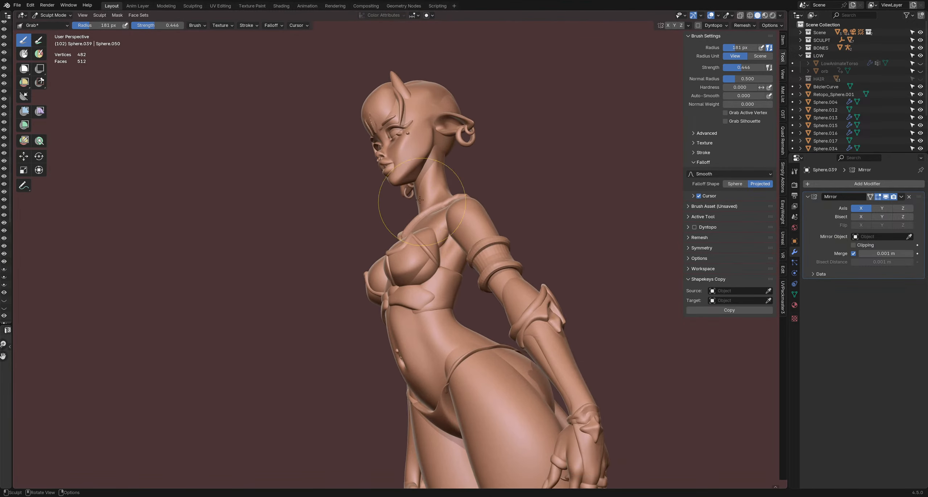
# - Join the collarbone strap's mirrored lower ends in a V above the breasts with Grab, down to 97 px
pyautogui.moveTo(410, 232)
pyautogui.mouseDown(button='middle')
pyautogui.moveTo(423, 216)
pyautogui.moveTo(446, 217)
pyautogui.moveTo(488, 255)
pyautogui.mouseUp(button='middle')
pyautogui.press('f')
pyautogui.click(432, 220)
pyautogui.press('f')
pyautogui.click(477, 254)
pyautogui.press('f')
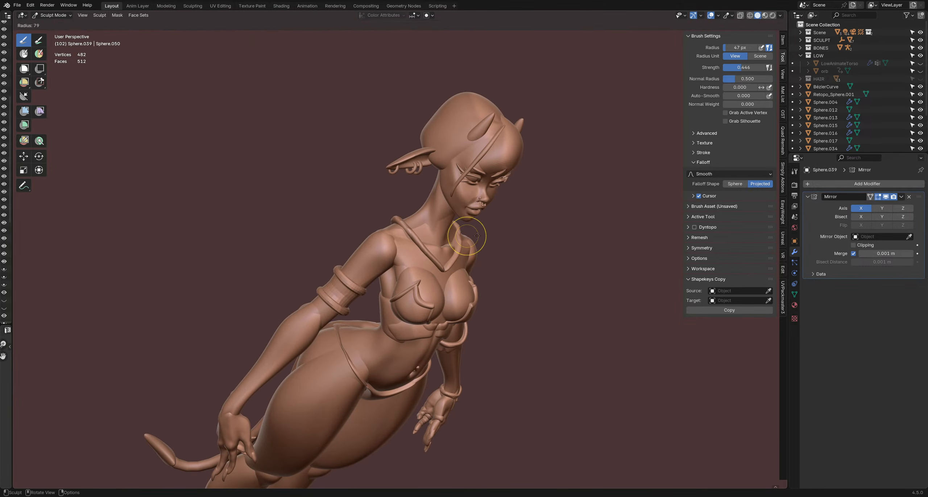
pyautogui.click(485, 232)
pyautogui.moveTo(458, 232); pyautogui.dragTo(464, 234)
pyautogui.moveTo(481, 242); pyautogui.dragTo(455, 222)
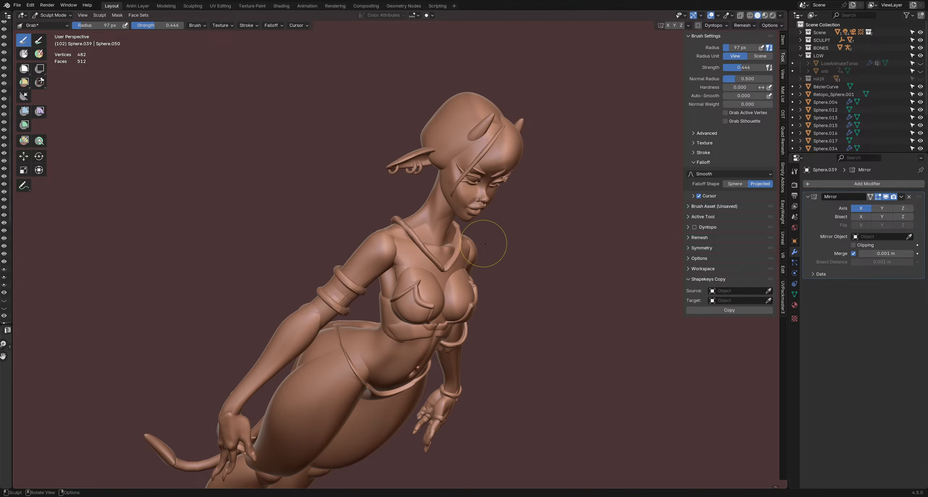
# - Even out the collarbone strap's run from chest to shoulder in front view with Grab at 121 px
pyautogui.moveTo(485, 244)
pyautogui.mouseDown(button='middle')
pyautogui.moveTo(437, 224)
pyautogui.moveTo(461, 230)
pyautogui.moveTo(451, 256)
pyautogui.mouseUp(button='middle')
pyautogui.press('f')
pyautogui.click(454, 226)
pyautogui.press('f')
pyautogui.click(456, 229)
pyautogui.press('f')
pyautogui.click(459, 269)
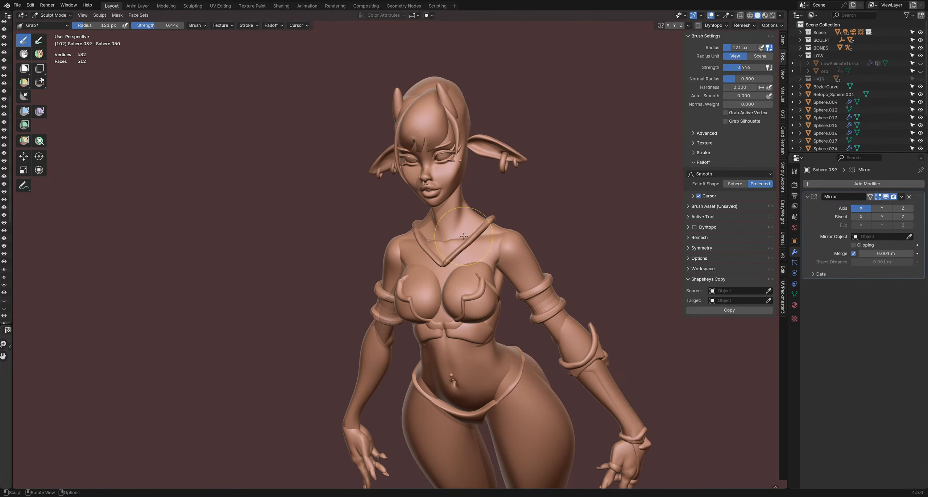
# - Adjust the collarbone strap's upper end on top of the shoulder with Grab
pyautogui.moveTo(464, 236)
pyautogui.mouseDown(button='middle')
pyautogui.moveTo(450, 239)
pyautogui.moveTo(483, 218)
pyautogui.moveTo(494, 244)
pyautogui.moveTo(489, 221)
pyautogui.moveTo(497, 221)
pyautogui.mouseUp(button='middle')
pyautogui.press('f')
pyautogui.click(471, 230)
pyautogui.press('f')
pyautogui.click(489, 219)
# - Switch sculpting to the back band and pull its shoulder end into place with Elastic Snake Hook at 134 px
pyautogui.hotkey('ctrl', 'Tab')
pyautogui.click(493, 235)
pyautogui.hotkey('ctrl', 'Tab')
pyautogui.press('k')
pyautogui.moveTo(493, 221); pyautogui.dragTo(479, 213)
pyautogui.moveTo(476, 211); pyautogui.dragTo(434, 205, button='middle')
pyautogui.press('f')
pyautogui.click(416, 194)
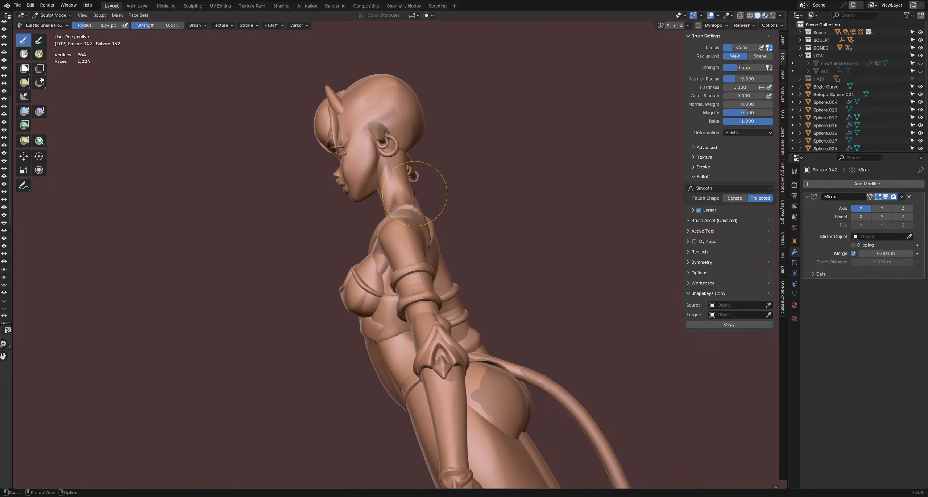
pyautogui.moveTo(416, 194); pyautogui.dragTo(434, 201)
# - Reshape the back band's meeting point at the spine from behind with Elastic Snake Hook at 113 px
pyautogui.moveTo(451, 208)
pyautogui.mouseDown(button='middle')
pyautogui.moveTo(334, 232)
pyautogui.moveTo(361, 282)
pyautogui.mouseUp(button='middle')
pyautogui.scroll(-6, 361, 282)
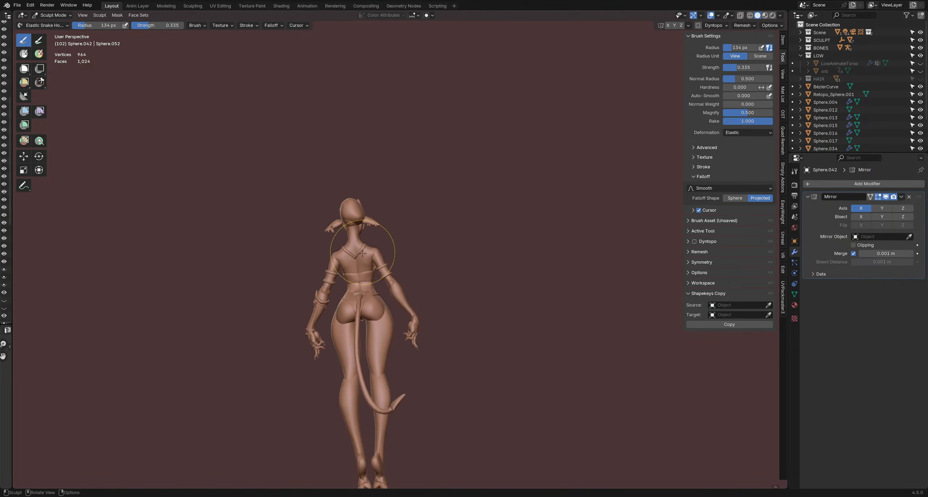
pyautogui.moveTo(352, 246); pyautogui.dragTo(361, 261, button='middle')
pyautogui.scroll(7, 361, 261)
pyautogui.press('f')
pyautogui.click(387, 271)
pyautogui.moveTo(355, 267); pyautogui.dragTo(363, 265)
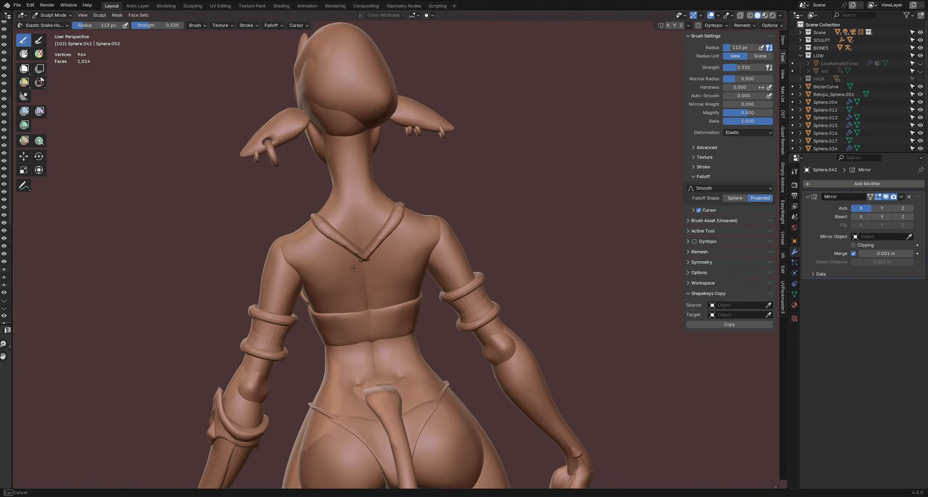
# - Check the strap from the side and adjust the V's tip on the upper back at 135 px
pyautogui.moveTo(369, 273); pyautogui.dragTo(483, 259, button='middle')
pyautogui.scroll(-5, 471, 256)
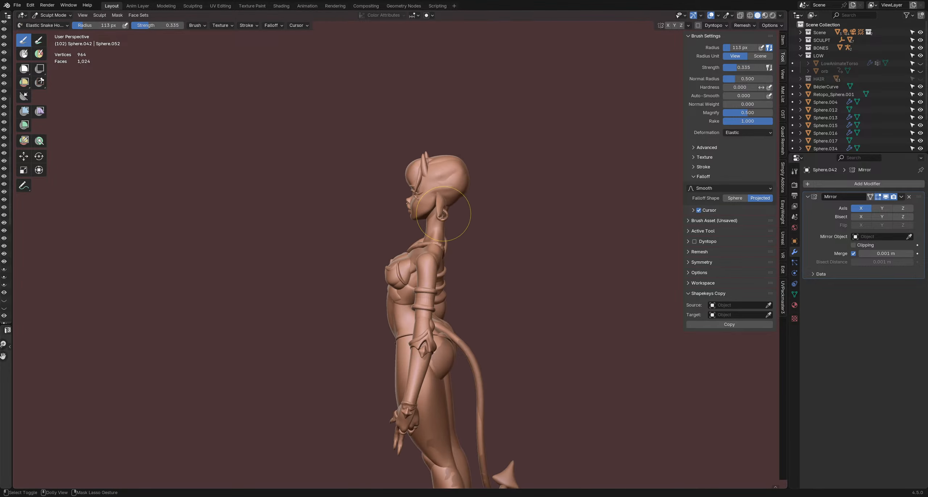
pyautogui.scroll(3, 402, 232)
pyautogui.moveTo(409, 235)
pyautogui.mouseDown(button='middle')
pyautogui.moveTo(339, 246)
pyautogui.moveTo(378, 244)
pyautogui.moveTo(370, 242)
pyautogui.mouseUp(button='middle')
pyautogui.scroll(2, 351, 250)
pyautogui.press('f')
pyautogui.click(380, 244)
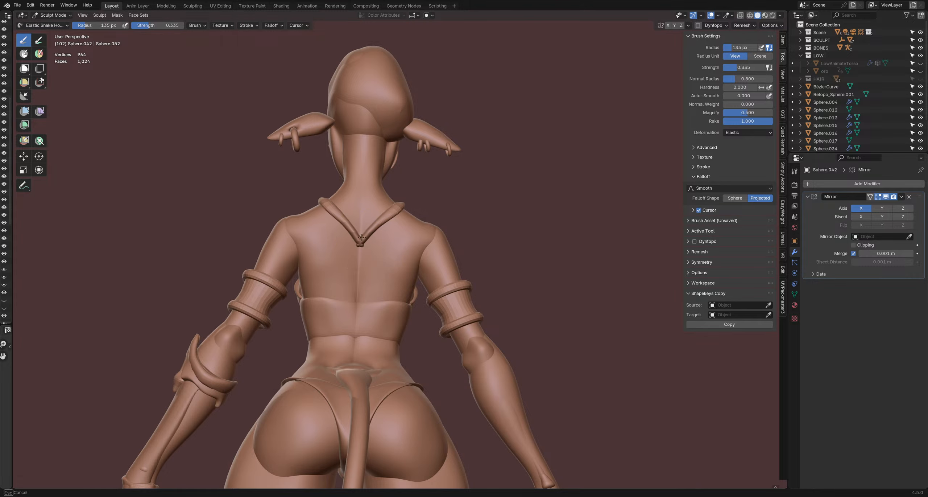
pyautogui.moveTo(362, 238); pyautogui.dragTo(362, 241)
# - Refine the V's pointed tip at the spine with Elastic Snake Hook, changing the radius from 90 to 126 and 54 px
pyautogui.press('f')
pyautogui.rightClick(377, 248)
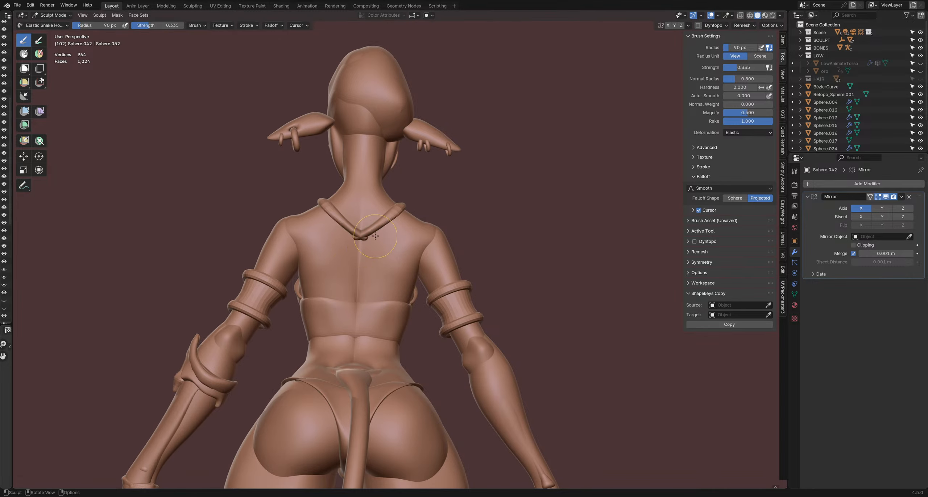
pyautogui.moveTo(376, 236); pyautogui.dragTo(351, 243, button='middle')
pyautogui.press('f')
pyautogui.click(358, 244)
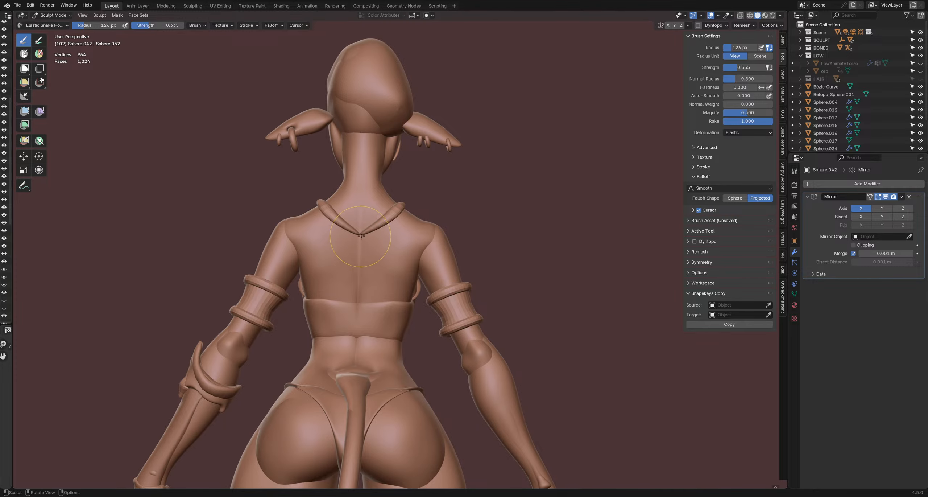
pyautogui.press('f')
pyautogui.click(348, 234)
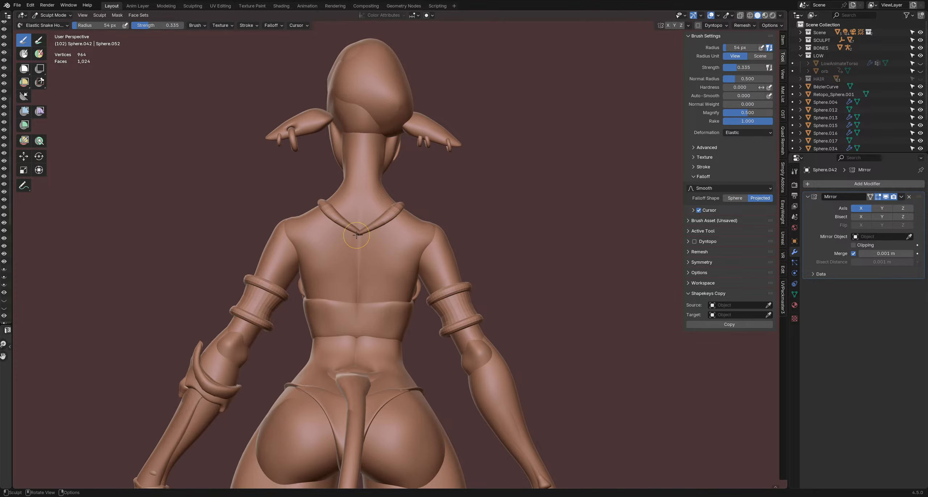
# - Thicken the joined band ends at the spine with Inflate/Deflate at about 127 px and return to Grab
pyautogui.press('g')
pyautogui.press('i')
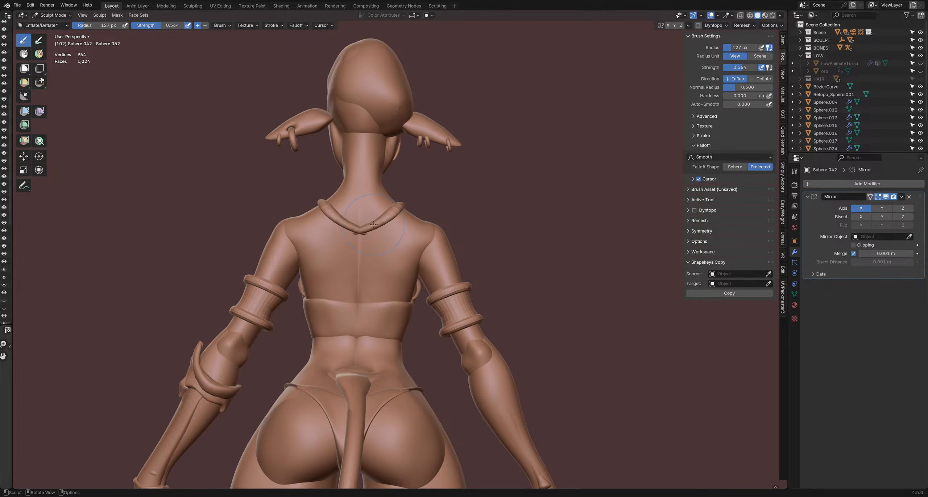
pyautogui.press('f')
pyautogui.click(346, 232)
pyautogui.press('g')
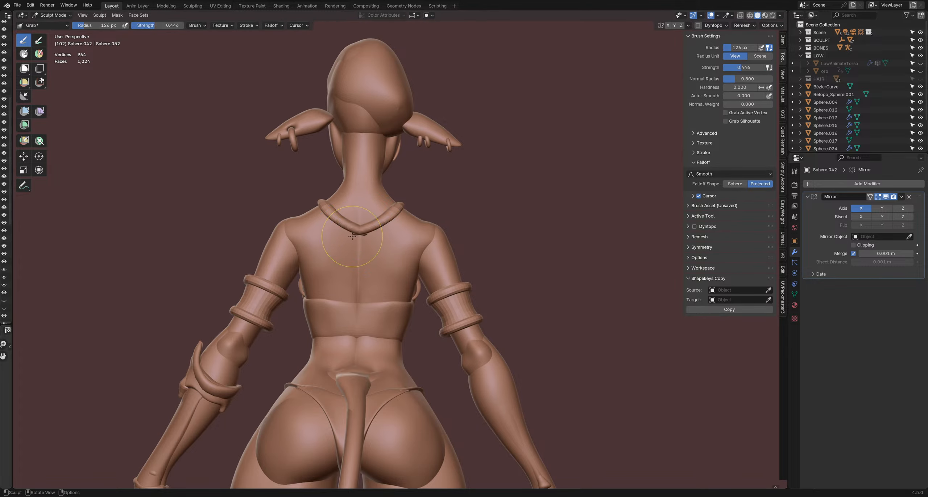
# - Lift and round the back band's V at the spine with Grab, changing the radius from 97 to 111 and 118 px
pyautogui.press('f')
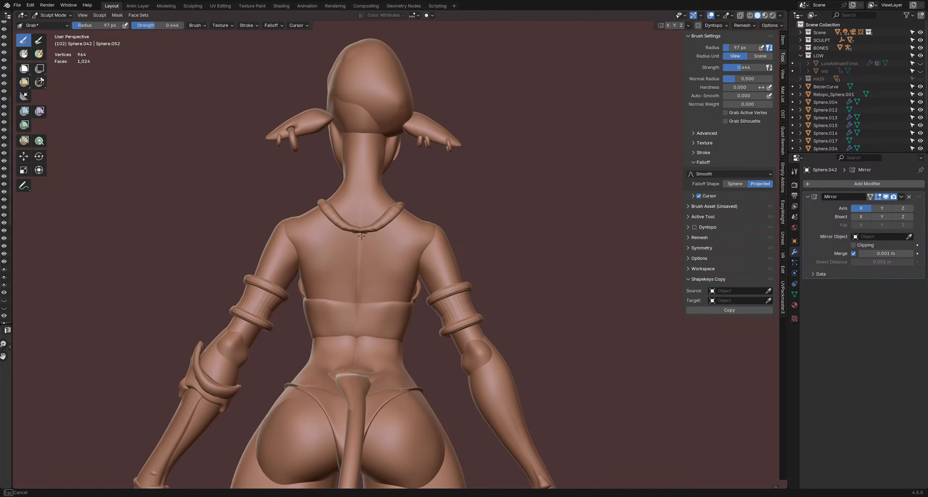
pyautogui.press('f')
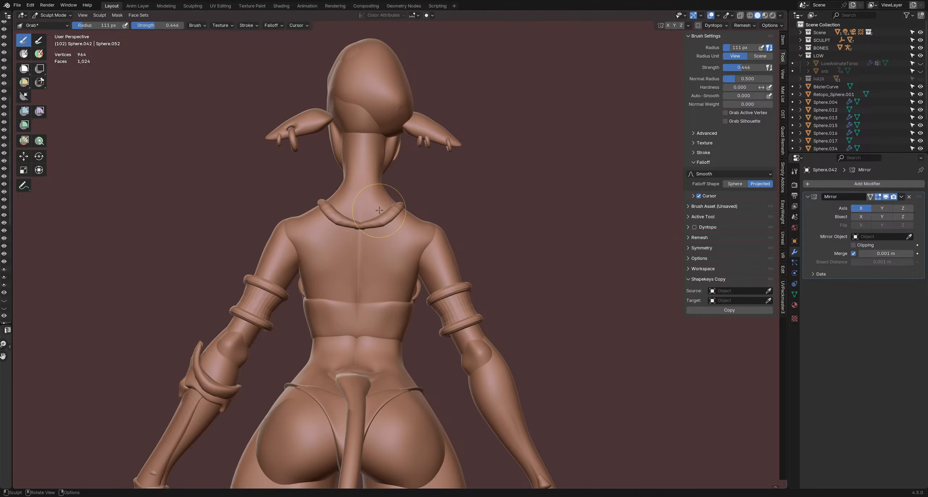
pyautogui.moveTo(379, 210); pyautogui.dragTo(399, 247, button='middle')
pyautogui.scroll(1, 399, 247)
pyautogui.moveTo(393, 244); pyautogui.dragTo(391, 241)
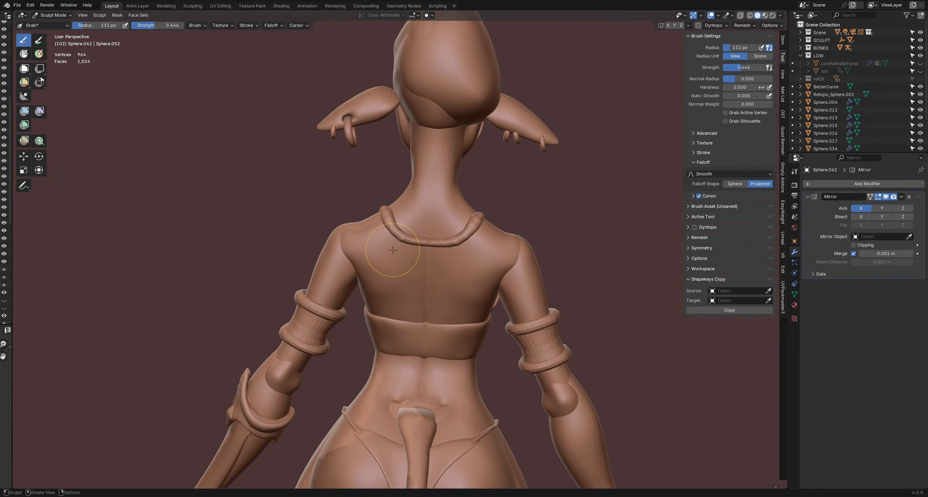
pyautogui.moveTo(392, 250)
pyautogui.mouseDown(button='middle')
pyautogui.moveTo(392, 231)
pyautogui.moveTo(379, 226)
pyautogui.mouseUp(button='middle')
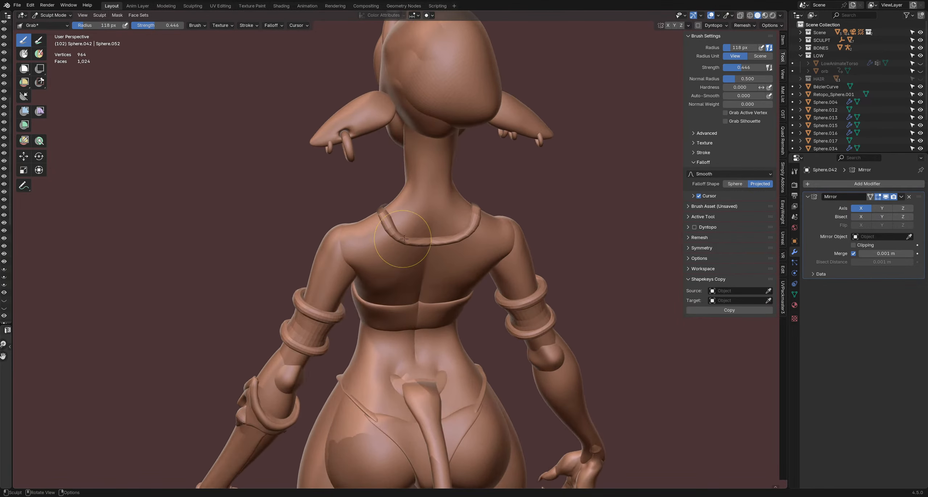
pyautogui.moveTo(409, 232); pyautogui.dragTo(407, 235)
# - Set the Grab radius to 155 px and nudge the back band's V on the upper back from behind
pyautogui.scroll(-3, 408, 235)
pyautogui.scroll(1, 406, 237)
pyautogui.moveTo(406, 238)
pyautogui.mouseDown(button='middle')
pyautogui.moveTo(503, 277)
pyautogui.moveTo(203, 254)
pyautogui.moveTo(412, 243)
pyautogui.moveTo(464, 250)
pyautogui.moveTo(358, 244)
pyautogui.mouseUp(button='middle')
pyautogui.scroll(-6, 386, 263)
pyautogui.scroll(3, 384, 267)
pyautogui.scroll(3, 380, 265)
pyautogui.scroll(2, 407, 243)
pyautogui.scroll(-1, 408, 244)
pyautogui.press('f')
pyautogui.click(436, 244)
pyautogui.press('f')
pyautogui.click(401, 255)
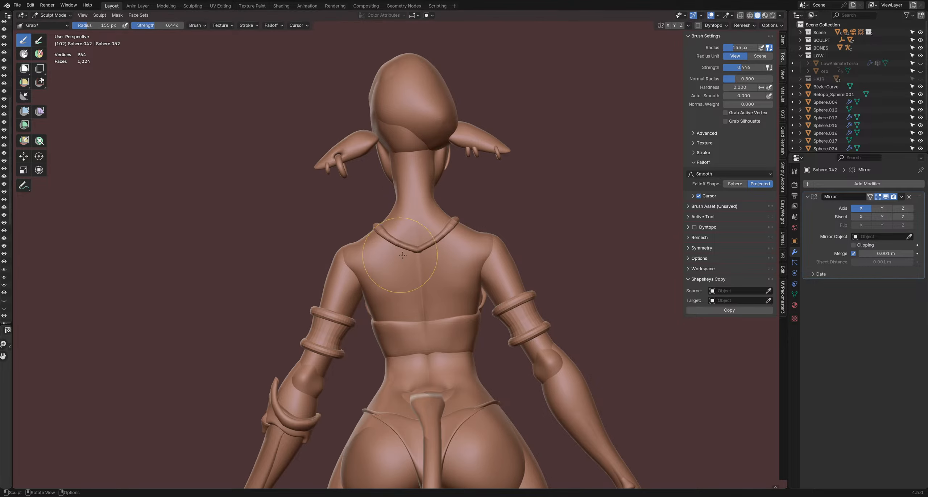
pyautogui.moveTo(403, 255); pyautogui.dragTo(403, 260)
pyautogui.moveTo(403, 261); pyautogui.dragTo(407, 260, button='middle')
pyautogui.scroll(-5, 407, 261)
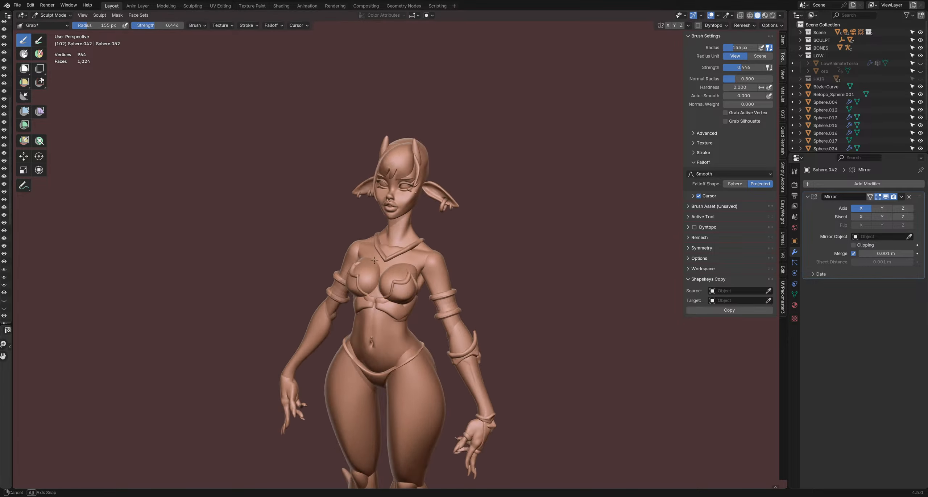
# - Return to Object Mode and save DemonOutfit2.blend
pyautogui.hotkey('ctrl', 'Tab')
pyautogui.click(332, 264)
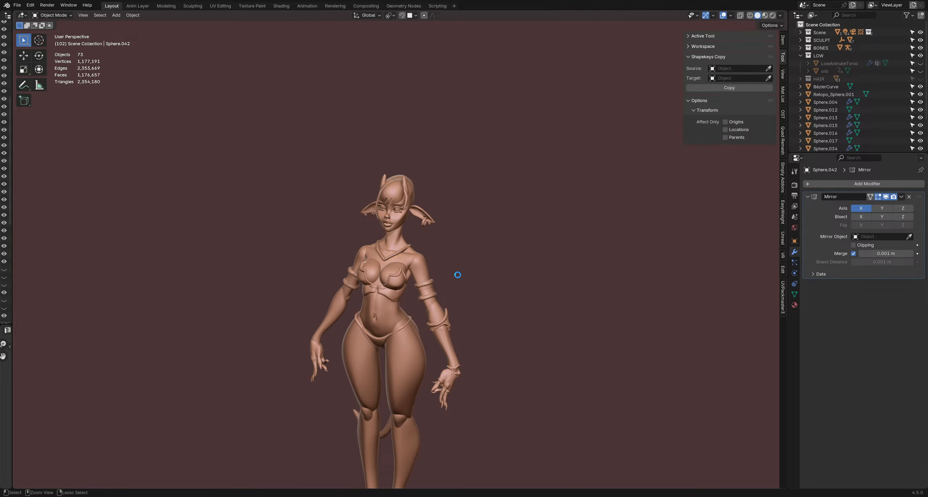
pyautogui.moveTo(458, 275); pyautogui.dragTo(432, 270, button='middle')
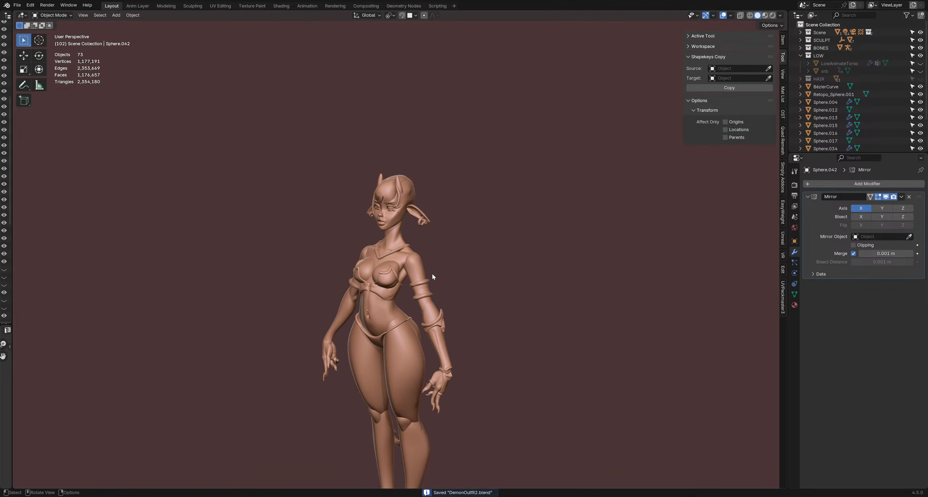
# - Snap the 3D cursor to the world origin
pyautogui.hotkey('shift', 'a')
pyautogui.scroll(-3, 513, 299)
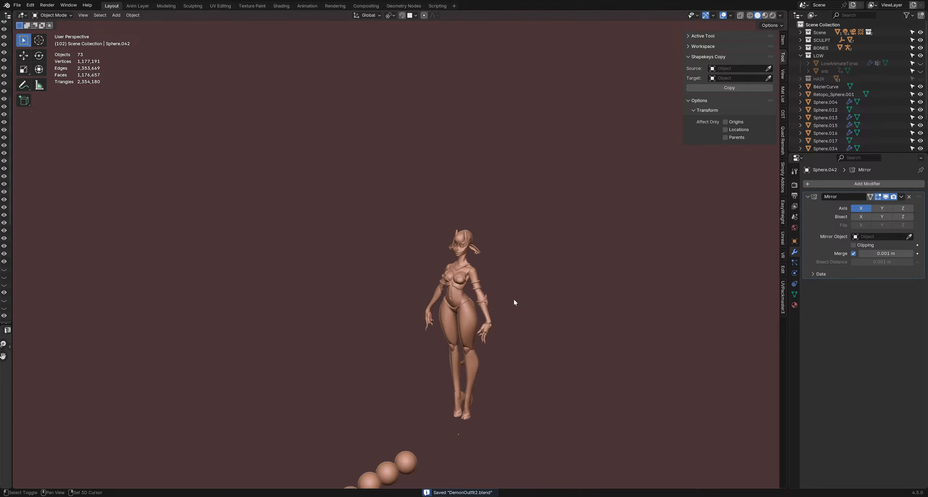
pyautogui.moveTo(515, 299); pyautogui.dragTo(560, 301, button='middle')
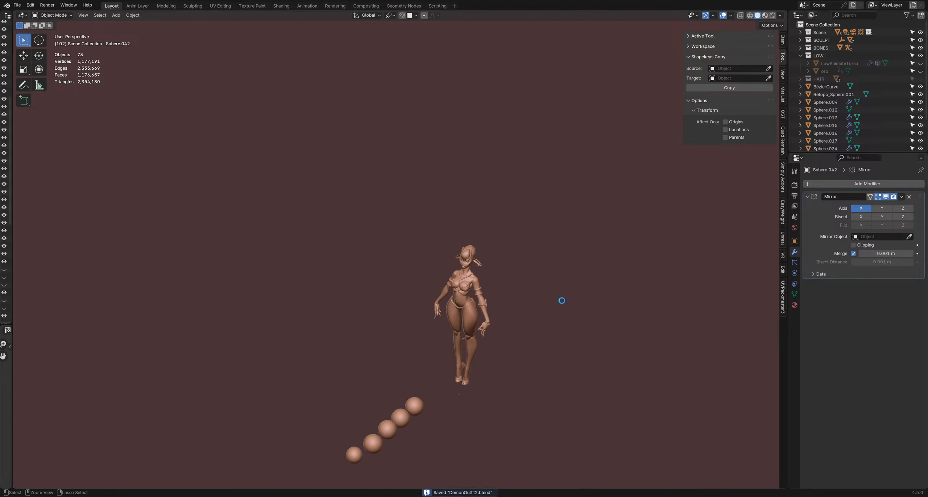
pyautogui.scroll(5, 505, 317)
pyautogui.hotkey('shift', 's')
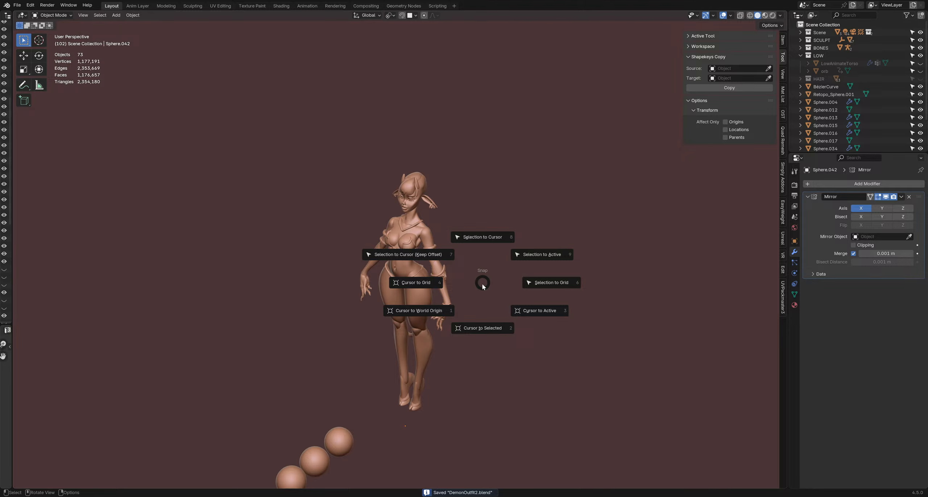
pyautogui.click(448, 306)
pyautogui.moveTo(448, 306); pyautogui.dragTo(489, 332, button='middle')
# - Add a torus at the world origin and raise it about 2.9 m along Z to the character's upper body
pyautogui.press('q')
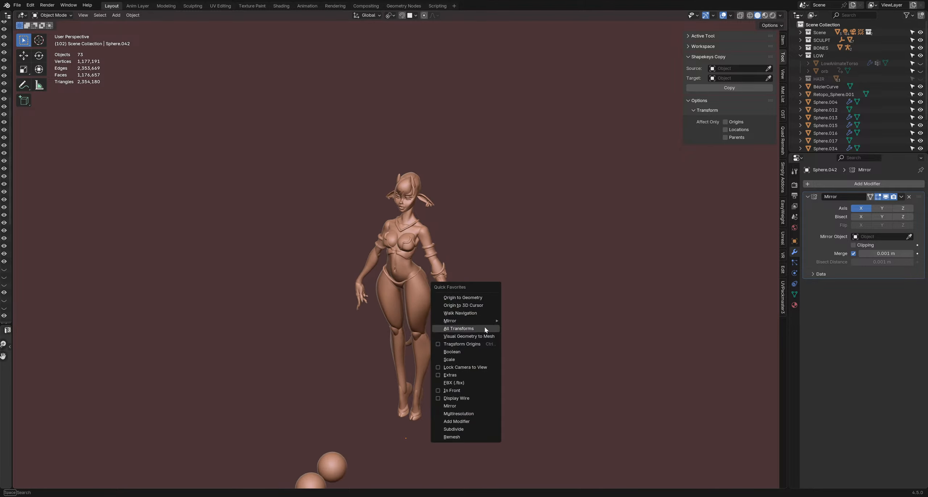
pyautogui.press('Escape')
pyautogui.hotkey('shift', 'a')
pyautogui.moveTo(478, 303)
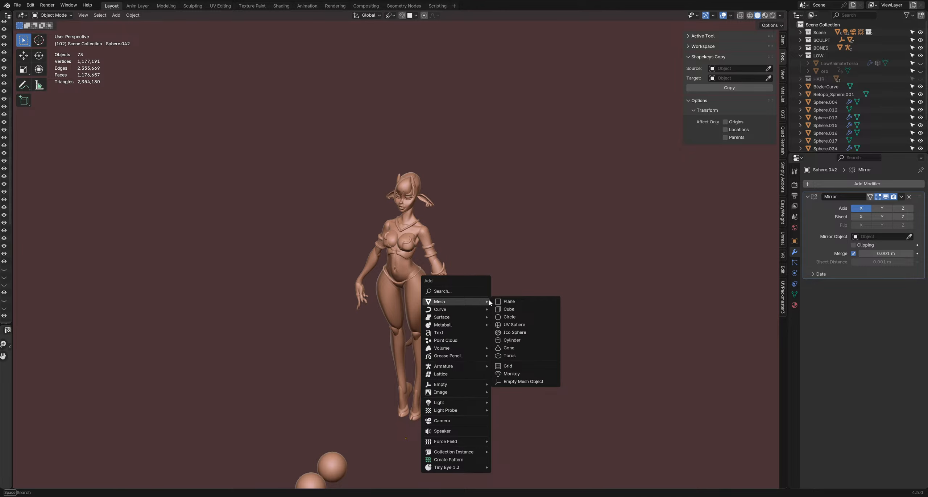
pyautogui.click(515, 355)
pyautogui.scroll(-3, 506, 350)
pyautogui.press('g')
pyautogui.press('z')
pyautogui.click(466, 168)
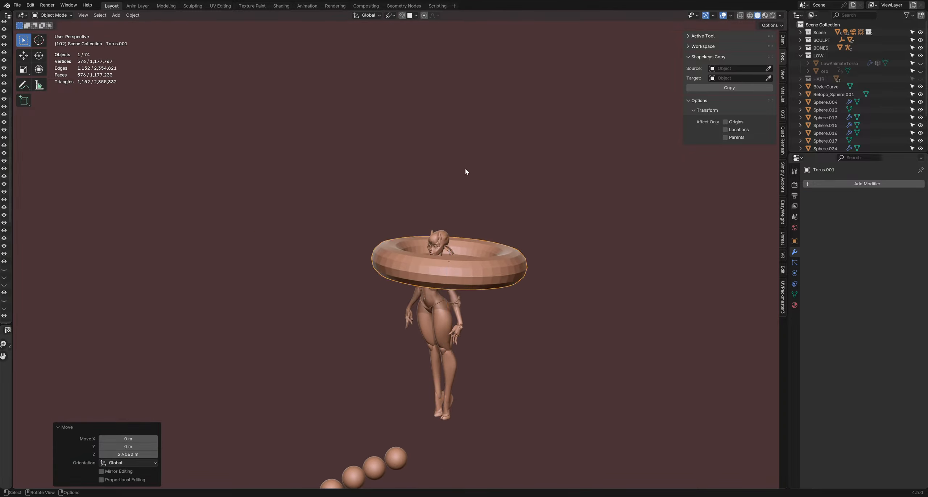
# - Scale the torus to 0.377 and move it along Y so that it encircles the neck
pyautogui.scroll(3, 522, 239)
pyautogui.moveTo(530, 246); pyautogui.dragTo(450, 357, button='middle')
pyautogui.press('s')
pyautogui.click(445, 272)
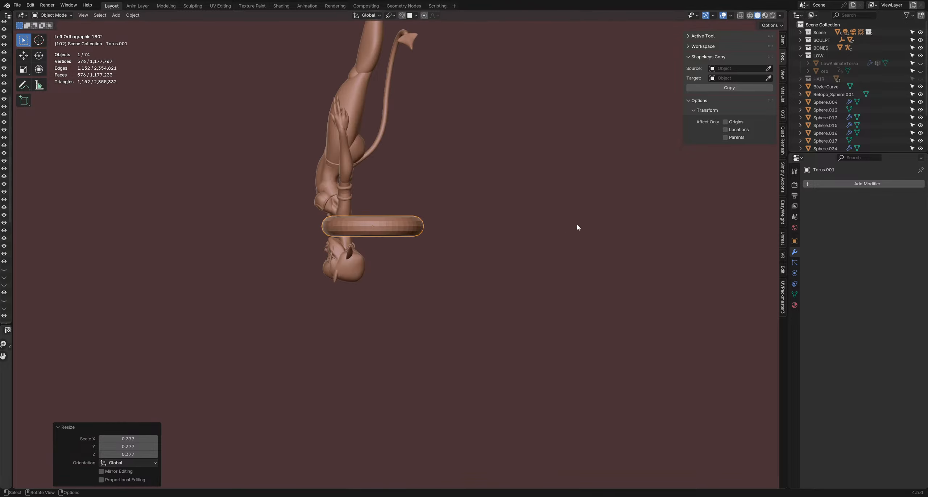
pyautogui.keyDown('alt'); pyautogui.moveTo(578, 228); pyautogui.dragTo(609, 293, button='middle'); pyautogui.keyUp('alt')
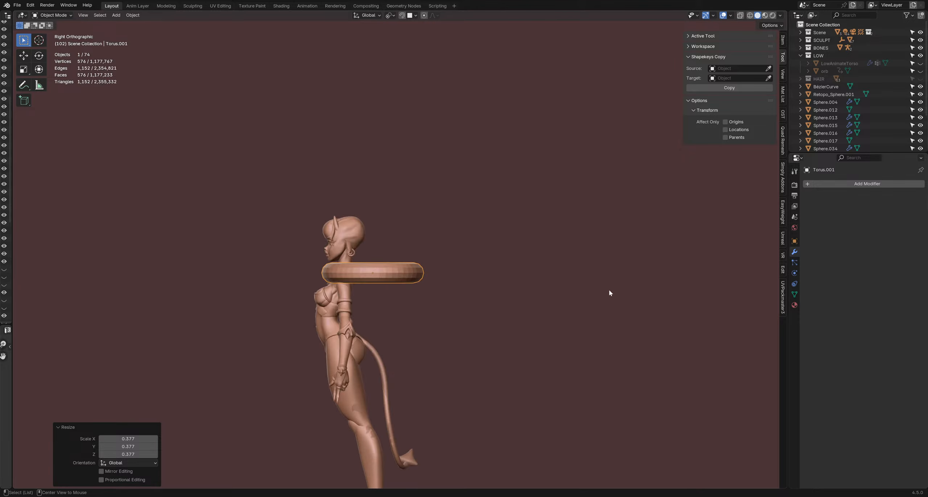
pyautogui.keyDown('alt'); pyautogui.moveTo(542, 293); pyautogui.dragTo(529, 292, button='middle'); pyautogui.keyUp('alt')
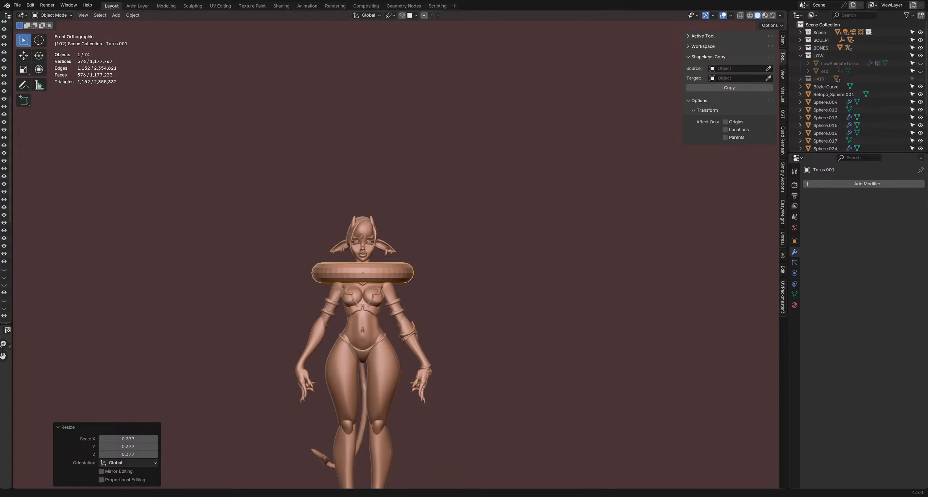
pyautogui.keyDown('shift'); pyautogui.moveTo(377, 262); pyautogui.dragTo(388, 397, button='middle'); pyautogui.keyUp('shift')
pyautogui.press('g')
pyautogui.press('y')
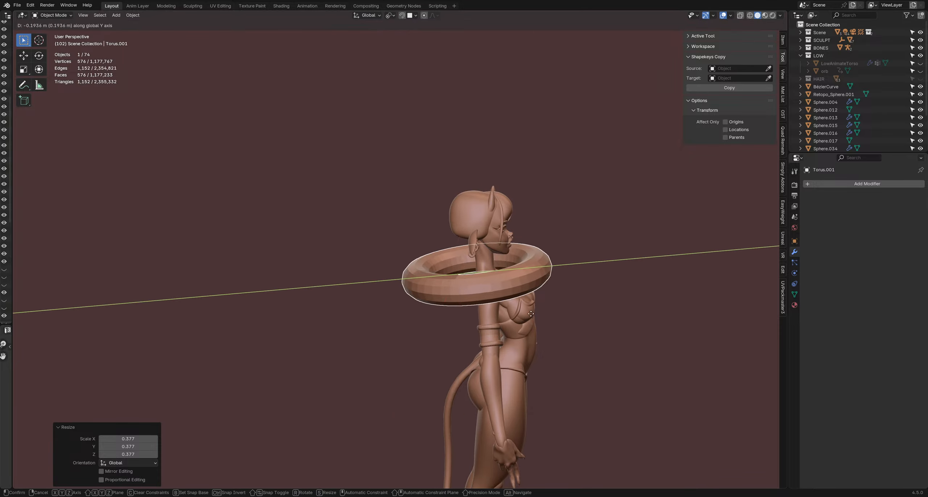
pyautogui.click(551, 315)
# - Scale the torus down further and nudge it into line with the neck
pyautogui.moveTo(552, 314); pyautogui.dragTo(355, 272, button='middle')
pyautogui.press('s')
pyautogui.click(515, 343)
pyautogui.press('g')
pyautogui.middleClick(544, 361)
pyautogui.click(536, 358)
pyautogui.press('g')
pyautogui.middleClick(526, 362)
pyautogui.click(521, 360)
# - Raise the torus about 0.063 m along Z to mid-neck height and scale it by 0.419
pyautogui.press('KP_Decimal')
pyautogui.scroll(-1, 443, 278)
pyautogui.press('g')
pyautogui.press('z')
pyautogui.click(530, 265)
pyautogui.press('s')
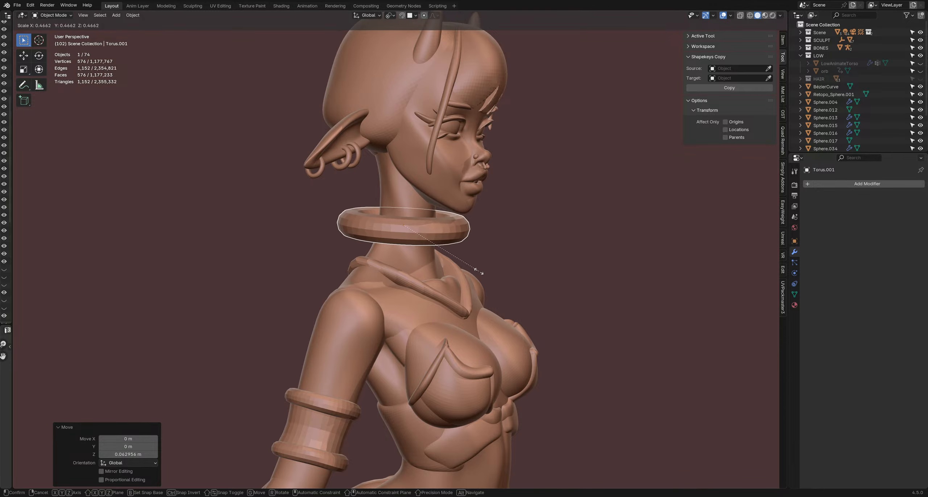
pyautogui.click(468, 264)
# - Stretch the torus along its local Z axis and scale it by 0.702 to form a tall neck collar
pyautogui.moveTo(468, 264)
pyautogui.mouseDown(button='middle')
pyautogui.moveTo(436, 249)
pyautogui.moveTo(459, 252)
pyautogui.mouseUp(button='middle')
pyautogui.press('s')
pyautogui.press('z')
pyautogui.press('z')
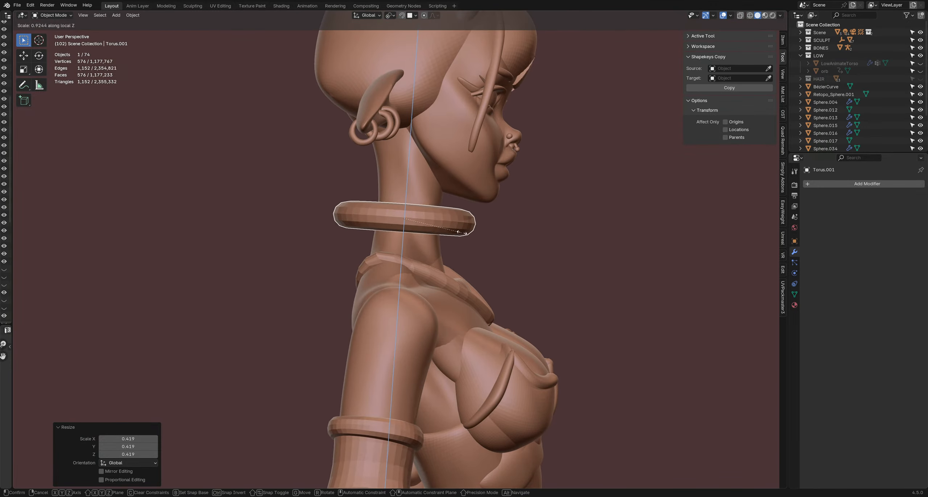
pyautogui.click(481, 275)
pyautogui.press('s')
pyautogui.click(513, 271)
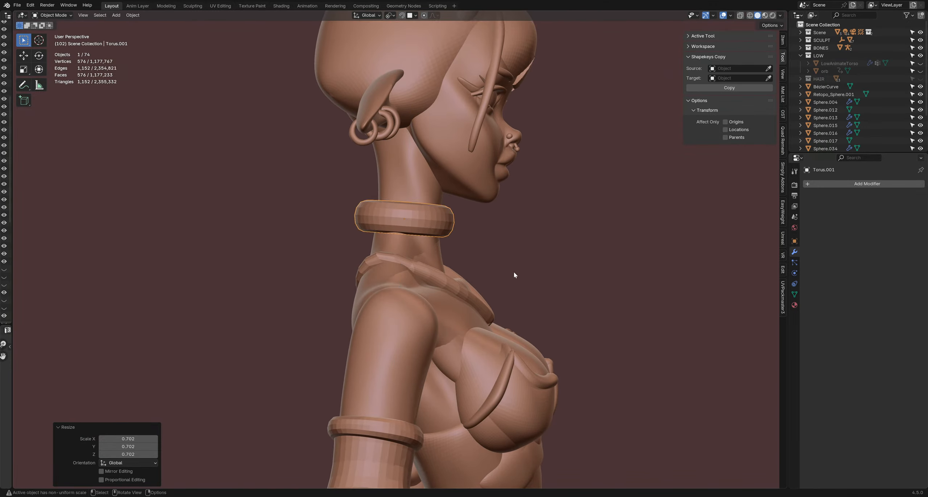
# - Shift the collar about -0.0065 m along Y to centre it on the neck
pyautogui.press('g')
pyautogui.press('x')
pyautogui.press('x')
pyautogui.press('x')
pyautogui.press('y')
pyautogui.click(537, 279)
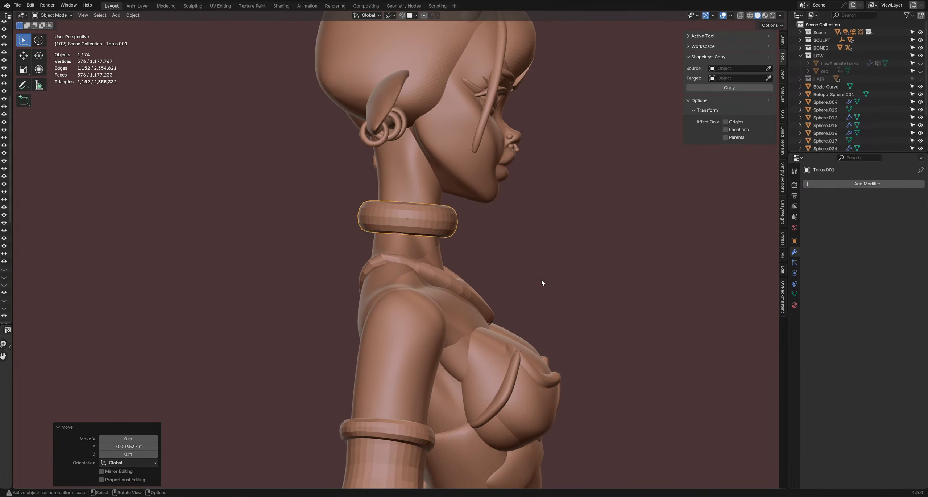
pyautogui.moveTo(541, 281); pyautogui.dragTo(467, 255, button='middle')
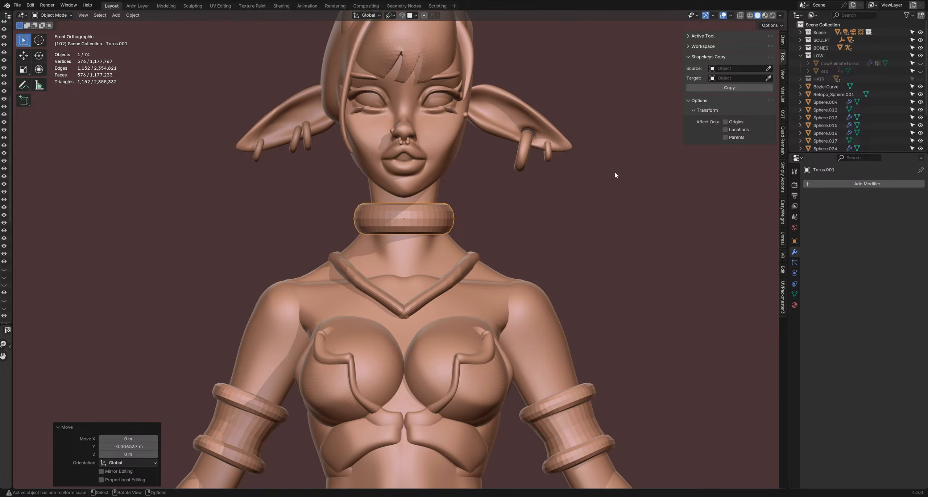
# - Enter Sculpt Mode on the collar and set up the Scrape/Fill brush with a 97 px radius and 0.620 strength
pyautogui.hotkey('ctrl', 'Tab')
pyautogui.click(612, 214)
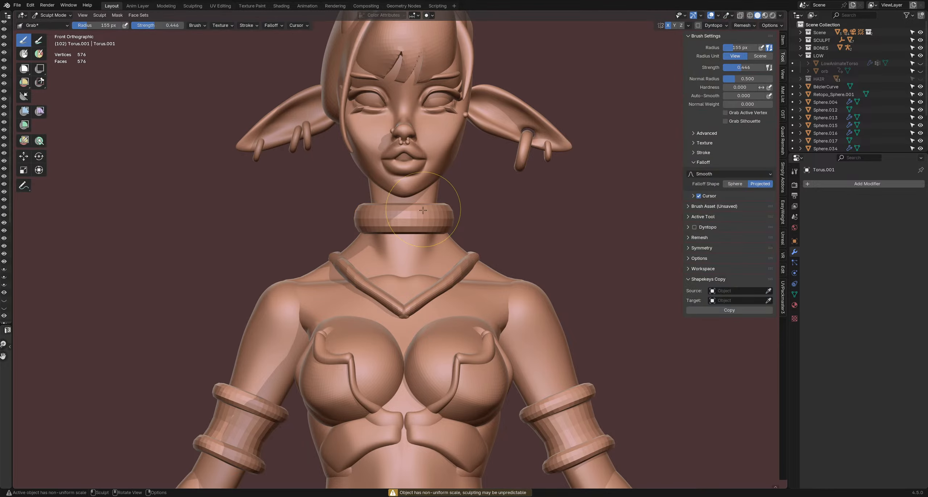
pyautogui.press('f')
pyautogui.click(444, 220)
pyautogui.press('f')
pyautogui.click(460, 225)
pyautogui.press('p')
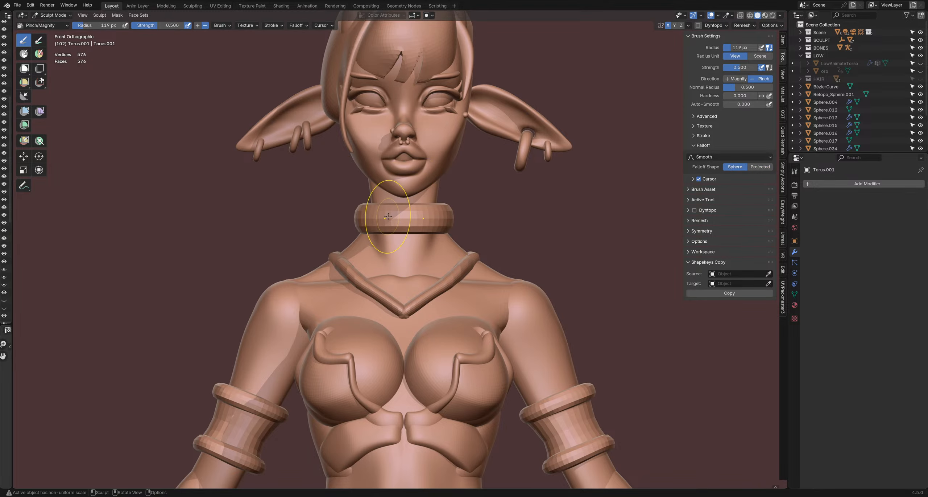
pyautogui.hotkey('shift', 't')
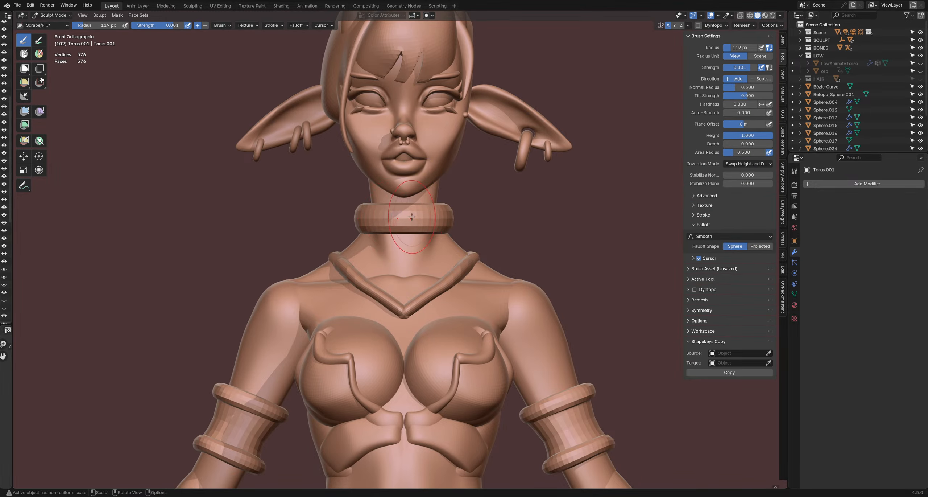
pyautogui.press('f')
pyautogui.click(412, 218)
pyautogui.hotkey('shift', 'f')
pyautogui.click(435, 215)
# - Apply the collar's scale in Object Mode and go back to sculpting it
pyautogui.hotkey('ctrl', 'Tab')
pyautogui.hotkey('ctrl', 'a')
pyautogui.click(395, 217)
pyautogui.hotkey('ctrl', 'Tab')
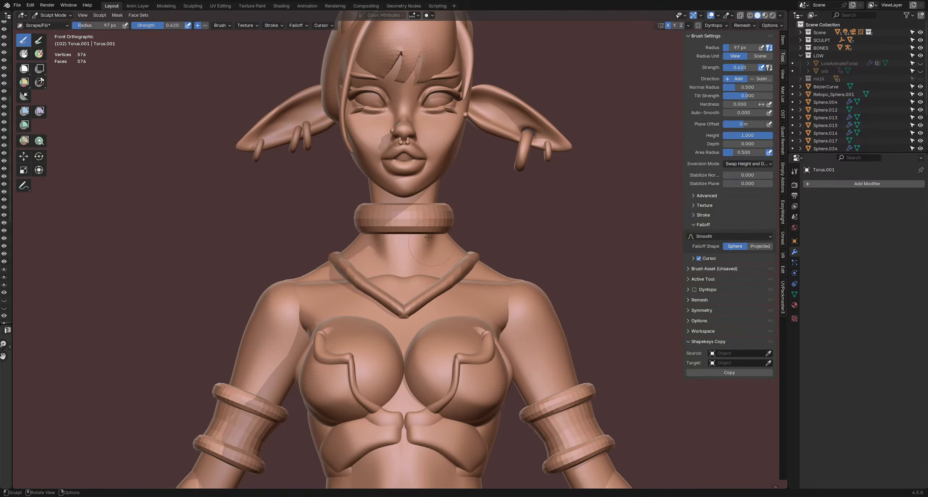
pyautogui.moveTo(407, 215)
pyautogui.mouseDown(button='middle')
pyautogui.moveTo(407, 229)
pyautogui.moveTo(447, 218)
pyautogui.moveTo(380, 218)
pyautogui.moveTo(460, 213)
pyautogui.mouseUp(button='middle')
# - Add a level 2 Subdivision modifier to the collar in Object Mode and deselect it
pyautogui.hotkey('ctrl', 'Tab')
pyautogui.hotkey('ctrl', '2')
pyautogui.scroll(-3, 411, 237)
pyautogui.moveTo(404, 238); pyautogui.dragTo(469, 236, button='middle')
pyautogui.click(462, 233)
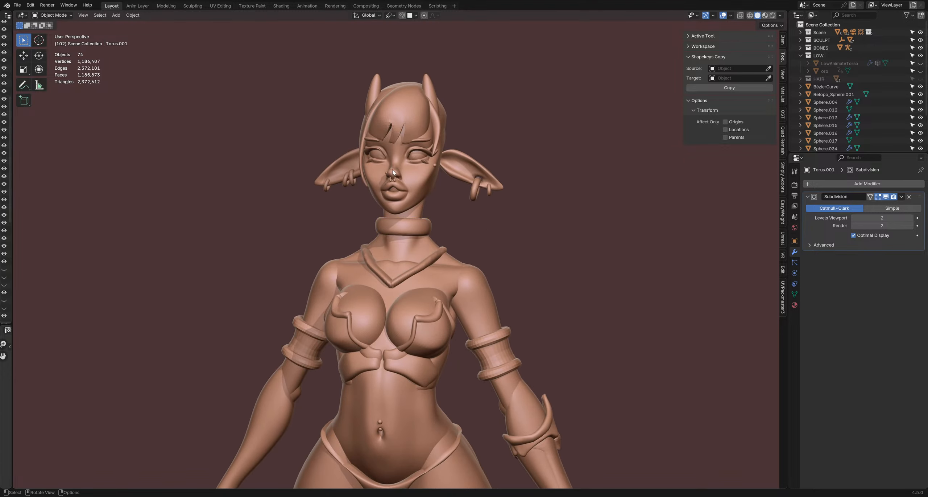
pyautogui.moveTo(393, 173); pyautogui.dragTo(389, 224, button='middle')
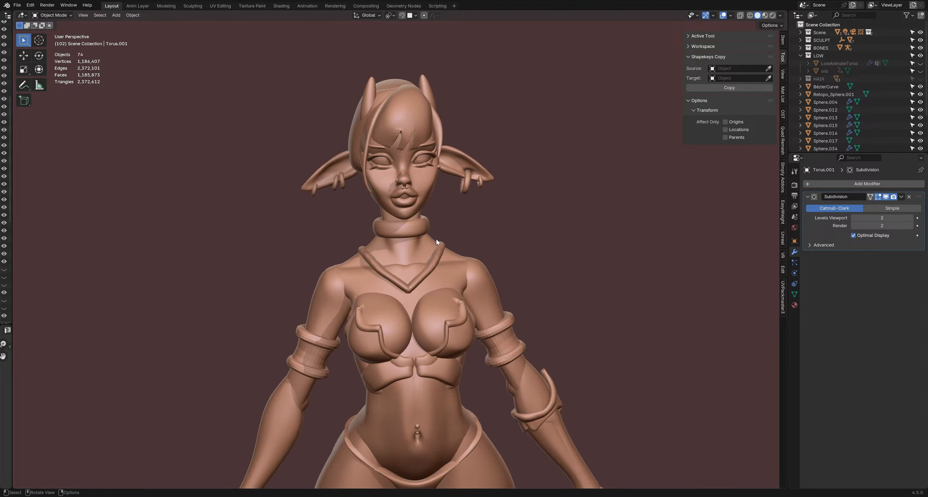
# - Return to sculpting the collar and tighten its outline around the neck with Grab at 68 px
pyautogui.click(415, 227)
pyautogui.hotkey('ctrl', 'Tab')
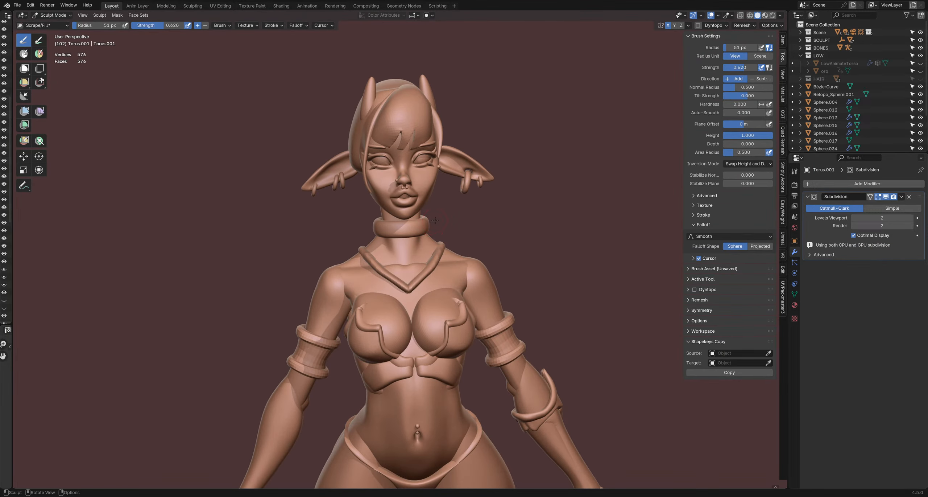
pyautogui.press('g')
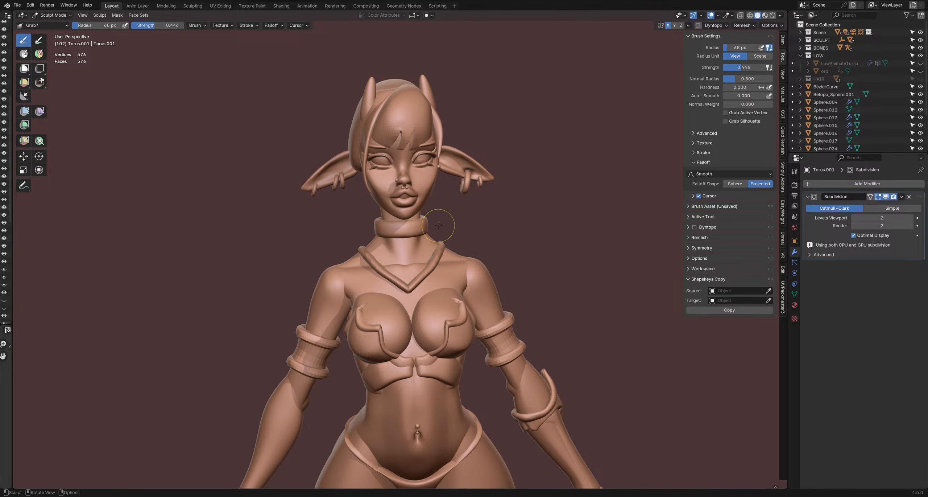
pyautogui.moveTo(438, 225)
pyautogui.mouseDown(button='middle')
pyautogui.moveTo(464, 218)
pyautogui.moveTo(470, 226)
pyautogui.moveTo(437, 228)
pyautogui.moveTo(490, 239)
pyautogui.moveTo(356, 213)
pyautogui.moveTo(340, 221)
pyautogui.moveTo(384, 227)
pyautogui.moveTo(356, 242)
pyautogui.moveTo(373, 242)
pyautogui.mouseUp(button='middle')
pyautogui.click(416, 227)
pyautogui.moveTo(373, 242); pyautogui.dragTo(373, 249)
pyautogui.moveTo(373, 249); pyautogui.dragTo(392, 245, button='middle')
pyautogui.moveTo(398, 244); pyautogui.dragTo(400, 241)
# - Fit the collar to the neck in side view with Grab at 160 and 118 px, and save the file
pyautogui.press('f')
pyautogui.click(421, 221)
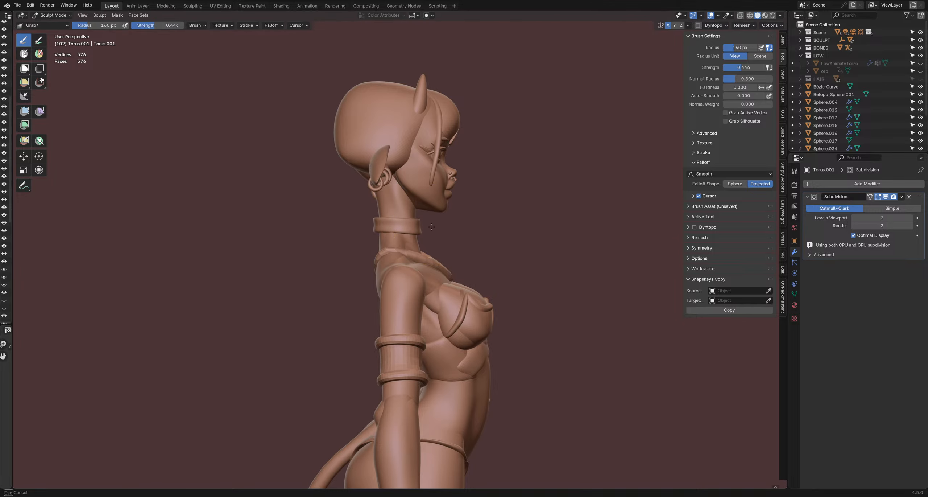
pyautogui.moveTo(343, 225)
pyautogui.mouseDown(button='middle')
pyautogui.moveTo(430, 230)
pyautogui.moveTo(461, 203)
pyautogui.moveTo(458, 212)
pyautogui.moveTo(473, 207)
pyautogui.moveTo(379, 205)
pyautogui.moveTo(370, 218)
pyautogui.moveTo(372, 229)
pyautogui.moveTo(468, 227)
pyautogui.moveTo(434, 226)
pyautogui.mouseUp(button='middle')
pyautogui.press('f')
pyautogui.click(368, 211)
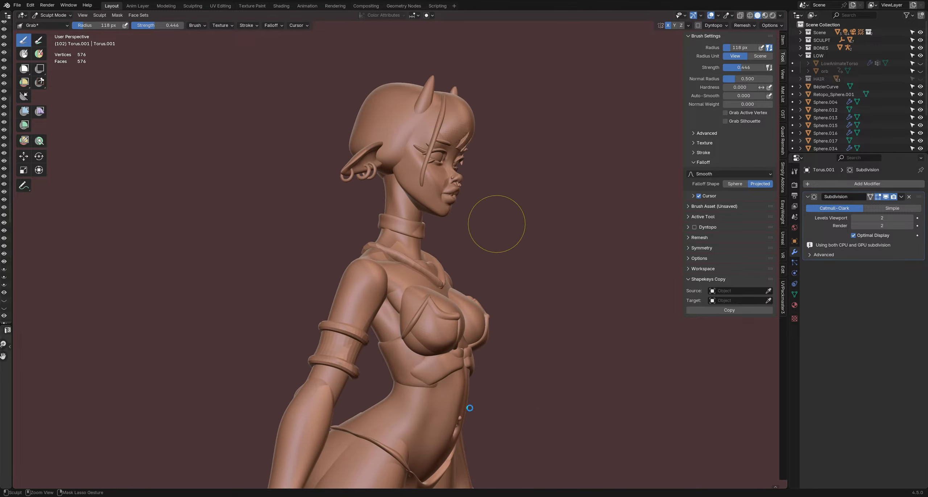
pyautogui.hotkey('ctrl', 's')
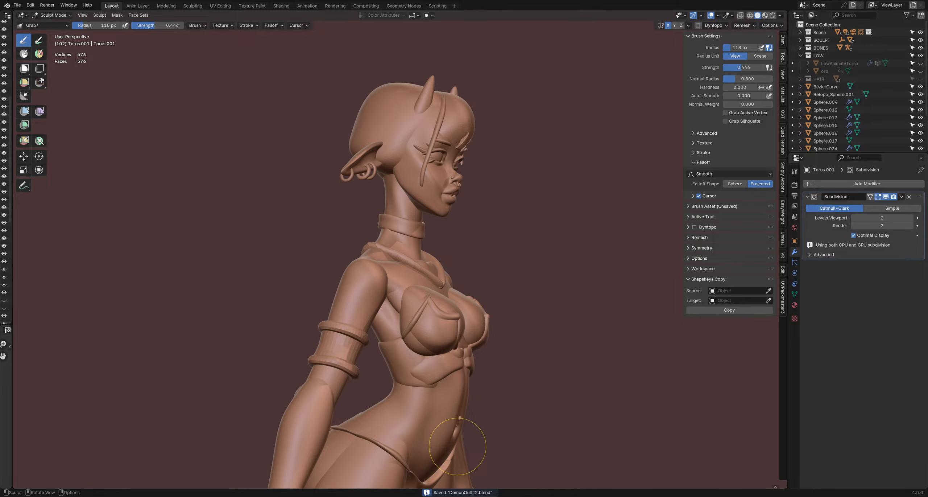
# - Check the collar from the front and three-quarter views, save the file and return to Object Mode
pyautogui.moveTo(455, 287)
pyautogui.mouseDown(button='middle')
pyautogui.moveTo(493, 269)
pyautogui.moveTo(472, 267)
pyautogui.mouseUp(button='middle')
pyautogui.scroll(4, 417, 224)
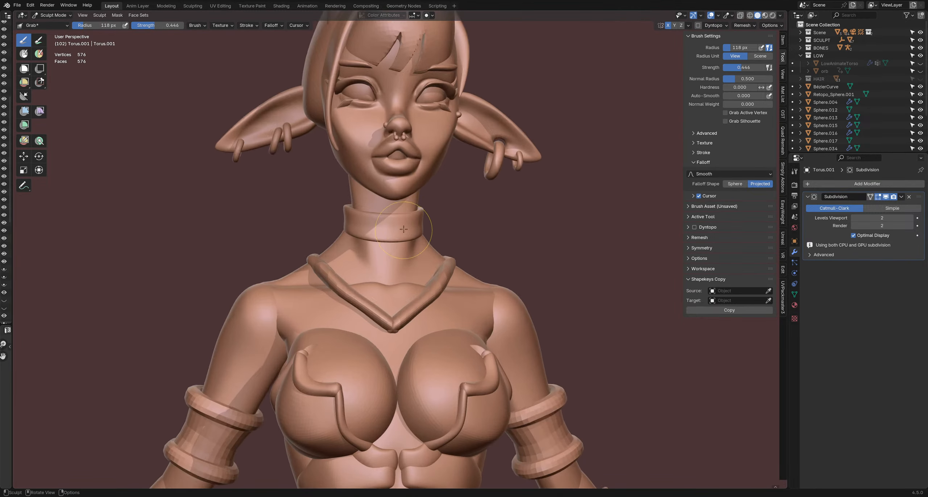
pyautogui.moveTo(333, 192); pyautogui.dragTo(478, 226, button='middle')
pyautogui.scroll(-3, 479, 227)
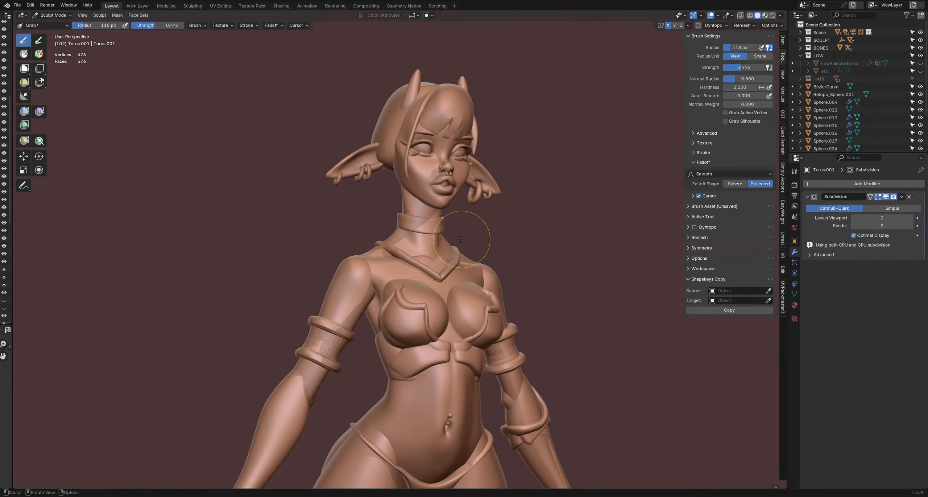
pyautogui.hotkey('ctrl', 's')
pyautogui.scroll(-5, 456, 239)
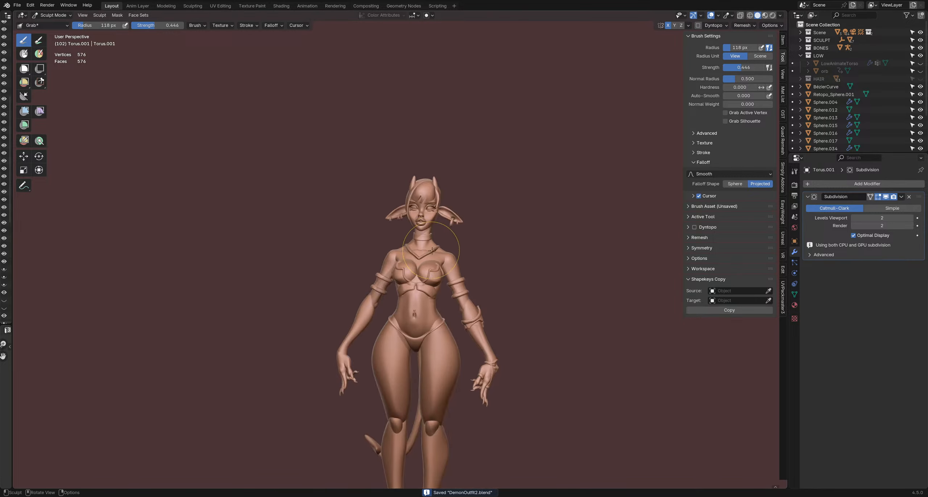
pyautogui.moveTo(446, 240)
pyautogui.mouseDown(button='middle')
pyautogui.moveTo(389, 255)
pyautogui.moveTo(410, 249)
pyautogui.mouseUp(button='middle')
pyautogui.scroll(3, 412, 249)
pyautogui.hotkey('ctrl', 'Tab')
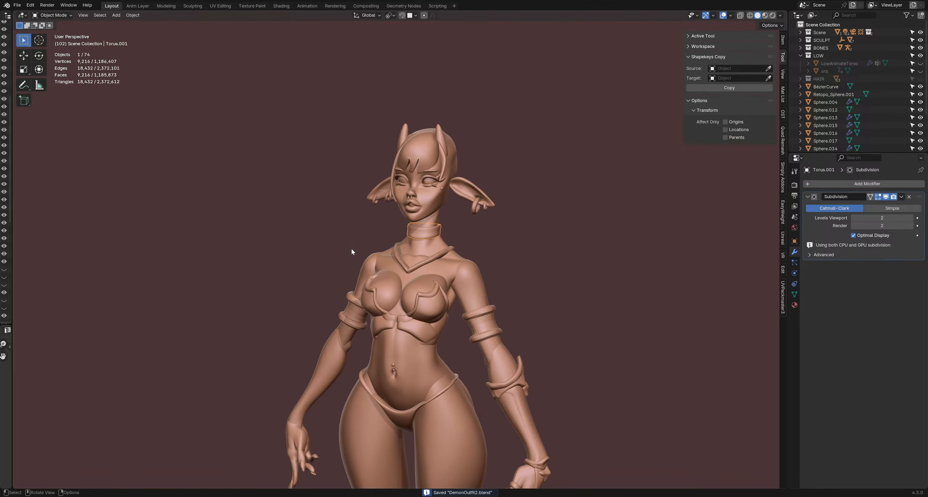
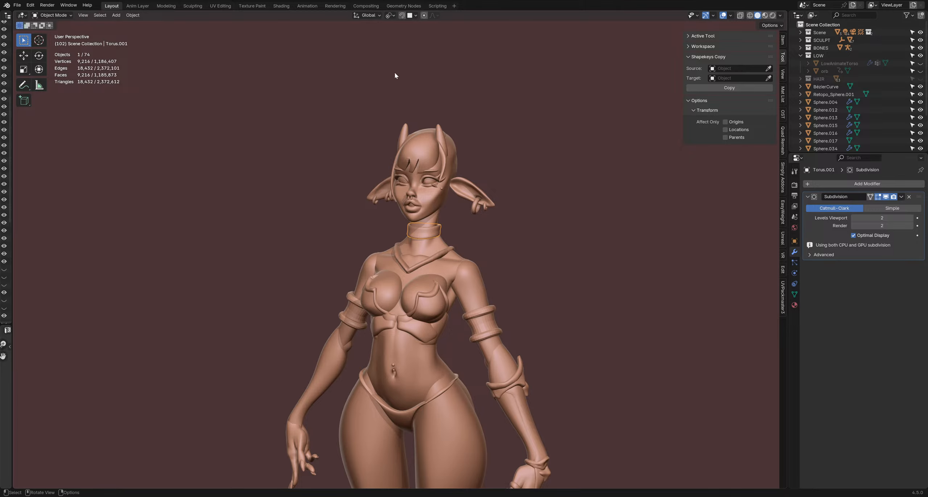
pyautogui.moveTo(510, 254); pyautogui.dragTo(472, 248, button='middle')
pyautogui.hotkey('shift', 'a')
pyautogui.moveTo(481, 250)
pyautogui.click(511, 272)
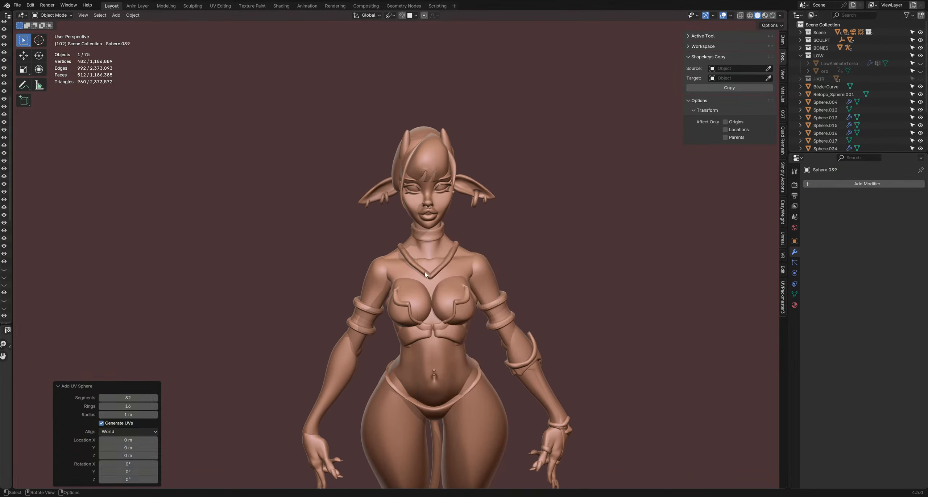
pyautogui.moveTo(425, 272); pyautogui.dragTo(454, 291, button='middle')
pyautogui.scroll(-3, 455, 290)
pyautogui.press('g')
pyautogui.press('z')
pyautogui.click(529, 265)
pyautogui.scroll(4, 529, 266)
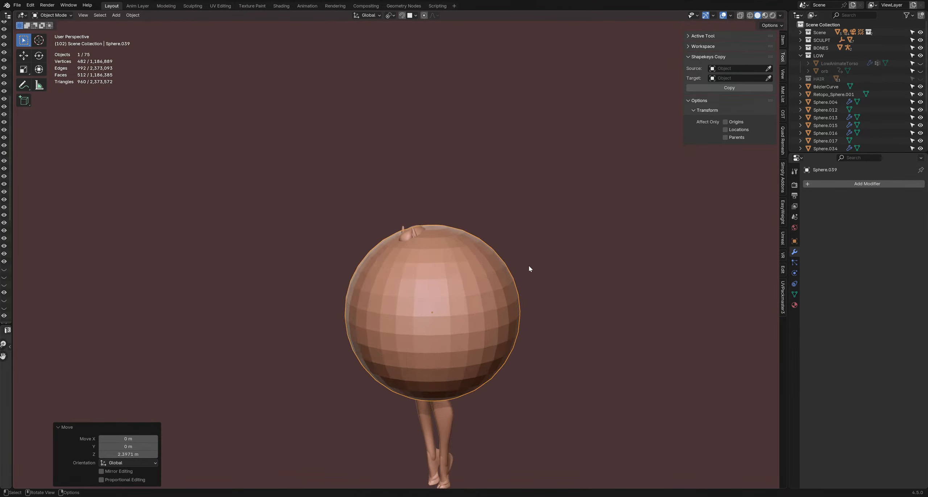
pyautogui.press('s')
pyautogui.click(437, 319)
pyautogui.press('g')
pyautogui.click(390, 260)
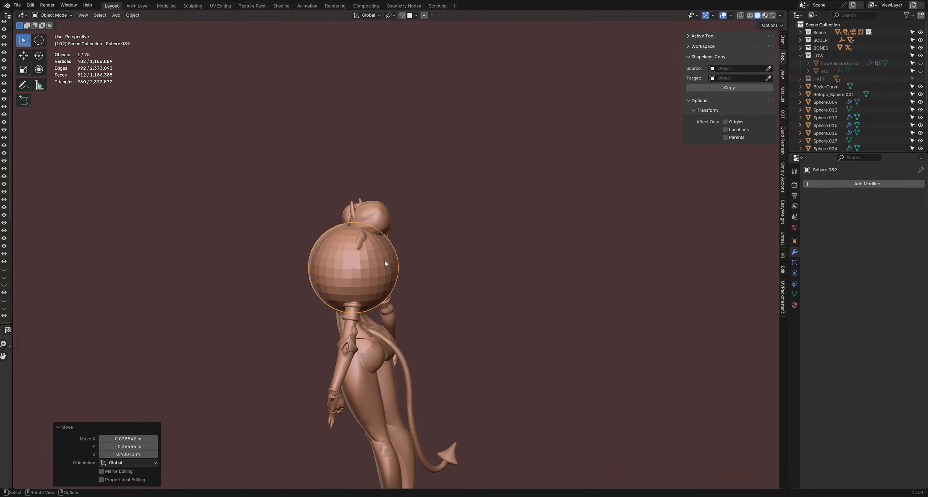
pyautogui.moveTo(386, 263); pyautogui.dragTo(529, 303, button='middle')
pyautogui.press('s')
pyautogui.click(441, 283)
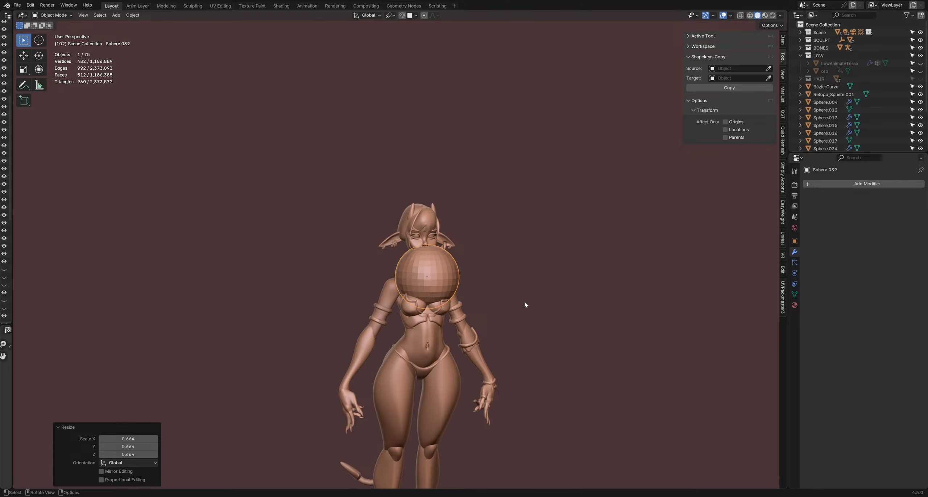
pyautogui.press('x')
pyautogui.click(524, 303)
# - Snap the 3D cursor to the world origin
pyautogui.keyDown('shift'); pyautogui.moveTo(514, 334); pyautogui.dragTo(492, 280, button='middle'); pyautogui.keyUp('shift')
pyautogui.scroll(-2, 489, 329)
pyautogui.hotkey('shift', 's')
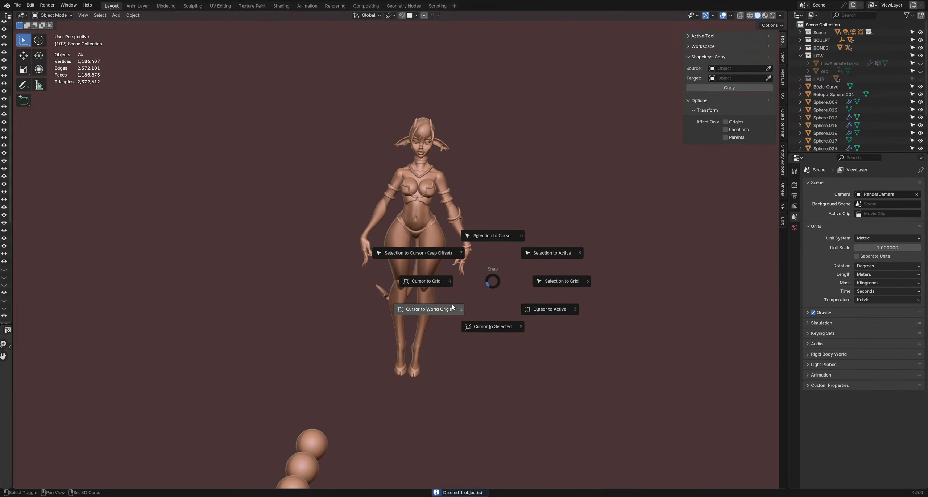
pyautogui.click(451, 304)
pyautogui.hotkey('shift', 's')
# - Add a UV sphere and raise it about 2.64 m along Z over the character's torso
pyautogui.hotkey('shift', 'a')
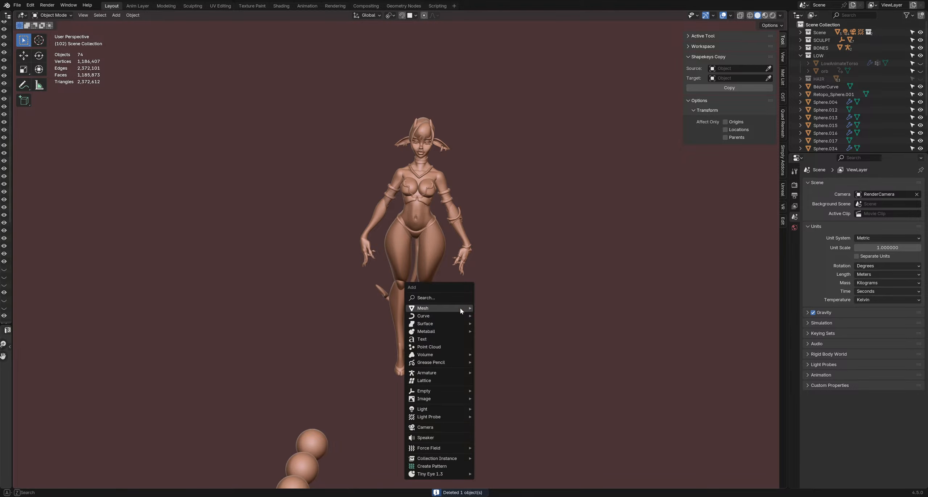
pyautogui.moveTo(468, 309)
pyautogui.click(519, 338)
pyautogui.press('g')
pyautogui.press('z')
pyautogui.click(514, 115)
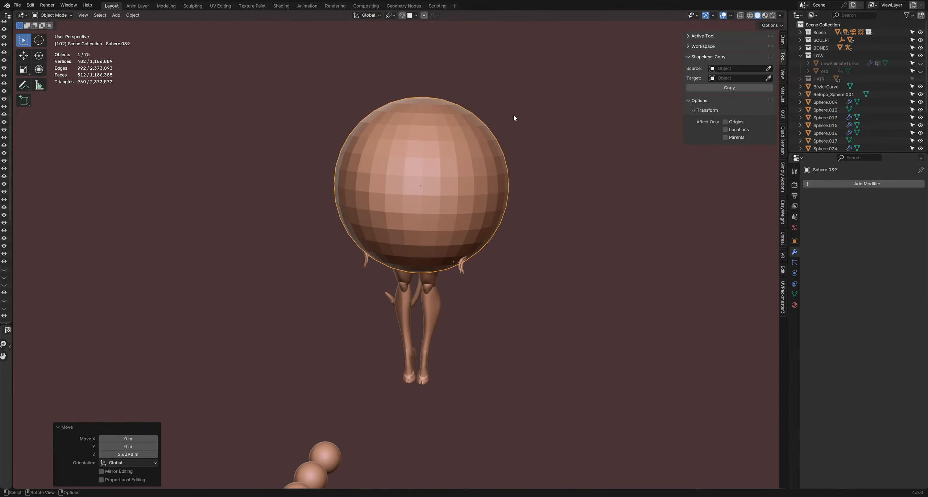
# - Scale the sphere to about 0.29 and move it about -0.54 m along Y toward the chest
pyautogui.moveTo(513, 115); pyautogui.dragTo(485, 266, button='middle')
pyautogui.press('s')
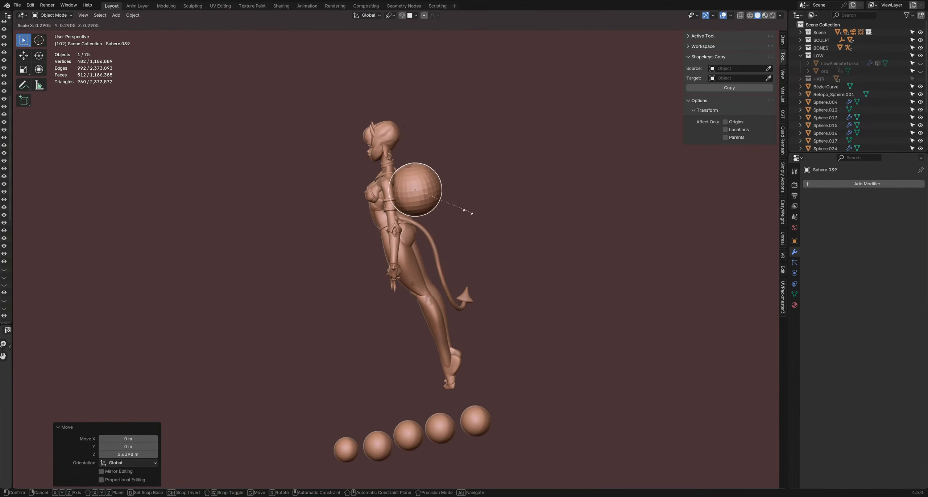
pyautogui.click(467, 208)
pyautogui.scroll(1, 467, 207)
pyautogui.press('g')
pyautogui.press('y')
pyautogui.click(414, 210)
pyautogui.moveTo(414, 210); pyautogui.dragTo(369, 197, button='middle')
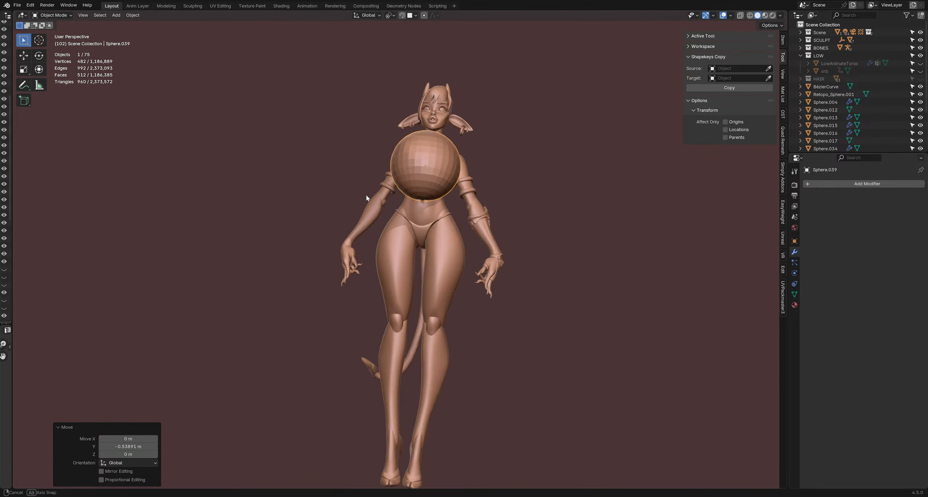
# - Move the sphere along Z to the base of the neck and adjust its depth along Y
pyautogui.press('g')
pyautogui.press('z')
pyautogui.click(516, 223)
pyautogui.moveTo(516, 223); pyautogui.dragTo(377, 257, button='middle')
pyautogui.press('g')
pyautogui.press('y')
pyautogui.click(417, 207)
# - Scale the sphere by 0.527 and align it along Y with the base of the neck
pyautogui.press('KP_Decimal')
pyautogui.scroll(-5, 392, 219)
pyautogui.press('s')
pyautogui.click(481, 234)
pyautogui.press('g')
pyautogui.press('y')
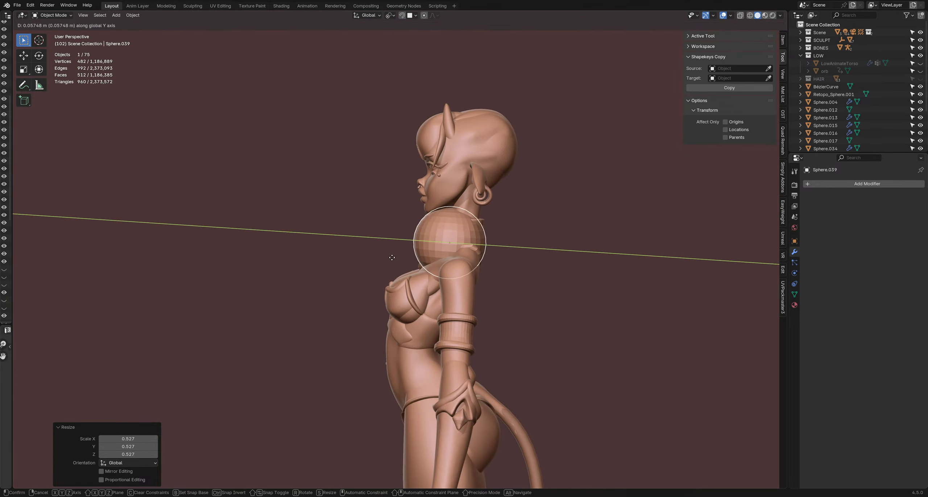
pyautogui.click(392, 257)
pyautogui.press('g')
pyautogui.press('y')
pyautogui.click(452, 237)
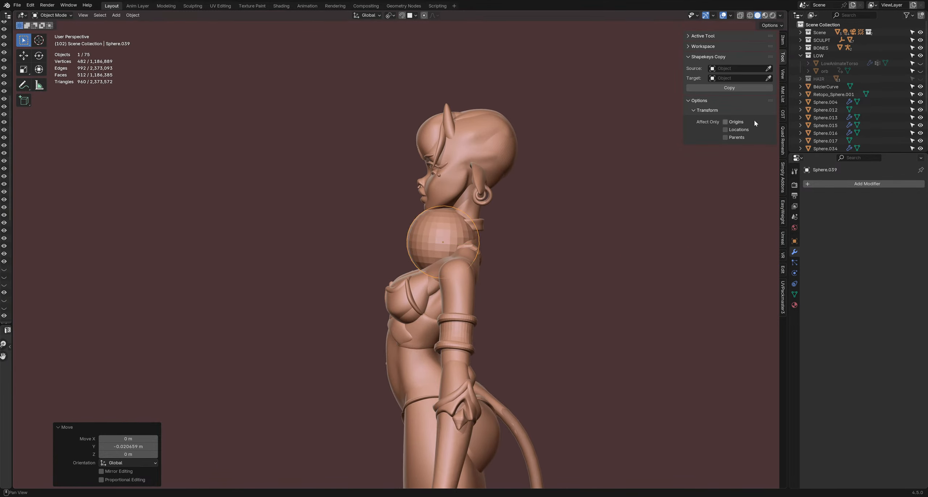
# - Switch the sphere to Sculpt Mode and push its front and back inward with the Grab brush to follow the neck
pyautogui.hotkey('ctrl', 'Tab')
pyautogui.click(596, 153)
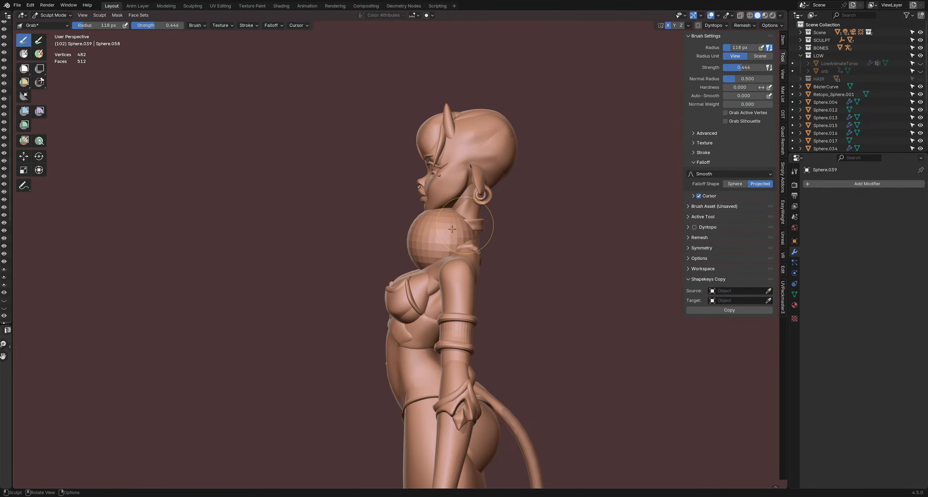
pyautogui.moveTo(452, 229); pyautogui.dragTo(471, 236, button='middle')
pyautogui.press('f')
pyautogui.click(504, 248)
pyautogui.moveTo(481, 238); pyautogui.dragTo(457, 239)
pyautogui.moveTo(474, 243); pyautogui.dragTo(453, 241)
pyautogui.moveTo(457, 250)
pyautogui.mouseDown(button='middle')
pyautogui.moveTo(512, 251)
pyautogui.moveTo(459, 251)
pyautogui.mouseUp(button='middle')
pyautogui.moveTo(399, 223); pyautogui.dragTo(411, 225)
pyautogui.moveTo(398, 229); pyautogui.dragTo(410, 233)
# - Fit the sphere between the collar and the V-shaped necklace using Grab brush radii of 172 px and 113 px
pyautogui.moveTo(434, 219)
pyautogui.mouseDown(button='middle')
pyautogui.moveTo(463, 256)
pyautogui.moveTo(440, 220)
pyautogui.moveTo(440, 228)
pyautogui.moveTo(444, 208)
pyautogui.mouseUp(button='middle')
pyautogui.press('f')
pyautogui.click(503, 238)
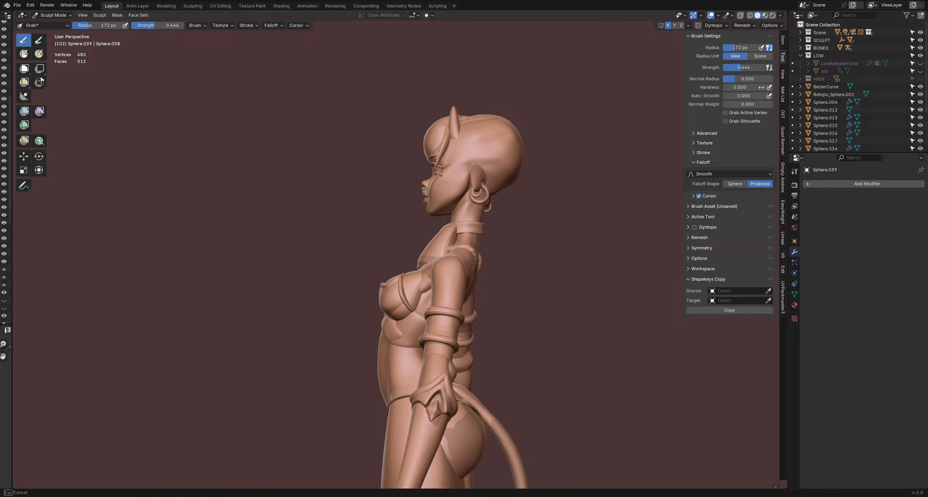
pyautogui.moveTo(426, 242); pyautogui.dragTo(415, 237, button='middle')
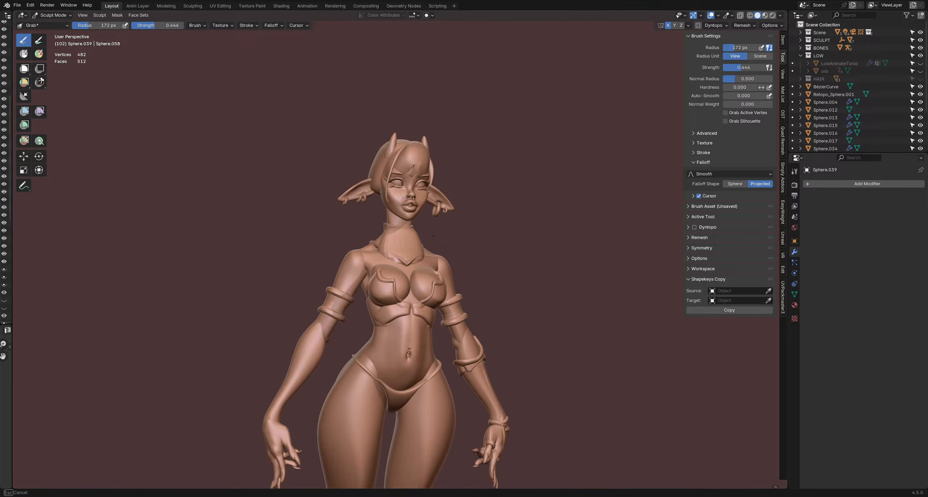
pyautogui.press('f')
pyautogui.click(425, 235)
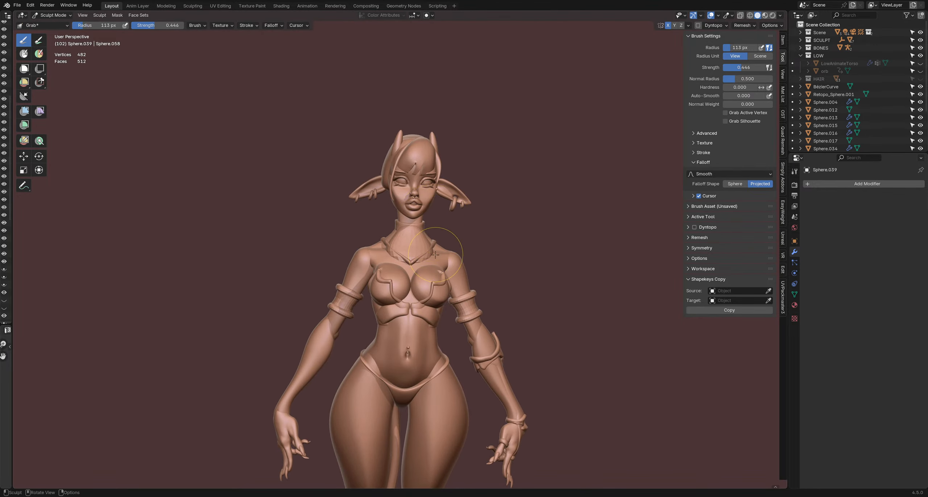
pyautogui.moveTo(444, 253)
pyautogui.mouseDown(button='middle')
pyautogui.moveTo(460, 256)
pyautogui.moveTo(445, 221)
pyautogui.moveTo(482, 206)
pyautogui.mouseUp(button='middle')
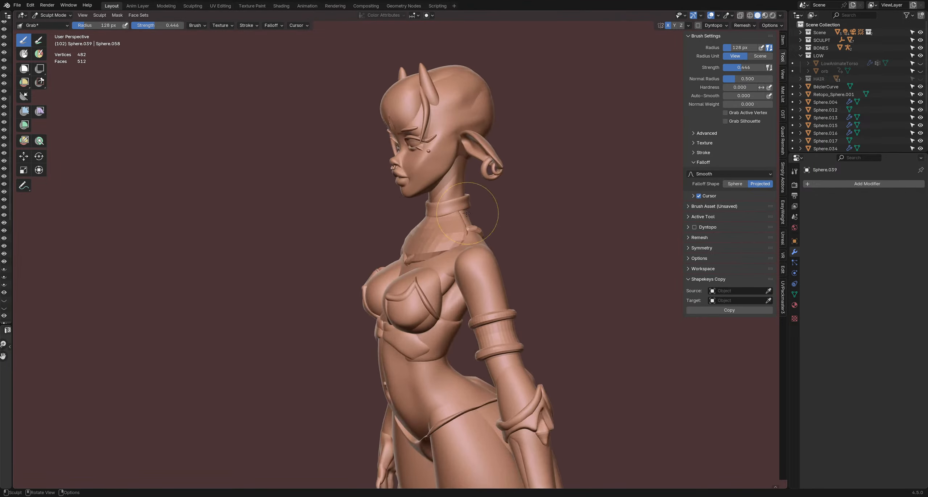
# - Apply the sphere's transforms in Object Mode, then continue shaping it around the neck with the Grab brush at 199 px
pyautogui.hotkey('ctrl', 'Tab')
pyautogui.press('q')
pyautogui.click(425, 217)
pyautogui.hotkey('ctrl', 'Tab')
pyautogui.moveTo(425, 217)
pyautogui.mouseDown(button='middle')
pyautogui.moveTo(498, 224)
pyautogui.moveTo(431, 282)
pyautogui.moveTo(458, 252)
pyautogui.moveTo(460, 212)
pyautogui.moveTo(423, 250)
pyautogui.moveTo(425, 280)
pyautogui.moveTo(506, 282)
pyautogui.mouseUp(button='middle')
pyautogui.press('f')
pyautogui.click(470, 250)
pyautogui.moveTo(421, 262); pyautogui.dragTo(423, 260)
pyautogui.moveTo(428, 260)
pyautogui.mouseDown(button='middle')
pyautogui.moveTo(501, 255)
pyautogui.moveTo(309, 234)
pyautogui.moveTo(331, 207)
pyautogui.moveTo(456, 259)
pyautogui.moveTo(333, 236)
pyautogui.moveTo(337, 246)
pyautogui.mouseUp(button='middle')
pyautogui.scroll(2, 351, 238)
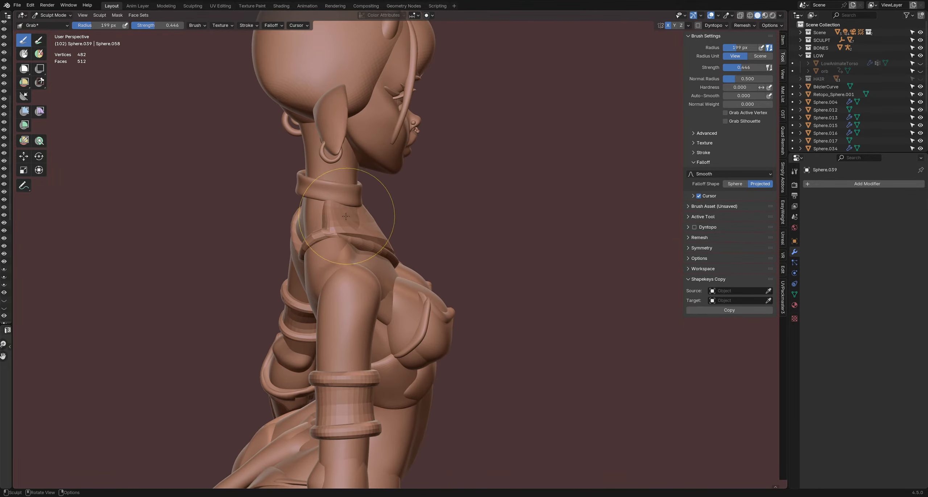
# - Shape the neck piece's back and sides to meet the collar and necklace with smaller Grab brush strokes
pyautogui.moveTo(346, 216); pyautogui.dragTo(301, 207, button='middle')
pyautogui.press('f')
pyautogui.click(311, 214)
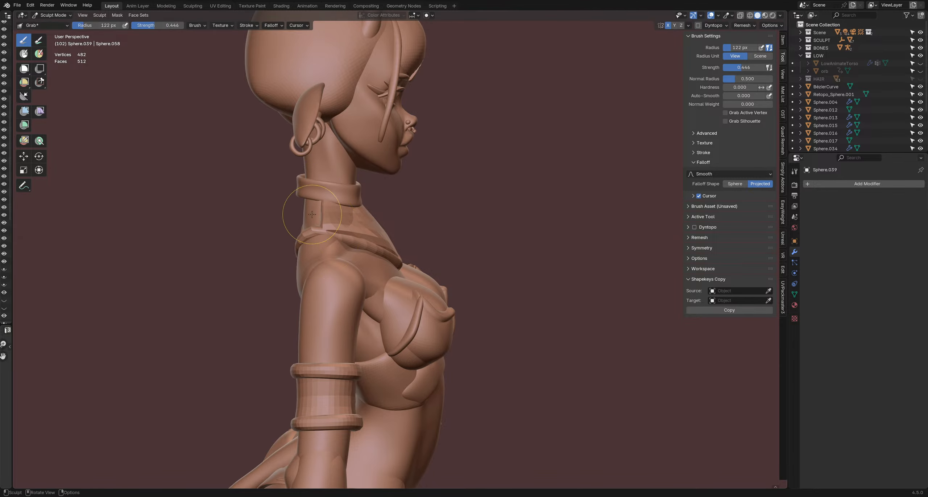
pyautogui.press('f')
pyautogui.moveTo(323, 240)
pyautogui.mouseDown(button='middle')
pyautogui.moveTo(386, 186)
pyautogui.moveTo(411, 205)
pyautogui.moveTo(404, 233)
pyautogui.moveTo(433, 250)
pyautogui.moveTo(409, 234)
pyautogui.moveTo(420, 224)
pyautogui.moveTo(410, 219)
pyautogui.moveTo(467, 214)
pyautogui.mouseUp(button='middle')
pyautogui.click(363, 235)
pyautogui.press('f')
pyautogui.click(444, 247)
pyautogui.press('f')
pyautogui.click(404, 233)
pyautogui.press('f')
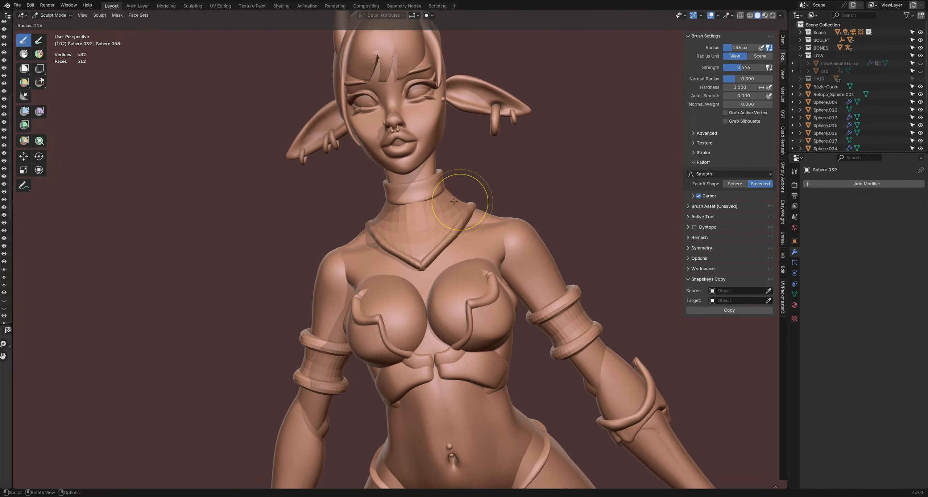
pyautogui.click(467, 198)
# - Refine the neck piece's front profile in side view with the Grab brush at 117 px
pyautogui.moveTo(401, 214); pyautogui.dragTo(517, 218, button='middle')
pyautogui.press('f')
pyautogui.click(363, 210)
pyautogui.press('f')
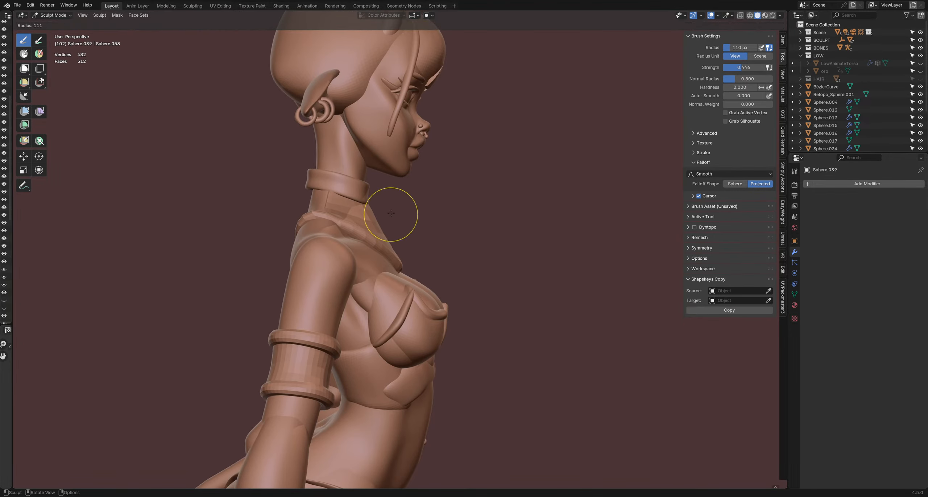
pyautogui.click(417, 213)
pyautogui.moveTo(391, 213); pyautogui.dragTo(384, 213)
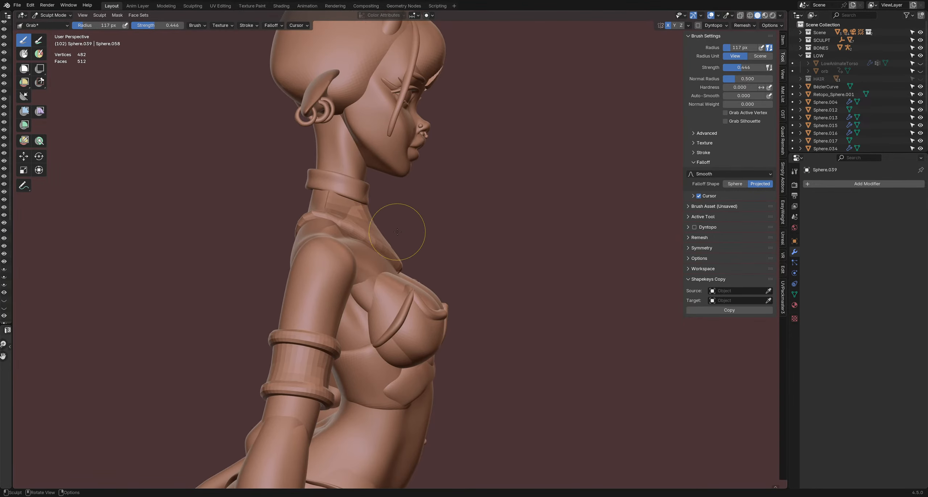
# - Return to Object Mode and give the neck piece a level 2 Subdivision modifier
pyautogui.moveTo(398, 231)
pyautogui.mouseDown(button='middle')
pyautogui.moveTo(370, 219)
pyautogui.moveTo(439, 224)
pyautogui.moveTo(414, 217)
pyautogui.moveTo(414, 228)
pyautogui.moveTo(469, 209)
pyautogui.moveTo(397, 215)
pyautogui.moveTo(365, 202)
pyautogui.moveTo(377, 215)
pyautogui.moveTo(443, 226)
pyautogui.moveTo(456, 240)
pyautogui.mouseUp(button='middle')
pyautogui.hotkey('alt', 'q')
pyautogui.hotkey('ctrl', 'Tab')
pyautogui.hotkey('ctrl', '2')
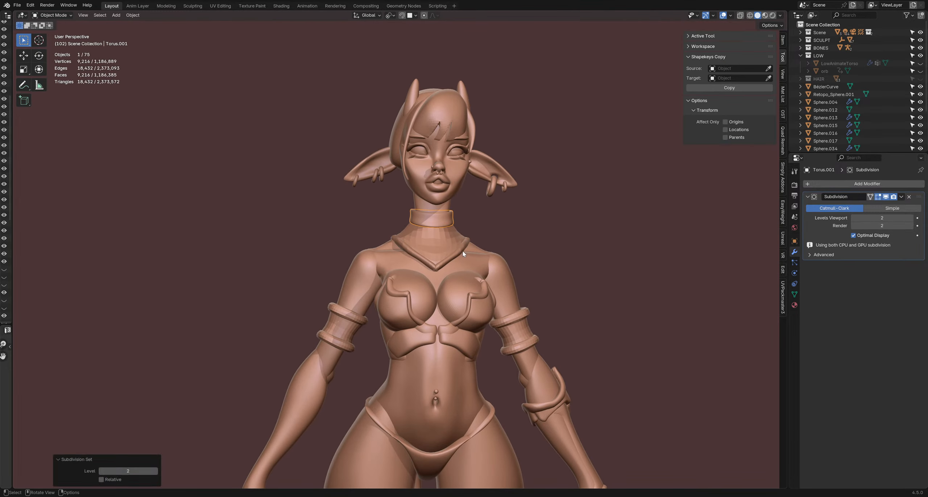
pyautogui.click(444, 235)
pyautogui.hotkey('ctrl', '2')
pyautogui.click(498, 239)
# - Review the neck piece on the whole figure from several angles and save the file
pyautogui.scroll(-3, 497, 239)
pyautogui.moveTo(470, 249); pyautogui.dragTo(468, 267, button='middle')
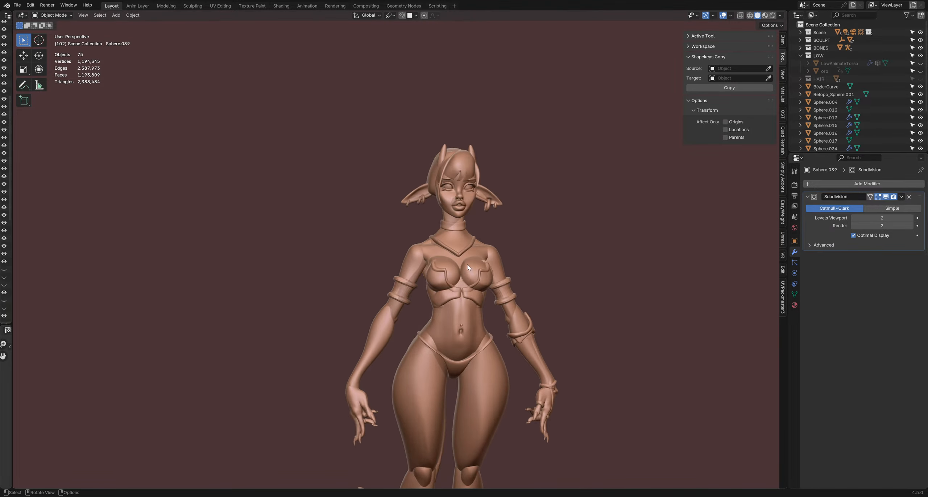
pyautogui.scroll(-3, 467, 267)
pyautogui.scroll(2, 448, 257)
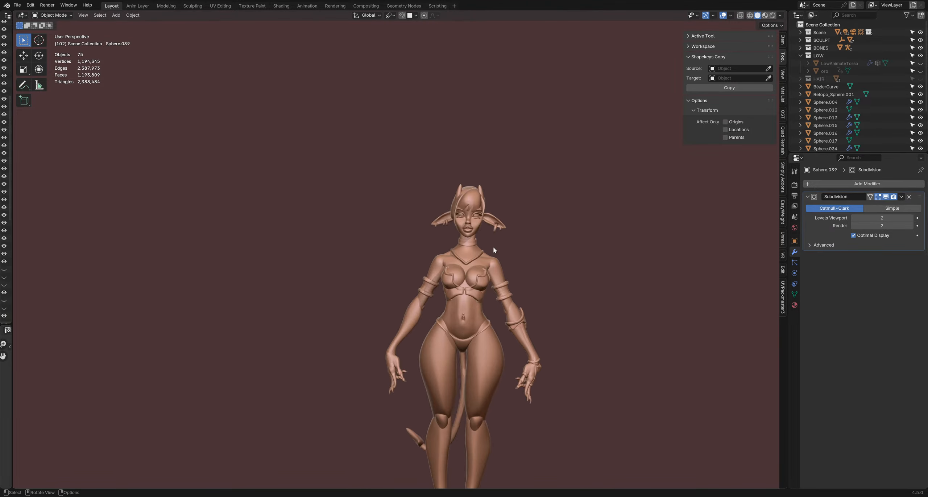
pyautogui.keyDown('shift'); pyautogui.moveTo(453, 270); pyautogui.dragTo(422, 247, button='middle'); pyautogui.keyUp('shift')
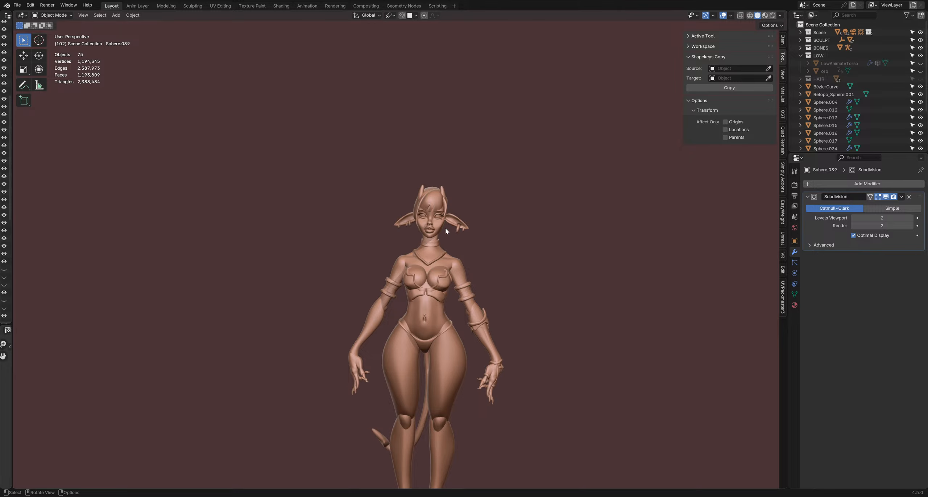
pyautogui.keyDown('shift'); pyautogui.moveTo(432, 301); pyautogui.dragTo(456, 280, button='middle'); pyautogui.keyUp('shift')
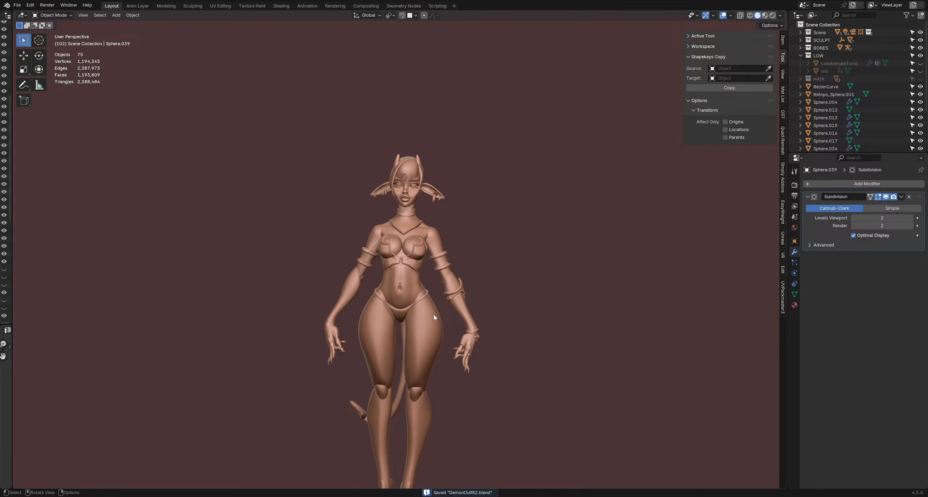
pyautogui.moveTo(432, 307); pyautogui.dragTo(366, 236, button='middle')
pyautogui.click(382, 254)
pyautogui.moveTo(402, 260); pyautogui.dragTo(327, 236, button='middle')
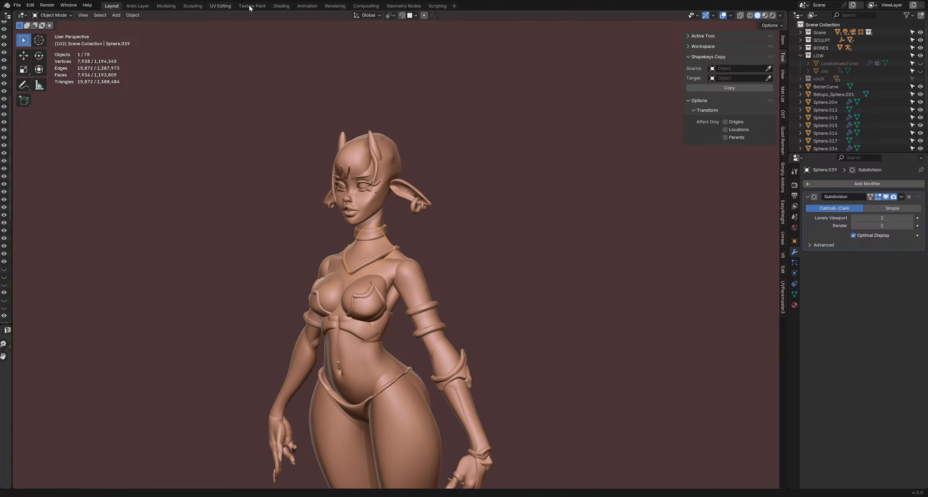
pyautogui.moveTo(398, 268); pyautogui.dragTo(448, 268, button='middle')
# - Add a second UV sphere and raise it about 2.48 m along Z
pyautogui.hotkey('alt', 'a')
pyautogui.hotkey('shift', 'a')
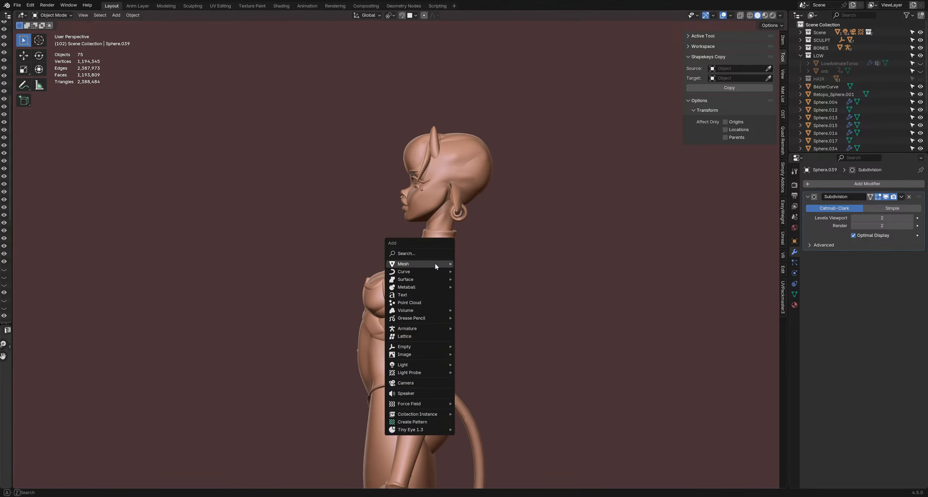
pyautogui.moveTo(435, 263)
pyautogui.click(482, 295)
pyautogui.moveTo(548, 287); pyautogui.dragTo(379, 290, button='middle')
pyautogui.press('g')
pyautogui.press('z')
pyautogui.click(435, 141)
pyautogui.moveTo(576, 224); pyautogui.dragTo(516, 252, button='middle')
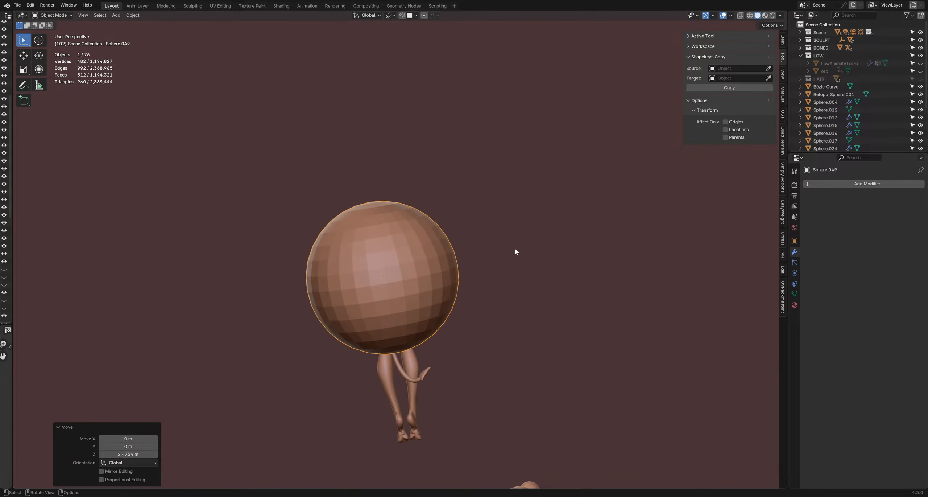
# - Scale the second sphere down and raise it about 0.4 m along Z to shoulder height
pyautogui.press('s')
pyautogui.click(409, 254)
pyautogui.scroll(3, 355, 265)
pyautogui.press('g')
pyautogui.moveTo(355, 266); pyautogui.dragTo(641, 228, button='middle')
pyautogui.click(430, 219)
# - Shrink the second sphere to less than half and shift it along Y by about -0.16 m and -0.04 m onto the upper back
pyautogui.press('g')
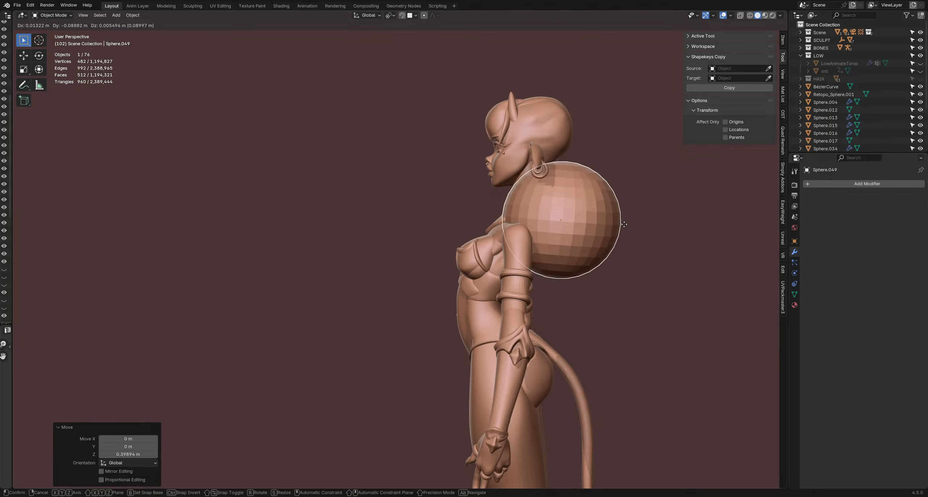
pyautogui.press('y')
pyautogui.click(588, 257)
pyautogui.moveTo(588, 257); pyautogui.dragTo(504, 267, button='middle')
pyautogui.press('s')
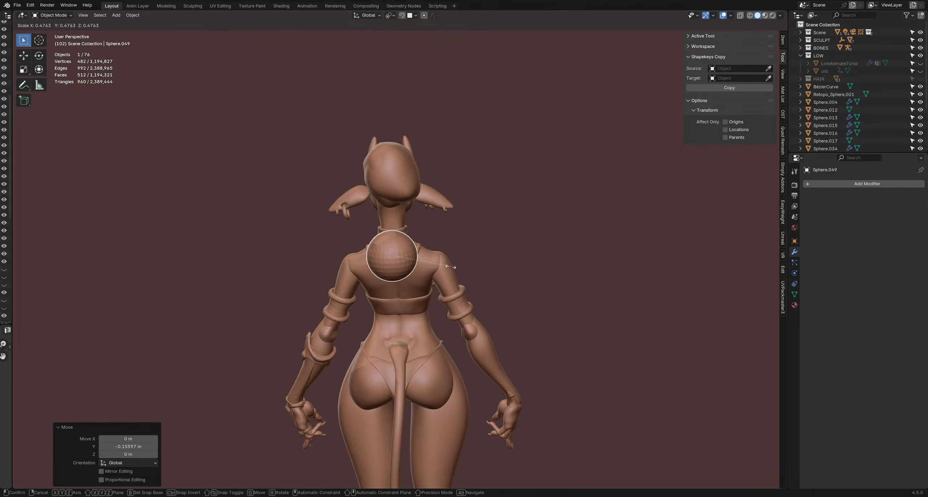
pyautogui.click(440, 264)
pyautogui.moveTo(441, 264); pyautogui.dragTo(418, 233, button='middle')
pyautogui.press('g')
pyautogui.press('y')
pyautogui.click(575, 268)
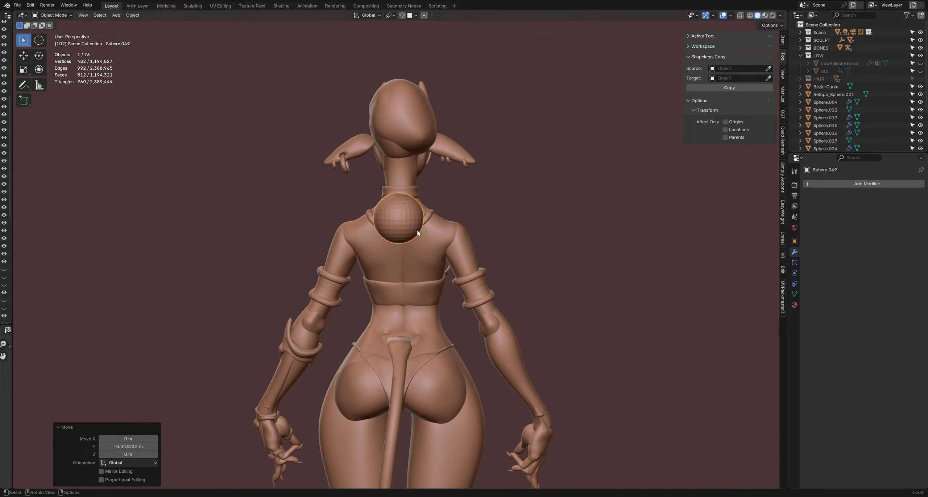
# - Apply all transforms to the upper-back sphere and switch it to Sculpt Mode
pyautogui.scroll(4, 418, 232)
pyautogui.press('q')
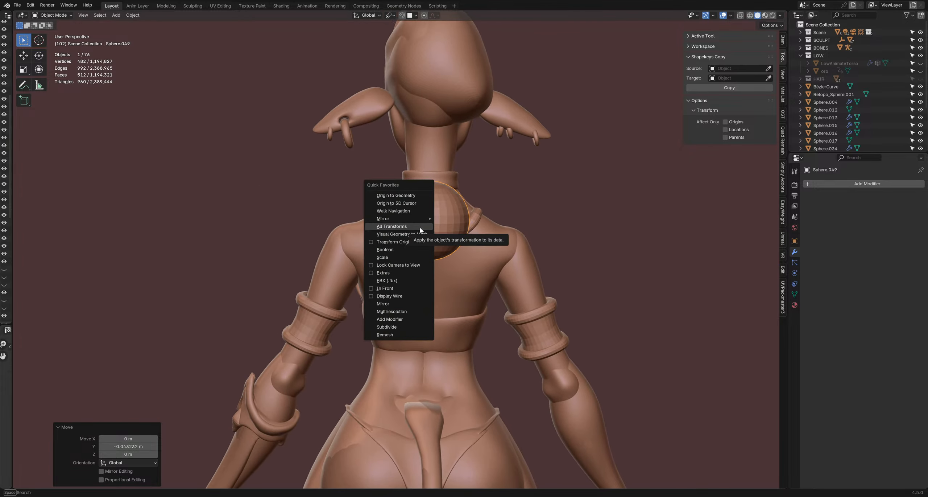
pyautogui.click(420, 229)
pyautogui.hotkey('ctrl', 'Tab')
pyautogui.click(559, 225)
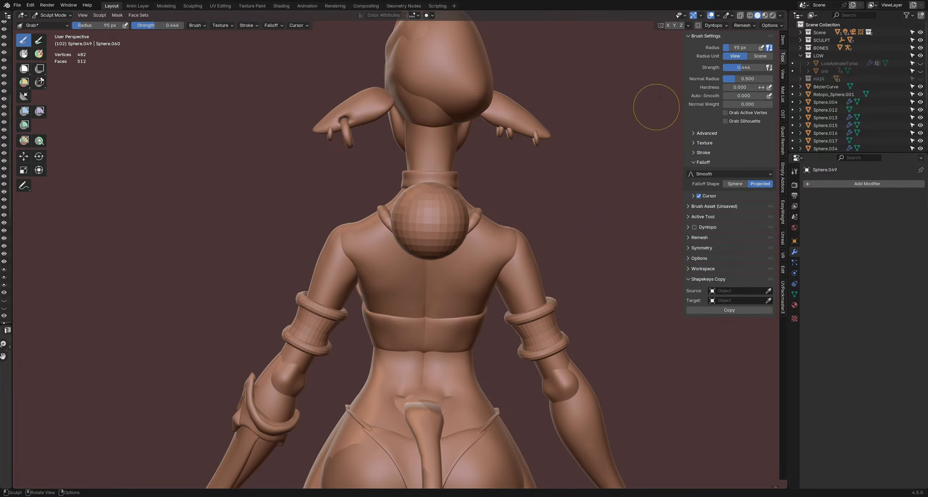
# - Turn on X-axis symmetry and squash the sphere against the upper back using the Grab brush at a radius of about 205 px
pyautogui.click(669, 26)
pyautogui.moveTo(507, 185)
pyautogui.mouseDown(button='middle')
pyautogui.moveTo(459, 206)
pyautogui.moveTo(303, 239)
pyautogui.mouseUp(button='middle')
pyautogui.press('f')
pyautogui.click(472, 210)
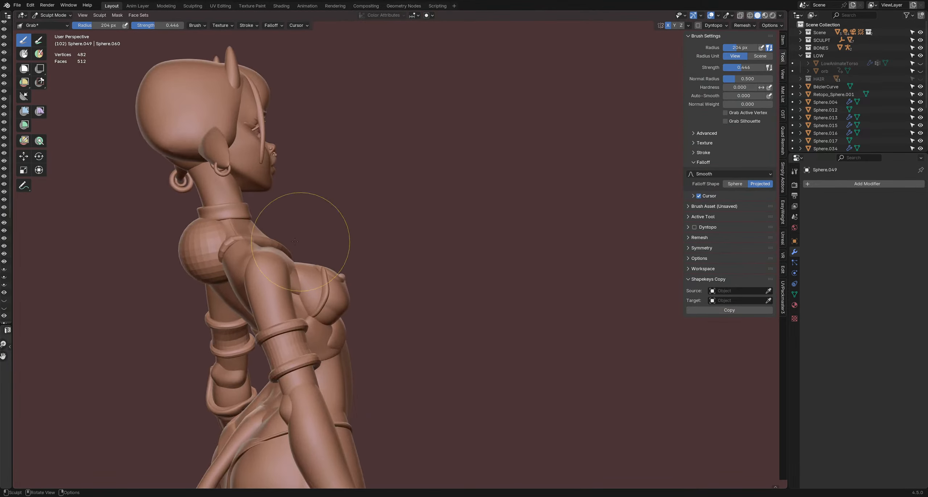
pyautogui.moveTo(217, 260)
pyautogui.keyDown('shift'); pyautogui.mouseDown(button='middle')
pyautogui.moveTo(365, 271)
pyautogui.moveTo(358, 261)
pyautogui.moveTo(425, 269)
pyautogui.moveTo(469, 255)
pyautogui.moveTo(425, 254)
pyautogui.mouseUp(button='middle'); pyautogui.keyUp('shift')
pyautogui.press('f')
pyautogui.click(372, 253)
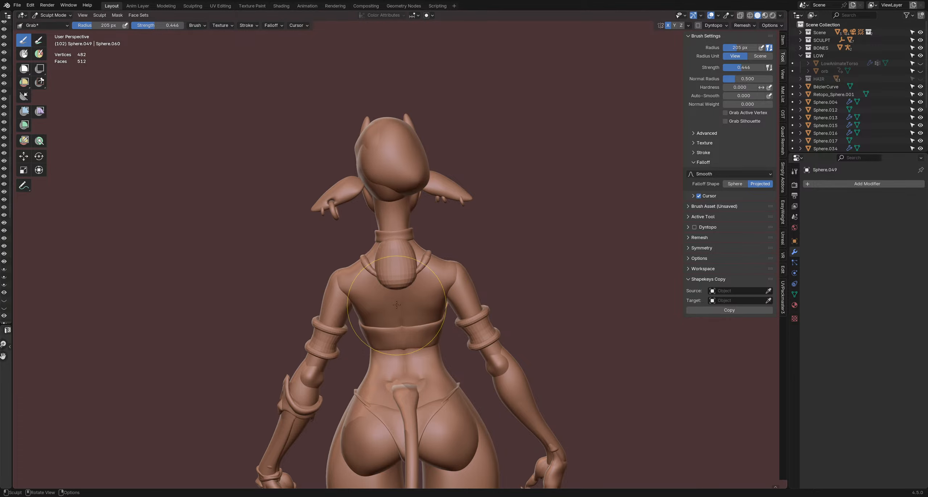
# - Grab the sphere's sides and shape it into a tapered piece running from the collar down the upper back
pyautogui.moveTo(415, 286)
pyautogui.mouseDown(button='middle')
pyautogui.moveTo(388, 276)
pyautogui.moveTo(421, 225)
pyautogui.moveTo(336, 221)
pyautogui.mouseUp(button='middle')
pyautogui.press('f')
pyautogui.click(412, 271)
pyautogui.moveTo(354, 236); pyautogui.dragTo(352, 236)
pyautogui.moveTo(357, 237)
pyautogui.mouseDown(button='middle')
pyautogui.moveTo(443, 256)
pyautogui.moveTo(423, 234)
pyautogui.mouseUp(button='middle')
pyautogui.press('f')
pyautogui.click(433, 268)
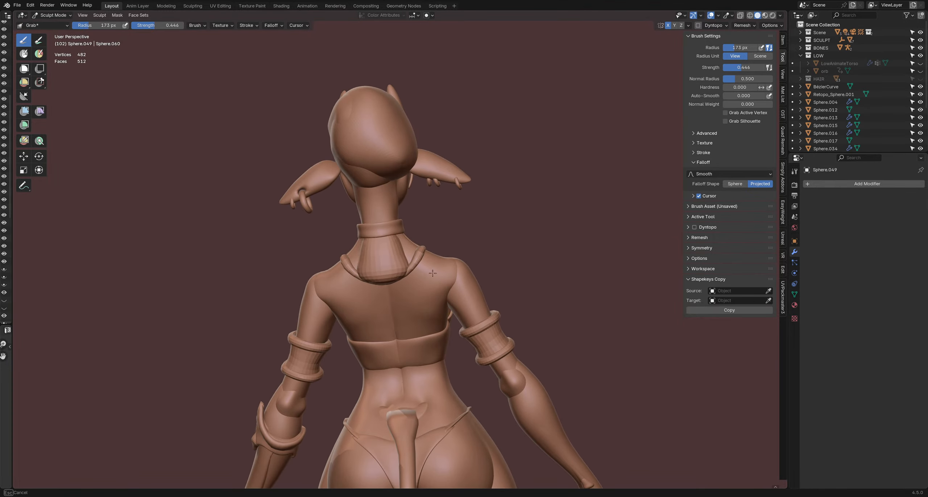
# - Pull the neck piece closer to the nape and upper back, working from low and side angles with the Grab brush
pyautogui.moveTo(419, 289)
pyautogui.mouseDown(button='middle')
pyautogui.moveTo(311, 280)
pyautogui.moveTo(339, 246)
pyautogui.moveTo(425, 245)
pyautogui.moveTo(340, 249)
pyautogui.moveTo(388, 225)
pyautogui.moveTo(404, 254)
pyautogui.moveTo(446, 271)
pyautogui.moveTo(404, 222)
pyautogui.mouseUp(button='middle')
pyautogui.press('f')
pyautogui.press('f')
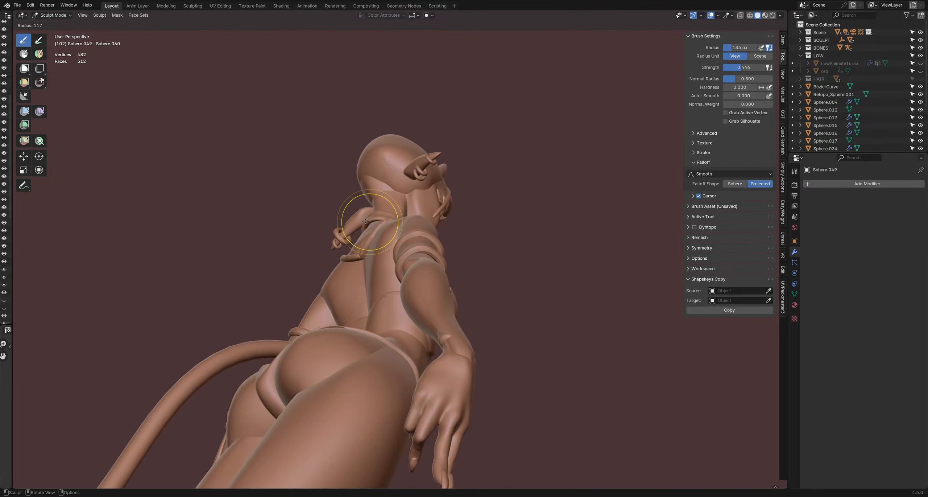
pyautogui.click(401, 222)
pyautogui.moveTo(485, 301)
pyautogui.mouseDown(button='middle')
pyautogui.moveTo(530, 329)
pyautogui.moveTo(483, 290)
pyautogui.moveTo(377, 254)
pyautogui.moveTo(329, 273)
pyautogui.moveTo(353, 273)
pyautogui.moveTo(369, 315)
pyautogui.moveTo(378, 254)
pyautogui.moveTo(441, 260)
pyautogui.moveTo(349, 239)
pyautogui.moveTo(475, 275)
pyautogui.moveTo(484, 263)
pyautogui.moveTo(382, 242)
pyautogui.mouseUp(button='middle')
pyautogui.press('f')
pyautogui.click(381, 242)
pyautogui.moveTo(359, 251); pyautogui.dragTo(351, 253)
# - Widen the lower part of the neck piece outward to the shoulders with the Grab brush
pyautogui.moveTo(335, 250)
pyautogui.mouseDown(button='middle')
pyautogui.moveTo(433, 263)
pyautogui.moveTo(402, 258)
pyautogui.mouseUp(button='middle')
pyautogui.press('f')
pyautogui.click(434, 263)
pyautogui.scroll(2, 426, 257)
pyautogui.moveTo(467, 266)
pyautogui.mouseDown(button='middle')
pyautogui.moveTo(369, 274)
pyautogui.moveTo(397, 268)
pyautogui.moveTo(387, 255)
pyautogui.moveTo(416, 260)
pyautogui.moveTo(364, 257)
pyautogui.moveTo(384, 269)
pyautogui.moveTo(368, 251)
pyautogui.moveTo(474, 280)
pyautogui.moveTo(449, 255)
pyautogui.moveTo(460, 266)
pyautogui.moveTo(397, 281)
pyautogui.moveTo(416, 292)
pyautogui.moveTo(381, 260)
pyautogui.moveTo(469, 290)
pyautogui.moveTo(445, 264)
pyautogui.mouseUp(button='middle')
pyautogui.press('f')
pyautogui.click(402, 260)
pyautogui.press('f')
pyautogui.click(376, 260)
pyautogui.press('f')
pyautogui.click(374, 267)
# - Stretch the neck piece's lower corners out to the necklace with larger Grab strokes, ending at a 156 px radius
pyautogui.press('f')
pyautogui.click(466, 262)
pyautogui.press('f')
pyautogui.click(378, 258)
pyautogui.press('f')
pyautogui.click(373, 259)
pyautogui.press('f')
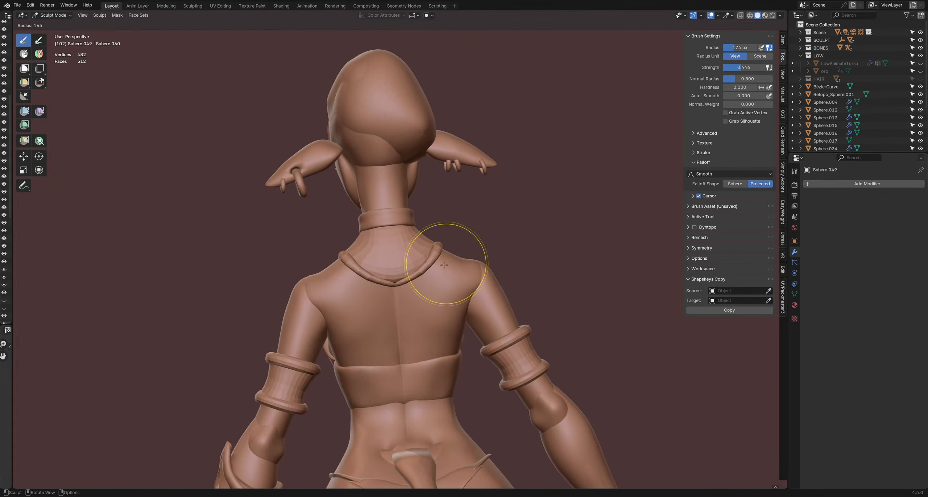
pyautogui.click(451, 255)
pyautogui.moveTo(438, 245); pyautogui.dragTo(429, 257, button='middle')
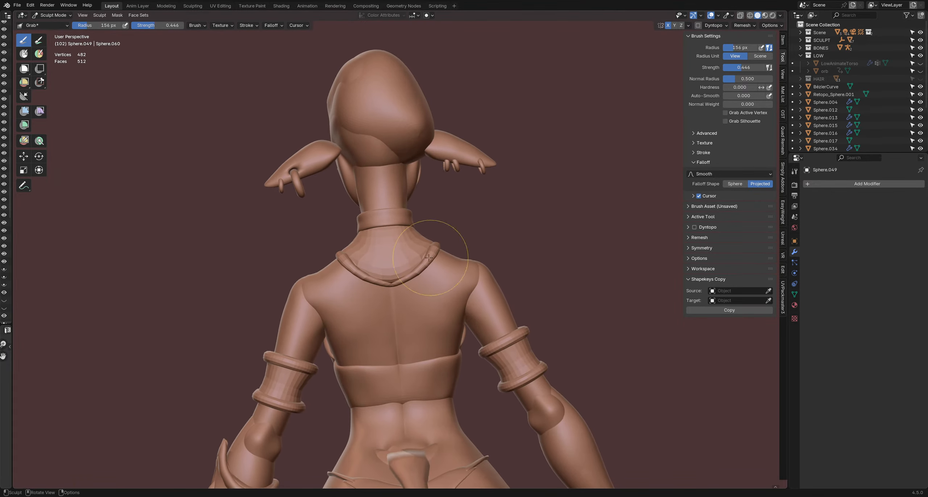
# - Refine the neck piece's outer edge beside the necklace end with small Grab strokes, reducing the radius to 59 px
pyautogui.press('f')
pyautogui.click(308, 265)
pyautogui.moveTo(347, 258)
pyautogui.mouseDown(button='middle')
pyautogui.moveTo(322, 257)
pyautogui.moveTo(337, 255)
pyautogui.mouseUp(button='middle')
pyautogui.press('f')
pyautogui.click(326, 257)
pyautogui.moveTo(337, 254); pyautogui.dragTo(335, 252)
pyautogui.moveTo(336, 254)
pyautogui.mouseDown(button='middle')
pyautogui.moveTo(321, 258)
pyautogui.moveTo(334, 258)
pyautogui.mouseUp(button='middle')
pyautogui.press('f')
pyautogui.click(343, 252)
pyautogui.press('f')
pyautogui.click(343, 251)
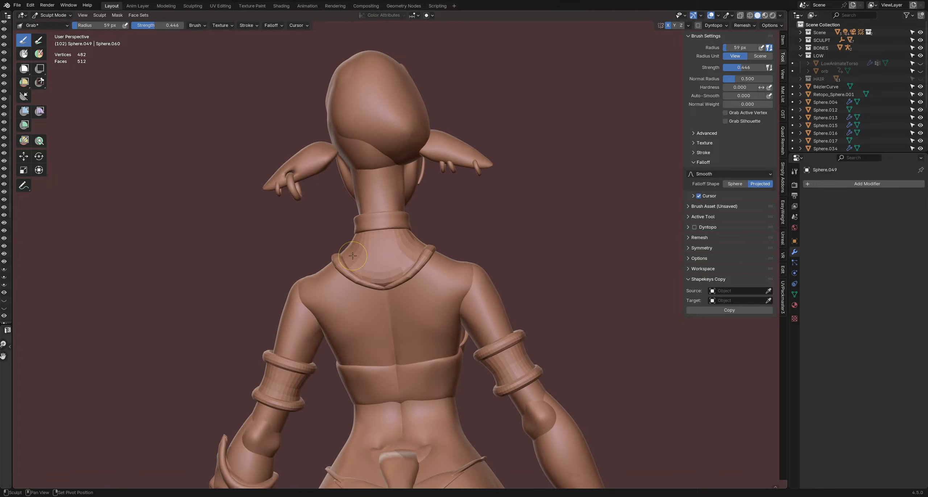
# - Switch sculpting to the necklace and reposition its end on the shoulder using the Grab brush at 101 px
pyautogui.moveTo(396, 273); pyautogui.dragTo(412, 222, button='middle')
pyautogui.scroll(2, 401, 278)
pyautogui.press('f')
pyautogui.click(455, 235)
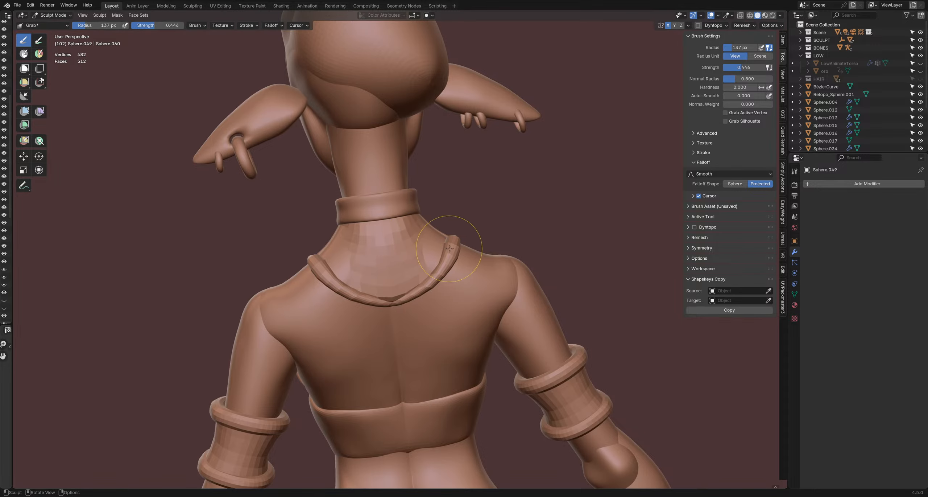
pyautogui.hotkey('alt', 'q')
pyautogui.press('f')
pyautogui.click(461, 245)
pyautogui.moveTo(426, 236); pyautogui.dragTo(443, 243)
pyautogui.moveTo(442, 243); pyautogui.dragTo(446, 285, button='middle')
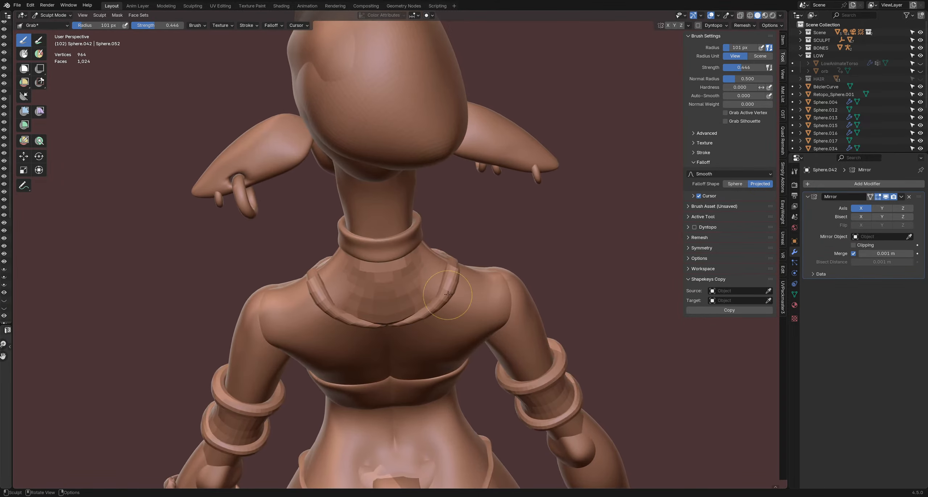
# - Adjust the necklace's shoulder section from above with the Grab brush at a 94 px radius
pyautogui.hotkey('ctrl', 'i')
pyautogui.press('f')
pyautogui.click(443, 277)
pyautogui.hotkey('alt', 'm')
pyautogui.moveTo(448, 287); pyautogui.dragTo(454, 253, button='middle')
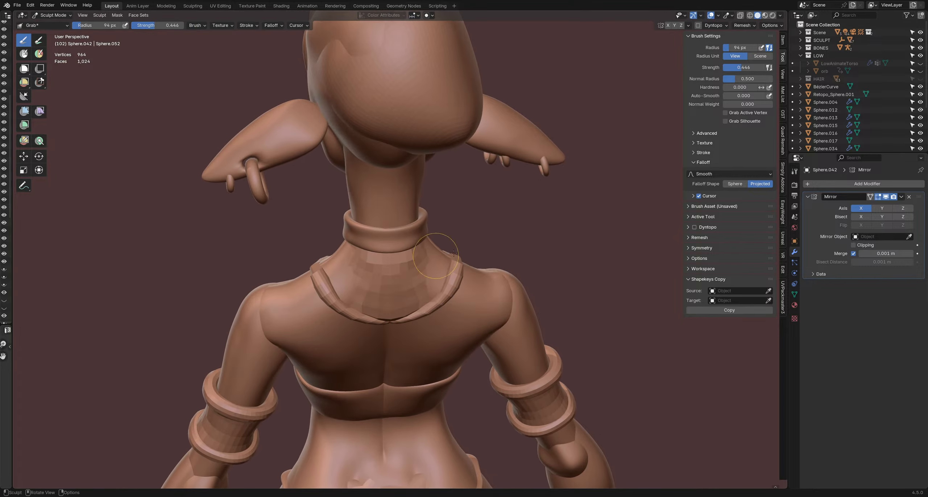
# - Return to sculpting the neck piece through Object Mode and tuck its shoulder edge under the necklace with Grab
pyautogui.moveTo(332, 286)
pyautogui.mouseDown(button='middle')
pyautogui.moveTo(347, 287)
pyautogui.moveTo(361, 271)
pyautogui.moveTo(359, 301)
pyautogui.moveTo(369, 265)
pyautogui.moveTo(413, 265)
pyautogui.mouseUp(button='middle')
pyautogui.hotkey('ctrl', 'Tab')
pyautogui.scroll(3, 377, 265)
pyautogui.click(377, 265)
pyautogui.hotkey('ctrl', 'Tab')
pyautogui.click(391, 293)
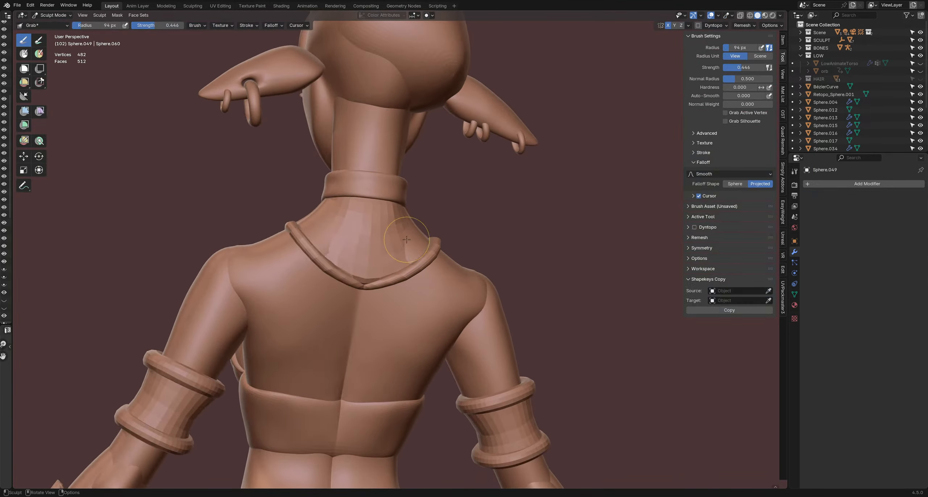
pyautogui.moveTo(428, 235)
pyautogui.mouseDown(button='middle')
pyautogui.moveTo(436, 230)
pyautogui.moveTo(467, 256)
pyautogui.mouseUp(button='middle')
pyautogui.press('f')
pyautogui.click(451, 248)
pyautogui.moveTo(466, 256); pyautogui.dragTo(454, 250)
pyautogui.moveTo(434, 240)
pyautogui.mouseDown(button='middle')
pyautogui.moveTo(486, 271)
pyautogui.moveTo(440, 294)
pyautogui.moveTo(463, 285)
pyautogui.moveTo(430, 234)
pyautogui.mouseUp(button='middle')
# - Reshape the neck piece's side contour between the collar and the shoulder with Grab strokes of varying radius
pyautogui.press('f')
pyautogui.click(463, 288)
pyautogui.press('f')
pyautogui.click(451, 293)
pyautogui.press('f')
pyautogui.click(469, 280)
pyautogui.press('f')
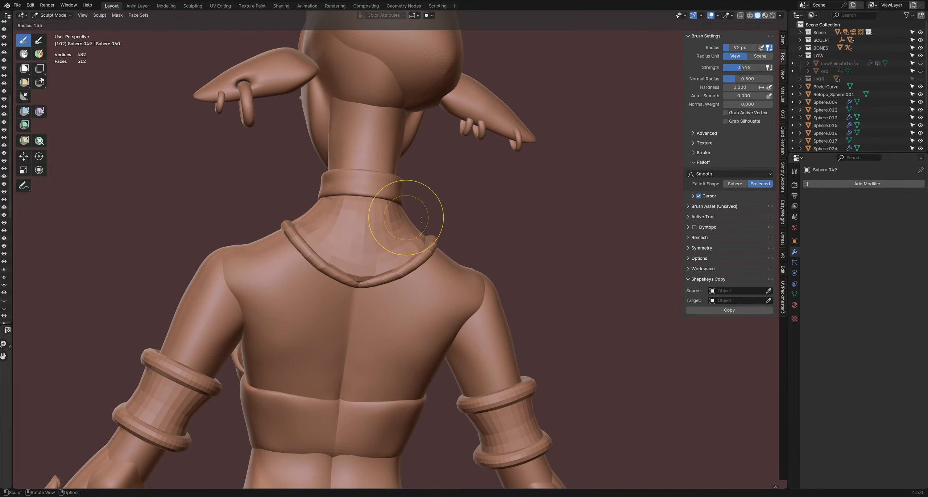
pyautogui.moveTo(415, 218); pyautogui.dragTo(413, 222)
pyautogui.moveTo(413, 222); pyautogui.dragTo(385, 199, button='middle')
pyautogui.moveTo(385, 198); pyautogui.dragTo(388, 202)
pyautogui.moveTo(388, 202); pyautogui.dragTo(377, 209, button='middle')
pyautogui.moveTo(377, 210); pyautogui.dragTo(375, 209)
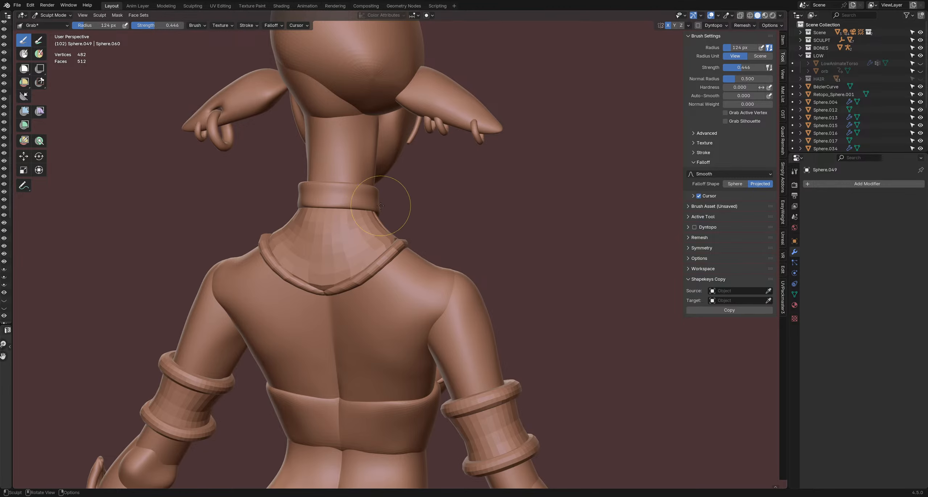
# - Fit the side of the neck piece beneath the collar from above and in profile, with smaller Grab strokes of about 81 px
pyautogui.moveTo(381, 206); pyautogui.dragTo(392, 256, button='middle')
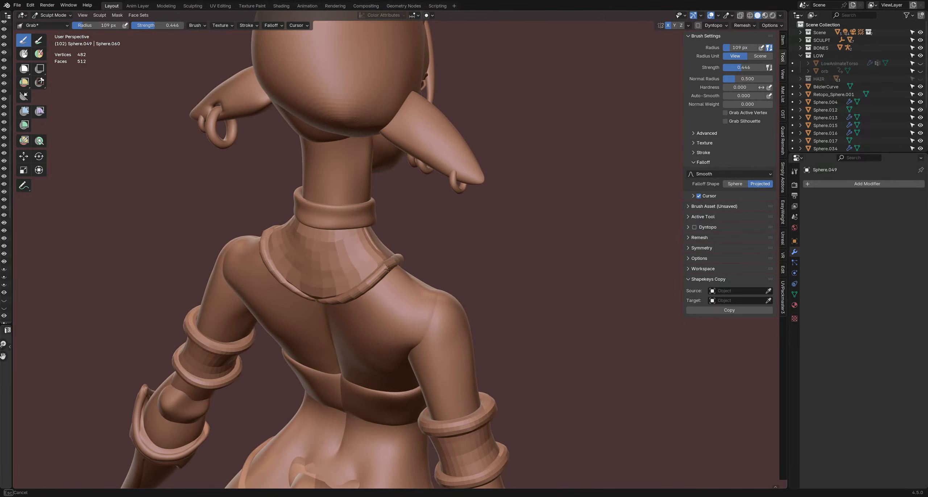
pyautogui.moveTo(388, 268)
pyautogui.mouseDown(button='middle')
pyautogui.moveTo(408, 235)
pyautogui.moveTo(397, 241)
pyautogui.moveTo(390, 230)
pyautogui.moveTo(476, 236)
pyautogui.mouseUp(button='middle')
pyautogui.press('[')
pyautogui.press('[')
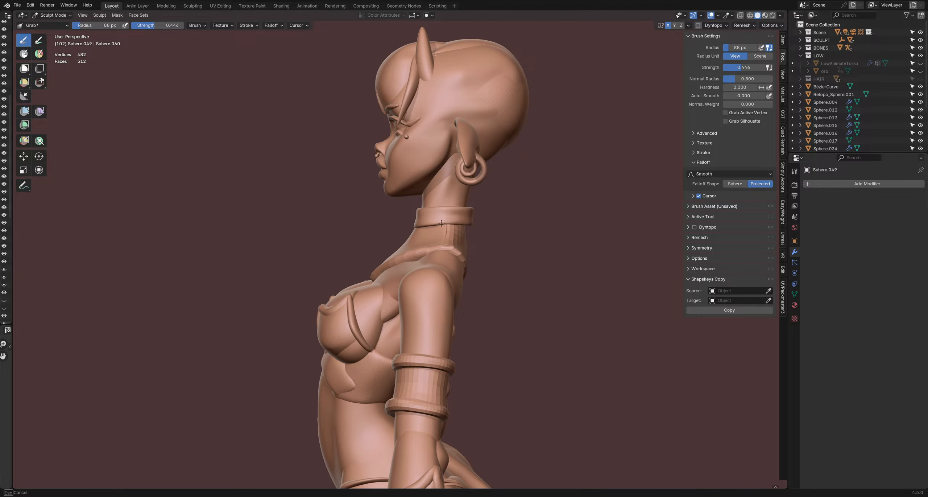
pyautogui.scroll(2, 441, 232)
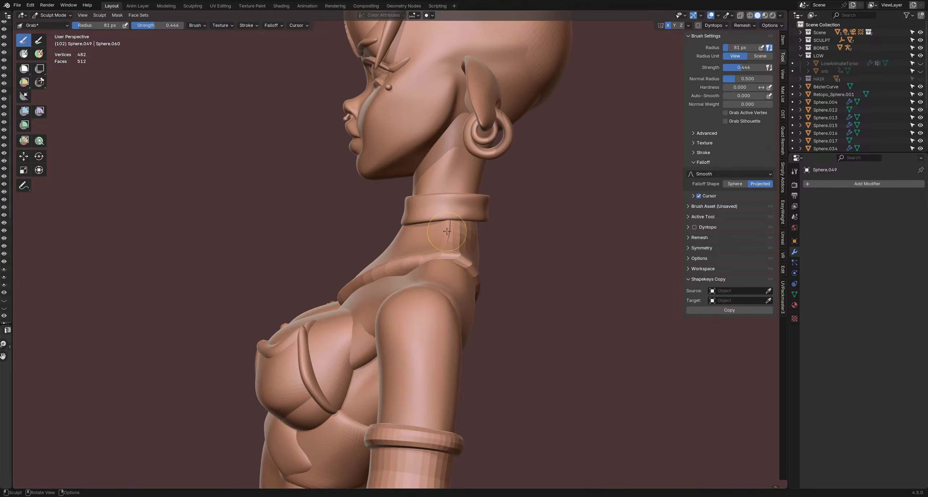
pyautogui.moveTo(456, 229); pyautogui.dragTo(475, 274, button='middle')
pyautogui.press('f')
pyautogui.click(493, 299)
pyautogui.moveTo(492, 308)
pyautogui.mouseDown(button='middle')
pyautogui.moveTo(416, 261)
pyautogui.moveTo(365, 245)
pyautogui.moveTo(420, 253)
pyautogui.mouseUp(button='middle')
# - Switch sculpting to the necklace and grab its rear section away from the upper back using radii of 189 to 106 px
pyautogui.hotkey('alt', 'q')
pyautogui.press('f')
pyautogui.click(431, 253)
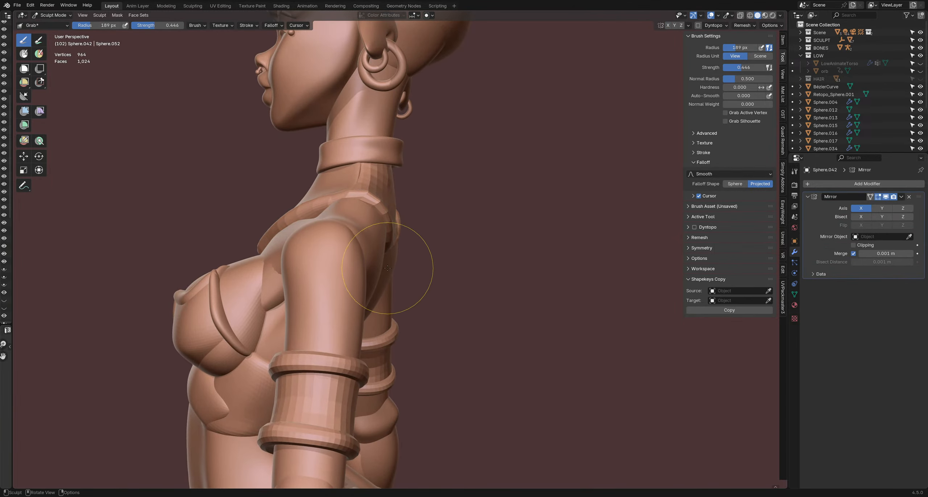
pyautogui.press('f')
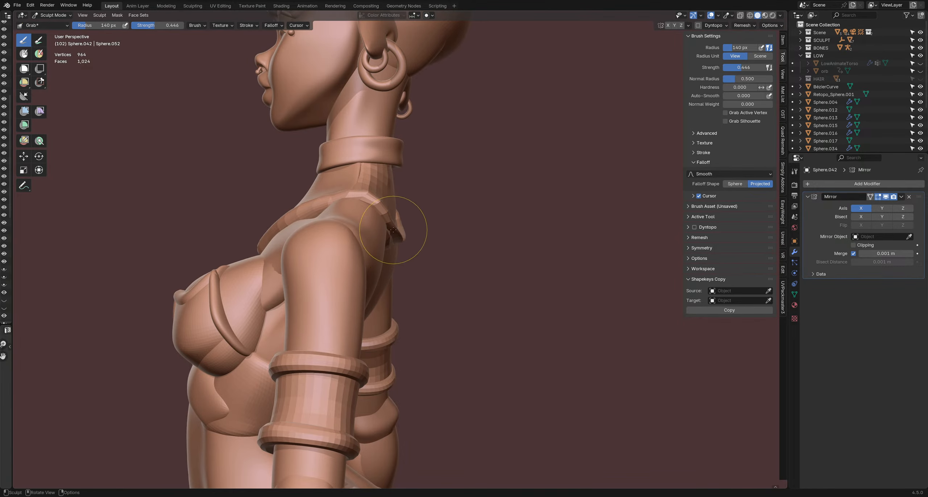
pyautogui.moveTo(389, 238)
pyautogui.mouseDown(button='middle')
pyautogui.moveTo(402, 248)
pyautogui.moveTo(394, 228)
pyautogui.moveTo(290, 240)
pyautogui.mouseUp(button='middle')
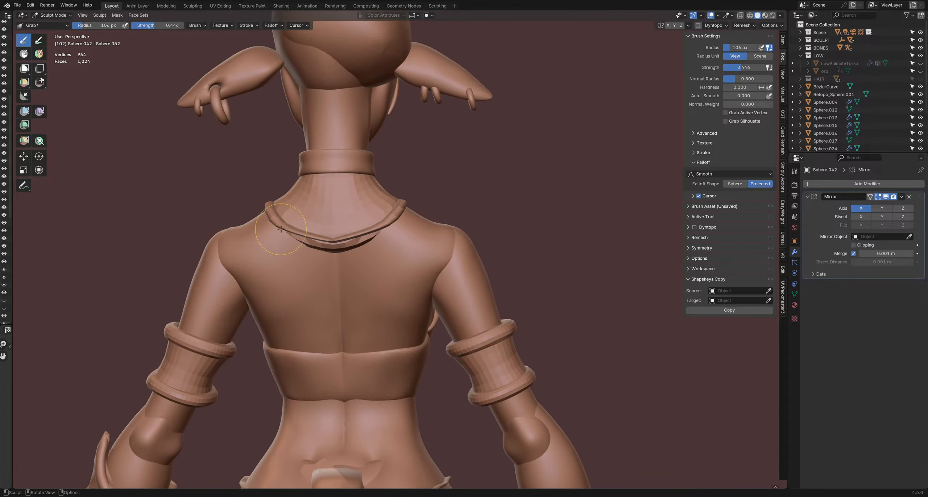
# - Thicken the necklace at the centre of the back with the Inflate/Deflate brush at strength 0.564
pyautogui.press('i')
pyautogui.press('f')
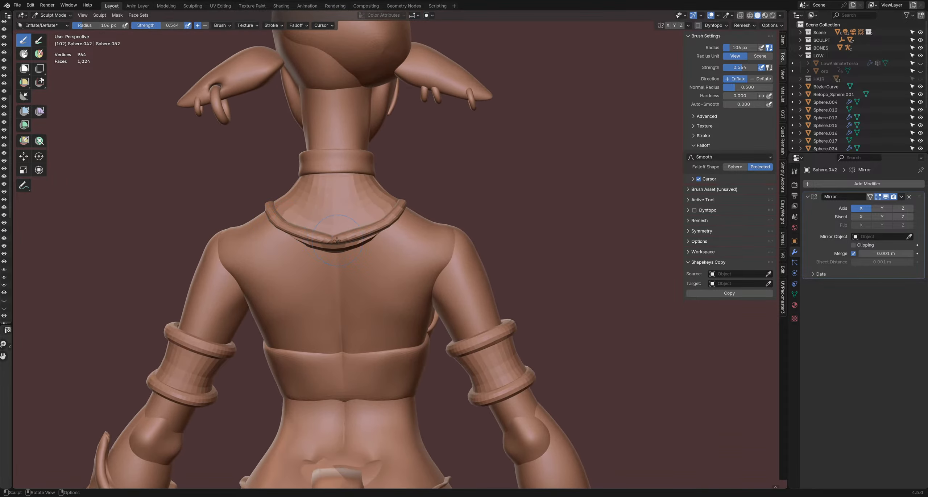
pyautogui.moveTo(338, 240)
pyautogui.mouseDown(button='middle')
pyautogui.moveTo(359, 241)
pyautogui.moveTo(351, 277)
pyautogui.moveTo(365, 299)
pyautogui.moveTo(362, 280)
pyautogui.moveTo(424, 284)
pyautogui.moveTo(404, 242)
pyautogui.moveTo(415, 244)
pyautogui.mouseUp(button='middle')
pyautogui.press('f')
pyautogui.click(354, 241)
# - Switch back to the Grab brush and adjust the necklace's curve beside the shoulder, using a radius up to 173 px
pyautogui.press('g')
pyautogui.moveTo(416, 244); pyautogui.dragTo(418, 240)
pyautogui.moveTo(408, 228)
pyautogui.mouseDown(button='middle')
pyautogui.moveTo(399, 249)
pyautogui.moveTo(345, 234)
pyautogui.moveTo(393, 250)
pyautogui.mouseUp(button='middle')
pyautogui.press('f')
pyautogui.click(397, 251)
pyautogui.press('f')
pyautogui.click(359, 241)
# - Leave and re-enter Sculpt Mode on the necklace, and grab its rear section into place using a radius of about 180 px
pyautogui.hotkey('ctrl', 'Tab')
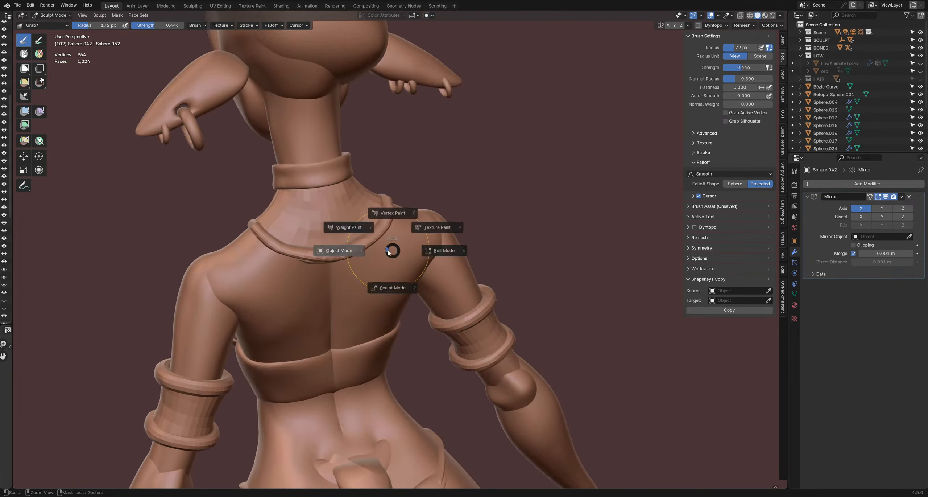
pyautogui.click(338, 250)
pyautogui.moveTo(331, 242)
pyautogui.mouseDown(button='middle')
pyautogui.moveTo(409, 315)
pyautogui.moveTo(346, 246)
pyautogui.mouseUp(button='middle')
pyautogui.scroll(2, 441, 267)
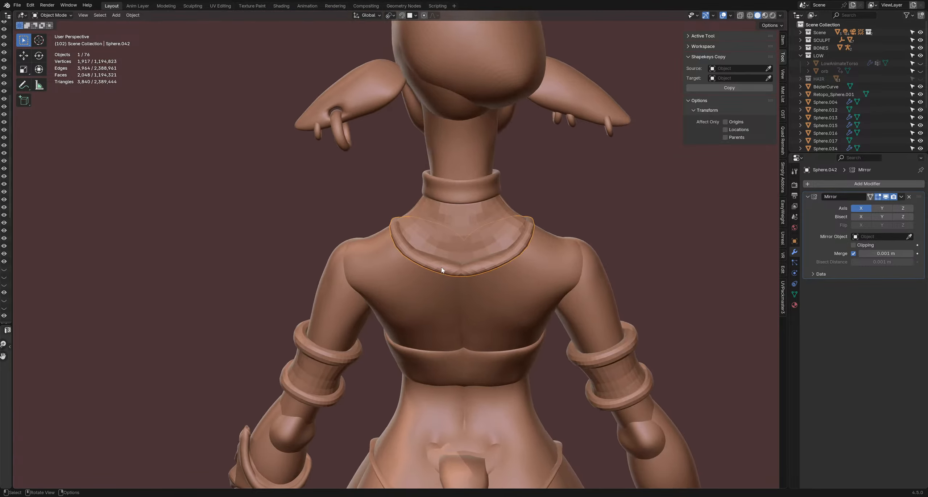
pyautogui.moveTo(442, 268)
pyautogui.mouseDown(button='middle')
pyautogui.moveTo(383, 255)
pyautogui.moveTo(388, 263)
pyautogui.mouseUp(button='middle')
pyautogui.hotkey('ctrl', 'Tab')
pyautogui.click(409, 295)
pyautogui.moveTo(429, 306); pyautogui.dragTo(377, 337, button='middle')
pyautogui.moveTo(389, 265); pyautogui.dragTo(399, 267)
pyautogui.press('f')
pyautogui.click(401, 282)
pyautogui.moveTo(402, 282); pyautogui.dragTo(427, 301, button='middle')
pyautogui.moveTo(405, 277); pyautogui.dragTo(409, 279)
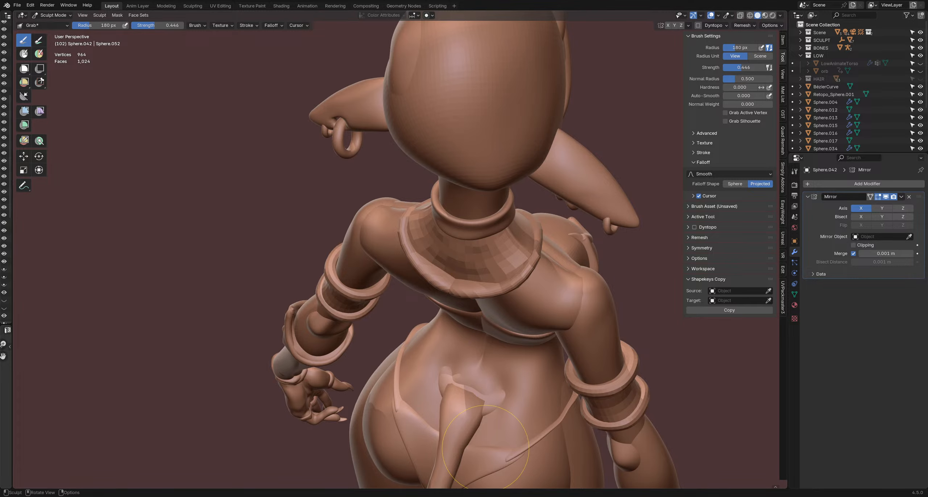
# - Even out the necklace's rear centre where it rests on the upper back with the Grab brush at about 126 px
pyautogui.moveTo(393, 271)
pyautogui.mouseDown(button='middle')
pyautogui.moveTo(438, 258)
pyautogui.moveTo(444, 273)
pyautogui.mouseUp(button='middle')
pyautogui.press('f')
pyautogui.click(435, 274)
pyautogui.press('f')
pyautogui.click(443, 274)
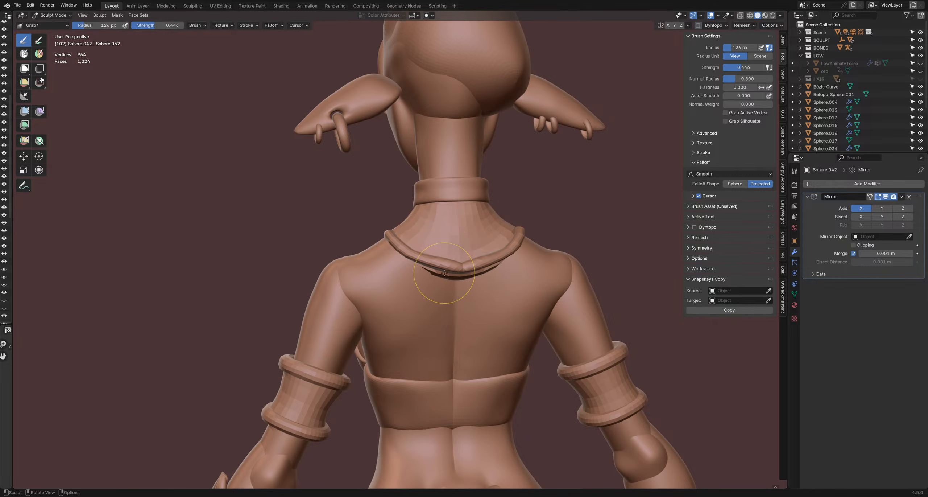
pyautogui.moveTo(443, 274); pyautogui.dragTo(438, 270)
pyautogui.press('f')
pyautogui.click(436, 268)
pyautogui.moveTo(427, 268); pyautogui.dragTo(429, 267)
# - Switch sculpting to the neck piece and pull its side surface into shape above the shoulder with Grab
pyautogui.moveTo(468, 272); pyautogui.dragTo(498, 278, button='middle')
pyautogui.scroll(2, 433, 256)
pyautogui.hotkey('alt', 'q')
pyautogui.moveTo(399, 242); pyautogui.dragTo(417, 253, button='middle')
pyautogui.press('f')
pyautogui.click(417, 251)
pyautogui.moveTo(393, 235); pyautogui.dragTo(387, 227)
pyautogui.moveTo(377, 207)
pyautogui.mouseDown(button='middle')
pyautogui.moveTo(405, 232)
pyautogui.moveTo(395, 218)
pyautogui.moveTo(410, 222)
pyautogui.moveTo(403, 232)
pyautogui.mouseUp(button='middle')
pyautogui.press('f')
pyautogui.click(392, 244)
# - Switch sculpting back to the necklace and refine its lower rear curve with Grab strokes, reducing the radius to 93 px
pyautogui.hotkey('alt', 'q')
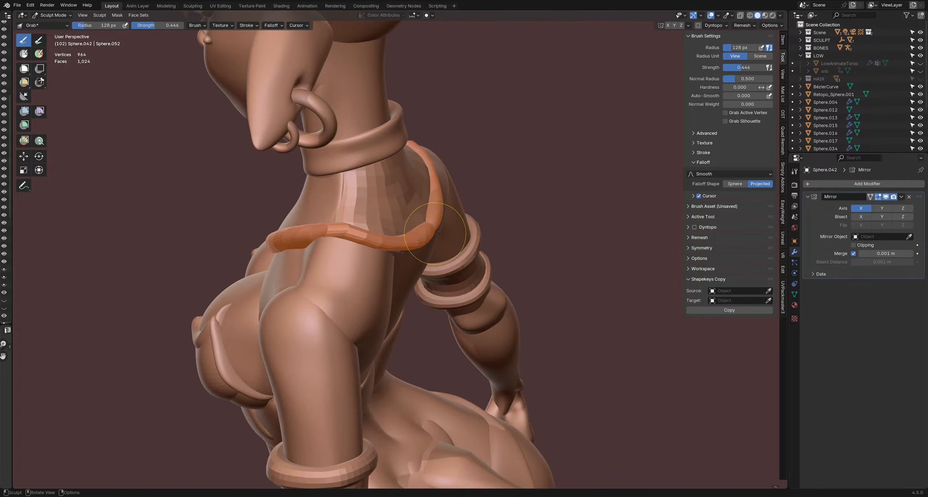
pyautogui.moveTo(482, 214)
pyautogui.mouseDown(button='middle')
pyautogui.moveTo(463, 227)
pyautogui.moveTo(441, 225)
pyautogui.moveTo(445, 215)
pyautogui.moveTo(419, 231)
pyautogui.moveTo(431, 230)
pyautogui.mouseUp(button='middle')
pyautogui.scroll(-3, 468, 214)
pyautogui.scroll(-3, 442, 216)
pyautogui.scroll(3, 418, 232)
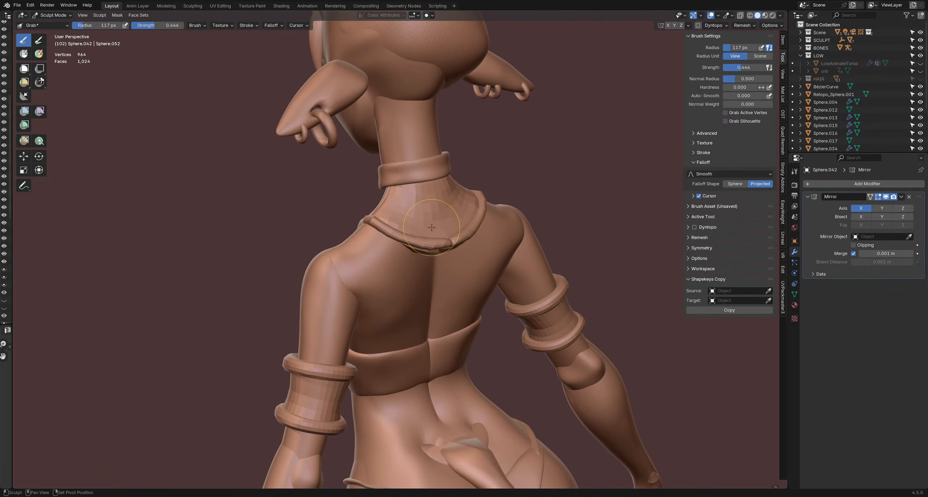
pyautogui.moveTo(428, 219); pyautogui.dragTo(433, 224)
pyautogui.press('f')
pyautogui.click(447, 262)
pyautogui.moveTo(446, 263); pyautogui.dragTo(420, 259)
pyautogui.moveTo(423, 221); pyautogui.dragTo(414, 227)
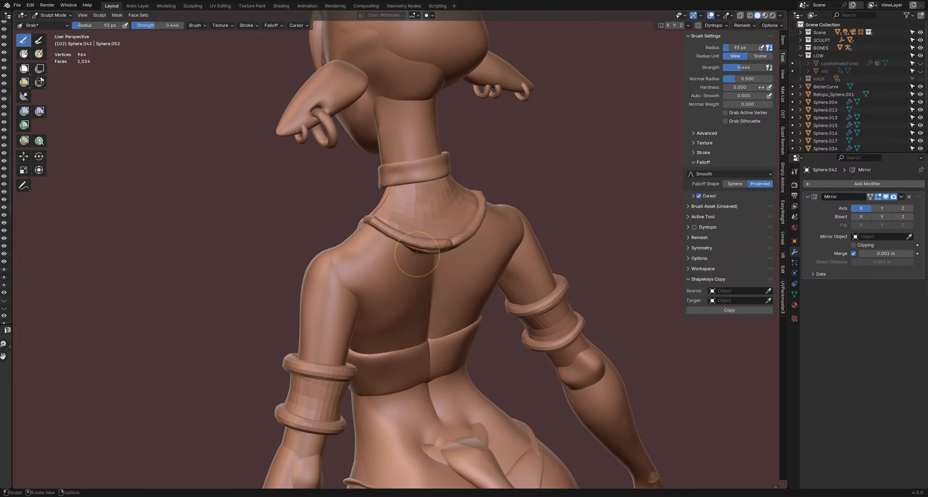
pyautogui.moveTo(448, 254); pyautogui.dragTo(441, 255, button='middle')
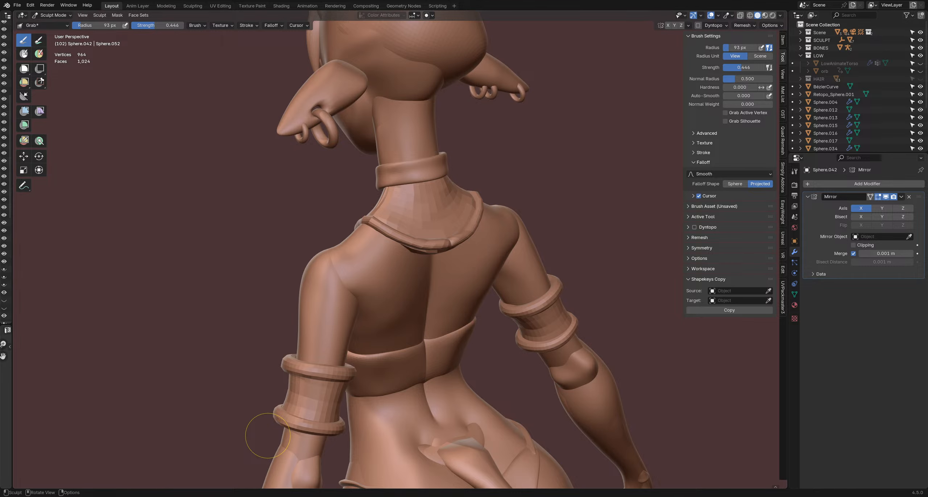
# - Refine the necklace's rear centre on the upper back with the Grab brush
pyautogui.moveTo(410, 198)
pyautogui.mouseDown(button='middle')
pyautogui.moveTo(460, 201)
pyautogui.moveTo(361, 224)
pyautogui.mouseUp(button='middle')
pyautogui.scroll(-2, 460, 200)
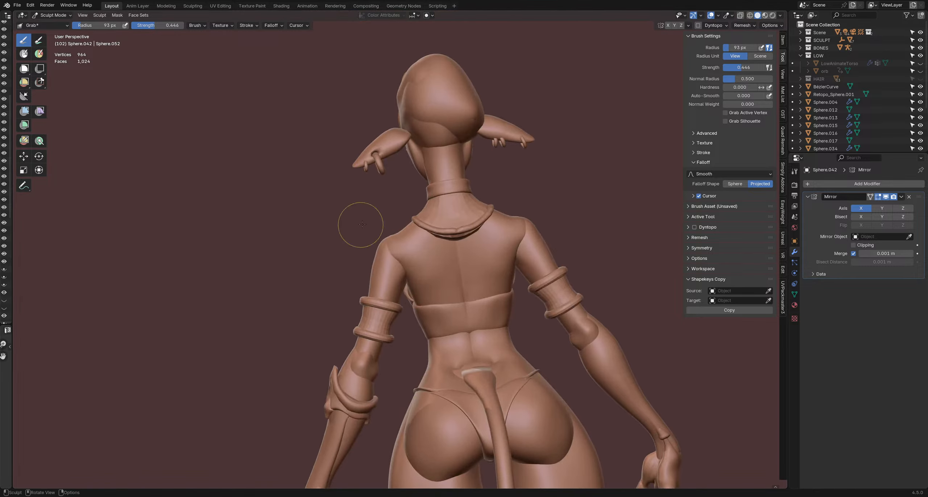
pyautogui.moveTo(460, 238)
pyautogui.mouseDown(button='middle')
pyautogui.moveTo(425, 242)
pyautogui.moveTo(459, 236)
pyautogui.mouseUp(button='middle')
pyautogui.scroll(3, 440, 229)
pyautogui.press('f')
pyautogui.click(452, 232)
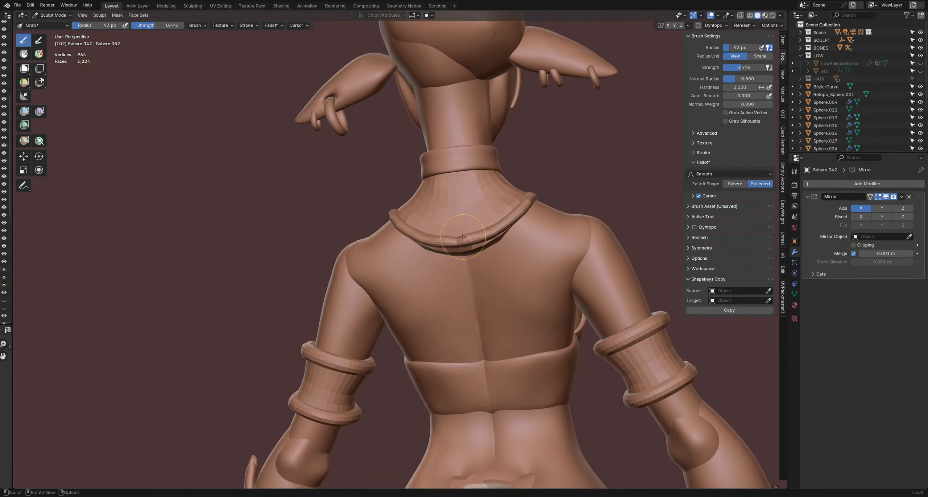
pyautogui.moveTo(460, 237); pyautogui.dragTo(481, 231)
pyautogui.moveTo(478, 235); pyautogui.dragTo(466, 238, button='middle')
# - Switch sculpting to the neck piece and grab its lower rear edge against the necklace
pyautogui.hotkey('alt', 'q')
pyautogui.press('f')
pyautogui.click(494, 255)
pyautogui.moveTo(468, 260); pyautogui.dragTo(470, 257)
pyautogui.press('f')
pyautogui.click(471, 258)
# - Adjust the neck piece's contour with further Grab strokes from rotated angles, resizing the brush as needed
pyautogui.moveTo(475, 270); pyautogui.dragTo(501, 263, button='middle')
pyautogui.moveTo(449, 250)
pyautogui.mouseDown(button='middle')
pyautogui.moveTo(463, 252)
pyautogui.moveTo(449, 238)
pyautogui.mouseUp(button='middle')
pyautogui.moveTo(449, 238); pyautogui.dragTo(452, 240)
pyautogui.press('f')
pyautogui.click(451, 220)
pyautogui.moveTo(449, 208)
pyautogui.mouseDown(button='middle')
pyautogui.moveTo(429, 192)
pyautogui.moveTo(437, 166)
pyautogui.moveTo(450, 217)
pyautogui.moveTo(401, 237)
pyautogui.moveTo(533, 253)
pyautogui.moveTo(472, 254)
pyautogui.mouseUp(button='middle')
pyautogui.press('f')
pyautogui.click(438, 188)
# - Return to Object Mode and give the necklace a Subdivision modifier with viewport level 1
pyautogui.hotkey('alt', 'q')
pyautogui.hotkey('ctrl', 'Tab')
pyautogui.click(395, 223)
pyautogui.click(455, 233)
pyautogui.hotkey('ctrl', '1')
pyautogui.click(380, 245)
pyautogui.moveTo(380, 244)
pyautogui.mouseDown(button='middle')
pyautogui.moveTo(441, 237)
pyautogui.moveTo(553, 250)
pyautogui.moveTo(465, 242)
pyautogui.mouseUp(button='middle')
pyautogui.hotkey('ctrl', '1')
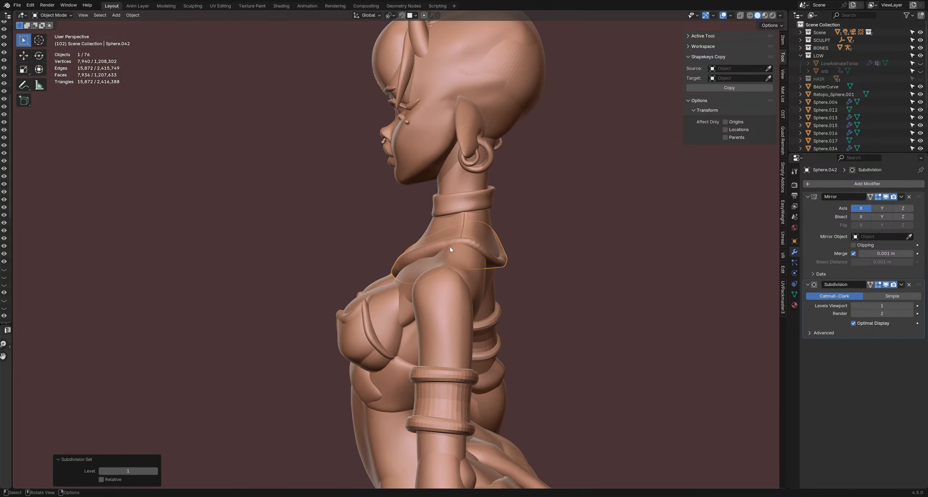
# - Re-enter Sculpt Mode on the necklace and grab its front section into shape, setting the radius to about 123 px
pyautogui.hotkey('ctrl', 'Tab')
pyautogui.click(470, 311)
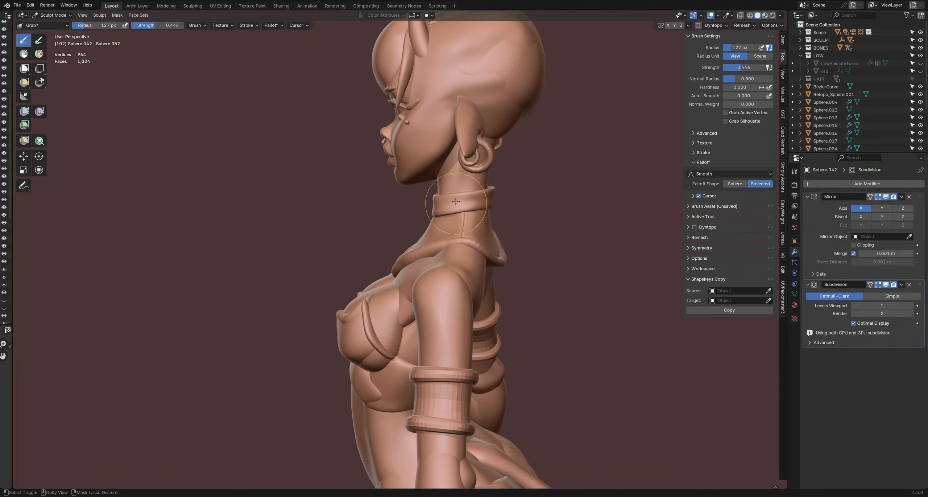
pyautogui.moveTo(407, 274); pyautogui.dragTo(428, 279, button='middle')
pyautogui.press('f')
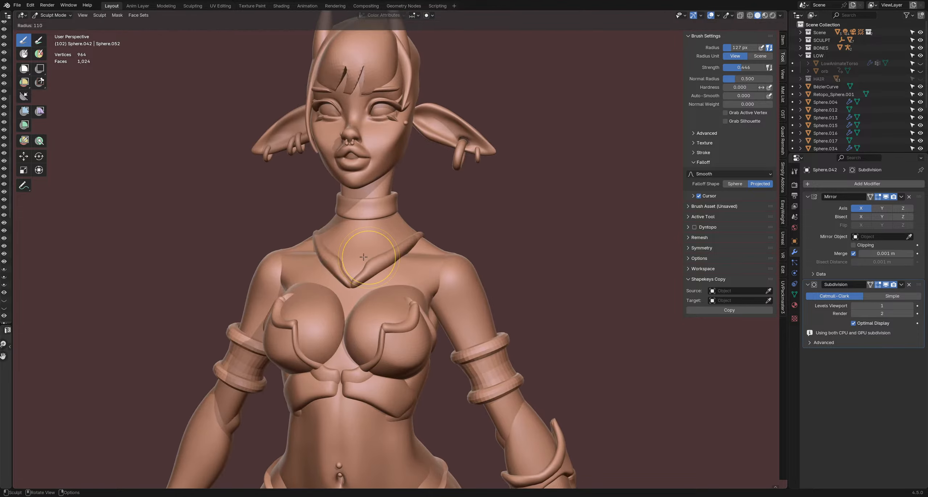
pyautogui.click(417, 277)
pyautogui.moveTo(381, 259); pyautogui.dragTo(399, 276, button='middle')
pyautogui.scroll(2, 392, 272)
pyautogui.moveTo(380, 267)
pyautogui.mouseDown()
pyautogui.moveTo(369, 260)
pyautogui.moveTo(383, 250)
pyautogui.moveTo(383, 262)
pyautogui.mouseUp()
pyautogui.press('f')
pyautogui.click(377, 259)
pyautogui.press('f')
pyautogui.click(371, 251)
pyautogui.press('f')
pyautogui.click(371, 251)
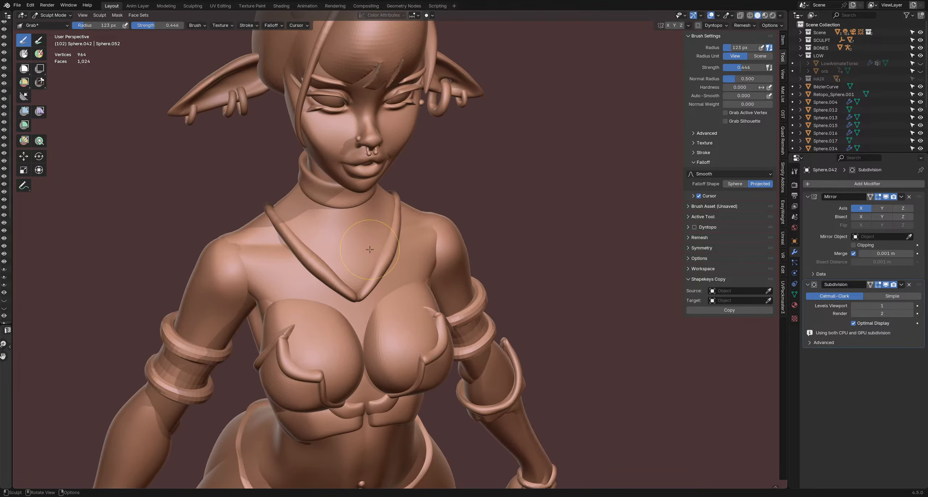
# - Try larger Grab adjustments on the necklace's V-shaped front at about 147 px, and undo the last changes
pyautogui.moveTo(371, 251); pyautogui.dragTo(372, 251, button='middle')
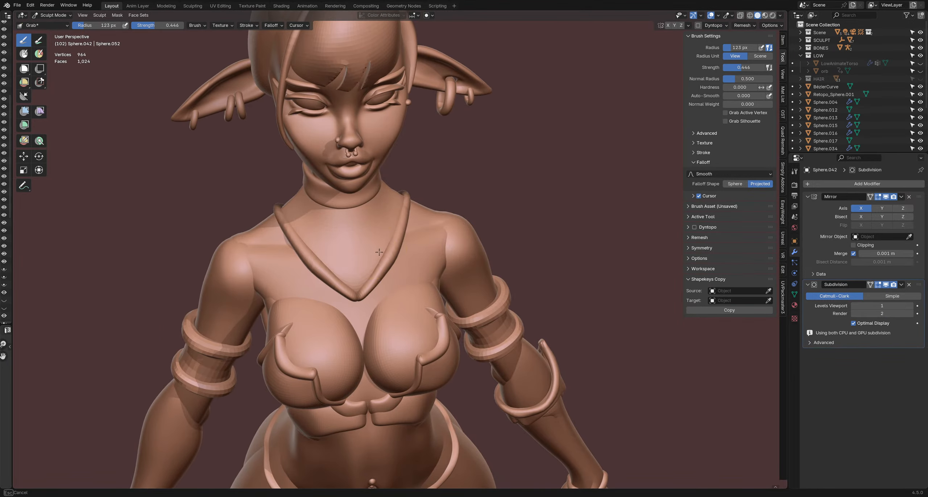
pyautogui.press('f')
pyautogui.click(426, 265)
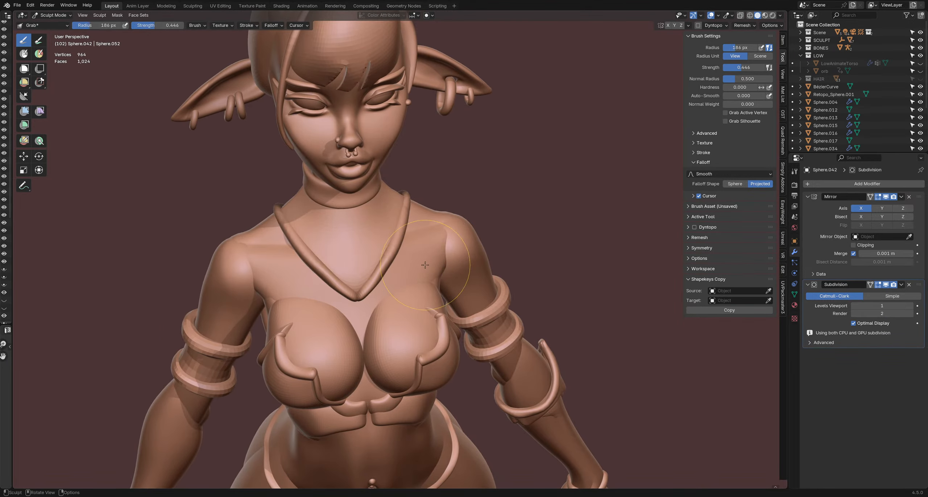
pyautogui.moveTo(427, 264)
pyautogui.mouseDown(button='middle')
pyautogui.moveTo(438, 258)
pyautogui.moveTo(362, 302)
pyautogui.mouseUp(button='middle')
pyautogui.press('f')
pyautogui.click(361, 302)
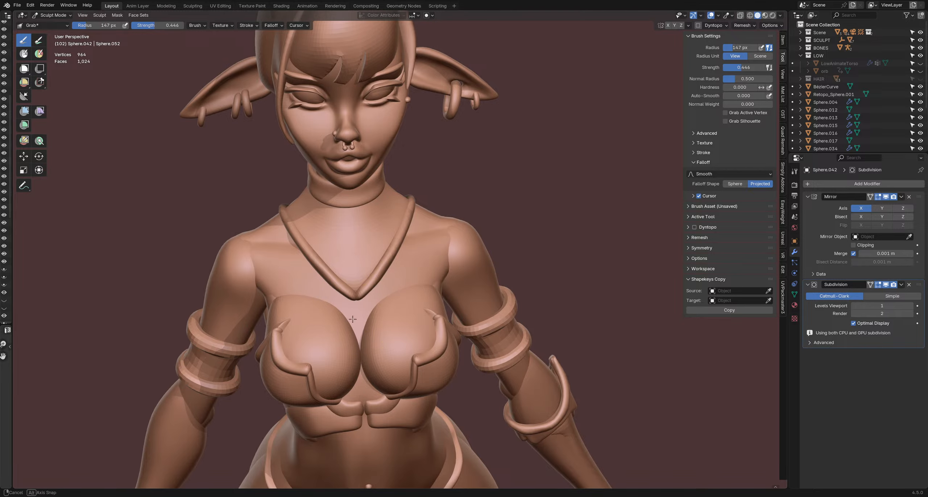
pyautogui.hotkey('ctrl', 'z')
pyautogui.moveTo(406, 295); pyautogui.dragTo(454, 302, button='middle')
pyautogui.hotkey('ctrl', 'z')
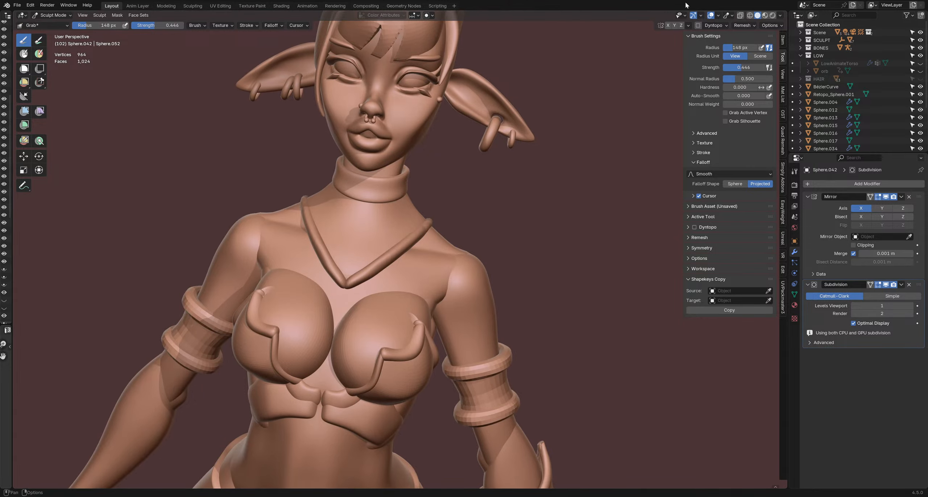
# - Move the necklace's Mirror modifier below its Subdivision modifier and return to Sculpt Mode
pyautogui.hotkey('ctrl', 'Tab')
pyautogui.click(639, 137)
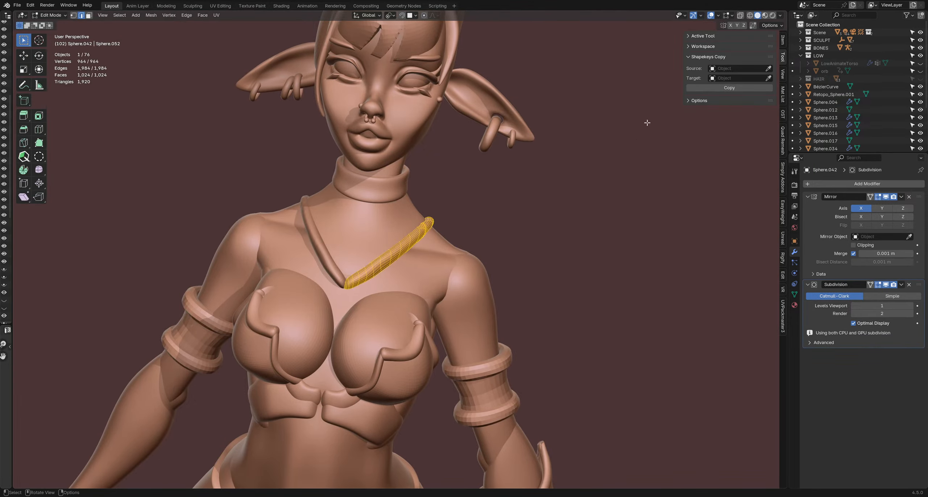
pyautogui.hotkey('ctrl', 'Tab')
pyautogui.click(503, 179)
pyautogui.moveTo(488, 206)
pyautogui.mouseDown(button='middle')
pyautogui.moveTo(492, 223)
pyautogui.moveTo(453, 238)
pyautogui.moveTo(309, 252)
pyautogui.moveTo(406, 292)
pyautogui.moveTo(326, 269)
pyautogui.moveTo(454, 227)
pyautogui.moveTo(292, 228)
pyautogui.moveTo(348, 199)
pyautogui.moveTo(504, 62)
pyautogui.moveTo(392, 161)
pyautogui.moveTo(494, 243)
pyautogui.mouseUp(button='middle')
pyautogui.press('Tab')
pyautogui.press('KP_Decimal')
pyautogui.moveTo(919, 197); pyautogui.dragTo(919, 328)
pyautogui.hotkey('ctrl', 'Tab')
# - Nudge the necklace's front point with the Grab brush and save the file
pyautogui.moveTo(494, 244); pyautogui.dragTo(580, 232, button='middle')
pyautogui.moveTo(399, 236); pyautogui.dragTo(397, 228)
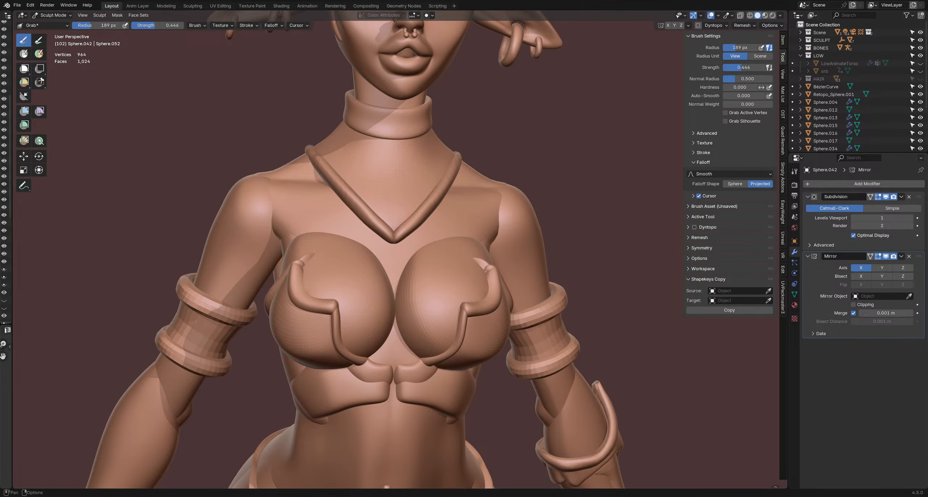
pyautogui.hotkey('ctrl', 's')
# - Reshape the necklace's front tip and the strap running toward the shoulder with Grab strokes
pyautogui.moveTo(522, 217); pyautogui.dragTo(423, 217, button='middle')
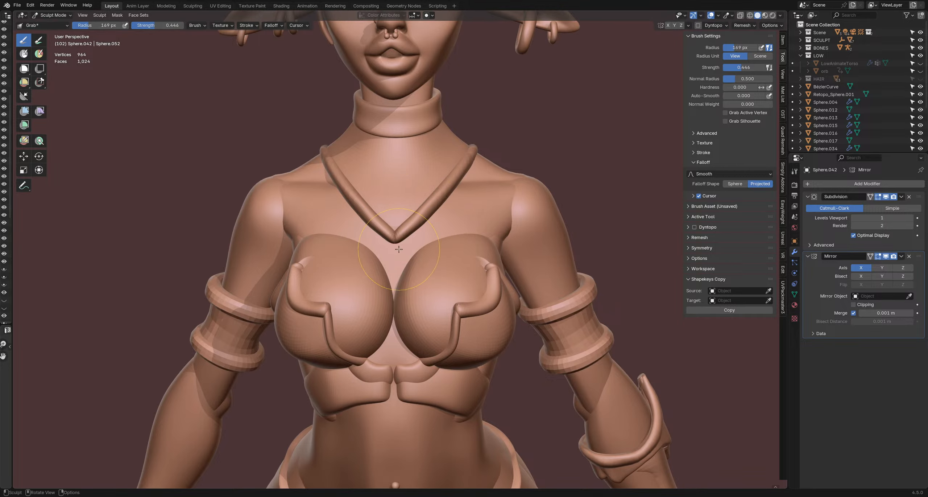
pyautogui.press('f')
pyautogui.moveTo(398, 259); pyautogui.dragTo(394, 262)
pyautogui.moveTo(423, 235); pyautogui.dragTo(431, 226)
pyautogui.moveTo(451, 222); pyautogui.dragTo(413, 219, button='middle')
pyautogui.moveTo(450, 214); pyautogui.dragTo(456, 219)
pyautogui.moveTo(468, 197); pyautogui.dragTo(394, 210, button='middle')
pyautogui.moveTo(507, 261)
pyautogui.mouseDown(button='middle')
pyautogui.moveTo(424, 283)
pyautogui.moveTo(483, 304)
pyautogui.moveTo(506, 298)
pyautogui.mouseUp(button='middle')
pyautogui.moveTo(508, 217)
pyautogui.mouseDown(button='middle')
pyautogui.moveTo(544, 198)
pyautogui.moveTo(444, 199)
pyautogui.moveTo(431, 165)
pyautogui.mouseUp(button='middle')
# - Fit the necklace over the top of the shoulder from the side with Grab, reducing the radius to about 129 px
pyautogui.press('f')
pyautogui.click(526, 194)
pyautogui.press('f')
pyautogui.click(440, 163)
pyautogui.moveTo(439, 162); pyautogui.dragTo(436, 157)
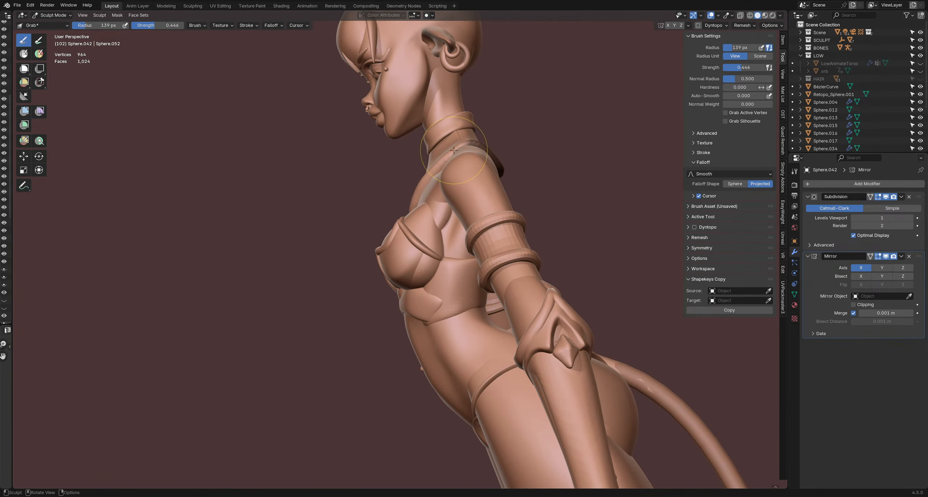
pyautogui.keyDown('shift'); pyautogui.moveTo(437, 157); pyautogui.dragTo(408, 194, button='middle'); pyautogui.keyUp('shift')
pyautogui.moveTo(409, 194); pyautogui.dragTo(439, 177, button='middle')
pyautogui.press('f')
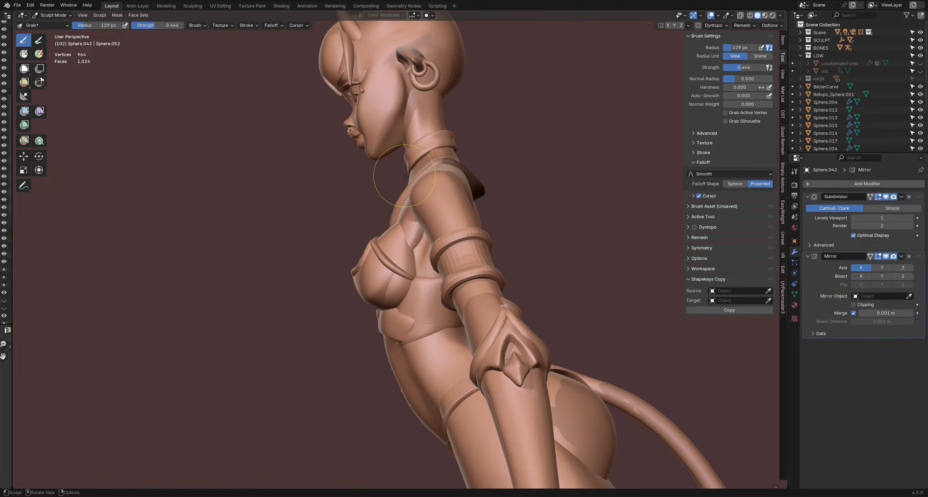
pyautogui.click(436, 176)
pyautogui.moveTo(420, 165); pyautogui.dragTo(418, 165)
# - Sharpen the necklace's V-shaped tip above the chest with Grab strokes at a radius between about 85 and 106 px
pyautogui.moveTo(381, 209)
pyautogui.mouseDown(button='middle')
pyautogui.moveTo(453, 243)
pyautogui.moveTo(448, 269)
pyautogui.mouseUp(button='middle')
pyautogui.press('f')
pyautogui.click(440, 260)
pyautogui.moveTo(449, 247); pyautogui.dragTo(456, 252)
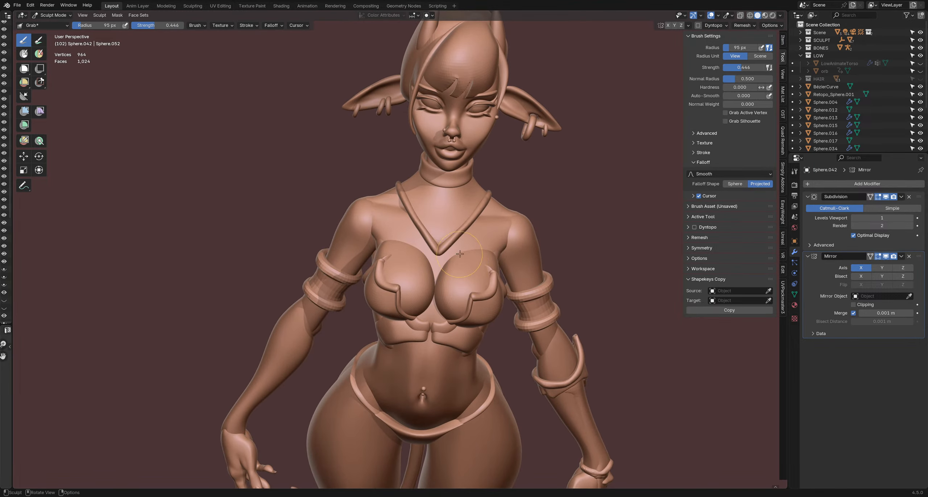
pyautogui.press('f')
pyautogui.click(454, 257)
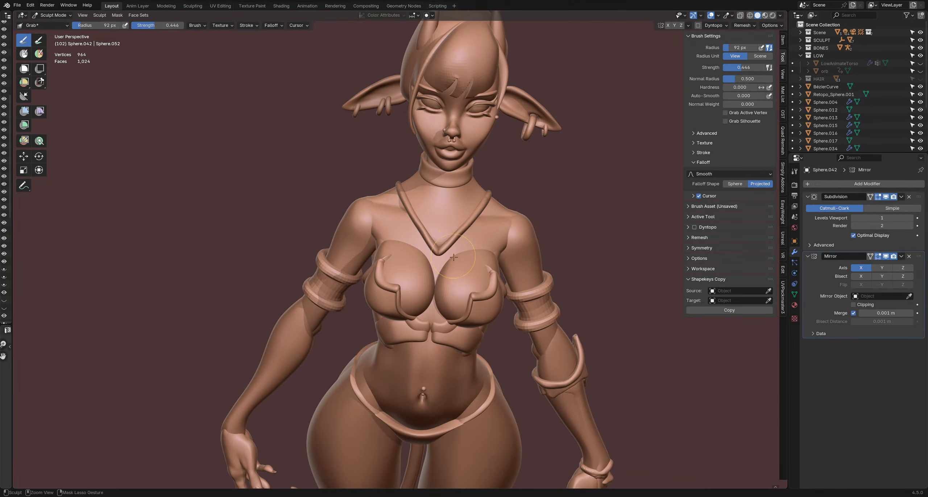
pyautogui.press('f')
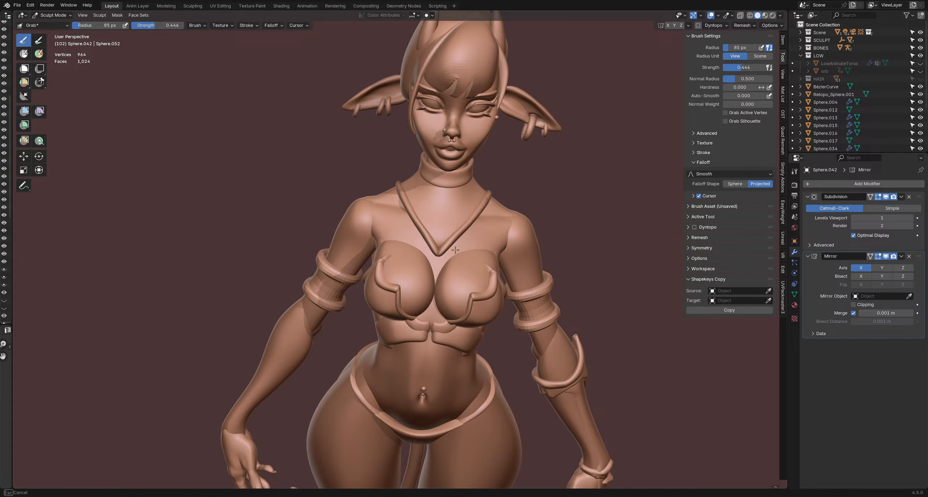
pyautogui.moveTo(455, 250); pyautogui.dragTo(448, 260)
pyautogui.press('f')
pyautogui.click(450, 257)
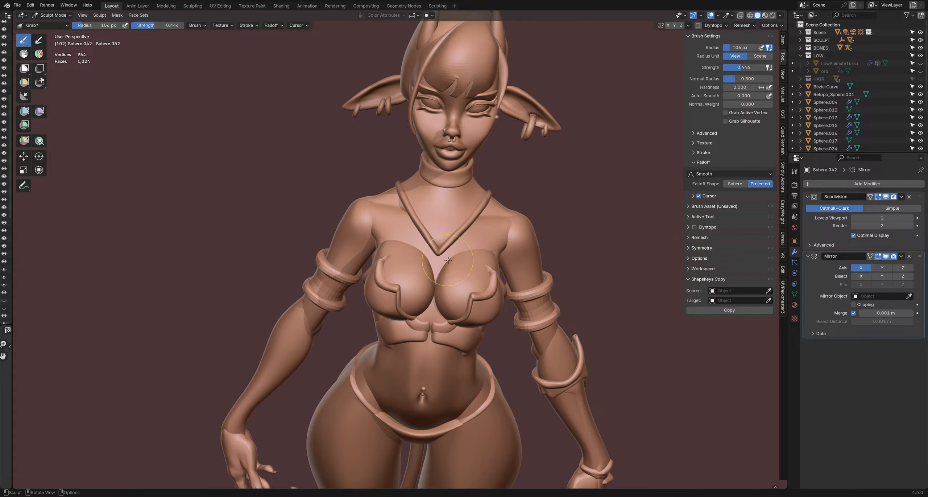
# - Scrape the necklace's front strap with the Scrape/Fill brush, reduce its radius to about 76 px, and undo the last stroke
pyautogui.moveTo(449, 260)
pyautogui.mouseDown(button='middle')
pyautogui.moveTo(413, 251)
pyautogui.moveTo(410, 205)
pyautogui.moveTo(400, 205)
pyautogui.moveTo(448, 226)
pyautogui.mouseUp(button='middle')
pyautogui.hotkey('shift', 't')
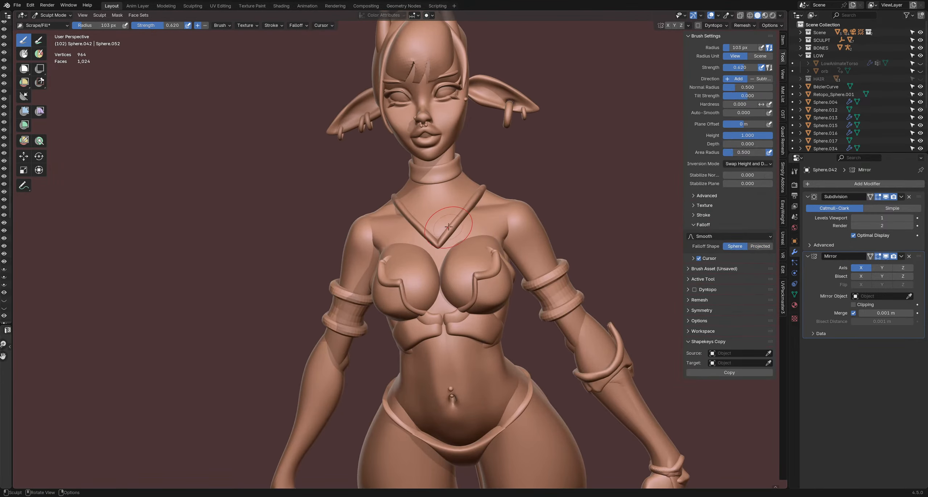
pyautogui.moveTo(449, 227); pyautogui.dragTo(443, 236)
pyautogui.moveTo(445, 225); pyautogui.dragTo(451, 238, button='middle')
pyautogui.moveTo(450, 235); pyautogui.dragTo(460, 219)
pyautogui.press('f')
pyautogui.click(442, 238)
pyautogui.hotkey('ctrl', 'z')
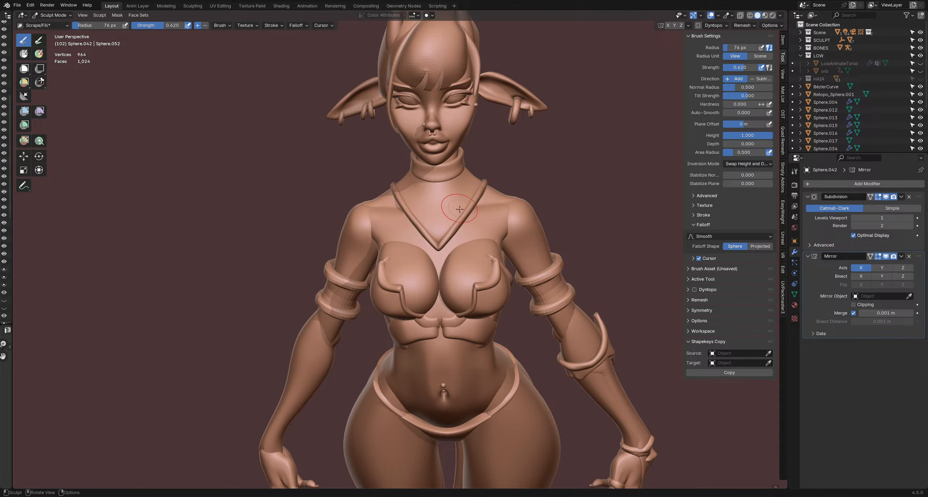
# - Flatten the necklace's front strap with finer Scrape/Fill strokes, reducing the radius to 49 px and 31 px
pyautogui.press('f')
pyautogui.click(448, 234)
pyautogui.moveTo(464, 218); pyautogui.dragTo(444, 241, button='middle')
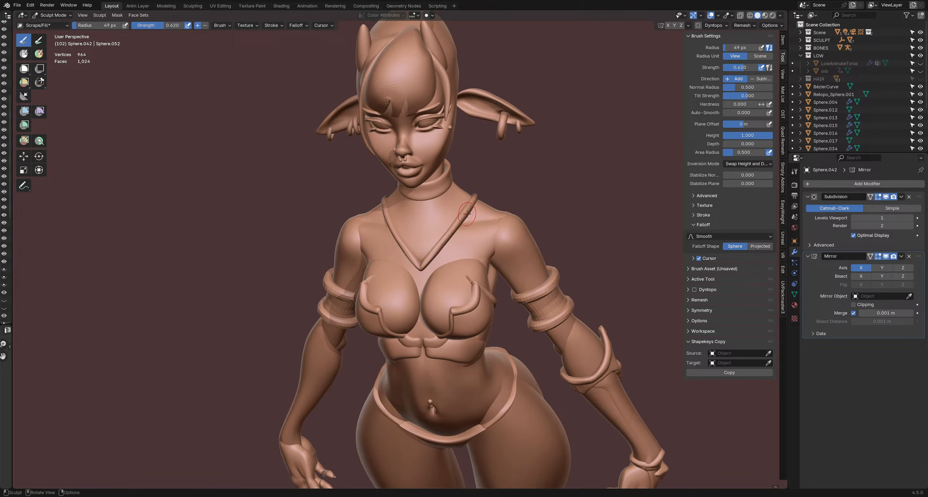
pyautogui.moveTo(470, 208)
pyautogui.mouseDown(button='middle')
pyautogui.moveTo(473, 201)
pyautogui.moveTo(462, 223)
pyautogui.mouseUp(button='middle')
pyautogui.press('f')
pyautogui.click(455, 224)
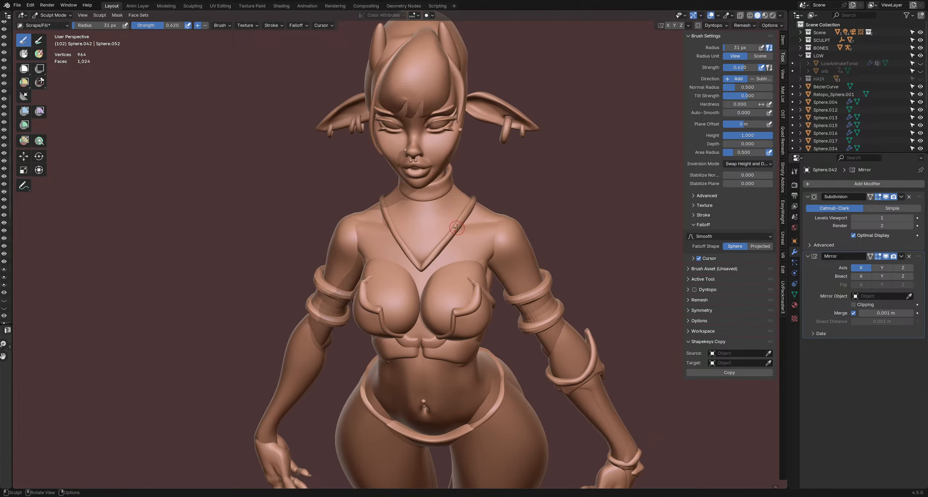
# - Tighten the necklace strap near the shoulder with the Pinch/Magnify brush and save the file
pyautogui.press('p')
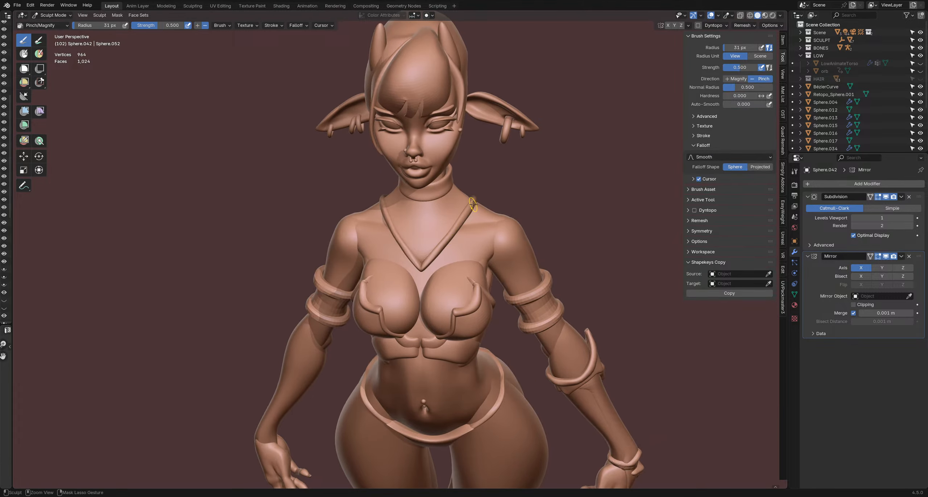
pyautogui.press('f')
pyautogui.click(448, 209)
pyautogui.press('ctrl')
pyautogui.hotkey('ctrl', 's')
# - Switch sculpting to the neck piece and adjust it beside the necklace with the Grab brush at about 83 px
pyautogui.moveTo(405, 203)
pyautogui.keyDown('shift'); pyautogui.mouseDown(button='middle')
pyautogui.moveTo(414, 240)
pyautogui.moveTo(437, 214)
pyautogui.mouseUp(button='middle'); pyautogui.keyUp('shift')
pyautogui.hotkey('alt', 'q')
pyautogui.press('g')
pyautogui.press('f')
pyautogui.click(450, 214)
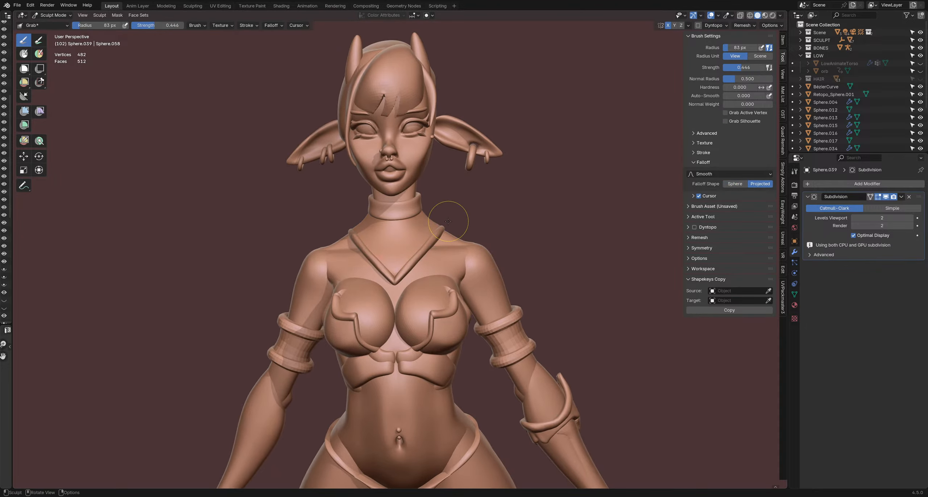
pyautogui.press('f')
pyautogui.click(436, 218)
# - Switch sculpting back to the necklace and grab its upper strap near the shoulder with a radius of about 32 px
pyautogui.hotkey('alt', 'q')
pyautogui.press('f')
pyautogui.click(446, 218)
pyautogui.moveTo(447, 222); pyautogui.dragTo(451, 228)
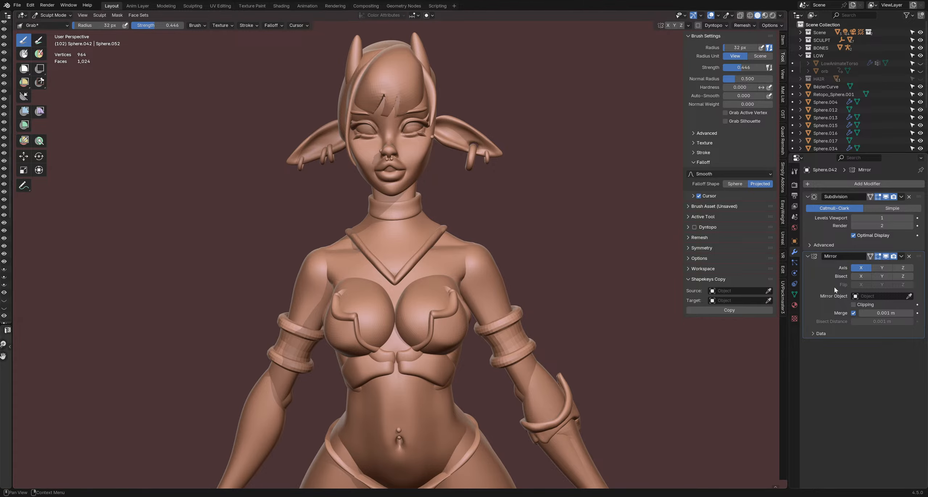
pyautogui.press('f')
pyautogui.click(432, 193)
pyautogui.press('f')
pyautogui.click(453, 223)
# - Refine the middle and lower part of the necklace's front strap with small Grab strokes at about 38 px
pyautogui.moveTo(451, 226); pyautogui.dragTo(489, 218, button='middle')
pyautogui.press('f')
pyautogui.click(438, 238)
pyautogui.moveTo(430, 238); pyautogui.dragTo(431, 243)
pyautogui.moveTo(431, 243)
pyautogui.mouseDown(button='middle')
pyautogui.moveTo(415, 278)
pyautogui.moveTo(437, 230)
pyautogui.moveTo(506, 232)
pyautogui.mouseUp(button='middle')
pyautogui.press('f')
pyautogui.click(424, 242)
pyautogui.press('f')
pyautogui.click(416, 255)
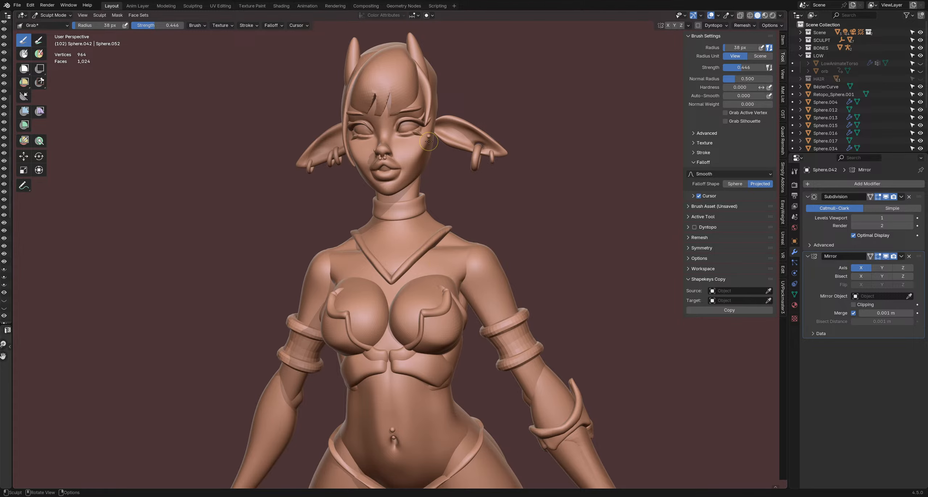
# - Switch sculpting to the neck collar, leave Sculpt Mode for Object Mode, and save the file
pyautogui.hotkey('alt', 'q')
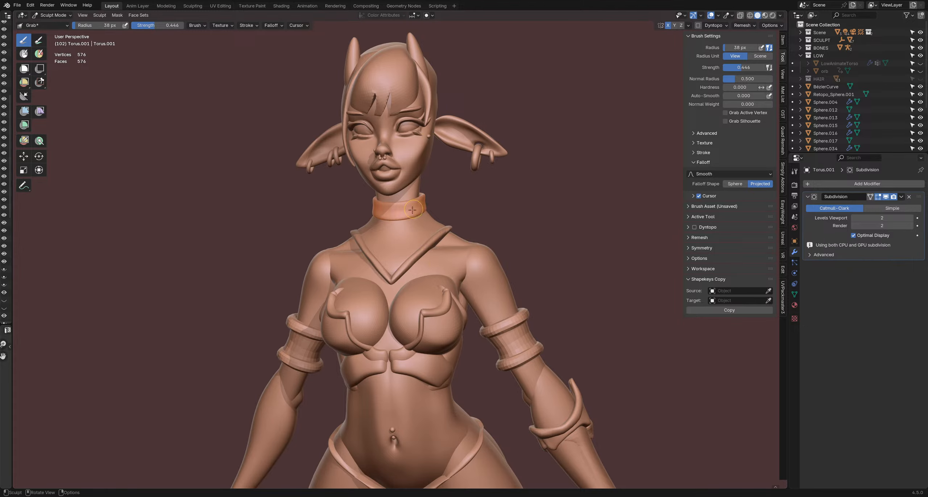
pyautogui.scroll(-4, 460, 225)
pyautogui.scroll(-1, 460, 225)
pyautogui.moveTo(460, 225)
pyautogui.mouseDown(button='middle')
pyautogui.moveTo(404, 232)
pyautogui.moveTo(446, 230)
pyautogui.mouseUp(button='middle')
pyautogui.hotkey('ctrl', 'Tab')
pyautogui.click(489, 239)
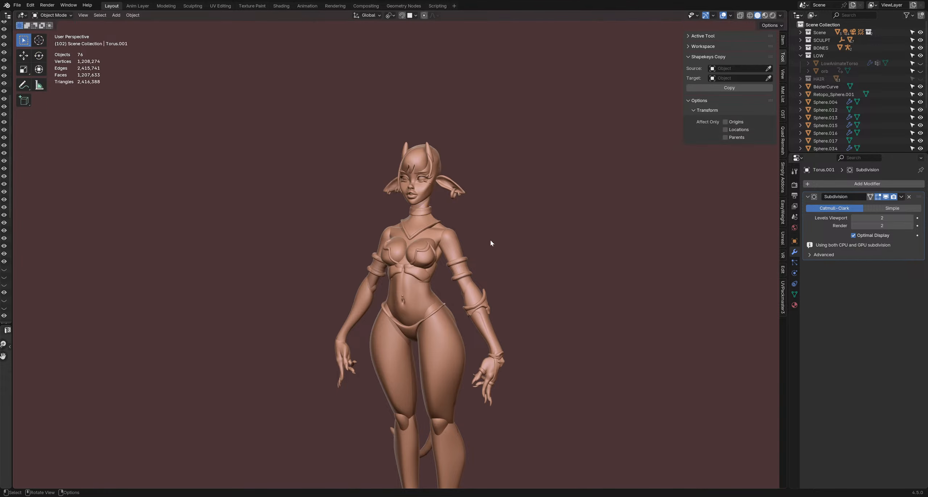
pyautogui.scroll(-4, 500, 257)
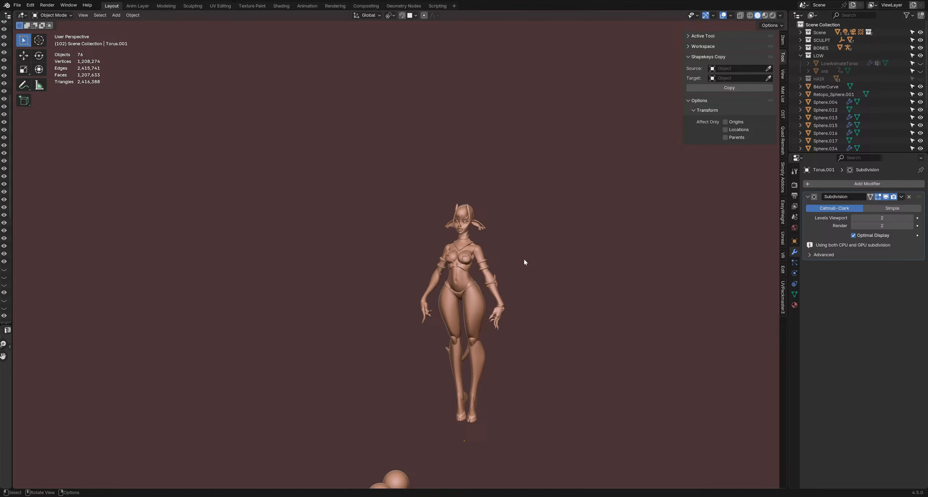
pyautogui.keyDown('shift'); pyautogui.moveTo(472, 268); pyautogui.dragTo(493, 260, button='middle'); pyautogui.keyUp('shift')
pyautogui.scroll(1, 452, 275)
pyautogui.hotkey('ctrl', 's')
pyautogui.scroll(5, 468, 238)
pyautogui.click(477, 214)
pyautogui.scroll(1, 483, 234)
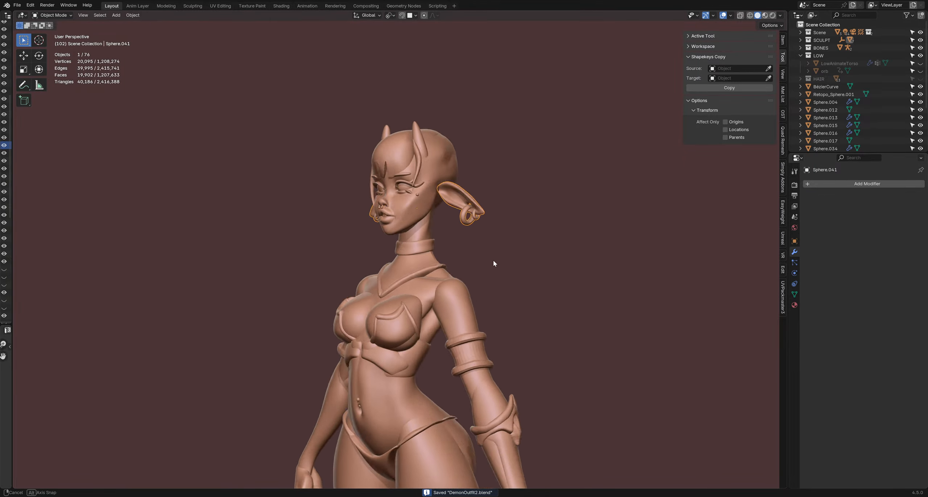
pyautogui.scroll(-2, 493, 268)
pyautogui.click(489, 286)
pyautogui.scroll(-2, 484, 297)
pyautogui.moveTo(485, 300); pyautogui.dragTo(442, 266, button='middle')
# - Add a torus with a 1 m major radius and 0.25 m minor radius at the world origin
pyautogui.hotkey('shift', 'a')
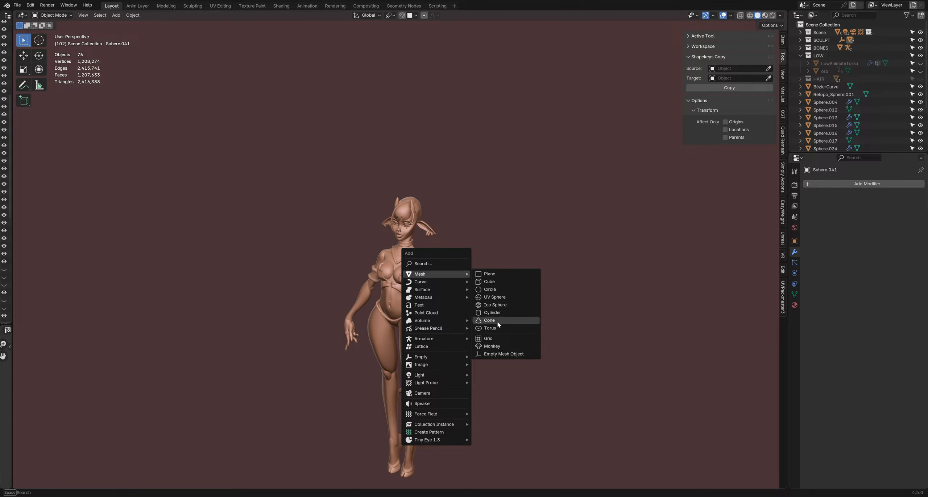
pyautogui.click(499, 330)
pyautogui.scroll(-3, 499, 328)
pyautogui.moveTo(483, 323); pyautogui.dragTo(492, 276, button='middle')
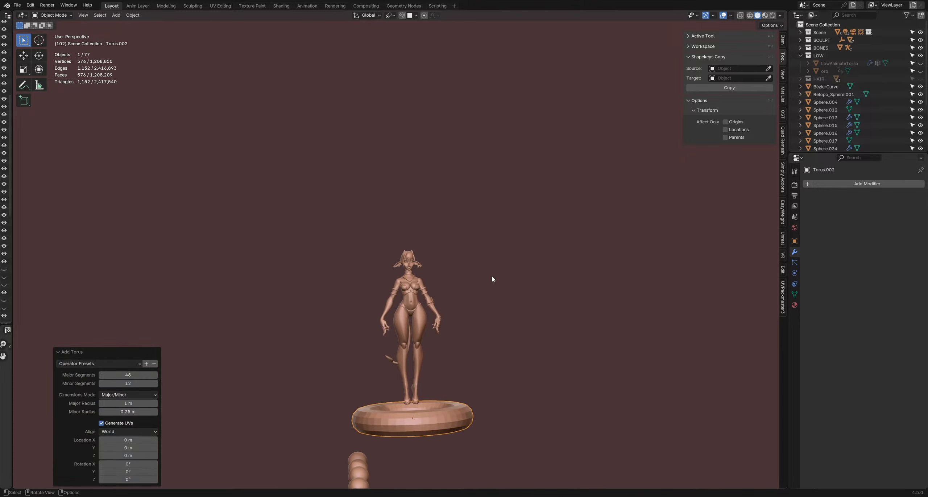
# - Try standing the torus upright, moving it up beside the character's torso and scaling it to 0.461
pyautogui.press('r')
pyautogui.click(487, 404)
pyautogui.press('g')
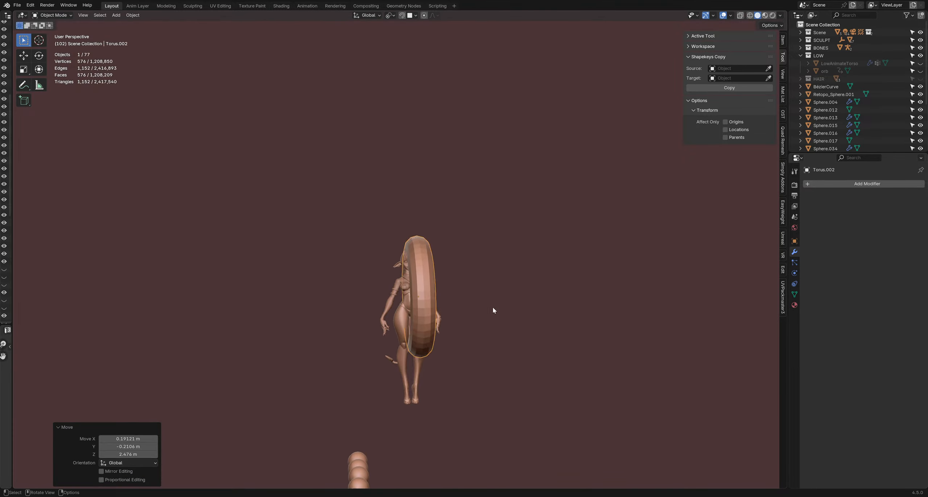
pyautogui.click(355, 293)
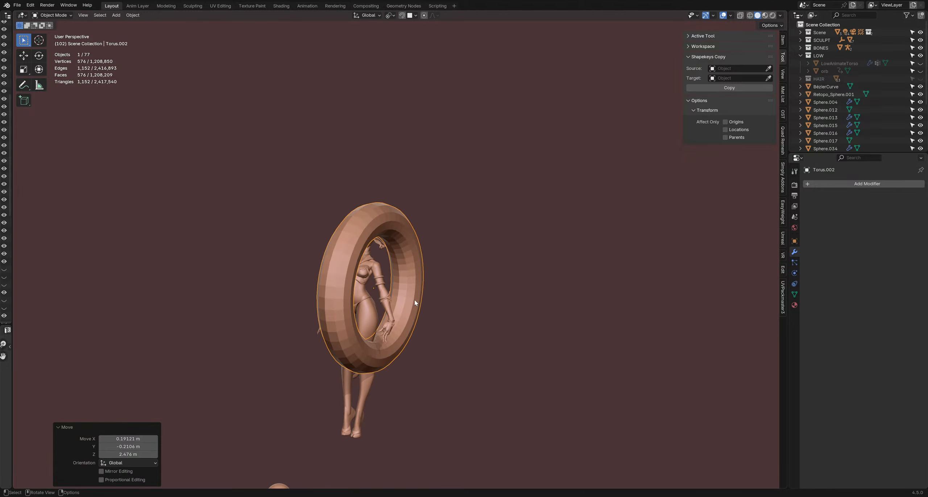
pyautogui.press('s')
pyautogui.click(443, 292)
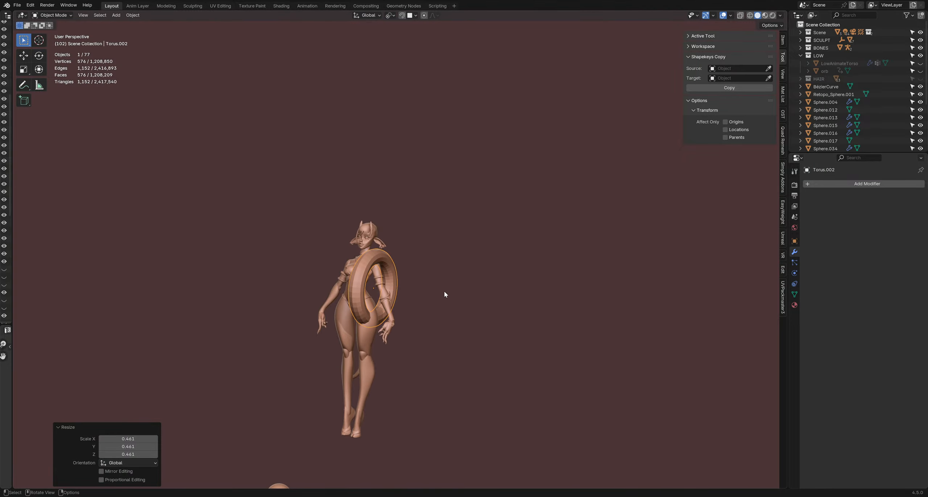
# - Try reducing the torus further with a 0.464 scale and moving it up to the character's shoulder
pyautogui.press('g')
pyautogui.click(442, 276)
pyautogui.moveTo(443, 275); pyautogui.dragTo(385, 276, button='middle')
pyautogui.press('s')
pyautogui.click(477, 289)
pyautogui.press('g')
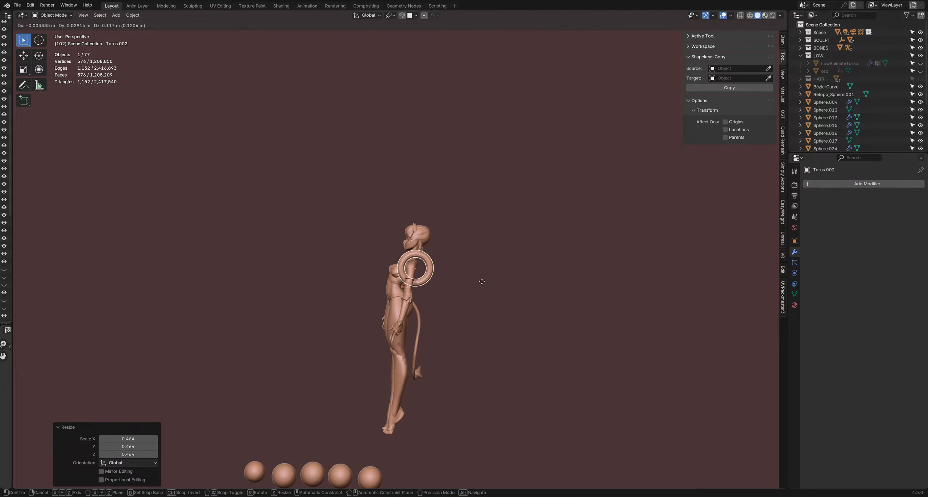
pyautogui.click(480, 274)
# - Try shrinking the torus to earring size, placing it below the ear and finishing with a 0.487 scale
pyautogui.scroll(3, 458, 278)
pyautogui.moveTo(453, 278); pyautogui.dragTo(607, 292, button='middle')
pyautogui.press('s')
pyautogui.click(533, 278)
pyautogui.moveTo(534, 278); pyautogui.dragTo(384, 270, button='middle')
pyautogui.press('g')
pyautogui.click(456, 262)
pyautogui.press('s')
pyautogui.click(447, 263)
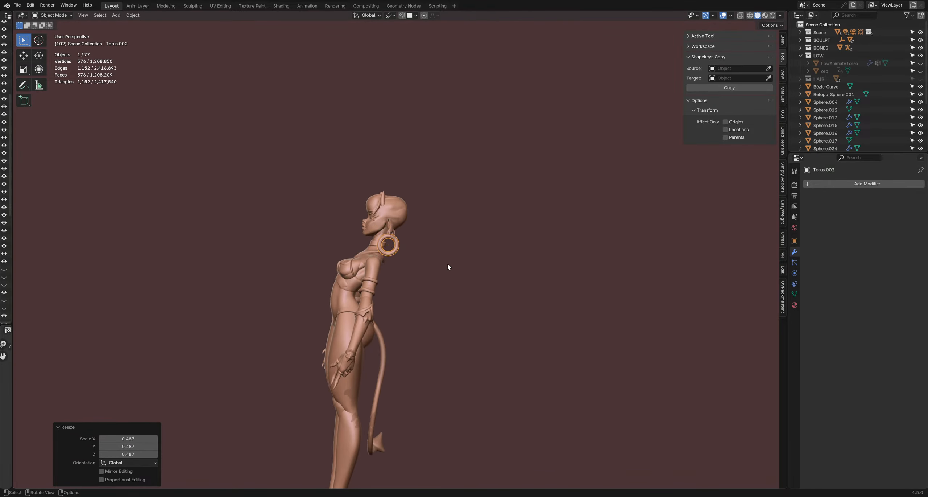
# - Try positioning the torus as a large earring hanging from the tip of the character's ear
pyautogui.scroll(5, 448, 263)
pyautogui.moveTo(448, 263); pyautogui.dragTo(501, 259, button='middle')
pyautogui.scroll(-4, 501, 259)
pyautogui.moveTo(460, 213); pyautogui.dragTo(524, 295, button='middle')
pyautogui.press('g')
pyautogui.scroll(-2, 393, 240)
pyautogui.click(493, 271)
pyautogui.scroll(-5, 493, 271)
pyautogui.moveTo(524, 295)
pyautogui.keyDown('shift'); pyautogui.mouseDown(button='middle')
pyautogui.moveTo(505, 279)
pyautogui.moveTo(554, 293)
pyautogui.moveTo(507, 290)
pyautogui.mouseUp(button='middle'); pyautogui.keyUp('shift')
pyautogui.scroll(4, 507, 290)
pyautogui.keyDown('shift'); pyautogui.moveTo(508, 261); pyautogui.dragTo(487, 283, button='middle'); pyautogui.keyUp('shift')
# - Delete the torus earring from the scene
pyautogui.click(463, 267)
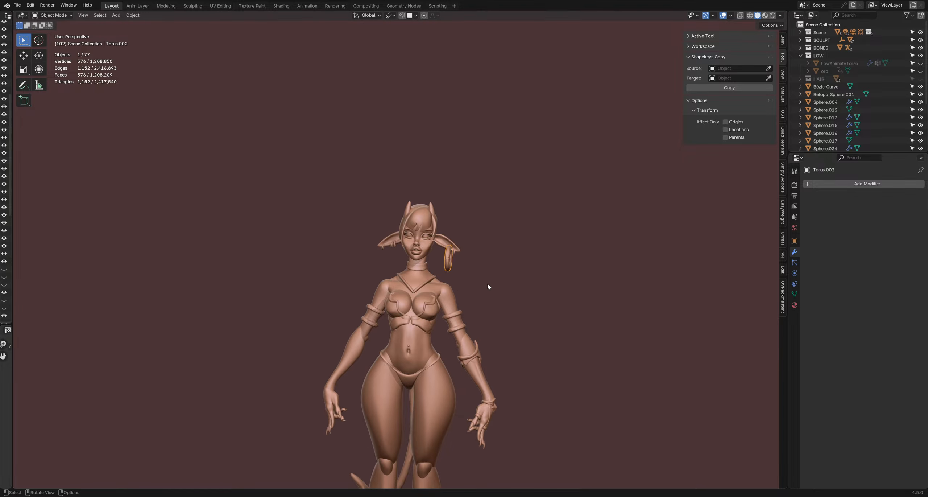
pyautogui.press('Delete')
pyautogui.scroll(-4, 553, 302)
pyautogui.moveTo(553, 302); pyautogui.dragTo(490, 291, button='middle')
# - Compare the figure with the HAIR collection shown and hidden, and toggle the orb object's visibility
pyautogui.click(921, 79)
pyautogui.moveTo(660, 203); pyautogui.dragTo(774, 210, button='middle')
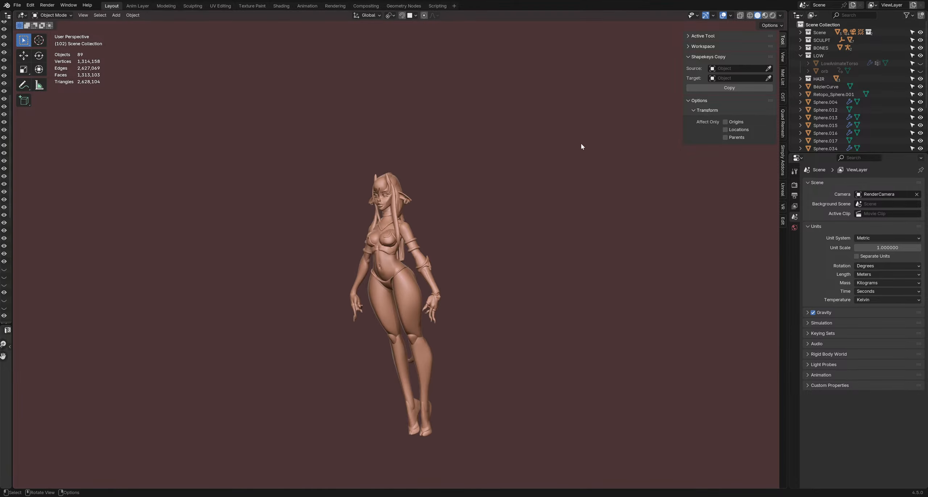
pyautogui.click(920, 79)
pyautogui.moveTo(515, 167); pyautogui.dragTo(510, 225, button='middle')
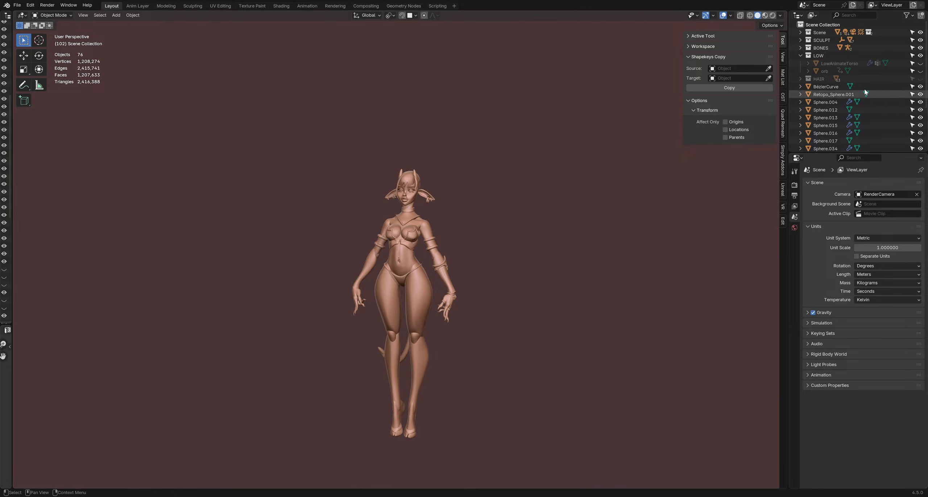
pyautogui.click(920, 72)
pyautogui.click(921, 73)
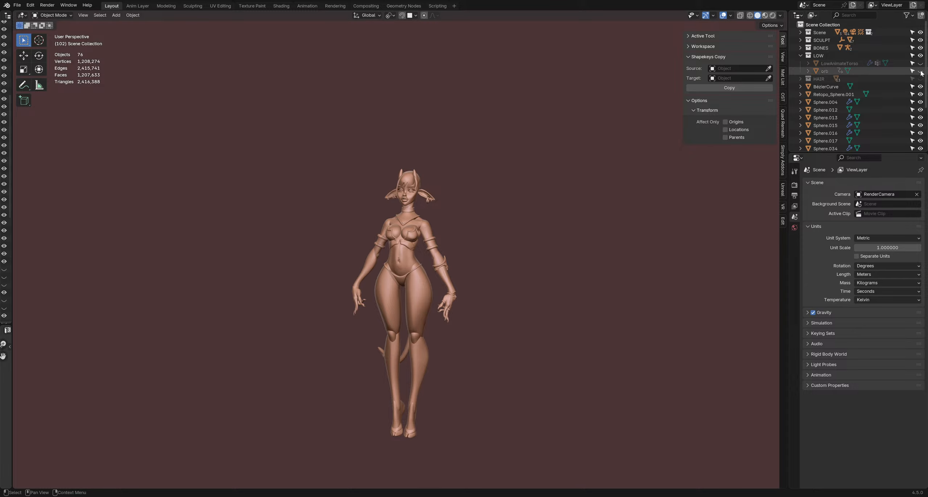
pyautogui.click(921, 72)
pyautogui.click(922, 72)
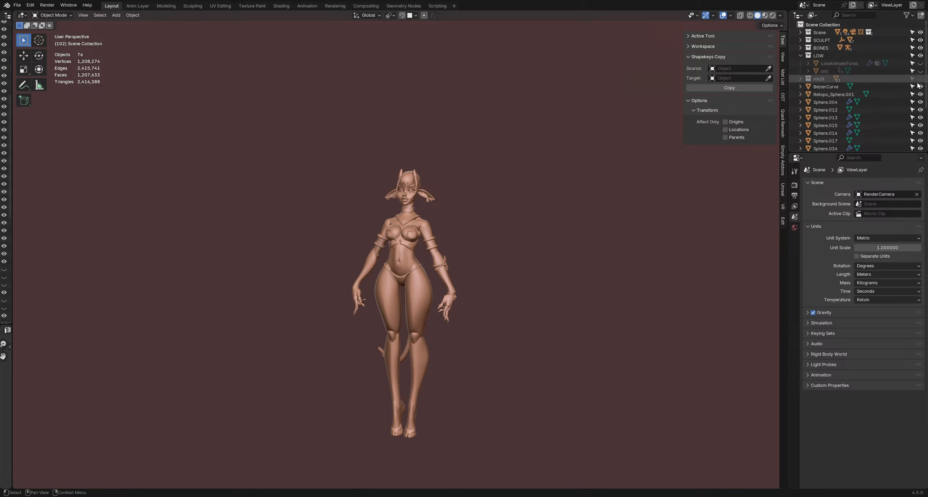
# - Turn the HAIR collection's visibility on in the viewport
pyautogui.click(922, 79)
pyautogui.click(921, 79)
pyautogui.click(922, 80)
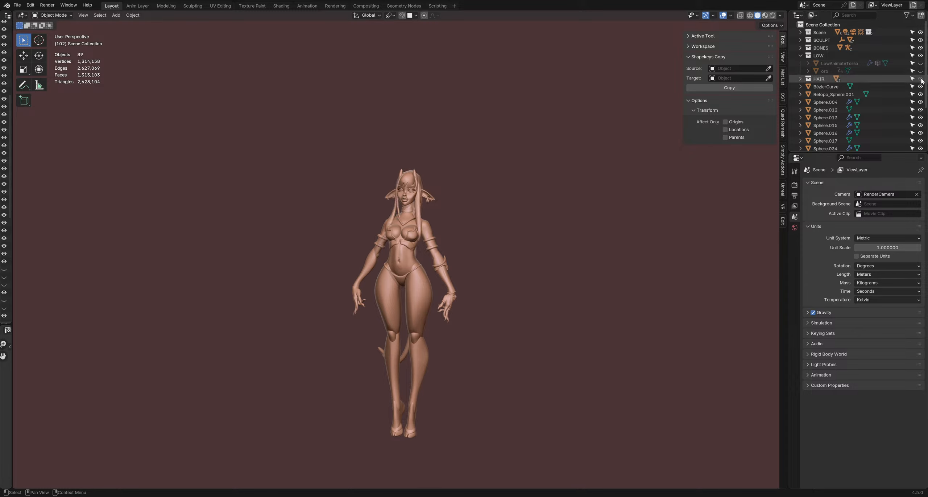
pyautogui.click(922, 80)
pyautogui.click(921, 79)
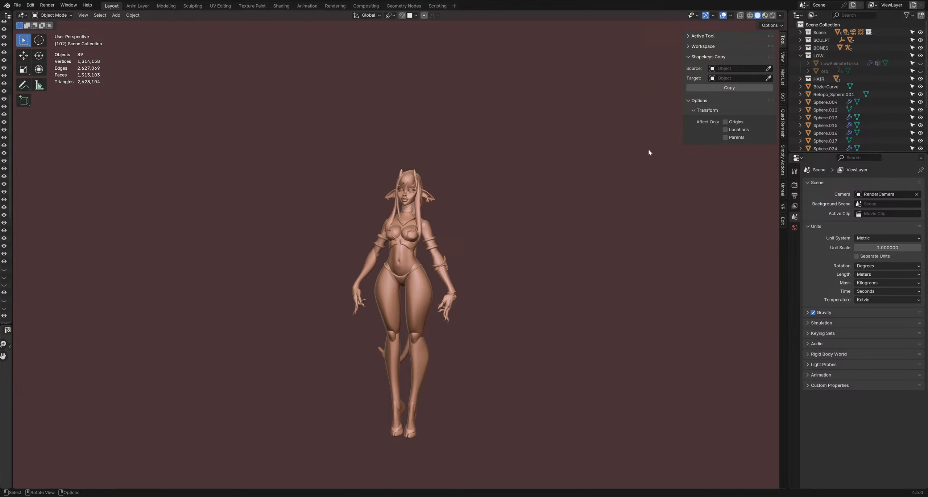
# - Inspect the character and her hair from behind in Rendered and Material Preview shading, returning to Solid shading
pyautogui.moveTo(471, 212); pyautogui.dragTo(449, 177, button='middle')
pyautogui.scroll(6, 433, 216)
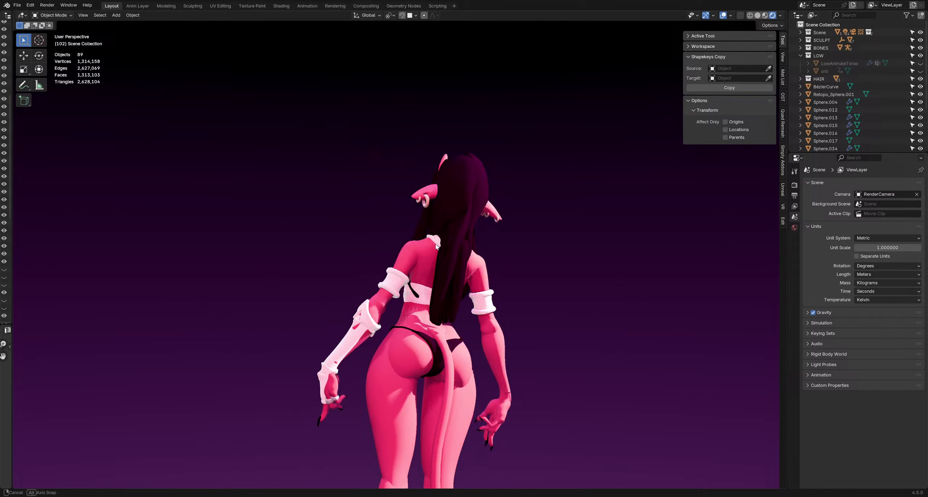
pyautogui.moveTo(270, 222)
pyautogui.mouseDown(button='middle')
pyautogui.moveTo(433, 222)
pyautogui.moveTo(502, 235)
pyautogui.moveTo(440, 228)
pyautogui.mouseUp(button='middle')
pyautogui.press('z')
pyautogui.click(556, 248)
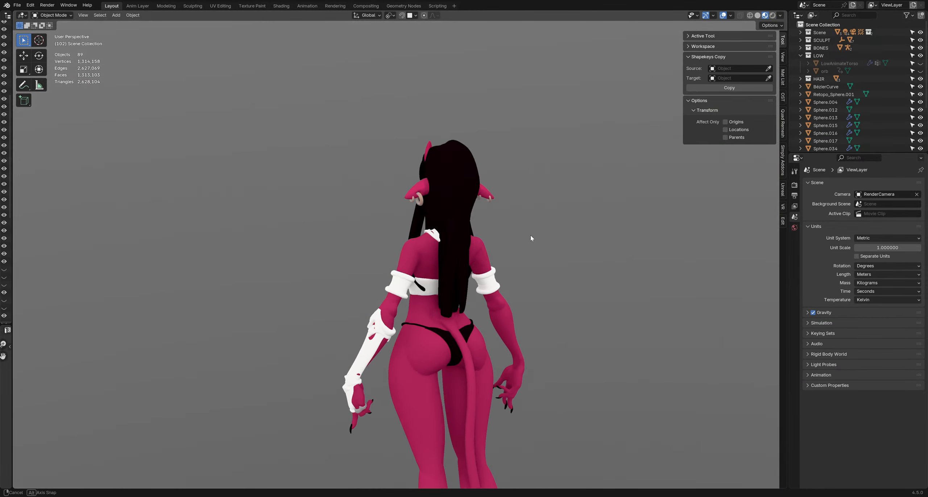
pyautogui.moveTo(531, 238)
pyautogui.mouseDown(button='middle')
pyautogui.moveTo(564, 265)
pyautogui.moveTo(460, 259)
pyautogui.moveTo(485, 257)
pyautogui.moveTo(472, 247)
pyautogui.mouseUp(button='middle')
pyautogui.press('z')
pyautogui.click(471, 214)
pyautogui.moveTo(472, 225)
pyautogui.mouseDown(button='middle')
pyautogui.moveTo(485, 183)
pyautogui.moveTo(439, 156)
pyautogui.moveTo(401, 182)
pyautogui.moveTo(487, 233)
pyautogui.moveTo(399, 210)
pyautogui.moveTo(355, 213)
pyautogui.moveTo(516, 250)
pyautogui.moveTo(416, 164)
pyautogui.moveTo(436, 195)
pyautogui.moveTo(386, 222)
pyautogui.moveTo(388, 240)
pyautogui.moveTo(417, 191)
pyautogui.moveTo(351, 231)
pyautogui.moveTo(437, 176)
pyautogui.moveTo(371, 232)
pyautogui.moveTo(427, 216)
pyautogui.moveTo(441, 244)
pyautogui.moveTo(399, 240)
pyautogui.moveTo(350, 206)
pyautogui.moveTo(319, 213)
pyautogui.moveTo(326, 258)
pyautogui.moveTo(328, 214)
pyautogui.moveTo(417, 209)
pyautogui.moveTo(324, 236)
pyautogui.moveTo(442, 236)
pyautogui.moveTo(466, 271)
pyautogui.mouseUp(button='middle')
pyautogui.press('z')
pyautogui.click(456, 176)
# - Isolate the large hair piece Sphere.008 in local view, examine its shape from several sides, and exit local view
pyautogui.press('h')
pyautogui.click(456, 176)
pyautogui.press('KP_Divide')
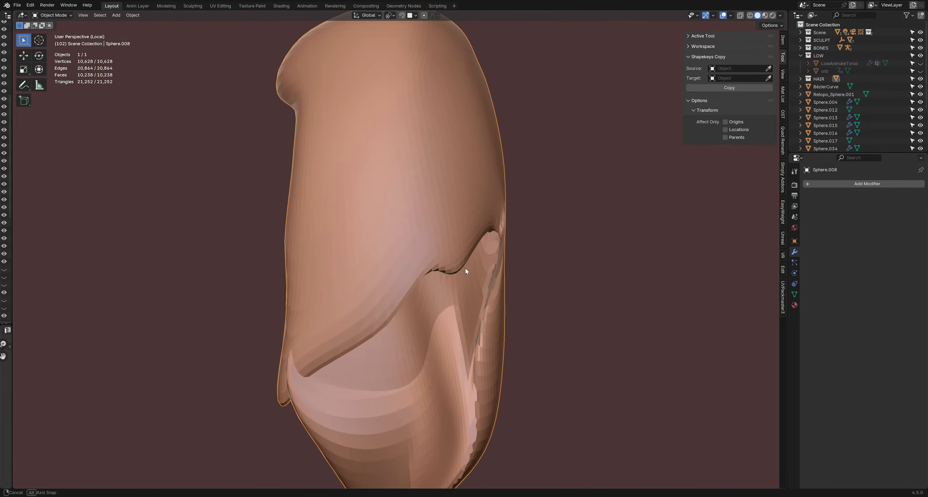
pyautogui.moveTo(467, 238)
pyautogui.mouseDown(button='middle')
pyautogui.moveTo(394, 191)
pyautogui.moveTo(341, 197)
pyautogui.mouseUp(button='middle')
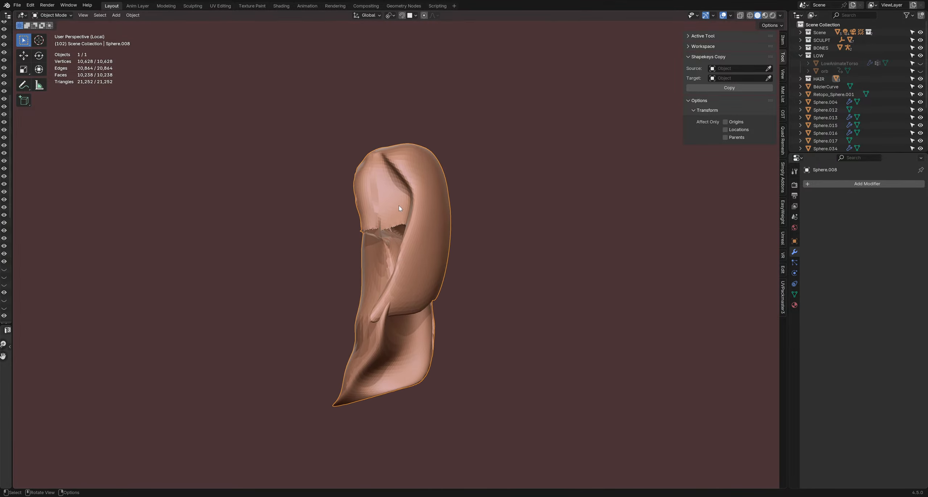
pyautogui.moveTo(399, 206); pyautogui.dragTo(344, 214, button='middle')
pyautogui.click(355, 225)
pyautogui.press('KP_Divide')
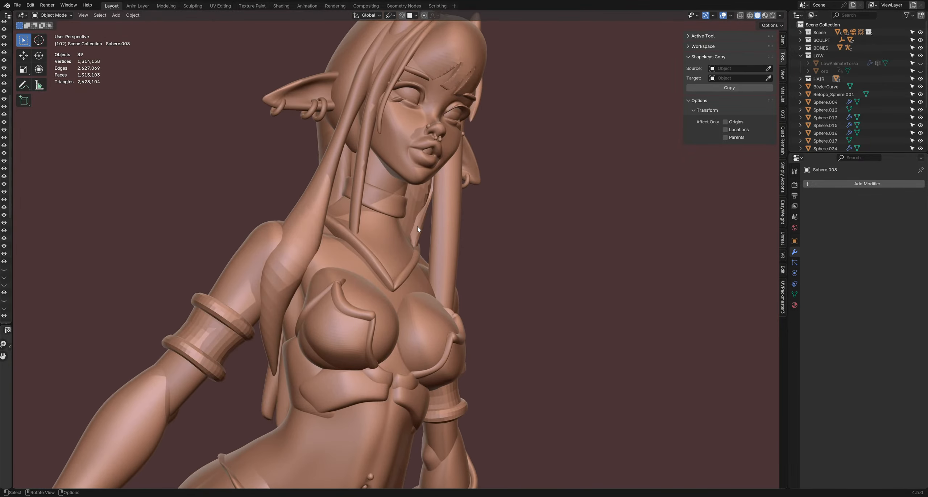
# - Try removing the large back hair piece, view the figure from behind without it, and undo the removal
pyautogui.moveTo(418, 229); pyautogui.dragTo(334, 209, button='middle')
pyautogui.click(467, 220)
pyautogui.moveTo(466, 220); pyautogui.dragTo(301, 222, button='middle')
pyautogui.press('x')
pyautogui.click(341, 138)
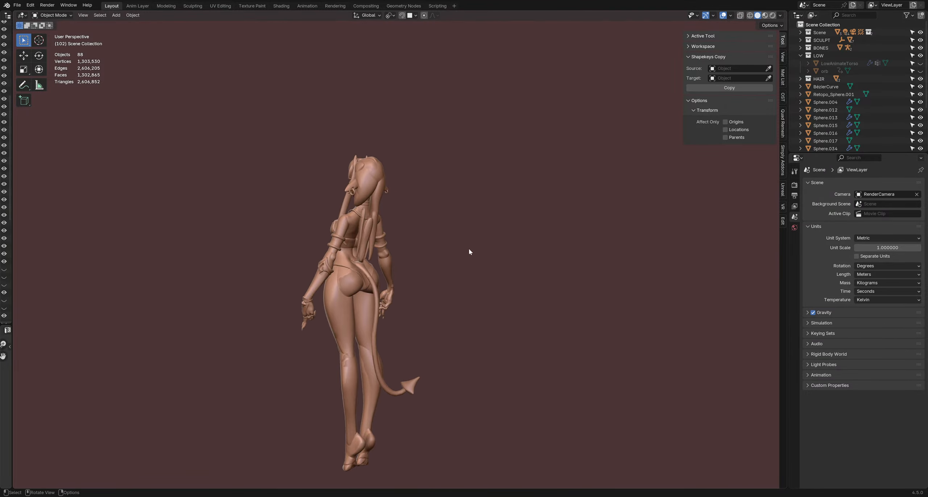
pyautogui.moveTo(470, 252); pyautogui.dragTo(410, 232, button='middle')
pyautogui.click(332, 228)
pyautogui.click(442, 234)
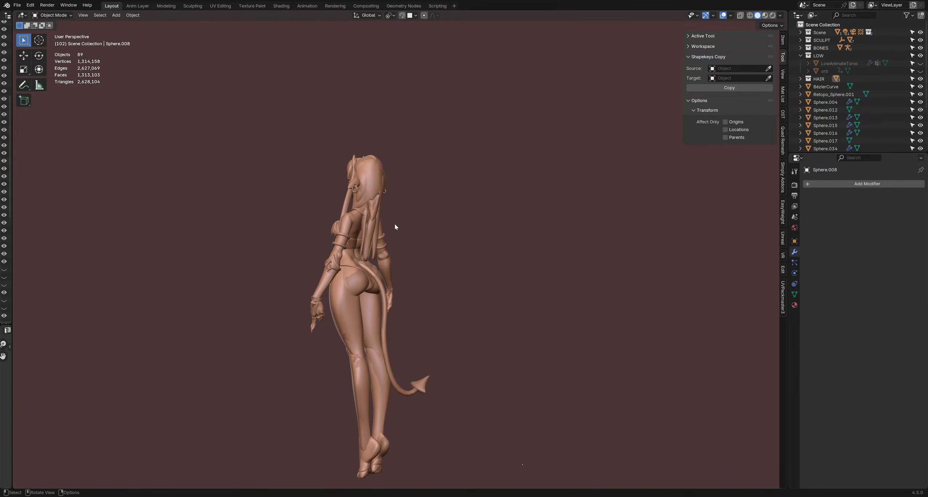
# - Replace the large back hair piece with a new sphere subdivided at level 2, placed over the back of the head
pyautogui.click(374, 182)
pyautogui.press('Delete')
pyautogui.hotkey('shift', 'a')
pyautogui.hotkey('ctrl', '2')
pyautogui.press('g')
pyautogui.moveTo(455, 254); pyautogui.dragTo(408, 207, button='middle')
pyautogui.scroll(3, 515, 248)
pyautogui.press('g')
pyautogui.click(512, 238)
pyautogui.scroll(-3, 405, 217)
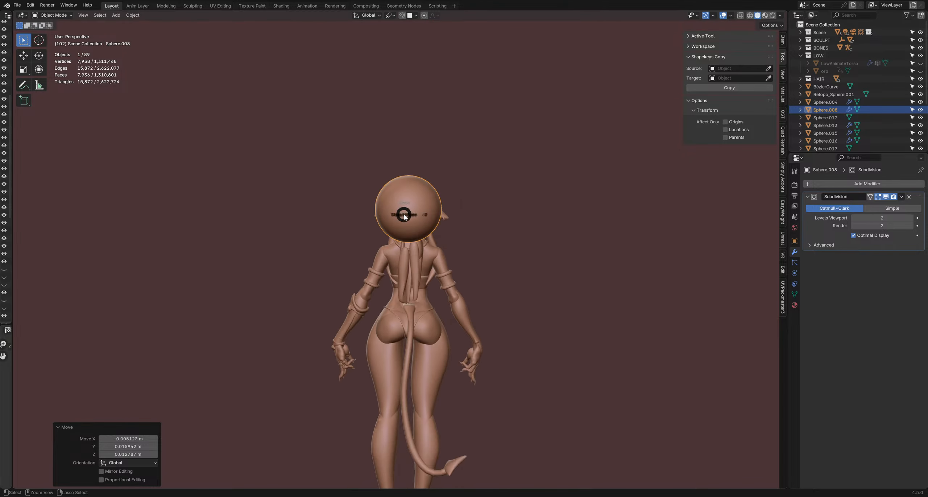
# - Switch the sphere to Sculpt Mode and squeeze both its sides inward with Elastic Snake Hook at 258 px
pyautogui.click(401, 234)
pyautogui.press('k')
pyautogui.press('f')
pyautogui.click(421, 209)
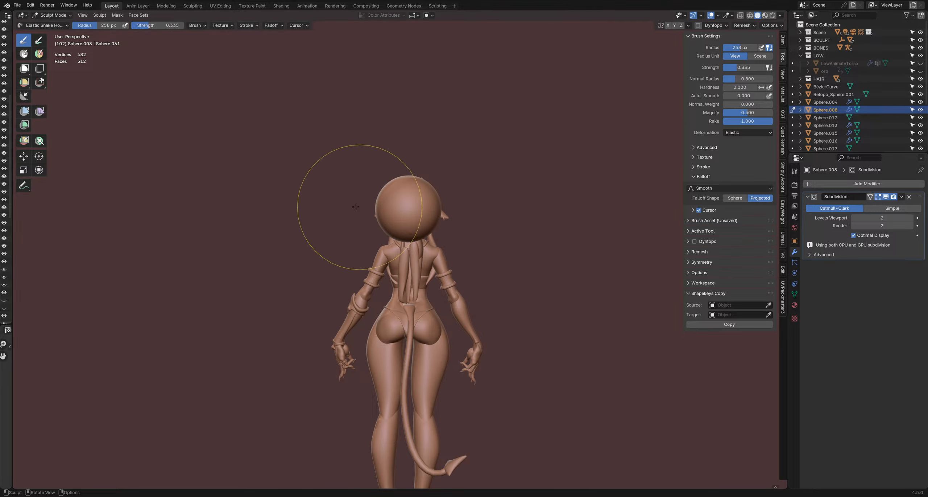
pyautogui.moveTo(341, 205); pyautogui.dragTo(374, 211)
pyautogui.moveTo(439, 219); pyautogui.dragTo(402, 217)
# - Push the back of the hair sphere toward the head and pull its underside downward from the side view
pyautogui.moveTo(361, 216)
pyautogui.mouseDown(button='middle')
pyautogui.moveTo(528, 218)
pyautogui.moveTo(441, 166)
pyautogui.mouseUp(button='middle')
pyautogui.moveTo(500, 213); pyautogui.dragTo(460, 210, button='middle')
pyautogui.press('f')
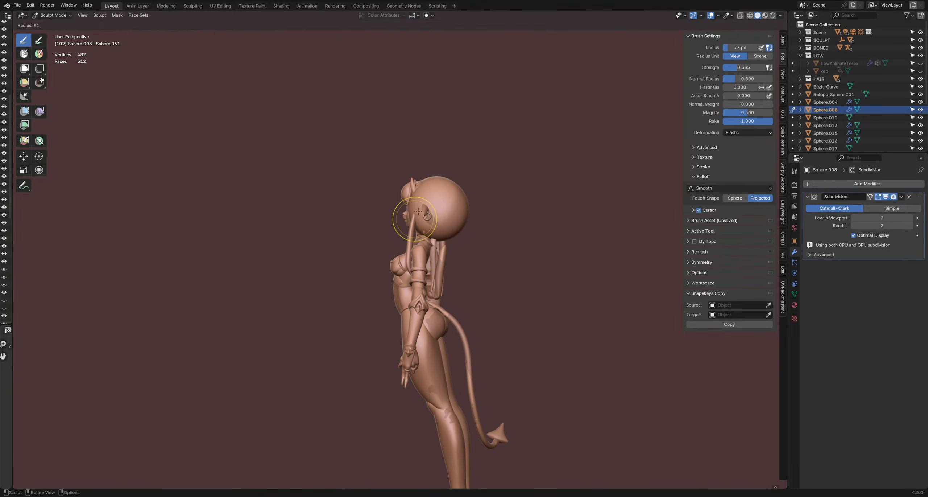
pyautogui.click(416, 207)
pyautogui.press('f')
pyautogui.click(457, 211)
pyautogui.moveTo(466, 210); pyautogui.dragTo(444, 214)
pyautogui.moveTo(443, 236); pyautogui.dragTo(437, 260)
# - Adjust the hair mass around the crown with Elastic Snake Hook at a radius of 151 px
pyautogui.moveTo(481, 215)
pyautogui.mouseDown(button='middle')
pyautogui.moveTo(315, 216)
pyautogui.moveTo(451, 230)
pyautogui.moveTo(460, 183)
pyautogui.moveTo(545, 239)
pyautogui.moveTo(404, 165)
pyautogui.moveTo(415, 215)
pyautogui.moveTo(356, 218)
pyautogui.moveTo(431, 236)
pyautogui.moveTo(440, 250)
pyautogui.mouseUp(button='middle')
pyautogui.press('f')
pyautogui.click(417, 269)
pyautogui.moveTo(408, 269)
pyautogui.mouseDown(button='middle')
pyautogui.moveTo(412, 285)
pyautogui.moveTo(372, 202)
pyautogui.mouseUp(button='middle')
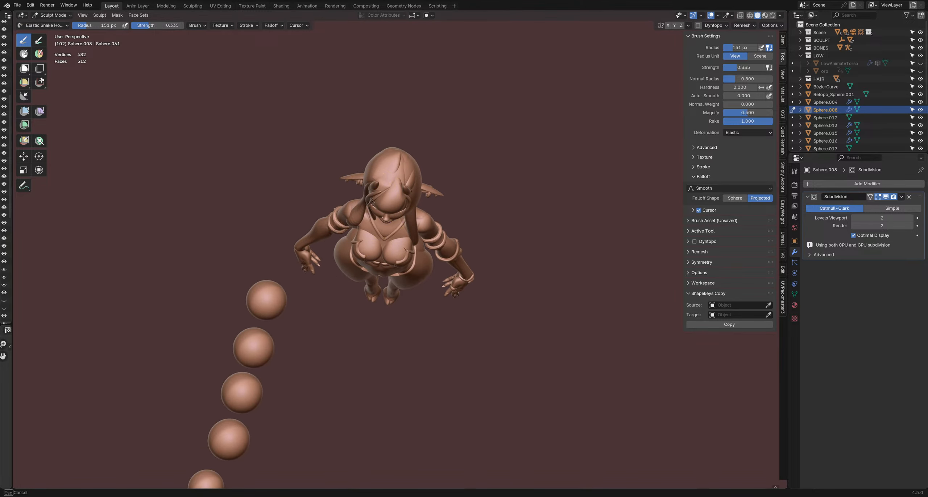
pyautogui.moveTo(377, 210); pyautogui.dragTo(377, 211)
pyautogui.moveTo(378, 209)
pyautogui.mouseDown(button='middle')
pyautogui.moveTo(385, 137)
pyautogui.moveTo(382, 207)
pyautogui.mouseUp(button='middle')
# - Nudge the hair mass beside the face and neck from the front with a 120 px brush radius
pyautogui.press('f')
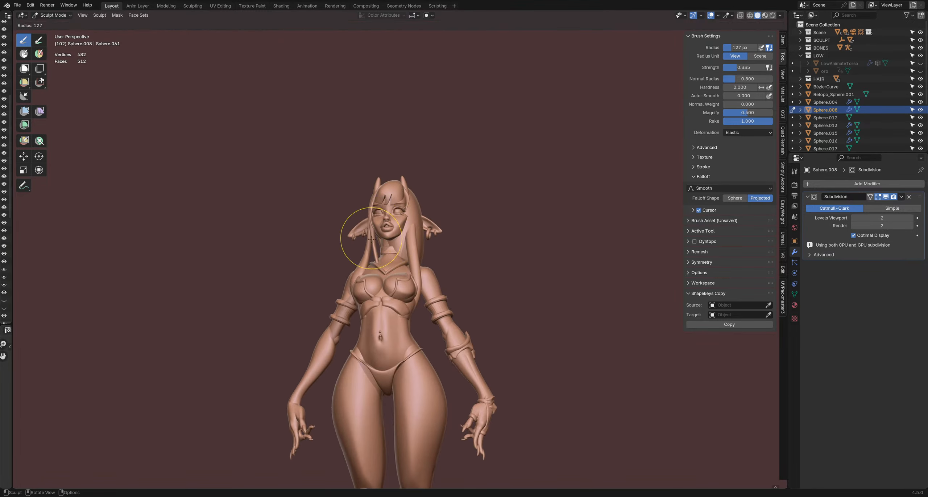
pyautogui.click(397, 237)
pyautogui.moveTo(395, 238); pyautogui.dragTo(401, 240)
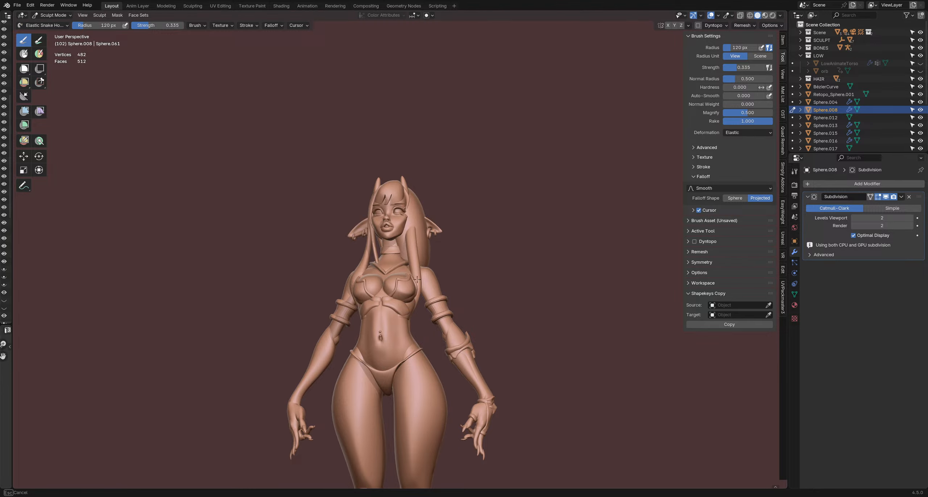
# - Pull the lower end of the hair mass down along the back with a 171 px brush radius
pyautogui.moveTo(438, 201)
pyautogui.mouseDown(button='middle')
pyautogui.moveTo(430, 178)
pyautogui.moveTo(455, 218)
pyautogui.moveTo(469, 170)
pyautogui.mouseUp(button='middle')
pyautogui.moveTo(500, 199); pyautogui.dragTo(513, 189, button='middle')
pyautogui.press('f')
pyautogui.click(501, 222)
pyautogui.moveTo(482, 259); pyautogui.dragTo(453, 321)
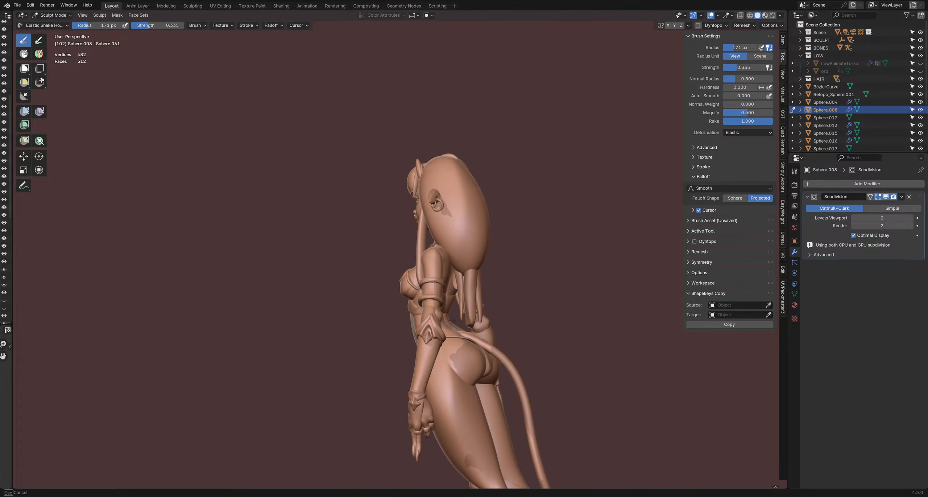
pyautogui.moveTo(436, 243)
pyautogui.mouseDown(button='middle')
pyautogui.moveTo(446, 208)
pyautogui.moveTo(432, 214)
pyautogui.moveTo(396, 174)
pyautogui.moveTo(406, 188)
pyautogui.moveTo(301, 254)
pyautogui.mouseUp(button='middle')
pyautogui.moveTo(299, 217); pyautogui.dragTo(522, 286, button='middle')
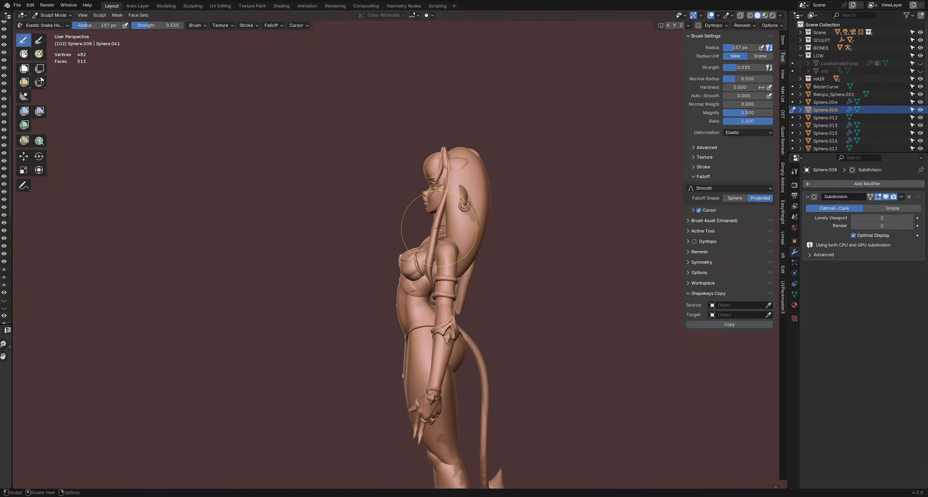
# - Shape the crown and front edge of the hair mass in side view, using brush radii of 164 px and 99 px
pyautogui.moveTo(261, 156)
pyautogui.mouseDown(button='middle')
pyautogui.moveTo(365, 155)
pyautogui.moveTo(421, 177)
pyautogui.moveTo(438, 170)
pyautogui.moveTo(430, 162)
pyautogui.mouseUp(button='middle')
pyautogui.press('f')
pyautogui.click(331, 164)
pyautogui.press('f')
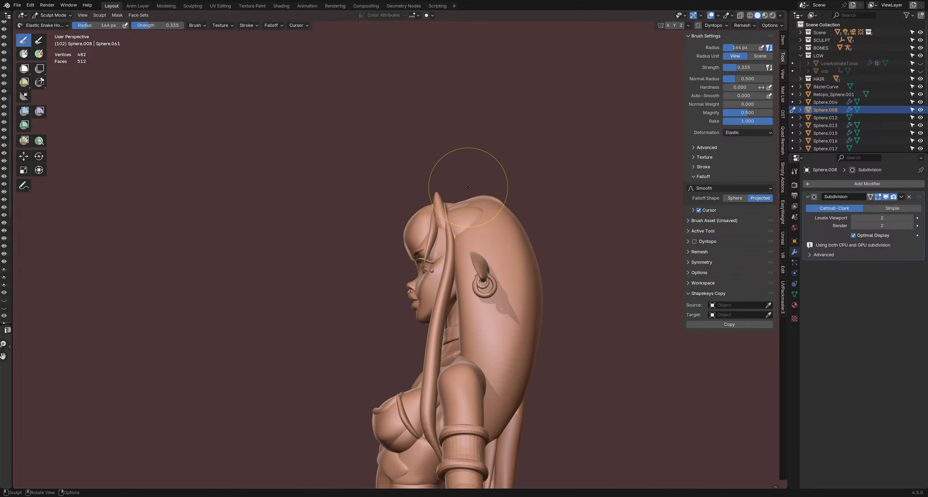
pyautogui.moveTo(464, 190); pyautogui.dragTo(391, 215, button='middle')
pyautogui.press('f')
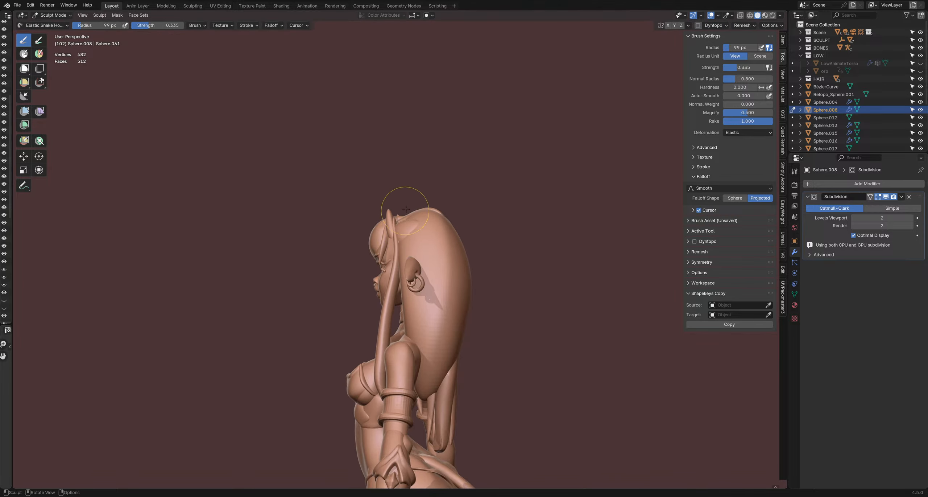
# - Refine the outline of the back hair mass with a small stroke at a radius of about 143 px
pyautogui.moveTo(419, 206)
pyautogui.mouseDown(button='middle')
pyautogui.moveTo(368, 204)
pyautogui.moveTo(450, 229)
pyautogui.moveTo(504, 259)
pyautogui.moveTo(476, 236)
pyautogui.moveTo(356, 270)
pyautogui.mouseUp(button='middle')
pyautogui.press('f')
pyautogui.press('f')
pyautogui.moveTo(468, 275)
pyautogui.mouseDown(button='middle')
pyautogui.moveTo(431, 274)
pyautogui.moveTo(457, 277)
pyautogui.mouseUp(button='middle')
pyautogui.moveTo(458, 274); pyautogui.dragTo(463, 263)
pyautogui.moveTo(469, 239); pyautogui.dragTo(397, 234, button='middle')
# - Resize the brush and pull the hair mass sideways at shoulder level from the back view
pyautogui.press('f')
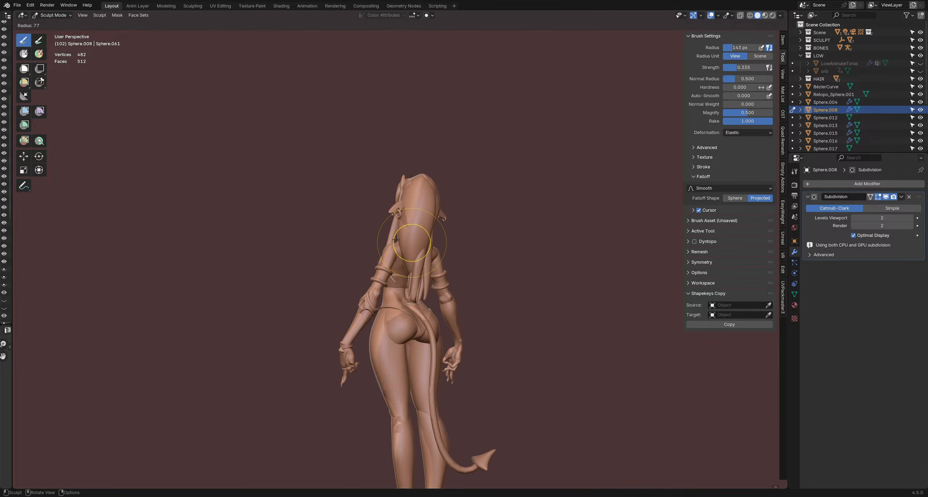
pyautogui.click(406, 233)
pyautogui.press('f')
pyautogui.click(418, 233)
pyautogui.moveTo(420, 232); pyautogui.dragTo(436, 231)
pyautogui.moveTo(453, 230)
pyautogui.mouseDown(button='middle')
pyautogui.moveTo(423, 223)
pyautogui.moveTo(466, 229)
pyautogui.moveTo(396, 234)
pyautogui.moveTo(335, 220)
pyautogui.moveTo(416, 244)
pyautogui.mouseUp(button='middle')
# - Reposition the upper part of the back hair mass from above with a 218 px brush radius
pyautogui.moveTo(339, 239); pyautogui.dragTo(426, 237, button='middle')
pyautogui.moveTo(370, 239)
pyautogui.mouseDown(button='middle')
pyautogui.moveTo(442, 242)
pyautogui.moveTo(479, 228)
pyautogui.moveTo(409, 224)
pyautogui.moveTo(474, 256)
pyautogui.moveTo(572, 280)
pyautogui.mouseUp(button='middle')
pyautogui.moveTo(482, 254)
pyautogui.mouseDown(button='middle')
pyautogui.moveTo(519, 250)
pyautogui.moveTo(443, 207)
pyautogui.mouseUp(button='middle')
pyautogui.scroll(3, 442, 206)
pyautogui.press('f')
pyautogui.click(425, 207)
pyautogui.keyDown('shift'); pyautogui.moveTo(428, 145); pyautogui.dragTo(417, 250, button='middle'); pyautogui.keyUp('shift')
pyautogui.moveTo(410, 232)
pyautogui.mouseDown(button='middle')
pyautogui.moveTo(348, 238)
pyautogui.moveTo(473, 253)
pyautogui.moveTo(412, 276)
pyautogui.mouseUp(button='middle')
pyautogui.press('f')
pyautogui.click(447, 276)
pyautogui.moveTo(416, 284); pyautogui.dragTo(412, 285)
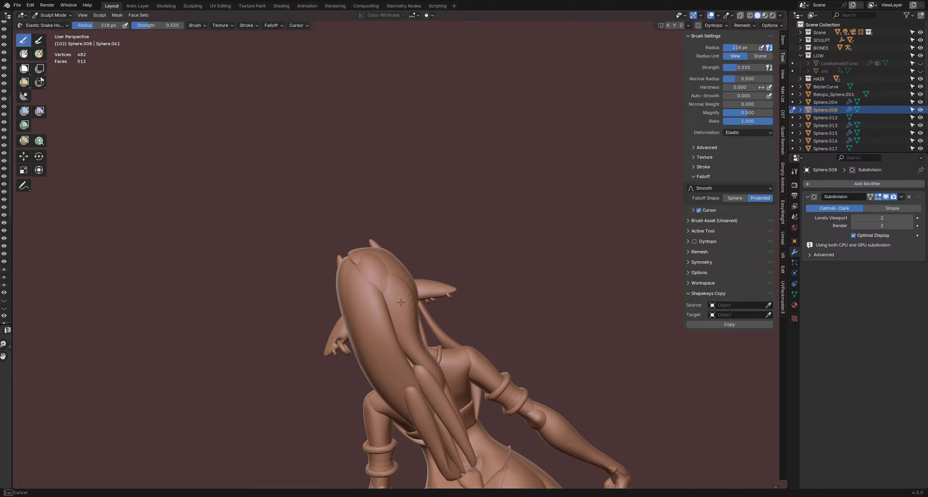
pyautogui.moveTo(415, 285)
pyautogui.mouseDown(button='middle')
pyautogui.moveTo(329, 326)
pyautogui.moveTo(366, 301)
pyautogui.moveTo(412, 300)
pyautogui.moveTo(464, 321)
pyautogui.moveTo(359, 301)
pyautogui.moveTo(460, 295)
pyautogui.moveTo(436, 279)
pyautogui.moveTo(456, 301)
pyautogui.moveTo(435, 294)
pyautogui.moveTo(330, 306)
pyautogui.moveTo(428, 348)
pyautogui.moveTo(406, 355)
pyautogui.moveTo(471, 366)
pyautogui.moveTo(413, 302)
pyautogui.mouseUp(button='middle')
# - Refine the lower part of the back hair mass behind the torso, reducing the brush radius to 125 px
pyautogui.press('f')
pyautogui.click(395, 293)
pyautogui.press('f')
pyautogui.click(452, 301)
pyautogui.press('f')
pyautogui.click(474, 363)
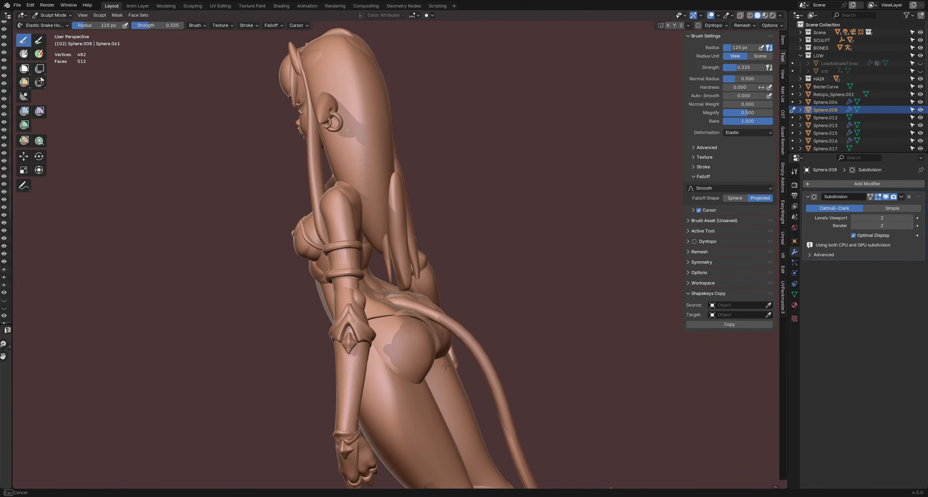
pyautogui.moveTo(410, 244); pyautogui.dragTo(406, 199, button='middle')
# - Fit the narrow strands behind the lower back from the side and rear, enlarging the brush radius to 156 px
pyautogui.hotkey('alt', 'q')
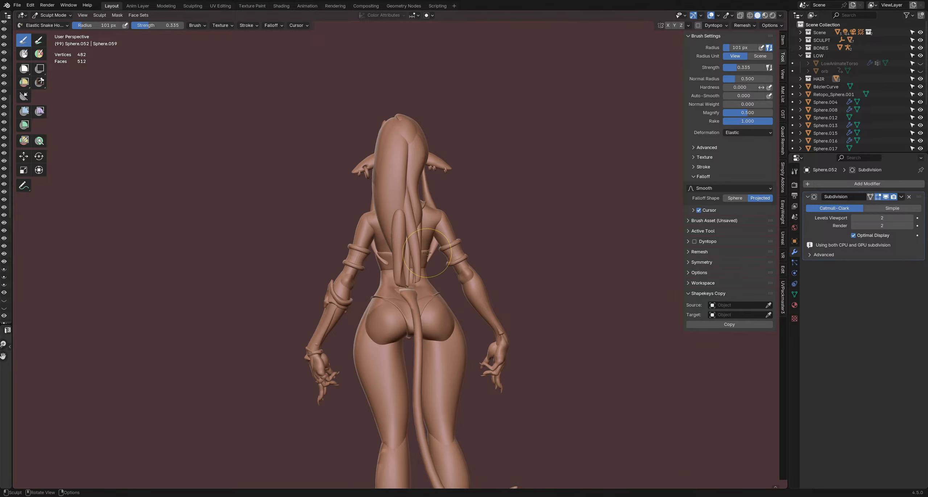
pyautogui.moveTo(427, 253); pyautogui.dragTo(399, 219, button='middle')
pyautogui.moveTo(394, 152); pyautogui.dragTo(396, 210, button='middle')
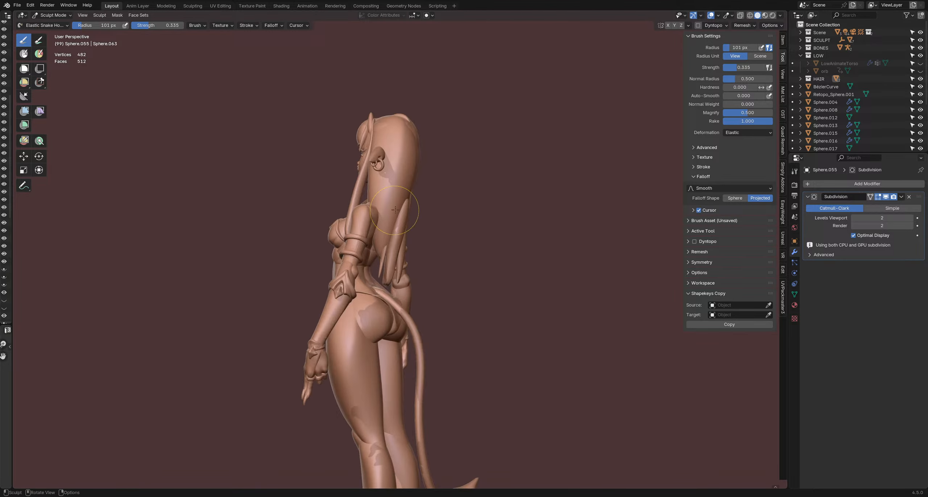
pyautogui.press('f')
pyautogui.click(423, 227)
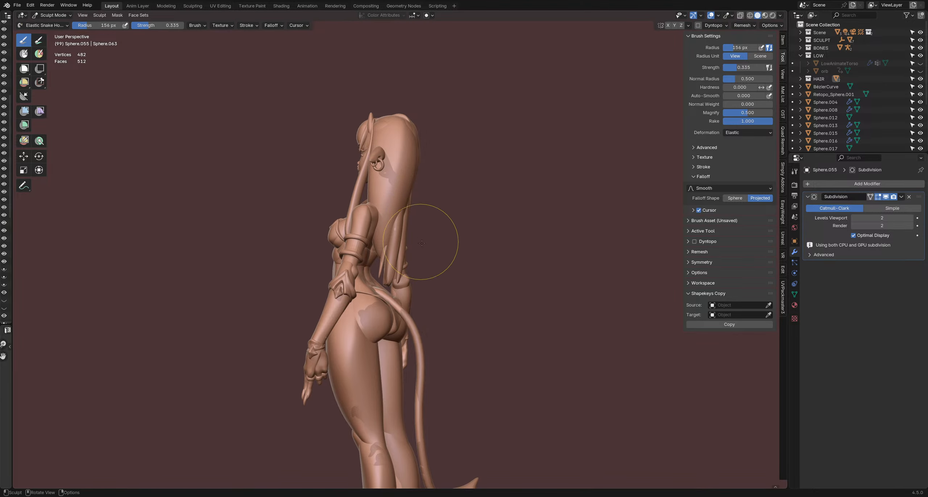
pyautogui.moveTo(422, 257)
pyautogui.mouseDown(button='middle')
pyautogui.moveTo(373, 272)
pyautogui.moveTo(329, 269)
pyautogui.mouseUp(button='middle')
pyautogui.press('f')
pyautogui.click(441, 297)
pyautogui.moveTo(435, 278); pyautogui.dragTo(388, 273, button='middle')
# - Switch to another back strand and refine it behind the shoulder with a 128 px brush radius
pyautogui.hotkey('alt', 'q')
pyautogui.press('f')
pyautogui.click(442, 189)
pyautogui.moveTo(424, 141)
pyautogui.mouseDown(button='middle')
pyautogui.moveTo(492, 151)
pyautogui.moveTo(461, 174)
pyautogui.mouseUp(button='middle')
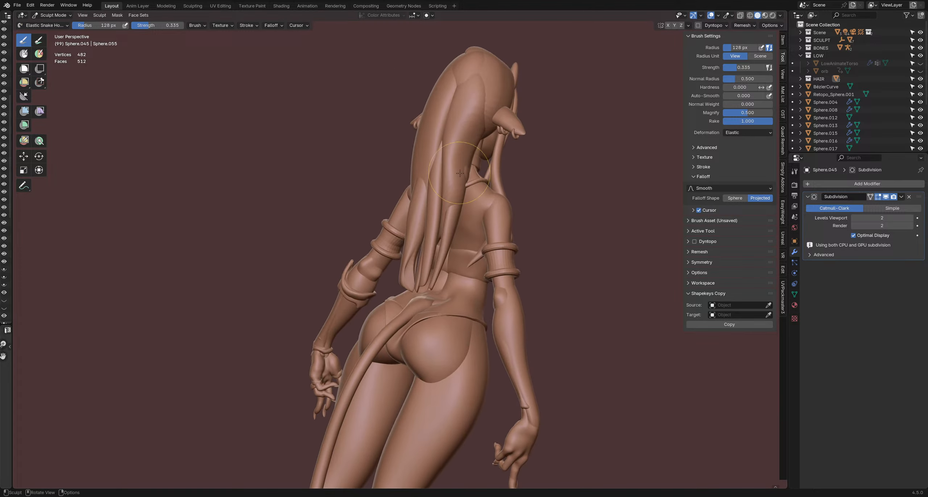
pyautogui.press('f')
pyautogui.click(454, 174)
pyautogui.moveTo(464, 227)
pyautogui.mouseDown(button='middle')
pyautogui.moveTo(381, 186)
pyautogui.moveTo(498, 218)
pyautogui.moveTo(341, 173)
pyautogui.moveTo(373, 207)
pyautogui.moveTo(352, 200)
pyautogui.moveTo(324, 207)
pyautogui.moveTo(386, 220)
pyautogui.mouseUp(button='middle')
# - Return to the large back hair mass and pull its upper part backward with a 281 px brush radius
pyautogui.hotkey('alt', 'q')
pyautogui.press('f')
pyautogui.click(369, 199)
pyautogui.moveTo(386, 221); pyautogui.dragTo(403, 120, button='middle')
pyautogui.press('f')
pyautogui.click(394, 124)
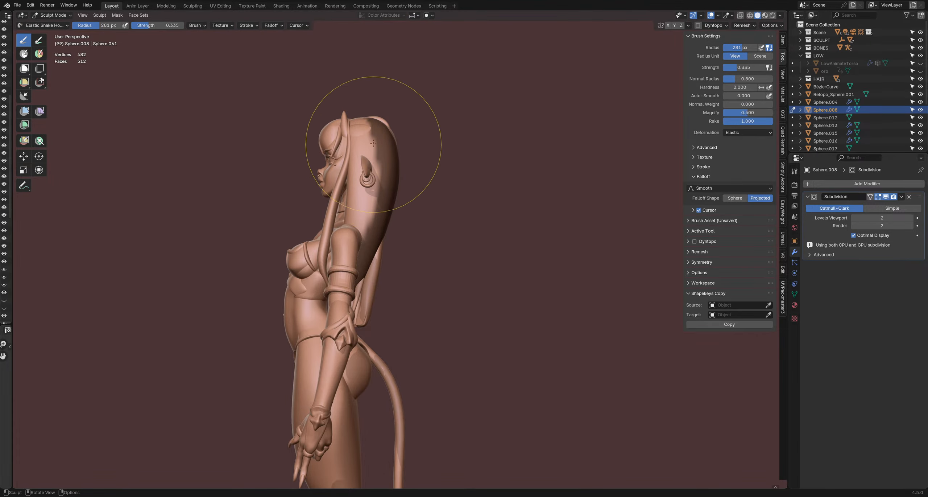
pyautogui.moveTo(371, 127)
pyautogui.keyDown('ctrl'); pyautogui.keyDown('shift'); pyautogui.mouseDown()
pyautogui.moveTo(407, 241)
pyautogui.moveTo(417, 131)
pyautogui.moveTo(372, 173)
pyautogui.moveTo(427, 123)
pyautogui.mouseUp(); pyautogui.keyUp('shift'); pyautogui.keyUp('ctrl')
pyautogui.moveTo(376, 189)
pyautogui.keyDown('ctrl'); pyautogui.keyDown('shift'); pyautogui.mouseDown()
pyautogui.moveTo(371, 205)
pyautogui.moveTo(422, 161)
pyautogui.mouseUp(); pyautogui.keyUp('shift'); pyautogui.keyUp('ctrl')
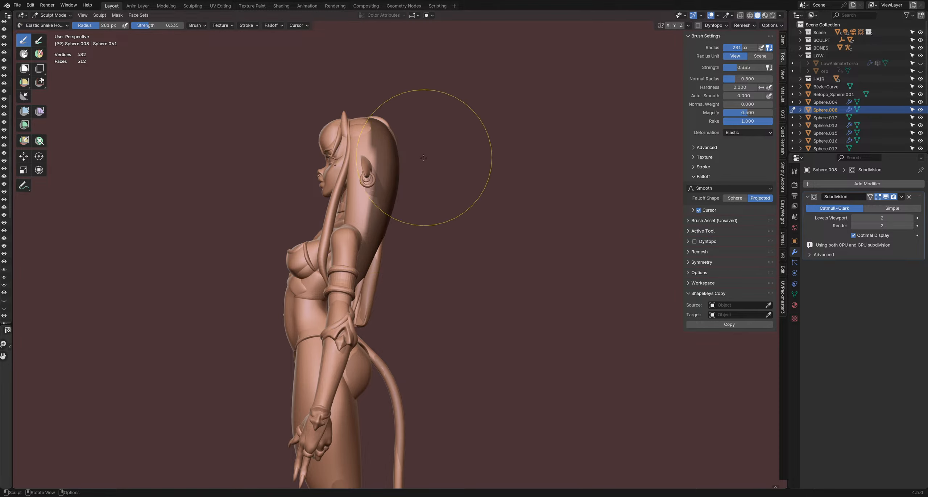
# - Push the front edge of the back hair mass backward beside the ear with two short strokes
pyautogui.press('f')
pyautogui.click(378, 186)
pyautogui.press('f')
pyautogui.click(352, 191)
pyautogui.moveTo(352, 192); pyautogui.dragTo(377, 199)
pyautogui.moveTo(354, 160); pyautogui.dragTo(366, 161)
pyautogui.moveTo(386, 181); pyautogui.dragTo(407, 182, button='middle')
pyautogui.scroll(-4, 403, 179)
# - Round out the back hair mass behind the head, resizing the brush and working from several angles
pyautogui.moveTo(368, 228)
pyautogui.mouseDown(button='middle')
pyautogui.moveTo(371, 191)
pyautogui.moveTo(382, 222)
pyautogui.moveTo(530, 220)
pyautogui.mouseUp(button='middle')
pyautogui.scroll(5, 381, 262)
pyautogui.moveTo(528, 248)
pyautogui.mouseDown(button='middle')
pyautogui.moveTo(455, 246)
pyautogui.moveTo(417, 265)
pyautogui.moveTo(329, 176)
pyautogui.moveTo(408, 247)
pyautogui.moveTo(310, 255)
pyautogui.mouseUp(button='middle')
pyautogui.press('f')
pyautogui.click(416, 266)
pyautogui.press('f')
pyautogui.click(326, 176)
pyautogui.scroll(-3, 408, 246)
pyautogui.moveTo(508, 250)
pyautogui.mouseDown(button='middle')
pyautogui.moveTo(416, 243)
pyautogui.moveTo(566, 255)
pyautogui.moveTo(497, 253)
pyautogui.moveTo(481, 267)
pyautogui.moveTo(347, 249)
pyautogui.moveTo(493, 252)
pyautogui.mouseUp(button='middle')
pyautogui.scroll(3, 604, 250)
pyautogui.moveTo(604, 250); pyautogui.dragTo(481, 212, button='middle')
pyautogui.moveTo(423, 158); pyautogui.dragTo(405, 188, button='middle')
pyautogui.scroll(-1, 450, 212)
pyautogui.keyDown('shift'); pyautogui.moveTo(450, 213); pyautogui.dragTo(420, 204, button='middle'); pyautogui.keyUp('shift')
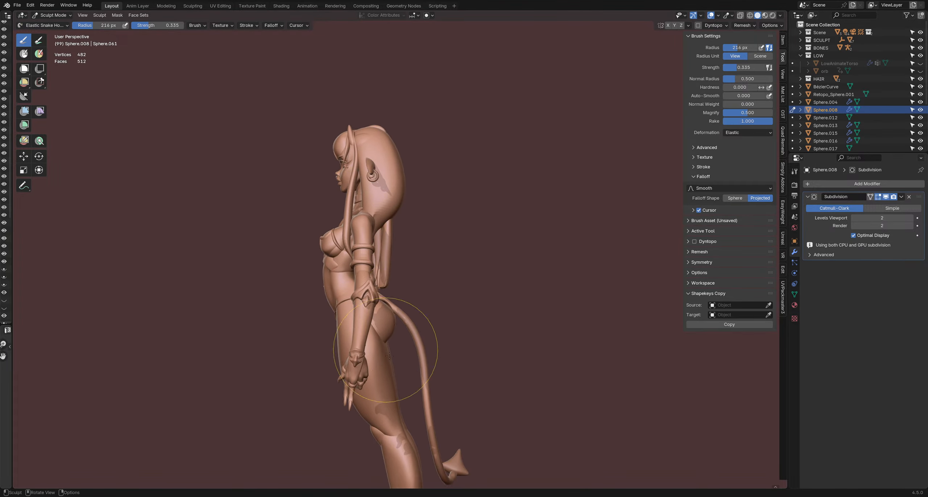
# - Push the rear outline of the back hair mass inward with a short stroke
pyautogui.moveTo(344, 202)
pyautogui.keyDown('shift'); pyautogui.mouseDown(button='middle')
pyautogui.moveTo(359, 226)
pyautogui.moveTo(502, 268)
pyautogui.moveTo(390, 274)
pyautogui.moveTo(302, 252)
pyautogui.mouseUp(button='middle'); pyautogui.keyUp('shift')
pyautogui.moveTo(341, 252); pyautogui.dragTo(311, 269, button='middle')
pyautogui.moveTo(311, 269); pyautogui.dragTo(342, 269, button='middle')
pyautogui.press('f')
pyautogui.click(474, 249)
pyautogui.moveTo(468, 250); pyautogui.dragTo(447, 255)
# - Resize the brush and pull the back hair mass downward with a short stroke at head height
pyautogui.moveTo(445, 255); pyautogui.dragTo(518, 261, button='middle')
pyautogui.press('f')
pyautogui.click(489, 217)
pyautogui.moveTo(406, 209)
pyautogui.mouseDown(button='middle')
pyautogui.moveTo(297, 193)
pyautogui.moveTo(467, 214)
pyautogui.mouseUp(button='middle')
pyautogui.press('f')
pyautogui.click(370, 182)
pyautogui.moveTo(355, 182); pyautogui.dragTo(351, 217)
# - Move the front edge of the hair mass back from the temple with a 124 px brush radius
pyautogui.moveTo(428, 203); pyautogui.dragTo(352, 169, button='middle')
pyautogui.press('f')
pyautogui.click(340, 165)
pyautogui.moveTo(342, 164); pyautogui.dragTo(354, 162)
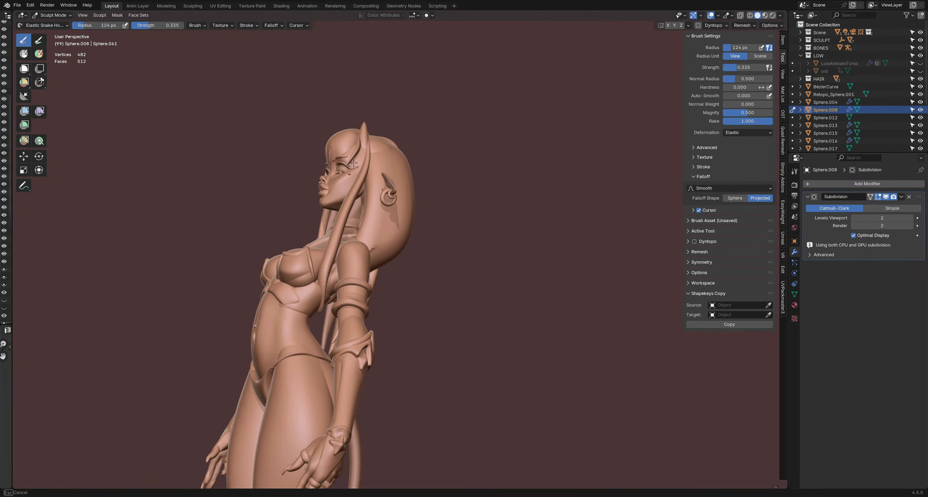
# - Refine the side of the back hair mass, reducing the brush radius to 110 px
pyautogui.moveTo(247, 178); pyautogui.dragTo(317, 186, button='middle')
pyautogui.press('f')
pyautogui.click(357, 167)
pyautogui.moveTo(417, 170)
pyautogui.mouseDown(button='middle')
pyautogui.moveTo(379, 170)
pyautogui.moveTo(425, 162)
pyautogui.moveTo(366, 203)
pyautogui.moveTo(417, 210)
pyautogui.mouseUp(button='middle')
pyautogui.press('f')
pyautogui.click(392, 218)
pyautogui.moveTo(398, 232)
pyautogui.mouseDown(button='middle')
pyautogui.moveTo(414, 260)
pyautogui.moveTo(354, 257)
pyautogui.mouseUp(button='middle')
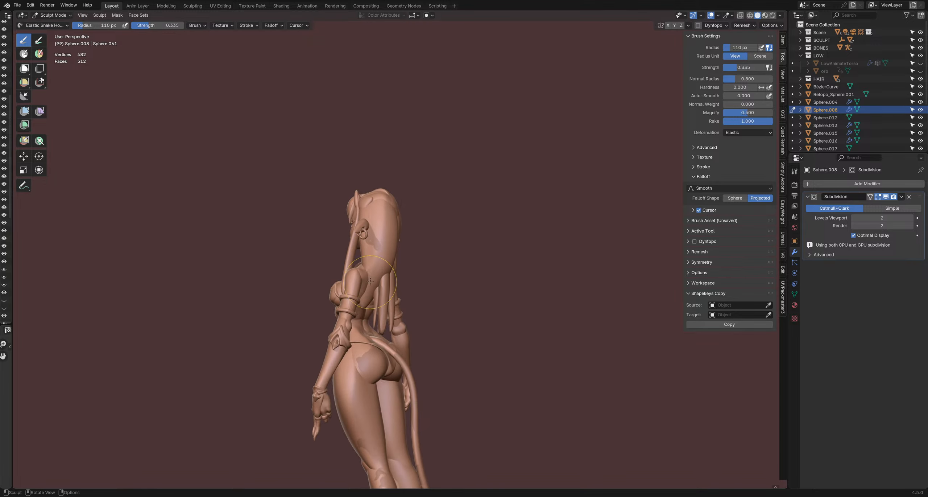
# - Adjust the hair mass below the ear and near the shoulder with two short strokes at a 128 px brush radius
pyautogui.press('f')
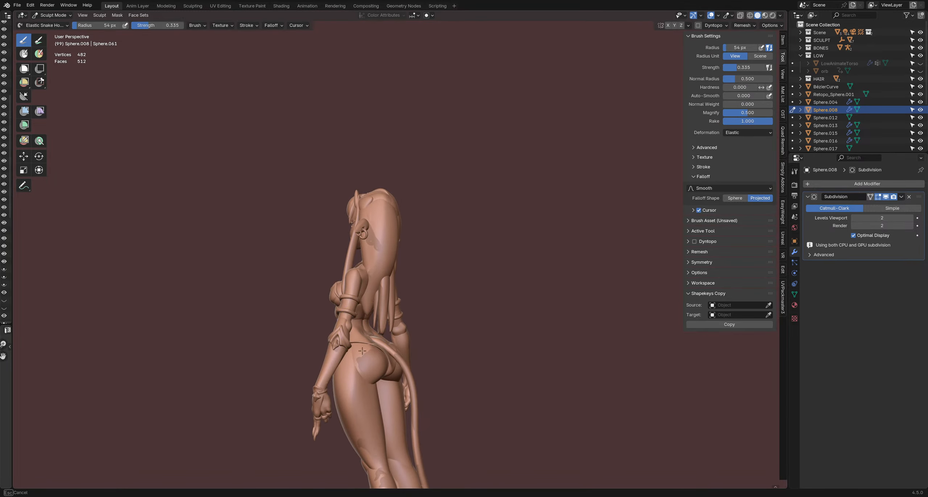
pyautogui.click(362, 351)
pyautogui.press('f')
pyautogui.click(357, 280)
pyautogui.moveTo(384, 283)
pyautogui.mouseDown(button='middle')
pyautogui.moveTo(370, 277)
pyautogui.moveTo(424, 290)
pyautogui.mouseUp(button='middle')
pyautogui.scroll(1, 363, 276)
pyautogui.press('f')
pyautogui.click(388, 250)
pyautogui.moveTo(380, 240); pyautogui.dragTo(388, 254)
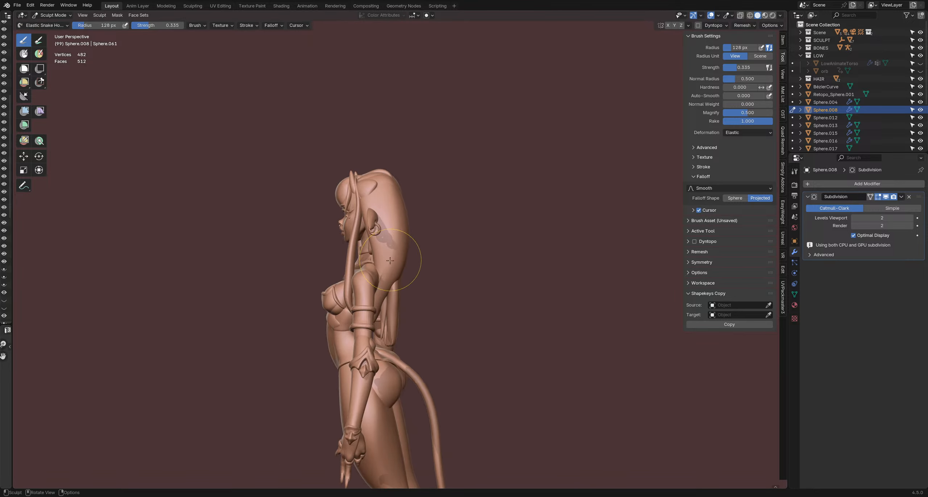
pyautogui.moveTo(376, 266); pyautogui.dragTo(392, 272, button='middle')
pyautogui.moveTo(387, 287); pyautogui.dragTo(382, 280)
# - Pull the outer edge of the hair mass outward and up from the back view with a 109 px brush radius
pyautogui.moveTo(382, 279)
pyautogui.mouseDown(button='middle')
pyautogui.moveTo(321, 269)
pyautogui.moveTo(446, 293)
pyautogui.moveTo(337, 279)
pyautogui.mouseUp(button='middle')
pyautogui.scroll(2, 366, 261)
pyautogui.press('f')
pyautogui.click(359, 232)
pyautogui.moveTo(363, 232); pyautogui.dragTo(354, 223)
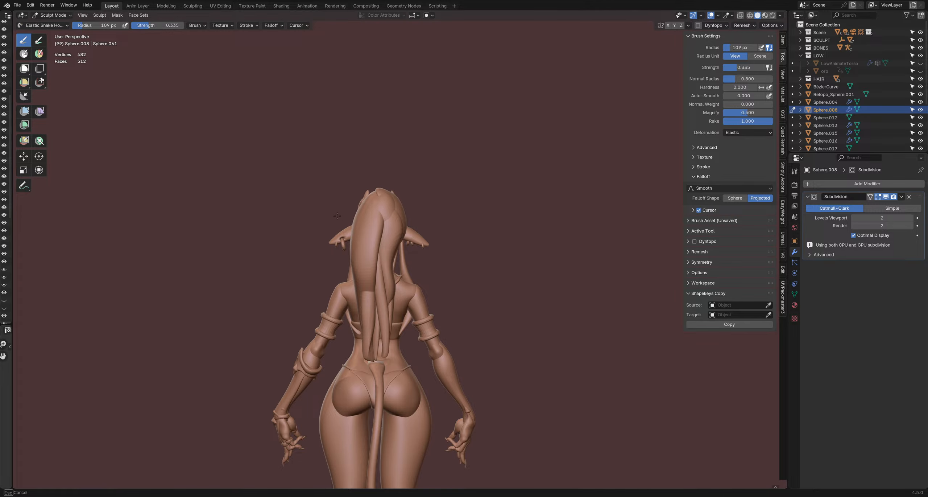
# - Delete the surplus hair pieces on the head in Object Mode and return to Sculpt Mode
pyautogui.moveTo(344, 218)
pyautogui.mouseDown(button='middle')
pyautogui.moveTo(426, 216)
pyautogui.moveTo(321, 207)
pyautogui.moveTo(433, 228)
pyautogui.moveTo(360, 306)
pyautogui.moveTo(427, 327)
pyautogui.moveTo(386, 225)
pyautogui.moveTo(456, 284)
pyautogui.moveTo(429, 255)
pyautogui.moveTo(387, 244)
pyautogui.moveTo(368, 271)
pyautogui.moveTo(322, 268)
pyautogui.moveTo(384, 253)
pyautogui.mouseUp(button='middle')
pyautogui.press('f')
pyautogui.click(342, 200)
pyautogui.hotkey('ctrl', 'Tab')
pyautogui.scroll(2, 406, 232)
pyautogui.click(391, 210)
pyautogui.press('x')
pyautogui.click(385, 227)
pyautogui.press('x')
pyautogui.click(384, 236)
pyautogui.hotkey('ctrl', 'Tab')
# - Switch sculpting to a strand near the face and refine it with a 124 px brush radius
pyautogui.moveTo(457, 294)
pyautogui.mouseDown(button='middle')
pyautogui.moveTo(425, 254)
pyautogui.moveTo(354, 217)
pyautogui.moveTo(480, 278)
pyautogui.moveTo(484, 269)
pyautogui.mouseUp(button='middle')
pyautogui.scroll(2, 352, 215)
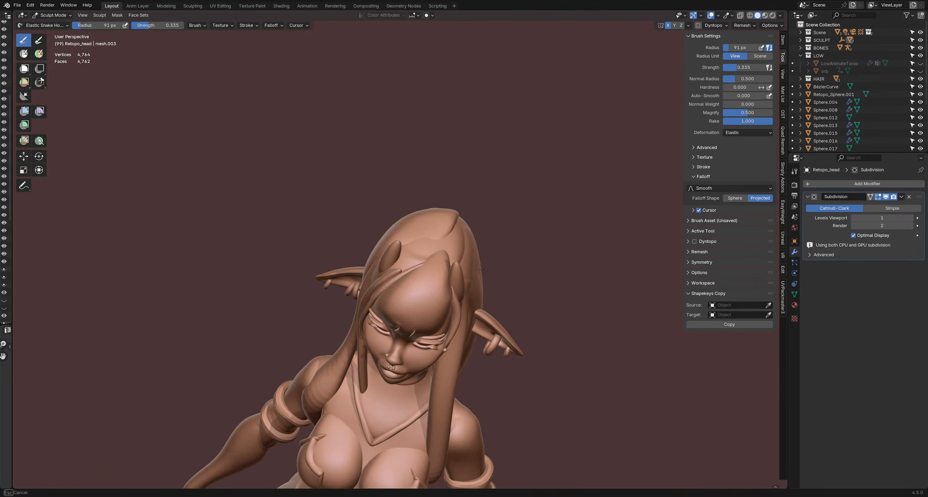
pyautogui.hotkey('alt', 'q')
pyautogui.press('f')
pyautogui.click(381, 262)
pyautogui.scroll(-3, 381, 261)
pyautogui.moveTo(362, 276)
pyautogui.mouseDown(button='middle')
pyautogui.moveTo(392, 290)
pyautogui.moveTo(335, 257)
pyautogui.moveTo(422, 244)
pyautogui.mouseUp(button='middle')
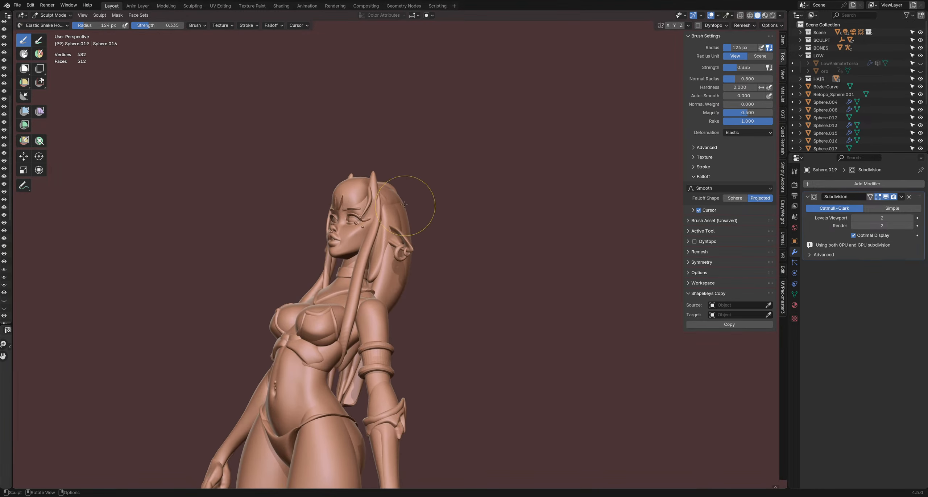
pyautogui.press('f')
pyautogui.click(394, 194)
pyautogui.moveTo(395, 194)
pyautogui.mouseDown(button='middle')
pyautogui.moveTo(357, 184)
pyautogui.moveTo(312, 218)
pyautogui.mouseUp(button='middle')
# - Choose the Grab brush and nudge the large back hair mass with a 108 px radius
pyautogui.press('g')
pyautogui.hotkey('alt', 'q')
pyautogui.press('f')
pyautogui.click(341, 188)
pyautogui.moveTo(328, 217); pyautogui.dragTo(319, 219)
pyautogui.moveTo(276, 221)
pyautogui.mouseDown(button='middle')
pyautogui.moveTo(328, 230)
pyautogui.moveTo(339, 261)
pyautogui.mouseUp(button='middle')
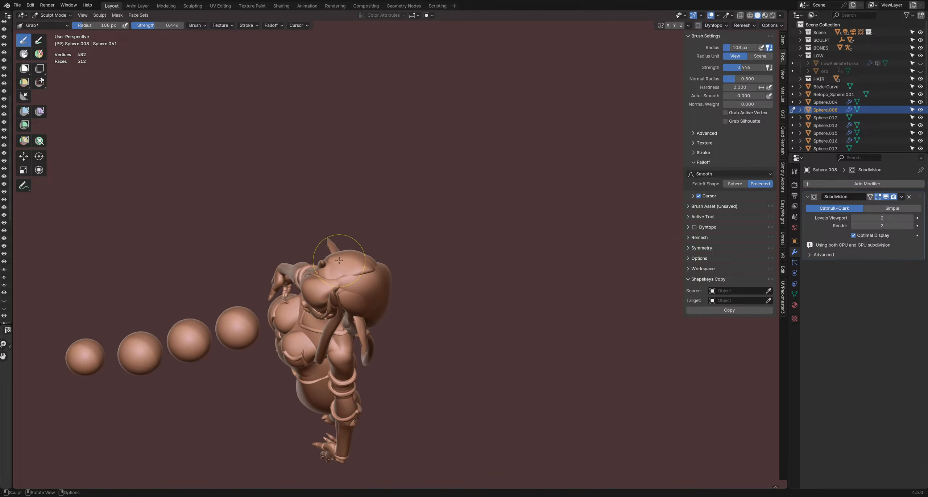
# - Move the hair mass over the crown and forehead with two Grab strokes, enlarging the radius to 157 px
pyautogui.moveTo(339, 260); pyautogui.dragTo(346, 290)
pyautogui.press('f')
pyautogui.click(371, 285)
pyautogui.moveTo(346, 294); pyautogui.dragTo(341, 248, button='middle')
pyautogui.press('f')
pyautogui.click(347, 249)
pyautogui.moveTo(312, 256); pyautogui.dragTo(306, 272)
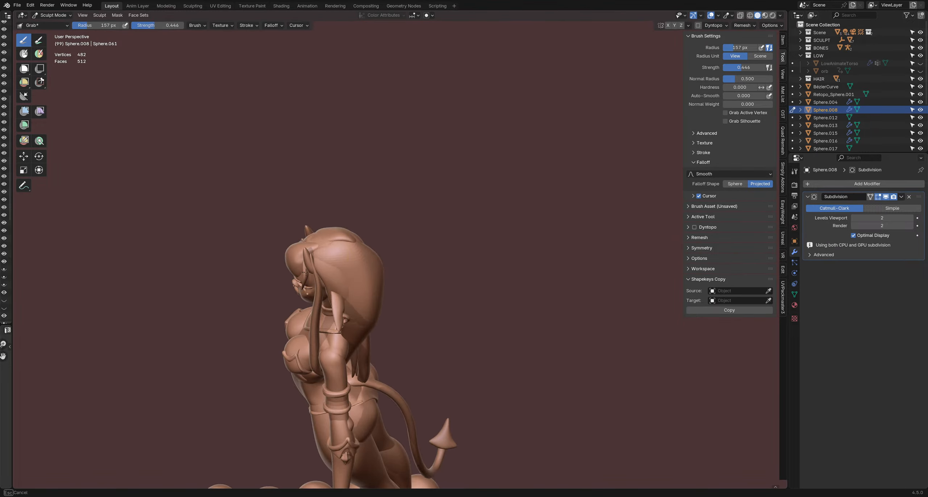
# - Refine the hair mass around the head from the front with Grab radii of 122 and 130 px
pyautogui.moveTo(308, 270)
pyautogui.mouseDown(button='middle')
pyautogui.moveTo(335, 226)
pyautogui.moveTo(369, 287)
pyautogui.mouseUp(button='middle')
pyautogui.press('f')
pyautogui.click(330, 220)
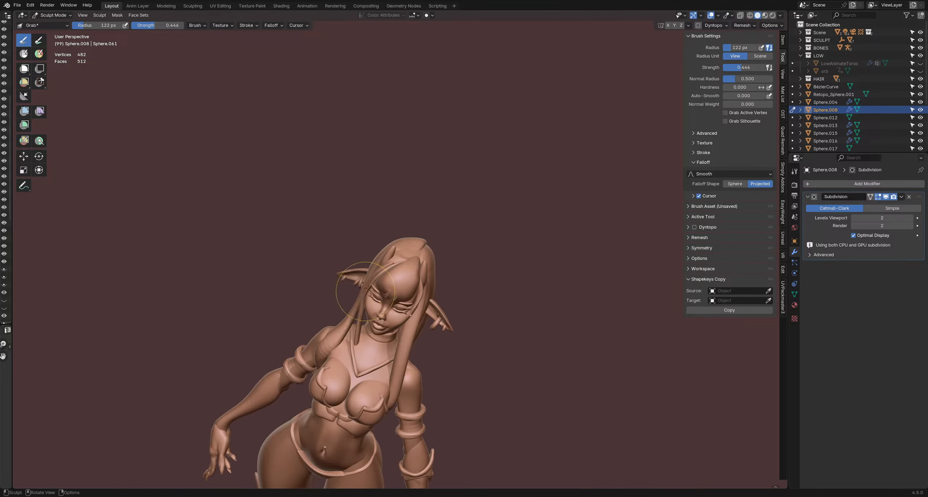
pyautogui.moveTo(388, 232)
pyautogui.mouseDown(button='middle')
pyautogui.moveTo(438, 255)
pyautogui.moveTo(467, 248)
pyautogui.mouseUp(button='middle')
pyautogui.press('f')
pyautogui.click(440, 256)
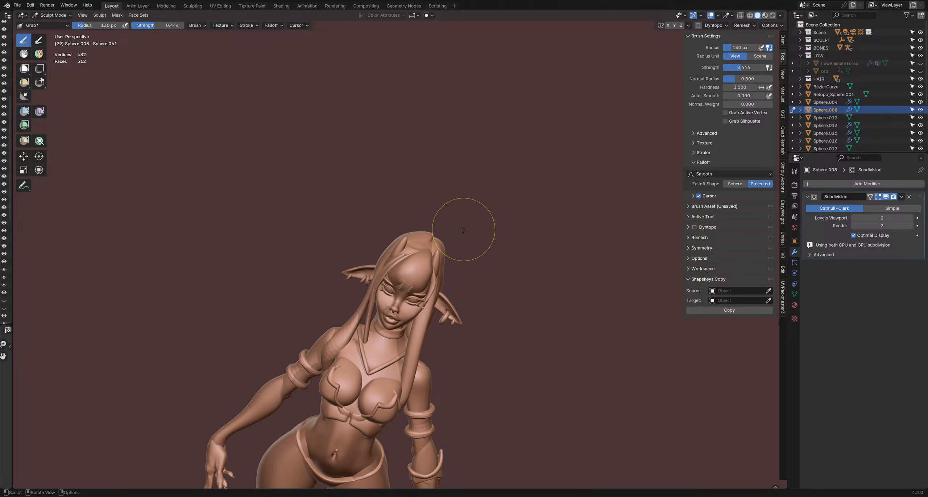
# - Switch between the strands on the other side of the head to adjust them, enlarging the Grab radius to 247 px
pyautogui.moveTo(466, 283)
pyautogui.mouseDown(button='middle')
pyautogui.moveTo(311, 258)
pyautogui.moveTo(310, 247)
pyautogui.moveTo(397, 245)
pyautogui.moveTo(296, 259)
pyautogui.moveTo(416, 236)
pyautogui.moveTo(463, 255)
pyautogui.moveTo(580, 269)
pyautogui.mouseUp(button='middle')
pyautogui.hotkey('alt', 'q')
pyautogui.hotkey('alt', 'q')
pyautogui.hotkey('alt', 'q')
pyautogui.moveTo(437, 218)
pyautogui.mouseDown(button='middle')
pyautogui.moveTo(385, 216)
pyautogui.moveTo(447, 230)
pyautogui.moveTo(441, 221)
pyautogui.mouseUp(button='middle')
pyautogui.hotkey('alt', 'q')
pyautogui.hotkey('alt', 'q')
pyautogui.moveTo(435, 217)
pyautogui.mouseDown(button='middle')
pyautogui.moveTo(448, 203)
pyautogui.moveTo(477, 206)
pyautogui.moveTo(399, 210)
pyautogui.moveTo(430, 229)
pyautogui.moveTo(408, 220)
pyautogui.moveTo(422, 212)
pyautogui.moveTo(393, 207)
pyautogui.moveTo(593, 248)
pyautogui.moveTo(395, 226)
pyautogui.moveTo(468, 224)
pyautogui.mouseUp(button='middle')
pyautogui.hotkey('alt', 'q')
pyautogui.press('f')
pyautogui.click(455, 209)
pyautogui.press('f')
pyautogui.click(416, 208)
# - Switch to the rear strand behind the ear and pull it slightly backward with the Grab brush
pyautogui.hotkey('alt', 'q')
pyautogui.hotkey('alt', 'q')
pyautogui.scroll(-2, 386, 221)
pyautogui.moveTo(386, 221)
pyautogui.mouseDown(button='middle')
pyautogui.moveTo(424, 222)
pyautogui.moveTo(368, 226)
pyautogui.mouseUp(button='middle')
pyautogui.hotkey('alt', 'q')
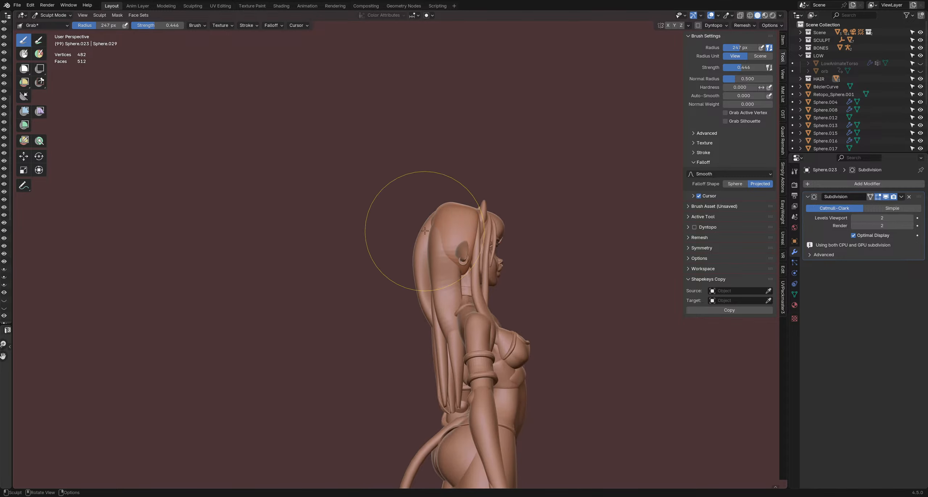
pyautogui.press('f')
pyautogui.click(391, 218)
pyautogui.moveTo(414, 219); pyautogui.dragTo(410, 218)
# - Switch to the neighbouring rear hair strand and nudge it slightly with a resized Grab brush
pyautogui.moveTo(402, 216)
pyautogui.mouseDown(button='middle')
pyautogui.moveTo(408, 209)
pyautogui.moveTo(429, 239)
pyautogui.moveTo(472, 261)
pyautogui.moveTo(414, 261)
pyautogui.moveTo(479, 249)
pyautogui.mouseUp(button='middle')
pyautogui.press('f')
pyautogui.click(466, 260)
pyautogui.hotkey('alt', 'q')
pyautogui.press('f')
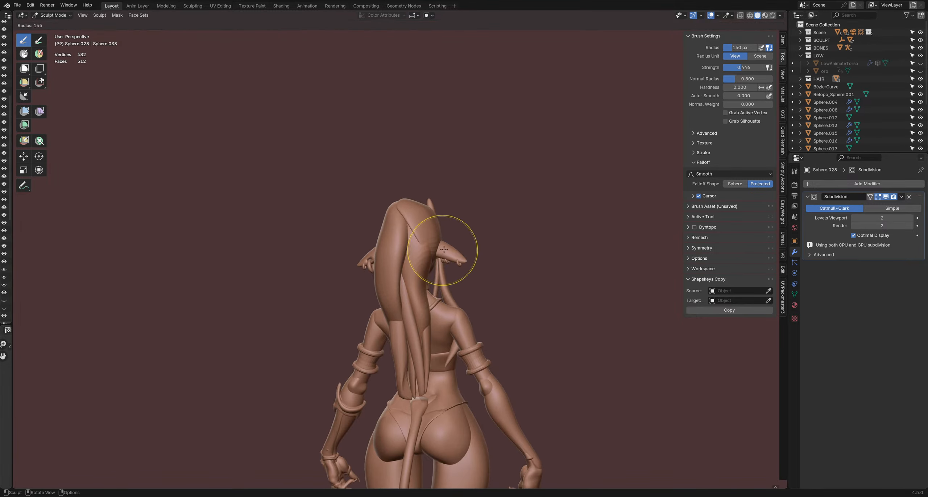
pyautogui.click(478, 249)
pyautogui.moveTo(440, 242); pyautogui.dragTo(440, 243)
pyautogui.moveTo(455, 256)
pyautogui.mouseDown(button='middle')
pyautogui.moveTo(432, 258)
pyautogui.moveTo(448, 277)
pyautogui.moveTo(473, 264)
pyautogui.moveTo(429, 232)
pyautogui.moveTo(447, 253)
pyautogui.mouseUp(button='middle')
# - Save the file and return from sculpting to Object Mode
pyautogui.press('f')
pyautogui.hotkey('ctrl', 's')
pyautogui.scroll(-4, 473, 263)
pyautogui.hotkey('ctrl', 'Tab')
pyautogui.click(496, 266)
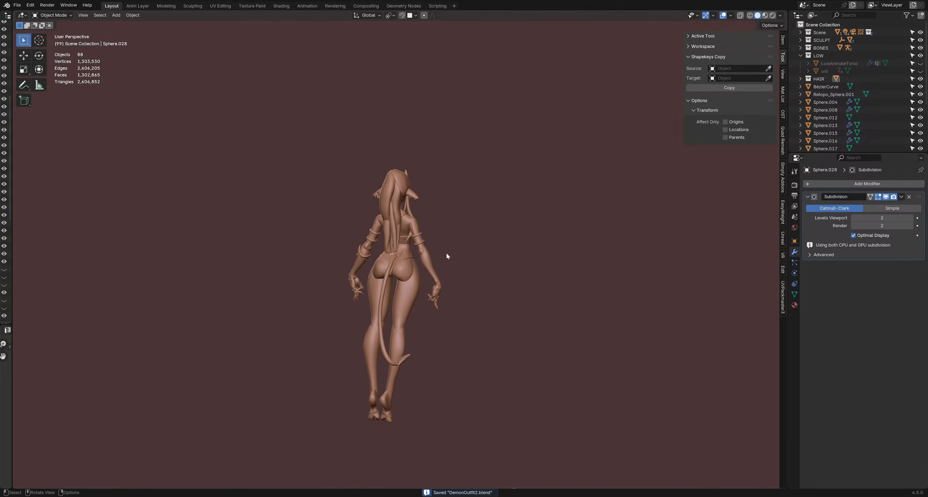
pyautogui.hotkey('shift', 'a')
pyautogui.moveTo(444, 253)
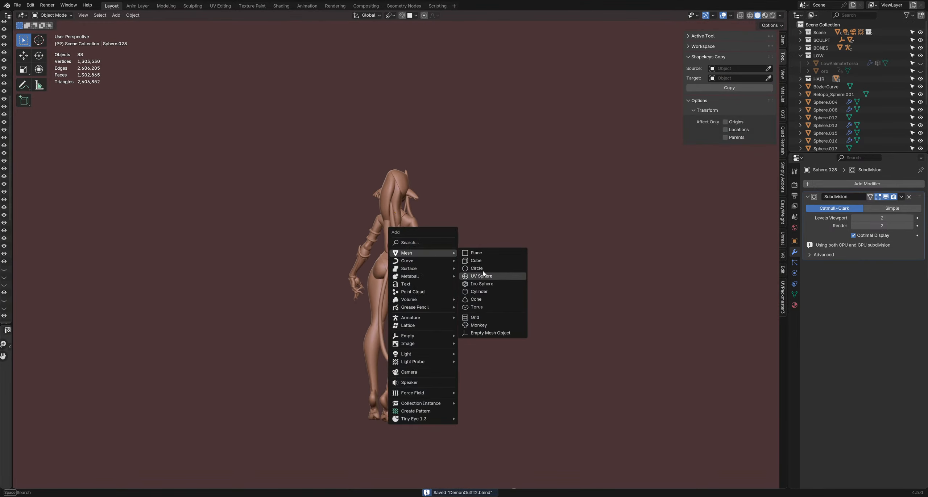
pyautogui.click(482, 269)
pyautogui.hotkey('ctrl', 'z')
pyautogui.hotkey('shift', 'a')
pyautogui.moveTo(478, 273)
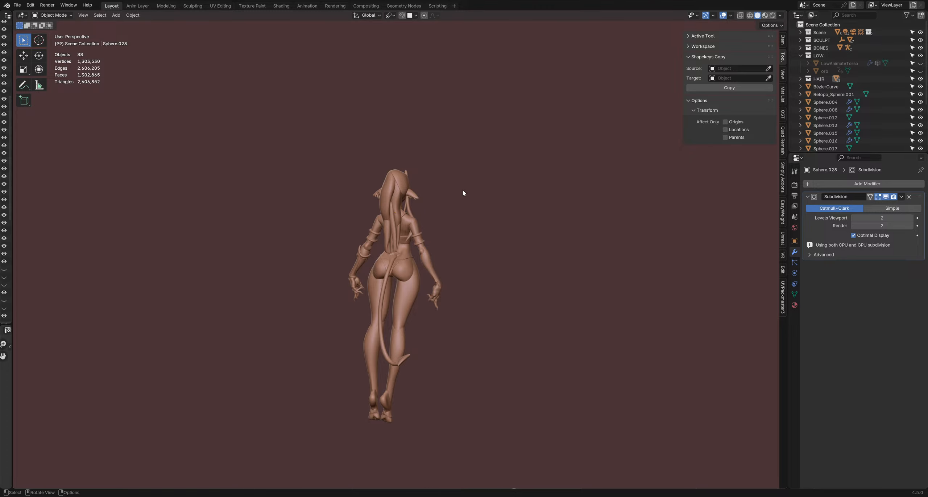
# - Save the file, add a Bézier curve, and rotate and move it beside the figure's back
pyautogui.hotkey('ctrl', 's')
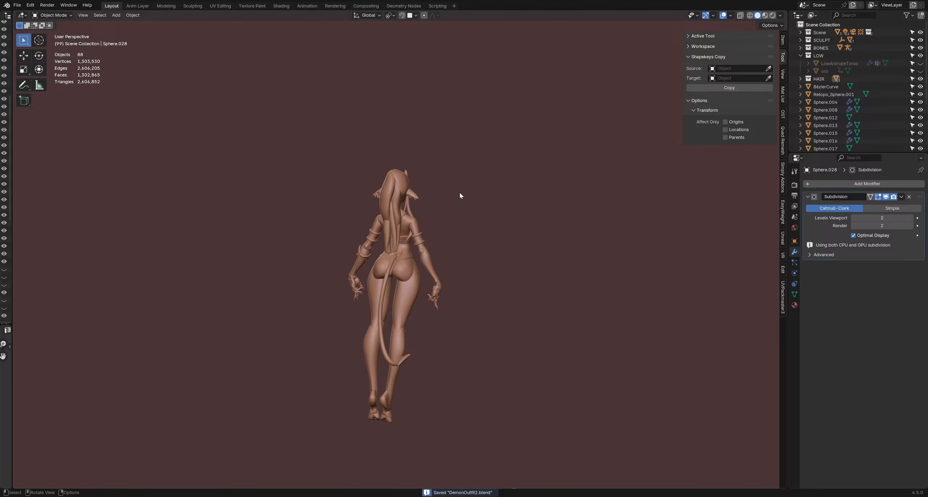
pyautogui.hotkey('shift', 'a')
pyautogui.moveTo(457, 194)
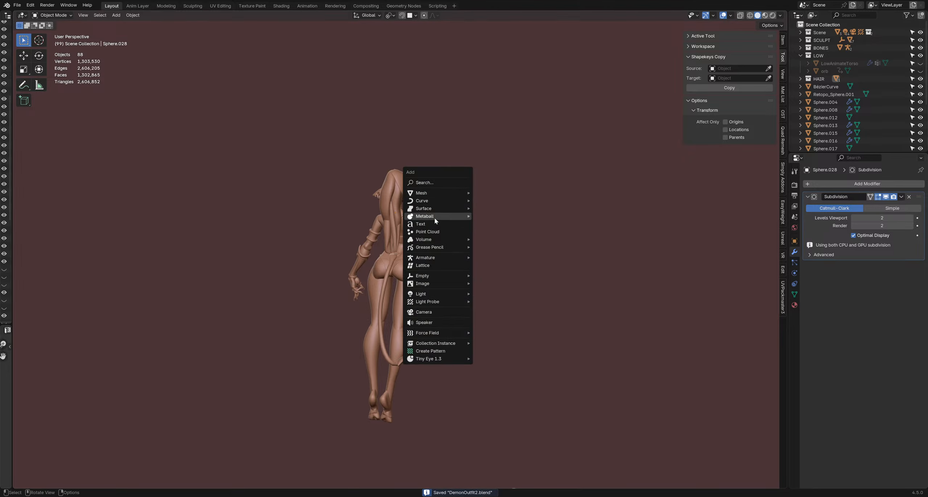
pyautogui.click(502, 200)
pyautogui.press('r')
pyautogui.click(437, 218)
pyautogui.press('g')
pyautogui.click(435, 203)
# - Reposition the Bézier curve beside the figure, scale it down, and save the file
pyautogui.moveTo(436, 204); pyautogui.dragTo(431, 214, button='middle')
pyautogui.press('g')
pyautogui.click(532, 224)
pyautogui.press('s')
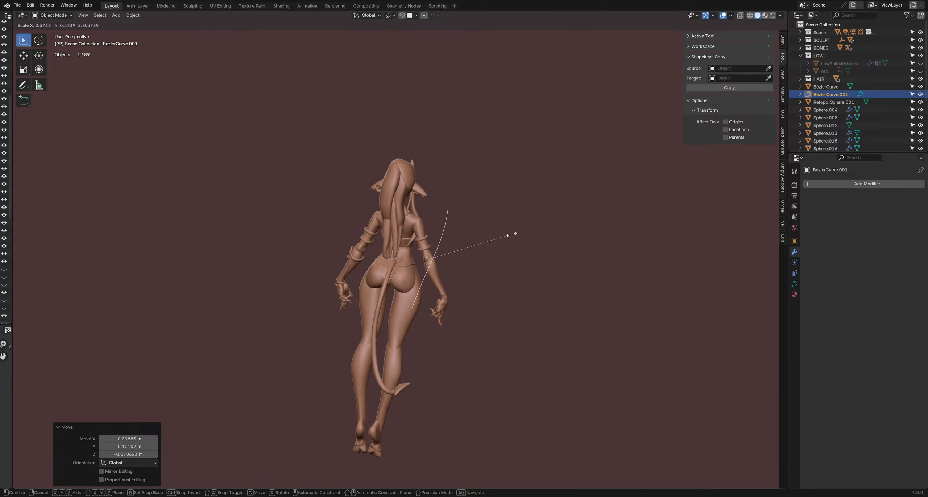
pyautogui.click(512, 234)
pyautogui.hotkey('ctrl', 's')
# - Give the curve a round bevel with a depth of 0.04 m and filled caps
pyautogui.click(834, 184)
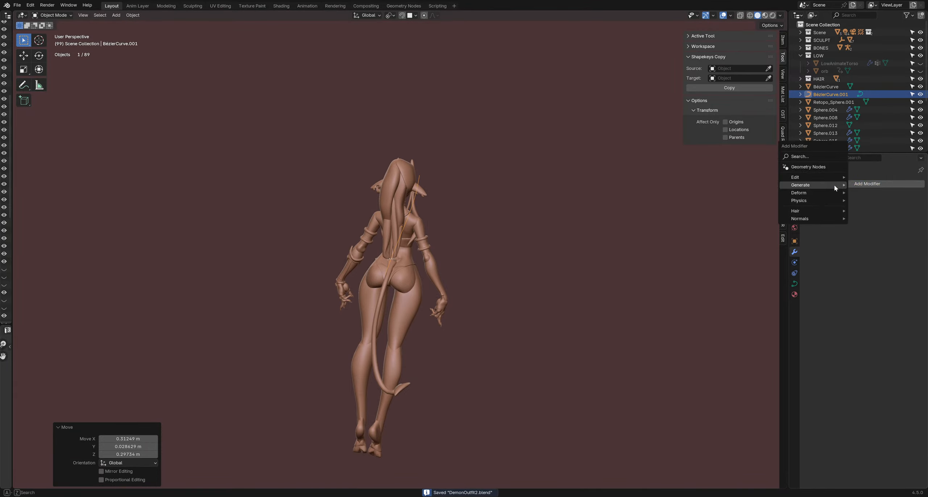
pyautogui.click(794, 283)
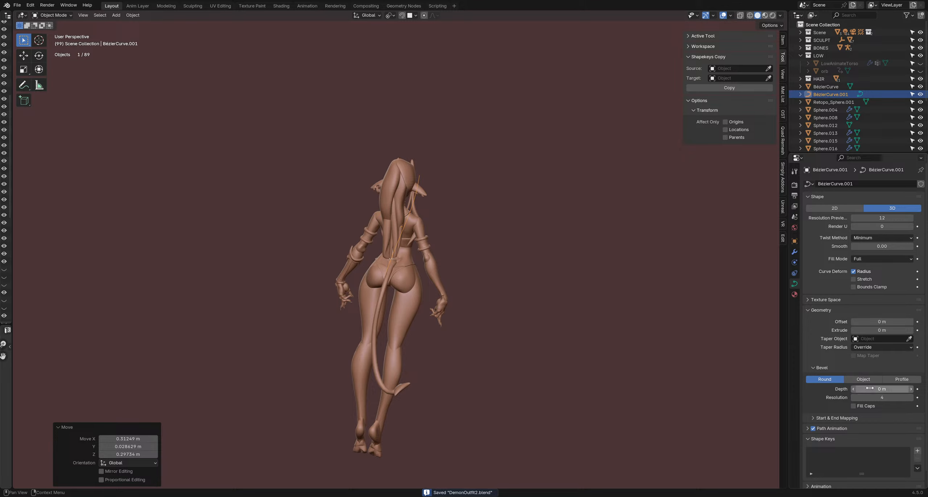
pyautogui.moveTo(870, 389)
pyautogui.mouseDown()
pyautogui.moveTo(888, 388)
pyautogui.moveTo(879, 389)
pyautogui.mouseUp()
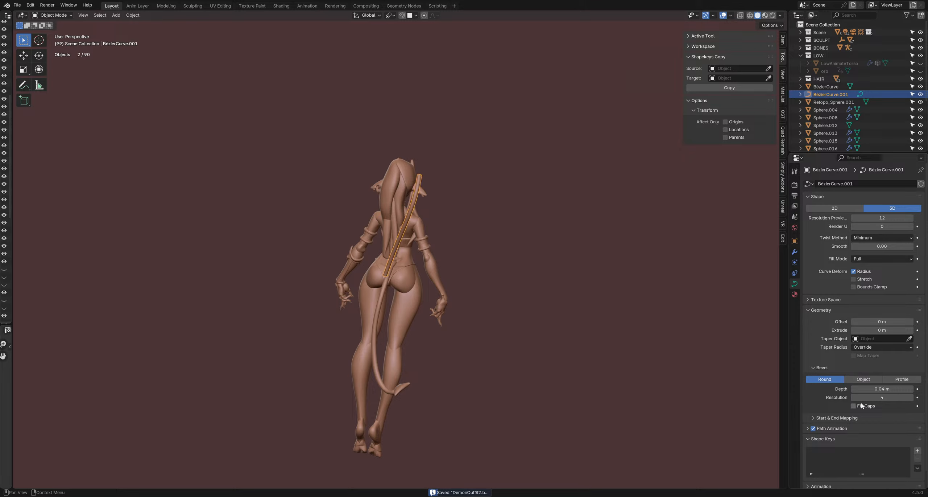
pyautogui.click(853, 406)
# - Move and rotate the beveled curve along the back of the hair
pyautogui.moveTo(483, 171); pyautogui.dragTo(430, 239, button='middle')
pyautogui.press('g')
pyautogui.click(350, 212)
pyautogui.press('r')
pyautogui.click(453, 229)
# - Enter Edit Mode on the curve and move its upper end point towards the ear
pyautogui.press('Tab')
pyautogui.moveTo(411, 151); pyautogui.dragTo(497, 194)
pyautogui.press('g')
pyautogui.click(453, 198)
pyautogui.moveTo(453, 203); pyautogui.dragTo(425, 203, button='middle')
# - Rotate the curve's lower end point and move it up against the back hair, forming a hanging loop
pyautogui.moveTo(326, 355); pyautogui.dragTo(395, 399)
pyautogui.press('r')
pyautogui.click(344, 341)
pyautogui.press('g')
pyautogui.click(336, 278)
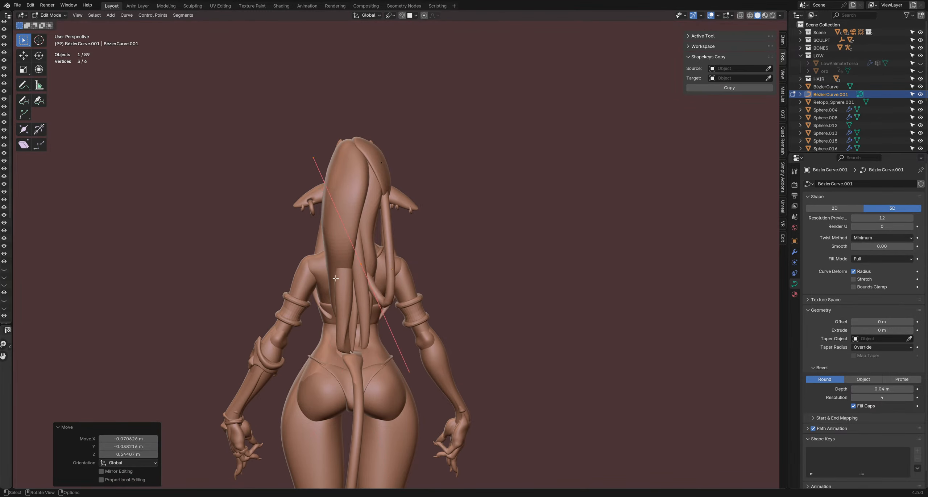
pyautogui.scroll(2, 336, 278)
pyautogui.moveTo(336, 279); pyautogui.dragTo(218, 308, button='middle')
pyautogui.press('g')
pyautogui.click(209, 243)
pyautogui.moveTo(210, 242); pyautogui.dragTo(401, 278, button='middle')
pyautogui.scroll(1, 391, 259)
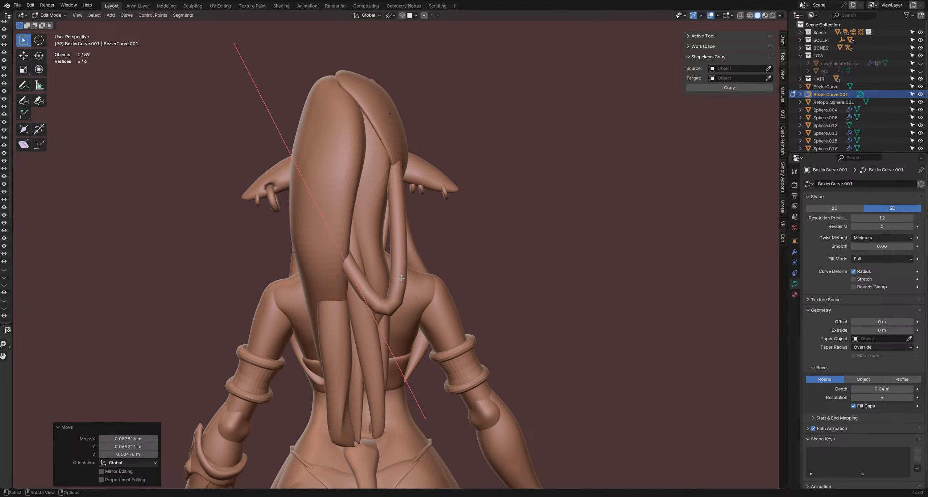
# - Subdivide the whole curve with one cut, then move and rotate its middle section outward into a wider loop
pyautogui.press('a')
pyautogui.rightClick(402, 218)
pyautogui.click(411, 235)
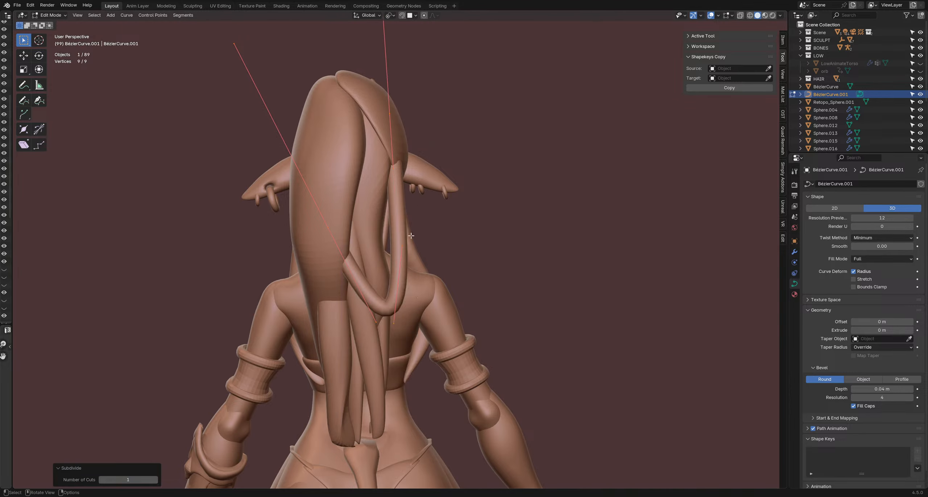
pyautogui.click(455, 271)
pyautogui.moveTo(379, 266); pyautogui.dragTo(435, 300)
pyautogui.press('g')
pyautogui.click(448, 281)
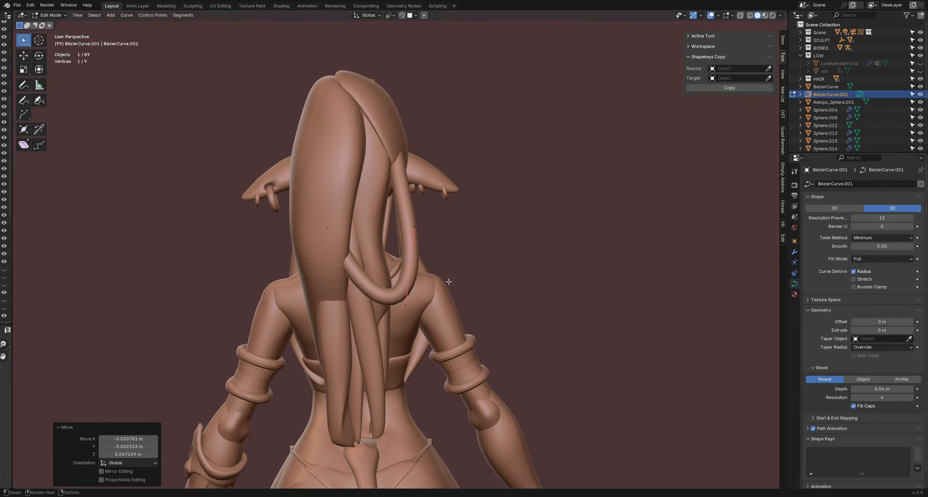
pyautogui.press('r')
pyautogui.click(458, 289)
# - Move and rotate the looped strand's control points from the side to hang it behind the shoulder
pyautogui.moveTo(458, 289); pyautogui.dragTo(431, 334, button='middle')
pyautogui.press('g')
pyautogui.click(319, 317)
pyautogui.press('g')
pyautogui.click(484, 238)
pyautogui.press('r')
pyautogui.click(394, 304)
pyautogui.press('g')
pyautogui.click(399, 285)
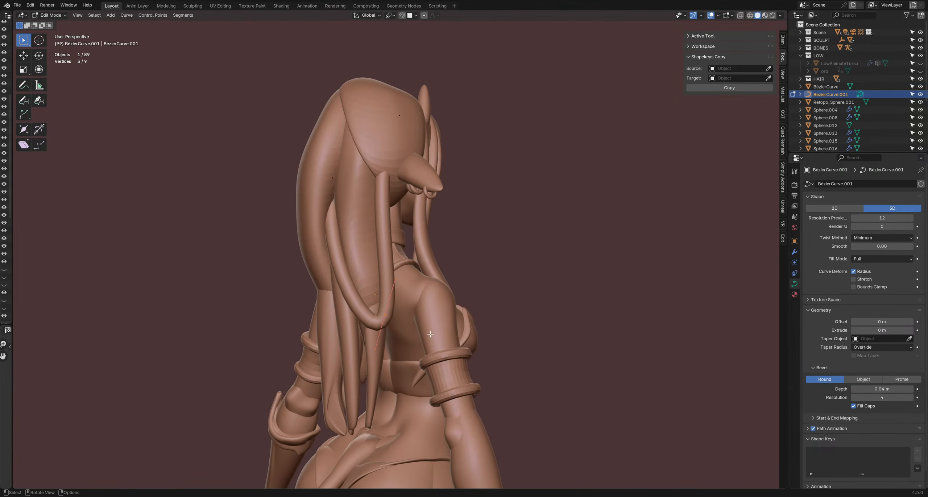
pyautogui.press('g')
pyautogui.click(395, 318)
# - Select the looped strand's upper end point and rotate it to follow the side of the head
pyautogui.keyDown('shift'); pyautogui.moveTo(396, 232); pyautogui.dragTo(431, 307, button='middle'); pyautogui.keyUp('shift')
pyautogui.click(417, 249)
pyautogui.press('r')
pyautogui.click(428, 210)
pyautogui.moveTo(392, 203)
pyautogui.mouseDown(button='middle')
pyautogui.moveTo(323, 202)
pyautogui.moveTo(388, 203)
pyautogui.mouseUp(button='middle')
pyautogui.press('r')
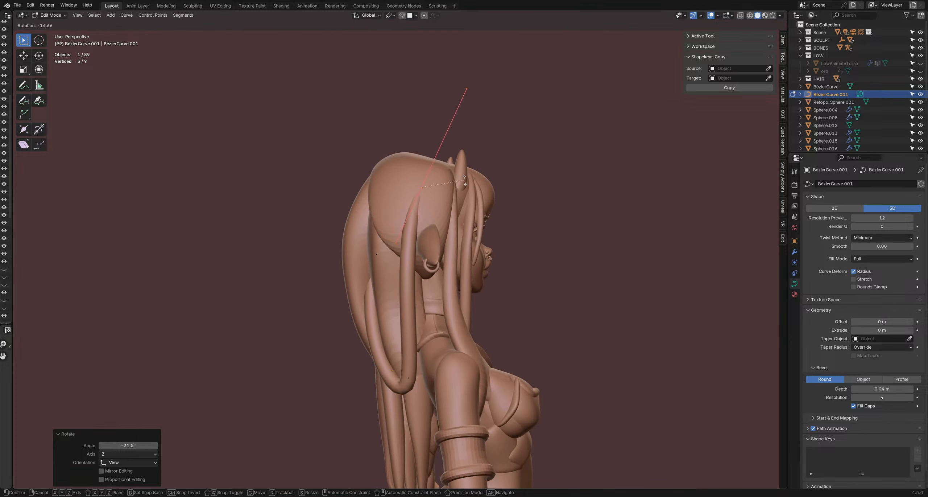
pyautogui.click(469, 180)
# - Move the looped strand's rear end point to fit against the back hair mass
pyautogui.moveTo(318, 296); pyautogui.dragTo(388, 286, button='middle')
pyautogui.press('g')
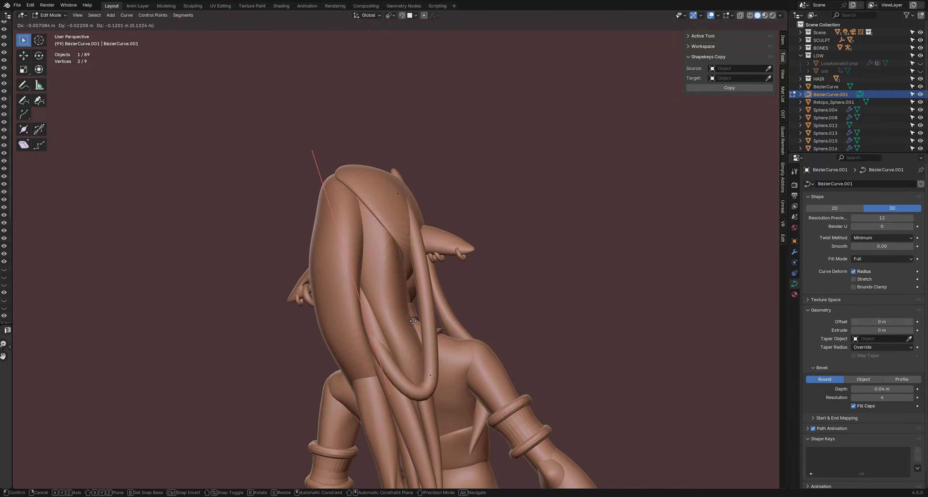
pyautogui.click(436, 356)
pyautogui.moveTo(435, 356); pyautogui.dragTo(344, 298, button='middle')
pyautogui.press('g')
pyautogui.click(351, 297)
# - Move a single handle of the looped strand downward to smooth its curve
pyautogui.click(382, 287)
pyautogui.press('g')
pyautogui.click(384, 326)
pyautogui.moveTo(385, 326); pyautogui.dragTo(334, 308, button='middle')
pyautogui.scroll(-4, 417, 316)
pyautogui.scroll(3, 402, 285)
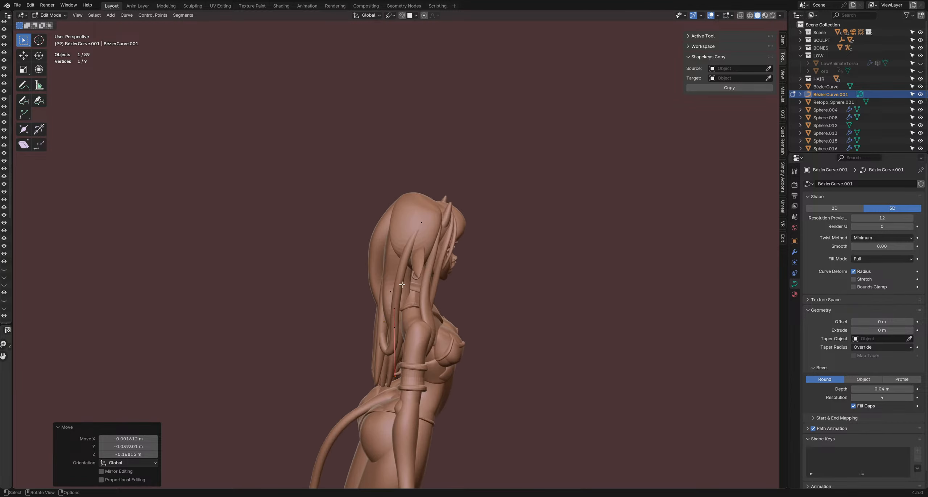
# - Move the looped strand's upper end point forward below the ear
pyautogui.keyDown('shift'); pyautogui.moveTo(402, 285); pyautogui.dragTo(398, 309, button='middle'); pyautogui.keyUp('shift')
pyautogui.click(417, 248)
pyautogui.moveTo(467, 273); pyautogui.dragTo(449, 287, button='middle')
pyautogui.press('g')
pyautogui.click(463, 290)
pyautogui.press('g')
pyautogui.click(473, 288)
# - Shift the looped strand's middle control point slightly forward at the shoulder
pyautogui.scroll(1, 436, 290)
pyautogui.click(381, 340)
pyautogui.press('g')
pyautogui.click(396, 333)
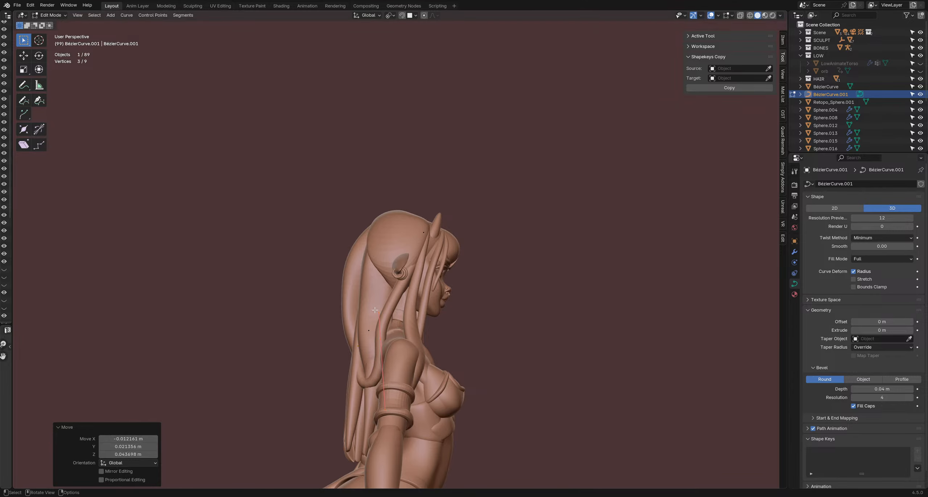
# - Fine-tune the looped strand's curve handles around the ear from the side and rear
pyautogui.click(387, 321)
pyautogui.press('g')
pyautogui.click(409, 320)
pyautogui.press('g')
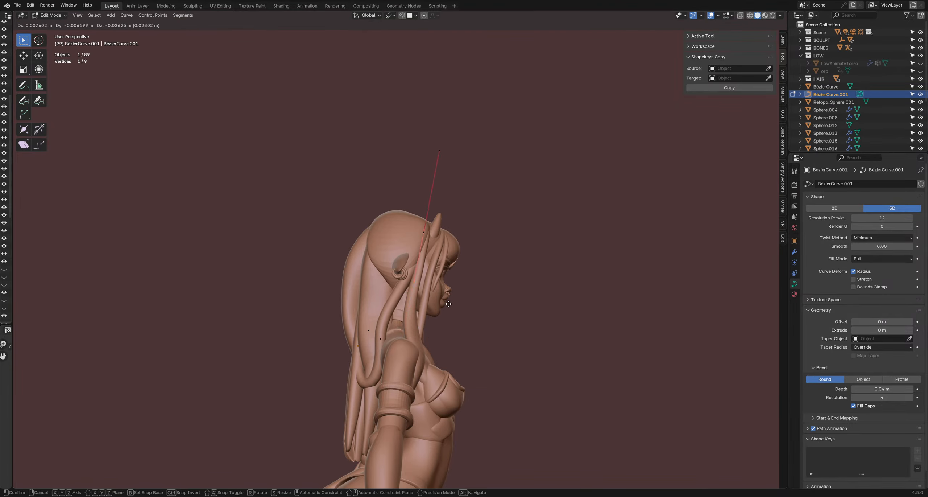
pyautogui.click(380, 329)
pyautogui.moveTo(380, 328); pyautogui.dragTo(453, 327, button='middle')
pyautogui.click(428, 279)
pyautogui.press('g')
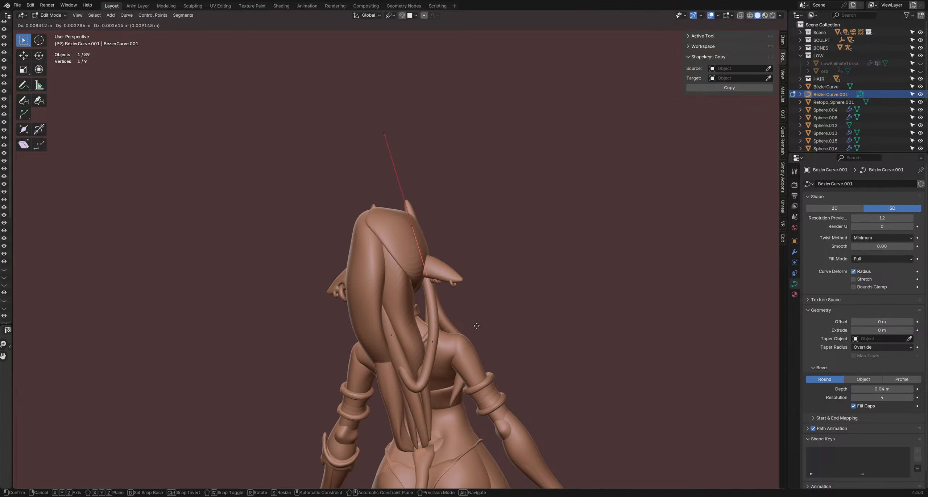
pyautogui.click(476, 329)
# - Select the looped strand's rear end point, tuck it against the back hair, and save the file
pyautogui.moveTo(374, 328); pyautogui.dragTo(408, 357)
pyautogui.moveTo(408, 357); pyautogui.dragTo(403, 270, button='middle')
pyautogui.press('g')
pyautogui.click(432, 346)
pyautogui.press('g')
pyautogui.click(407, 352)
pyautogui.hotkey('ctrl', 's')
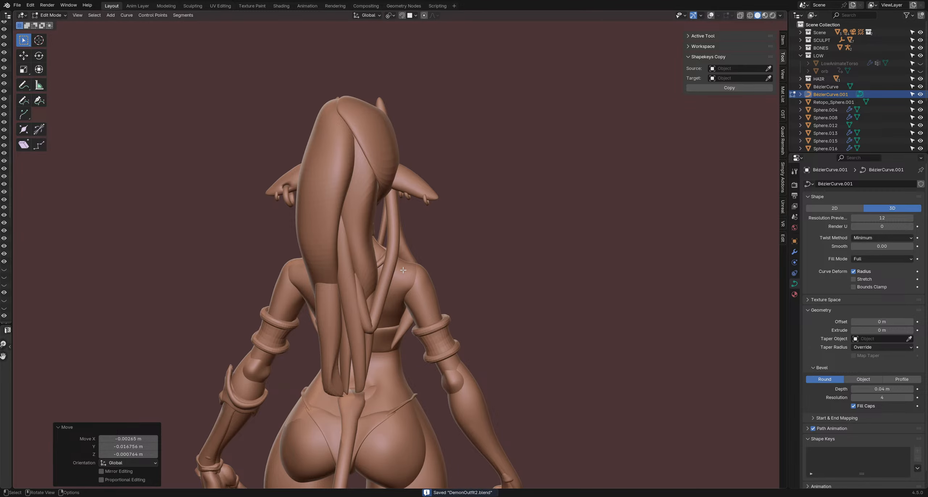
# - Adjust the looped strand's thickness at its rear end and middle control points with Shrink/Fatten
pyautogui.hotkey('shift', 'alt', 'z')
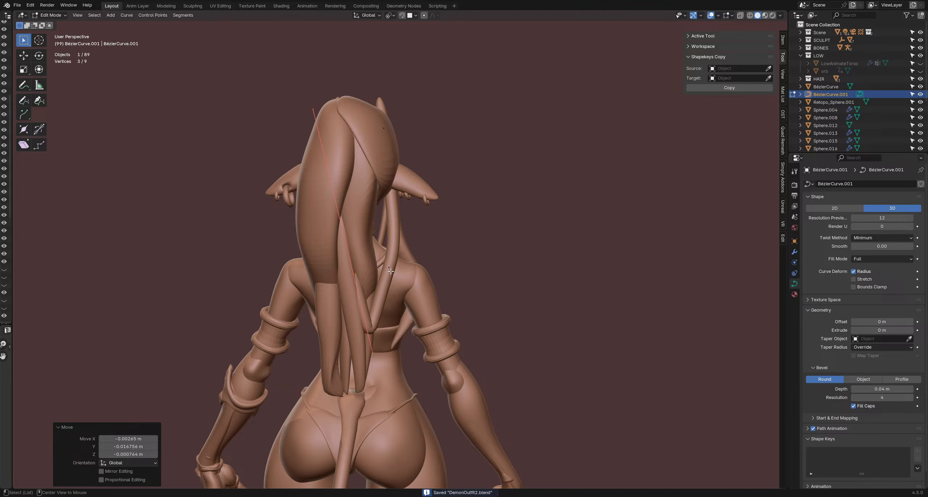
pyautogui.hotkey('alt', 's')
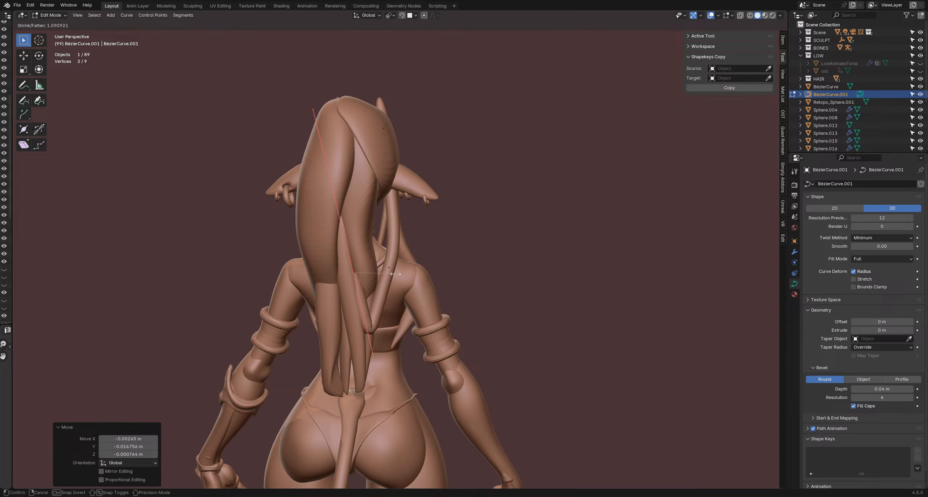
pyautogui.click(388, 269)
pyautogui.moveTo(390, 274); pyautogui.dragTo(426, 283, button='middle')
pyautogui.hotkey('alt', 's')
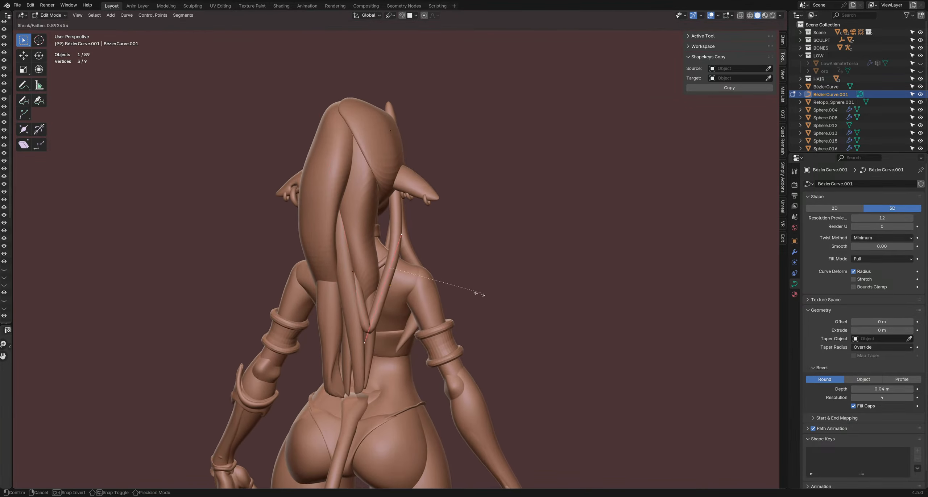
pyautogui.click(450, 312)
# - Duplicate the looped strand in Object Mode, place the copy beside the original, and enter Edit Mode on it
pyautogui.scroll(-3, 387, 270)
pyautogui.moveTo(449, 313); pyautogui.dragTo(416, 265, button='middle')
pyautogui.scroll(3, 387, 271)
pyautogui.press('Tab')
pyautogui.hotkey('shift', 'd')
pyautogui.click(427, 271)
pyautogui.scroll(1, 426, 270)
pyautogui.press('Tab')
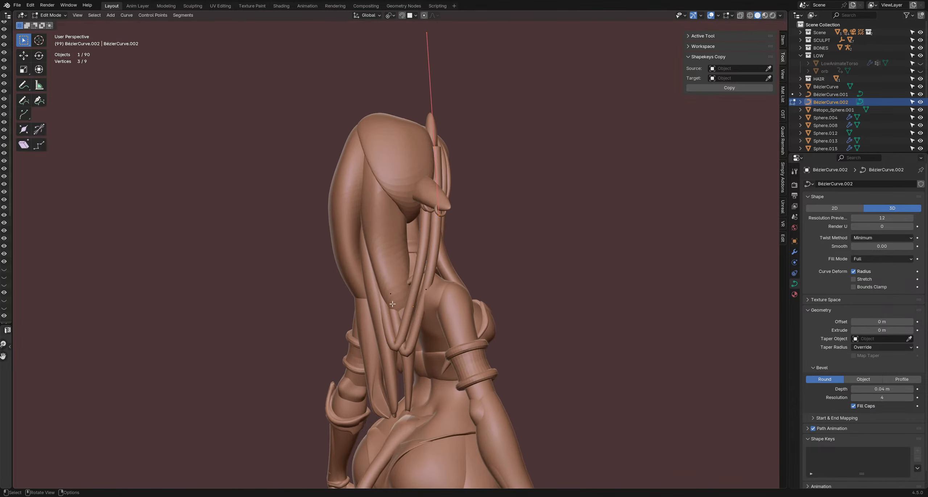
# - Move the duplicated strand's rear control point towards the front of the head
pyautogui.click(392, 294)
pyautogui.moveTo(392, 294); pyautogui.dragTo(362, 279, button='middle')
pyautogui.press('g')
pyautogui.click(414, 290)
# - Rotate the duplicated strand's upper end near the horn, ending with a turn of -19.4°
pyautogui.click(398, 212)
pyautogui.press('r')
pyautogui.click(435, 158)
pyautogui.press('r')
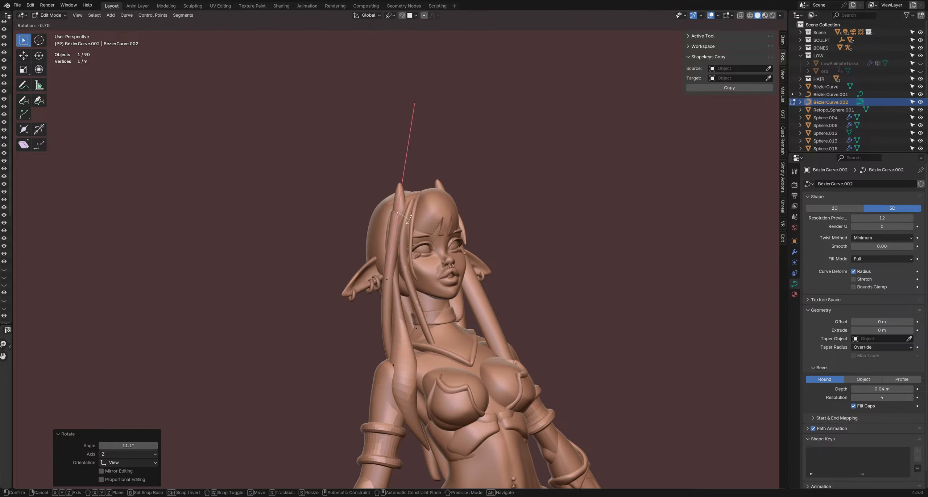
pyautogui.click(414, 152)
pyautogui.moveTo(414, 156); pyautogui.dragTo(445, 217, button='middle')
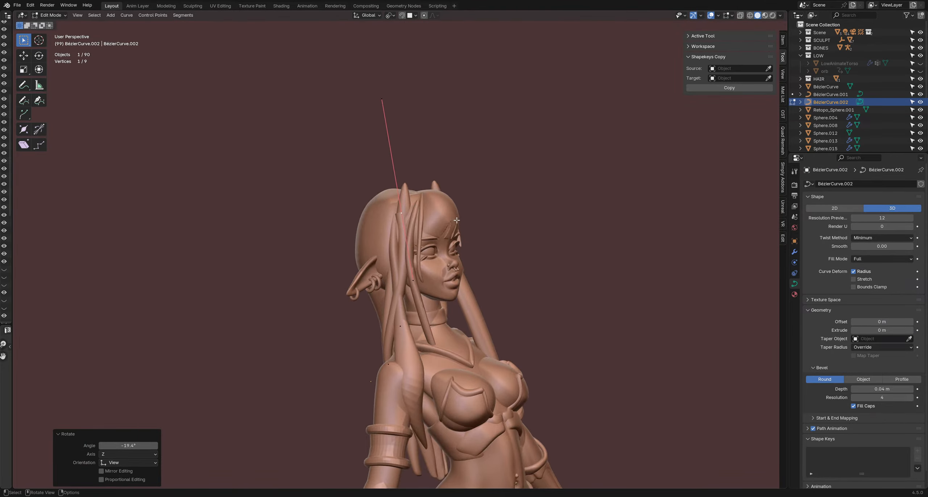
# - Move and rotate the duplicated strand's upper end until it sits against the side of the head
pyautogui.press('g')
pyautogui.click(446, 236)
pyautogui.moveTo(447, 254); pyautogui.dragTo(508, 297, button='middle')
pyautogui.press('g')
pyautogui.click(481, 275)
pyautogui.press('g')
pyautogui.press('r')
pyautogui.click(428, 308)
pyautogui.press('g')
pyautogui.click(420, 301)
# - Rotate the duplicated strand's lower control point by -5.67° and return to Object Mode with nothing selected
pyautogui.moveTo(363, 308); pyautogui.dragTo(413, 339, button='middle')
pyautogui.click(418, 369)
pyautogui.press('r')
pyautogui.click(450, 325)
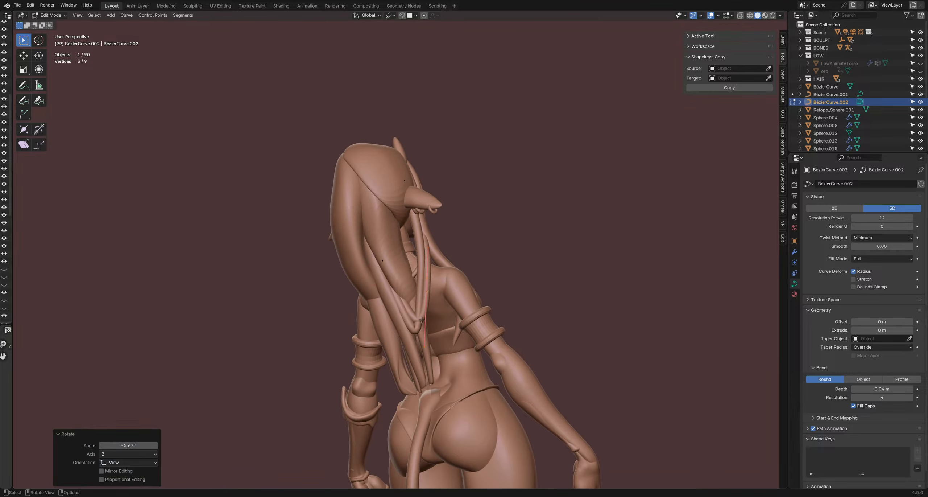
pyautogui.moveTo(410, 337); pyautogui.dragTo(450, 360)
pyautogui.moveTo(450, 360); pyautogui.dragTo(452, 362)
pyautogui.press('Tab')
pyautogui.scroll(-4, 480, 283)
pyautogui.click(479, 282)
pyautogui.moveTo(480, 283); pyautogui.dragTo(428, 259, button='middle')
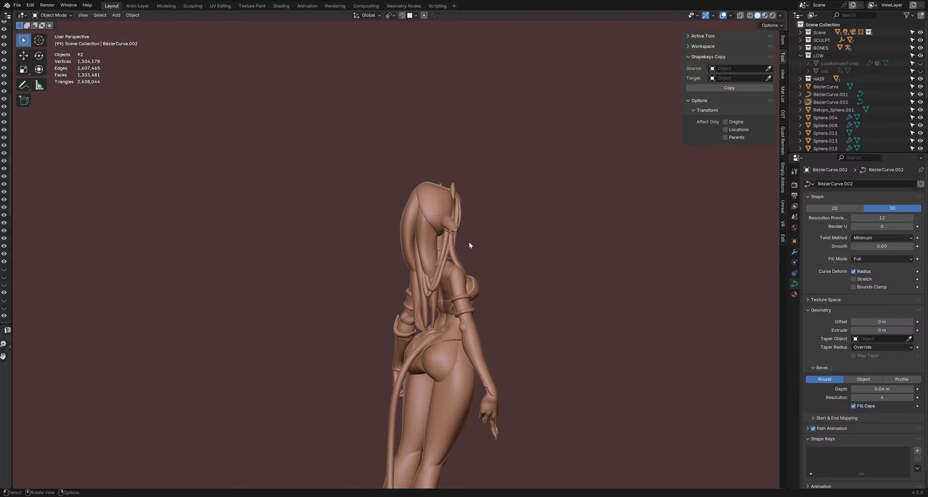
pyautogui.moveTo(469, 246); pyautogui.dragTo(426, 214, button='middle')
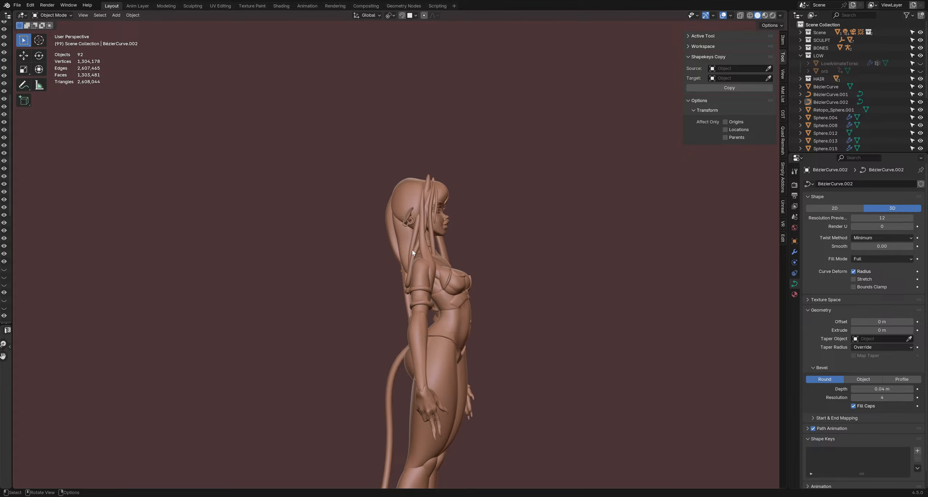
pyautogui.moveTo(413, 267); pyautogui.dragTo(437, 285, button='middle')
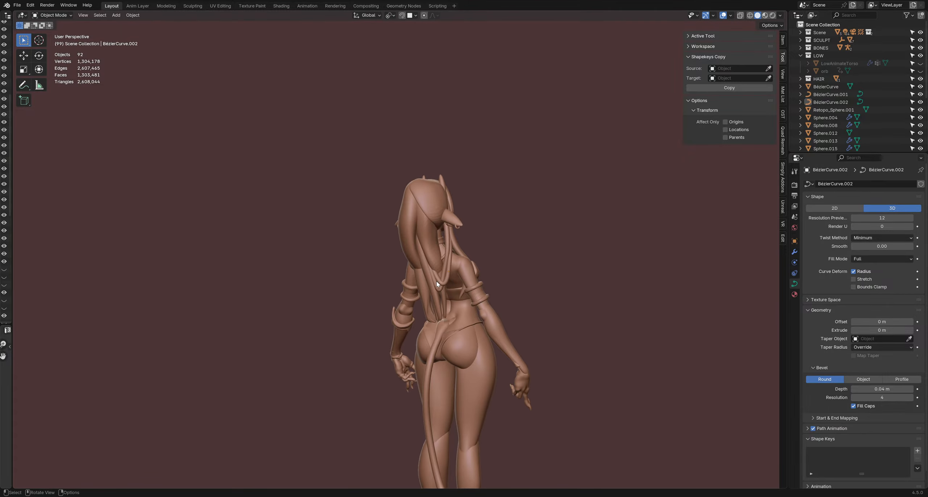
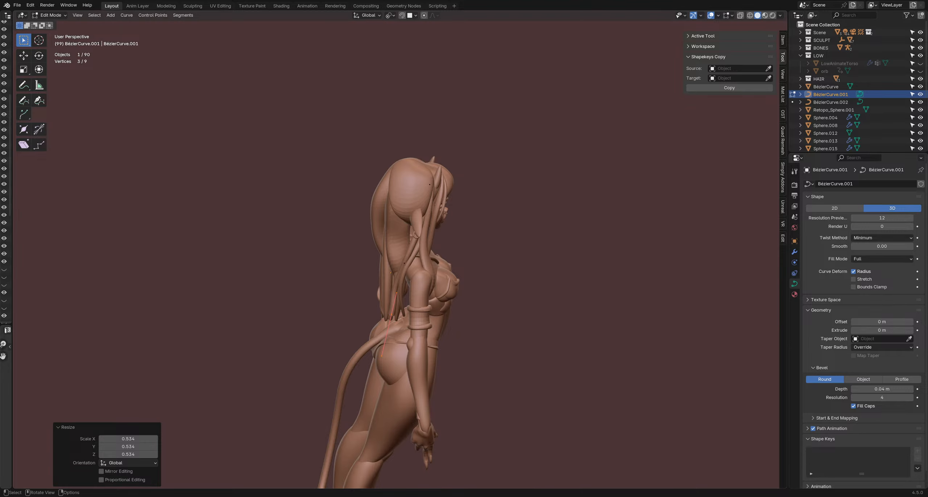
# - Deselect the strand's control points and save the file
pyautogui.click(607, 150)
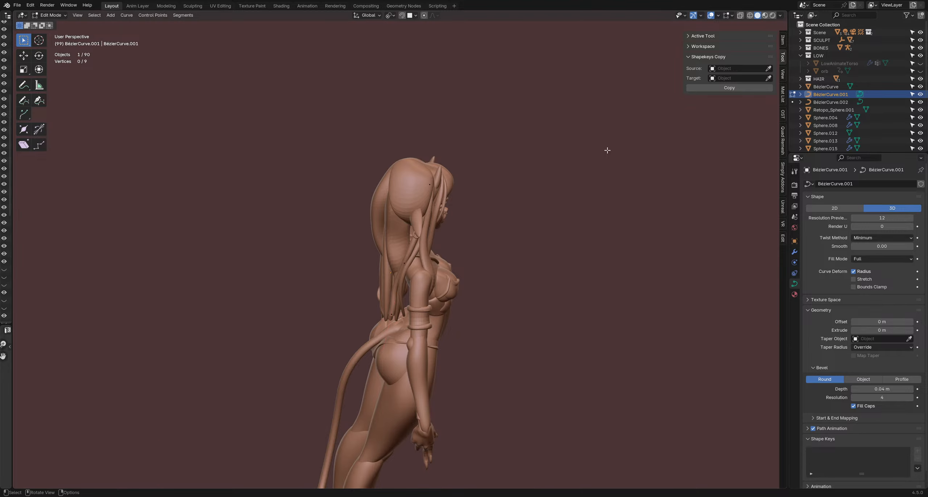
pyautogui.moveTo(607, 150); pyautogui.dragTo(460, 262, button='middle')
pyautogui.scroll(-2, 458, 225)
pyautogui.hotkey('ctrl', 's')
pyautogui.moveTo(445, 205); pyautogui.dragTo(472, 209, button='middle')
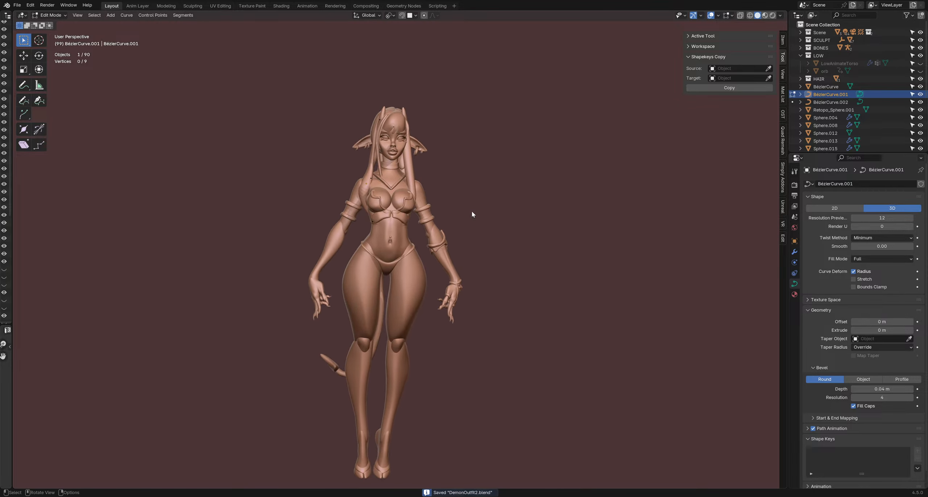
# - Preview the character from behind and the front in Rendered shading, leaving Edit Mode, and return to Solid shading
pyautogui.press('z')
pyautogui.click(460, 166)
pyautogui.moveTo(460, 166)
pyautogui.mouseDown(button='middle')
pyautogui.moveTo(528, 236)
pyautogui.moveTo(510, 267)
pyautogui.moveTo(448, 294)
pyautogui.moveTo(496, 270)
pyautogui.moveTo(428, 278)
pyautogui.moveTo(476, 285)
pyautogui.moveTo(514, 263)
pyautogui.moveTo(507, 324)
pyautogui.moveTo(491, 273)
pyautogui.moveTo(523, 264)
pyautogui.mouseUp(button='middle')
pyautogui.scroll(-3, 510, 267)
pyautogui.scroll(2, 512, 272)
pyautogui.press('Tab')
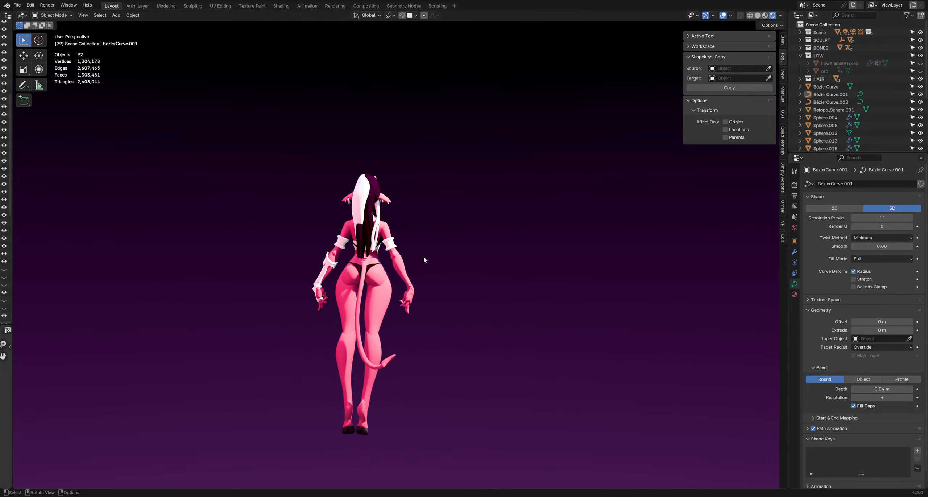
pyautogui.moveTo(424, 257); pyautogui.dragTo(507, 265, button='middle')
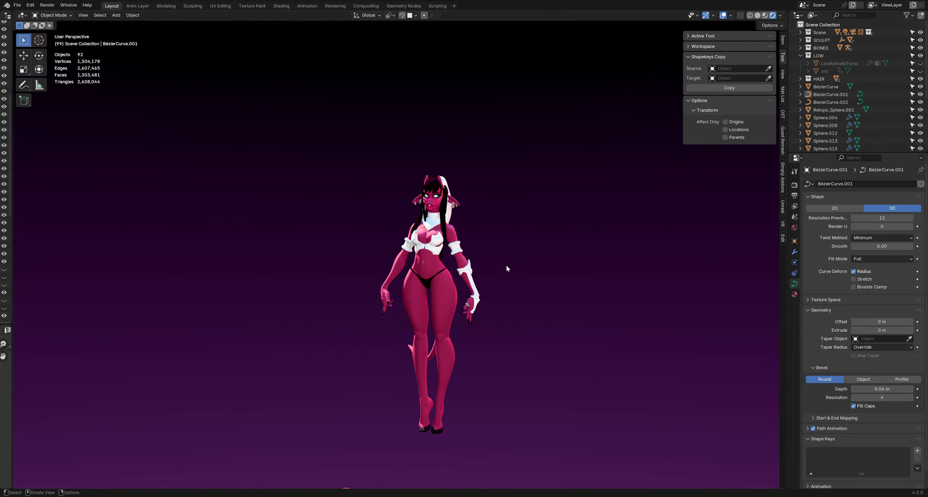
pyautogui.press('z')
pyautogui.click(555, 266)
# - Edit the original looped strand, adjusting thickness with Shrink/Fatten and rotating and moving a lower control point
pyautogui.moveTo(458, 244); pyautogui.dragTo(580, 251, button='middle')
pyautogui.scroll(3, 453, 253)
pyautogui.click(383, 232)
pyautogui.press('Tab')
pyautogui.hotkey('alt', 's')
pyautogui.moveTo(411, 264); pyautogui.dragTo(381, 251, button='middle')
pyautogui.click(420, 281)
pyautogui.press('r')
pyautogui.click(402, 243)
pyautogui.press('g')
pyautogui.click(419, 259)
# - Rotate, resize with Shrink/Fatten and move the original strand's upper control point, and return to Object Mode
pyautogui.moveTo(374, 174); pyautogui.dragTo(399, 198)
pyautogui.press('r')
pyautogui.click(492, 190)
pyautogui.moveTo(508, 214); pyautogui.dragTo(441, 250, button='middle')
pyautogui.hotkey('alt', 's')
pyautogui.click(446, 287)
pyautogui.press('g')
pyautogui.click(359, 264)
pyautogui.press('Tab')
pyautogui.click(500, 234)
pyautogui.scroll(-3, 501, 242)
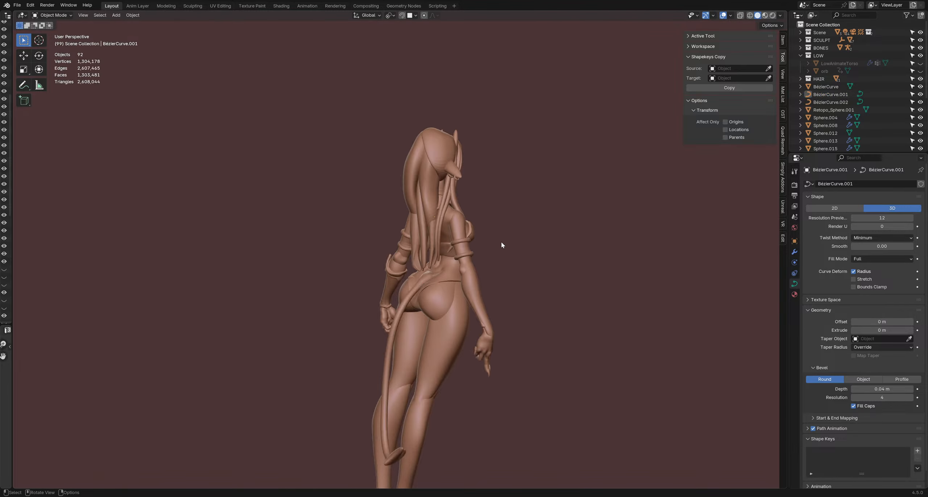
# - Duplicate the original looped strand, place the copy closer to the back hair mass, and enter Edit Mode on it
pyautogui.moveTo(501, 242); pyautogui.dragTo(388, 222, button='middle')
pyautogui.click(451, 208)
pyautogui.scroll(2, 448, 214)
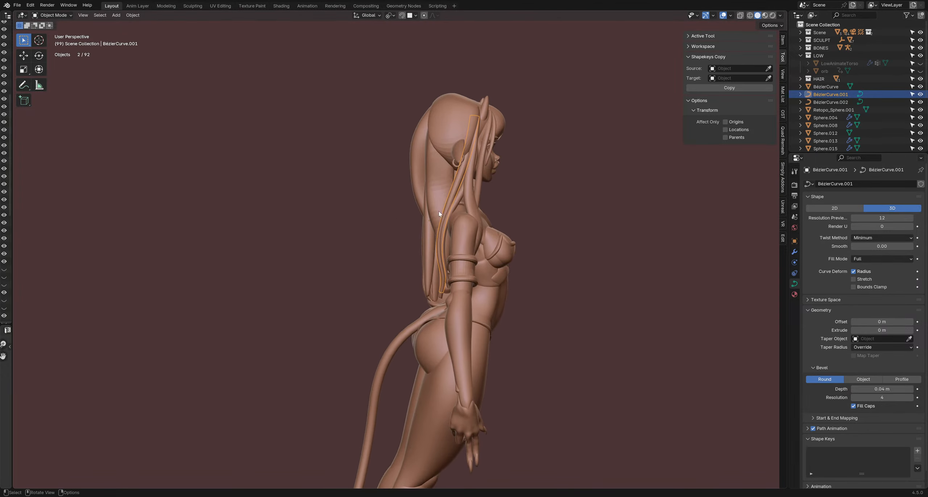
pyautogui.scroll(1, 440, 214)
pyautogui.moveTo(444, 213); pyautogui.dragTo(425, 202, button='middle')
pyautogui.hotkey('shift', 'd')
pyautogui.click(457, 217)
pyautogui.press('Tab')
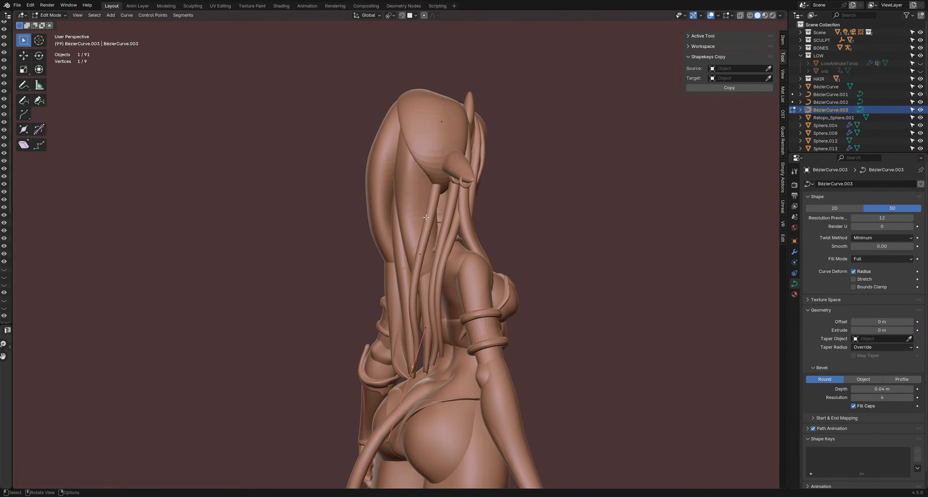
# - Move the new strand's upper end beside the head above the ear and rotate it, ending with a turn of 2.18°
pyautogui.click(441, 123)
pyautogui.moveTo(443, 138)
pyautogui.mouseDown(button='middle')
pyautogui.moveTo(490, 175)
pyautogui.moveTo(385, 170)
pyautogui.moveTo(435, 183)
pyautogui.moveTo(431, 193)
pyautogui.moveTo(544, 211)
pyautogui.moveTo(518, 215)
pyautogui.moveTo(462, 118)
pyautogui.moveTo(444, 140)
pyautogui.mouseUp(button='middle')
pyautogui.press('g')
pyautogui.click(505, 180)
pyautogui.press('r')
pyautogui.click(457, 192)
pyautogui.press('r')
pyautogui.click(437, 195)
pyautogui.press('g')
pyautogui.click(441, 198)
pyautogui.press('r')
pyautogui.click(450, 170)
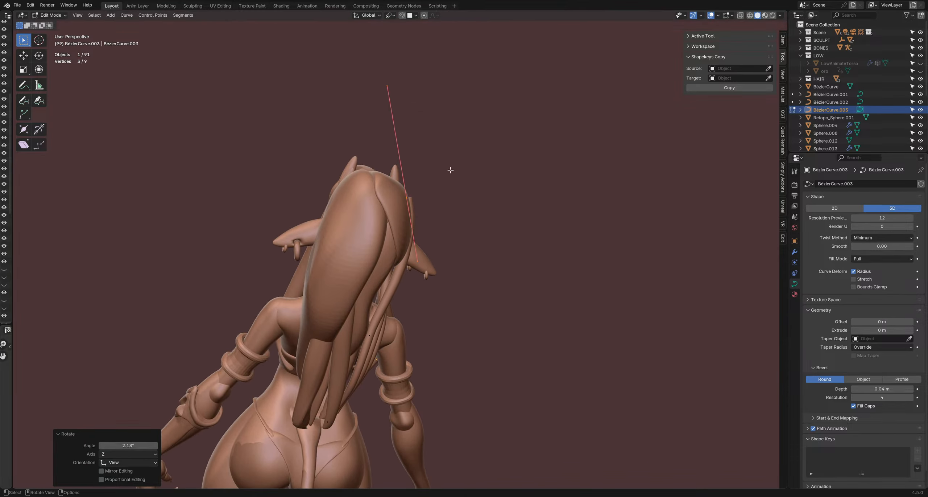
# - Refine the new strand's upper end by moving it and rotating it, ending with a turn of -4.42°
pyautogui.press('g')
pyautogui.click(464, 210)
pyautogui.moveTo(464, 209); pyautogui.dragTo(447, 121, button='middle')
pyautogui.press('r')
pyautogui.click(462, 206)
pyautogui.press('r')
pyautogui.click(462, 201)
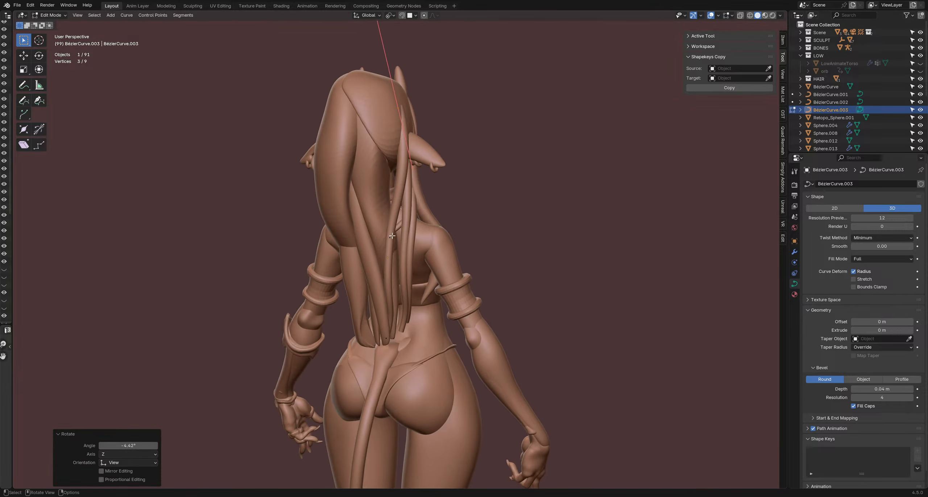
# - Rotate the new strand's middle control point behind the shoulder
pyautogui.click(393, 232)
pyautogui.keyDown('shift'); pyautogui.moveTo(393, 230); pyautogui.dragTo(432, 182, button='middle'); pyautogui.keyUp('shift')
pyautogui.scroll(3, 434, 211)
pyautogui.press('r')
pyautogui.click(461, 205)
# - Move and rotate the new strand's lower end so it rests beside the neighbouring strand tips above the tail
pyautogui.click(359, 275)
pyautogui.press('g')
pyautogui.click(357, 270)
pyautogui.moveTo(356, 270); pyautogui.dragTo(315, 269, button='middle')
pyautogui.press('g')
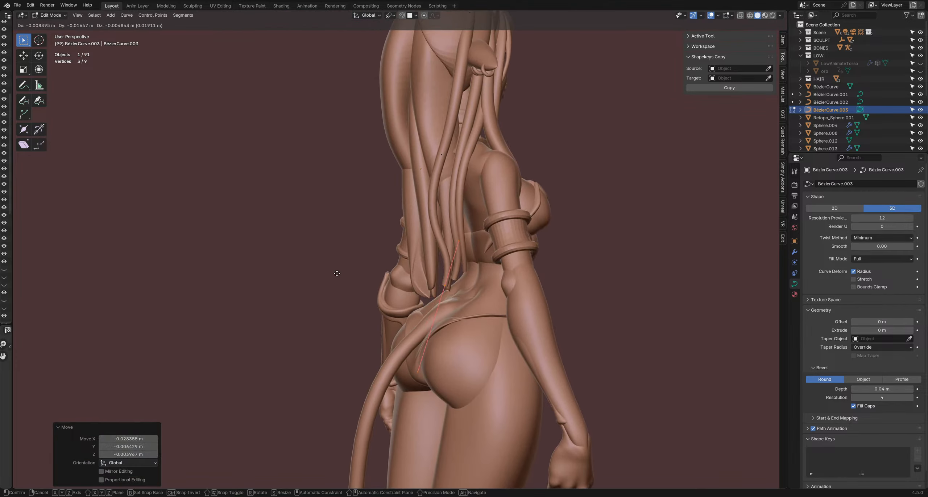
pyautogui.click(337, 274)
pyautogui.scroll(1, 466, 280)
pyautogui.press('r')
pyautogui.click(462, 287)
pyautogui.press('g')
pyautogui.click(466, 298)
# - Move the new strand's middle control point, rotate it with a final turn of 1.62°, and scale down its handles
pyautogui.click(437, 135)
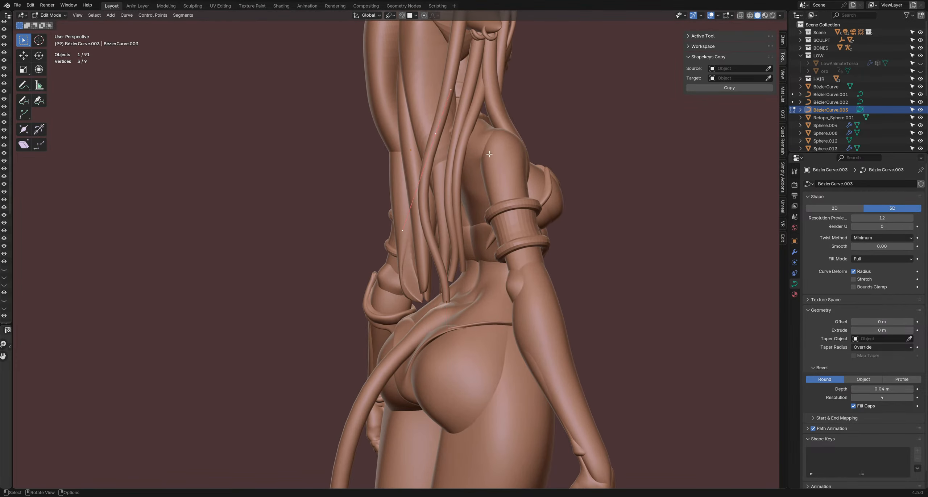
pyautogui.press('g')
pyautogui.keyDown('shift'); pyautogui.moveTo(490, 154); pyautogui.dragTo(501, 230, button='middle'); pyautogui.keyUp('shift')
pyautogui.click(472, 197)
pyautogui.press('r')
pyautogui.click(464, 203)
pyautogui.press('r')
pyautogui.click(481, 191)
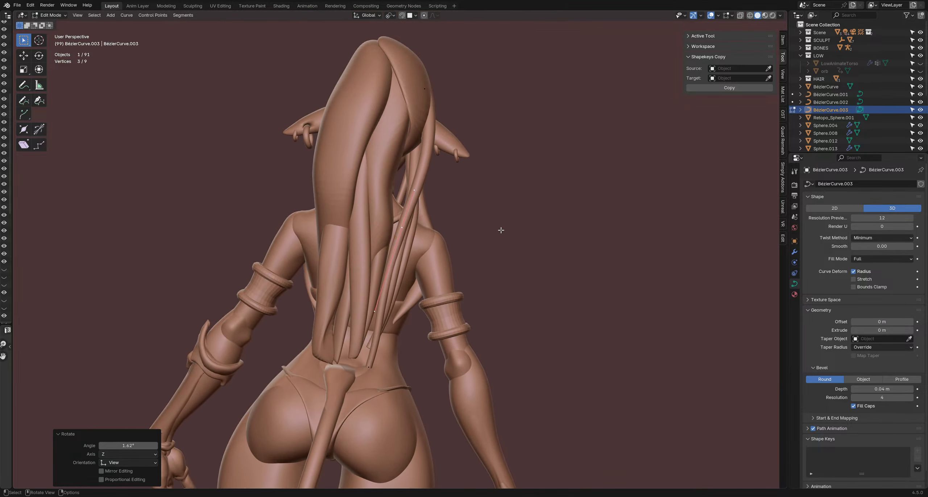
pyautogui.press('s')
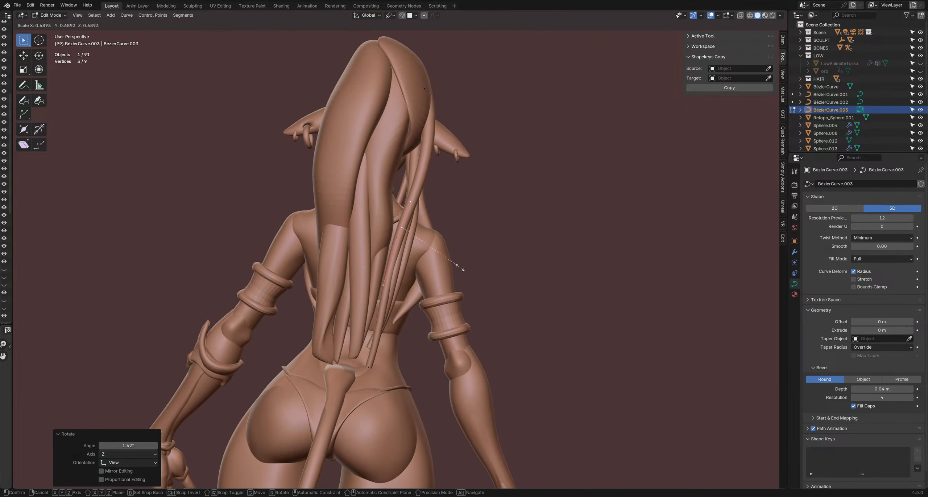
pyautogui.click(453, 258)
# - Move the new strand's lower tip outwards at the lower back and rotate it, ending with a turn of 6.46°
pyautogui.moveTo(453, 258); pyautogui.dragTo(377, 265, button='middle')
pyautogui.keyDown('shift'); pyautogui.moveTo(428, 364); pyautogui.dragTo(425, 285, button='middle'); pyautogui.keyUp('shift')
pyautogui.moveTo(424, 285); pyautogui.dragTo(463, 320)
pyautogui.moveTo(463, 320); pyautogui.dragTo(450, 189, button='middle')
pyautogui.press('g')
pyautogui.click(541, 294)
pyautogui.press('r')
pyautogui.click(488, 207)
pyautogui.press('r')
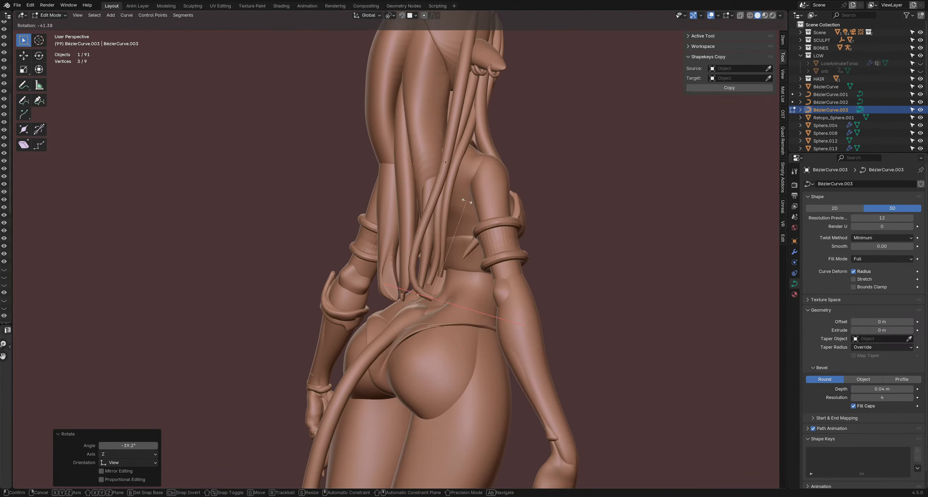
pyautogui.click(524, 260)
# - Thin the new strand's lower tip with Shrink/Fatten and reposition it beside the arm
pyautogui.hotkey('alt', 's')
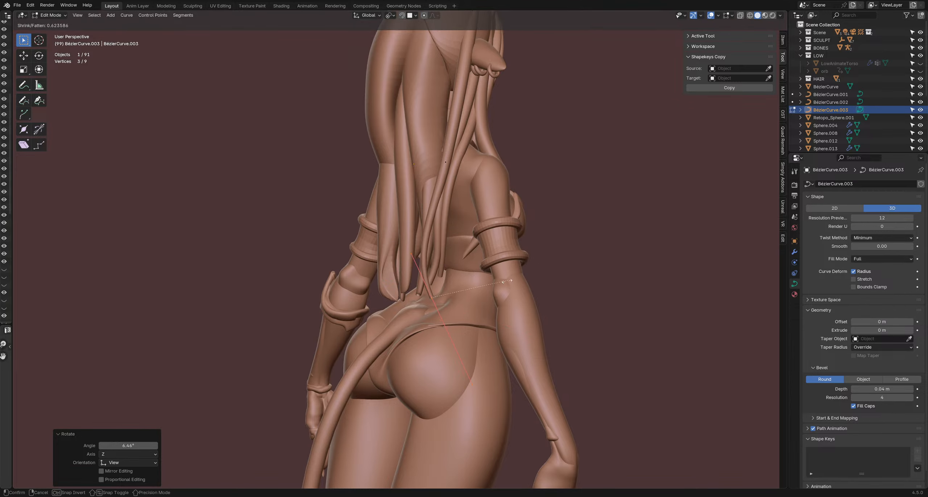
pyautogui.click(498, 285)
pyautogui.press('g')
pyautogui.click(520, 282)
pyautogui.moveTo(520, 282); pyautogui.dragTo(468, 292, button='middle')
pyautogui.press('g')
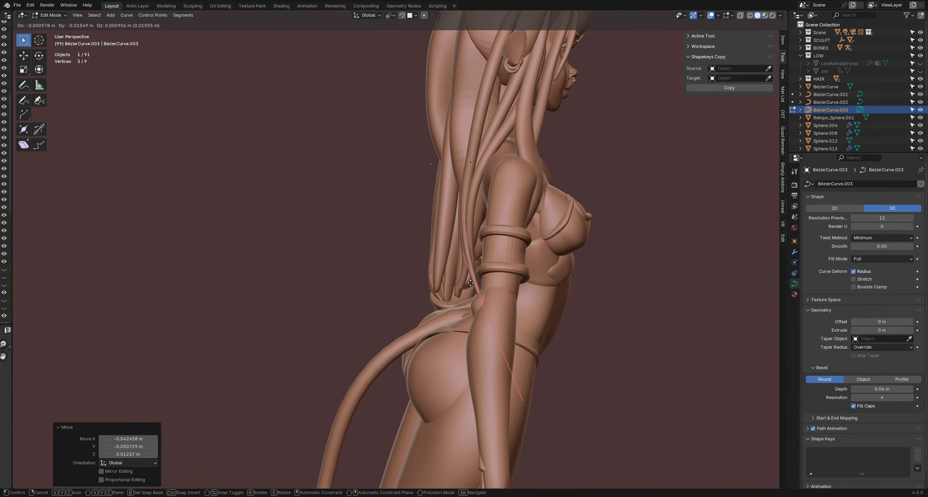
pyautogui.click(466, 290)
# - Extrude a new control point from the strand's upper end, move it beside the head, and rotate it 13.3°
pyautogui.scroll(-3, 494, 171)
pyautogui.moveTo(453, 225); pyautogui.dragTo(396, 250, button='middle')
pyautogui.scroll(2, 417, 195)
pyautogui.press('e')
pyautogui.click(370, 239)
pyautogui.press('g')
pyautogui.click(424, 249)
pyautogui.press('r')
pyautogui.click(446, 257)
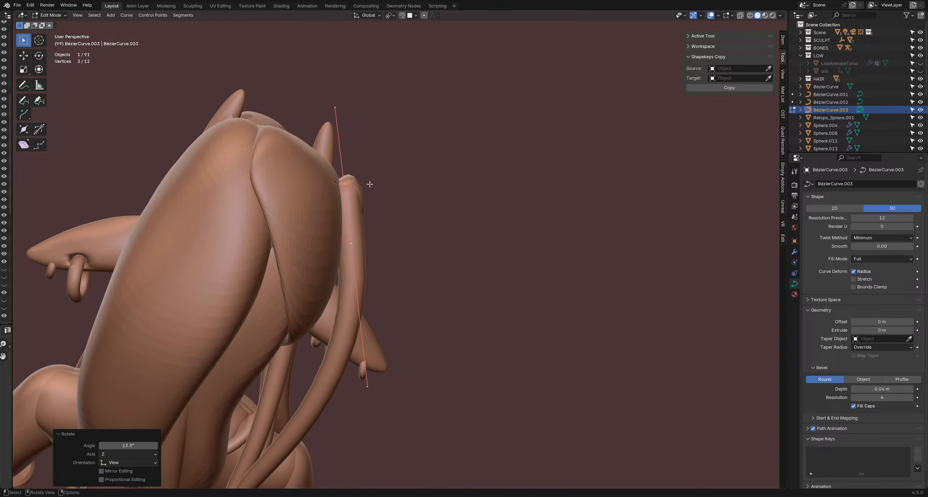
# - Move the extruded strand's top end closer to the horn
pyautogui.moveTo(288, 88); pyautogui.dragTo(392, 141)
pyautogui.press('g')
pyautogui.click(444, 258)
pyautogui.moveTo(441, 258); pyautogui.dragTo(373, 196, button='middle')
# - Rotate and move the strand's upper control points so they follow the side of the hair mass
pyautogui.moveTo(361, 194); pyautogui.dragTo(375, 202)
pyautogui.moveTo(375, 202); pyautogui.dragTo(417, 174, button='middle')
pyautogui.press('r')
pyautogui.click(404, 160)
pyautogui.press('g')
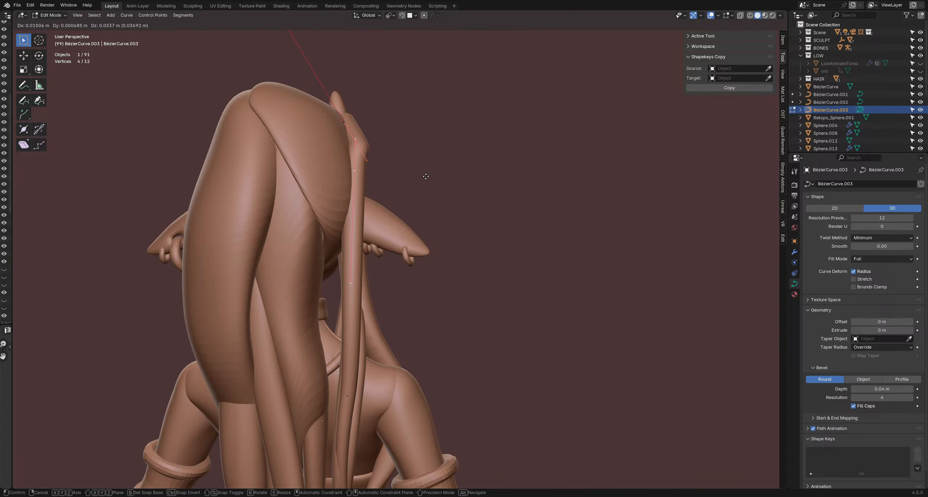
pyautogui.click(434, 193)
# - Move the strand's upper control points along the side of the hair mass and rotate its top end near the horn
pyautogui.moveTo(392, 164); pyautogui.dragTo(364, 193)
pyautogui.moveTo(324, 118); pyautogui.dragTo(378, 136)
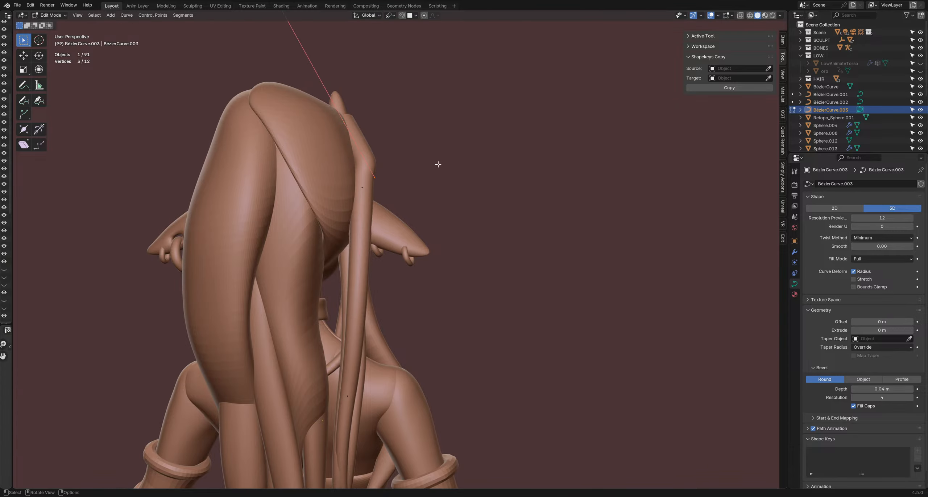
pyautogui.moveTo(374, 177); pyautogui.dragTo(370, 150)
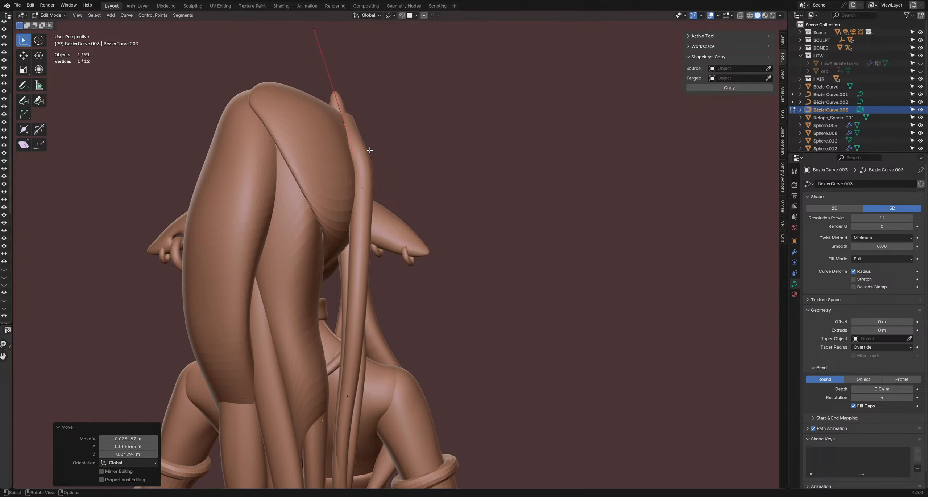
pyautogui.moveTo(370, 150); pyautogui.dragTo(429, 129, button='middle')
pyautogui.press('r')
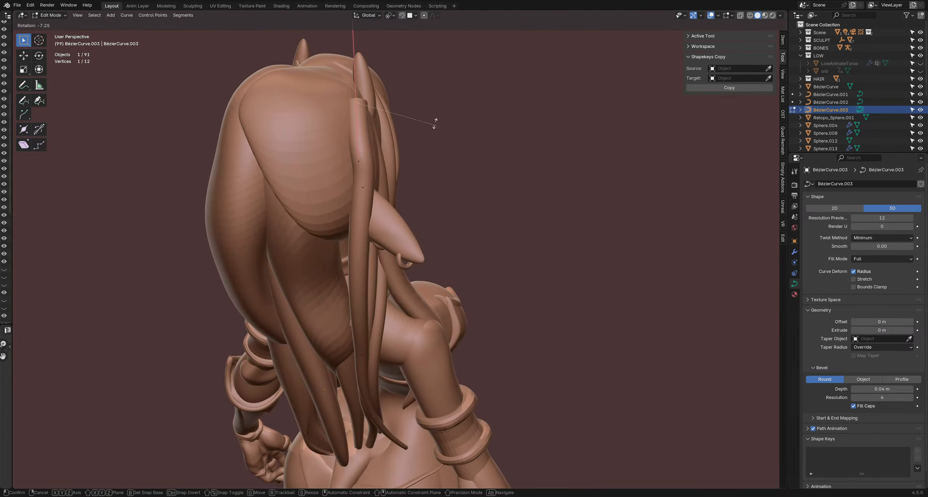
pyautogui.click(402, 94)
pyautogui.press('g')
pyautogui.click(386, 96)
# - Reposition the strand's top point against the head, then reopen the curve for editing
pyautogui.moveTo(386, 96); pyautogui.dragTo(442, 174, button='middle')
pyautogui.moveTo(442, 174); pyautogui.dragTo(391, 166, button='middle')
pyautogui.press('g')
pyautogui.click(459, 203)
pyautogui.press('Tab')
pyautogui.click(391, 165)
pyautogui.press('Tab')
# - Move the strand's control points one by one to reshape its fall beside the back hair
pyautogui.click(369, 204)
pyautogui.press('g')
pyautogui.moveTo(412, 203); pyautogui.dragTo(398, 284, button='middle')
pyautogui.click(444, 222)
pyautogui.press('g')
pyautogui.click(425, 235)
pyautogui.press('g')
pyautogui.click(423, 239)
pyautogui.press('g')
pyautogui.click(435, 256)
pyautogui.press('g')
pyautogui.click(379, 238)
# - Rotate and move the strand's control points, using X-ray to reach hidden ones, so it curves down from behind the ear
pyautogui.press('r')
pyautogui.click(427, 185)
pyautogui.press('g')
pyautogui.click(426, 181)
pyautogui.scroll(2, 431, 279)
pyautogui.hotkey('alt', 'z')
pyautogui.click(508, 330)
pyautogui.hotkey('alt', 'z')
pyautogui.moveTo(508, 330); pyautogui.dragTo(486, 286, button='middle')
pyautogui.press('g')
pyautogui.click(461, 286)
pyautogui.keyDown('shift'); pyautogui.moveTo(482, 159); pyautogui.dragTo(482, 247, button='middle'); pyautogui.keyUp('shift')
pyautogui.click(453, 184)
pyautogui.press('g')
pyautogui.click(498, 208)
# - Scale the selected control point in the middle of the strand
pyautogui.click(428, 294)
pyautogui.moveTo(429, 294); pyautogui.dragTo(487, 308, button='middle')
pyautogui.press('s')
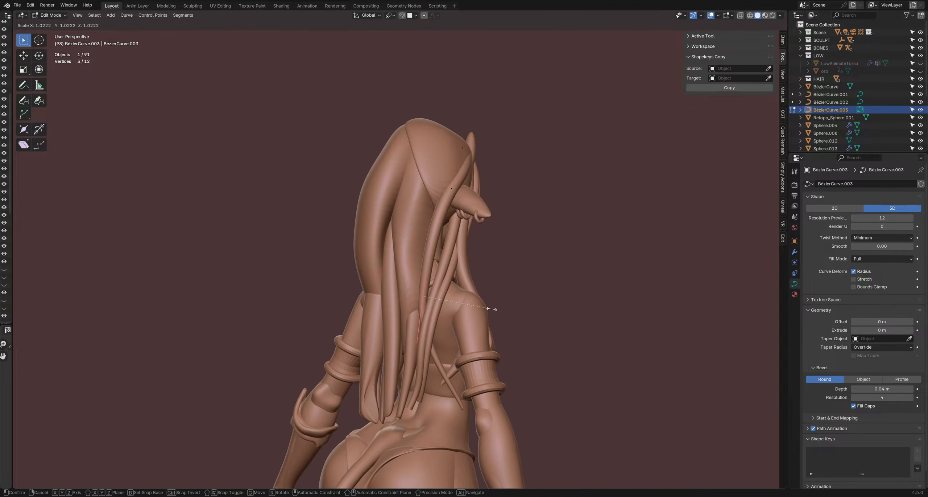
pyautogui.click(490, 308)
# - Return to Object Mode and delete one of the thin curve strands hanging beside the back hair
pyautogui.scroll(-3, 476, 277)
pyautogui.moveTo(477, 277); pyautogui.dragTo(375, 264, button='middle')
pyautogui.press('Tab')
pyautogui.click(319, 261)
pyautogui.click(510, 275)
pyautogui.moveTo(510, 275); pyautogui.dragTo(374, 268, button='middle')
pyautogui.moveTo(417, 273); pyautogui.dragTo(437, 276, button='middle')
pyautogui.click(384, 255)
pyautogui.press('Delete')
# - Select the remaining thin curve strands beside the back hair and delete them
pyautogui.click(394, 258)
pyautogui.click(425, 283)
pyautogui.keyDown('shift'); pyautogui.click(440, 286); pyautogui.keyUp('shift')
pyautogui.press('x')
pyautogui.click(440, 288)
# - Enter Sculpt Mode on the hair and pull its surface near the ear slightly with a resized Grab brush
pyautogui.moveTo(524, 281); pyautogui.dragTo(375, 290, button='middle')
pyautogui.scroll(2, 375, 243)
pyautogui.click(373, 229)
pyautogui.moveTo(376, 290)
pyautogui.mouseDown(button='middle')
pyautogui.moveTo(383, 306)
pyautogui.moveTo(396, 303)
pyautogui.moveTo(367, 284)
pyautogui.moveTo(397, 279)
pyautogui.moveTo(403, 236)
pyautogui.moveTo(418, 236)
pyautogui.mouseUp(button='middle')
pyautogui.hotkey('ctrl', 'Tab')
pyautogui.press('z')
pyautogui.press('z')
pyautogui.click(425, 276)
pyautogui.hotkey('alt', 'q')
pyautogui.scroll(2, 387, 264)
pyautogui.scroll(1, 387, 265)
pyautogui.press('f')
pyautogui.click(417, 252)
pyautogui.moveTo(418, 236); pyautogui.dragTo(409, 232)
# - Switch sculpting to the long side strand and nudge its shape beside the ear with the Grab brush from several angles
pyautogui.moveTo(417, 217)
pyautogui.mouseDown(button='middle')
pyautogui.moveTo(407, 232)
pyautogui.moveTo(373, 237)
pyautogui.moveTo(378, 247)
pyautogui.mouseUp(button='middle')
pyautogui.hotkey('alt', 'q')
pyautogui.press('f')
pyautogui.click(367, 246)
pyautogui.moveTo(374, 251); pyautogui.dragTo(367, 249)
pyautogui.moveTo(368, 249)
pyautogui.mouseDown(button='middle')
pyautogui.moveTo(371, 148)
pyautogui.moveTo(361, 155)
pyautogui.moveTo(373, 166)
pyautogui.moveTo(316, 219)
pyautogui.mouseUp(button='middle')
pyautogui.moveTo(316, 219); pyautogui.dragTo(317, 219)
pyautogui.moveTo(317, 219); pyautogui.dragTo(376, 219, button='middle')
pyautogui.press('f')
pyautogui.click(366, 219)
pyautogui.moveTo(376, 218); pyautogui.dragTo(381, 221)
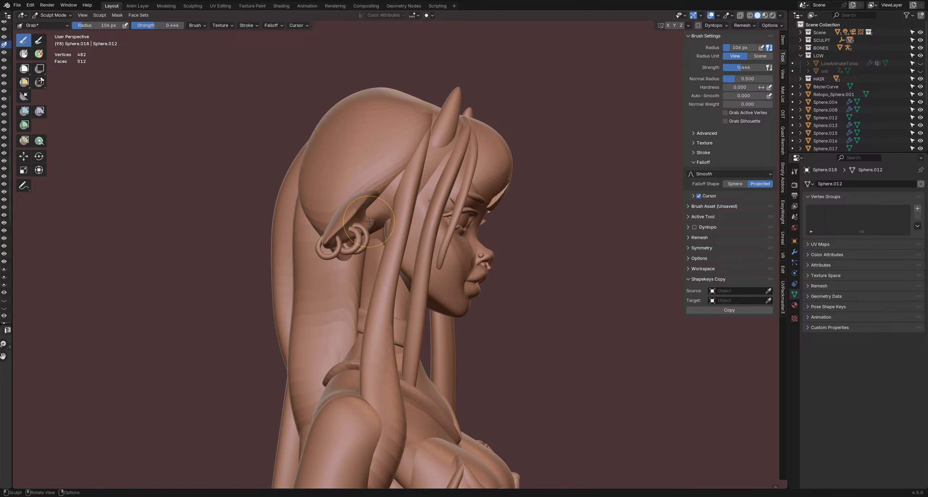
# - Resize the Grab brush and pull the upper part of the side strand into place near the horn
pyautogui.moveTo(374, 218); pyautogui.dragTo(330, 195, button='middle')
pyautogui.press('f')
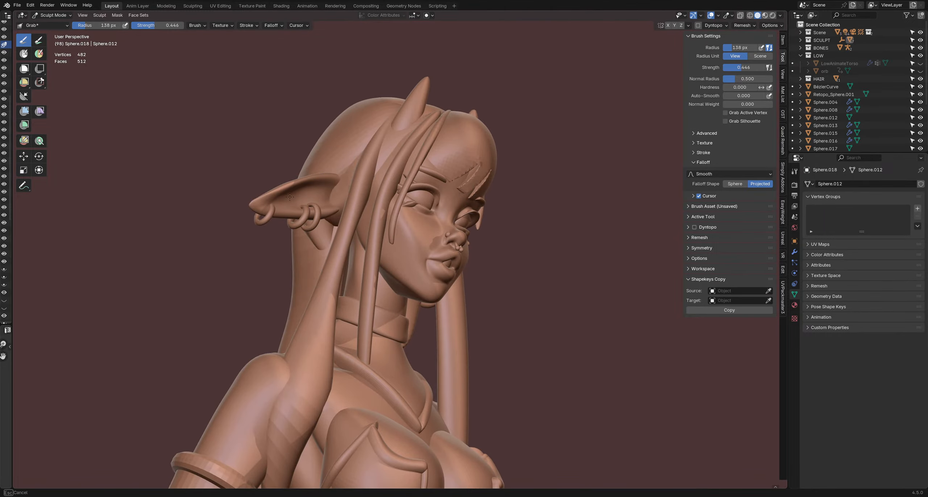
pyautogui.moveTo(402, 205); pyautogui.dragTo(397, 206)
pyautogui.moveTo(397, 206); pyautogui.dragTo(445, 217, button='middle')
pyautogui.press('f')
pyautogui.click(352, 203)
pyautogui.moveTo(346, 203)
pyautogui.mouseDown()
pyautogui.moveTo(334, 157)
pyautogui.moveTo(341, 136)
pyautogui.moveTo(319, 123)
pyautogui.mouseUp()
# - Switch the sculpting target to another hair piece and return to Object Mode
pyautogui.moveTo(359, 192)
pyautogui.mouseDown(button='middle')
pyautogui.moveTo(330, 207)
pyautogui.moveTo(335, 217)
pyautogui.moveTo(312, 243)
pyautogui.moveTo(432, 238)
pyautogui.mouseUp(button='middle')
pyautogui.hotkey('alt', 'q')
pyautogui.press('f')
pyautogui.scroll(-1, 432, 240)
pyautogui.hotkey('ctrl', 'Tab')
pyautogui.click(457, 276)
# - Check the figure in another viewport shading mode, restore solid shading, and save DemonOutfit2.blend
pyautogui.moveTo(428, 276); pyautogui.dragTo(247, 272, button='middle')
pyautogui.moveTo(378, 253)
pyautogui.mouseDown(button='middle')
pyautogui.moveTo(431, 265)
pyautogui.moveTo(404, 270)
pyautogui.mouseUp(button='middle')
pyautogui.press('z')
pyautogui.click(399, 325)
pyautogui.moveTo(398, 325)
pyautogui.mouseDown(button='middle')
pyautogui.moveTo(422, 293)
pyautogui.moveTo(468, 296)
pyautogui.moveTo(399, 302)
pyautogui.moveTo(462, 307)
pyautogui.moveTo(435, 307)
pyautogui.moveTo(420, 292)
pyautogui.moveTo(446, 292)
pyautogui.moveTo(369, 241)
pyautogui.mouseUp(button='middle')
pyautogui.moveTo(375, 273); pyautogui.dragTo(385, 274, button='middle')
pyautogui.press('z')
pyautogui.click(417, 275)
pyautogui.hotkey('ctrl', 's')
# - Add a UV sphere and move it up to the character's head
pyautogui.hotkey('shift', 'a')
pyautogui.moveTo(375, 239)
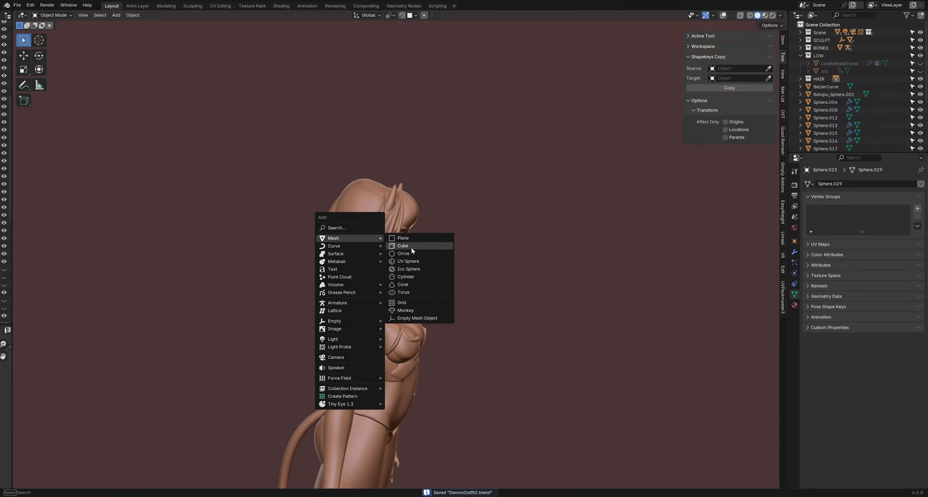
pyautogui.click(409, 261)
pyautogui.moveTo(393, 270); pyautogui.dragTo(431, 250, button='middle')
pyautogui.press('g')
pyautogui.moveTo(430, 257); pyautogui.dragTo(436, 203, button='middle')
pyautogui.click(442, 141)
pyautogui.scroll(2, 441, 145)
pyautogui.moveTo(435, 160); pyautogui.dragTo(362, 226, button='middle')
# - Scale the new sphere down and position it behind and below the ear, checking its placement from several angles
pyautogui.press('s')
pyautogui.press('g')
pyautogui.click(272, 295)
pyautogui.moveTo(272, 295)
pyautogui.mouseDown(button='middle')
pyautogui.moveTo(332, 300)
pyautogui.moveTo(391, 275)
pyautogui.moveTo(296, 311)
pyautogui.moveTo(380, 289)
pyautogui.moveTo(258, 293)
pyautogui.moveTo(364, 294)
pyautogui.moveTo(272, 290)
pyautogui.mouseUp(button='middle')
pyautogui.scroll(1, 391, 274)
pyautogui.press('g')
pyautogui.click(384, 293)
pyautogui.press('g')
pyautogui.click(315, 313)
pyautogui.press('g')
pyautogui.click(374, 294)
pyautogui.press('g')
pyautogui.click(277, 301)
# - Enter Sculpt Mode and stretch and taper the sphere below the ear using the Grab brush at 190 px
pyautogui.hotkey('ctrl', 'Tab')
pyautogui.scroll(-3, 272, 290)
pyautogui.moveTo(272, 250); pyautogui.dragTo(256, 259)
pyautogui.moveTo(262, 304)
pyautogui.mouseDown(button='middle')
pyautogui.moveTo(424, 279)
pyautogui.moveTo(453, 287)
pyautogui.moveTo(290, 298)
pyautogui.moveTo(326, 258)
pyautogui.moveTo(417, 217)
pyautogui.mouseUp(button='middle')
pyautogui.press('f')
pyautogui.click(432, 174)
pyautogui.moveTo(452, 200); pyautogui.dragTo(442, 185)
pyautogui.moveTo(442, 184); pyautogui.dragTo(431, 225, button='middle')
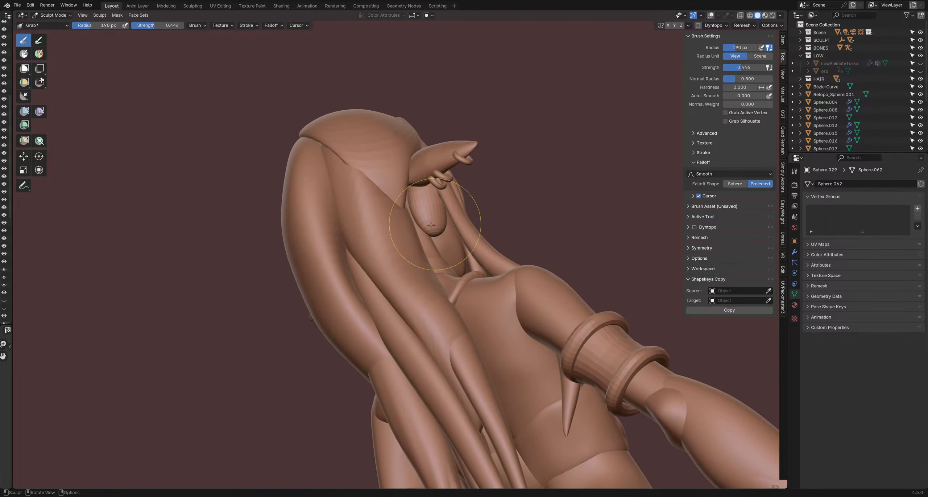
pyautogui.moveTo(414, 220)
pyautogui.mouseDown()
pyautogui.moveTo(429, 227)
pyautogui.moveTo(422, 228)
pyautogui.mouseUp()
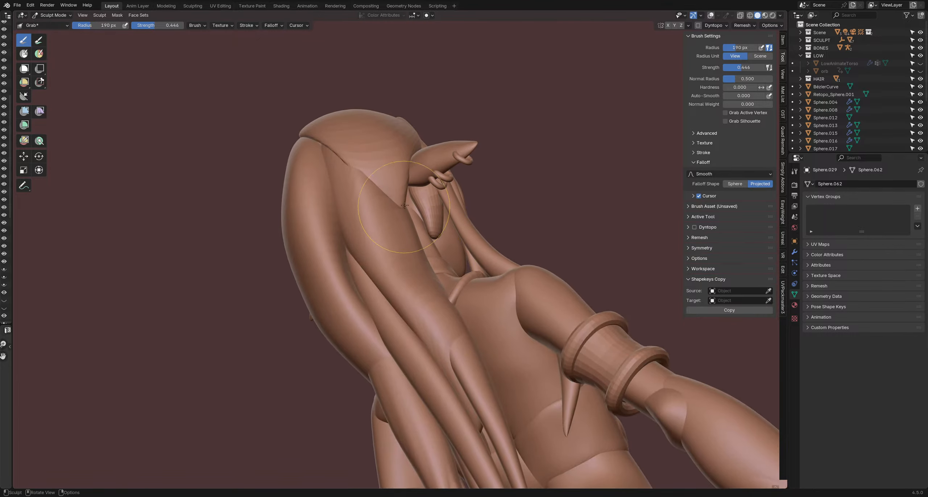
# - Refine the new hair piece behind the ear with resized Grab strokes from the back and side
pyautogui.moveTo(405, 205)
pyautogui.mouseDown(button='middle')
pyautogui.moveTo(365, 275)
pyautogui.moveTo(326, 287)
pyautogui.moveTo(348, 292)
pyautogui.moveTo(338, 298)
pyautogui.moveTo(352, 259)
pyautogui.moveTo(398, 241)
pyautogui.moveTo(339, 249)
pyautogui.moveTo(308, 216)
pyautogui.moveTo(345, 300)
pyautogui.moveTo(309, 242)
pyautogui.mouseUp(button='middle')
pyautogui.press('f')
pyautogui.click(393, 240)
pyautogui.moveTo(309, 234); pyautogui.dragTo(298, 220)
pyautogui.moveTo(297, 219); pyautogui.dragTo(345, 287, button='middle')
pyautogui.moveTo(345, 287); pyautogui.dragTo(337, 282)
pyautogui.moveTo(338, 282); pyautogui.dragTo(299, 216, button='middle')
pyautogui.moveTo(299, 217); pyautogui.dragTo(295, 215)
pyautogui.moveTo(295, 214)
pyautogui.mouseDown(button='middle')
pyautogui.moveTo(332, 250)
pyautogui.moveTo(359, 319)
pyautogui.moveTo(335, 287)
pyautogui.moveTo(383, 304)
pyautogui.mouseUp(button='middle')
# - Set the Grab brush radius to 181 px and pull the new hair piece along the neck
pyautogui.press('f')
pyautogui.click(330, 289)
pyautogui.press('f')
pyautogui.click(390, 304)
pyautogui.moveTo(376, 305); pyautogui.dragTo(386, 300)
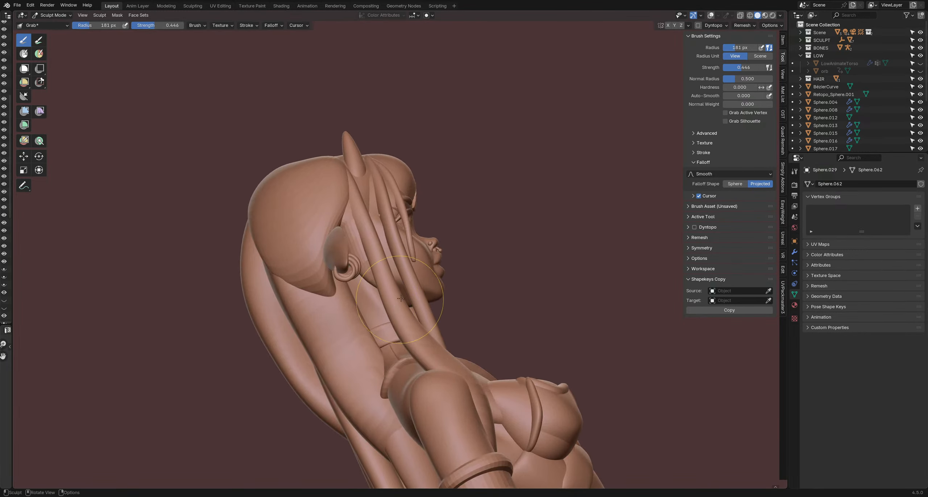
# - Resize the Grab brush over the new hair piece, leave Sculpt Mode and show the viewport overlays again
pyautogui.press('f')
pyautogui.moveTo(403, 293)
pyautogui.mouseDown(button='middle')
pyautogui.moveTo(291, 299)
pyautogui.moveTo(283, 272)
pyautogui.moveTo(305, 218)
pyautogui.moveTo(355, 232)
pyautogui.moveTo(363, 257)
pyautogui.moveTo(290, 261)
pyautogui.mouseUp(button='middle')
pyautogui.click(358, 295)
pyautogui.press('f')
pyautogui.click(326, 293)
pyautogui.hotkey('ctrl', 'Tab')
pyautogui.hotkey('shift', 'alt', 'z')
# - Link the main hair's material to the new hair piece behind the ear and save the file
pyautogui.keyDown('ctrl'); pyautogui.moveTo(326, 261); pyautogui.dragTo(326, 239, button='middle'); pyautogui.keyUp('ctrl')
pyautogui.click(319, 232)
pyautogui.click(457, 266)
pyautogui.click(332, 264)
pyautogui.keyDown('shift'); pyautogui.click(328, 232); pyautogui.keyUp('shift')
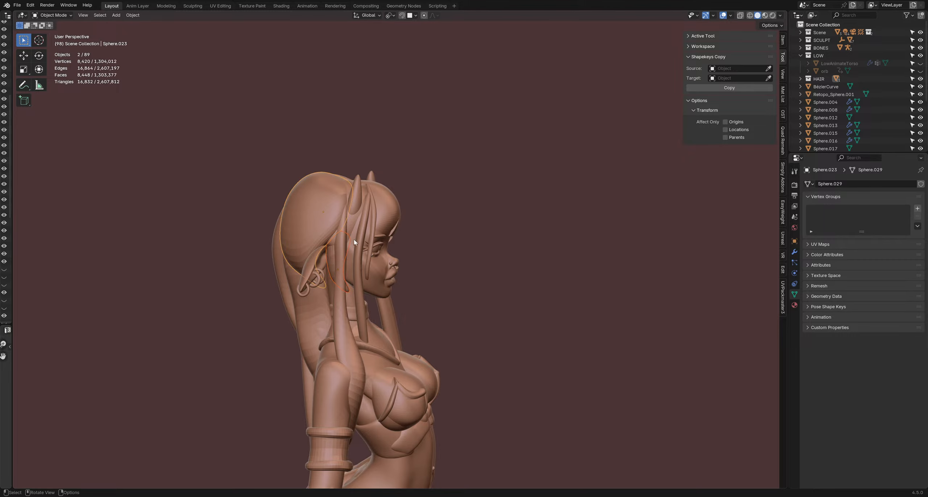
pyautogui.hotkey('ctrl', 'l')
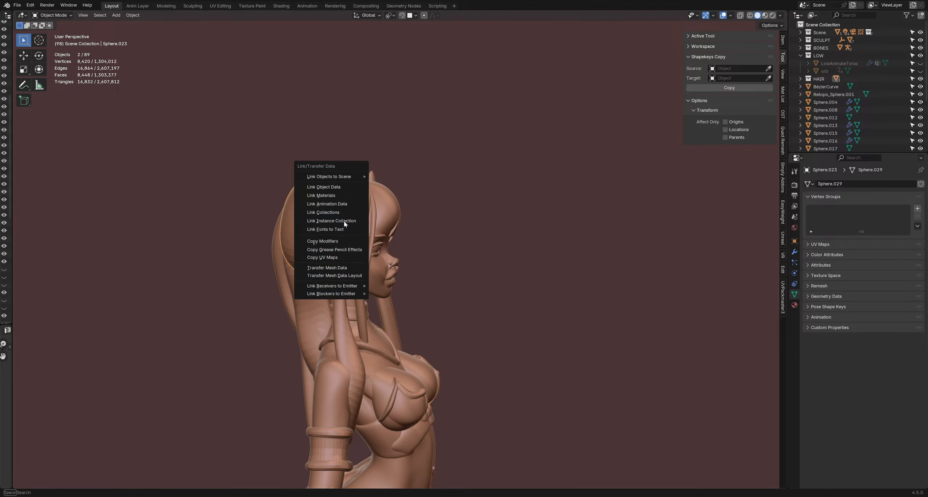
pyautogui.click(325, 196)
pyautogui.hotkey('ctrl', 'Tab')
pyautogui.click(393, 251)
pyautogui.hotkey('ctrl', 's')
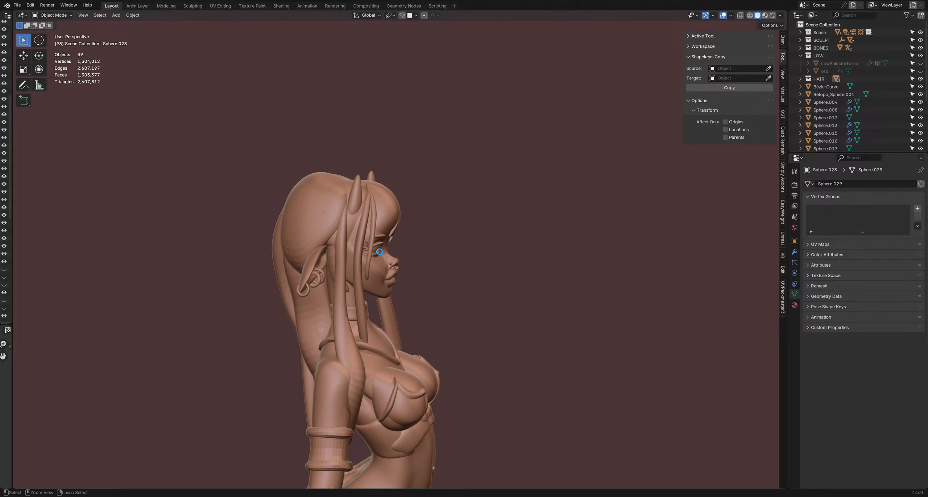
# - Check the hair materials in Rendered shading from the side and back
pyautogui.press('z')
pyautogui.click(476, 269)
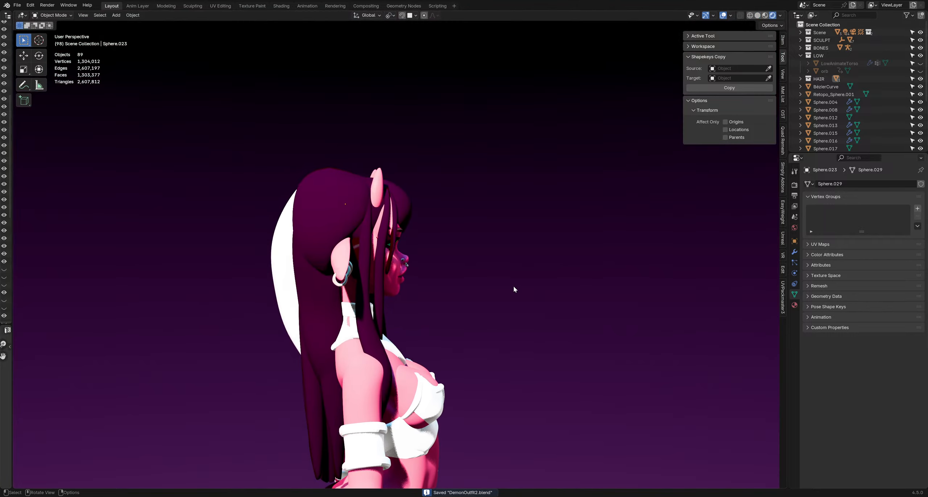
pyautogui.moveTo(514, 289); pyautogui.dragTo(373, 256, button='middle')
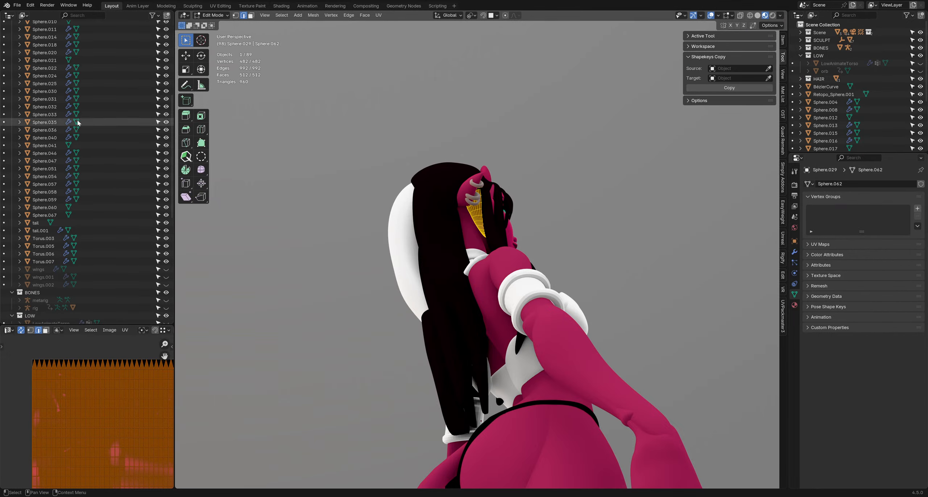
# - Change the enlarged Outliner area to a Shader Editor and give the UV Editor beneath it more height
pyautogui.click(9, 16)
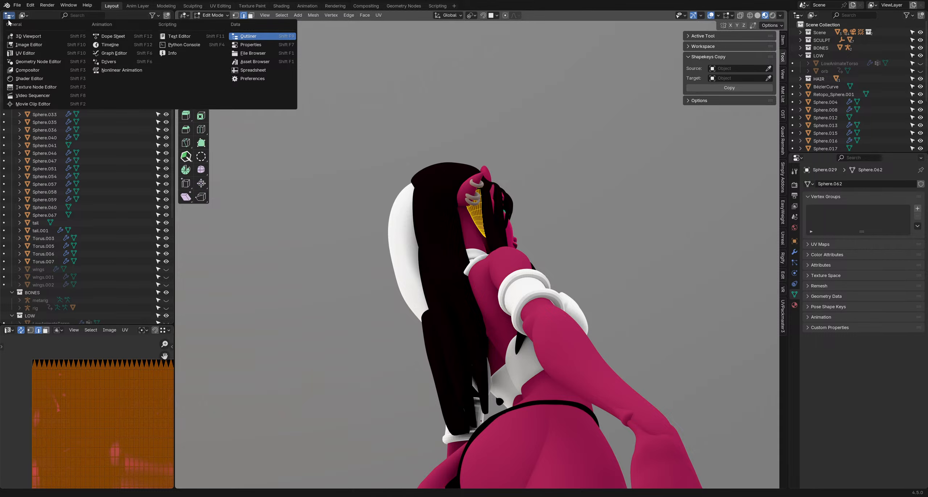
pyautogui.click(50, 81)
pyautogui.moveTo(62, 324); pyautogui.dragTo(63, 110)
pyautogui.scroll(-3, 89, 223)
pyautogui.scroll(1, 75, 259)
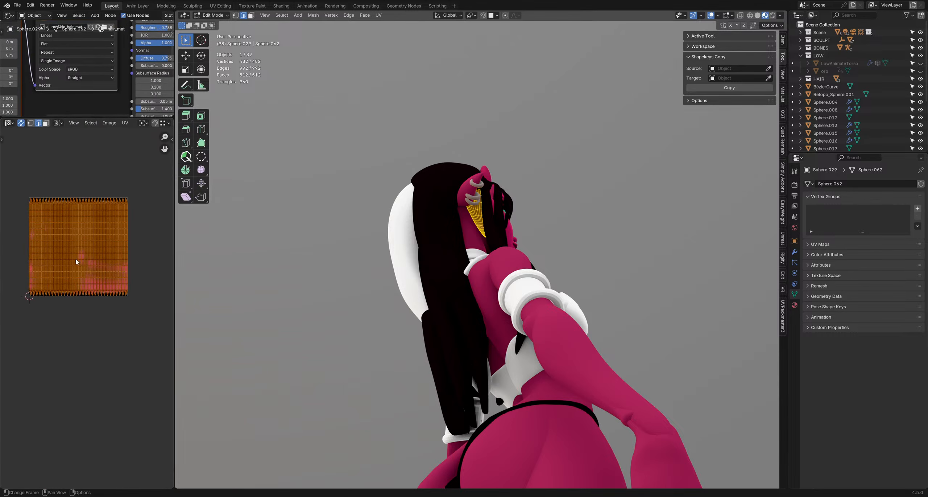
# - Scale down the UVs of the hair piece near the ear over the texture's dark area and return to Object Mode
pyautogui.press('s')
pyautogui.click(70, 264)
pyautogui.scroll(2, 69, 266)
pyautogui.moveTo(175, 254); pyautogui.dragTo(13, 254)
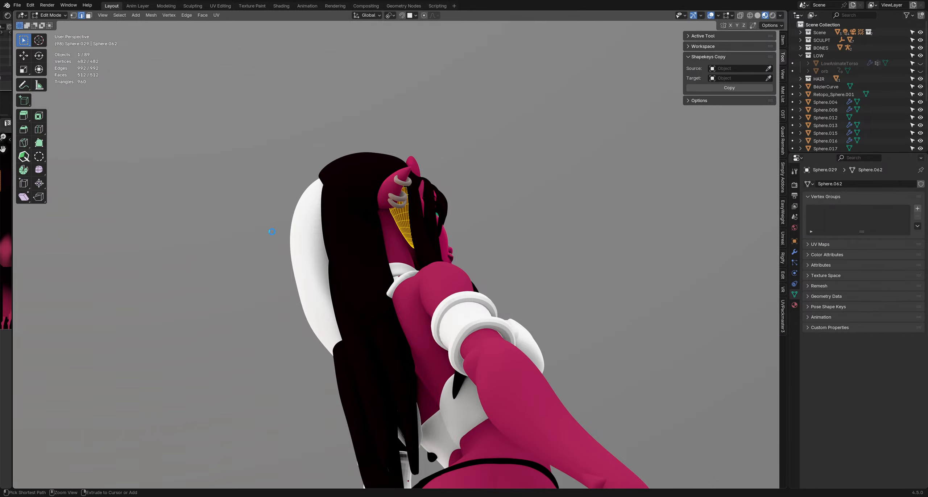
pyautogui.moveTo(272, 232); pyautogui.dragTo(380, 258, button='middle')
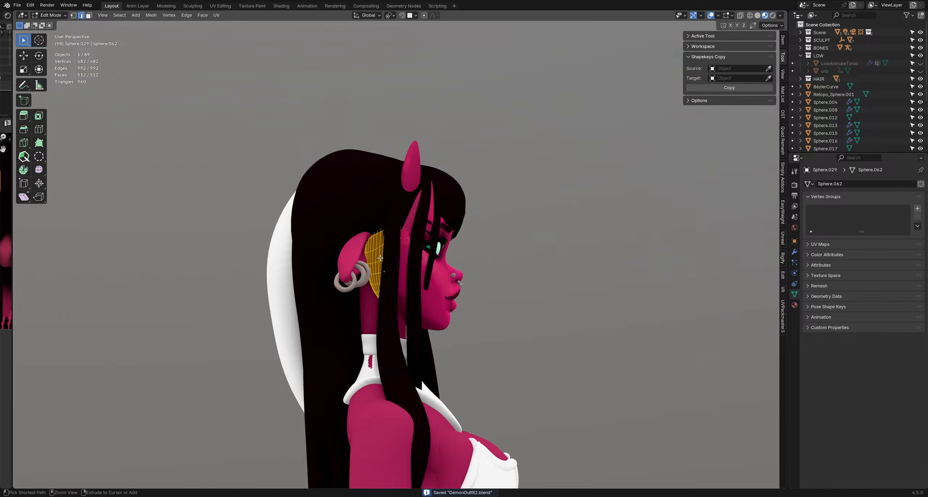
pyautogui.hotkey('ctrl', 'Tab')
pyautogui.click(320, 256)
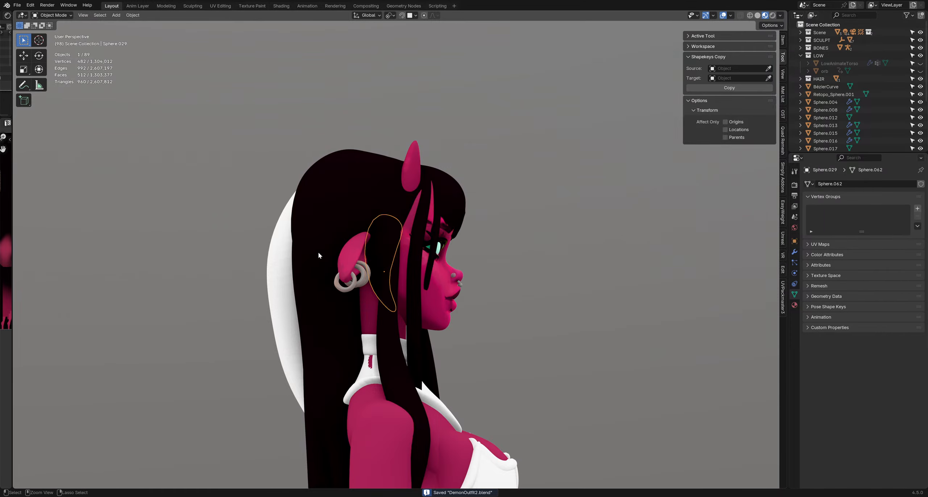
pyautogui.click(484, 271)
# - Shrink the Grab brush radius in Sculpt Mode on the hair strand behind the neck, then return to Object Mode and save
pyautogui.scroll(-2, 485, 272)
pyautogui.moveTo(395, 260)
pyautogui.mouseDown(button='middle')
pyautogui.moveTo(360, 256)
pyautogui.moveTo(442, 255)
pyautogui.moveTo(265, 251)
pyautogui.moveTo(493, 265)
pyautogui.moveTo(363, 281)
pyautogui.moveTo(430, 278)
pyautogui.moveTo(404, 279)
pyautogui.moveTo(414, 274)
pyautogui.moveTo(394, 259)
pyautogui.mouseUp(button='middle')
pyautogui.scroll(3, 409, 292)
pyautogui.click(409, 293)
pyautogui.hotkey('ctrl', 'Tab')
pyautogui.click(428, 308)
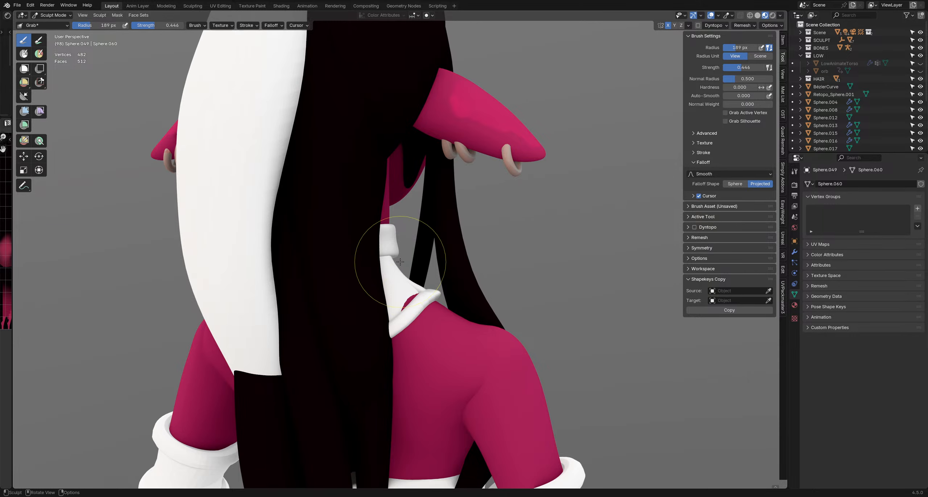
pyautogui.press('f')
pyautogui.click(413, 301)
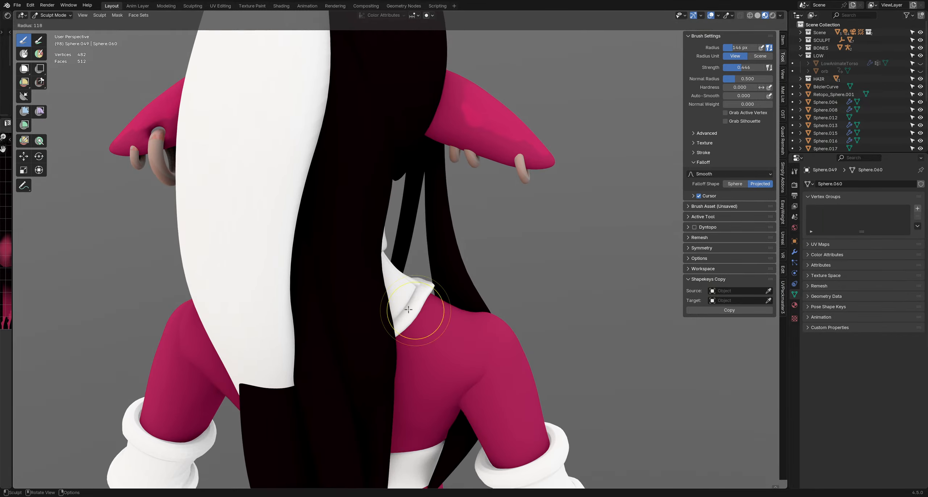
pyautogui.moveTo(412, 300); pyautogui.dragTo(379, 270, button='middle')
pyautogui.hotkey('ctrl', 'Tab')
pyautogui.hotkey('ctrl', 's')
# - Link the main hair's material to the white hair piece at the back of the head
pyautogui.click(379, 232)
pyautogui.keyDown('shift'); pyautogui.click(411, 195); pyautogui.keyUp('shift')
pyautogui.hotkey('ctrl', 'l')
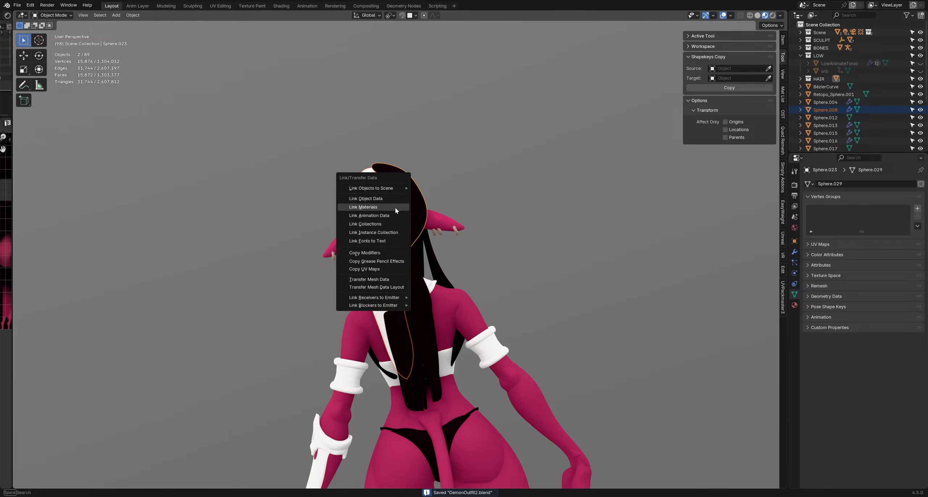
pyautogui.click(394, 208)
pyautogui.moveTo(378, 205); pyautogui.dragTo(400, 219, button='middle')
pyautogui.click(442, 257)
pyautogui.moveTo(441, 256); pyautogui.dragTo(360, 260, button='middle')
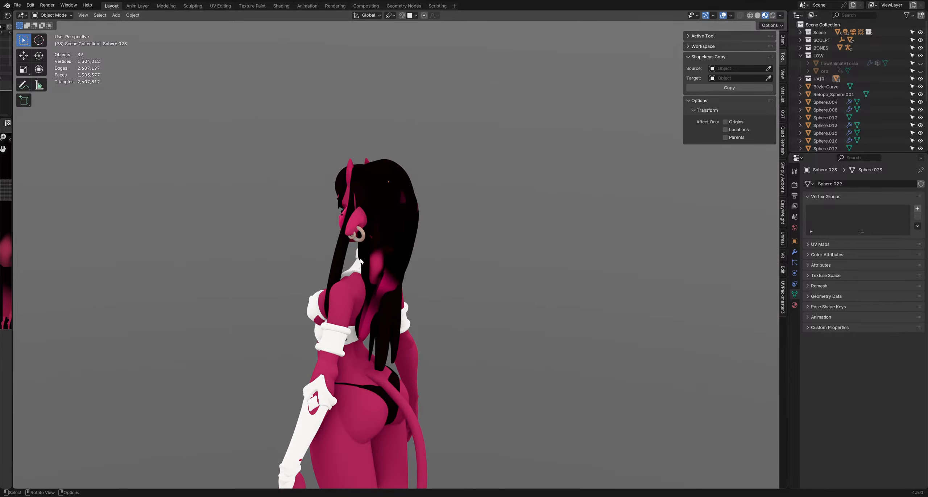
# - Save the file, open the large back hair piece in Edit Mode with its UVs, and scale its UV island down
pyautogui.click(386, 249)
pyautogui.hotkey('ctrl', 's')
pyautogui.moveTo(16, 148); pyautogui.dragTo(162, 149)
pyautogui.press('Tab')
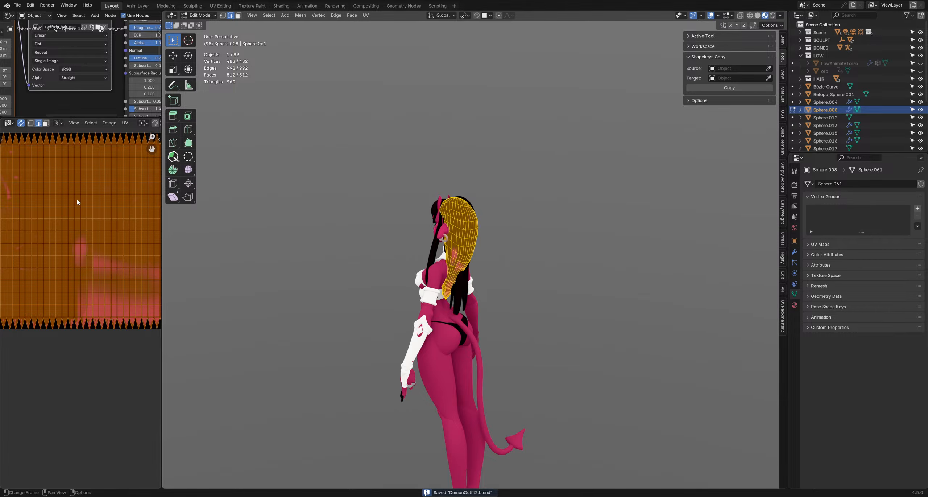
pyautogui.scroll(-2, 78, 217)
pyautogui.press('s')
pyautogui.click(82, 244)
# - Move the back hair's UV island onto the solid black area of the texture and shrink it further
pyautogui.scroll(3, 97, 252)
pyautogui.press('g')
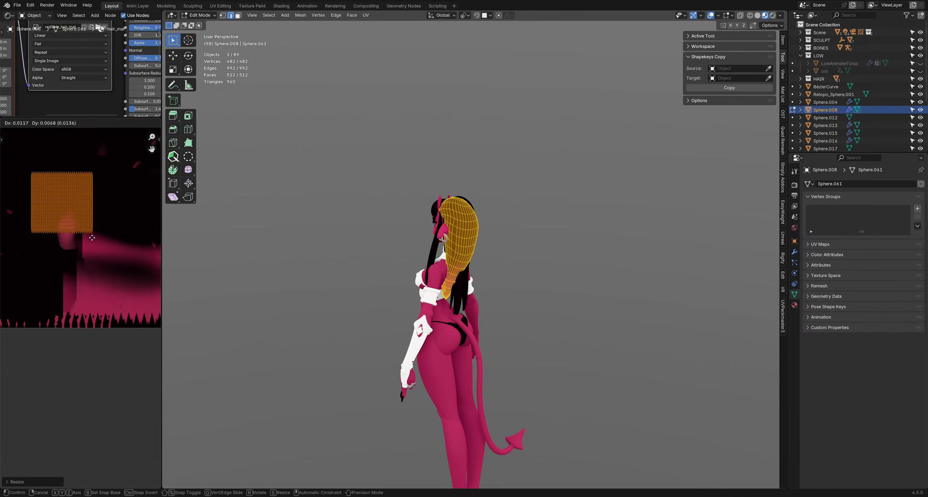
pyautogui.click(71, 206)
pyautogui.press('s')
pyautogui.click(57, 195)
pyautogui.press('g')
pyautogui.click(61, 195)
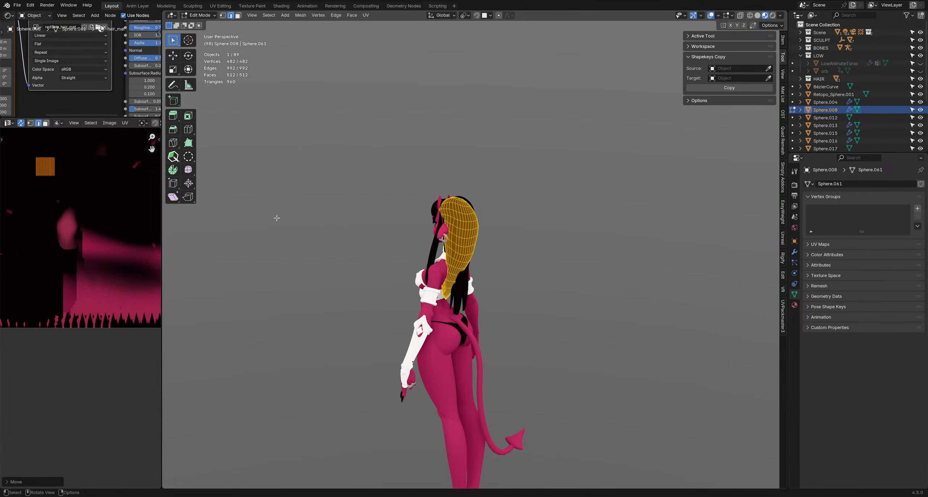
# - Collapse the UV area, return to Object Mode and save the scene as DemonOutfit3.blend
pyautogui.moveTo(161, 225); pyautogui.dragTo(13, 225)
pyautogui.press('Tab')
pyautogui.click(540, 250)
pyautogui.moveTo(453, 254); pyautogui.dragTo(370, 197, button='middle')
pyautogui.hotkey('ctrl', 's')
pyautogui.scroll(1, 370, 197)
pyautogui.moveTo(370, 316); pyautogui.dragTo(396, 323, button='middle')
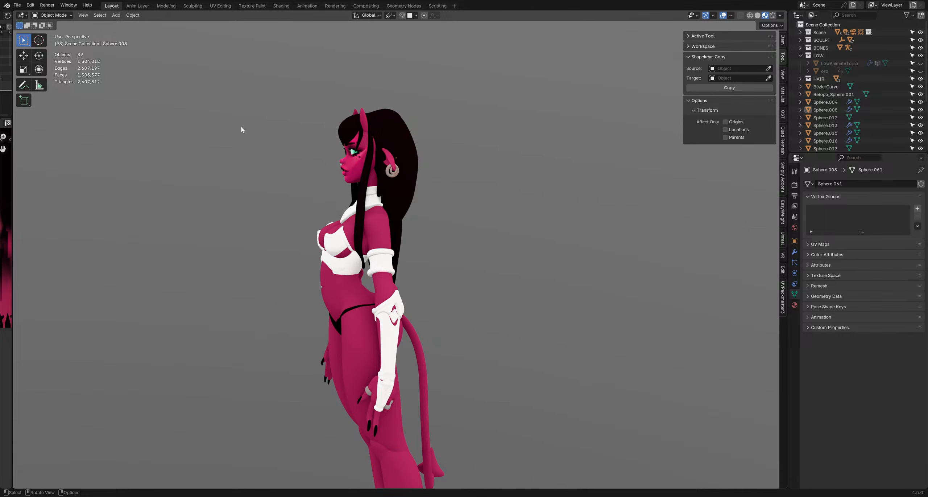
pyautogui.click(16, 6)
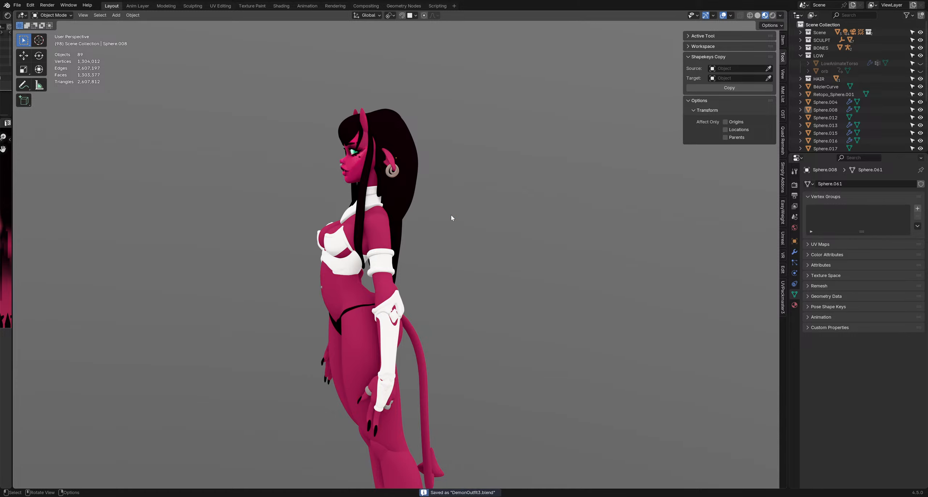
# - Inspect the character's hair and outfit from the front, side and back, switching the viewport to Solid shading
pyautogui.moveTo(452, 225); pyautogui.dragTo(547, 273, button='middle')
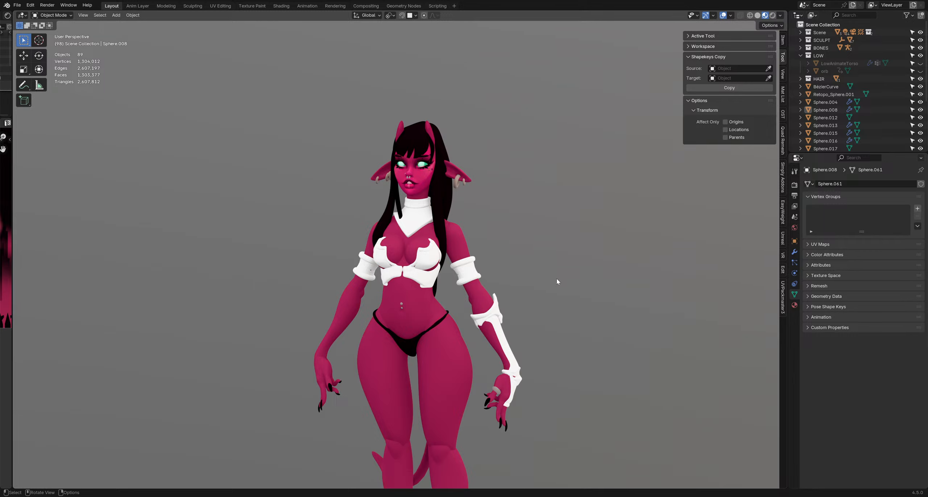
pyautogui.keyDown('shift'); pyautogui.moveTo(473, 192); pyautogui.dragTo(457, 230, button='middle'); pyautogui.keyUp('shift')
pyautogui.scroll(1, 456, 214)
pyautogui.moveTo(539, 286); pyautogui.dragTo(428, 247, button='middle')
pyautogui.press('z')
pyautogui.click(502, 248)
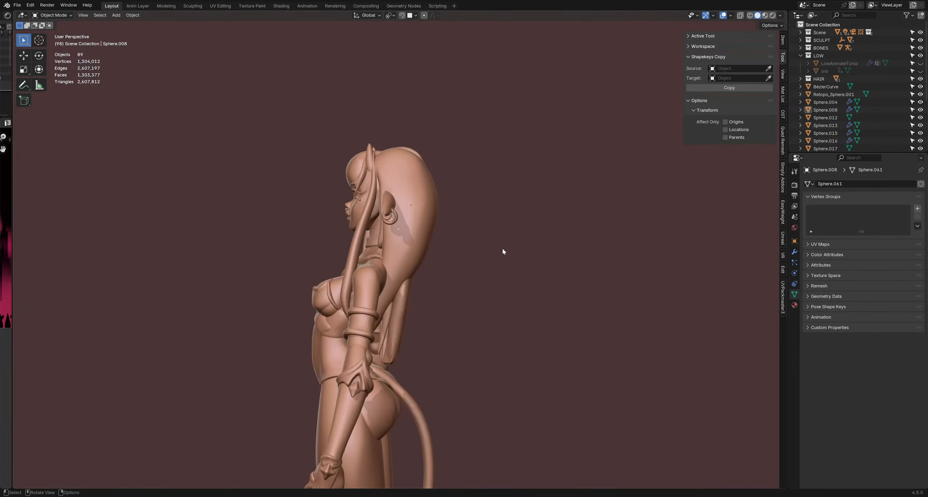
pyautogui.moveTo(502, 249); pyautogui.dragTo(357, 240, button='middle')
pyautogui.moveTo(286, 217); pyautogui.dragTo(423, 230, button='middle')
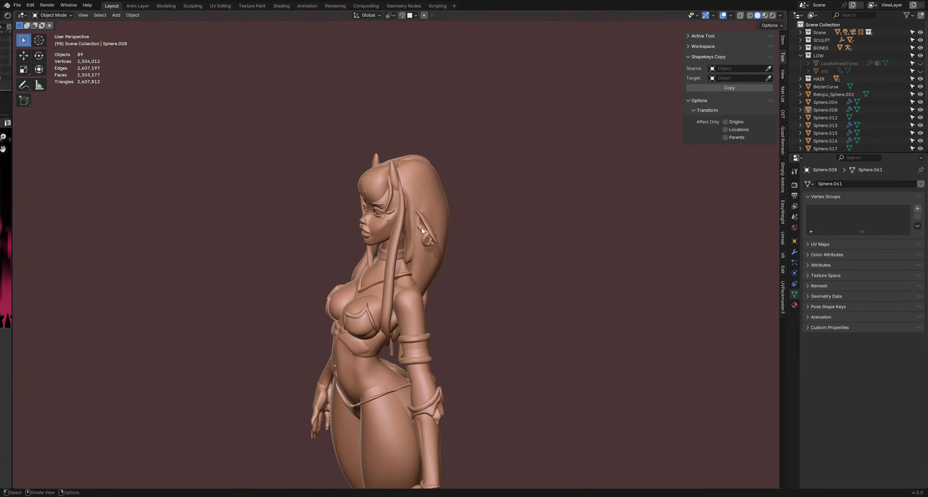
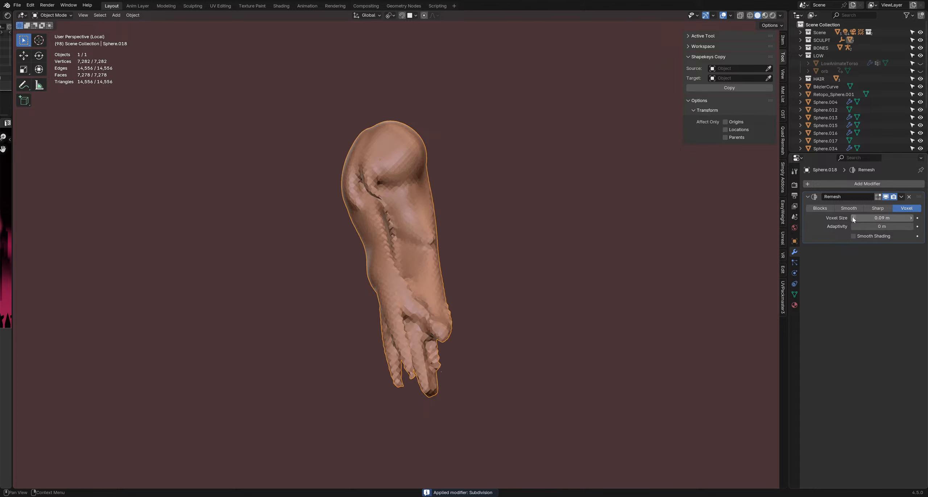
# - Reduce the Remesh modifier's voxel size on the combined hair to 0.06 m
pyautogui.click(853, 218)
pyautogui.moveTo(624, 221)
pyautogui.mouseDown(button='middle')
pyautogui.moveTo(526, 215)
pyautogui.moveTo(559, 253)
pyautogui.moveTo(485, 265)
pyautogui.moveTo(473, 273)
pyautogui.moveTo(497, 265)
pyautogui.moveTo(427, 331)
pyautogui.mouseUp(button='middle')
pyautogui.moveTo(471, 354); pyautogui.dragTo(479, 349, button='middle')
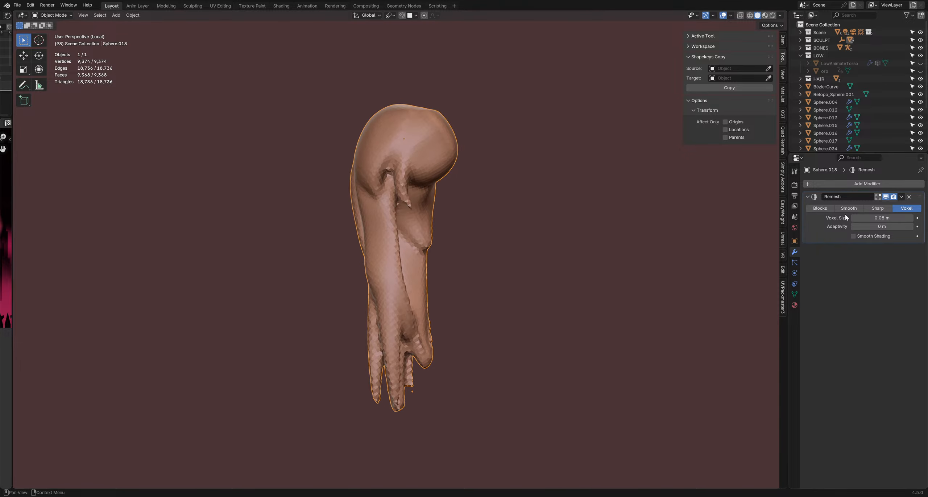
pyautogui.click(854, 218)
pyautogui.click(855, 217)
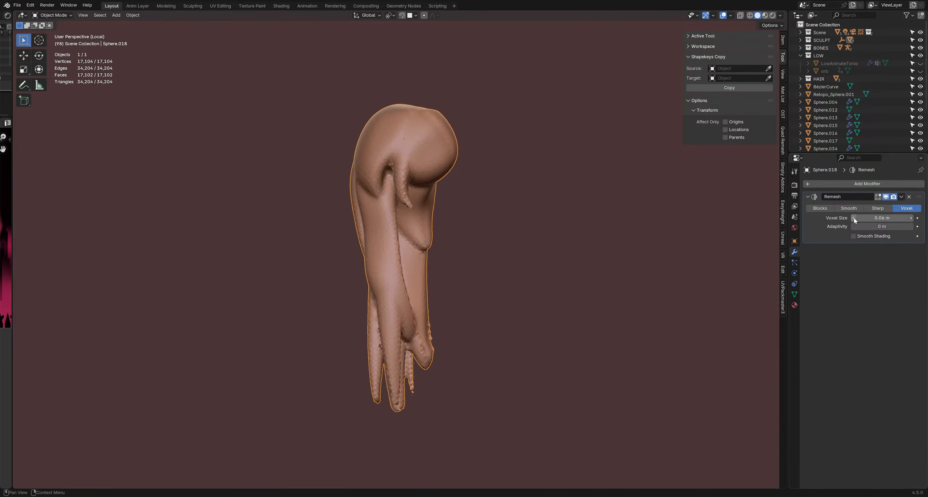
# - Lower the Remesh voxel size by two more increments and apply the modifier to the hair
pyautogui.click(854, 218)
pyautogui.click(854, 217)
pyautogui.moveTo(473, 247); pyautogui.dragTo(508, 268, button='middle')
pyautogui.moveTo(467, 236)
pyautogui.mouseDown(button='middle')
pyautogui.moveTo(526, 259)
pyautogui.moveTo(409, 244)
pyautogui.moveTo(439, 283)
pyautogui.moveTo(502, 287)
pyautogui.moveTo(450, 282)
pyautogui.mouseUp(button='middle')
pyautogui.click(901, 197)
pyautogui.click(866, 206)
pyautogui.moveTo(446, 173); pyautogui.dragTo(393, 165, button='middle')
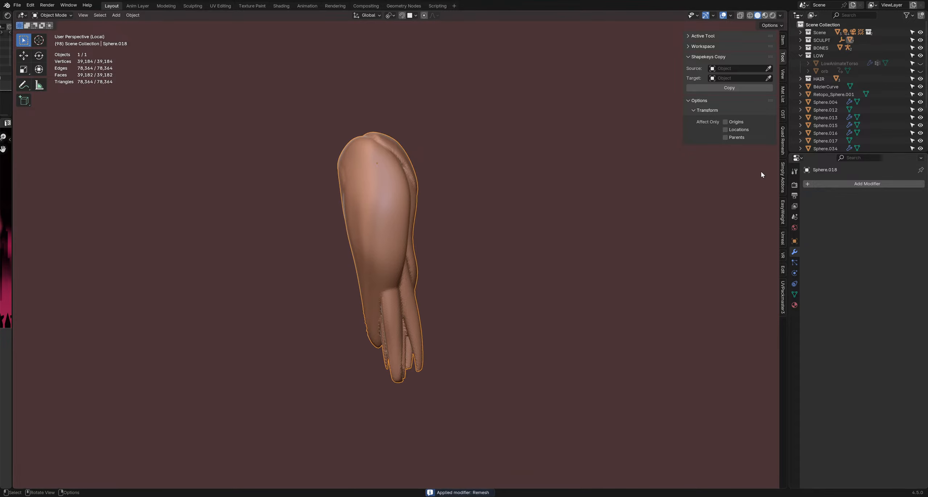
# - Retopologize the hair with Quad Remesher at a quad count of 2000 and rename the result Hair_2000
pyautogui.click(783, 142)
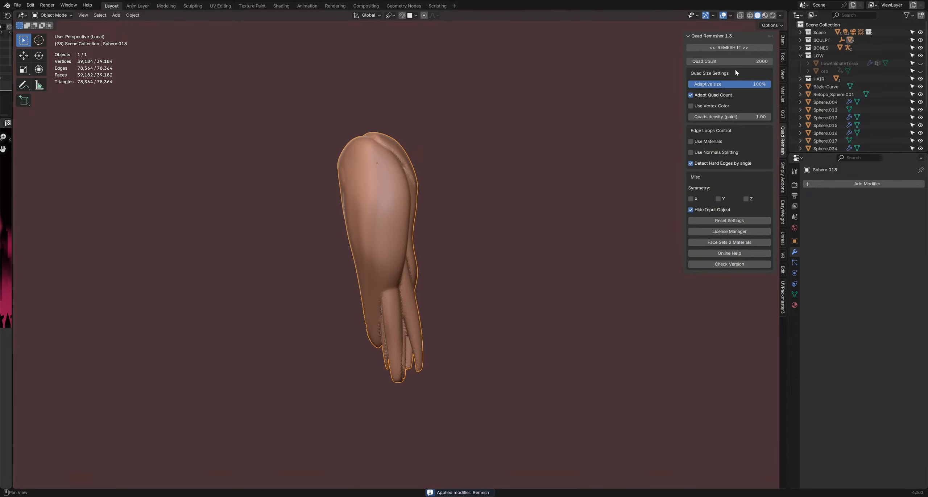
pyautogui.click(752, 47)
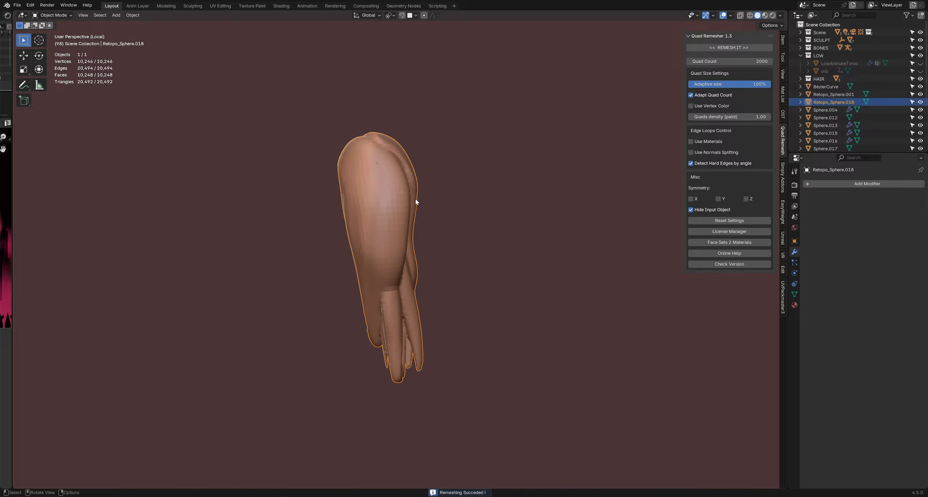
pyautogui.doubleClick(834, 102)
pyautogui.scroll(-2, 834, 102)
pyautogui.write('Hair')
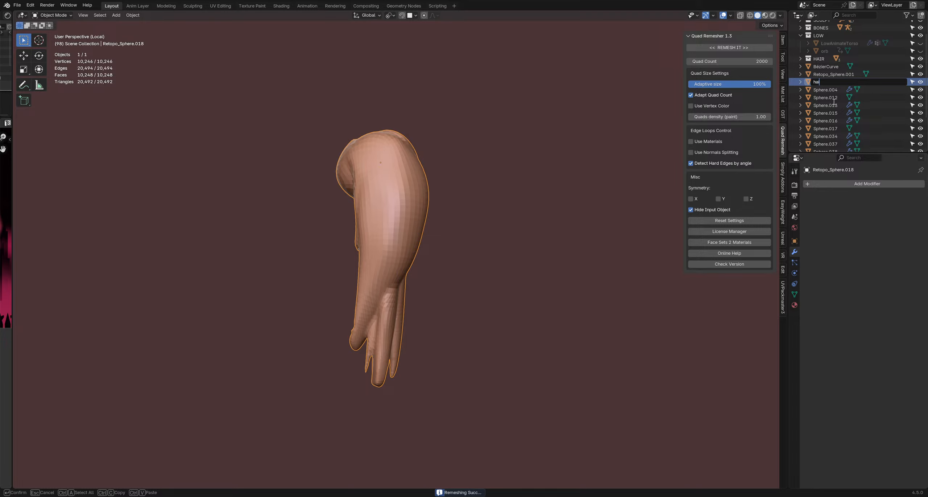
pyautogui.write('_2000')
pyautogui.press('Return')
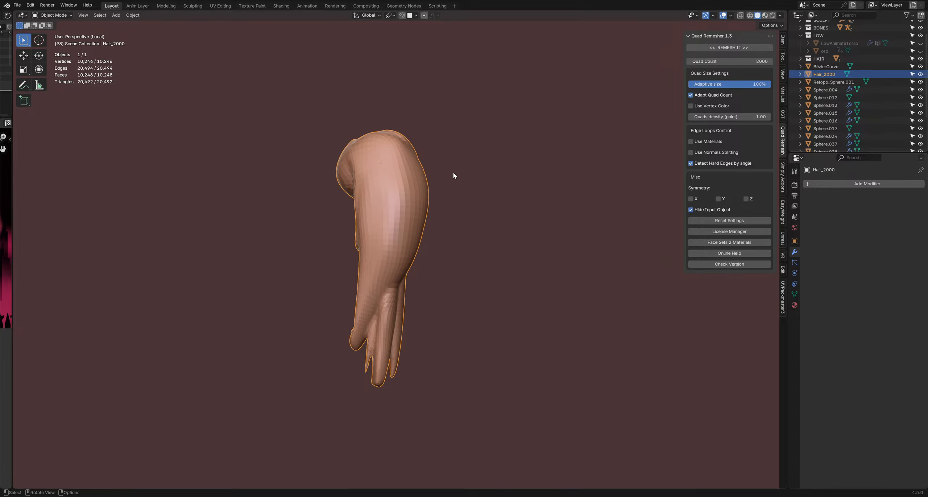
# - Add a level 2 Subdivision modifier to Hair_2000 and leave local view
pyautogui.moveTo(452, 172); pyautogui.dragTo(486, 181, button='middle')
pyautogui.rightClick(414, 188)
pyautogui.click(415, 186)
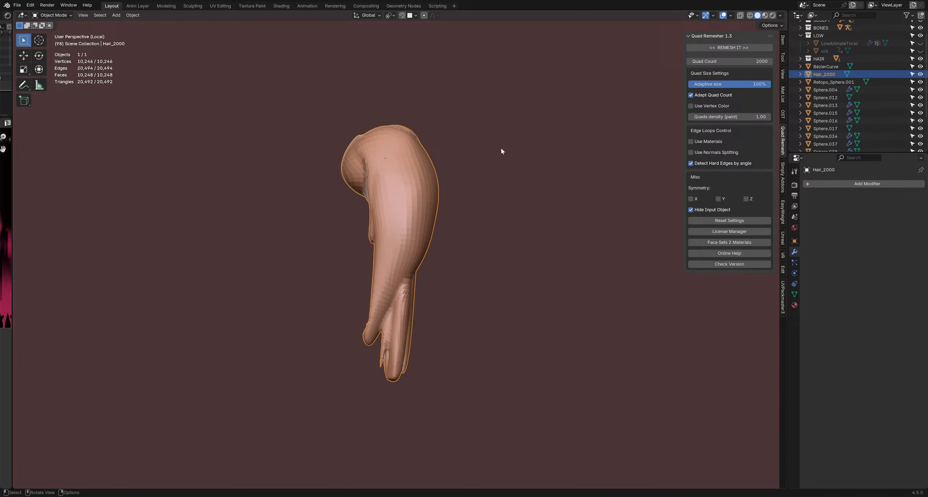
pyautogui.hotkey('ctrl', '2')
pyautogui.moveTo(385, 230); pyautogui.dragTo(381, 213, button='middle')
pyautogui.press('/')
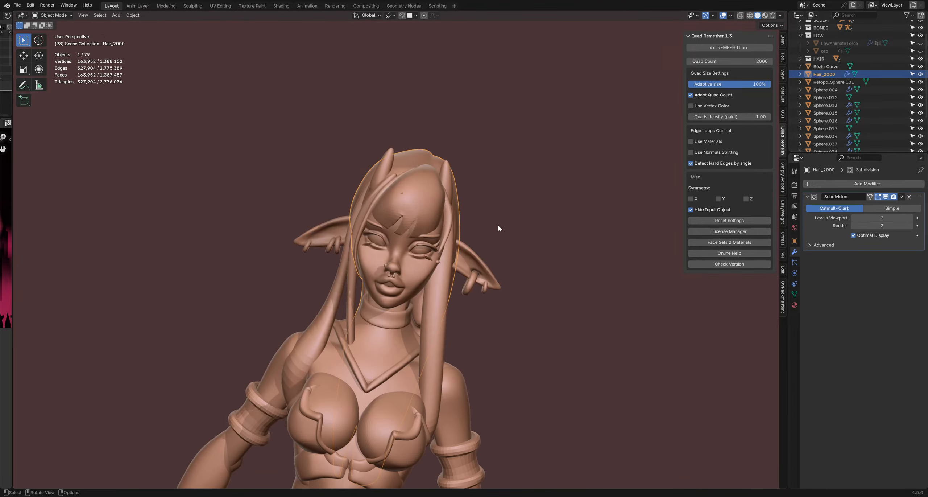
# - Examine the remeshed hair from the front and back in material preview and rendered shading, and return to solid shading
pyautogui.click(502, 227)
pyautogui.moveTo(502, 227); pyautogui.dragTo(350, 258, button='middle')
pyautogui.click(765, 15)
pyautogui.scroll(-5, 380, 275)
pyautogui.moveTo(380, 275)
pyautogui.mouseDown(button='middle')
pyautogui.moveTo(511, 279)
pyautogui.moveTo(397, 277)
pyautogui.moveTo(436, 265)
pyautogui.moveTo(468, 285)
pyautogui.moveTo(495, 285)
pyautogui.moveTo(358, 269)
pyautogui.mouseUp(button='middle')
pyautogui.scroll(1, 435, 265)
pyautogui.press('z')
pyautogui.click(480, 265)
pyautogui.scroll(4, 439, 269)
pyautogui.press('z')
pyautogui.click(370, 303)
pyautogui.moveTo(370, 303); pyautogui.dragTo(438, 296, button='middle')
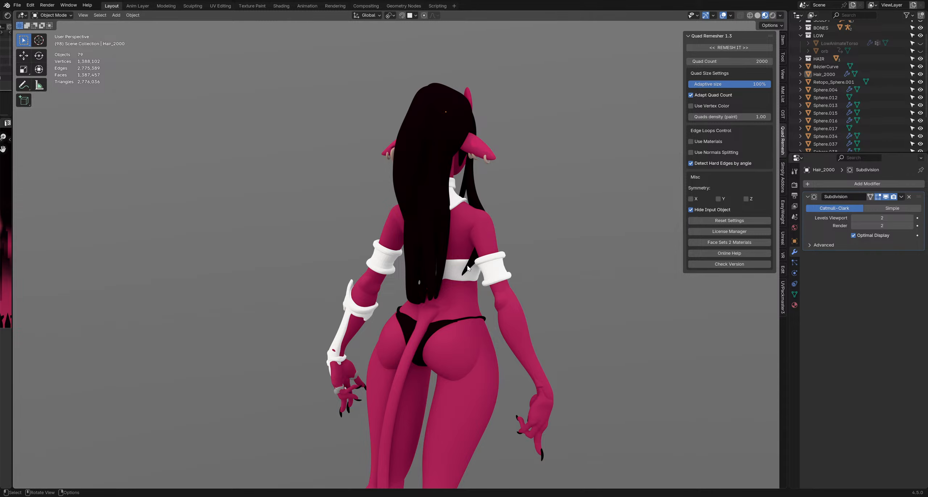
pyautogui.moveTo(478, 271); pyautogui.dragTo(402, 250, button='middle')
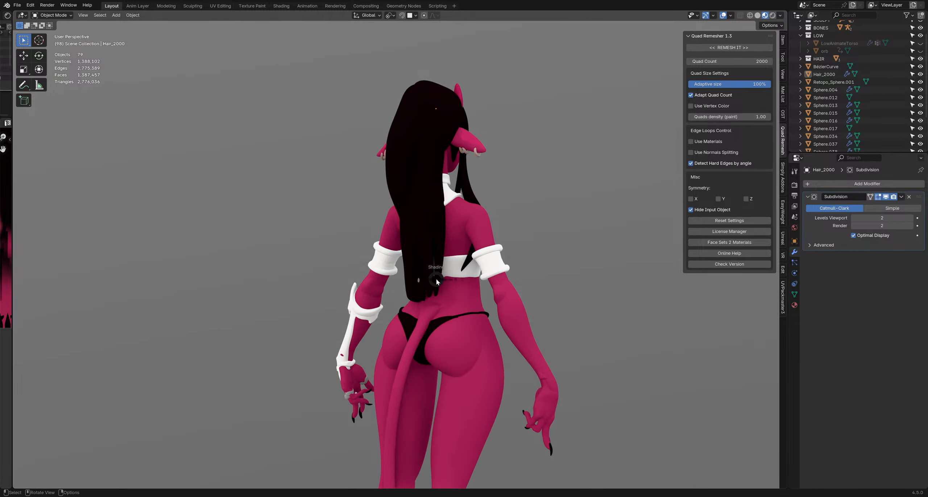
pyautogui.press('z')
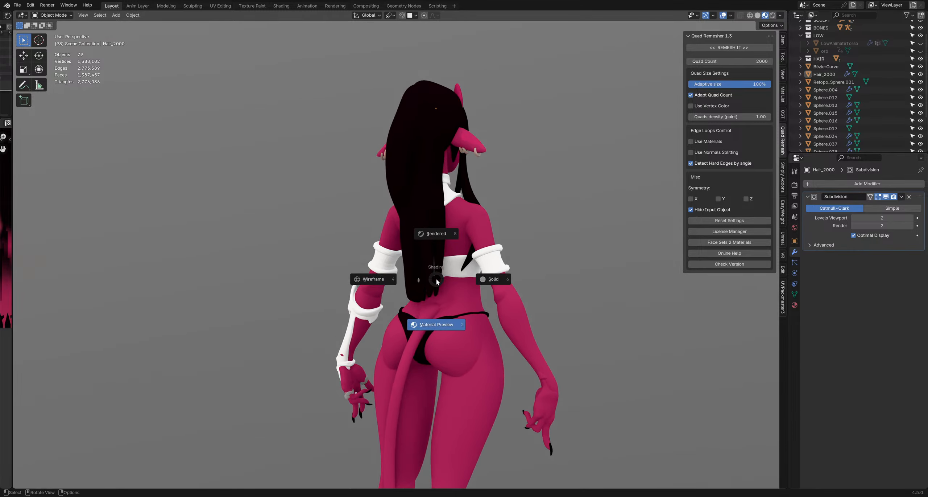
pyautogui.click(456, 226)
pyautogui.press('z')
pyautogui.click(431, 299)
pyautogui.moveTo(431, 299); pyautogui.dragTo(537, 299, button='middle')
pyautogui.press('z')
pyautogui.click(577, 297)
# - Hide Hair_2000 and unhide the original hair mesh Sphere.018 in the SCULPT collection
pyautogui.click(920, 75)
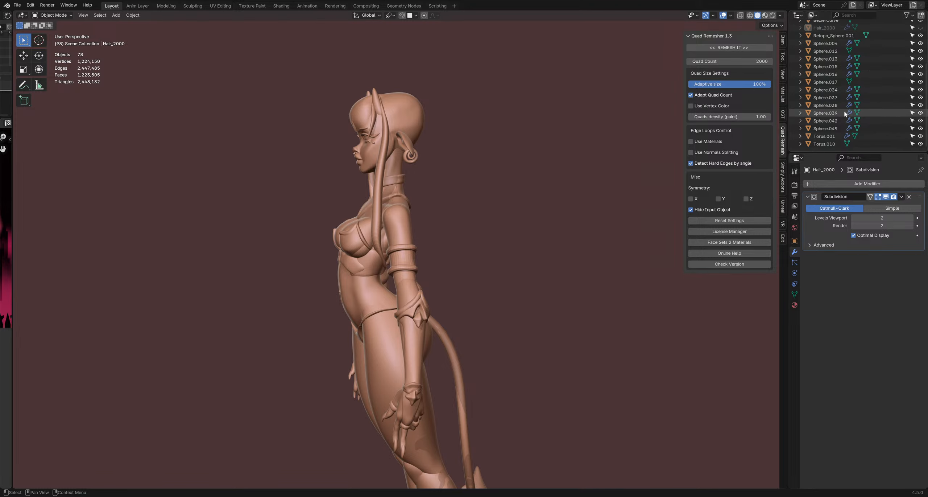
pyautogui.scroll(2, 843, 110)
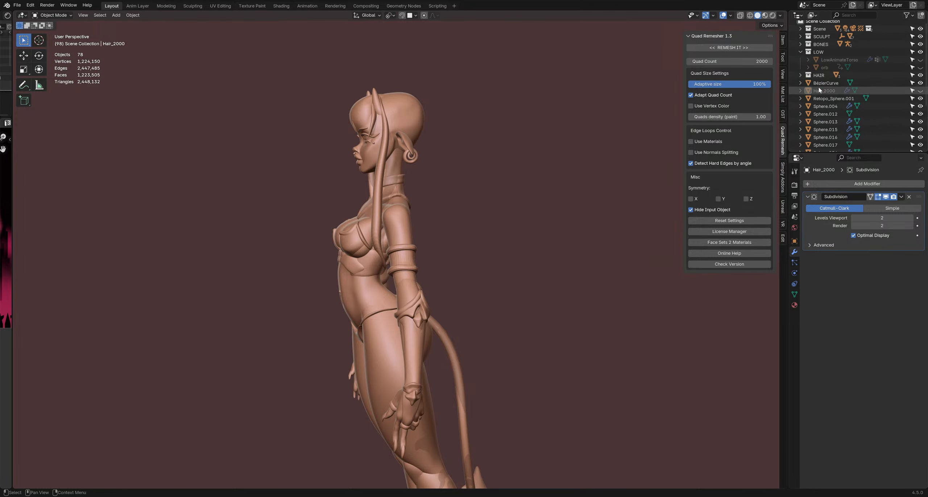
pyautogui.scroll(1, 816, 58)
pyautogui.click(801, 40)
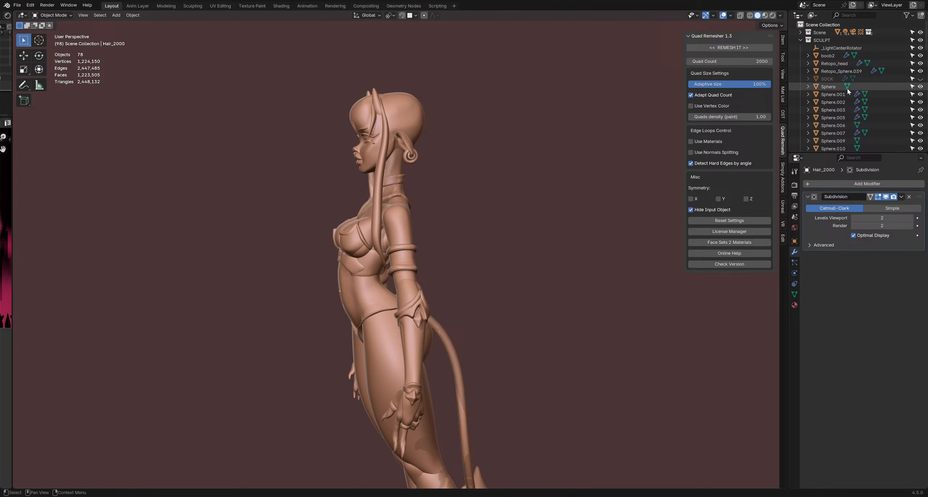
pyautogui.click(920, 79)
pyautogui.click(920, 79)
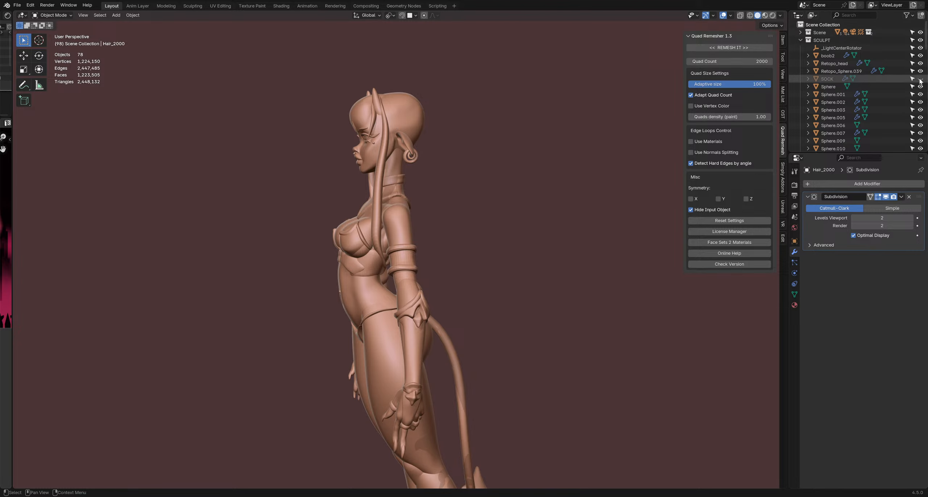
pyautogui.scroll(-6, 860, 110)
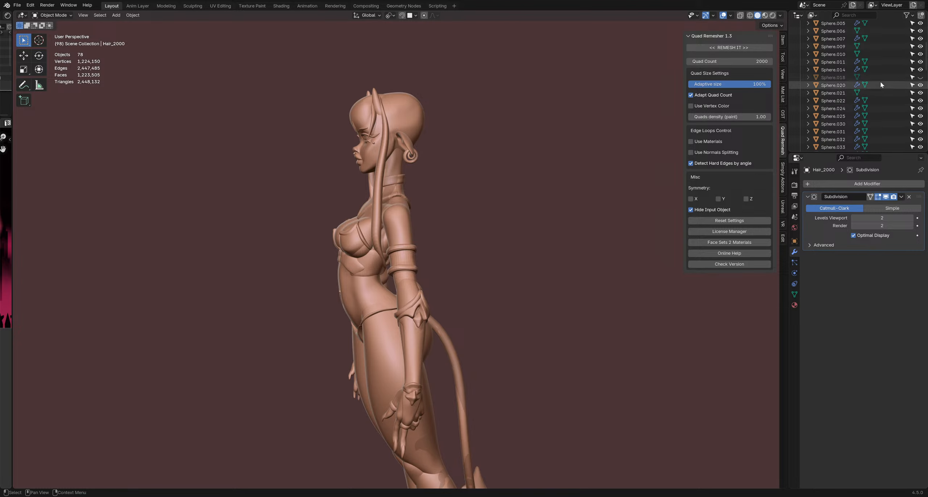
pyautogui.click(920, 77)
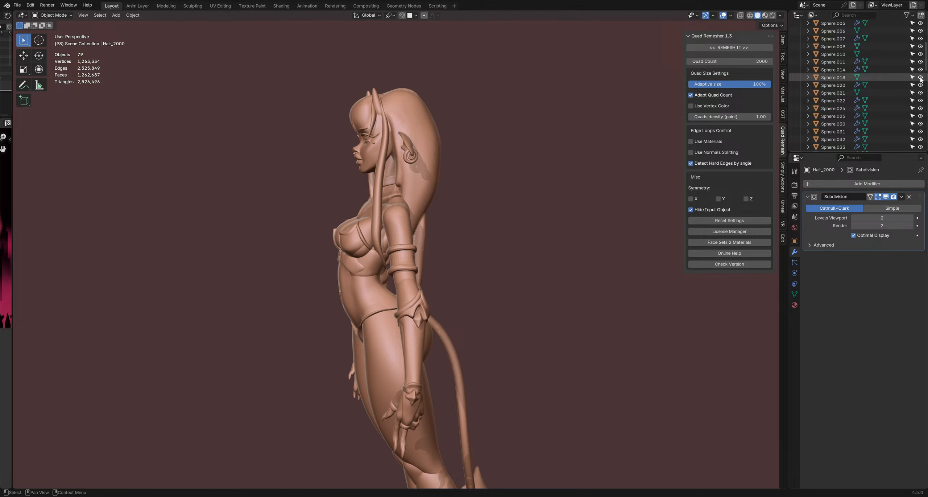
# - Move Sphere.018 into the HAIR collection
pyautogui.click(831, 78)
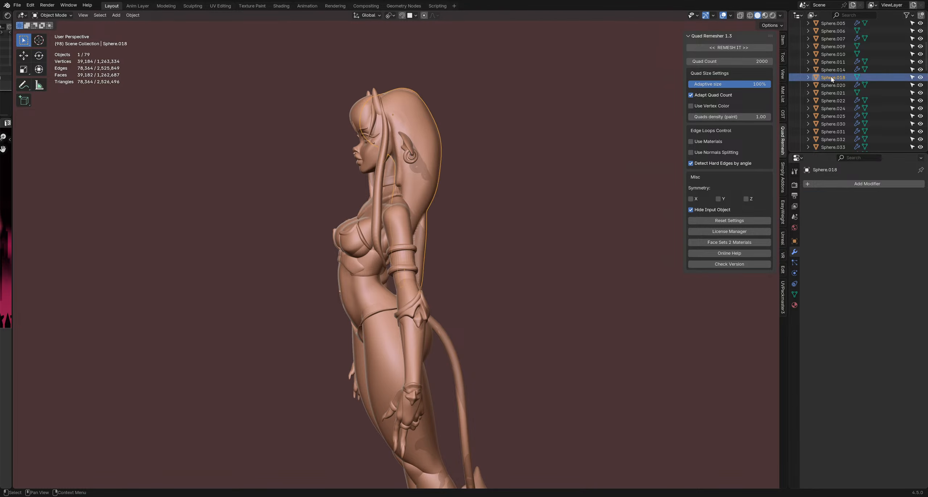
pyautogui.press('m')
pyautogui.click(795, 100)
# - Add a UV sphere and move it up to the middle of the character
pyautogui.moveTo(472, 253); pyautogui.dragTo(534, 276, button='middle')
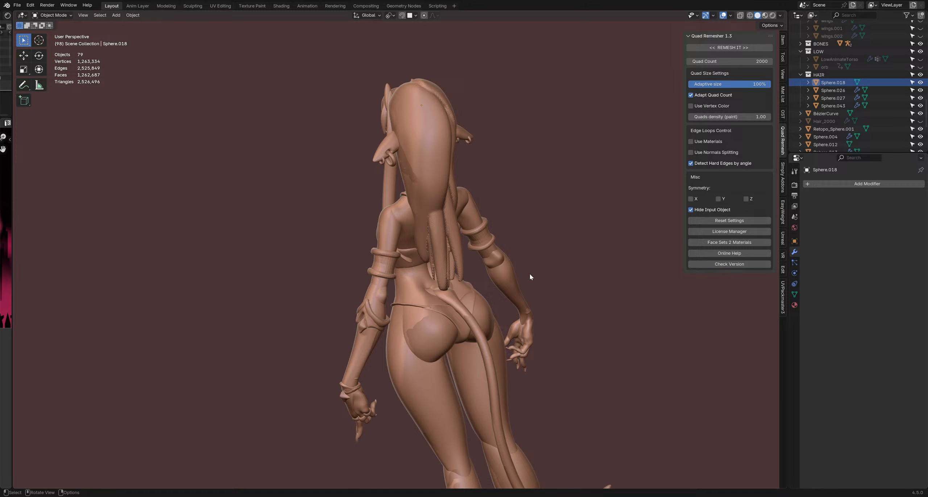
pyautogui.moveTo(530, 276); pyautogui.dragTo(413, 278, button='middle')
pyautogui.scroll(5, 412, 278)
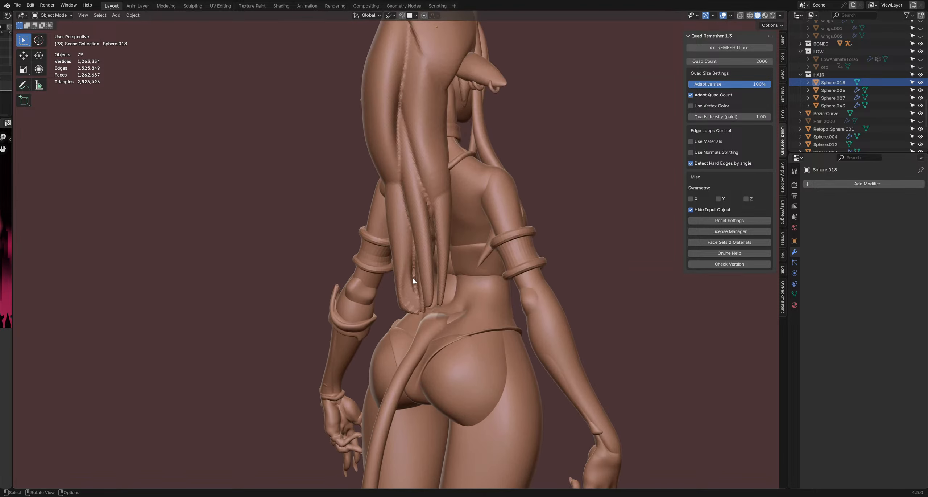
pyautogui.click(419, 286)
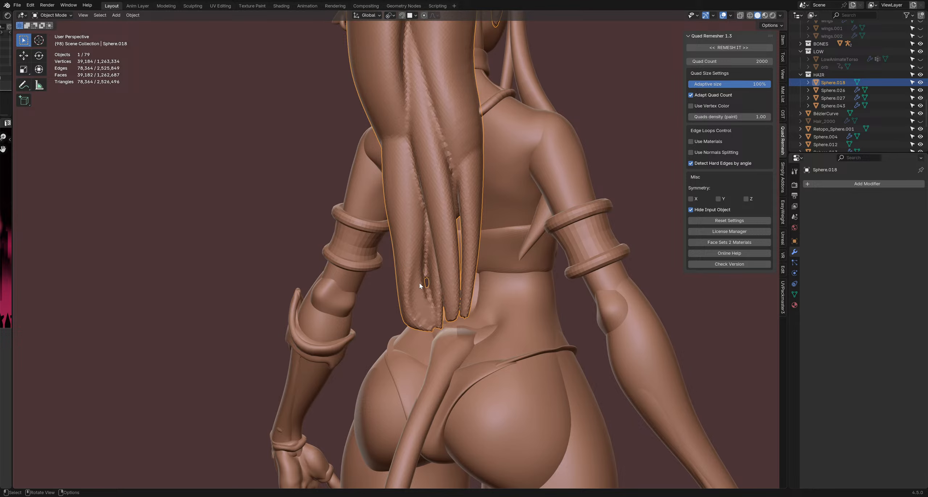
pyautogui.hotkey('shift', 'a')
pyautogui.moveTo(421, 282)
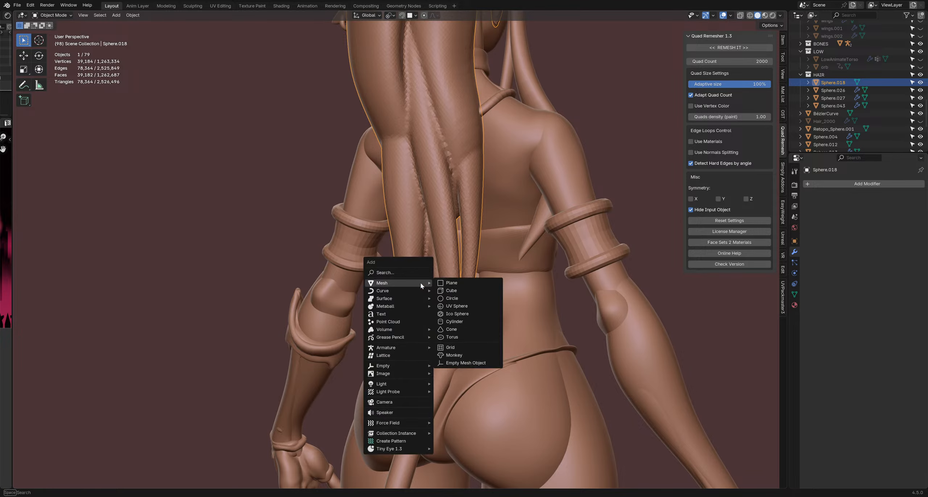
pyautogui.click(450, 304)
pyautogui.scroll(-9, 451, 304)
pyautogui.press('g')
pyautogui.click(444, 203)
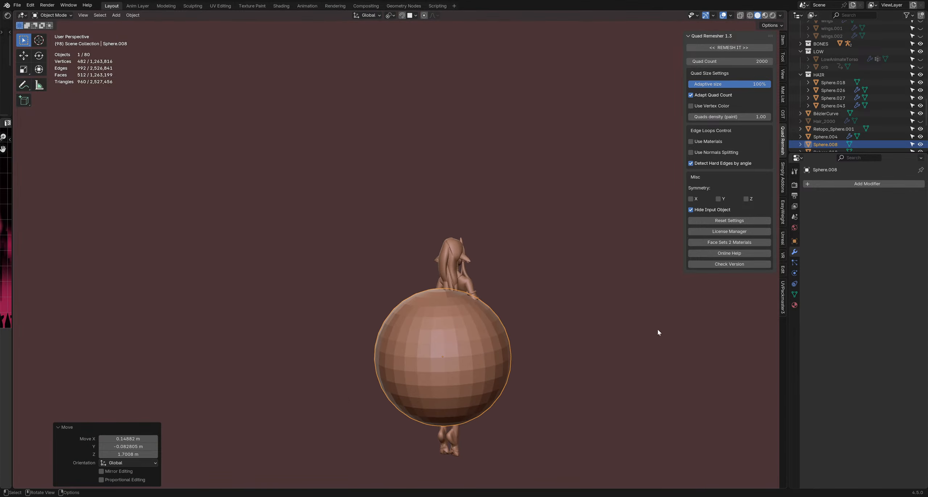
# - Scale the new sphere down and position it at the lower back, beneath the hair tips
pyautogui.press('s')
pyautogui.click(511, 345)
pyautogui.press('g')
pyautogui.click(477, 302)
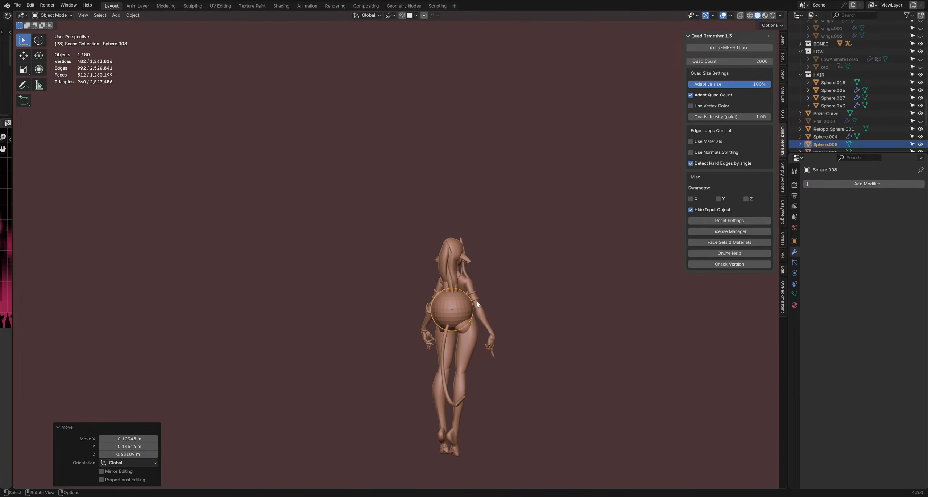
pyautogui.scroll(4, 480, 305)
pyautogui.press('s')
pyautogui.click(399, 302)
pyautogui.scroll(3, 399, 302)
# - In Sculpt Mode, pull the sphere upward into a pointed shape between the hair strands with the Grab brush
pyautogui.hotkey('ctrl', 'Tab')
pyautogui.scroll(2, 399, 302)
pyautogui.moveTo(417, 266); pyautogui.dragTo(417, 236)
pyautogui.moveTo(379, 229); pyautogui.dragTo(580, 262, button='middle')
pyautogui.press('f')
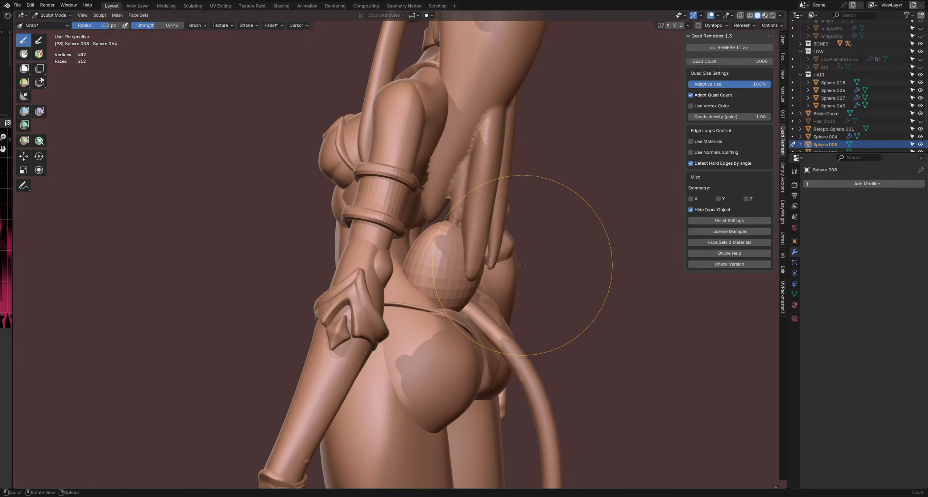
pyautogui.click(575, 264)
pyautogui.moveTo(447, 224); pyautogui.dragTo(451, 233)
pyautogui.moveTo(452, 233); pyautogui.dragTo(488, 223, button='middle')
pyautogui.press('f')
pyautogui.click(489, 233)
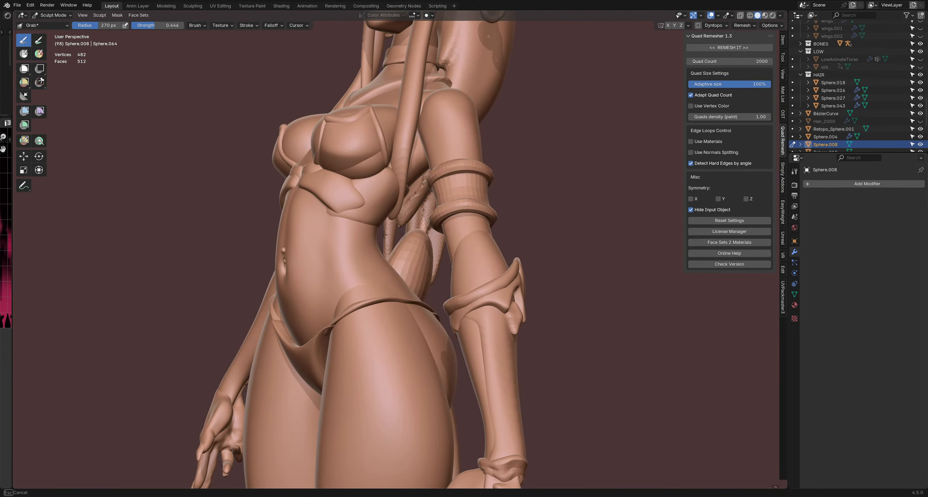
pyautogui.moveTo(410, 236)
pyautogui.mouseDown(button='middle')
pyautogui.moveTo(291, 236)
pyautogui.moveTo(396, 232)
pyautogui.mouseUp(button='middle')
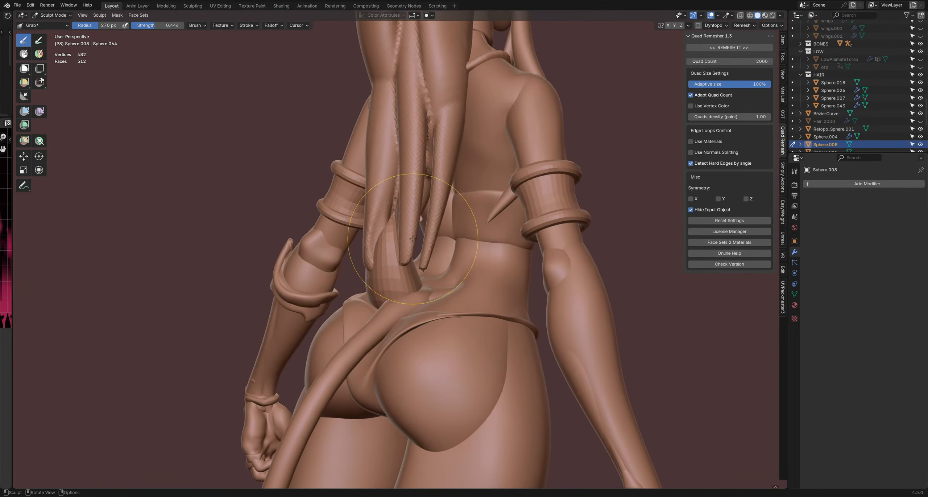
# - Refine the pointed sphere's tip between the strands using a smaller Grab brush of about 117 px radius
pyautogui.press('f')
pyautogui.moveTo(398, 232); pyautogui.dragTo(394, 237)
pyautogui.moveTo(393, 238); pyautogui.dragTo(482, 239, button='middle')
pyautogui.press('f')
pyautogui.click(454, 236)
pyautogui.moveTo(450, 232); pyautogui.dragTo(451, 240)
pyautogui.moveTo(453, 240)
pyautogui.mouseDown(button='middle')
pyautogui.moveTo(551, 247)
pyautogui.moveTo(417, 241)
pyautogui.mouseUp(button='middle')
pyautogui.moveTo(416, 241); pyautogui.dragTo(420, 232)
pyautogui.moveTo(421, 232); pyautogui.dragTo(391, 276, button='middle')
# - Adjust the thickness of the pointed sphere's upper part with the Inflate/Deflate brush and return to Object Mode
pyautogui.press('i')
pyautogui.moveTo(387, 244); pyautogui.dragTo(390, 217, button='middle')
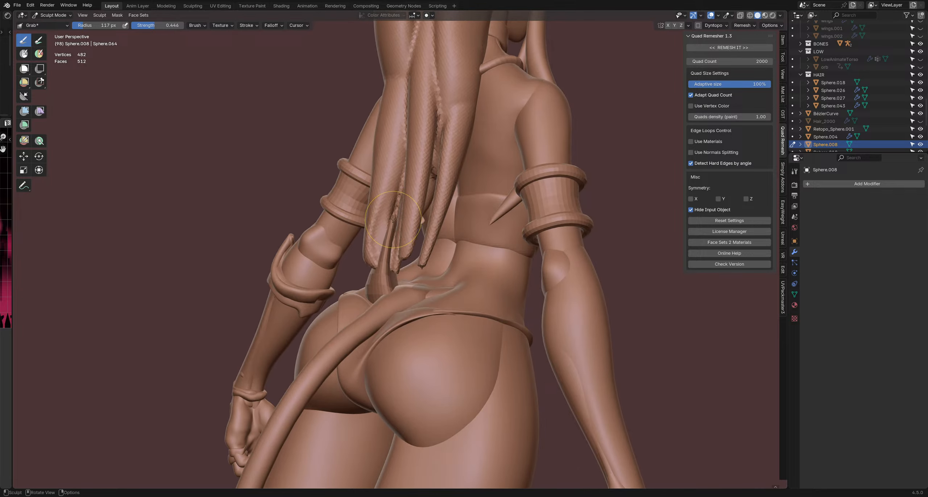
pyautogui.moveTo(390, 216); pyautogui.dragTo(394, 254)
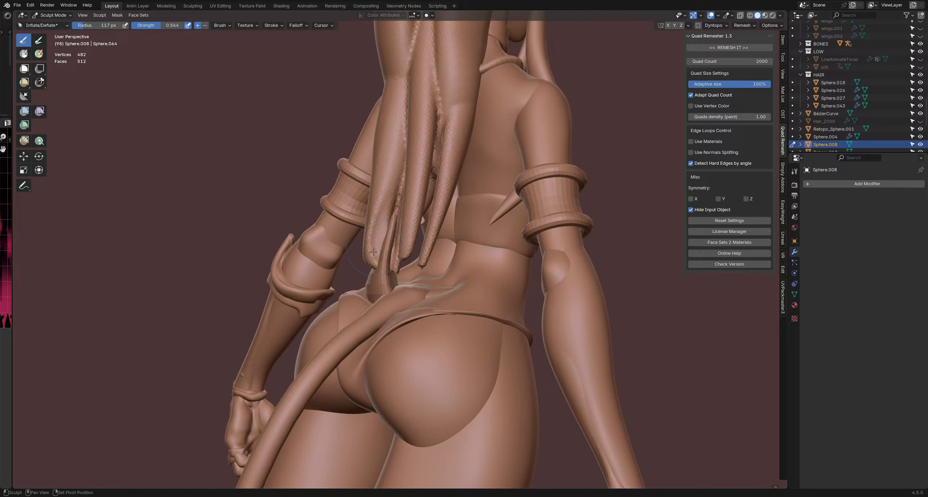
pyautogui.moveTo(394, 254)
pyautogui.mouseDown(button='middle')
pyautogui.moveTo(490, 281)
pyautogui.moveTo(443, 214)
pyautogui.moveTo(395, 207)
pyautogui.mouseUp(button='middle')
pyautogui.hotkey('ctrl', 'Tab')
# - Duplicate the hair mesh Sphere.018 in place and hide the original
pyautogui.click(484, 163)
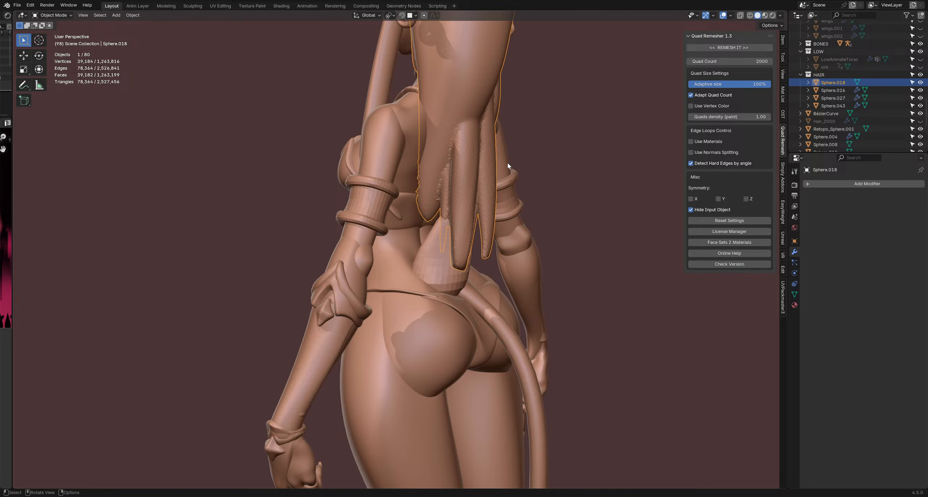
pyautogui.hotkey('shift', 'd')
pyautogui.rightClick(509, 164)
pyautogui.click(921, 82)
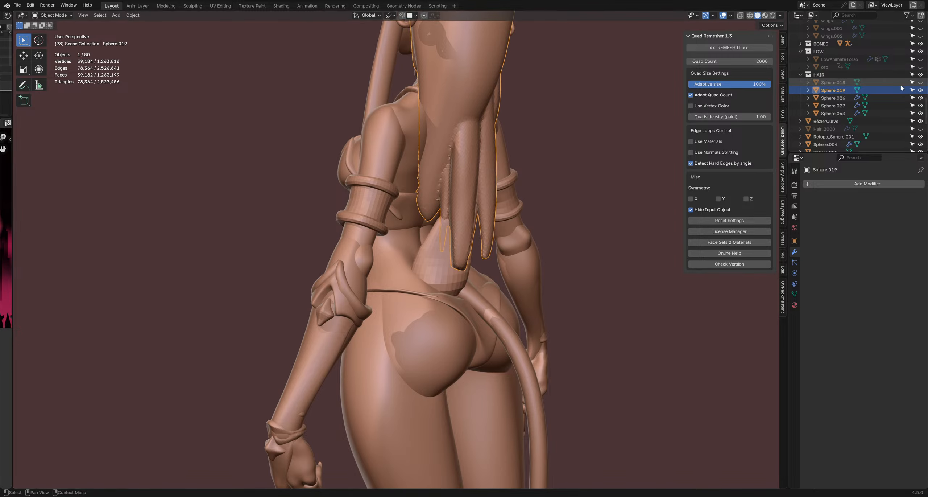
# - Add a Boolean Difference modifier to the duplicated hair with the pointed sphere as its object, and apply it
pyautogui.click(848, 184)
pyautogui.moveTo(819, 185)
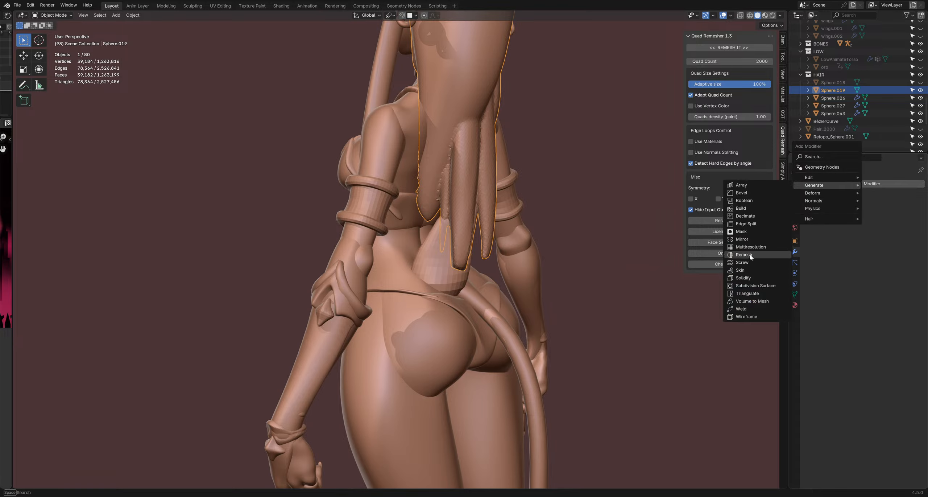
pyautogui.click(743, 201)
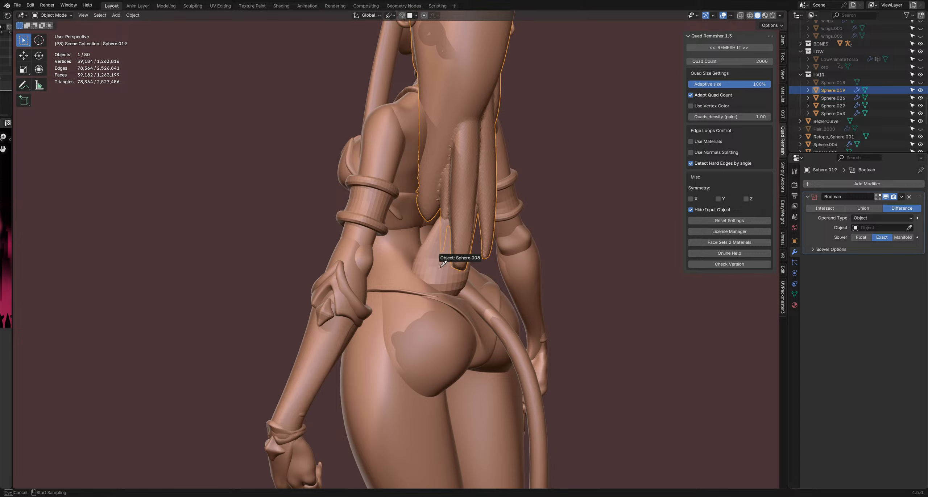
pyautogui.click(458, 266)
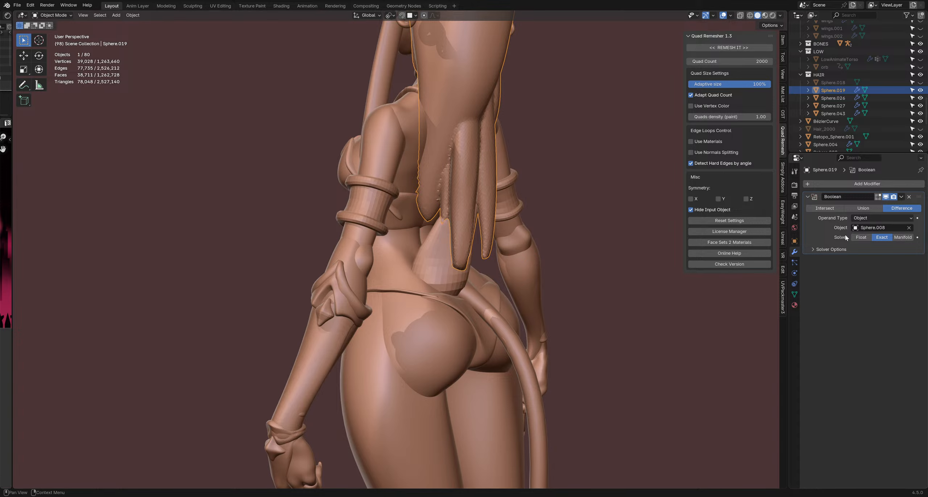
pyautogui.hotkey('ctrl', 'a')
# - Delete the pointed cutter sphere and select the cut hair mesh
pyautogui.click(444, 245)
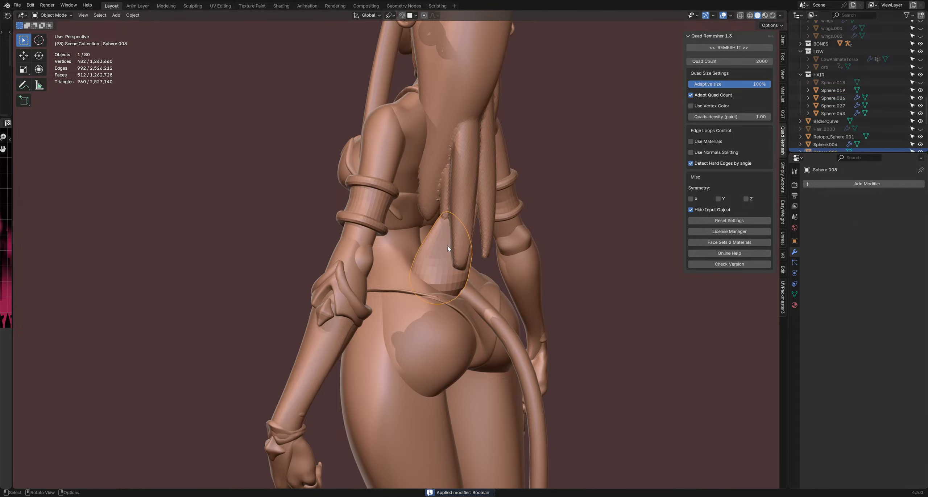
pyautogui.press('Delete')
pyautogui.moveTo(445, 245); pyautogui.dragTo(476, 253, button='middle')
pyautogui.click(463, 208)
pyautogui.moveTo(464, 210); pyautogui.dragTo(515, 223, button='middle')
pyautogui.keyDown('shift'); pyautogui.moveTo(649, 194); pyautogui.dragTo(598, 240, button='middle'); pyautogui.keyUp('shift')
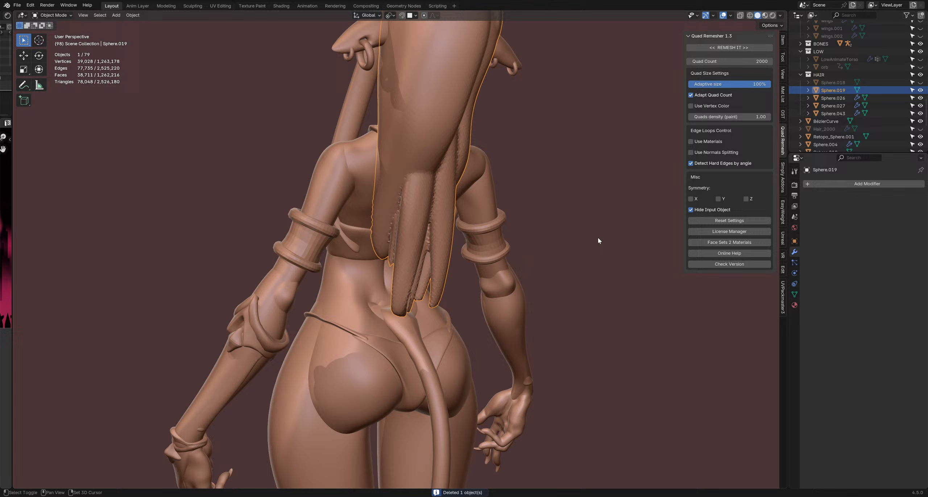
# - Retopologize the cut hair with Quad Remesher at a quad count of 2000
pyautogui.click(847, 183)
pyautogui.moveTo(848, 184)
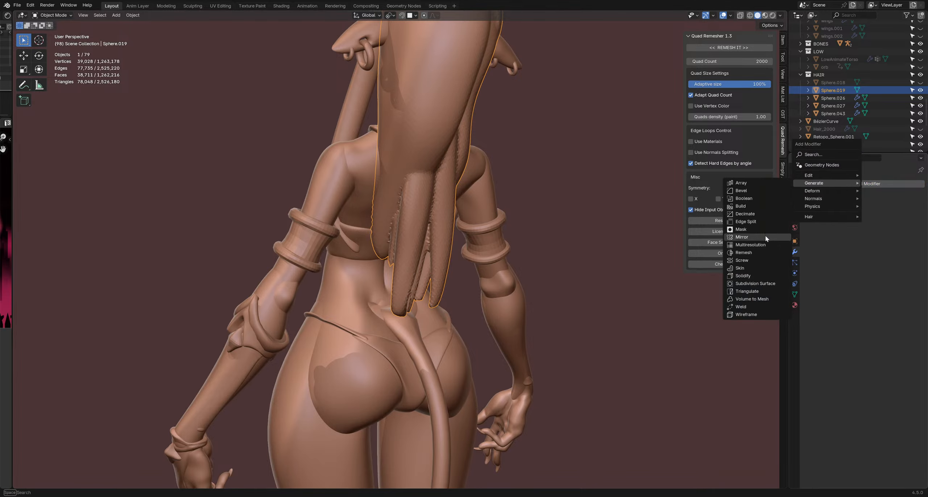
pyautogui.scroll(-3, 474, 182)
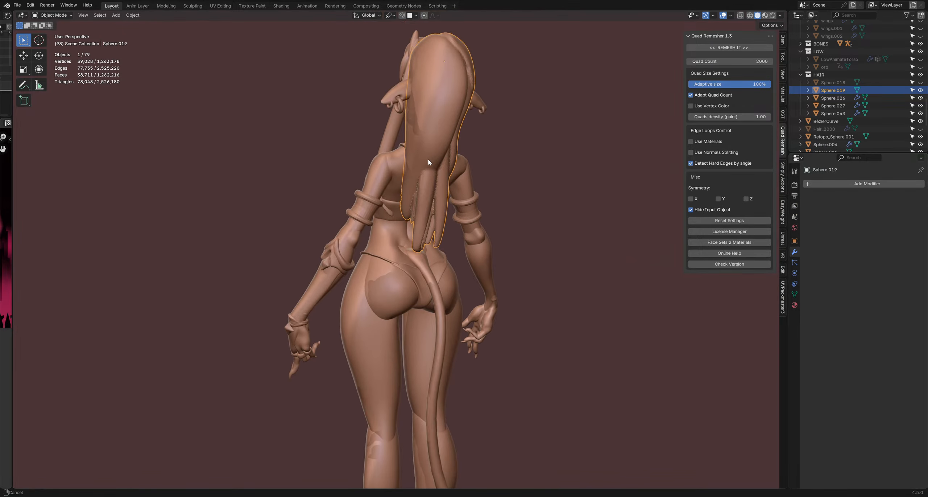
pyautogui.keyDown('shift'); pyautogui.moveTo(428, 159); pyautogui.dragTo(391, 218, button='middle'); pyautogui.keyUp('shift')
pyautogui.moveTo(391, 217)
pyautogui.mouseDown(button='middle')
pyautogui.moveTo(368, 210)
pyautogui.moveTo(393, 186)
pyautogui.moveTo(402, 225)
pyautogui.mouseUp(button='middle')
pyautogui.click(865, 184)
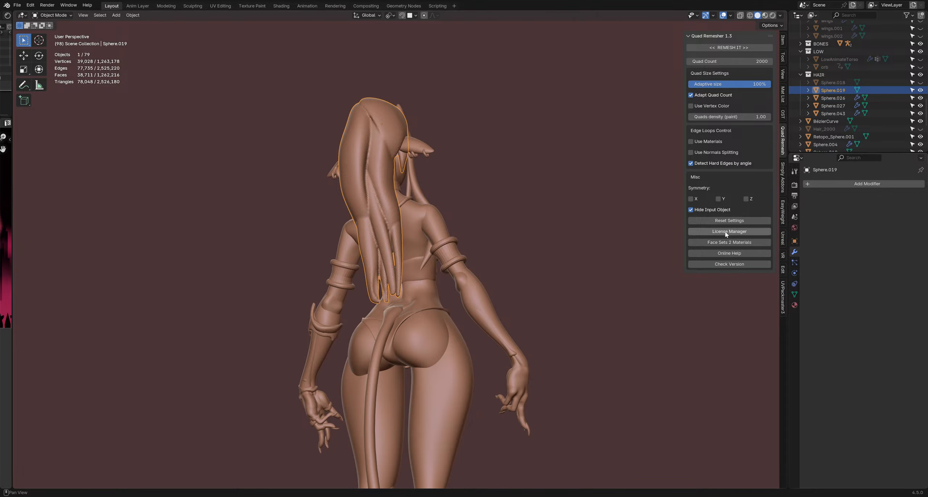
pyautogui.click(729, 47)
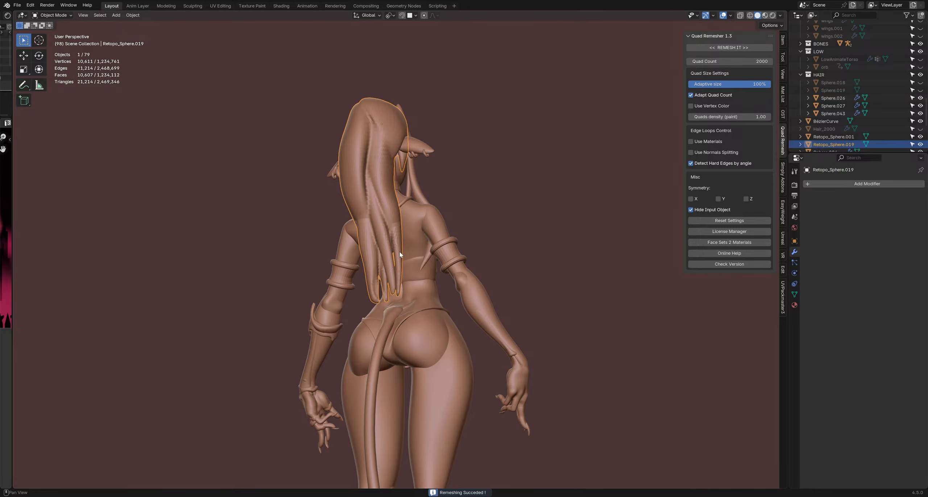
# - Set smooth shading on the retopologized hair, deselect it and inspect the strand ends
pyautogui.moveTo(434, 265); pyautogui.dragTo(463, 251, button='middle')
pyautogui.rightClick(380, 235)
pyautogui.click(380, 236)
pyautogui.click(523, 256)
pyautogui.scroll(-5, 508, 261)
pyautogui.moveTo(448, 290); pyautogui.dragTo(403, 261, button='middle')
pyautogui.scroll(7, 425, 268)
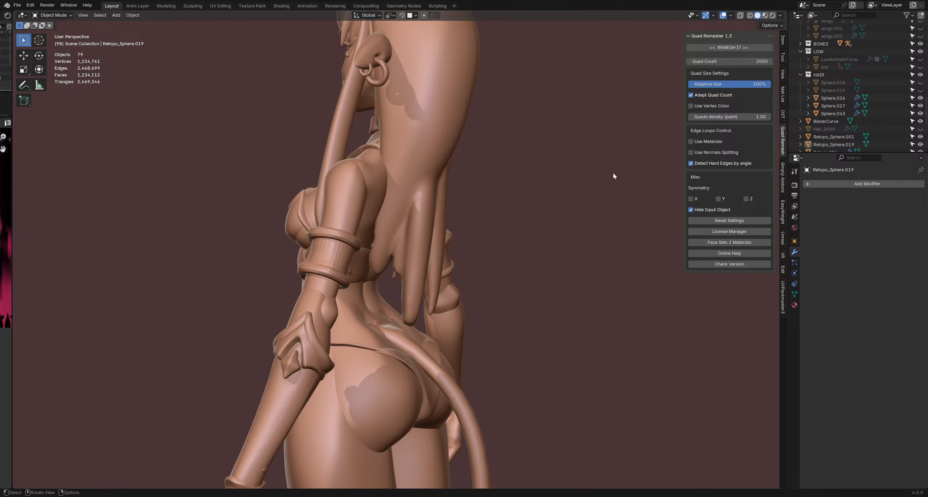
# - Rename the retopologized hair object as Retopo_Hair
pyautogui.click(833, 144)
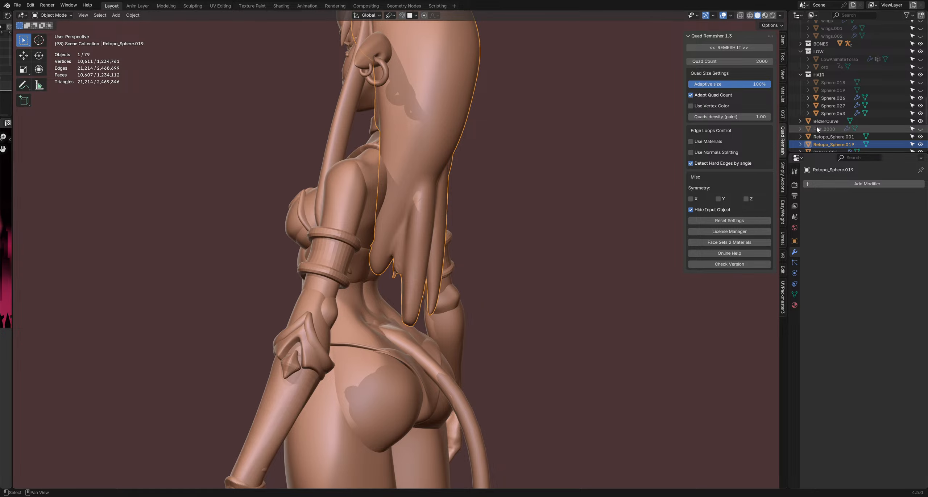
pyautogui.press('F2')
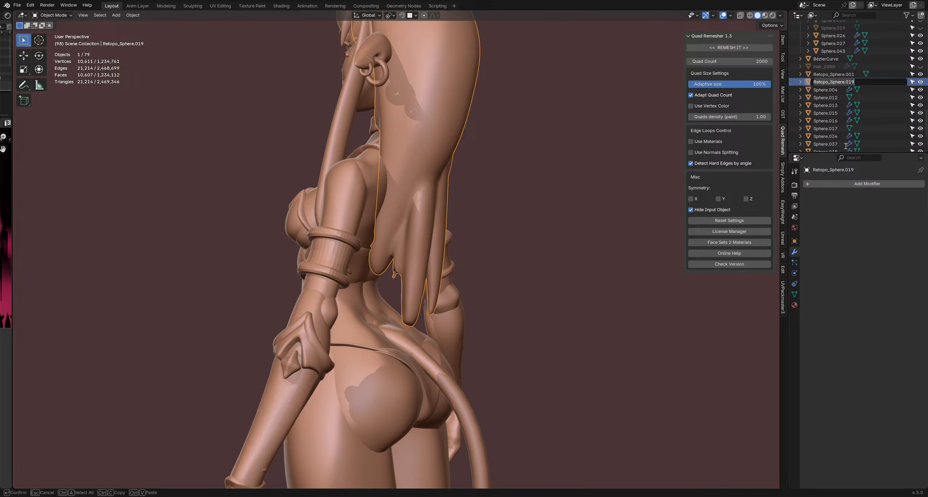
pyautogui.write('G')
pyautogui.write('o_Hair')
pyautogui.press('Return')
pyautogui.moveTo(420, 275)
pyautogui.mouseDown(button='middle')
pyautogui.moveTo(444, 279)
pyautogui.moveTo(429, 276)
pyautogui.mouseUp(button='middle')
pyautogui.write('Retop')
# - Enter Sculpt Mode on the hair and thicken the strands behind the arm with a smaller Inflate/Deflate brush
pyautogui.hotkey('ctrl', 'Tab')
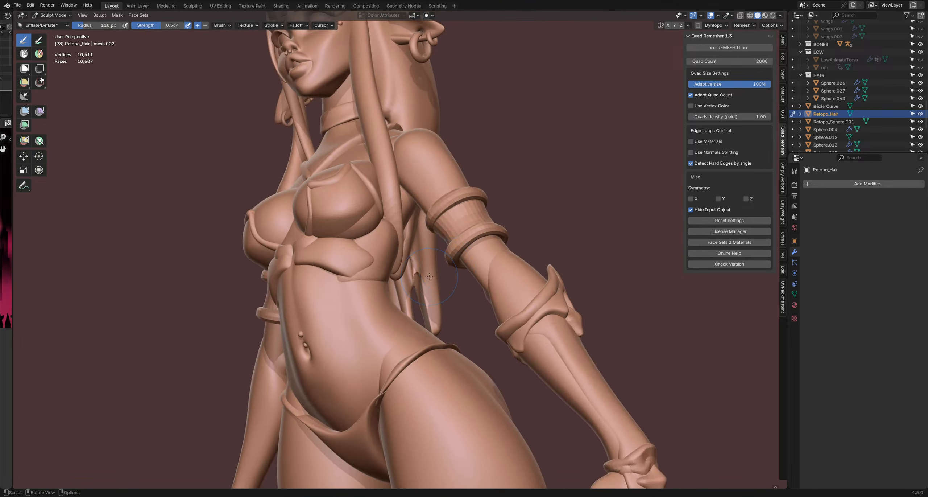
pyautogui.press('f')
pyautogui.click(421, 277)
pyautogui.moveTo(418, 274); pyautogui.dragTo(418, 273)
pyautogui.moveTo(426, 274); pyautogui.dragTo(412, 277, button='middle')
pyautogui.moveTo(418, 272); pyautogui.dragTo(416, 278)
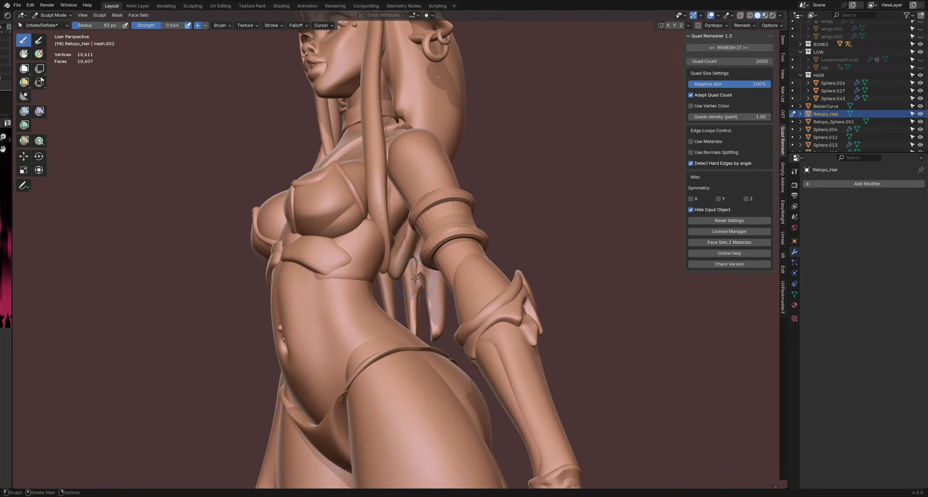
# - Invert the hair's mask and shift the lower strands behind the back with the Grab brush
pyautogui.moveTo(415, 278)
pyautogui.mouseDown(button='middle')
pyautogui.moveTo(431, 271)
pyautogui.moveTo(417, 275)
pyautogui.moveTo(417, 265)
pyautogui.moveTo(438, 260)
pyautogui.moveTo(396, 229)
pyautogui.moveTo(377, 235)
pyautogui.mouseUp(button='middle')
pyautogui.scroll(2, 428, 275)
pyautogui.press('f')
pyautogui.click(427, 276)
pyautogui.hotkey('ctrl', 'i')
pyautogui.press('f')
pyautogui.click(415, 275)
pyautogui.scroll(-5, 441, 250)
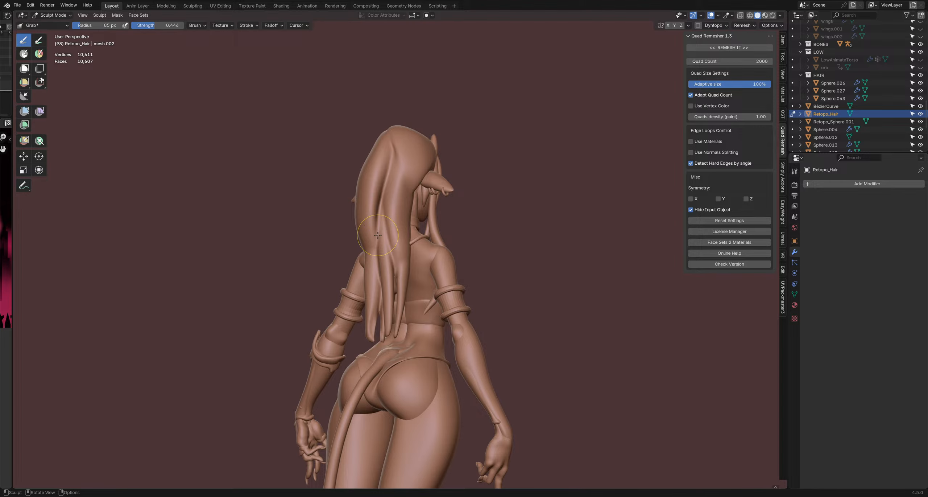
pyautogui.moveTo(425, 205)
pyautogui.mouseDown(button='middle')
pyautogui.moveTo(422, 292)
pyautogui.moveTo(406, 254)
pyautogui.moveTo(435, 225)
pyautogui.moveTo(436, 254)
pyautogui.mouseUp(button='middle')
pyautogui.press('f')
pyautogui.click(432, 225)
pyautogui.moveTo(431, 320); pyautogui.dragTo(429, 322)
# - Reshape the strand ends near the lower back with small Elastic Snake Hook strokes
pyautogui.press('f')
pyautogui.click(429, 326)
pyautogui.moveTo(429, 325); pyautogui.dragTo(468, 280, button='middle')
pyautogui.press('f')
pyautogui.click(433, 290)
pyautogui.moveTo(434, 291); pyautogui.dragTo(435, 299)
pyautogui.press('f')
pyautogui.click(437, 295)
pyautogui.moveTo(451, 292); pyautogui.dragTo(433, 296, button='middle')
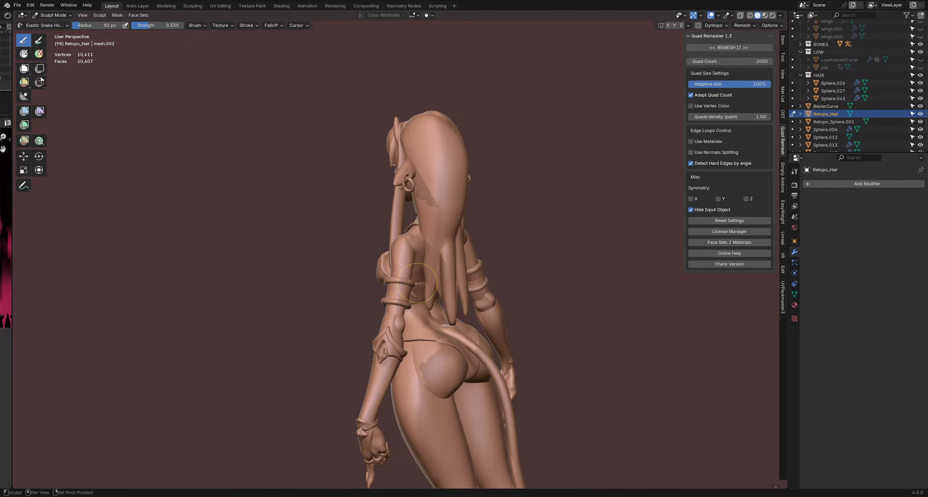
pyautogui.moveTo(431, 296); pyautogui.dragTo(430, 300)
# - Refine the strand beside the arm with a larger Elastic Snake Hook brush
pyautogui.press('f')
pyautogui.moveTo(427, 300)
pyautogui.mouseDown(button='middle')
pyautogui.moveTo(428, 273)
pyautogui.moveTo(436, 291)
pyautogui.mouseUp(button='middle')
pyautogui.click(433, 293)
pyautogui.press('f')
pyautogui.click(431, 289)
pyautogui.press('f')
pyautogui.click(441, 293)
pyautogui.moveTo(442, 295); pyautogui.dragTo(437, 298)
pyautogui.moveTo(431, 299)
pyautogui.mouseDown(button='middle')
pyautogui.moveTo(455, 306)
pyautogui.moveTo(417, 305)
pyautogui.mouseUp(button='middle')
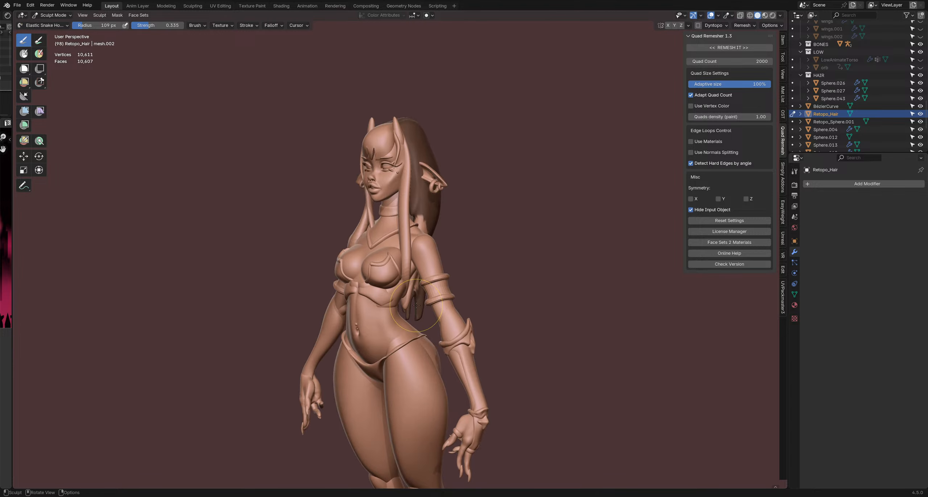
# - Reposition the unmasked side strand with the Elastic Snake Hook and Grab brushes, and clear the mask
pyautogui.press('f')
pyautogui.click(407, 310)
pyautogui.moveTo(407, 312); pyautogui.dragTo(405, 316)
pyautogui.press('g')
pyautogui.press('f')
pyautogui.click(406, 316)
pyautogui.moveTo(406, 316); pyautogui.dragTo(364, 277, button='middle')
pyautogui.press('f')
pyautogui.click(433, 296)
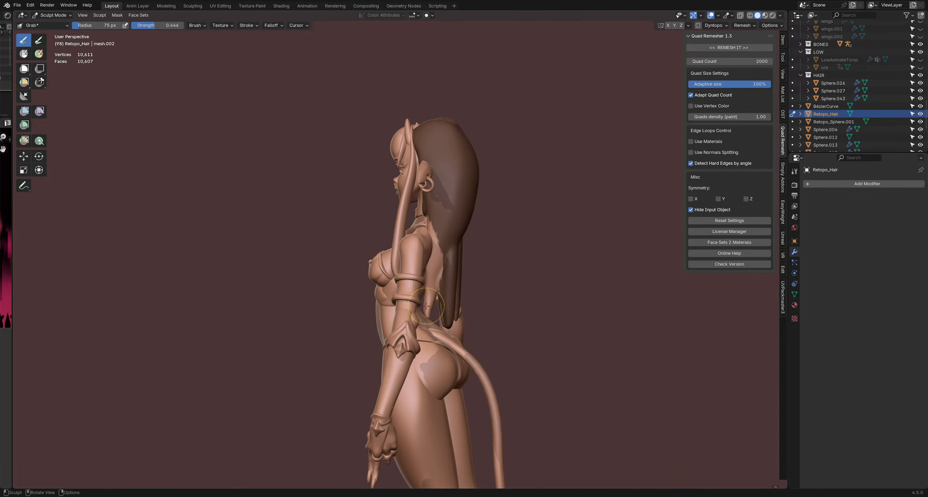
pyautogui.moveTo(431, 299)
pyautogui.mouseDown(button='middle')
pyautogui.moveTo(424, 290)
pyautogui.moveTo(479, 281)
pyautogui.moveTo(458, 288)
pyautogui.moveTo(497, 290)
pyautogui.moveTo(467, 301)
pyautogui.mouseUp(button='middle')
pyautogui.hotkey('alt', 'm')
# - Pull the side strands behind the arm into place with the Grab and Elastic Snake Hook brushes
pyautogui.press('f')
pyautogui.click(437, 305)
pyautogui.press('f')
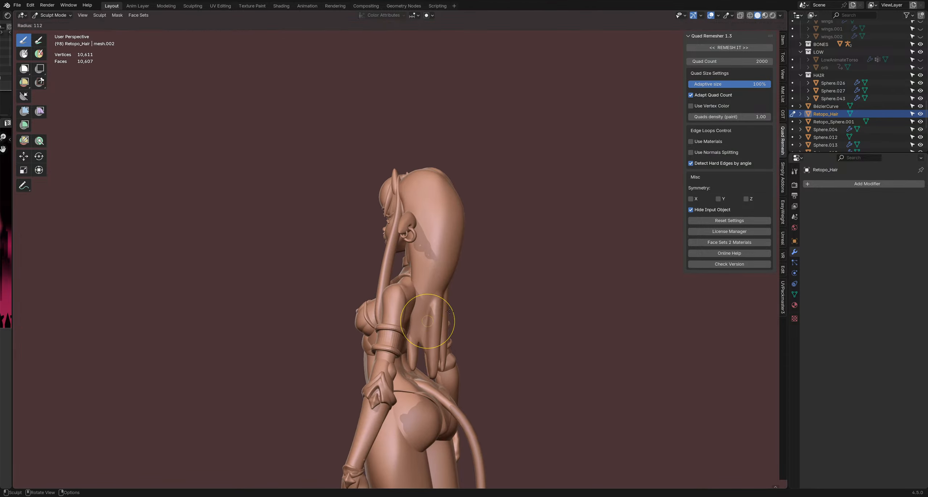
pyautogui.click(447, 308)
pyautogui.moveTo(418, 332); pyautogui.dragTo(424, 334, button='middle')
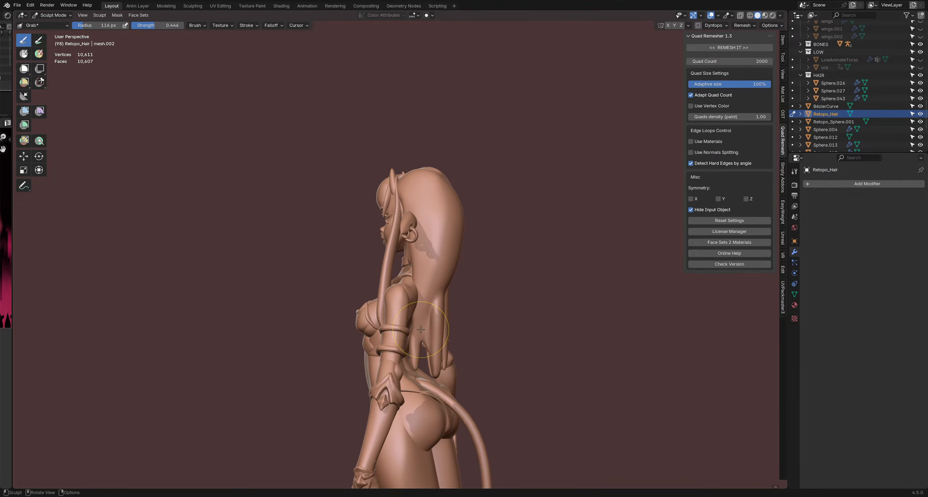
pyautogui.press('k')
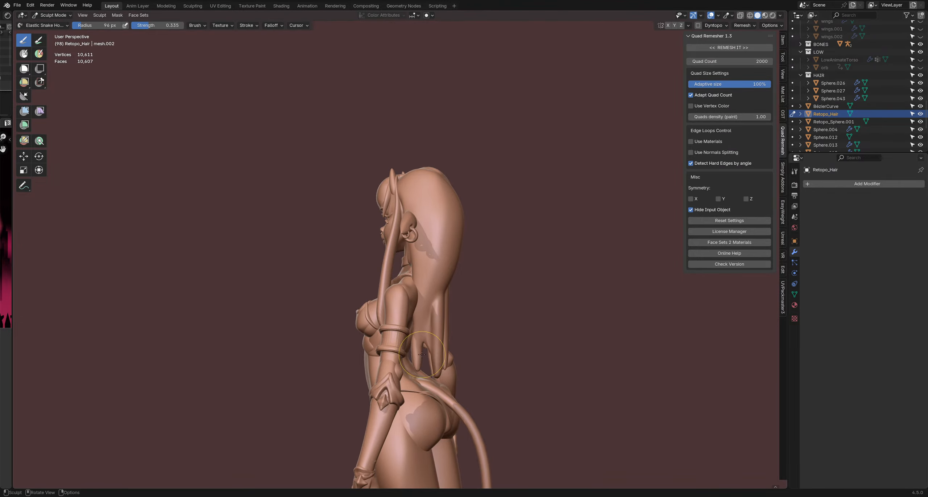
pyautogui.press('f')
pyautogui.click(458, 334)
pyautogui.moveTo(458, 332); pyautogui.dragTo(447, 333)
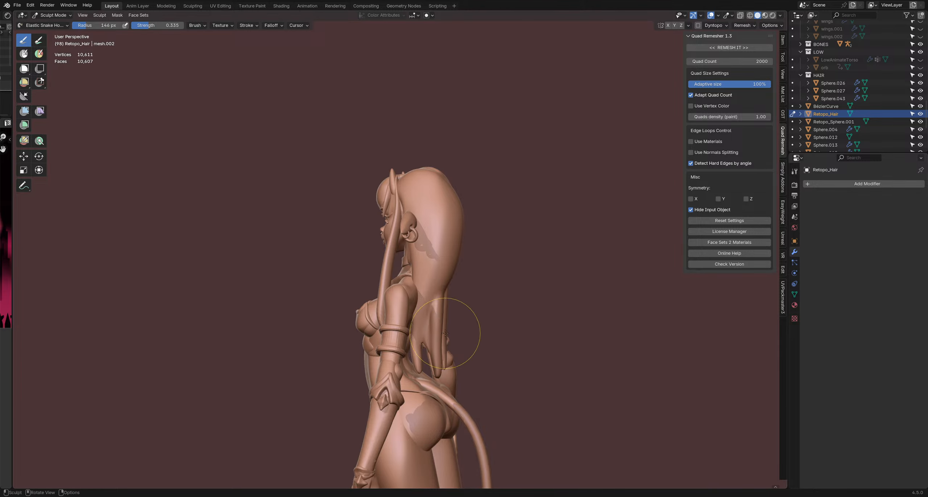
# - Bend the whole lower section of the hair with an enlarged Elastic Snake Hook brush
pyautogui.moveTo(446, 333)
pyautogui.mouseDown(button='middle')
pyautogui.moveTo(370, 339)
pyautogui.moveTo(417, 355)
pyautogui.moveTo(444, 345)
pyautogui.moveTo(422, 328)
pyautogui.moveTo(423, 297)
pyautogui.mouseUp(button='middle')
pyautogui.press('f')
pyautogui.click(443, 312)
pyautogui.moveTo(453, 308); pyautogui.dragTo(509, 301, button='middle')
pyautogui.press('f')
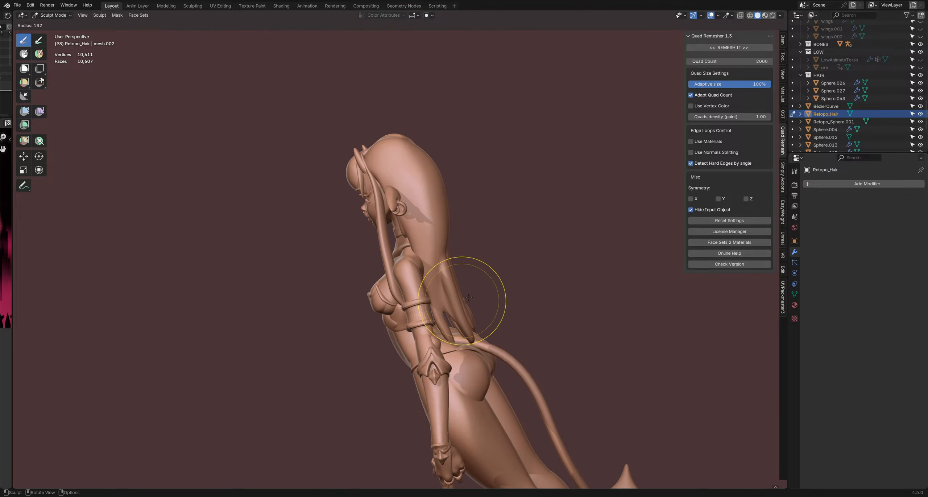
pyautogui.click(507, 301)
pyautogui.moveTo(472, 294); pyautogui.dragTo(481, 297)
pyautogui.moveTo(482, 297); pyautogui.dragTo(417, 312, button='middle')
pyautogui.press('f')
pyautogui.click(415, 312)
pyautogui.moveTo(418, 312); pyautogui.dragTo(406, 313)
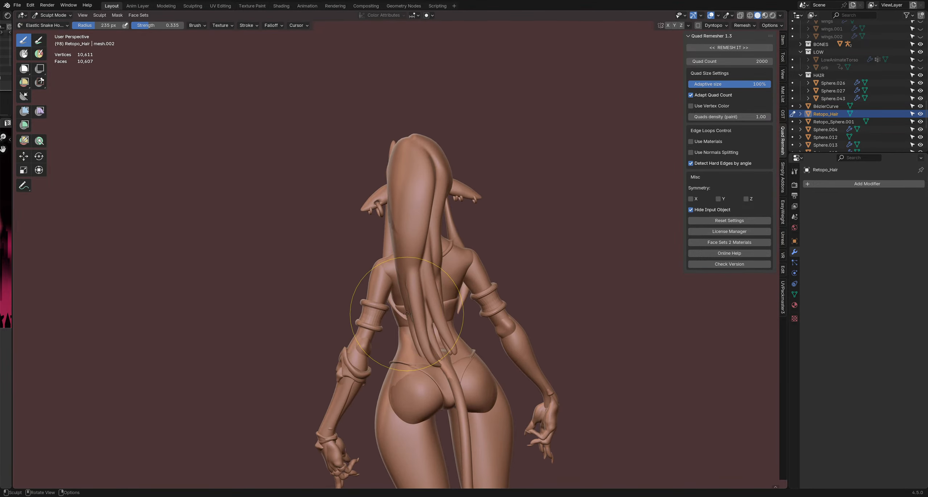
# - Add volume to the back of the hair with broad Inflate/Deflate strokes
pyautogui.moveTo(407, 313); pyautogui.dragTo(380, 308, button='middle')
pyautogui.moveTo(417, 277)
pyautogui.keyDown('shift'); pyautogui.mouseDown(button='middle')
pyautogui.moveTo(422, 332)
pyautogui.moveTo(360, 339)
pyautogui.mouseUp(button='middle'); pyautogui.keyUp('shift')
pyautogui.moveTo(414, 321); pyautogui.dragTo(421, 254, button='middle')
pyautogui.keyDown('shift'); pyautogui.moveTo(410, 251); pyautogui.dragTo(400, 321, button='middle'); pyautogui.keyUp('shift')
pyautogui.press('i')
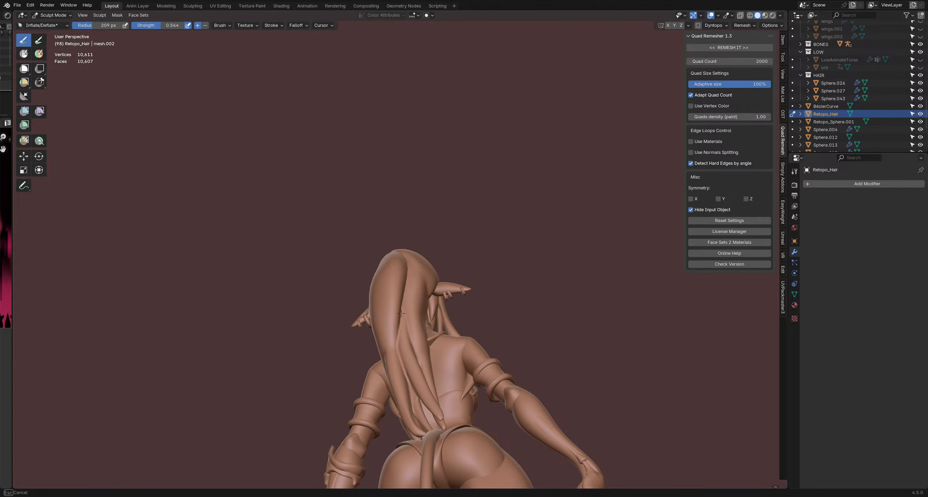
pyautogui.moveTo(396, 281); pyautogui.dragTo(385, 300, button='middle')
pyautogui.moveTo(386, 300); pyautogui.dragTo(384, 317)
pyautogui.moveTo(383, 317); pyautogui.dragTo(391, 309, button='middle')
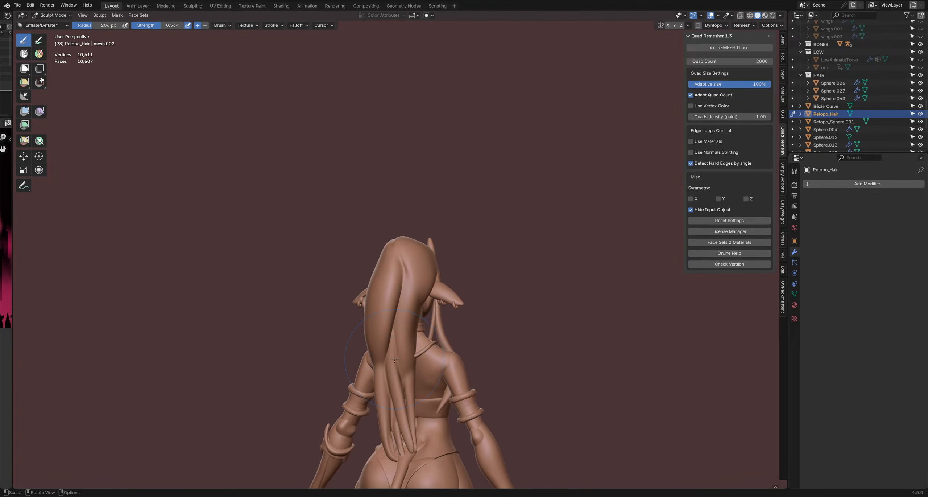
pyautogui.moveTo(391, 308); pyautogui.dragTo(393, 285)
pyautogui.moveTo(393, 285); pyautogui.dragTo(400, 272, button='middle')
pyautogui.moveTo(400, 273); pyautogui.dragTo(401, 289)
pyautogui.moveTo(401, 289); pyautogui.dragTo(406, 279, button='middle')
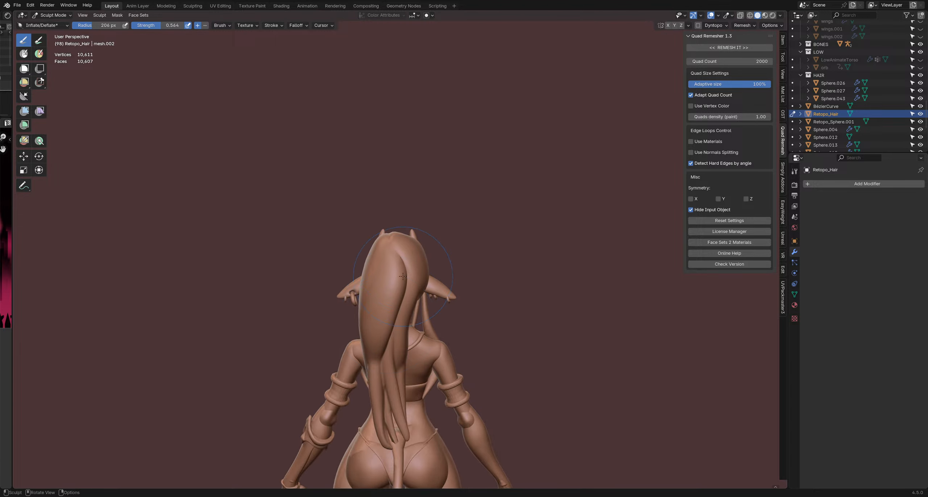
# - Thicken the long lower strands down to their ends with progressively smaller Inflate/Deflate strokes, deflating where needed
pyautogui.moveTo(399, 315); pyautogui.dragTo(395, 329)
pyautogui.keyDown('shift'); pyautogui.moveTo(395, 329); pyautogui.dragTo(394, 282, button='middle'); pyautogui.keyUp('shift')
pyautogui.keyDown('ctrl'); pyautogui.moveTo(394, 282); pyautogui.dragTo(386, 314); pyautogui.keyUp('ctrl')
pyautogui.press('f')
pyautogui.click(386, 274)
pyautogui.press('f')
pyautogui.click(385, 286)
pyautogui.moveTo(387, 313); pyautogui.dragTo(390, 301, button='middle')
pyautogui.moveTo(390, 307); pyautogui.dragTo(389, 336)
pyautogui.keyDown('shift'); pyautogui.moveTo(389, 336); pyautogui.dragTo(390, 286, button='middle'); pyautogui.keyUp('shift')
pyautogui.moveTo(390, 290); pyautogui.dragTo(392, 327)
pyautogui.press('f')
pyautogui.click(385, 324)
pyautogui.moveTo(404, 334); pyautogui.dragTo(406, 349, button='middle')
pyautogui.moveTo(395, 315); pyautogui.dragTo(398, 339)
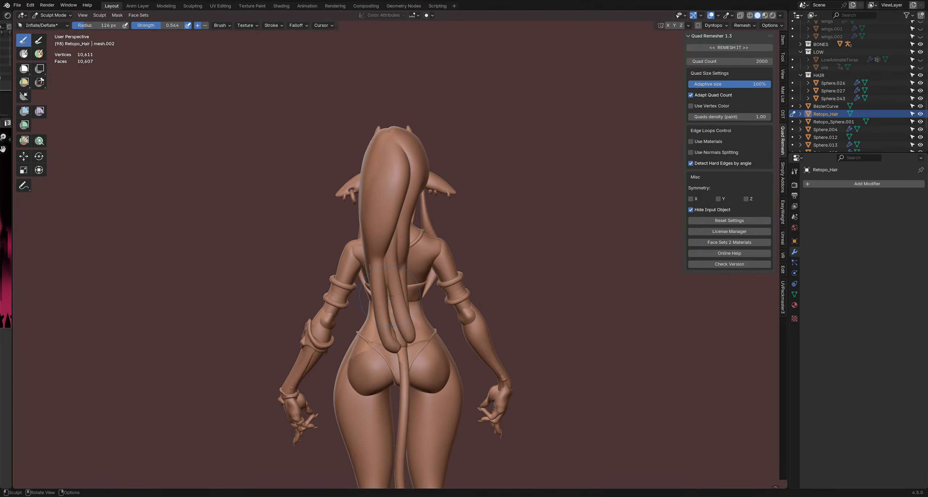
pyautogui.moveTo(387, 306)
pyautogui.mouseDown(button='middle')
pyautogui.moveTo(382, 327)
pyautogui.moveTo(382, 297)
pyautogui.mouseUp(button='middle')
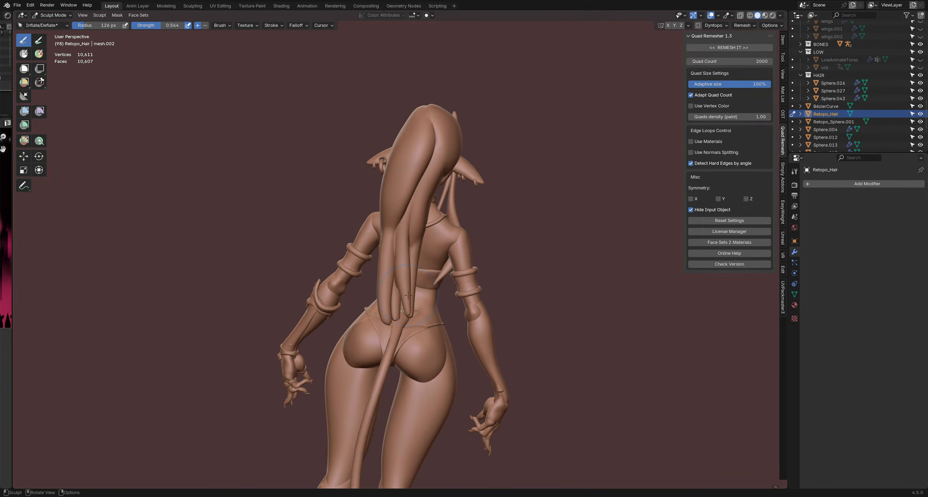
# - Flatten the lower strands into one broader mass with the Scrape/Fill brush
pyautogui.hotkey('shift', 't')
pyautogui.moveTo(406, 261)
pyautogui.mouseDown()
pyautogui.moveTo(406, 299)
pyautogui.moveTo(395, 269)
pyautogui.moveTo(388, 304)
pyautogui.mouseUp()
pyautogui.moveTo(391, 302)
pyautogui.mouseDown(button='middle')
pyautogui.moveTo(416, 297)
pyautogui.moveTo(409, 310)
pyautogui.moveTo(395, 306)
pyautogui.mouseUp(button='middle')
pyautogui.moveTo(408, 290); pyautogui.dragTo(416, 259)
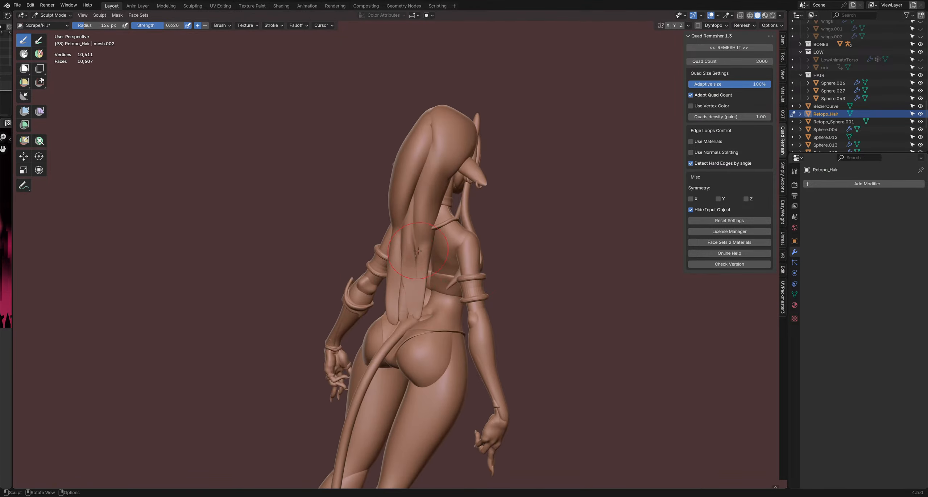
pyautogui.moveTo(418, 251); pyautogui.dragTo(403, 241, button='middle')
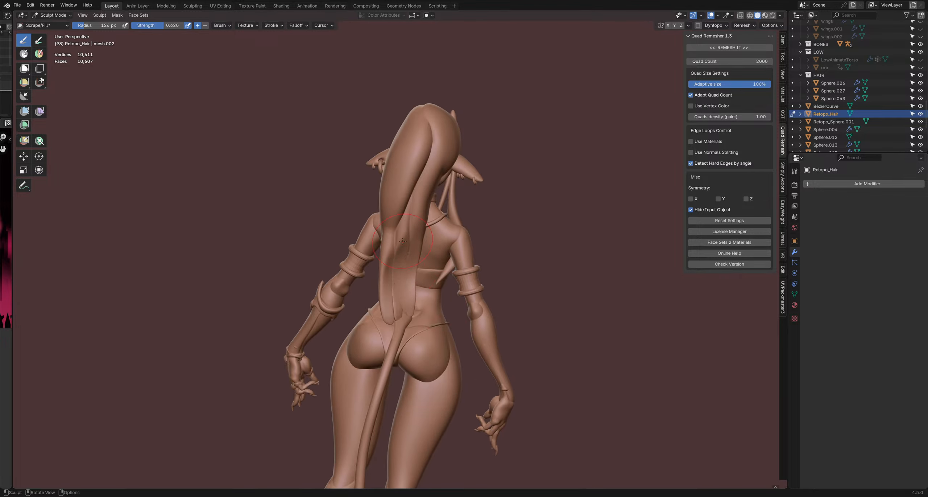
pyautogui.moveTo(402, 250); pyautogui.dragTo(396, 281)
pyautogui.moveTo(399, 277); pyautogui.dragTo(423, 251, button='middle')
pyautogui.moveTo(397, 283); pyautogui.dragTo(396, 303)
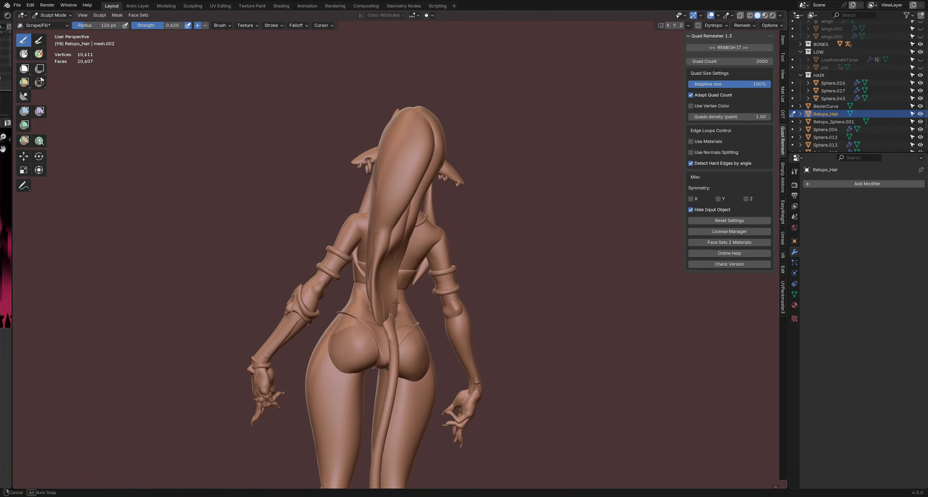
pyautogui.moveTo(396, 303); pyautogui.dragTo(374, 300, button='middle')
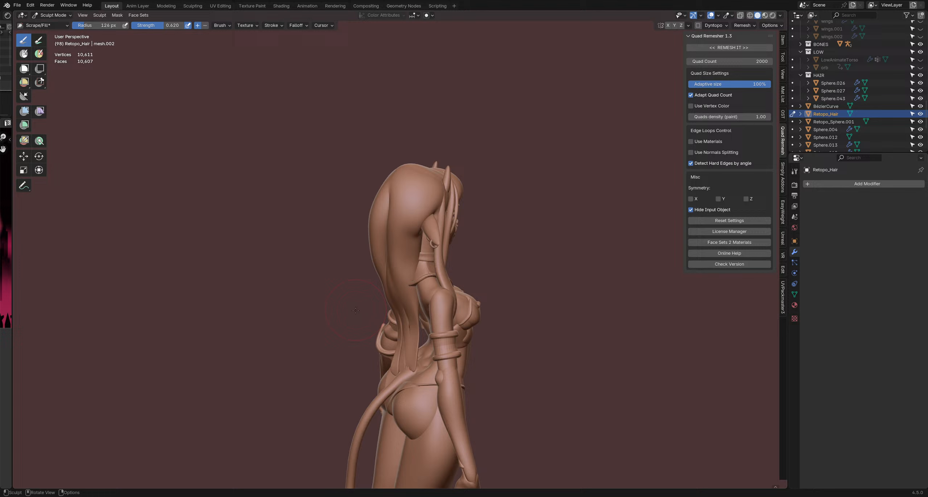
# - Isolate the lower strand ends with an inverted lasso mask, move them up with the Grab brush, and clear the mask
pyautogui.moveTo(356, 310)
pyautogui.mouseDown(button='middle')
pyautogui.moveTo(444, 289)
pyautogui.moveTo(367, 278)
pyautogui.moveTo(368, 355)
pyautogui.moveTo(386, 298)
pyautogui.mouseUp(button='middle')
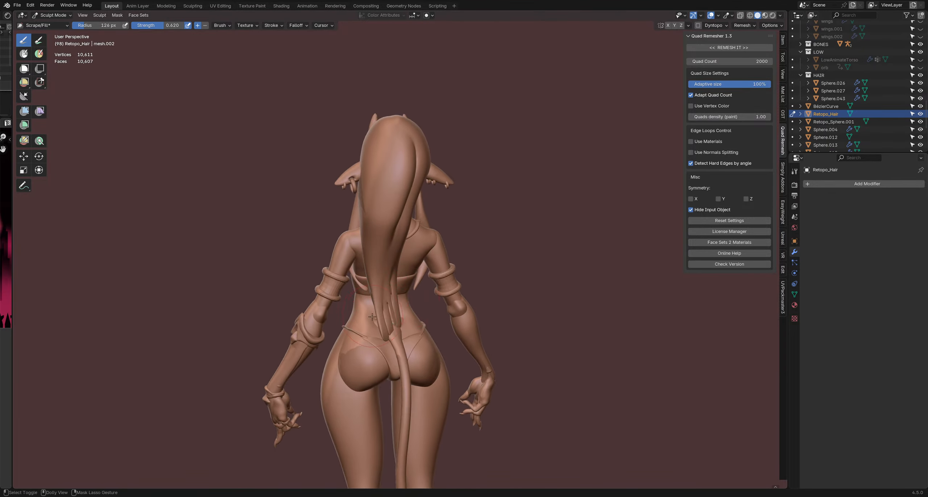
pyautogui.moveTo(361, 312)
pyautogui.keyDown('ctrl'); pyautogui.keyDown('shift'); pyautogui.mouseDown(button='right')
pyautogui.moveTo(421, 319)
pyautogui.moveTo(379, 362)
pyautogui.mouseUp(button='right'); pyautogui.keyUp('shift'); pyautogui.keyUp('ctrl')
pyautogui.moveTo(393, 299); pyautogui.dragTo(404, 301, button='middle')
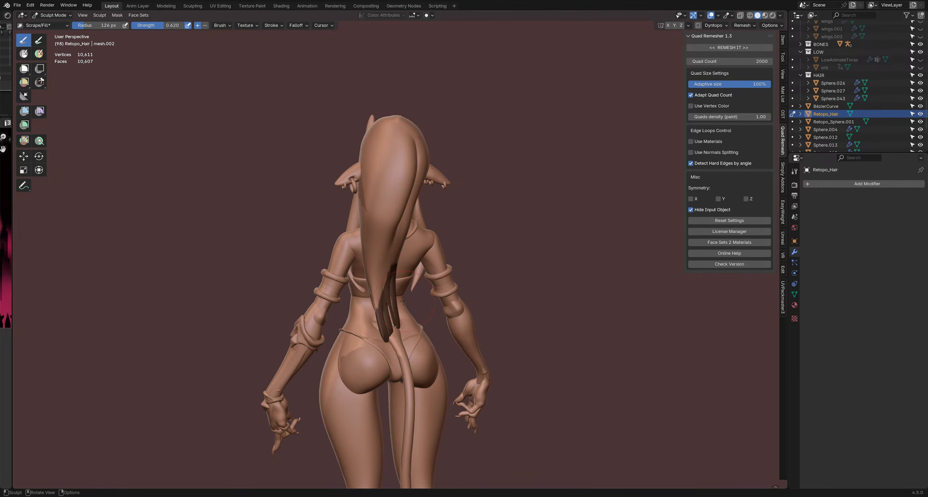
pyautogui.hotkey('ctrl', 'i')
pyautogui.press('f')
pyautogui.click(415, 296)
pyautogui.press('g')
pyautogui.moveTo(403, 314); pyautogui.dragTo(398, 289)
pyautogui.moveTo(398, 290); pyautogui.dragTo(379, 295, button='middle')
pyautogui.moveTo(381, 295); pyautogui.dragTo(391, 309)
pyautogui.hotkey('alt', 'm')
# - Build up the lower hair ends with clay strokes and flatten them with a small Scrape/Fill brush
pyautogui.moveTo(391, 308); pyautogui.dragTo(410, 298, button='middle')
pyautogui.press('c')
pyautogui.moveTo(393, 301); pyautogui.dragTo(388, 276)
pyautogui.press('f')
pyautogui.click(389, 274)
pyautogui.hotkey('shift', 't')
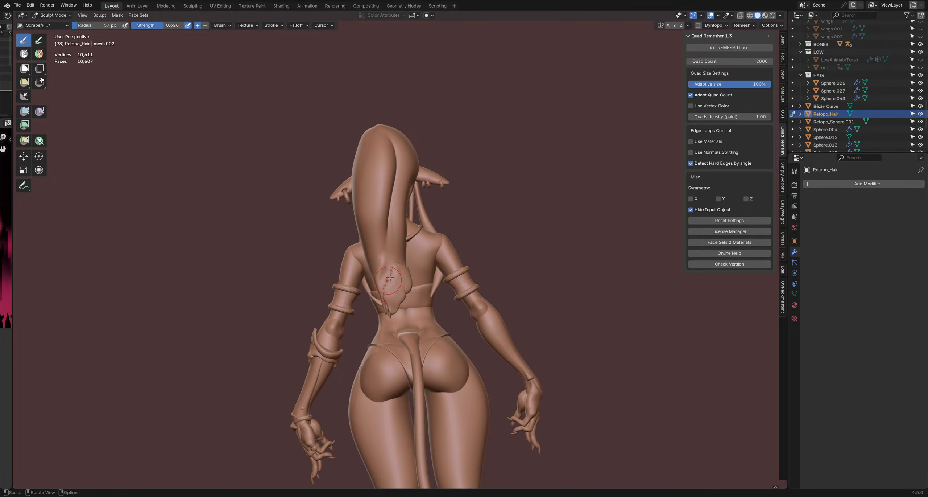
pyautogui.moveTo(388, 277); pyautogui.dragTo(392, 274, button='middle')
pyautogui.press('f')
pyautogui.click(399, 278)
pyautogui.moveTo(398, 276); pyautogui.dragTo(401, 281)
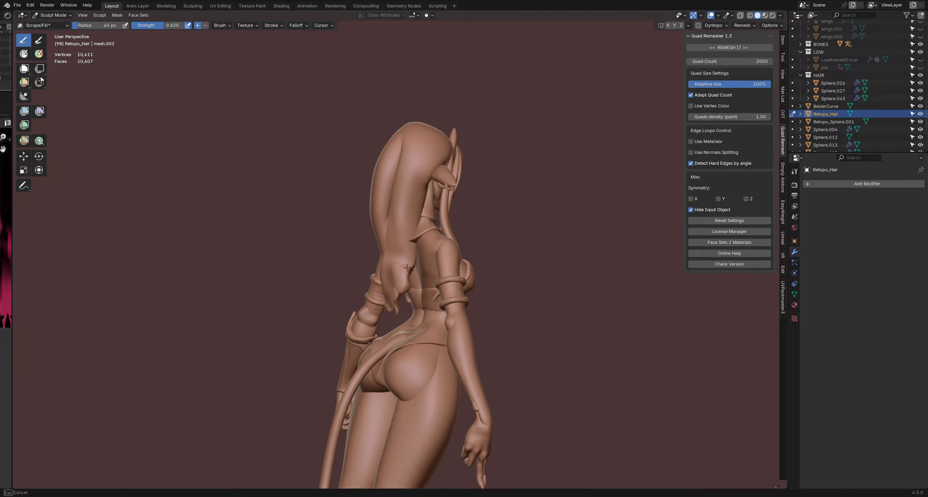
# - Scrape the surface above the hair ends with Scrape/Fill strokes, undoing one stroke and redoing it with a resized brush
pyautogui.moveTo(407, 268)
pyautogui.mouseDown(button='middle')
pyautogui.moveTo(396, 289)
pyautogui.moveTo(362, 274)
pyautogui.moveTo(392, 298)
pyautogui.moveTo(405, 269)
pyautogui.moveTo(398, 309)
pyautogui.moveTo(375, 268)
pyautogui.moveTo(388, 242)
pyautogui.moveTo(388, 276)
pyautogui.moveTo(406, 272)
pyautogui.mouseUp(button='middle')
pyautogui.moveTo(387, 246); pyautogui.dragTo(379, 270)
pyautogui.moveTo(382, 270); pyautogui.dragTo(385, 261, button='middle')
pyautogui.moveTo(390, 241); pyautogui.dragTo(380, 266)
pyautogui.moveTo(381, 268)
pyautogui.mouseDown(button='middle')
pyautogui.moveTo(394, 264)
pyautogui.moveTo(382, 267)
pyautogui.mouseUp(button='middle')
pyautogui.hotkey('ctrl', 'z')
pyautogui.press('f')
pyautogui.click(389, 262)
pyautogui.moveTo(378, 263); pyautogui.dragTo(377, 302)
pyautogui.moveTo(398, 265)
pyautogui.mouseDown(button='middle')
pyautogui.moveTo(380, 263)
pyautogui.moveTo(400, 284)
pyautogui.moveTo(384, 312)
pyautogui.moveTo(399, 327)
pyautogui.moveTo(385, 298)
pyautogui.moveTo(388, 266)
pyautogui.moveTo(401, 287)
pyautogui.mouseUp(button='middle')
# - Shape the lower hair ends into a narrower taper with the Grab brush
pyautogui.press('f')
pyautogui.click(406, 263)
pyautogui.press('g')
pyautogui.press(']')
pyautogui.press(']')
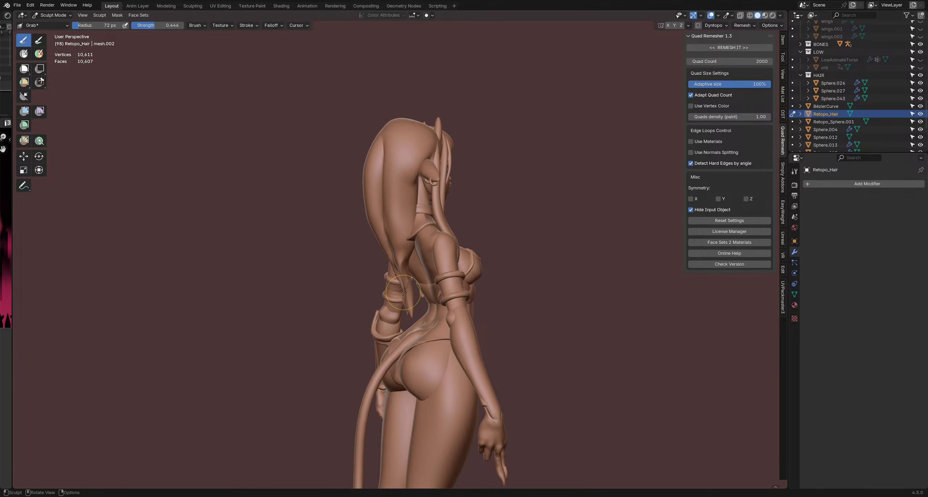
pyautogui.moveTo(408, 326)
pyautogui.mouseDown(button='middle')
pyautogui.moveTo(436, 322)
pyautogui.moveTo(413, 308)
pyautogui.moveTo(442, 293)
pyautogui.moveTo(405, 294)
pyautogui.moveTo(425, 308)
pyautogui.moveTo(454, 261)
pyautogui.moveTo(433, 248)
pyautogui.moveTo(351, 241)
pyautogui.mouseUp(button='middle')
pyautogui.press('f')
pyautogui.click(406, 322)
pyautogui.press('f')
pyautogui.click(406, 246)
# - Lasso-mask the upper hair, adjust the unmasked hair behind the ear with the Grab brush, and clear the mask
pyautogui.keyDown('ctrl'); pyautogui.keyDown('shift'); pyautogui.moveTo(393, 268); pyautogui.dragTo(396, 235); pyautogui.keyUp('shift'); pyautogui.keyUp('ctrl')
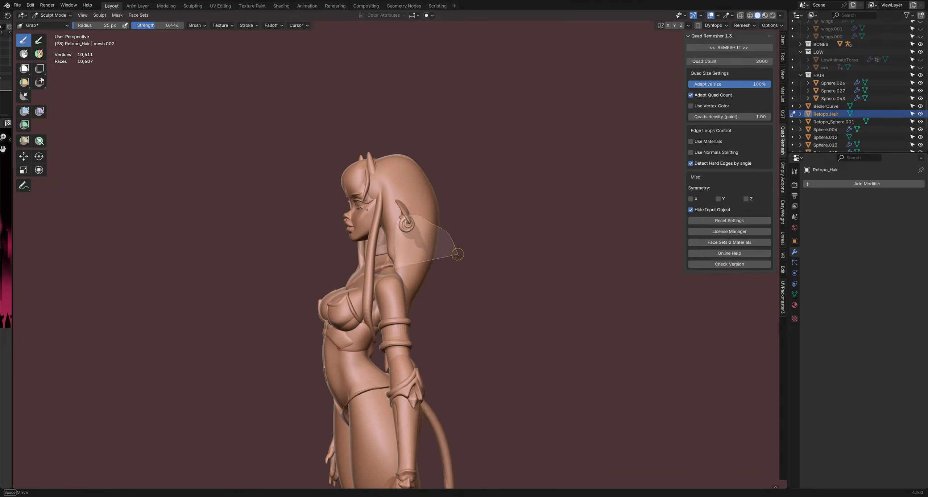
pyautogui.keyDown('ctrl'); pyautogui.keyDown('shift'); pyautogui.moveTo(457, 254); pyautogui.dragTo(373, 290); pyautogui.keyUp('shift'); pyautogui.keyUp('ctrl')
pyautogui.moveTo(401, 266); pyautogui.dragTo(414, 254, button='middle')
pyautogui.press('f')
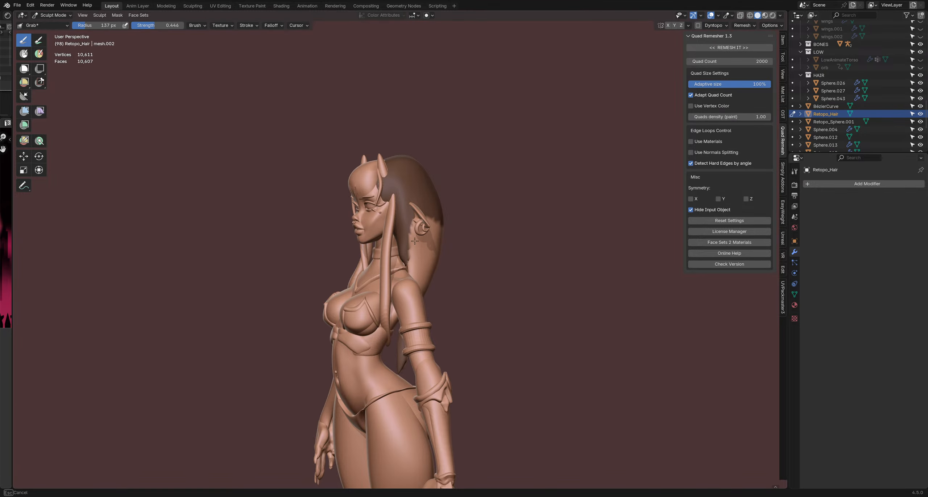
pyautogui.click(415, 240)
pyautogui.hotkey('alt', 'm')
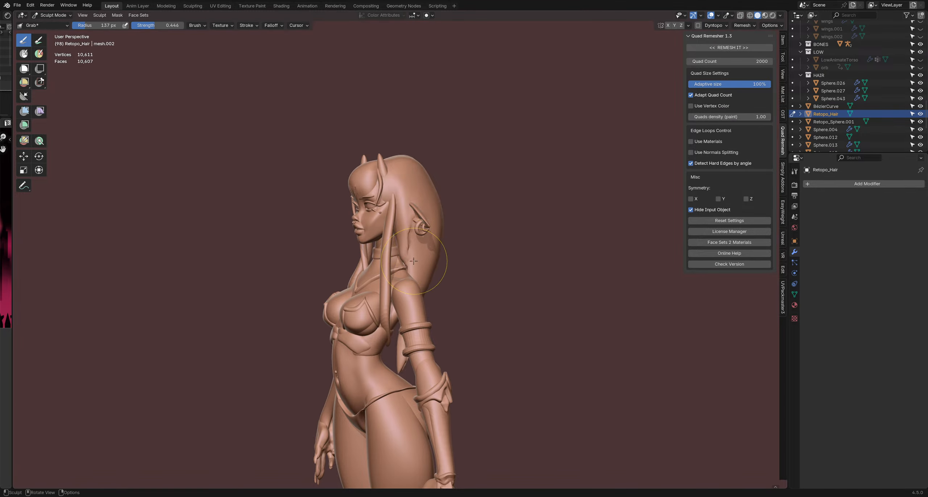
pyautogui.moveTo(414, 260)
pyautogui.mouseDown(button='middle')
pyautogui.moveTo(419, 245)
pyautogui.moveTo(430, 250)
pyautogui.moveTo(375, 256)
pyautogui.mouseUp(button='middle')
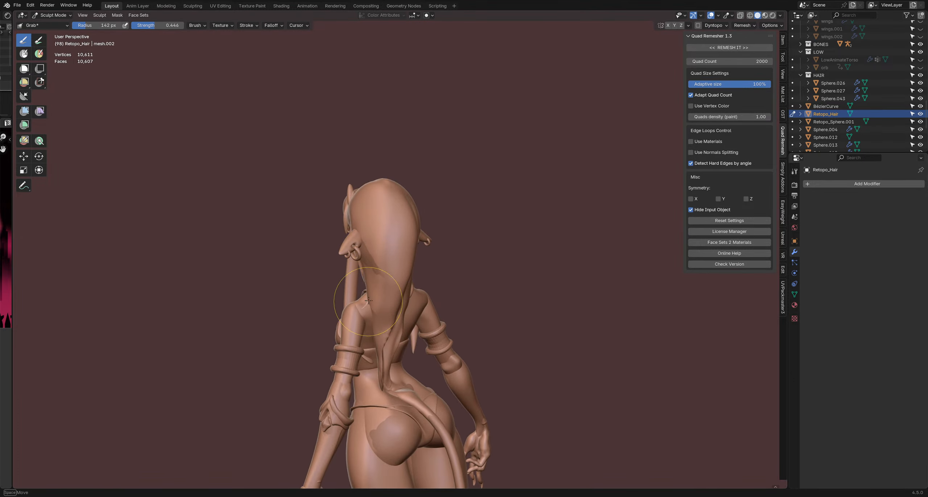
# - Lasso-mask one half of the back hair, reshape the unmasked half with the Grab brush, and clear the mask
pyautogui.moveTo(363, 308)
pyautogui.keyDown('ctrl'); pyautogui.mouseDown(button='right')
pyautogui.moveTo(391, 178)
pyautogui.moveTo(417, 348)
pyautogui.mouseUp(button='right'); pyautogui.keyUp('ctrl')
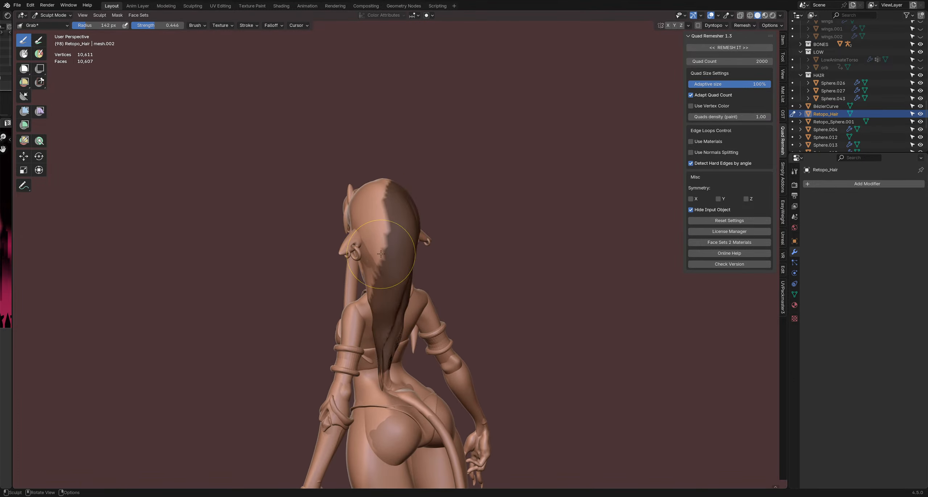
pyautogui.moveTo(383, 295)
pyautogui.mouseDown(button='middle')
pyautogui.moveTo(410, 262)
pyautogui.moveTo(403, 231)
pyautogui.moveTo(412, 267)
pyautogui.mouseUp(button='middle')
pyautogui.moveTo(410, 268)
pyautogui.mouseDown()
pyautogui.moveTo(420, 222)
pyautogui.moveTo(432, 222)
pyautogui.mouseUp()
pyautogui.hotkey('alt', 'm')
# - Refine the outline of the back hair with Grab strokes, adjusting the brush size between strokes
pyautogui.moveTo(431, 232); pyautogui.dragTo(445, 232, button='middle')
pyautogui.press('f')
pyautogui.moveTo(430, 220); pyautogui.dragTo(437, 222)
pyautogui.moveTo(410, 239); pyautogui.dragTo(425, 242, button='middle')
pyautogui.press('f')
pyautogui.moveTo(430, 279)
pyautogui.mouseDown()
pyautogui.moveTo(440, 284)
pyautogui.moveTo(418, 281)
pyautogui.mouseUp()
# - Check the hair volume against the whole figure and reduce the Grab brush radius to 52 px
pyautogui.moveTo(407, 279)
pyautogui.mouseDown(button='middle')
pyautogui.moveTo(447, 269)
pyautogui.moveTo(397, 220)
pyautogui.moveTo(331, 307)
pyautogui.moveTo(342, 273)
pyautogui.moveTo(365, 262)
pyautogui.moveTo(491, 273)
pyautogui.moveTo(491, 250)
pyautogui.moveTo(414, 269)
pyautogui.moveTo(435, 269)
pyautogui.mouseUp(button='middle')
pyautogui.scroll(-3, 408, 269)
pyautogui.press('f')
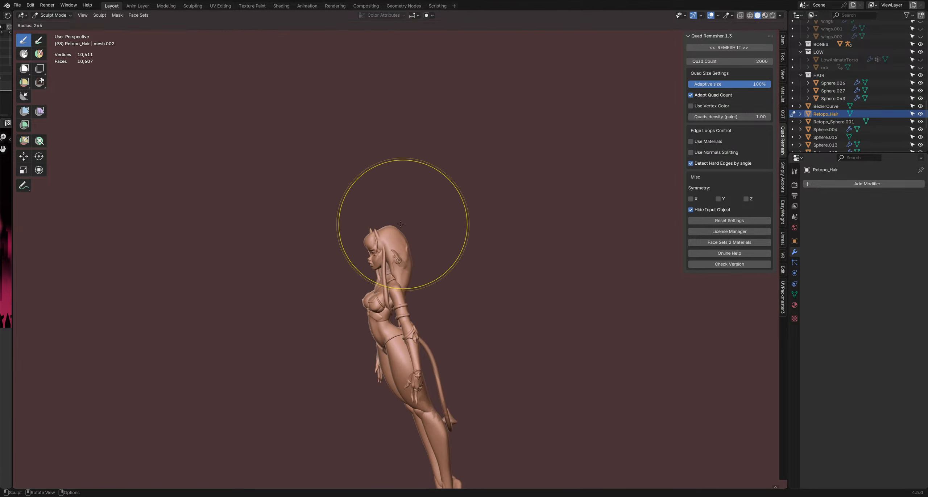
pyautogui.click(393, 209)
pyautogui.scroll(4, 417, 253)
pyautogui.press('f')
pyautogui.moveTo(393, 209)
pyautogui.mouseDown(button='middle')
pyautogui.moveTo(432, 247)
pyautogui.moveTo(384, 214)
pyautogui.mouseUp(button='middle')
pyautogui.click(422, 259)
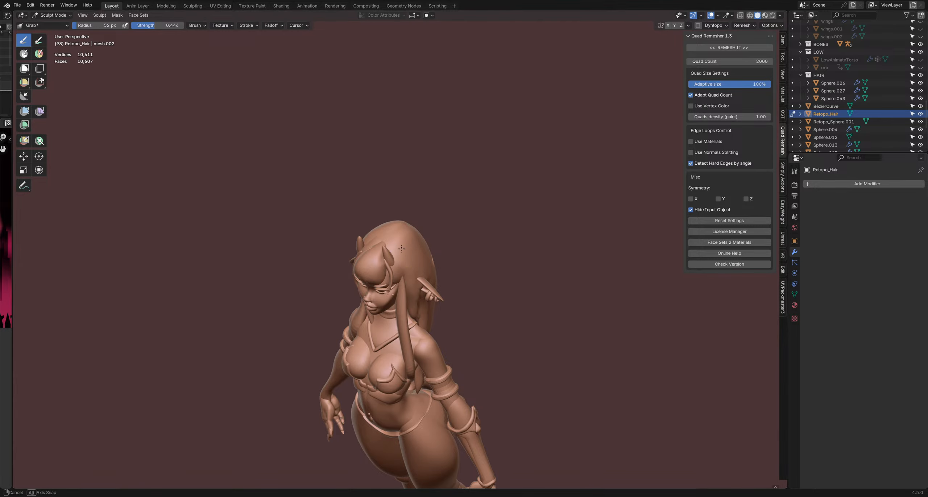
# - Switch to the Pinch/Magnify brush, lasso-mask part of the hair, and set the brush radius to 133 px
pyautogui.moveTo(396, 288)
pyautogui.mouseDown(button='middle')
pyautogui.moveTo(410, 269)
pyautogui.moveTo(393, 291)
pyautogui.moveTo(375, 276)
pyautogui.moveTo(385, 308)
pyautogui.moveTo(392, 301)
pyautogui.moveTo(383, 290)
pyautogui.moveTo(403, 318)
pyautogui.moveTo(392, 312)
pyautogui.mouseUp(button='middle')
pyautogui.hotkey('shift', 'c')
pyautogui.press('p')
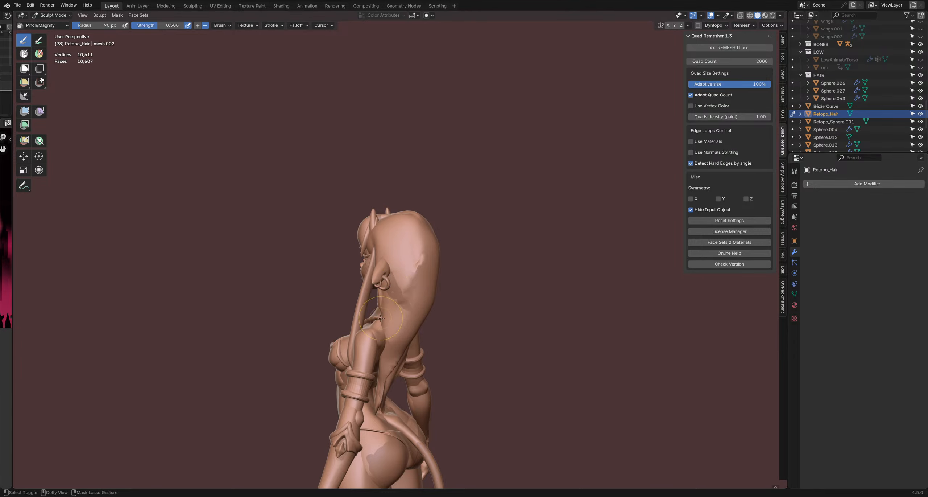
pyautogui.moveTo(380, 318)
pyautogui.keyDown('ctrl'); pyautogui.mouseDown(button='right')
pyautogui.moveTo(422, 246)
pyautogui.moveTo(424, 207)
pyautogui.moveTo(477, 308)
pyautogui.moveTo(384, 328)
pyautogui.moveTo(314, 299)
pyautogui.mouseUp(button='right'); pyautogui.keyUp('ctrl')
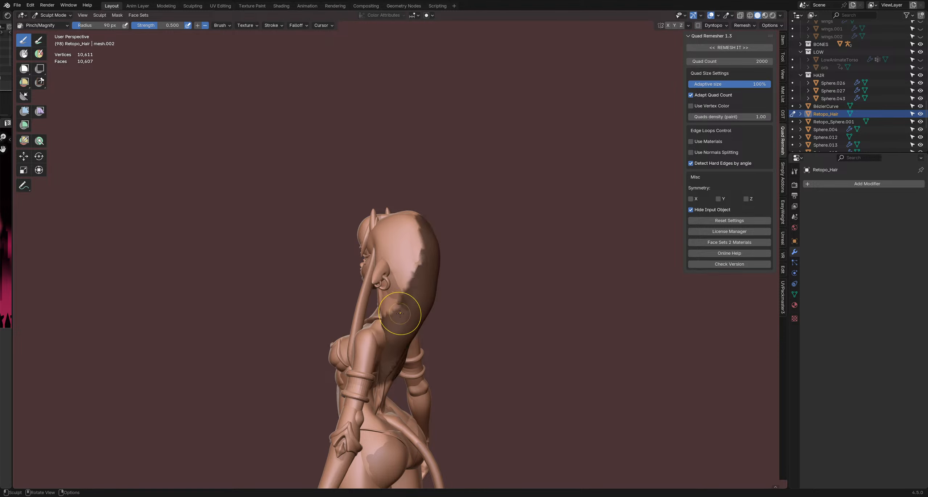
pyautogui.press('f')
pyautogui.click(418, 280)
pyautogui.moveTo(412, 280)
pyautogui.mouseDown(button='middle')
pyautogui.moveTo(424, 291)
pyautogui.moveTo(461, 279)
pyautogui.mouseUp(button='middle')
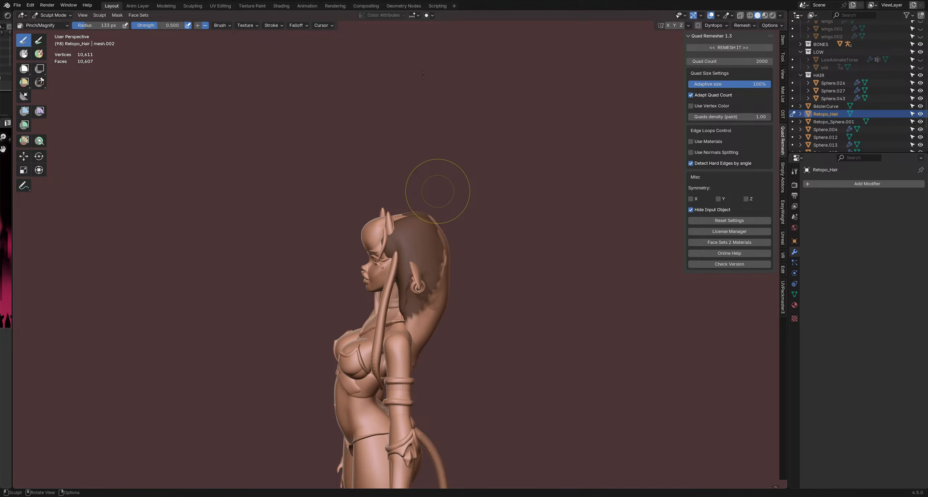
# - Return the hair to Object Mode and display the character from the front in rendered shading
pyautogui.moveTo(416, 246); pyautogui.dragTo(537, 251, button='middle')
pyautogui.hotkey('ctrl', 'Tab')
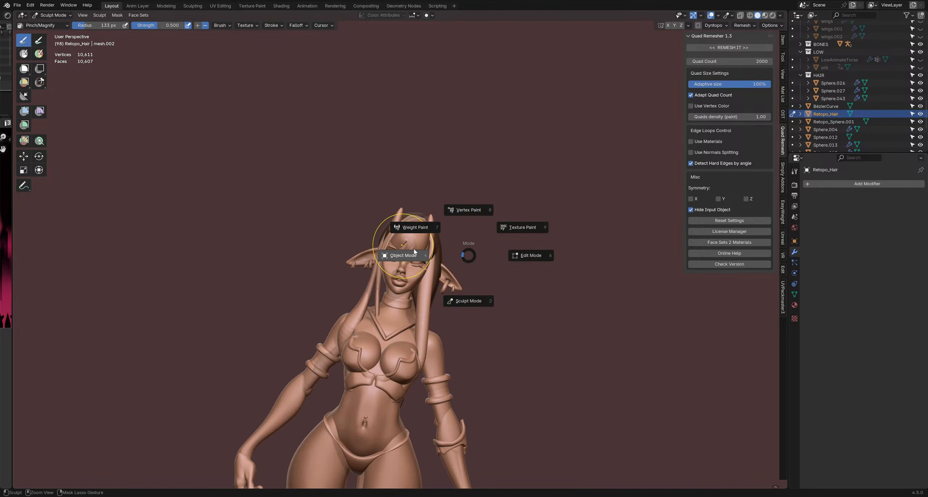
pyautogui.click(415, 253)
pyautogui.moveTo(417, 253)
pyautogui.mouseDown(button='middle')
pyautogui.moveTo(490, 251)
pyautogui.moveTo(493, 268)
pyautogui.mouseUp(button='middle')
pyautogui.press('z')
pyautogui.click(488, 295)
pyautogui.press('z')
pyautogui.click(424, 211)
pyautogui.scroll(2, 454, 264)
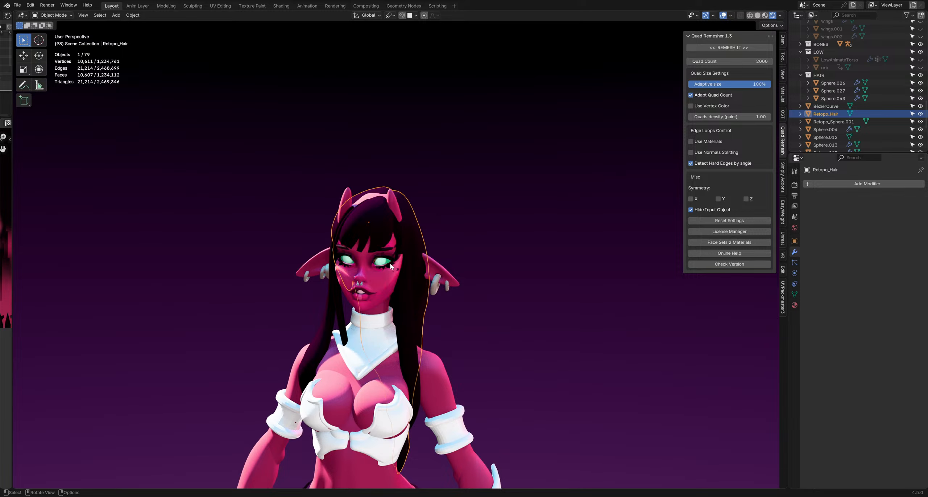
# - Deselect the hair and examine the rendered character's overall silhouette
pyautogui.click(454, 259)
pyautogui.keyDown('shift'); pyautogui.moveTo(407, 260); pyautogui.dragTo(462, 239, button='middle'); pyautogui.keyUp('shift')
pyautogui.scroll(-4, 463, 241)
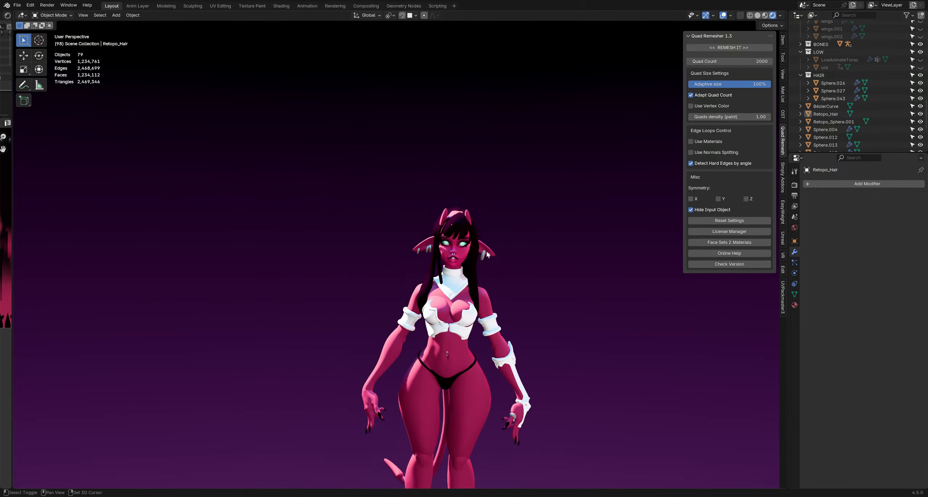